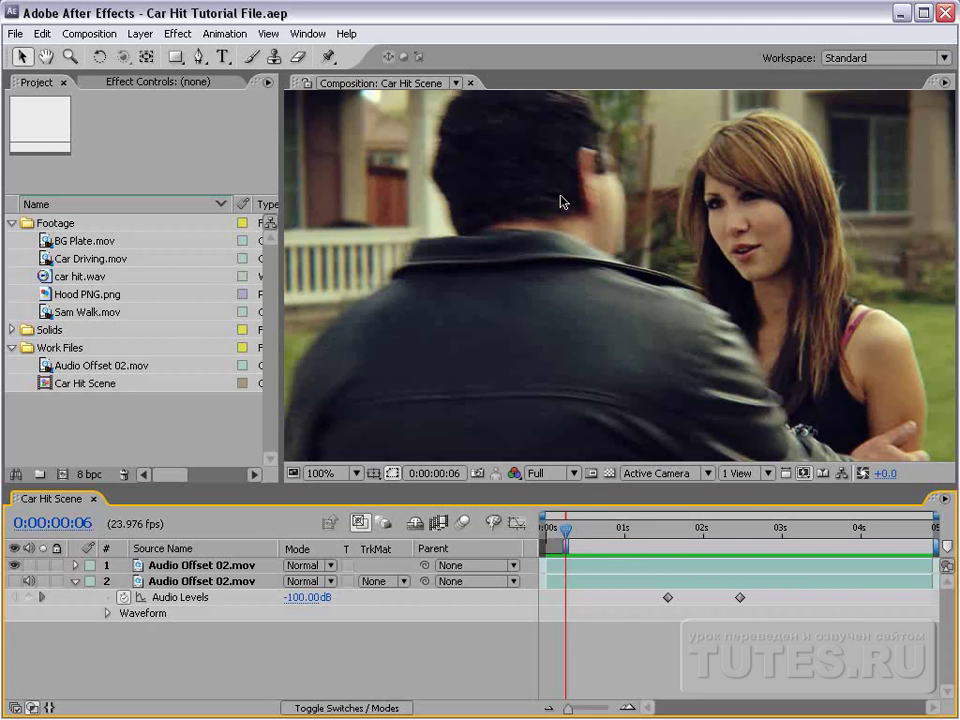
Review the Car Hit Scene impact frames around 3 seconds and play a preview.
{"action": "left_click_drag", "start_coordinate": [585, 534], "coordinate": [835, 558]}
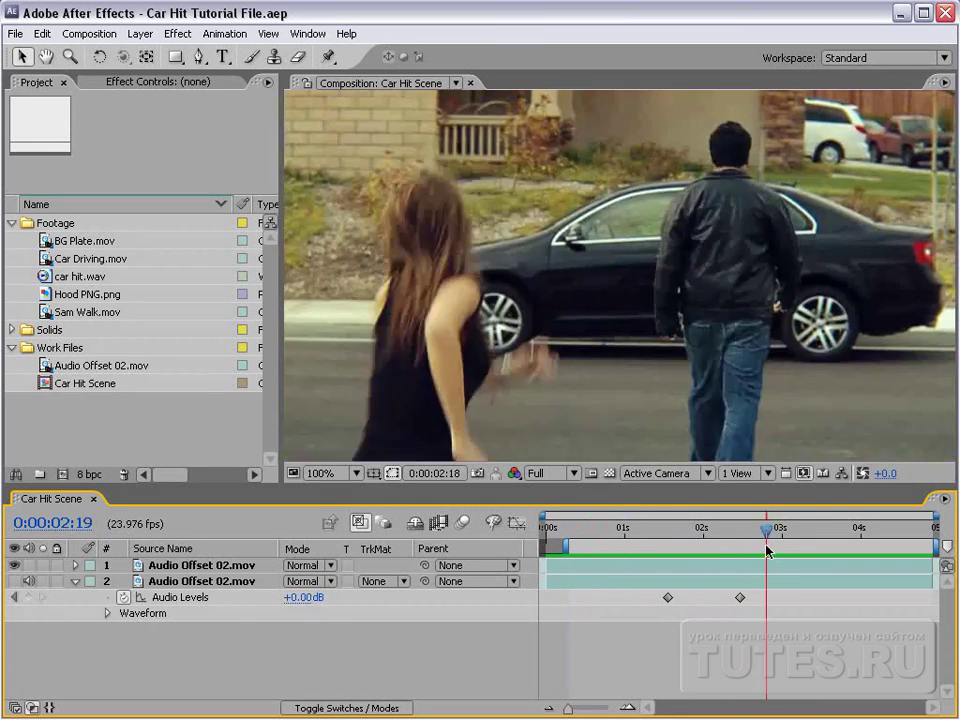
{"action": "key", "text": "Page_Down"}
{"action": "key", "text": "Page_Down"}
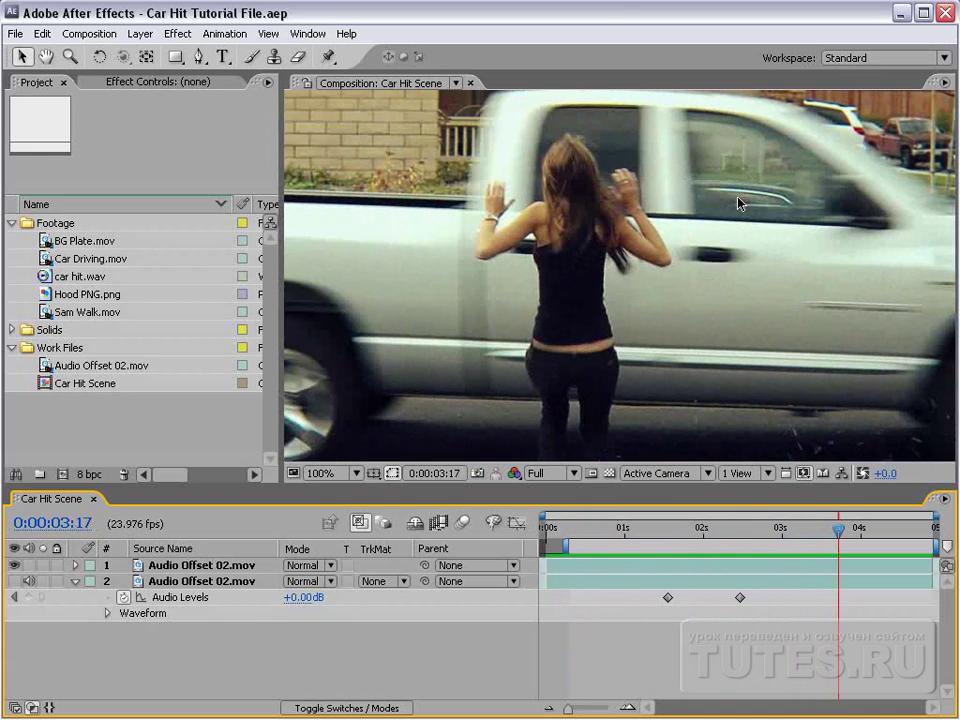
{"action": "key", "text": "Page_Down"}
{"action": "key", "text": "Page_Down"}
{"action": "key", "text": "Page_Up"}
{"action": "key", "text": "Page_Up"}
{"action": "key", "text": "Page_Up"}
{"action": "key", "text": "Page_Up"}
{"action": "key", "text": "Page_Up"}
{"action": "key", "text": "Page_Up"}
{"action": "key", "text": "Page_Up"}
{"action": "key", "text": "Page_Up"}
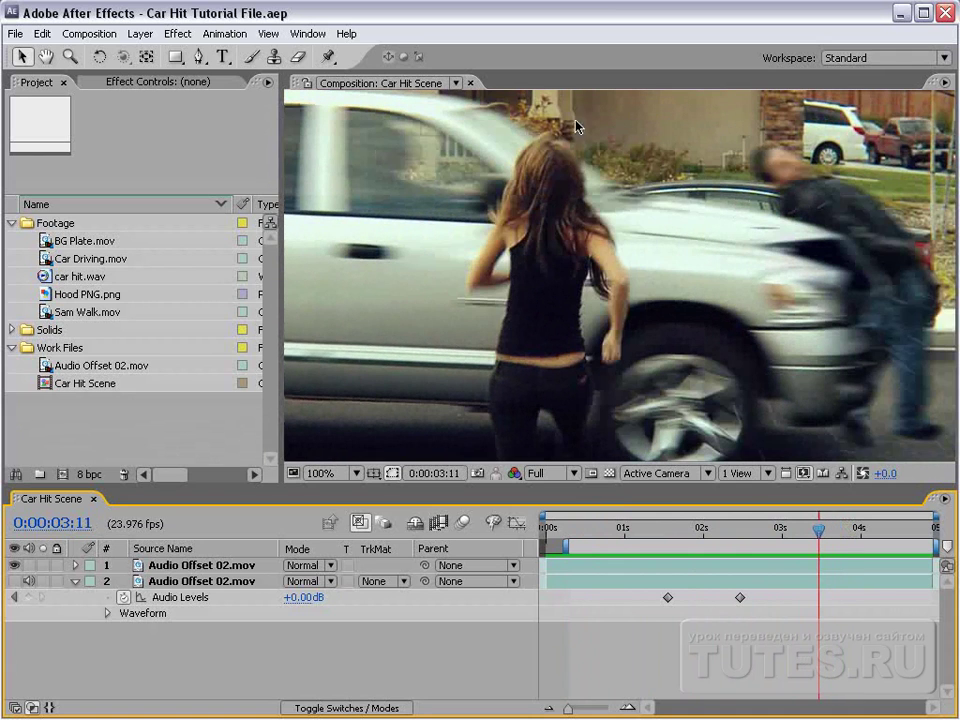
{"action": "left_click_drag", "start_coordinate": [812, 531], "coordinate": [637, 528]}
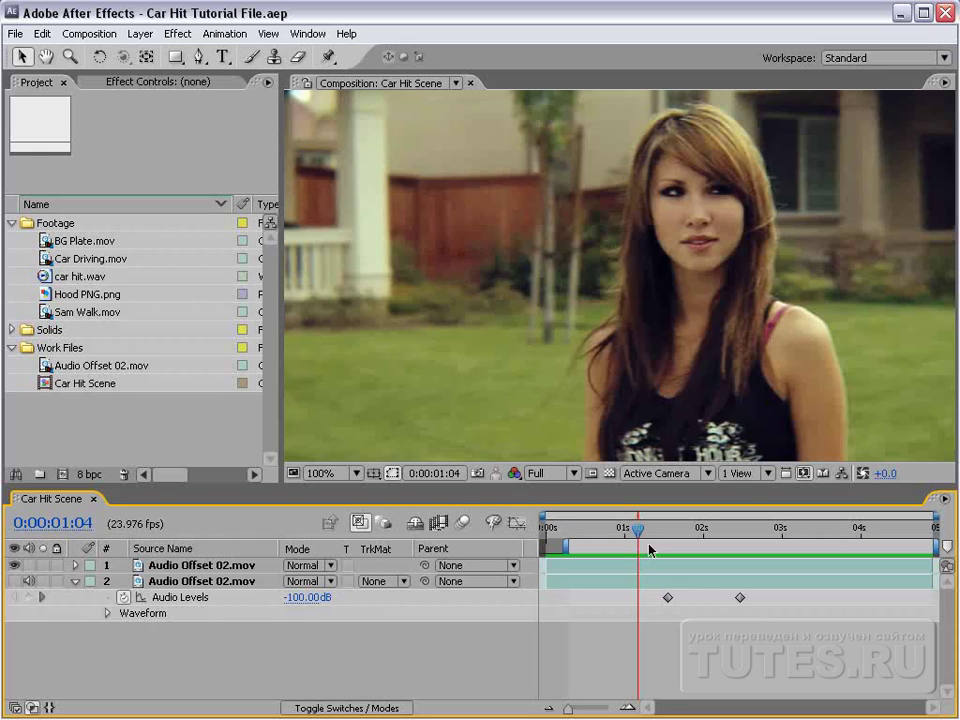
{"action": "key", "text": "KP_0"}
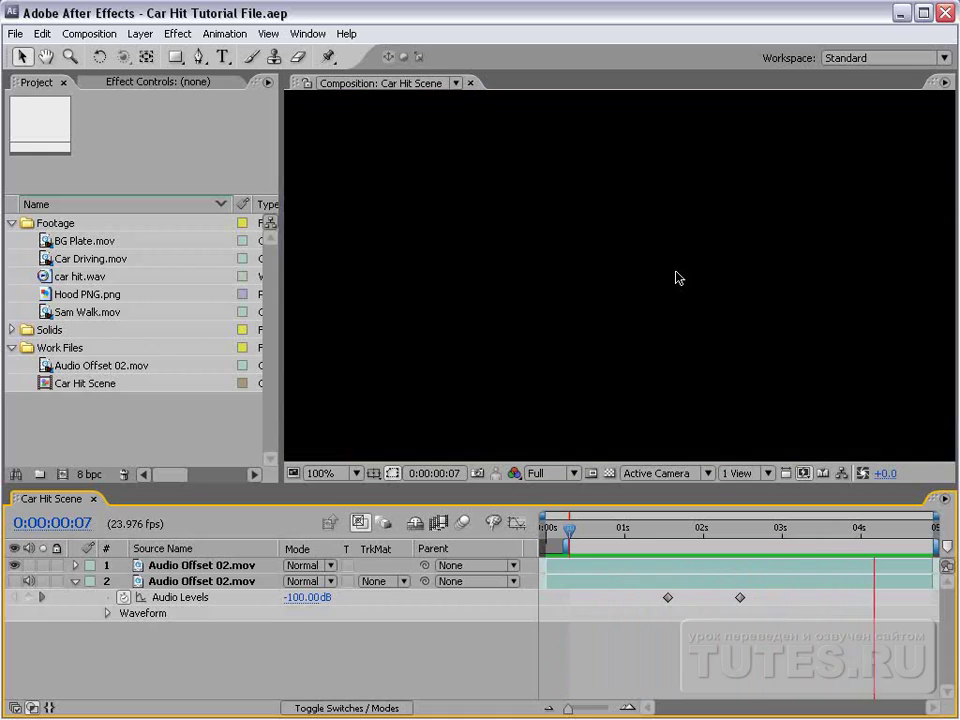
Inspect the Car Hit Scene full-screen, zoom to 50%, and return to the start.
{"action": "key", "text": "grave"}
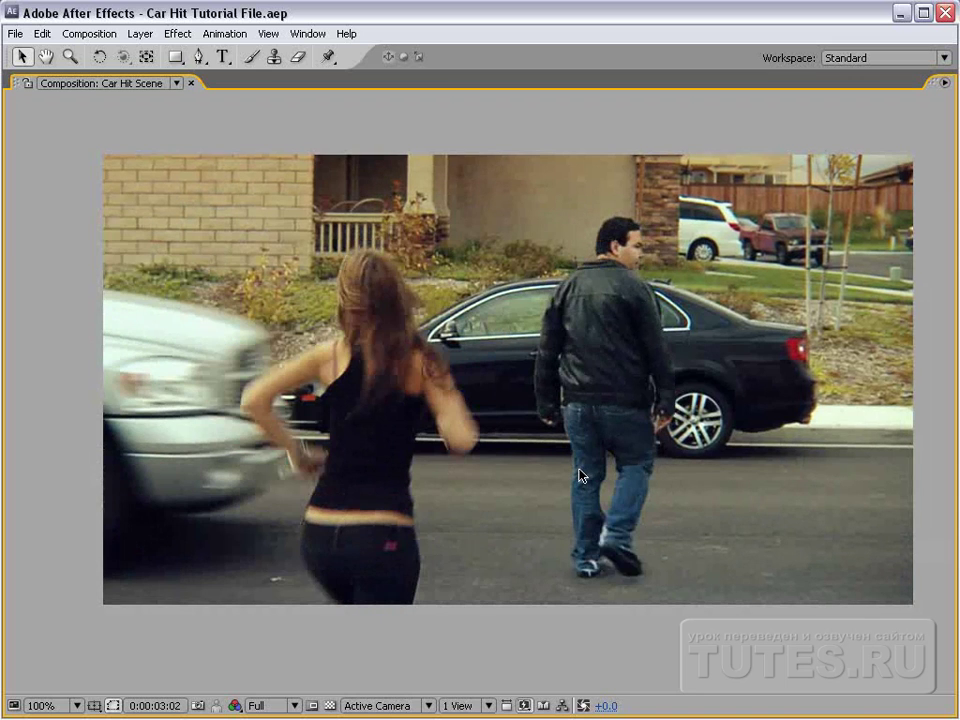
{"action": "key", "text": "grave"}
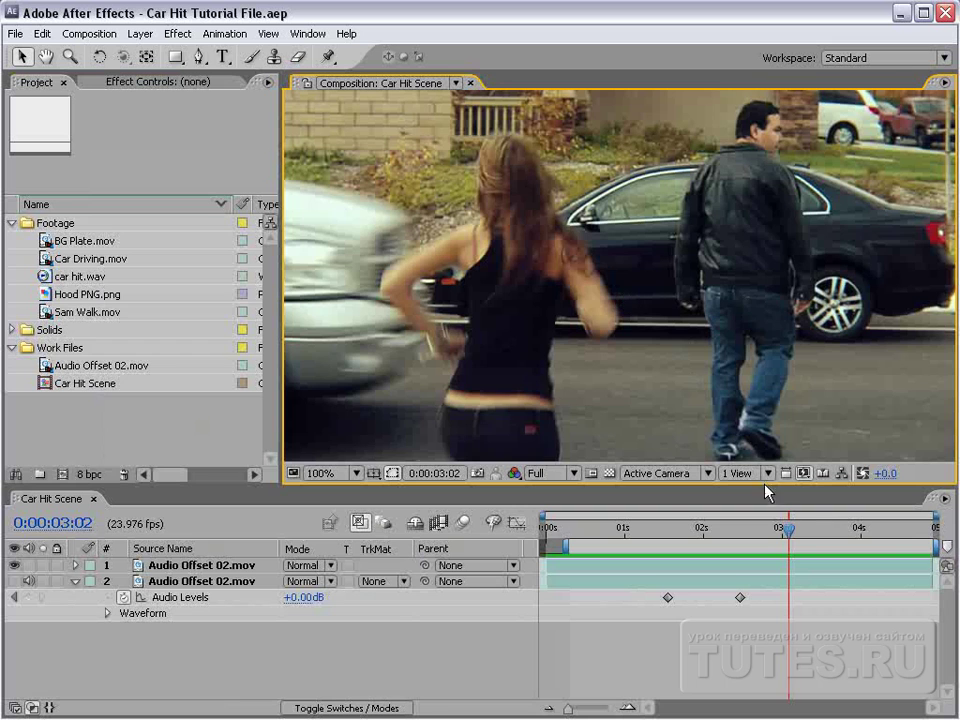
{"action": "mouse_move", "coordinate": [787, 531]}
{"action": "left_mouse_down"}
{"action": "mouse_move", "coordinate": [818, 535]}
{"action": "mouse_move", "coordinate": [808, 535]}
{"action": "left_mouse_up"}
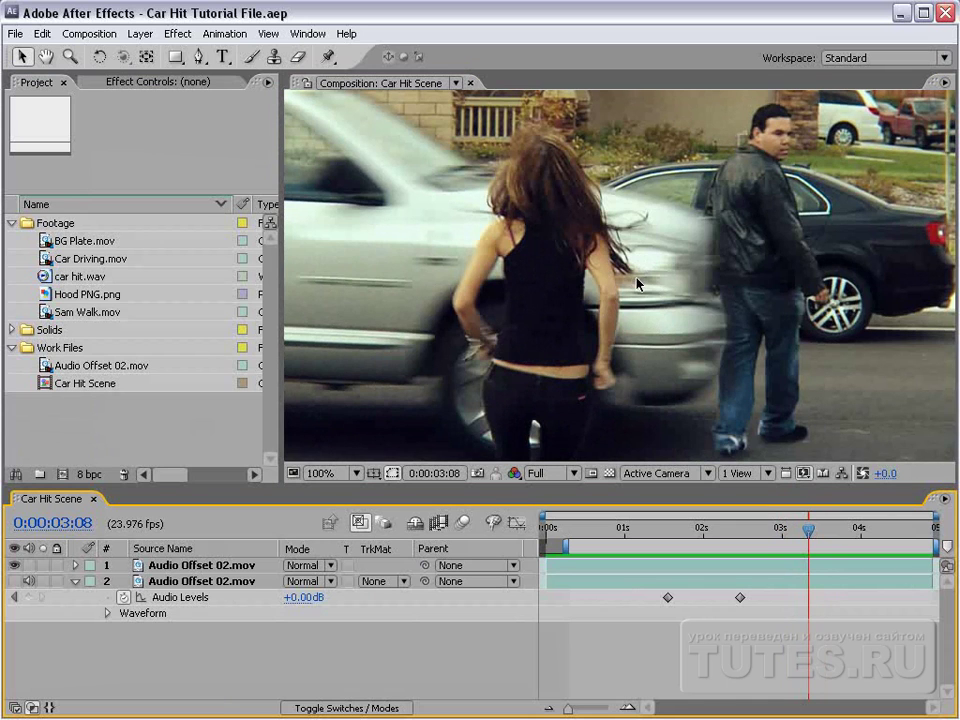
{"action": "key", "text": "comma"}
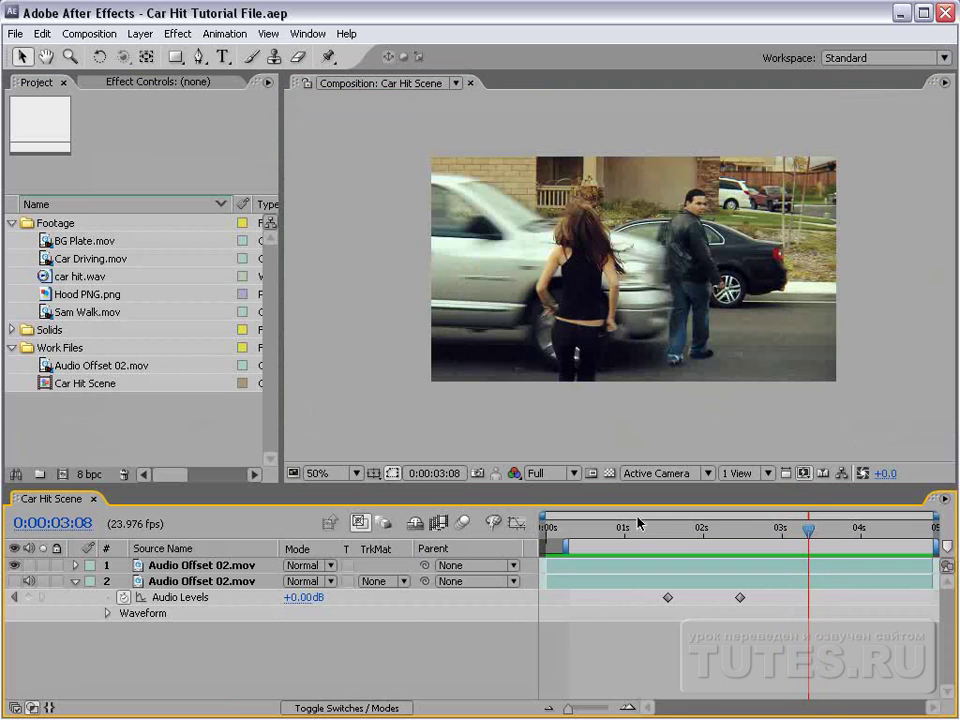
{"action": "mouse_move", "coordinate": [636, 527]}
{"action": "left_mouse_down"}
{"action": "mouse_move", "coordinate": [521, 545]}
{"action": "mouse_move", "coordinate": [601, 545]}
{"action": "mouse_move", "coordinate": [521, 551]}
{"action": "mouse_move", "coordinate": [744, 557]}
{"action": "mouse_move", "coordinate": [540, 558]}
{"action": "mouse_move", "coordinate": [654, 548]}
{"action": "left_mouse_up"}
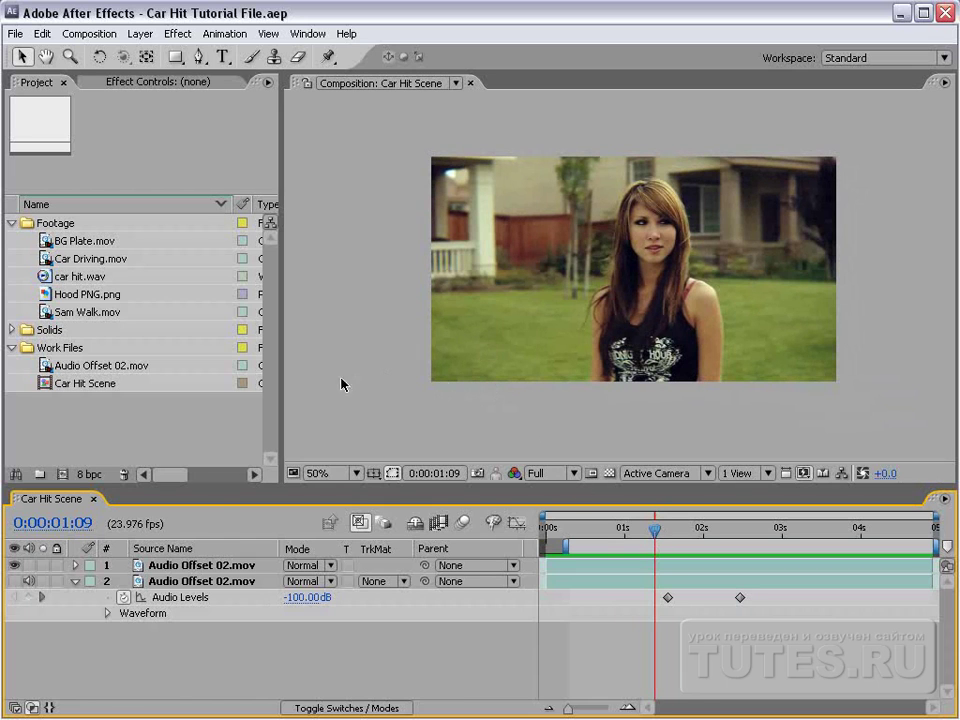
Create a new composition from the BG Plate.mov footage.
{"action": "left_click", "coordinate": [114, 408]}
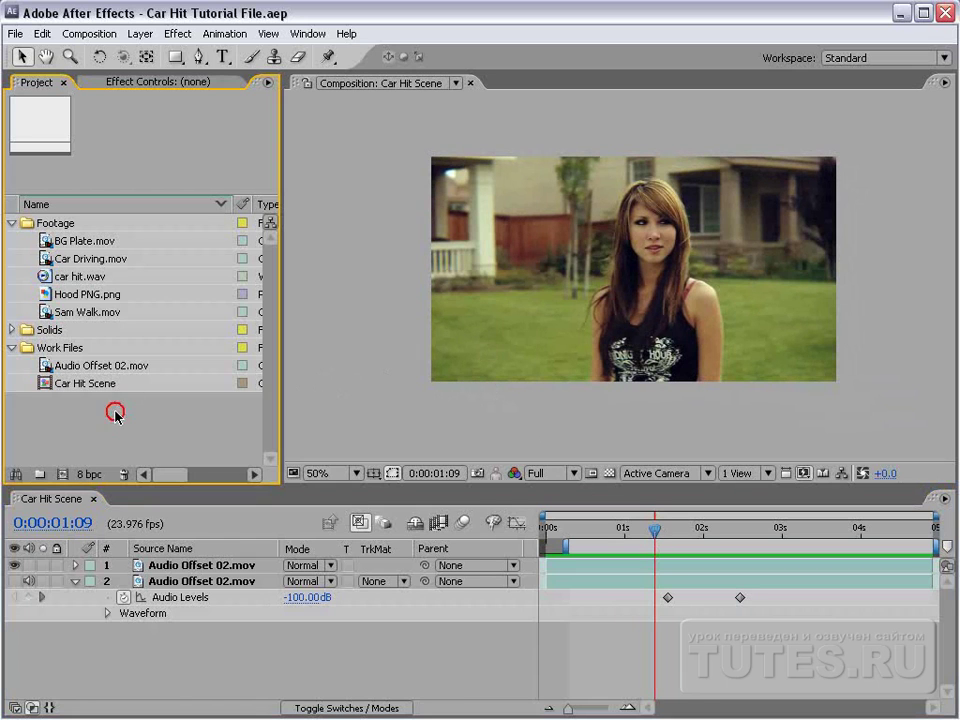
{"action": "left_click", "coordinate": [80, 243]}
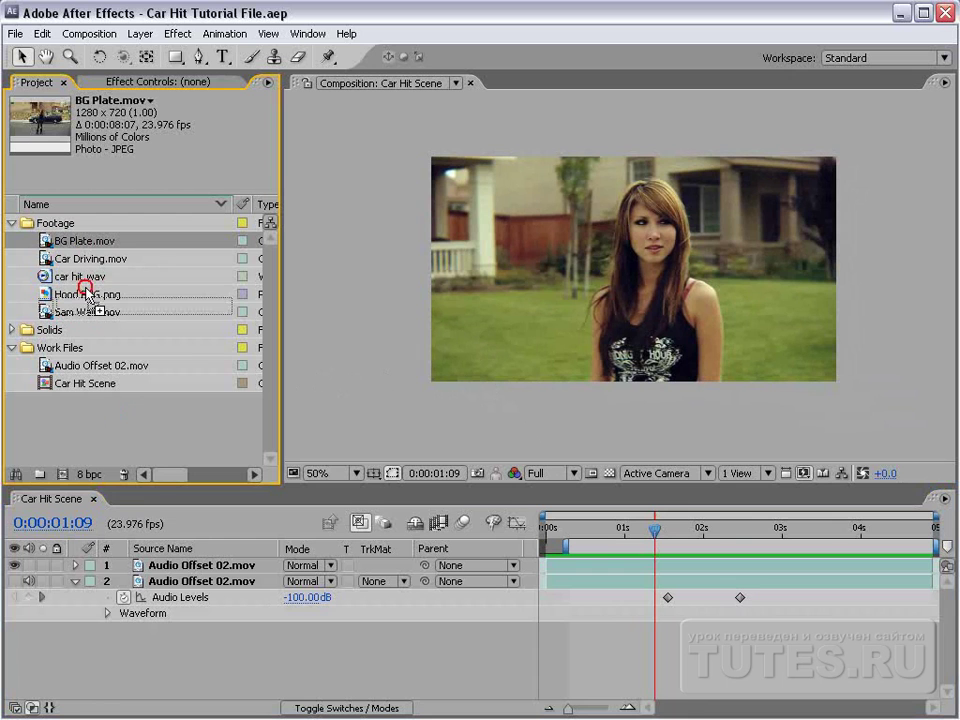
{"action": "left_click_drag", "start_coordinate": [80, 243], "coordinate": [62, 474]}
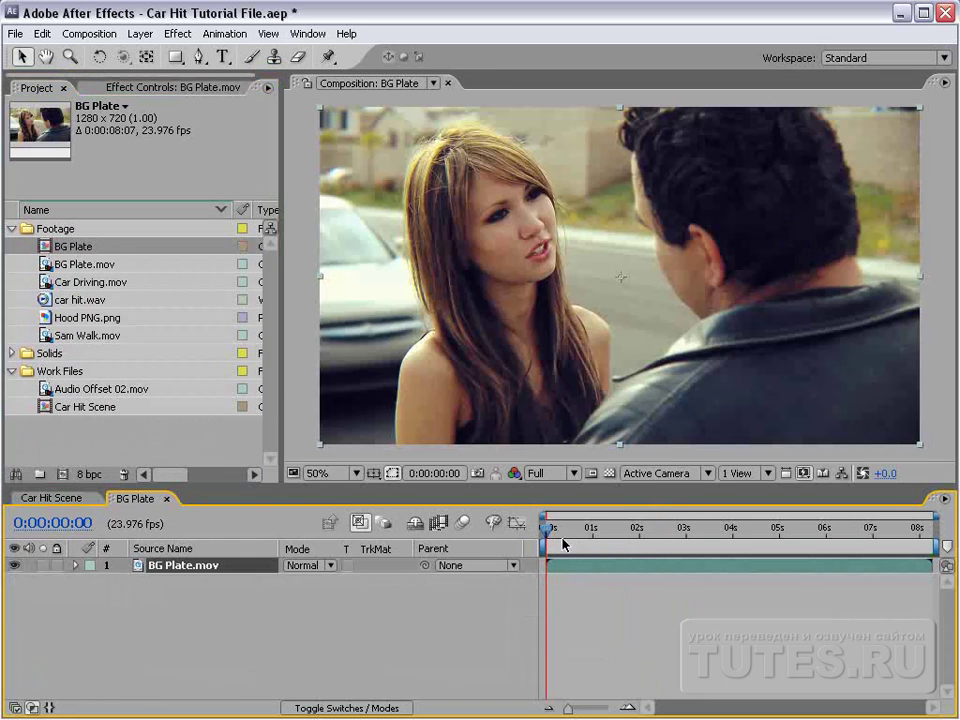
Scrub the BG Plate footage to find where the car passes and the truck arrives.
{"action": "left_click_drag", "start_coordinate": [546, 528], "coordinate": [713, 543]}
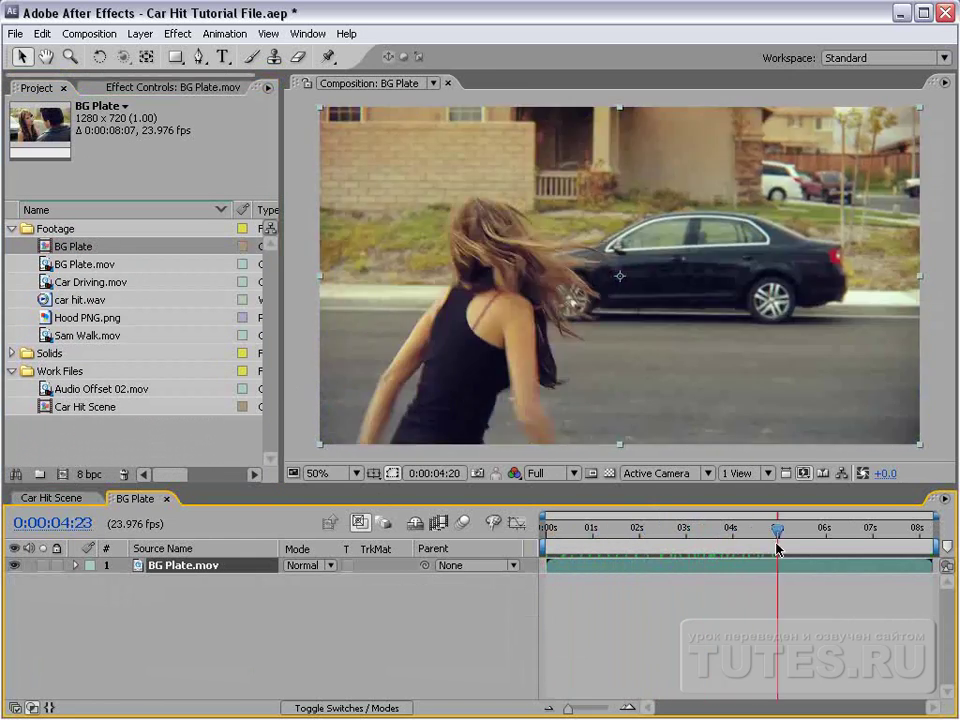
{"action": "left_click_drag", "start_coordinate": [713, 543], "coordinate": [820, 566]}
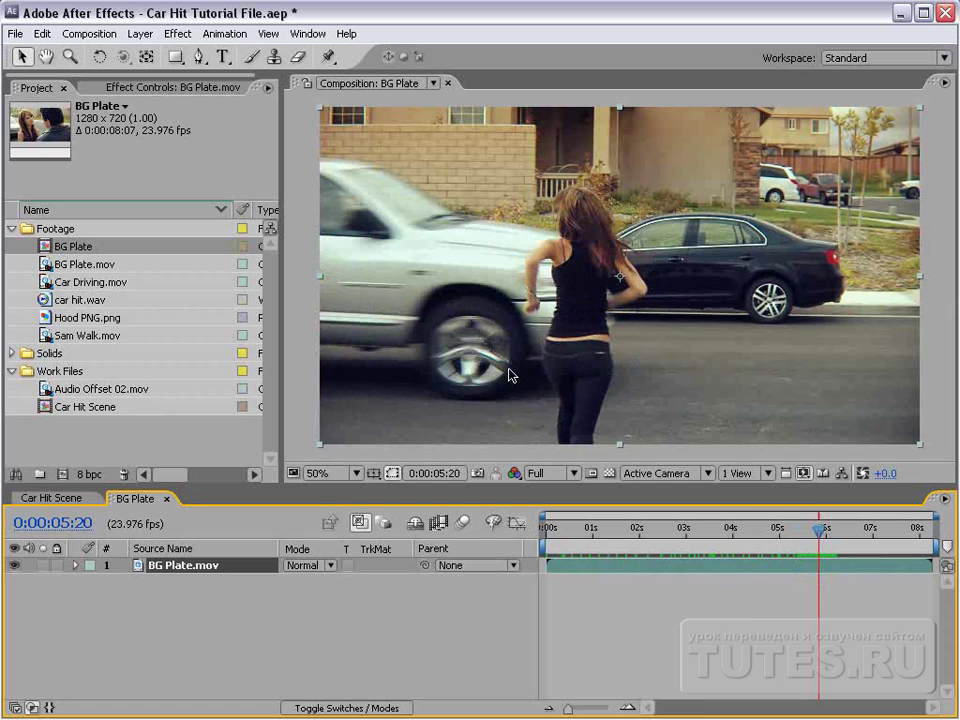
{"action": "left_click_drag", "start_coordinate": [816, 537], "coordinate": [817, 543]}
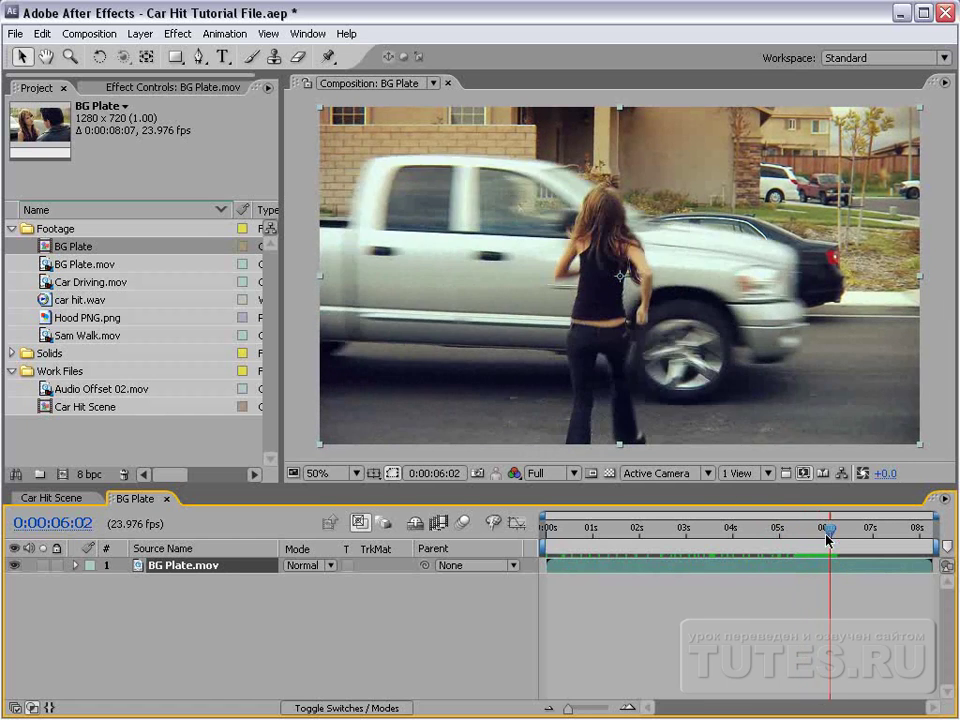
{"action": "mouse_move", "coordinate": [817, 543]}
{"action": "left_mouse_down"}
{"action": "mouse_move", "coordinate": [793, 538]}
{"action": "mouse_move", "coordinate": [836, 530]}
{"action": "left_mouse_up"}
Add Car Driving.mov to the BG Plate comp, review it, then delete the layer.
{"action": "left_click", "coordinate": [139, 208]}
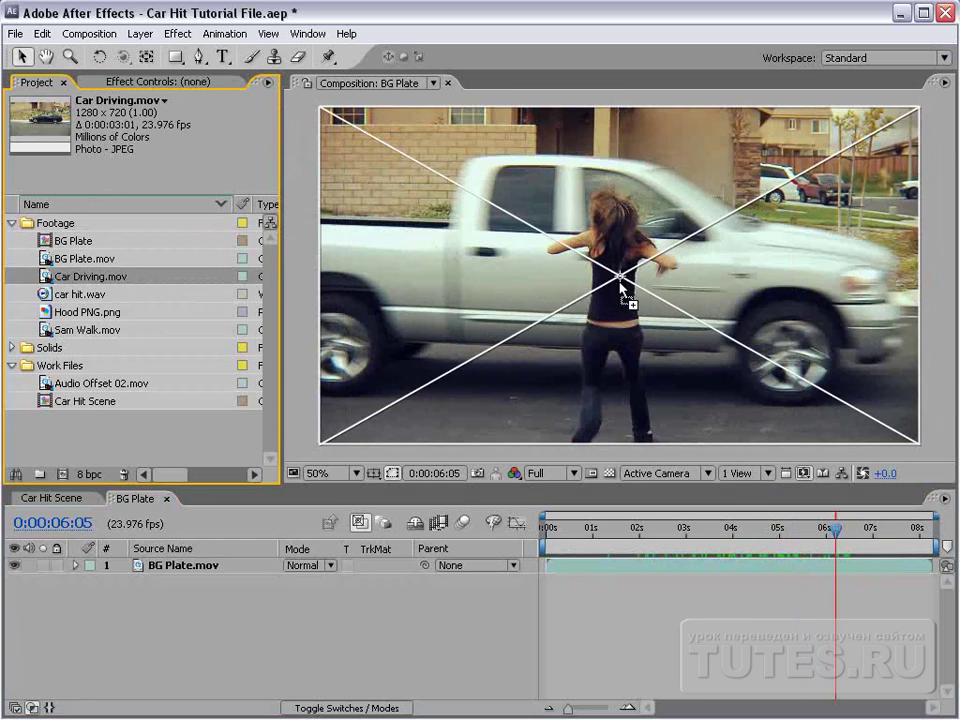
{"action": "left_click_drag", "start_coordinate": [84, 284], "coordinate": [621, 285]}
{"action": "left_click", "coordinate": [590, 530]}
{"action": "left_click_drag", "start_coordinate": [590, 532], "coordinate": [615, 538]}
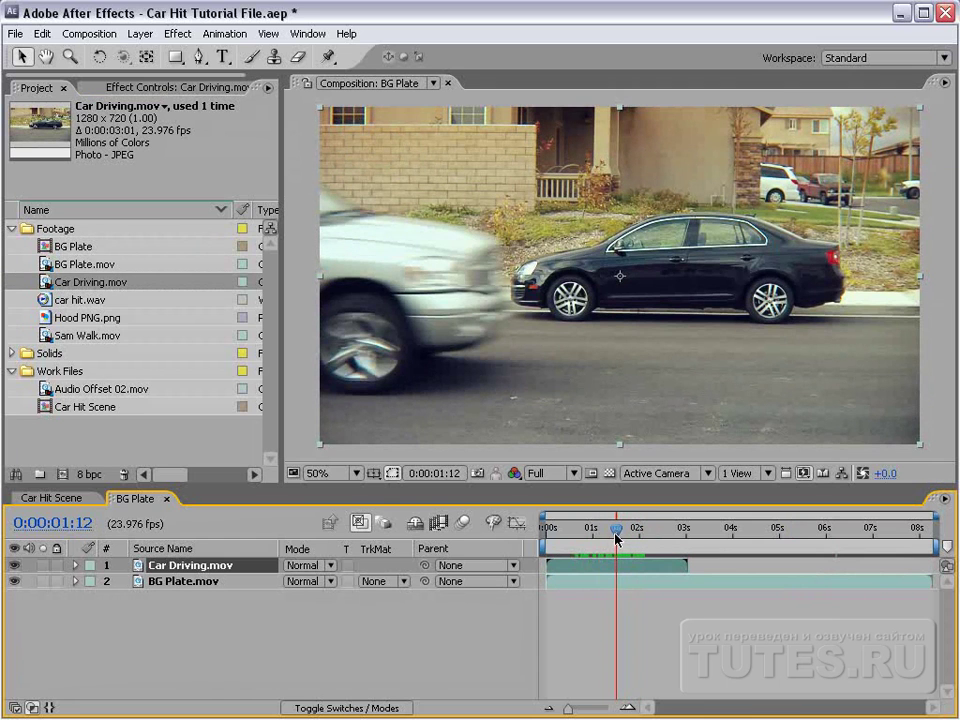
{"action": "key", "text": "Delete"}
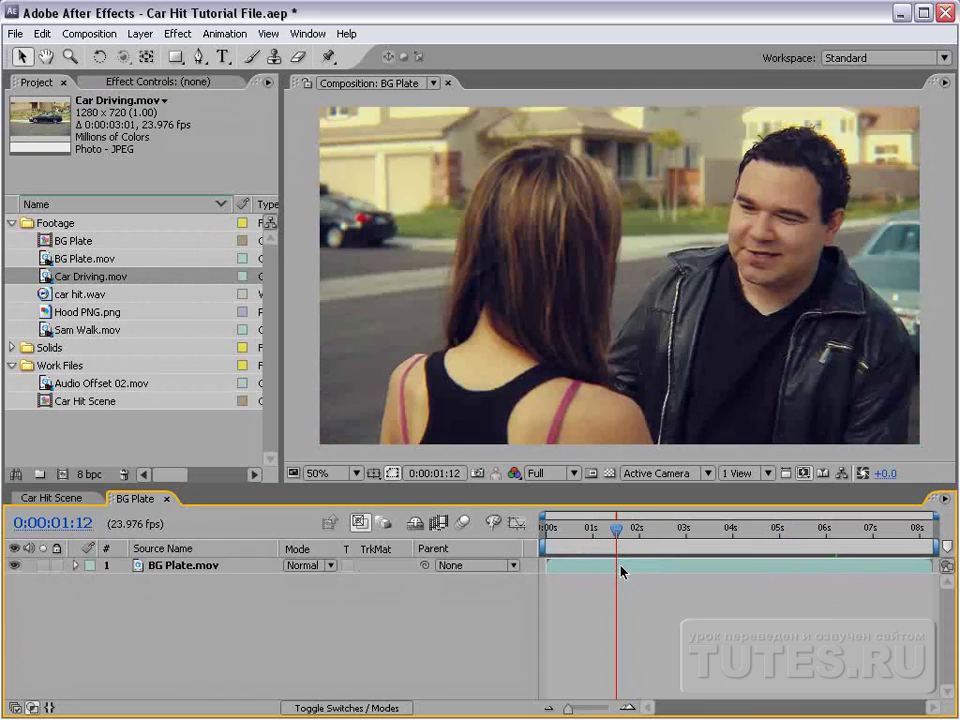
Add Sam Walk.mov above BG Plate.mov, starting near 4 seconds.
{"action": "left_click_drag", "start_coordinate": [616, 530], "coordinate": [828, 538]}
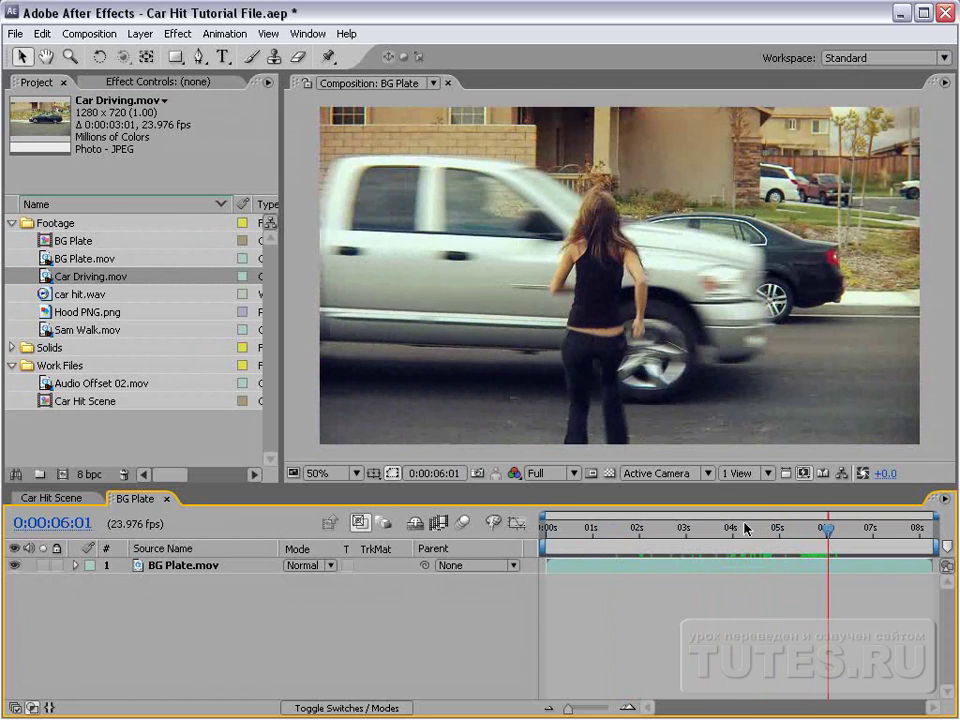
{"action": "mouse_move", "coordinate": [50, 331]}
{"action": "left_mouse_down"}
{"action": "mouse_move", "coordinate": [620, 280]}
{"action": "mouse_move", "coordinate": [631, 387]}
{"action": "left_mouse_up"}
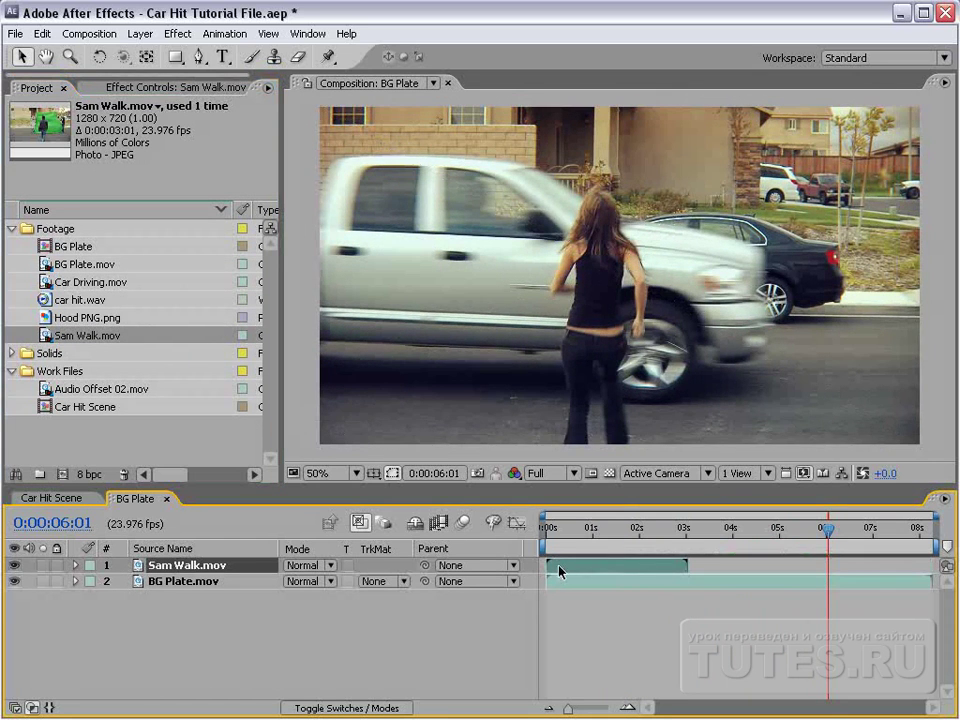
{"action": "mouse_move", "coordinate": [559, 571]}
{"action": "left_mouse_down"}
{"action": "mouse_move", "coordinate": [757, 569]}
{"action": "mouse_move", "coordinate": [752, 556]}
{"action": "mouse_move", "coordinate": [783, 540]}
{"action": "left_mouse_up"}
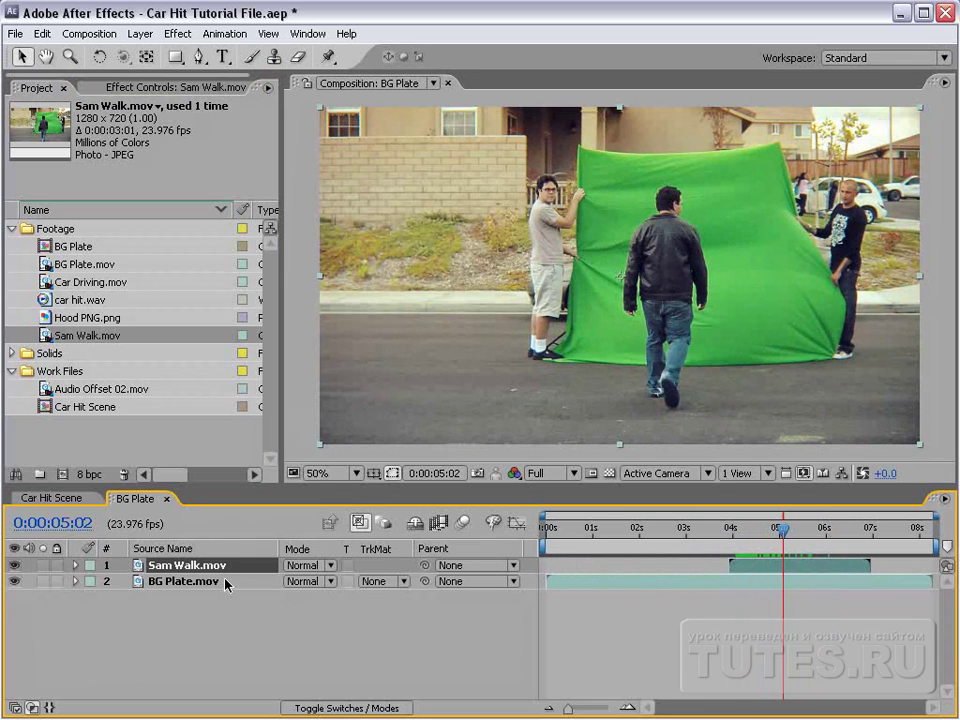
Set the Sam Walk layer's opacity to 50%.
{"action": "key", "text": "t"}
{"action": "left_click", "coordinate": [295, 581]}
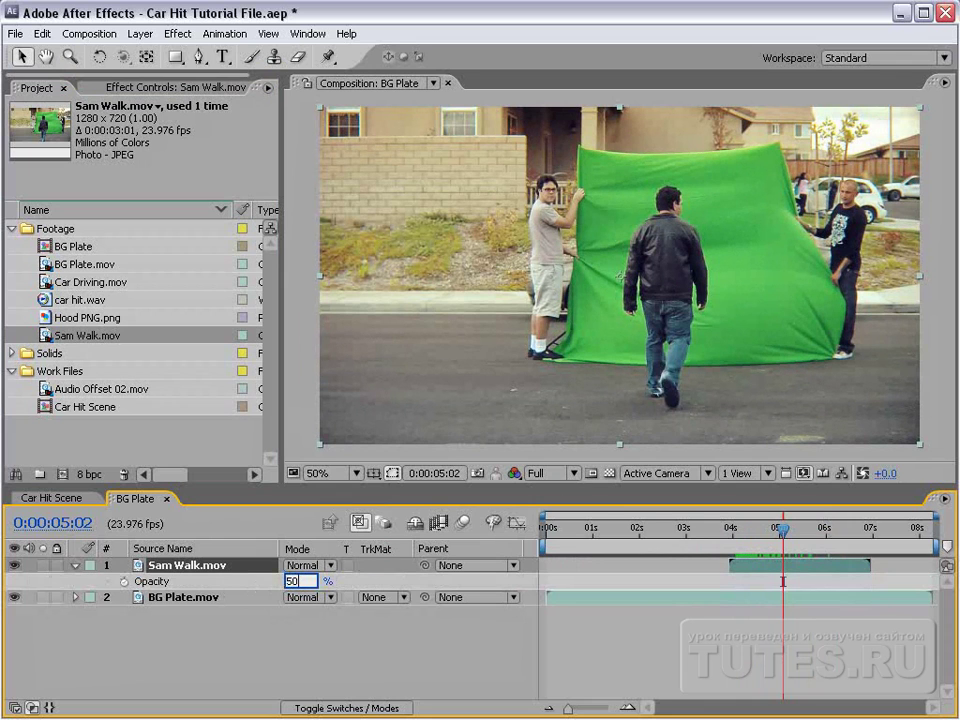
{"action": "type", "text": "50"}
{"action": "key", "text": "Return"}
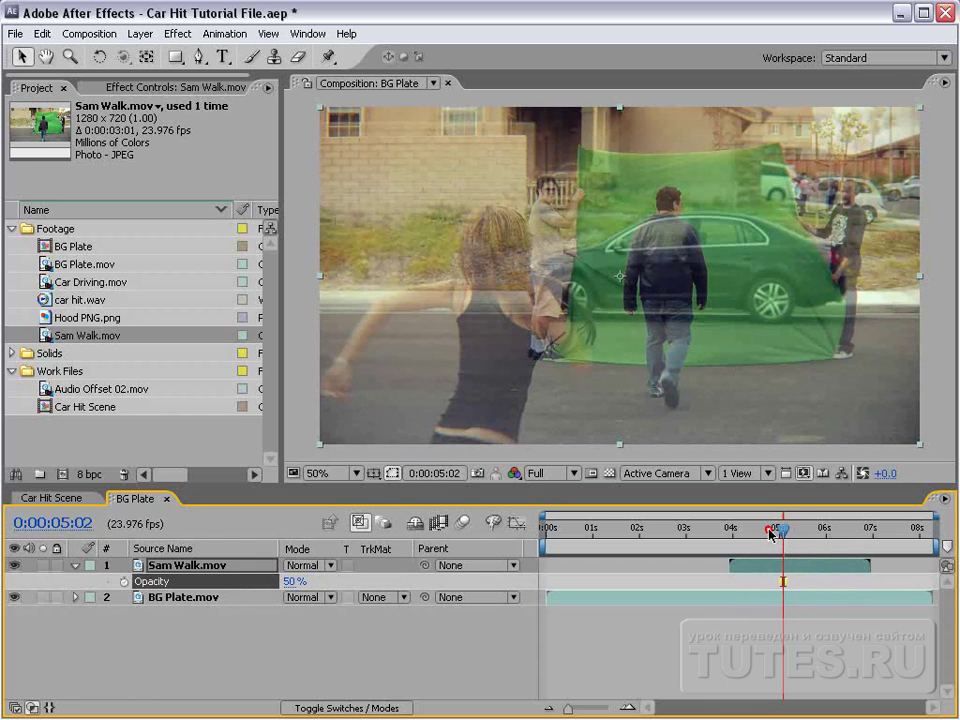
At 0:00:05:18, shift the Sam Walk layer slightly later and pan the view left.
{"action": "left_click_drag", "start_coordinate": [779, 528], "coordinate": [825, 525]}
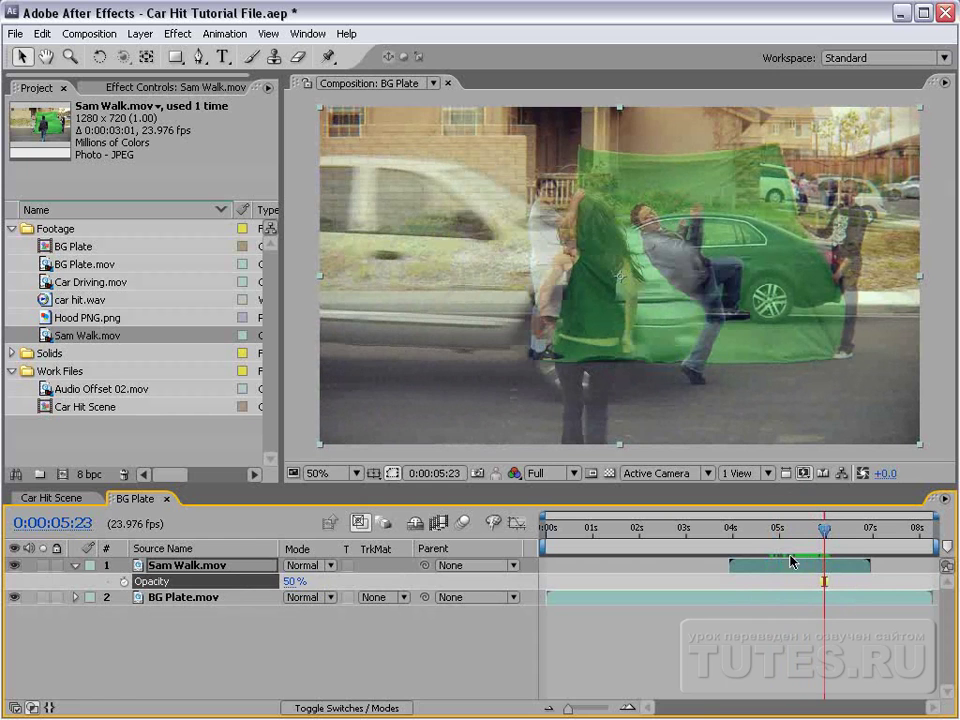
{"action": "left_click_drag", "start_coordinate": [757, 565], "coordinate": [781, 564]}
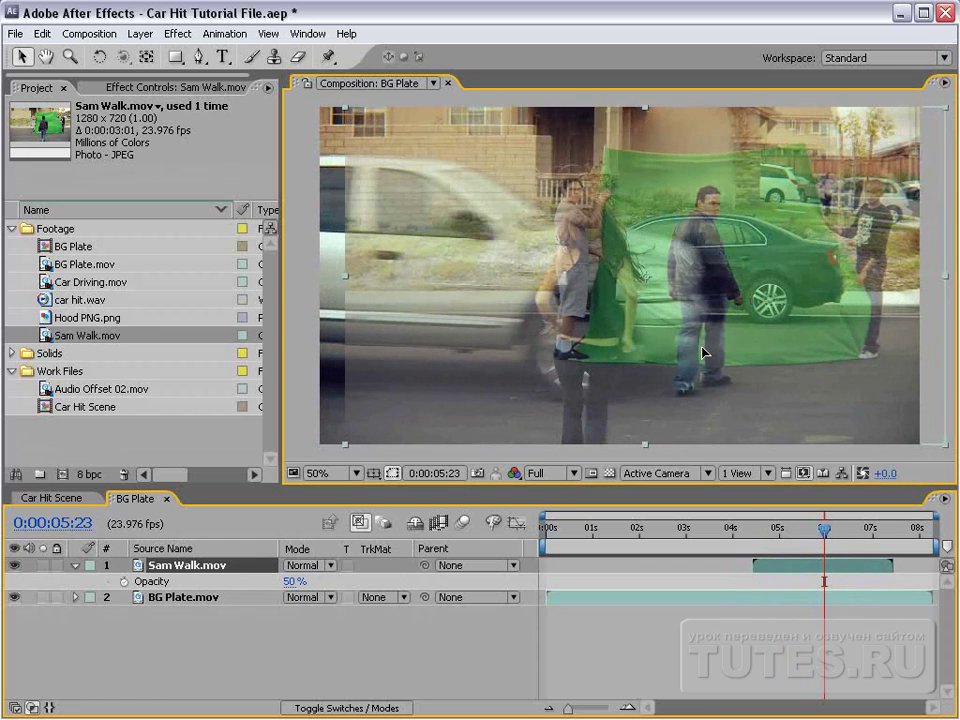
{"action": "key", "text": "h"}
{"action": "left_click_drag", "start_coordinate": [731, 358], "coordinate": [695, 358]}
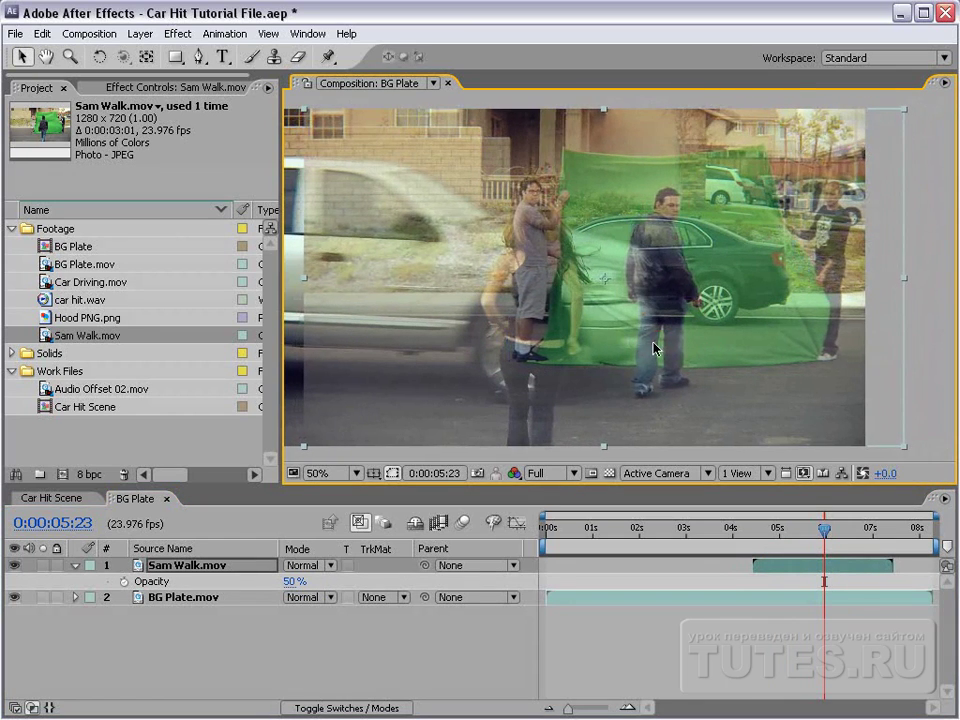
Check frames 0:00:05:07 to 0:00:06:00 and slide Sam Walk slightly earlier to align it.
{"action": "left_click", "coordinate": [793, 536]}
{"action": "left_click_drag", "start_coordinate": [793, 536], "coordinate": [823, 528]}
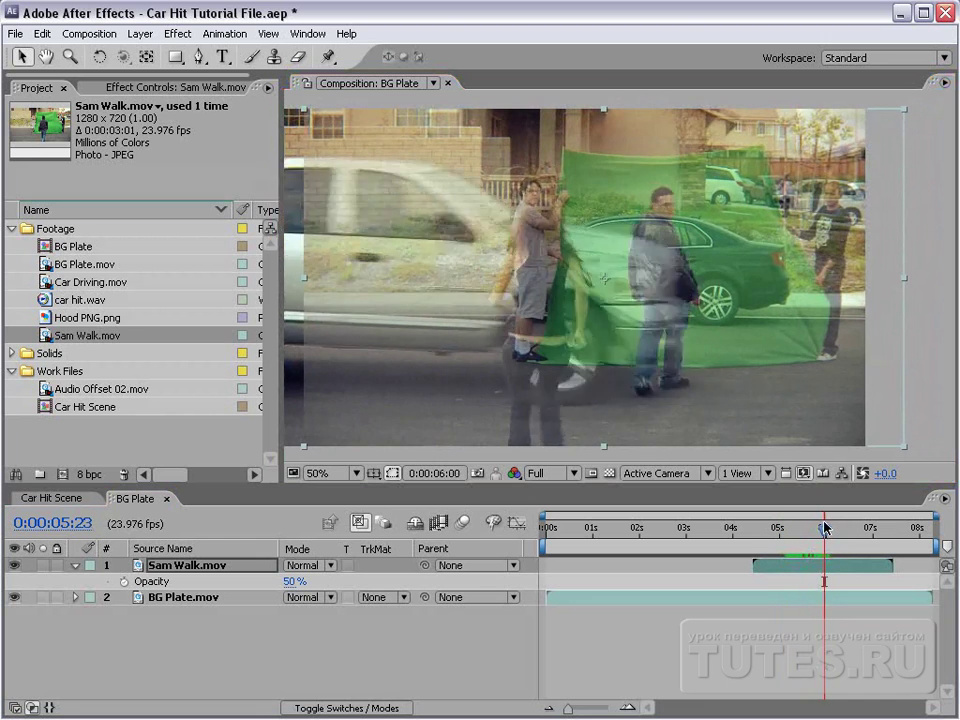
{"action": "left_click", "coordinate": [823, 528]}
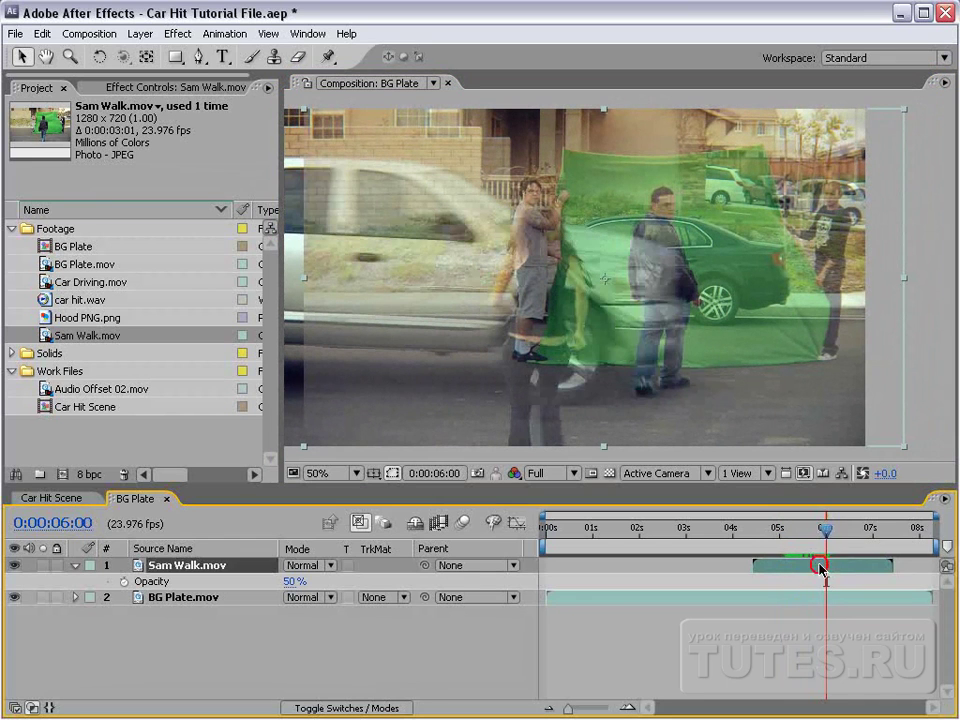
{"action": "left_click_drag", "start_coordinate": [818, 570], "coordinate": [815, 569]}
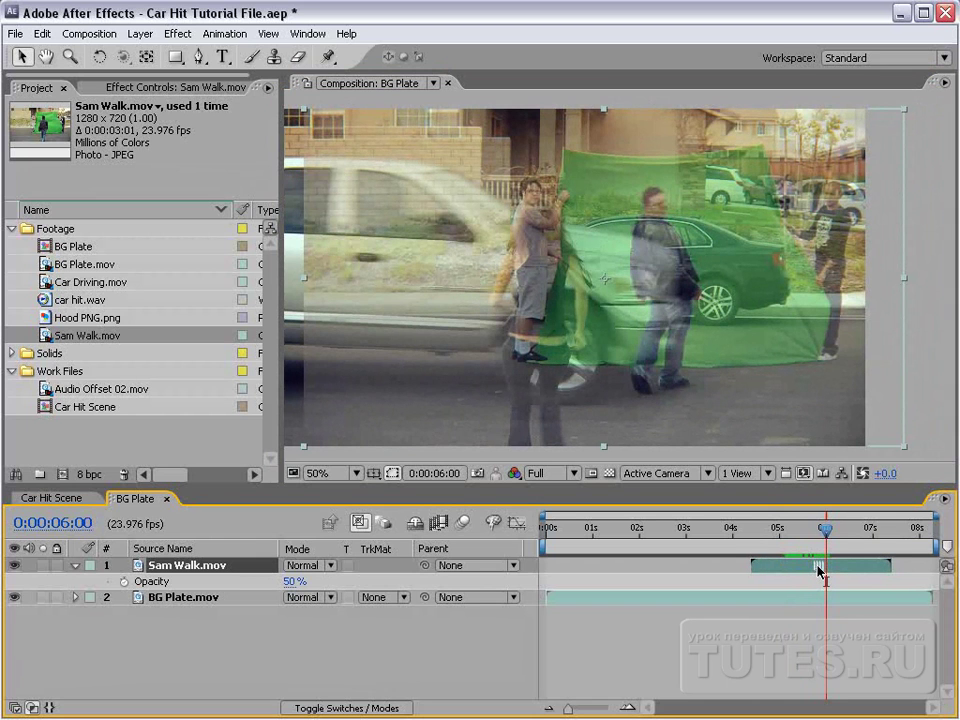
{"action": "key", "text": "Page_Up"}
{"action": "key", "text": "Page_Up"}
{"action": "key", "text": "Page_Up"}
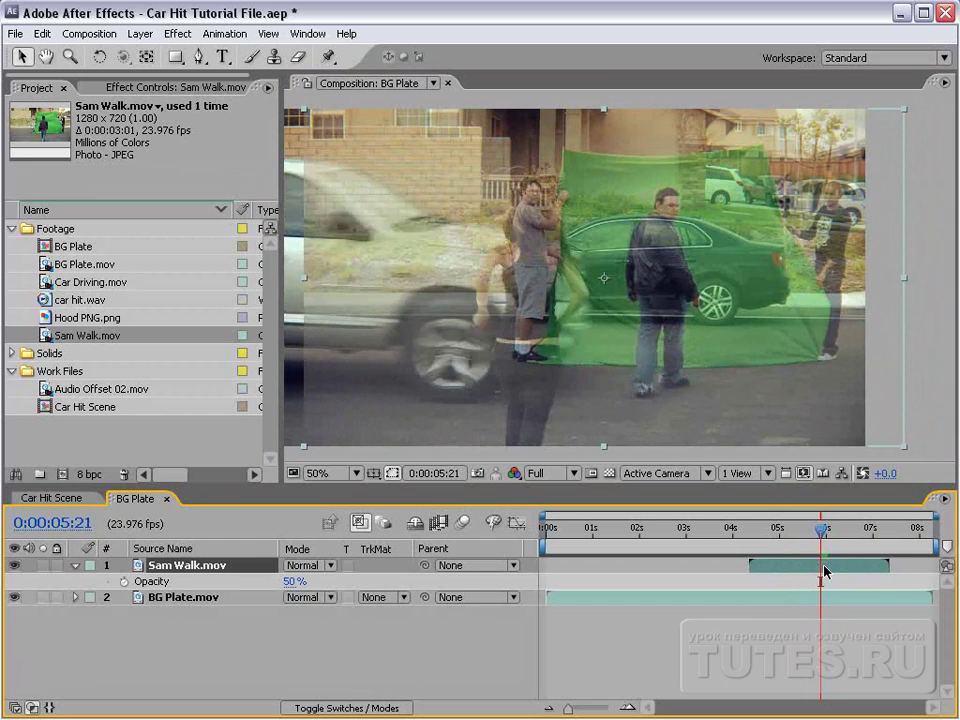
{"action": "key", "text": "Page_Down"}
{"action": "key", "text": "Page_Down"}
{"action": "key", "text": "Page_Down"}
{"action": "key", "text": "Page_Up"}
{"action": "key", "text": "Page_Up"}
{"action": "key", "text": "Page_Up"}
{"action": "key", "text": "Page_Up"}
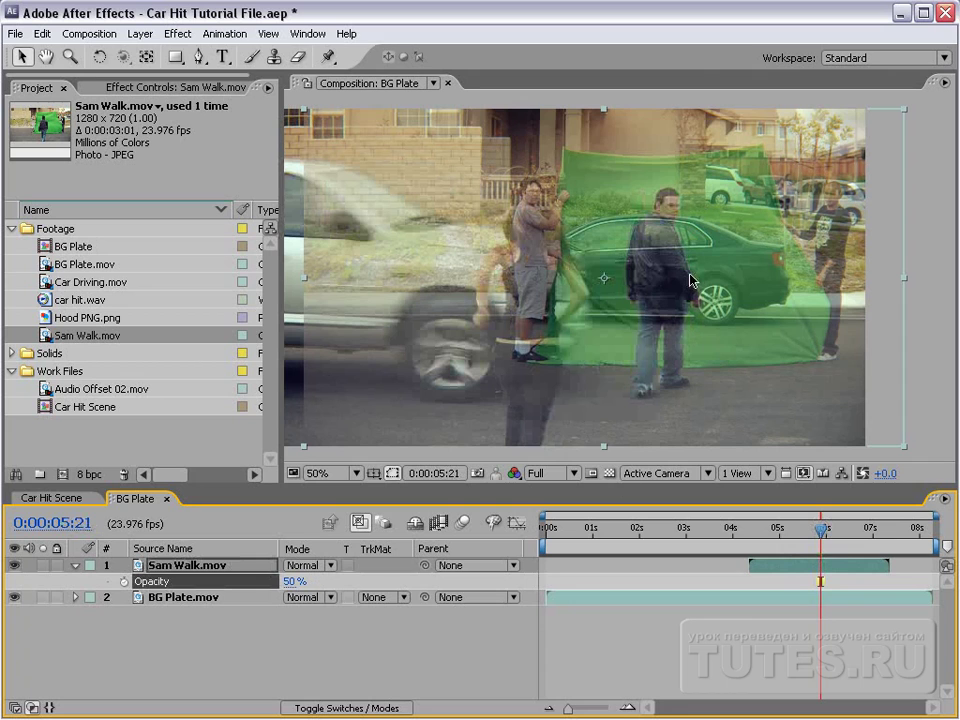
{"action": "left_click", "coordinate": [163, 566]}
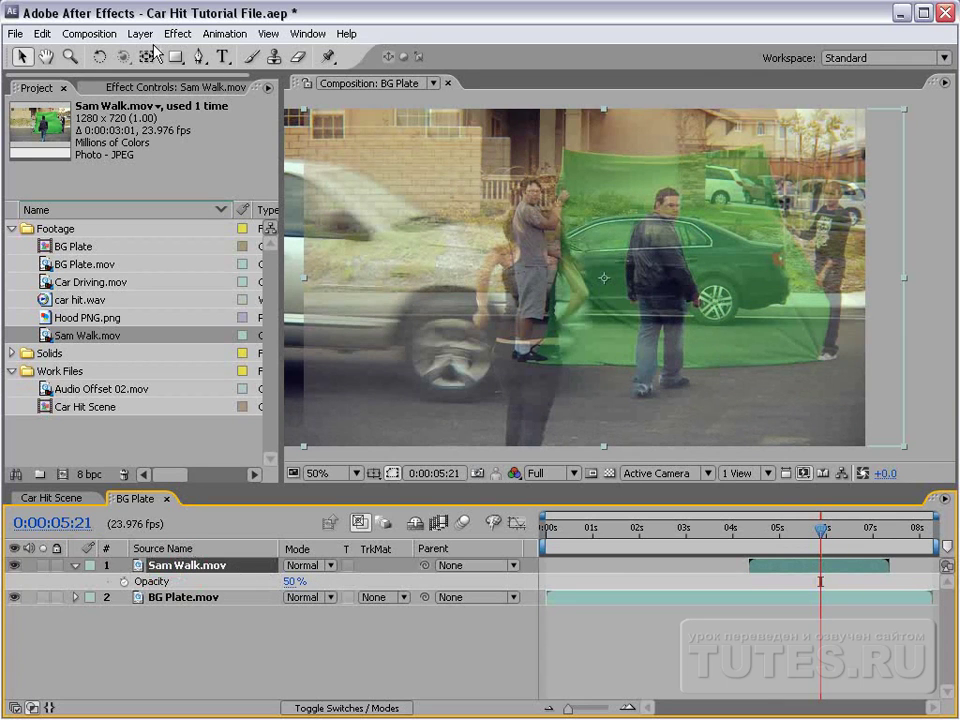
Pre-compose Sam Walk.mov into a new 'Sam Walking' composition and open it.
{"action": "left_click", "coordinate": [140, 33]}
{"action": "left_click", "coordinate": [190, 591]}
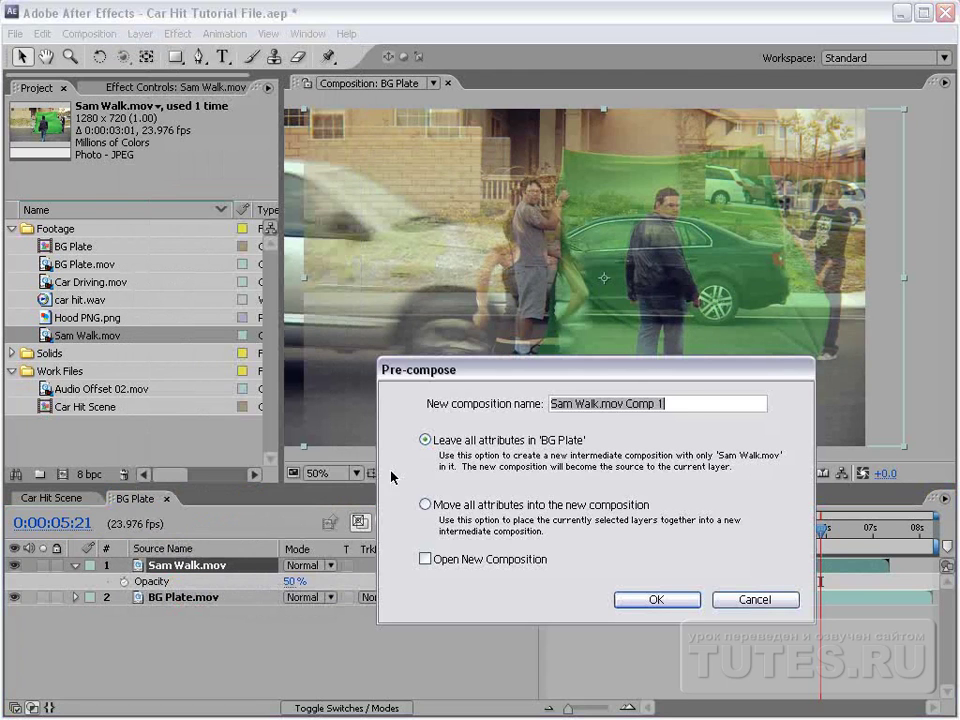
{"action": "type", "text": "Sam "}
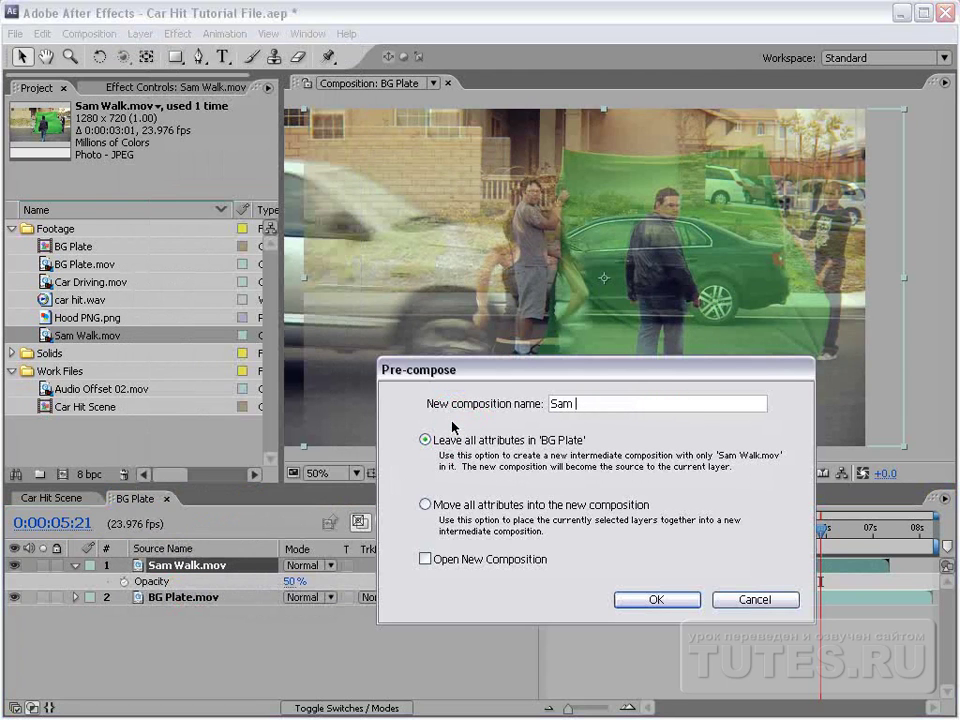
{"action": "type", "text": "Walking"}
{"action": "left_click", "coordinate": [656, 600]}
{"action": "left_click", "coordinate": [654, 601]}
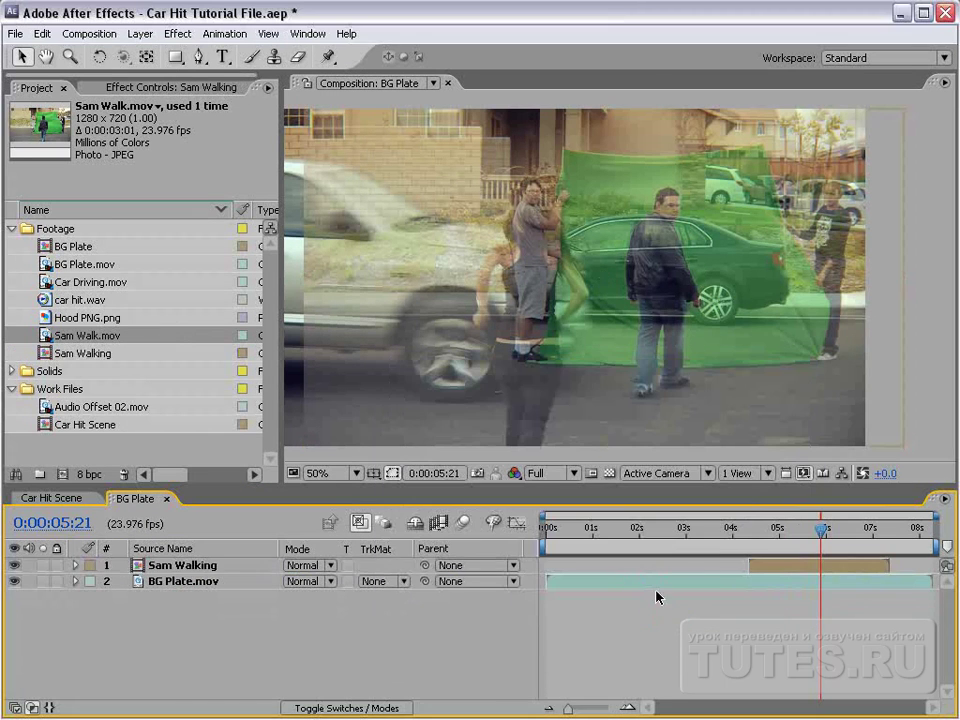
{"action": "double_click", "coordinate": [771, 572]}
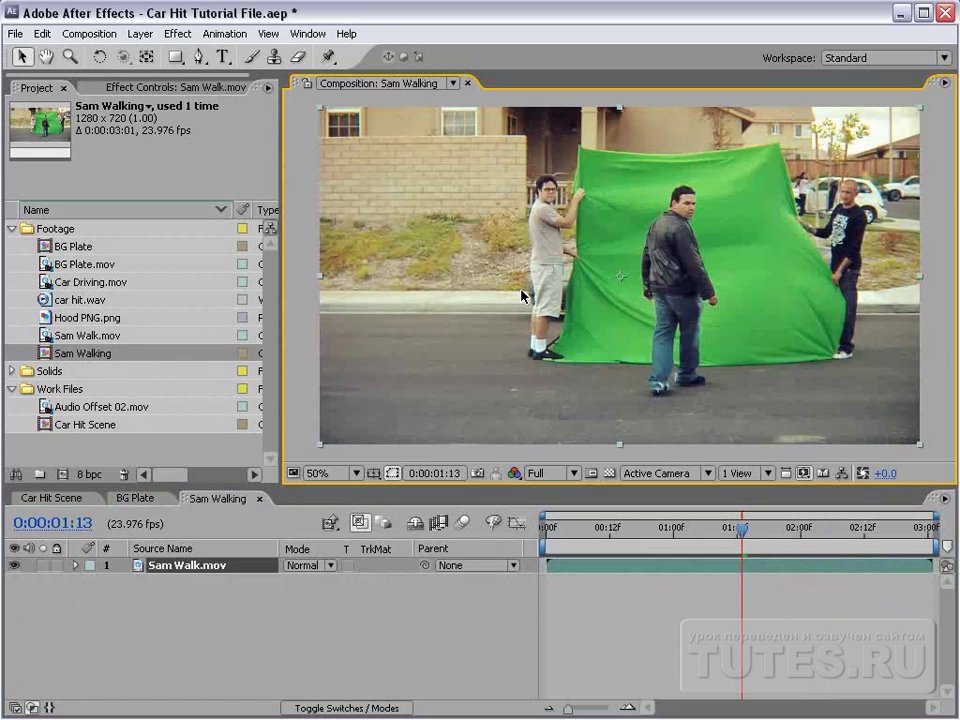
{"action": "key", "text": "grave"}
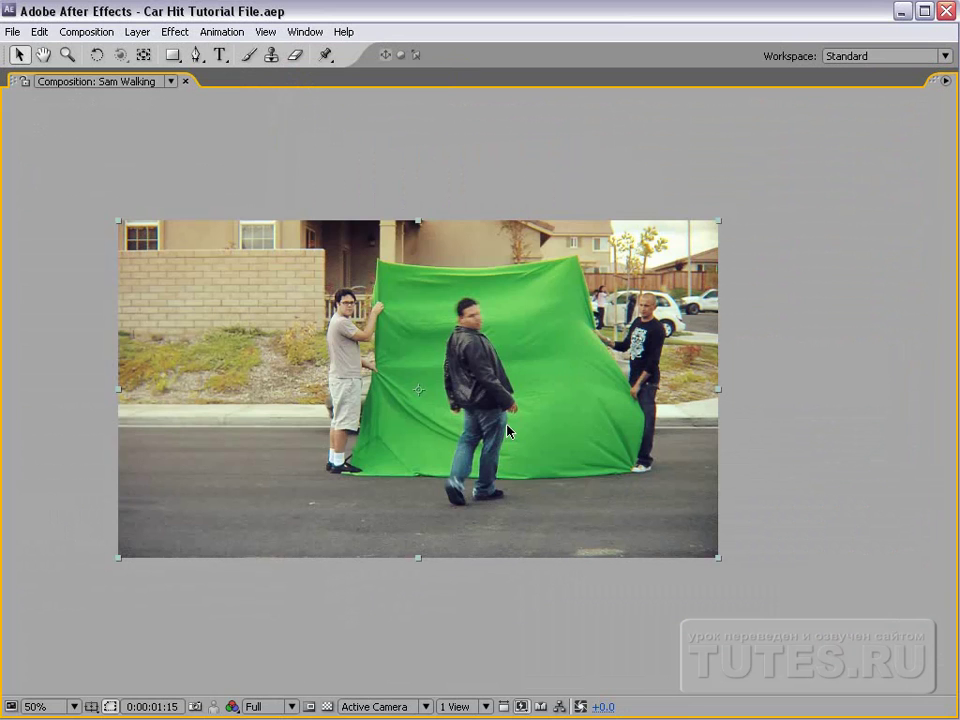
{"action": "key", "text": "grave"}
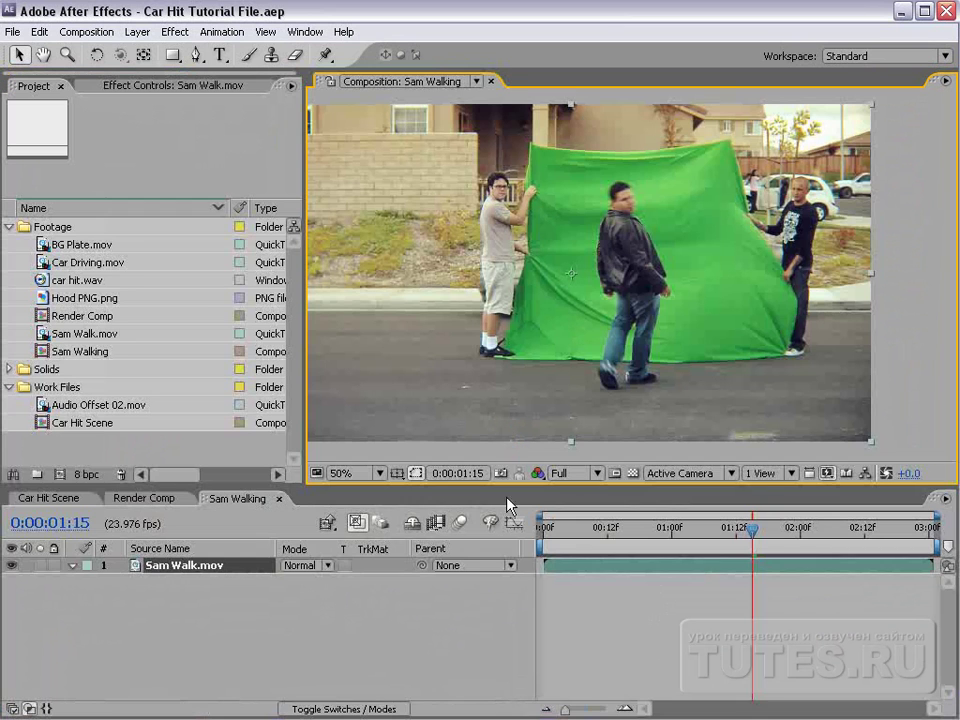
Select Sam Walk.mov and frame the green screen full-screen at 100% zoom.
{"action": "left_click", "coordinate": [591, 568]}
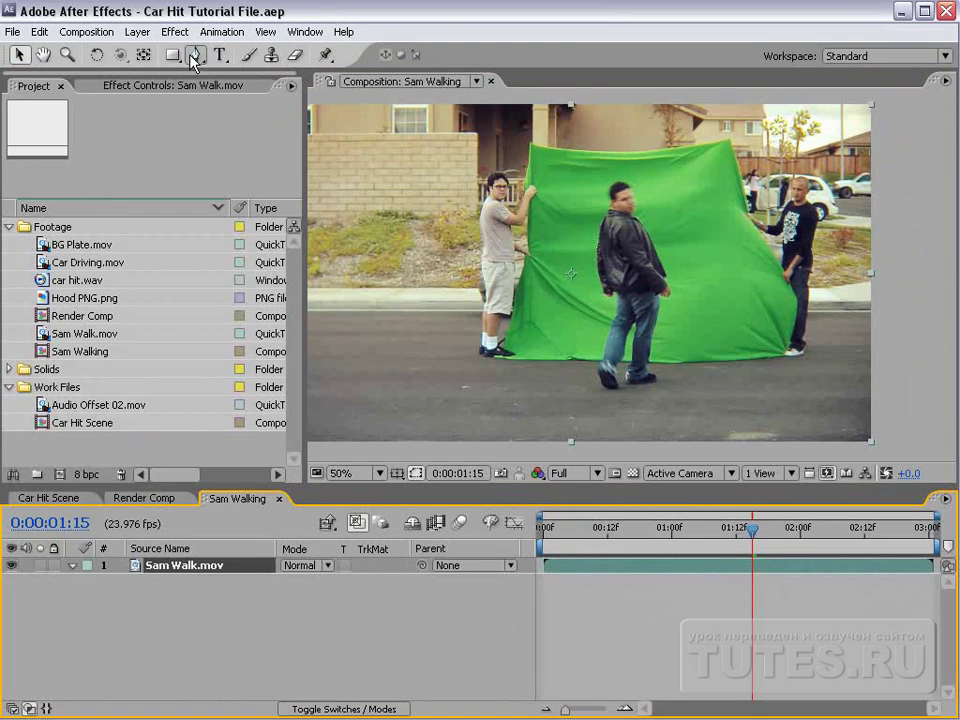
{"action": "left_click", "coordinate": [43, 55]}
{"action": "scroll", "coordinate": [627, 343], "scroll_direction": "up", "scroll_amount": 2}
{"action": "mouse_move", "coordinate": [627, 343]}
{"action": "left_mouse_down"}
{"action": "mouse_move", "coordinate": [653, 332]}
{"action": "mouse_move", "coordinate": [613, 338]}
{"action": "left_mouse_up"}
{"action": "key", "text": "g"}
{"action": "key", "text": "grave"}
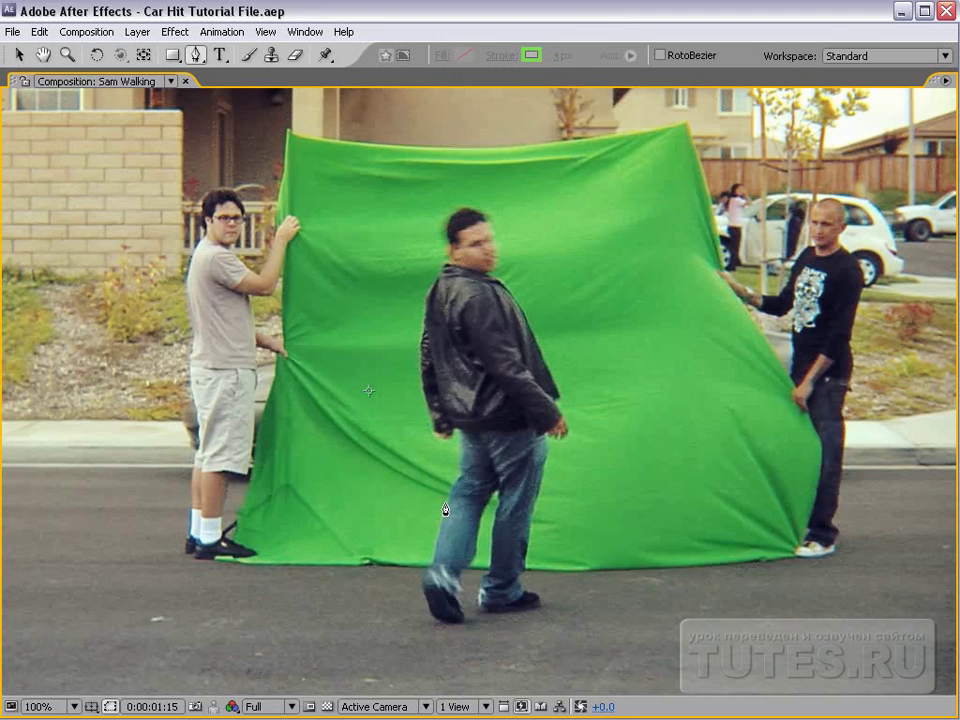
Draw a closed six-point mask around the man on the green screen, then return to 50% view.
{"action": "left_click", "coordinate": [320, 542]}
{"action": "left_click", "coordinate": [340, 190]}
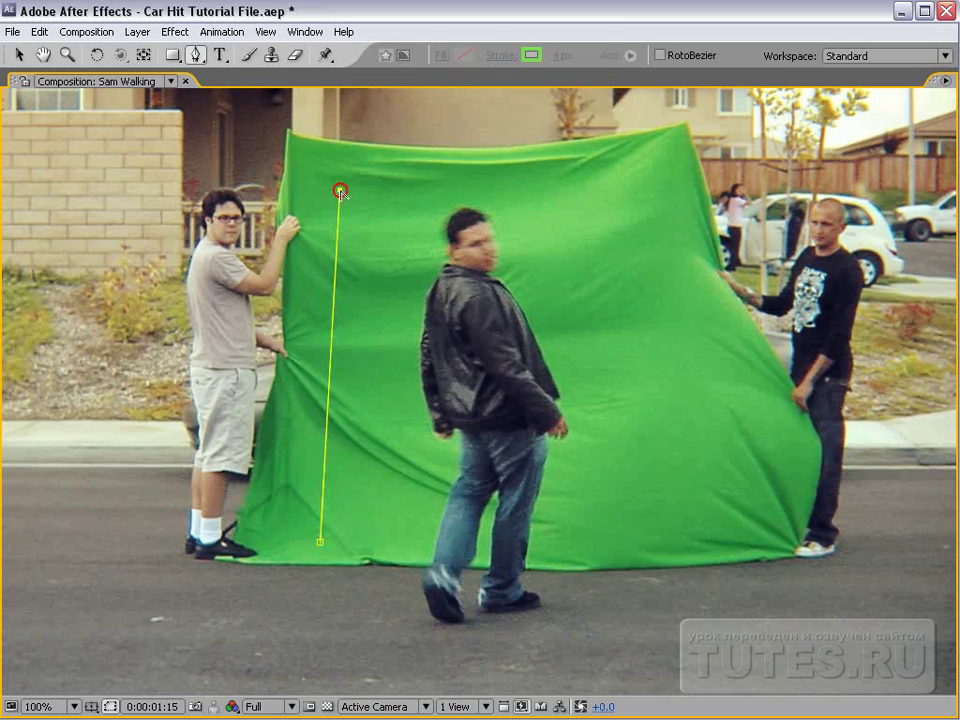
{"action": "left_click", "coordinate": [640, 172]}
{"action": "left_click", "coordinate": [690, 496]}
{"action": "left_click", "coordinate": [655, 552]}
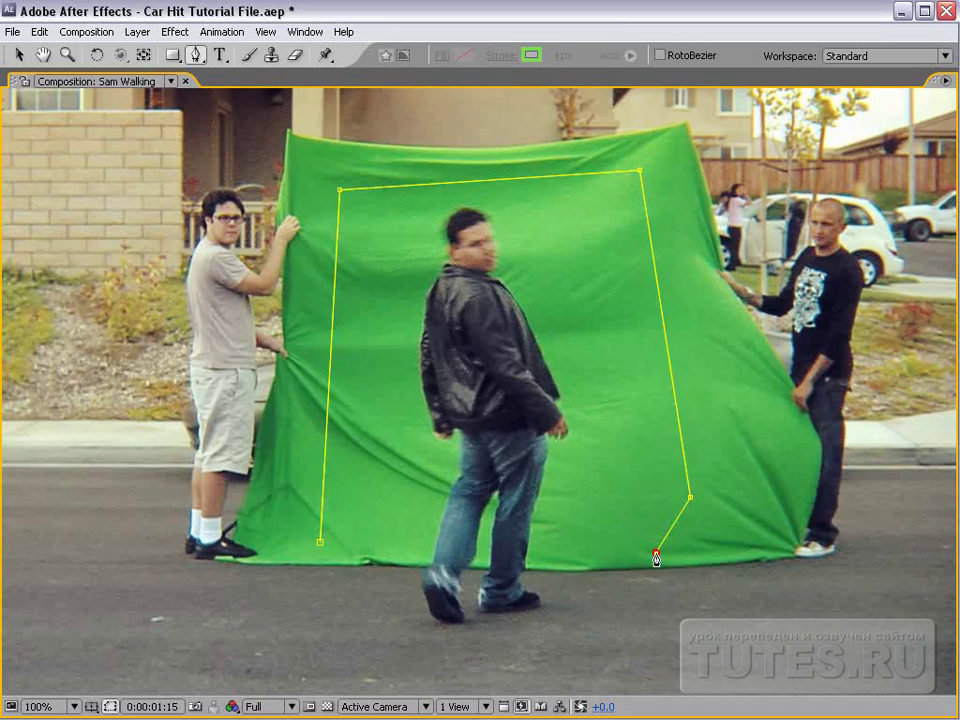
{"action": "left_click", "coordinate": [484, 556]}
{"action": "left_click", "coordinate": [320, 542]}
{"action": "key", "text": "v"}
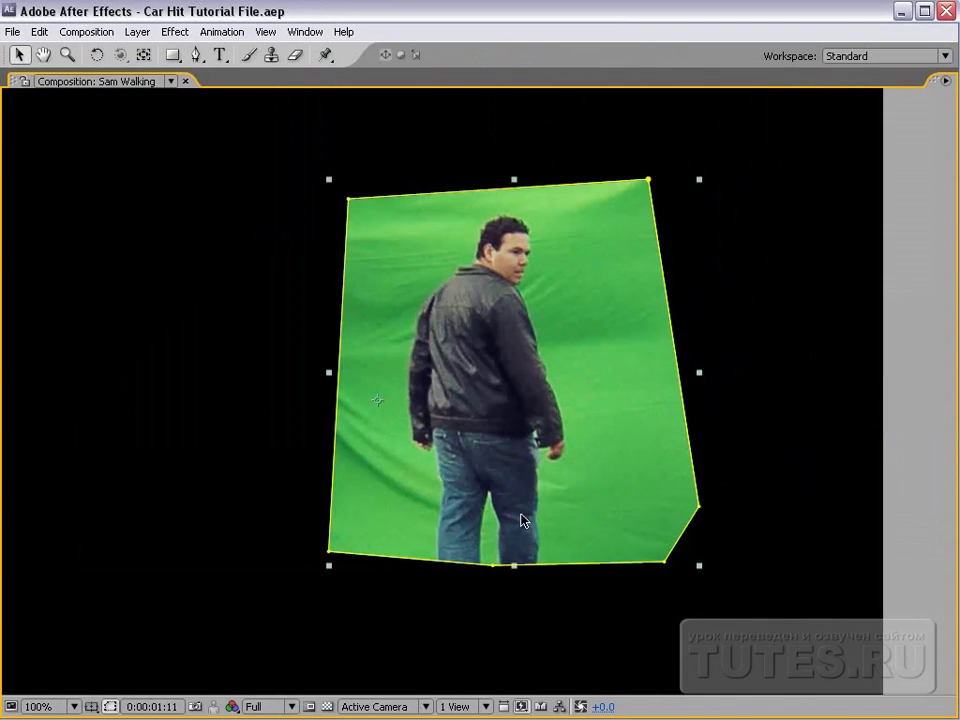
{"action": "key", "text": "grave"}
{"action": "key", "text": "comma"}
{"action": "key", "text": "comma"}
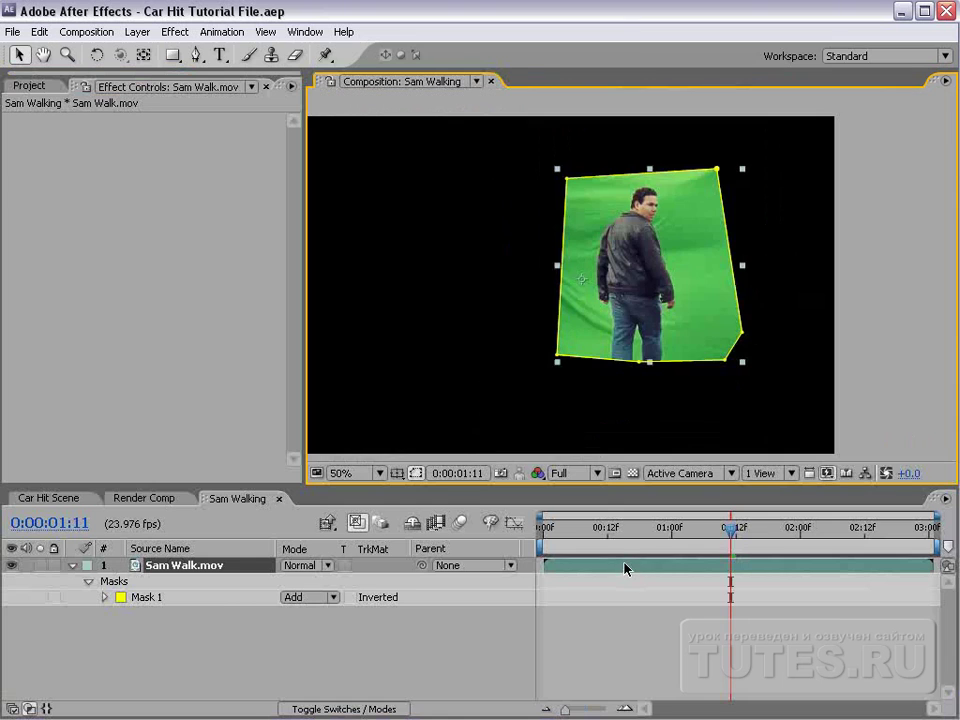
Apply Color Key, sample the green screen, and set Color Tolerance to 30.
{"action": "left_click", "coordinate": [175, 32]}
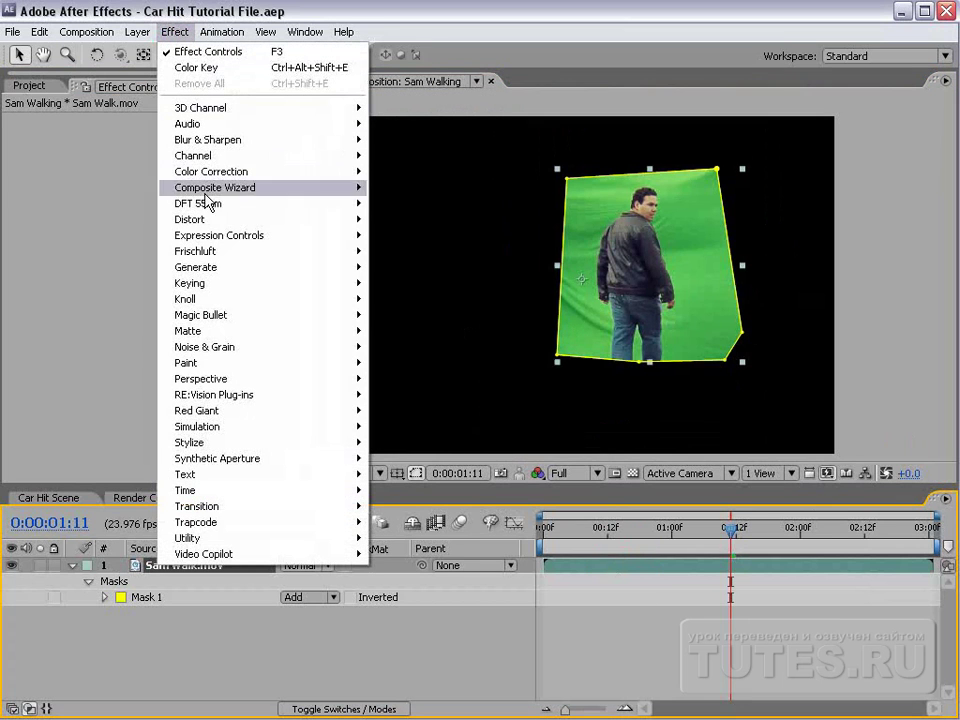
{"action": "mouse_move", "coordinate": [225, 284]}
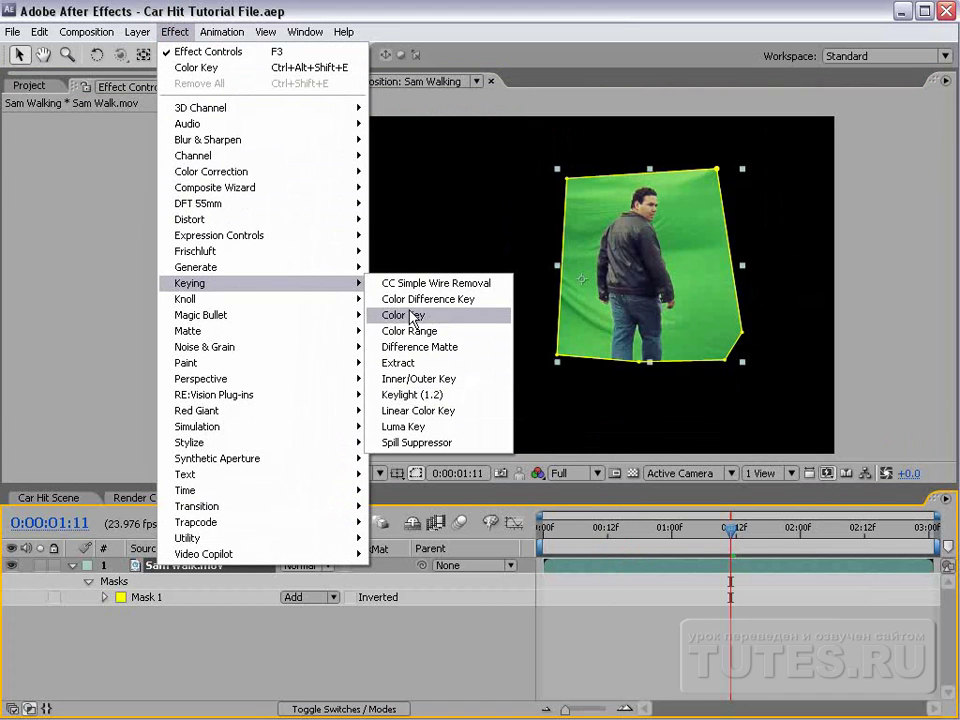
{"action": "left_click", "coordinate": [403, 315]}
{"action": "scroll", "coordinate": [650, 290], "scroll_direction": "up", "scroll_amount": 2}
{"action": "left_click_drag", "start_coordinate": [650, 290], "coordinate": [530, 320]}
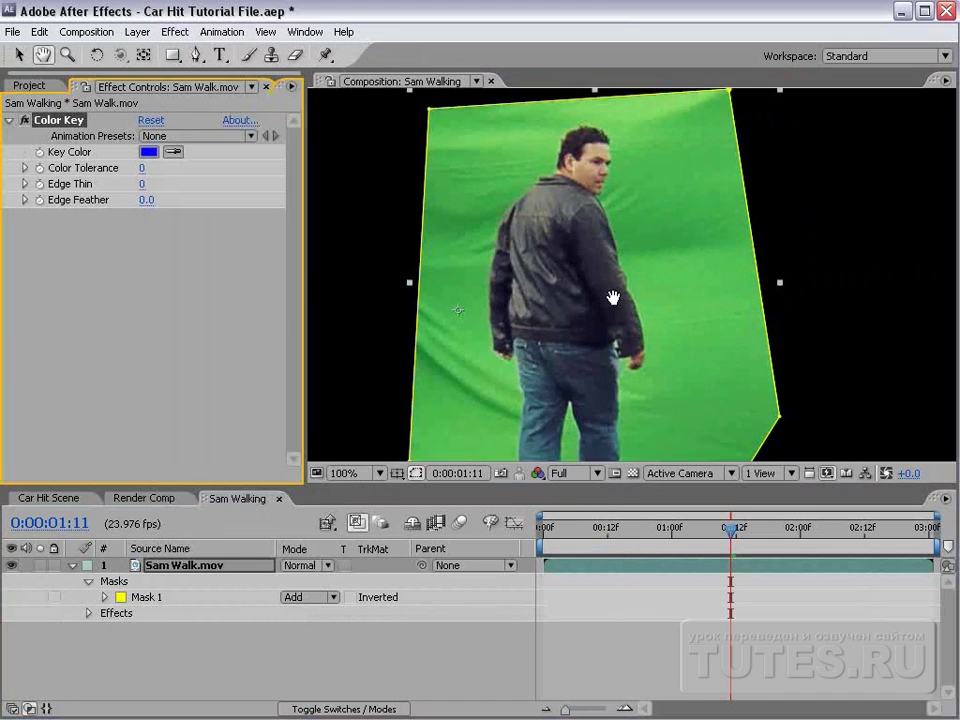
{"action": "left_click", "coordinate": [173, 151]}
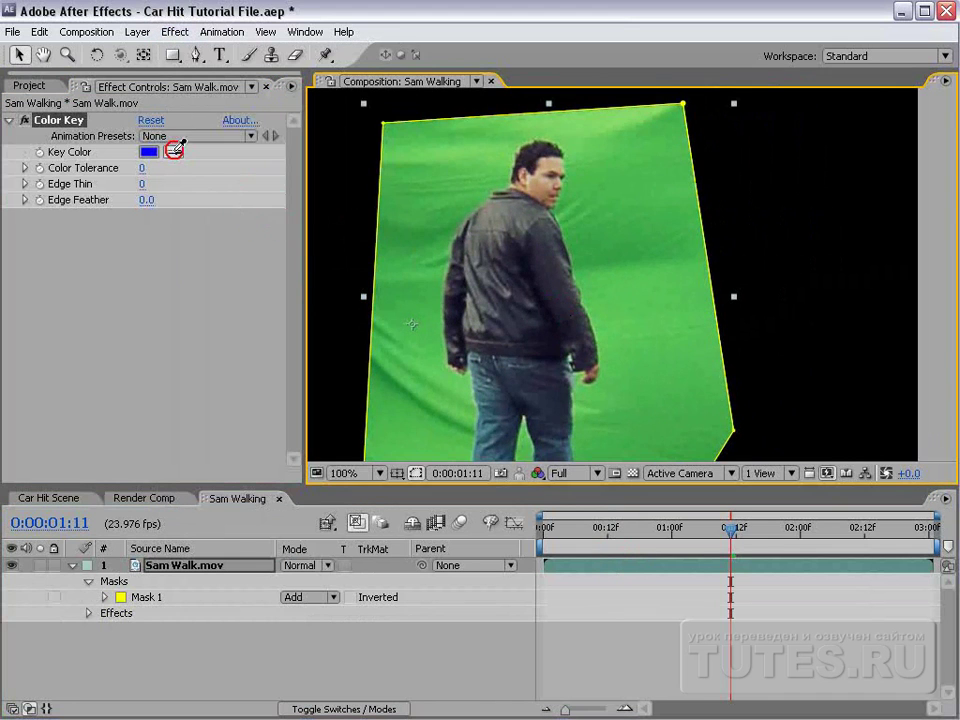
{"action": "left_click", "coordinate": [628, 196]}
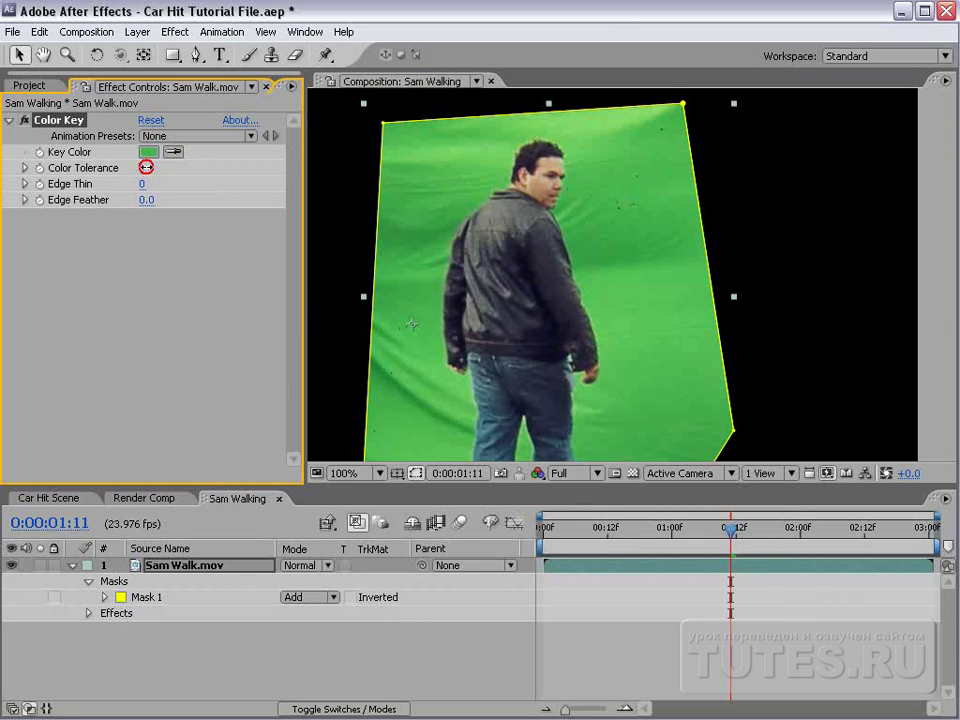
{"action": "left_click_drag", "start_coordinate": [145, 168], "coordinate": [180, 168]}
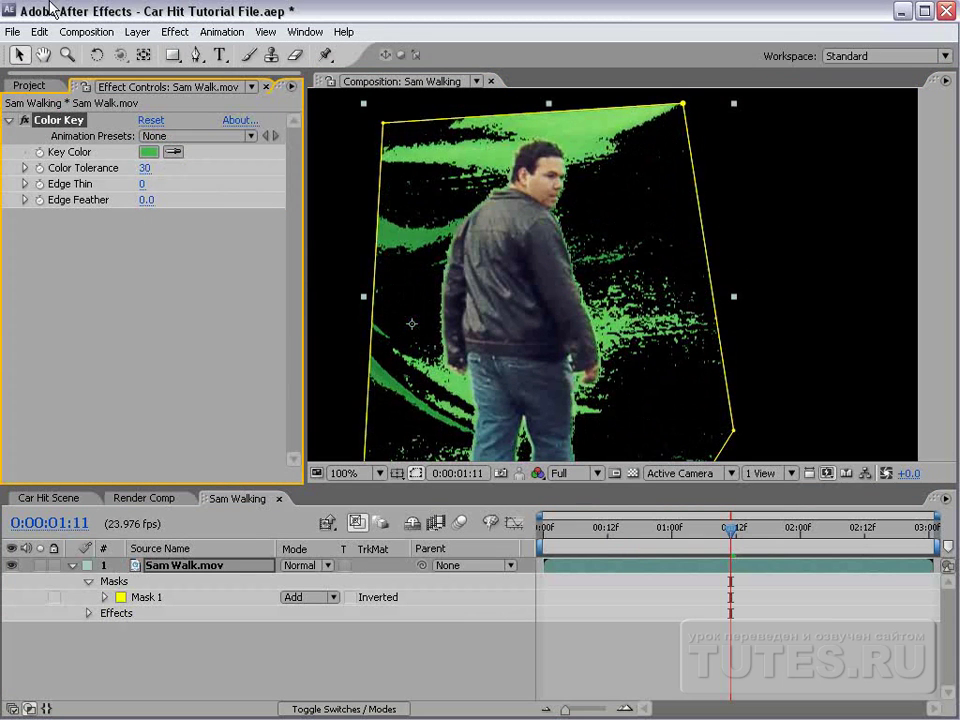
Duplicate it as Color Key 2 and 3, sampling a lighter and a darker green.
{"action": "left_click", "coordinate": [39, 32]}
{"action": "left_click", "coordinate": [78, 195]}
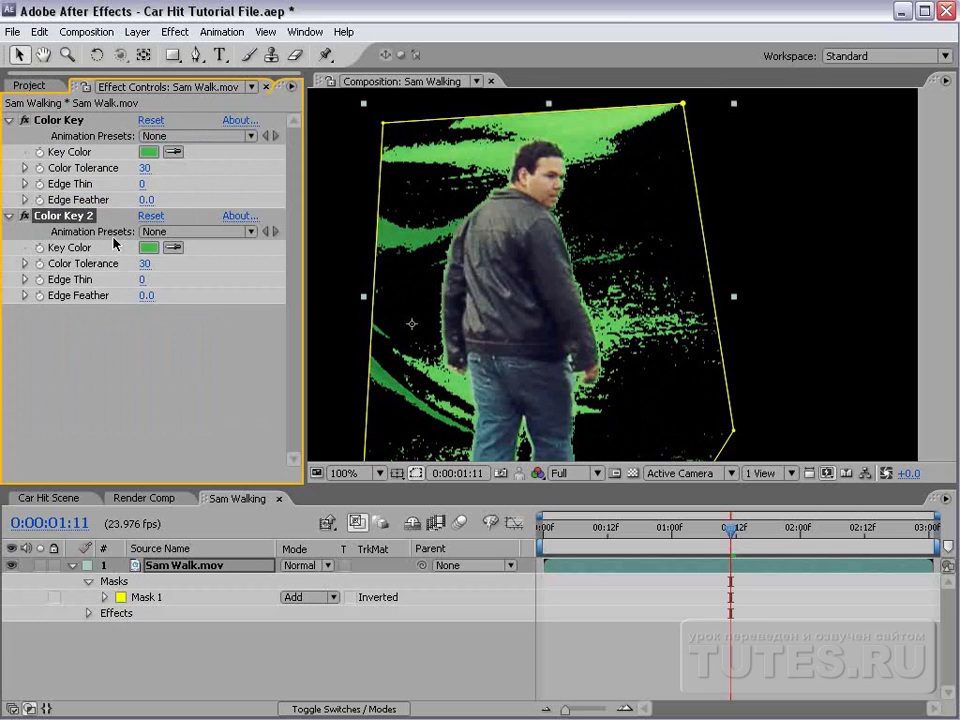
{"action": "left_click", "coordinate": [175, 247]}
{"action": "left_click", "coordinate": [598, 115]}
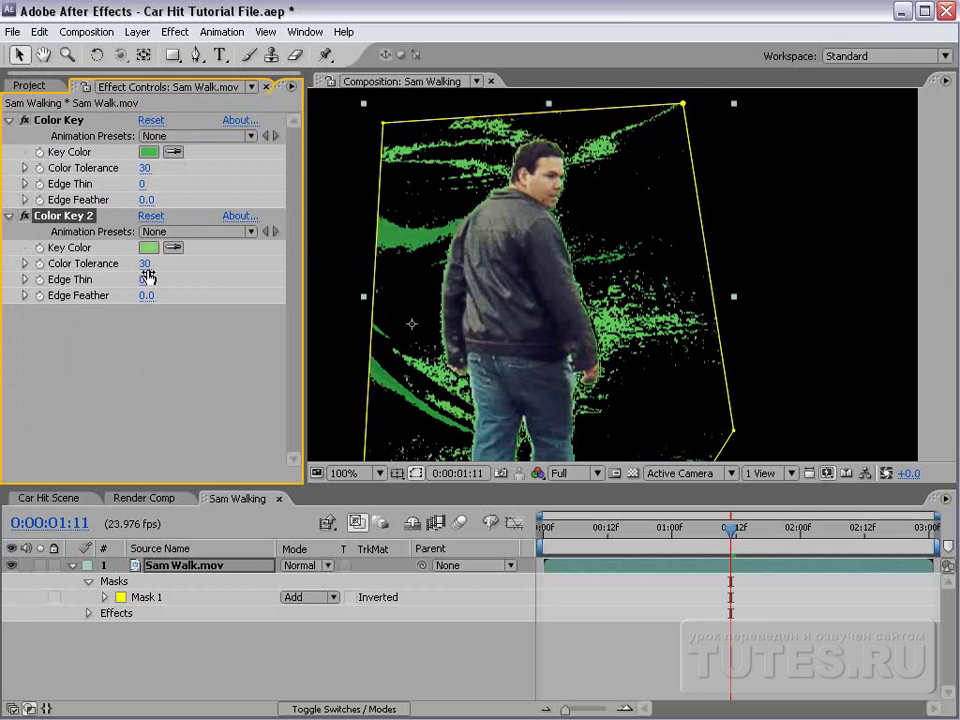
{"action": "key", "text": "ctrl+d"}
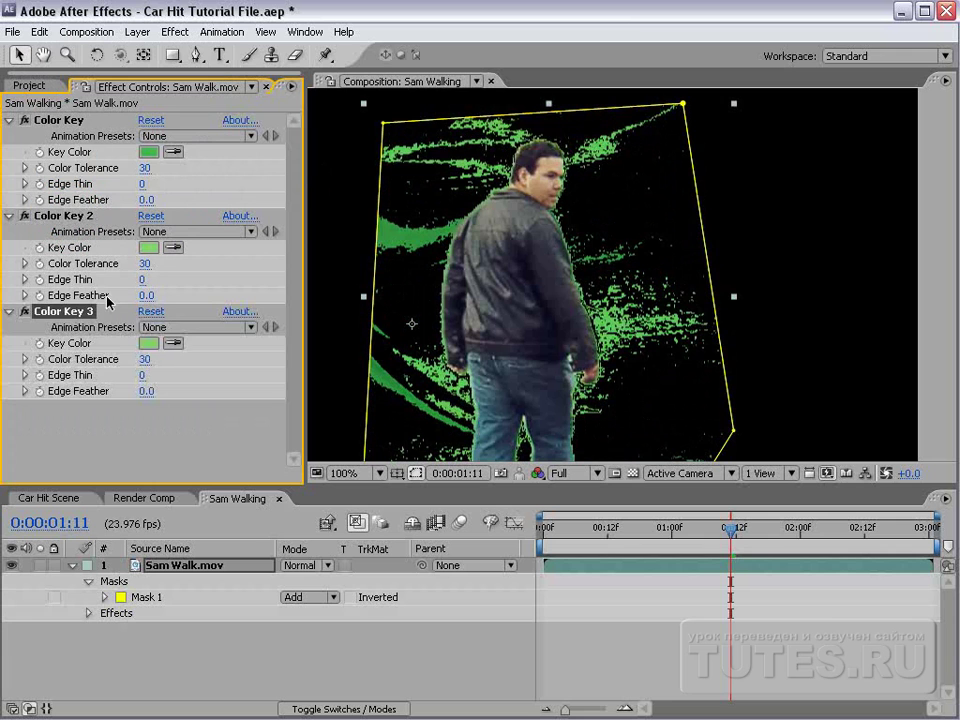
{"action": "left_click", "coordinate": [173, 343]}
{"action": "left_click", "coordinate": [393, 240]}
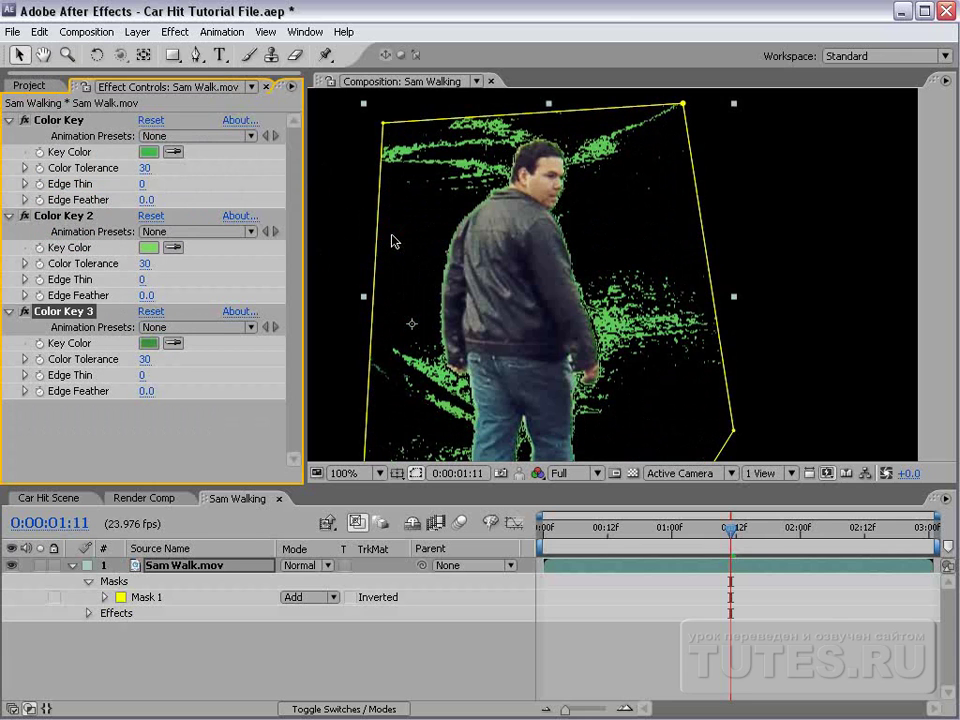
{"action": "mouse_move", "coordinate": [735, 530]}
{"action": "left_mouse_down"}
{"action": "mouse_move", "coordinate": [669, 551]}
{"action": "mouse_move", "coordinate": [628, 545]}
{"action": "left_mouse_up"}
Duplicate Color Key 3 as Color Key 4 and sample the lighter green speckles.
{"action": "left_click", "coordinate": [10, 120]}
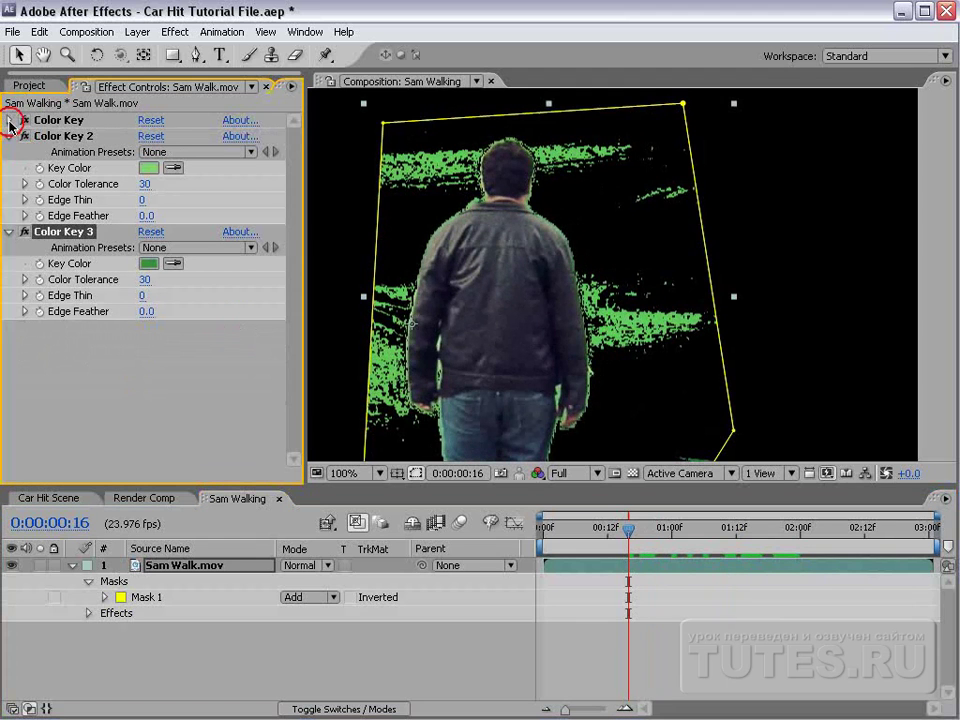
{"action": "left_click", "coordinate": [10, 136]}
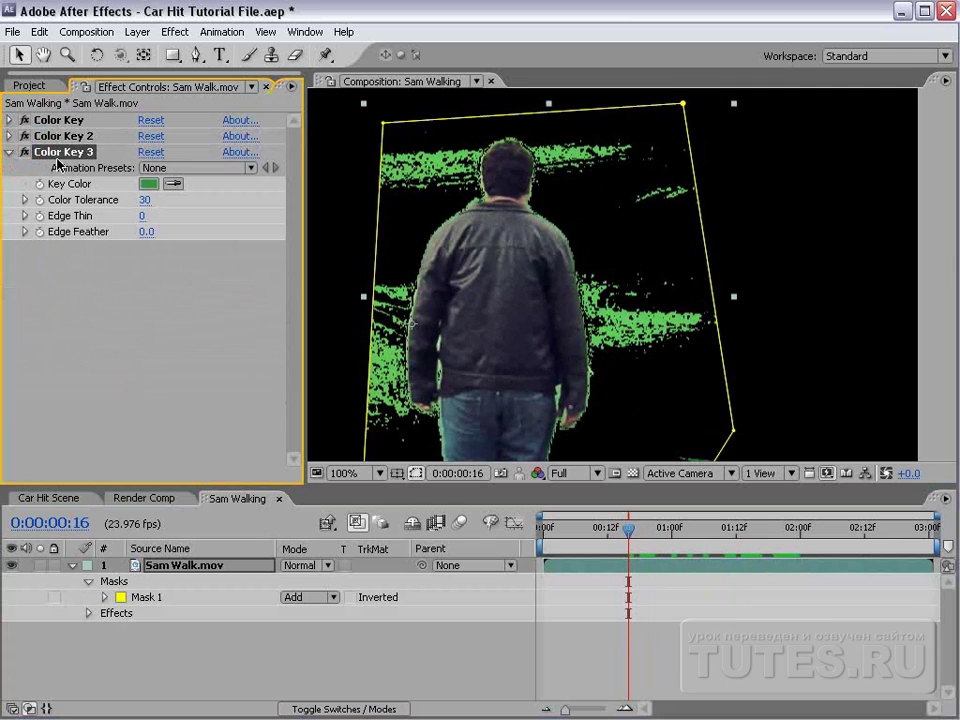
{"action": "key", "text": "ctrl+d"}
{"action": "left_click", "coordinate": [175, 284]}
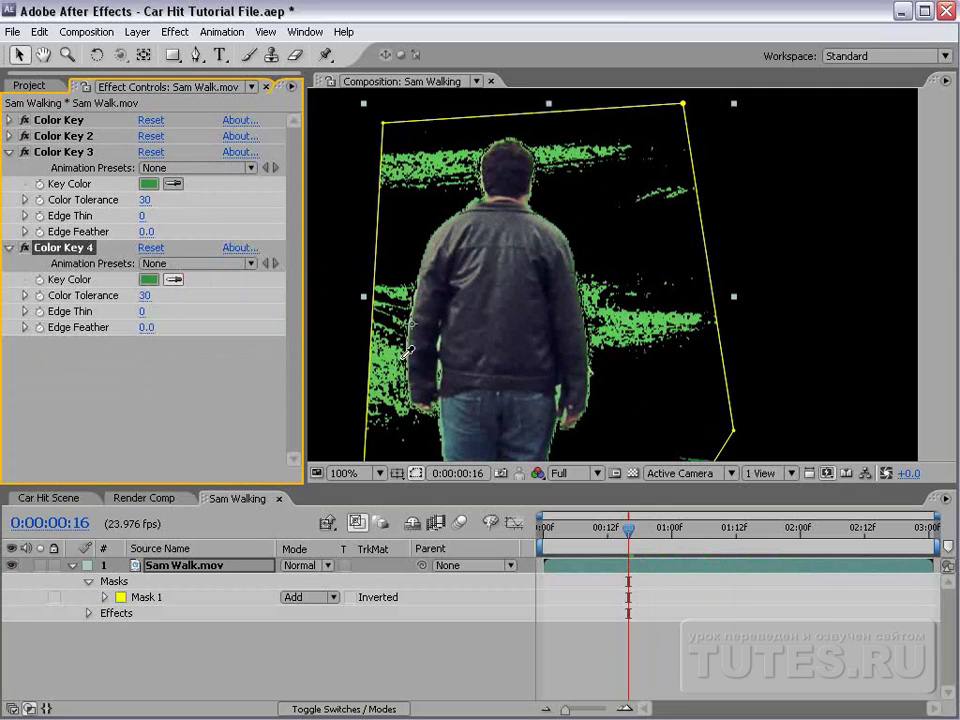
{"action": "left_click", "coordinate": [660, 330]}
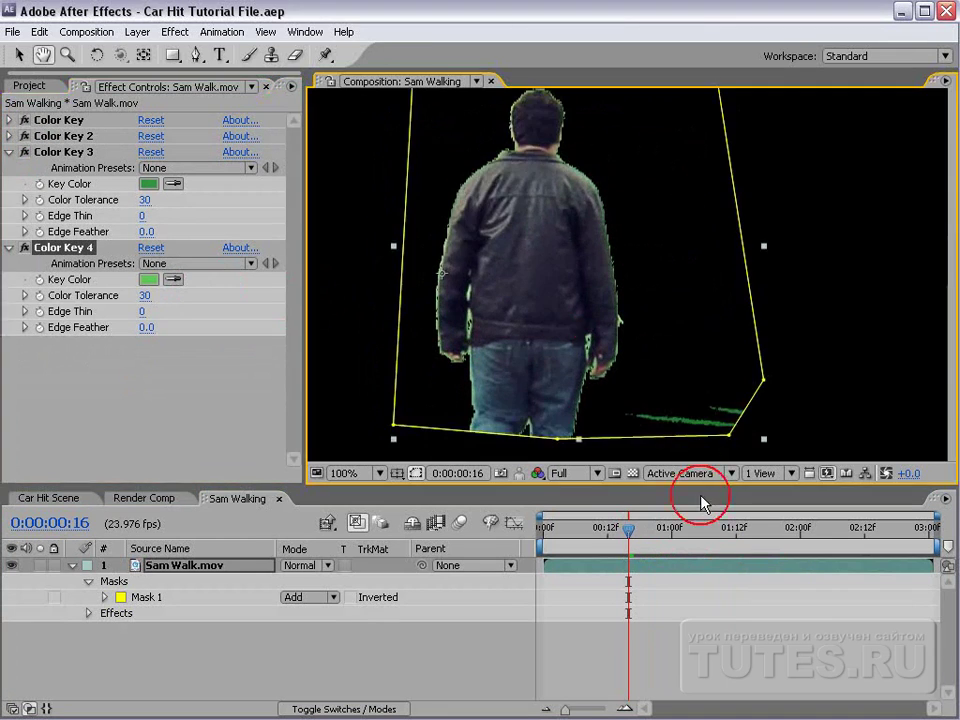
{"action": "mouse_move", "coordinate": [629, 528]}
{"action": "left_mouse_down"}
{"action": "mouse_move", "coordinate": [883, 557]}
{"action": "mouse_move", "coordinate": [853, 557]}
{"action": "left_mouse_up"}
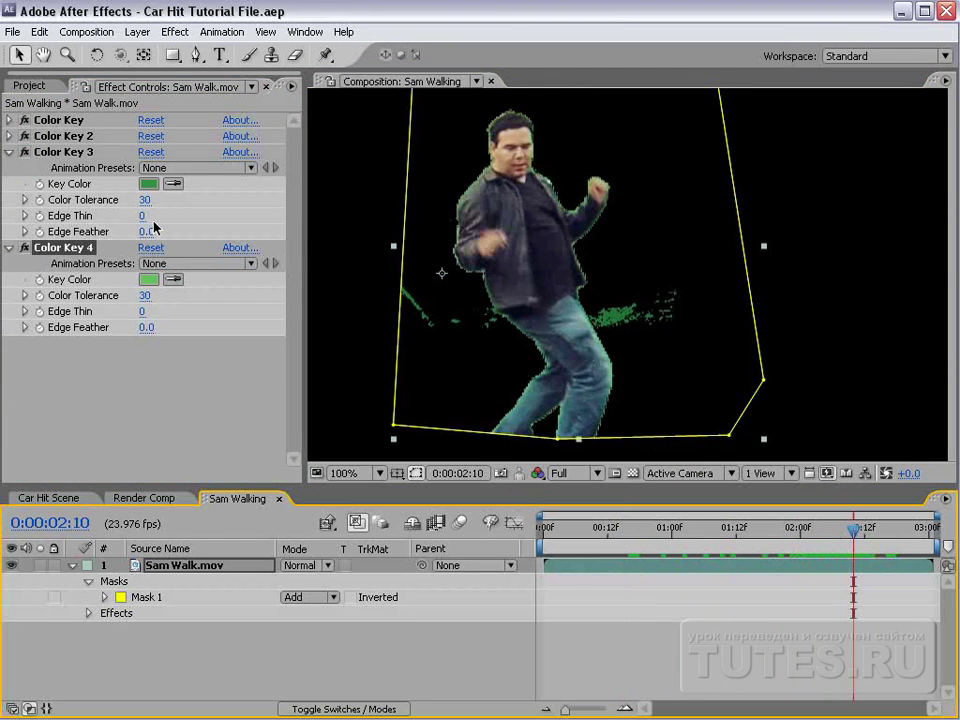
Duplicate Color Key 4 as Color Key 5, sampling the darker green specks, and check 0:00:01:13.
{"action": "key", "text": "ctrl+d"}
{"action": "left_click", "coordinate": [173, 375]}
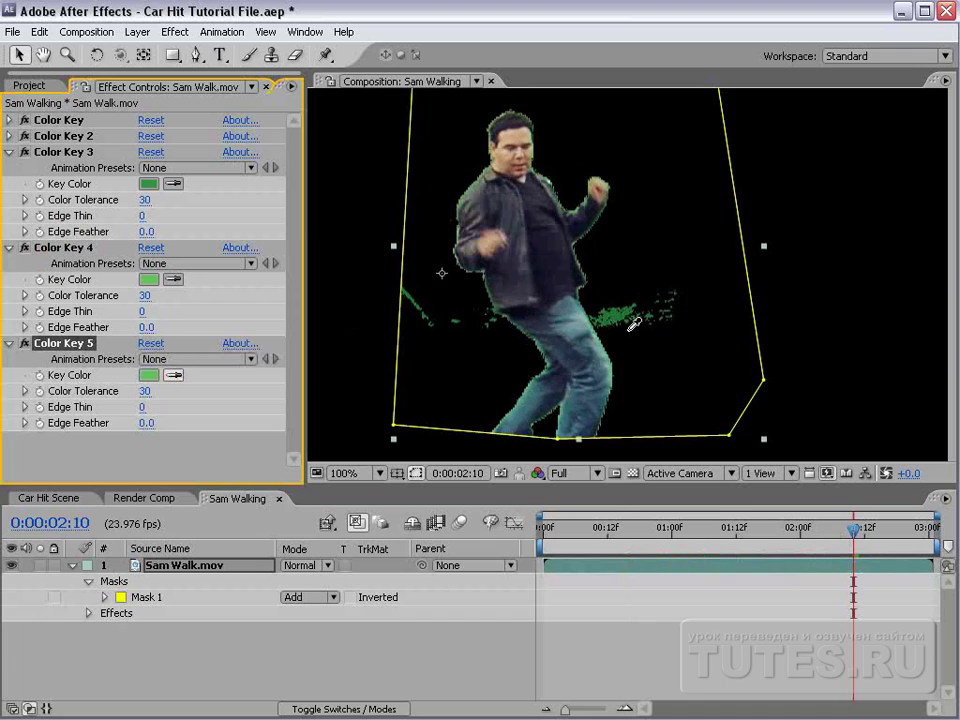
{"action": "left_click", "coordinate": [617, 317]}
{"action": "left_click", "coordinate": [637, 609]}
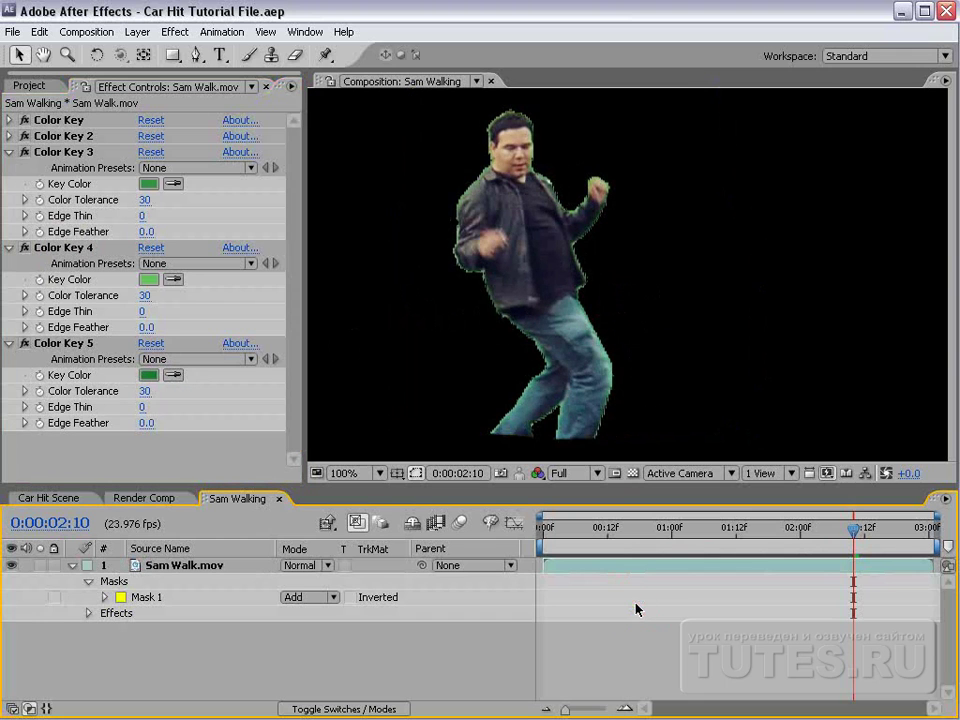
{"action": "left_click", "coordinate": [741, 527]}
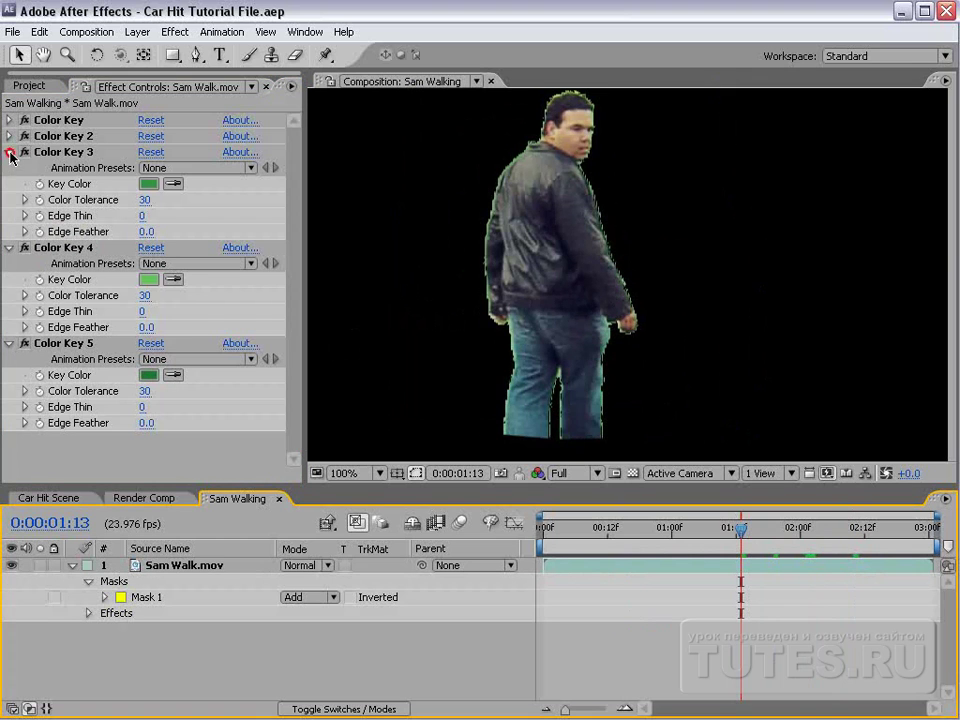
Collapse the Color Key 3, 4 and 5 settings and reselect Sam Walk.mov.
{"action": "left_click", "coordinate": [10, 153]}
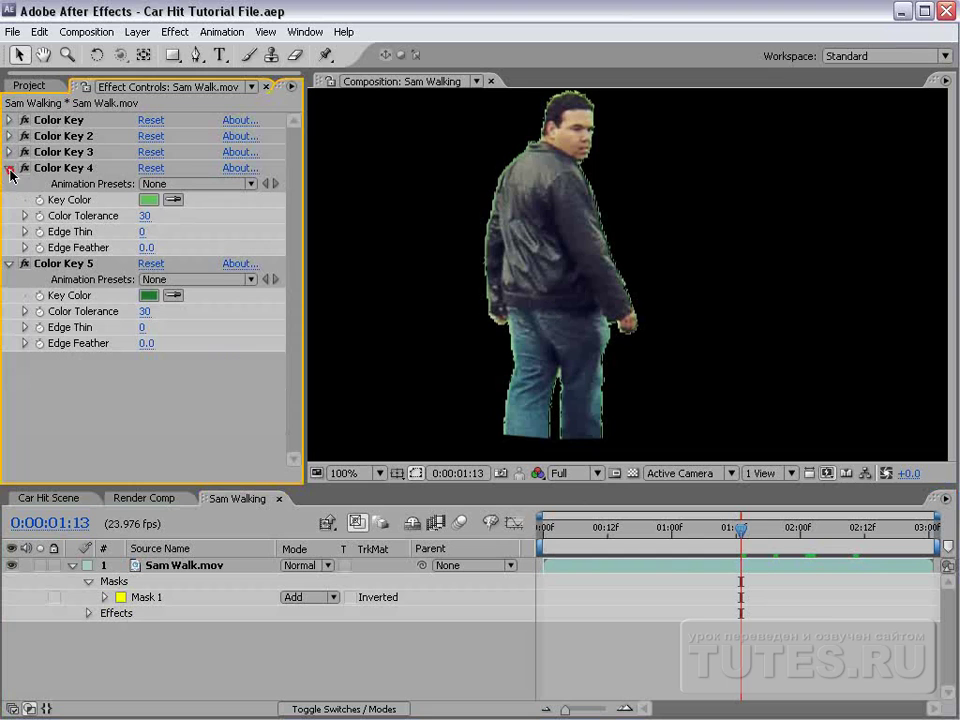
{"action": "left_click", "coordinate": [10, 168]}
{"action": "left_click", "coordinate": [10, 184]}
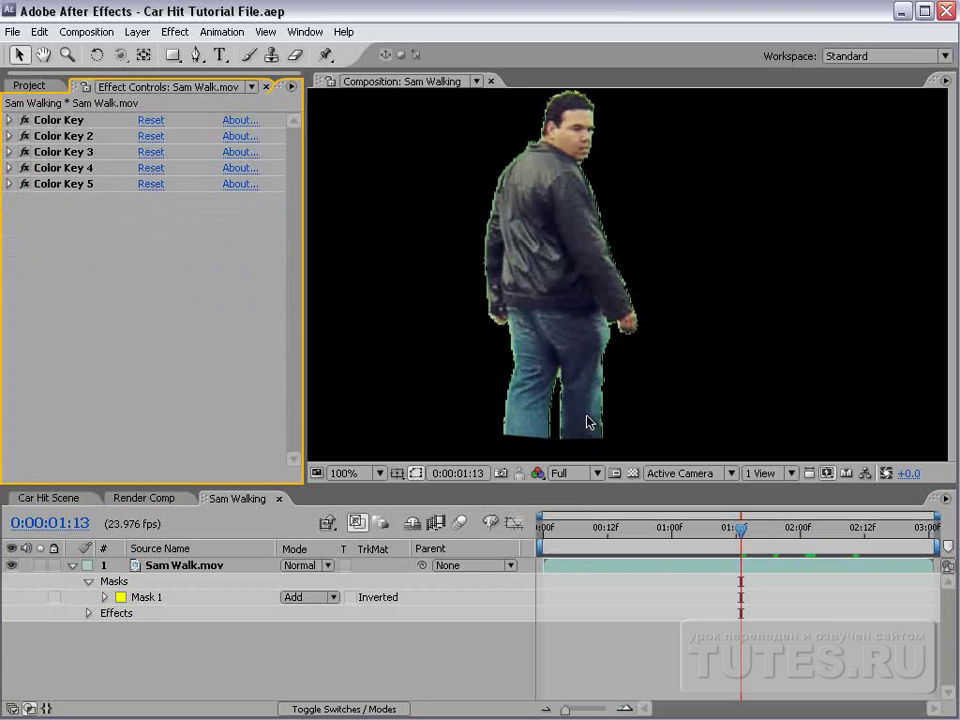
{"action": "left_click", "coordinate": [705, 666]}
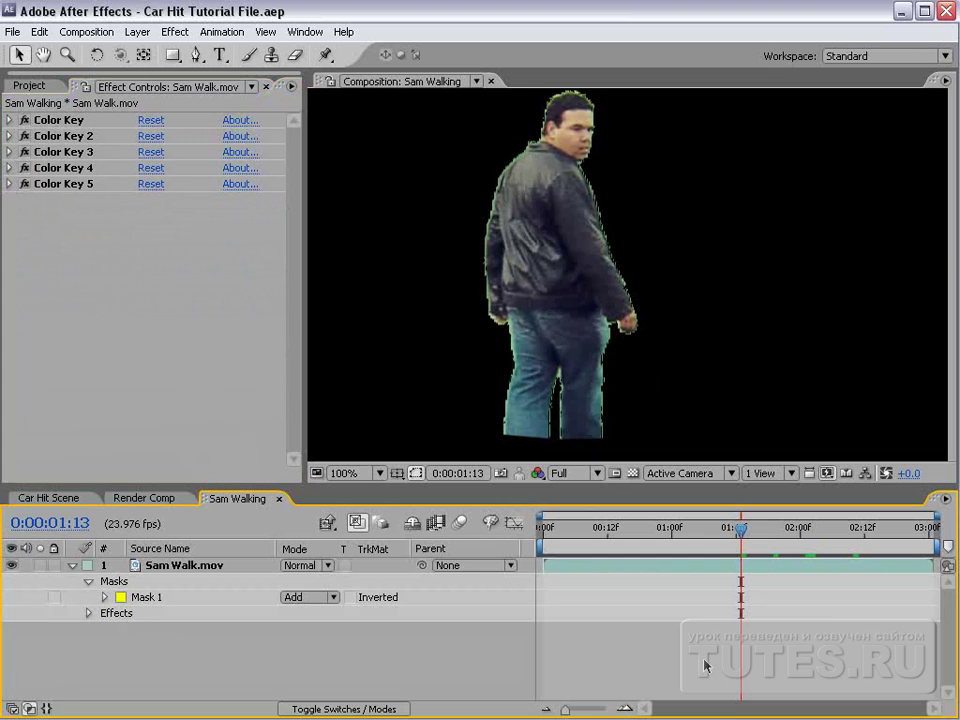
{"action": "left_click", "coordinate": [697, 580]}
{"action": "left_click", "coordinate": [172, 31]}
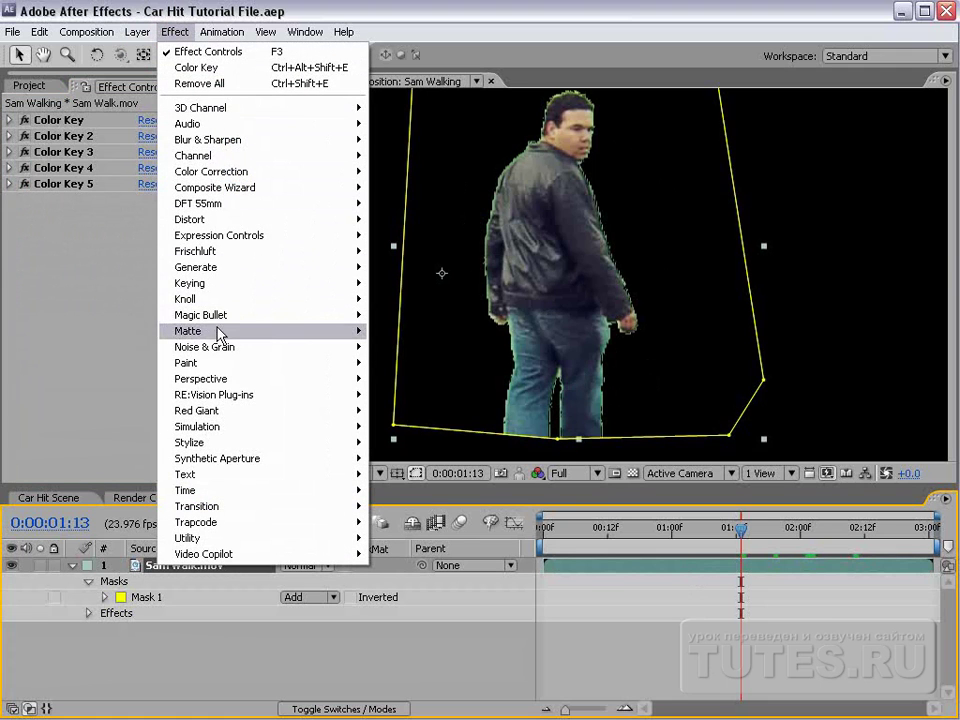
Add Simple Choker with Choke Matte -18.10 and scrub nearby frames to check the outline.
{"action": "mouse_move", "coordinate": [218, 333]}
{"action": "left_click", "coordinate": [430, 349]}
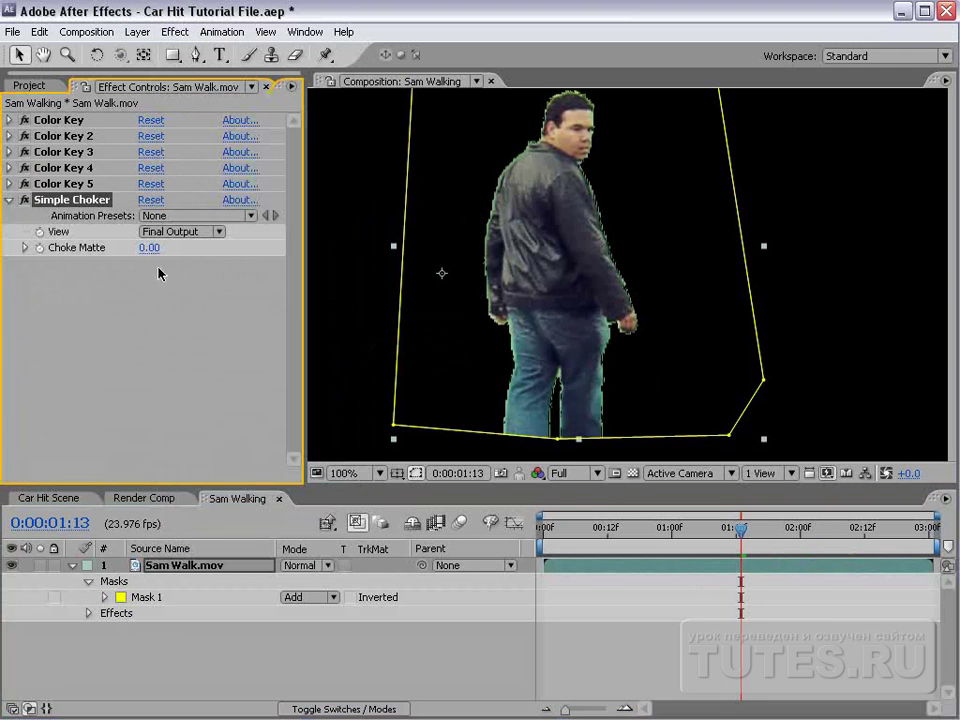
{"action": "left_click_drag", "start_coordinate": [150, 248], "coordinate": [8, 268]}
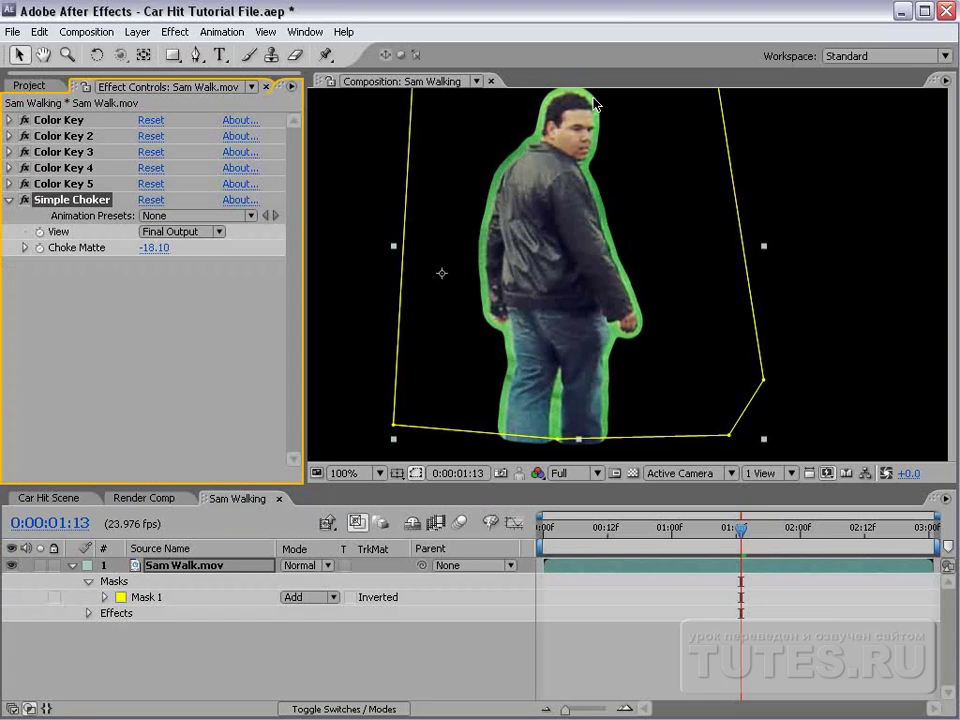
{"action": "left_click", "coordinate": [716, 539]}
{"action": "left_click_drag", "start_coordinate": [715, 540], "coordinate": [646, 563]}
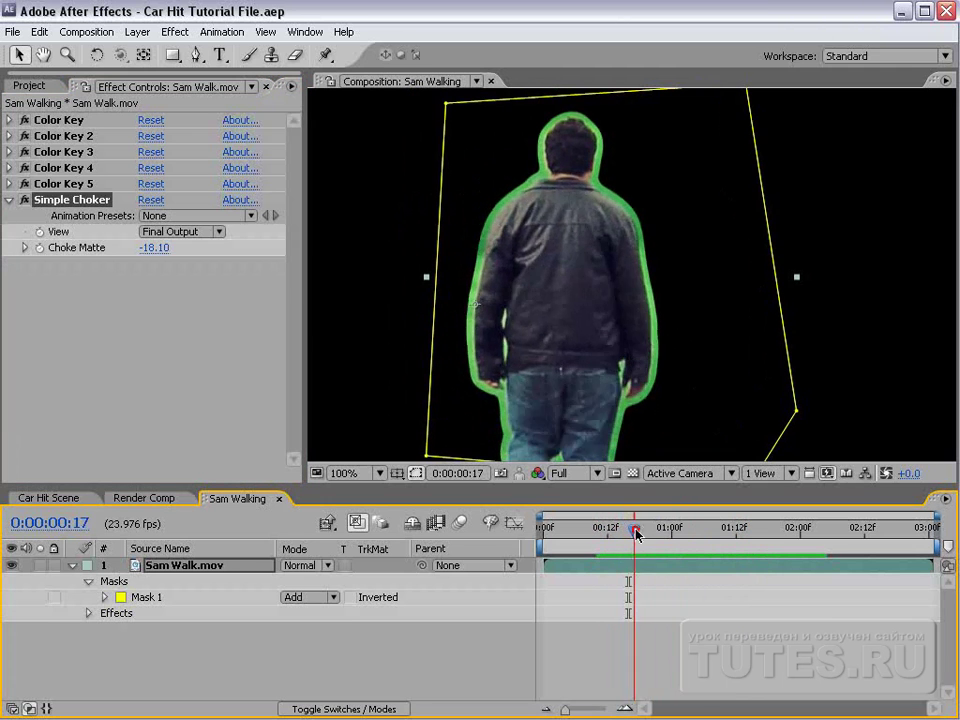
{"action": "mouse_move", "coordinate": [646, 563]}
{"action": "left_mouse_down"}
{"action": "mouse_move", "coordinate": [762, 543]}
{"action": "mouse_move", "coordinate": [906, 560]}
{"action": "mouse_move", "coordinate": [701, 540]}
{"action": "left_mouse_up"}
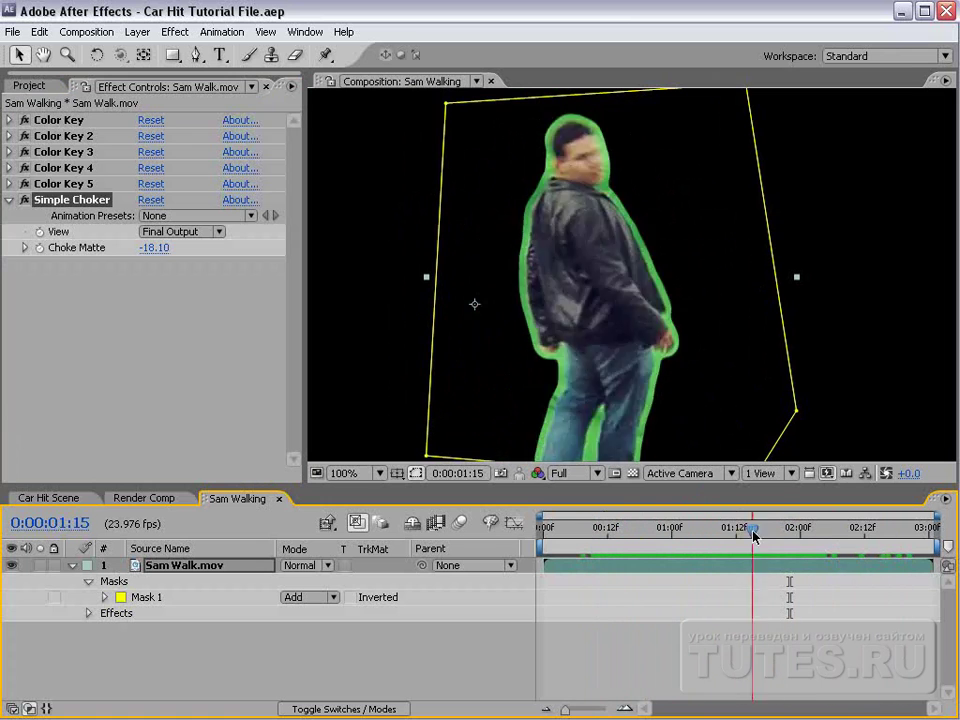
Apply Keylight (1.2) and sample the green fringe around Sam as its Screen Colour.
{"action": "left_click", "coordinate": [175, 31]}
{"action": "mouse_move", "coordinate": [206, 283]}
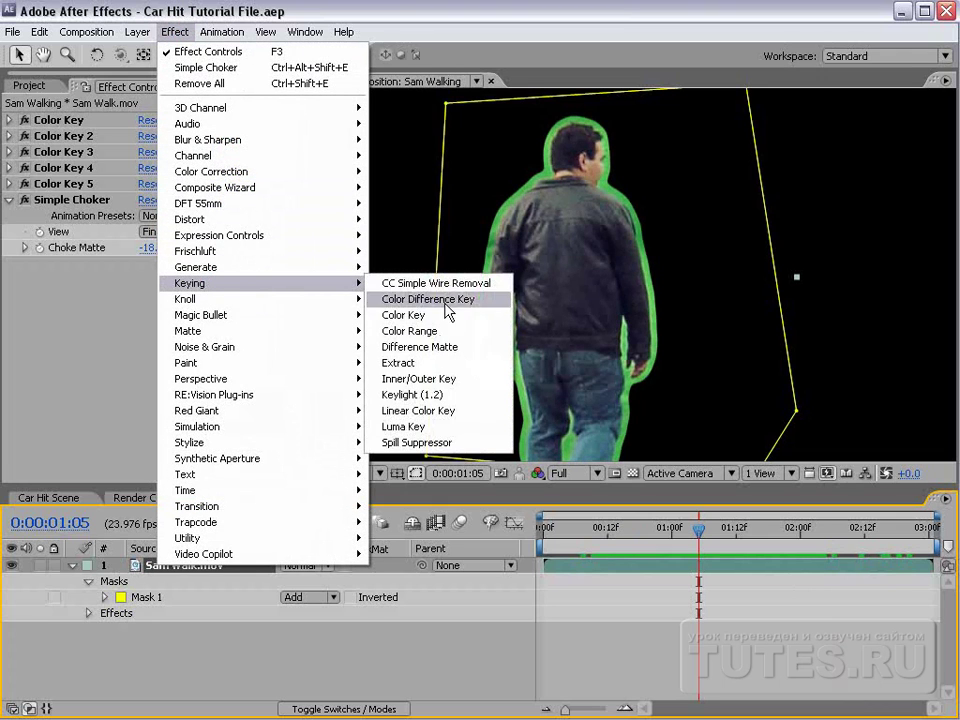
{"action": "left_click", "coordinate": [442, 395]}
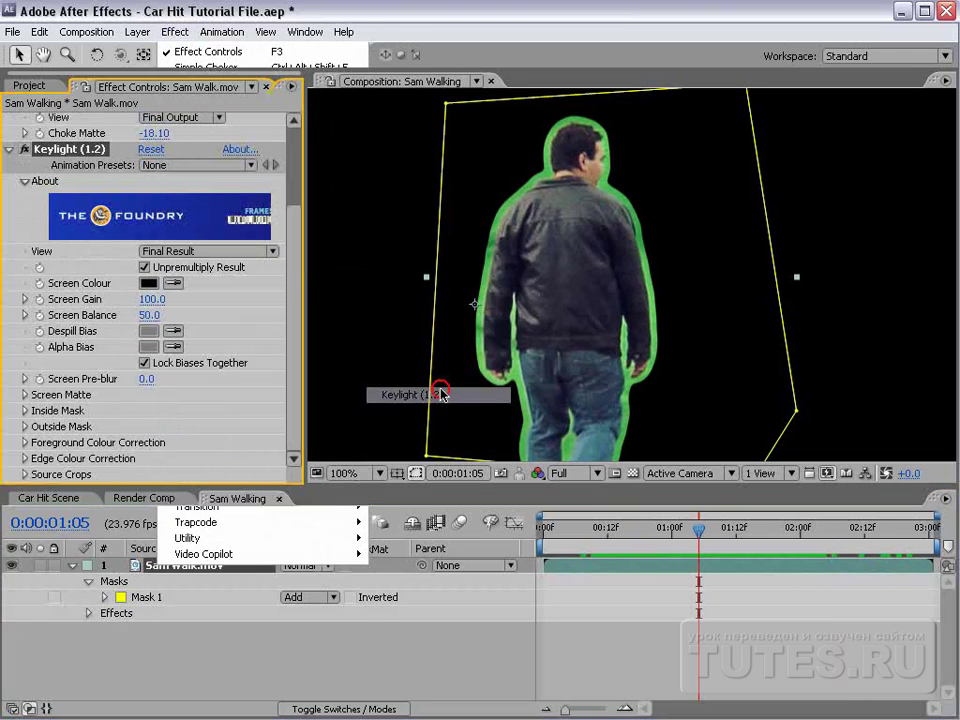
{"action": "left_click", "coordinate": [174, 283]}
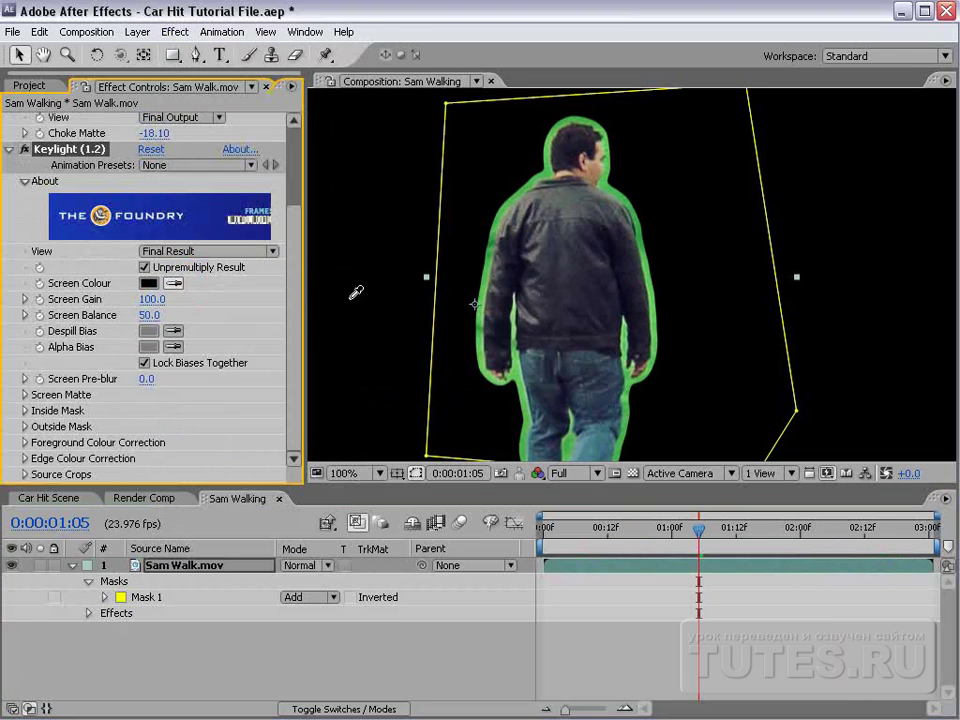
{"action": "left_click", "coordinate": [522, 387]}
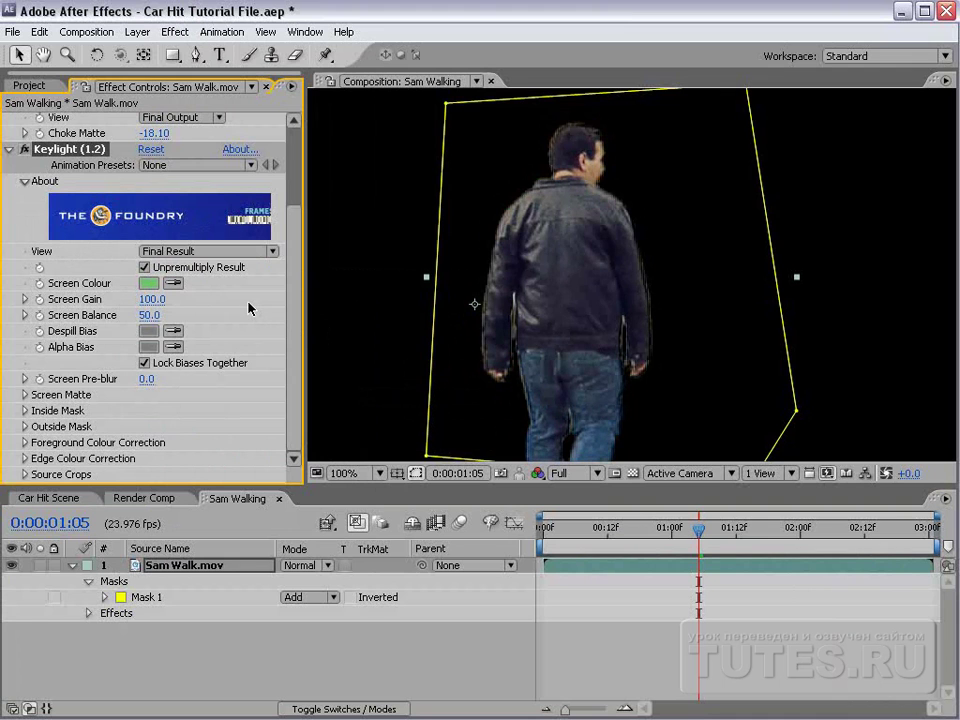
{"action": "left_click", "coordinate": [137, 32]}
Create a Pale Gray-Orange solid, move it beneath Sam Walk.mov, and reselect Sam Walk.mov.
{"action": "mouse_move", "coordinate": [180, 51]}
{"action": "left_click", "coordinate": [426, 67]}
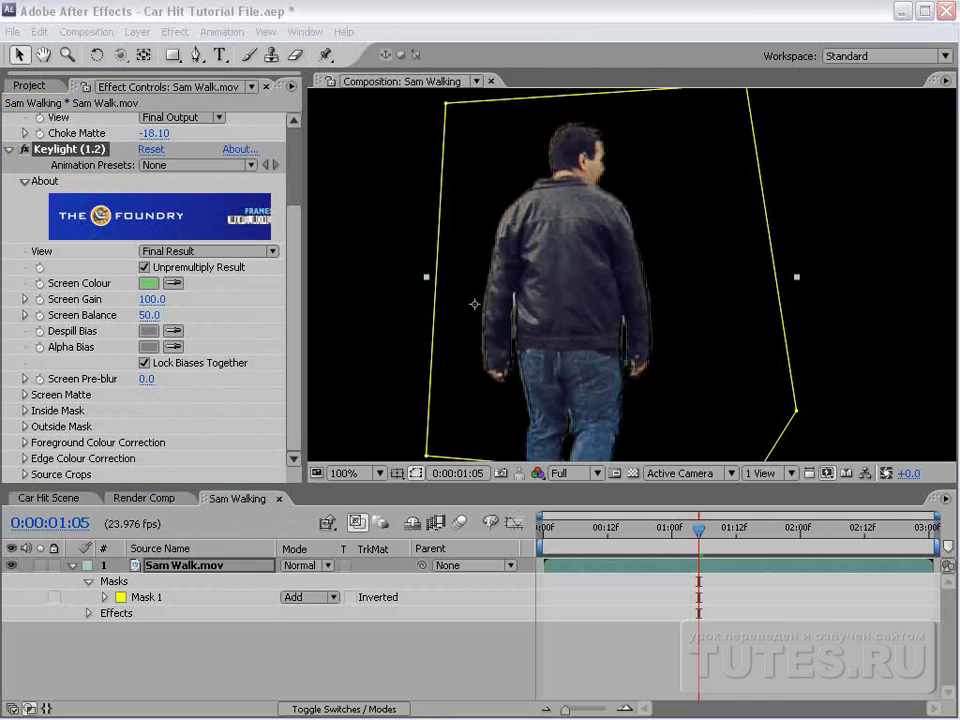
{"action": "left_click", "coordinate": [508, 480]}
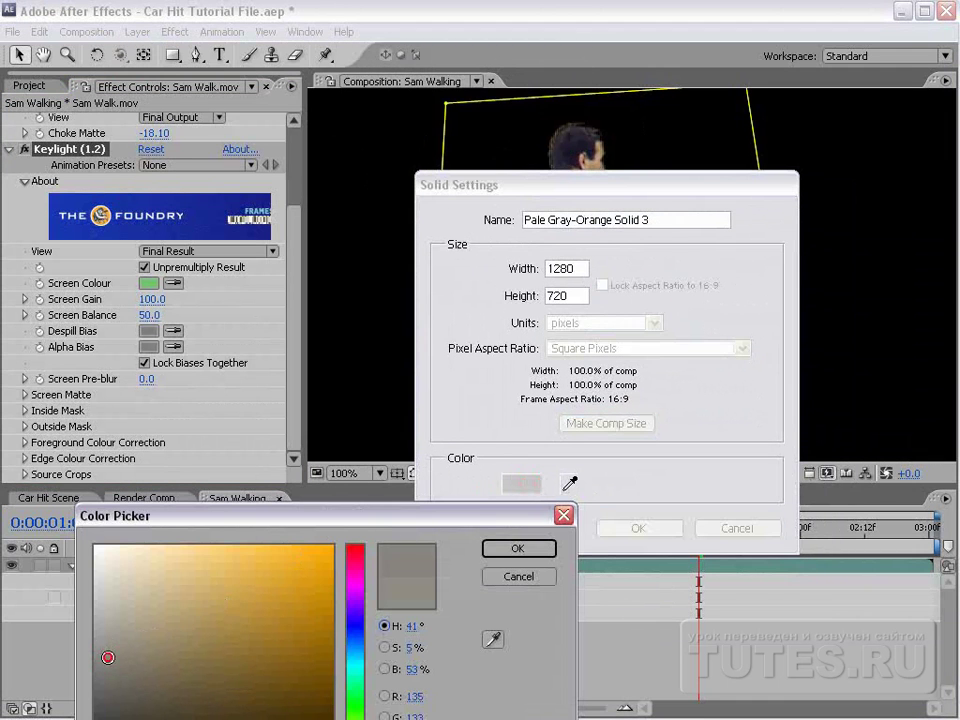
{"action": "left_click", "coordinate": [532, 549]}
{"action": "left_click", "coordinate": [632, 528]}
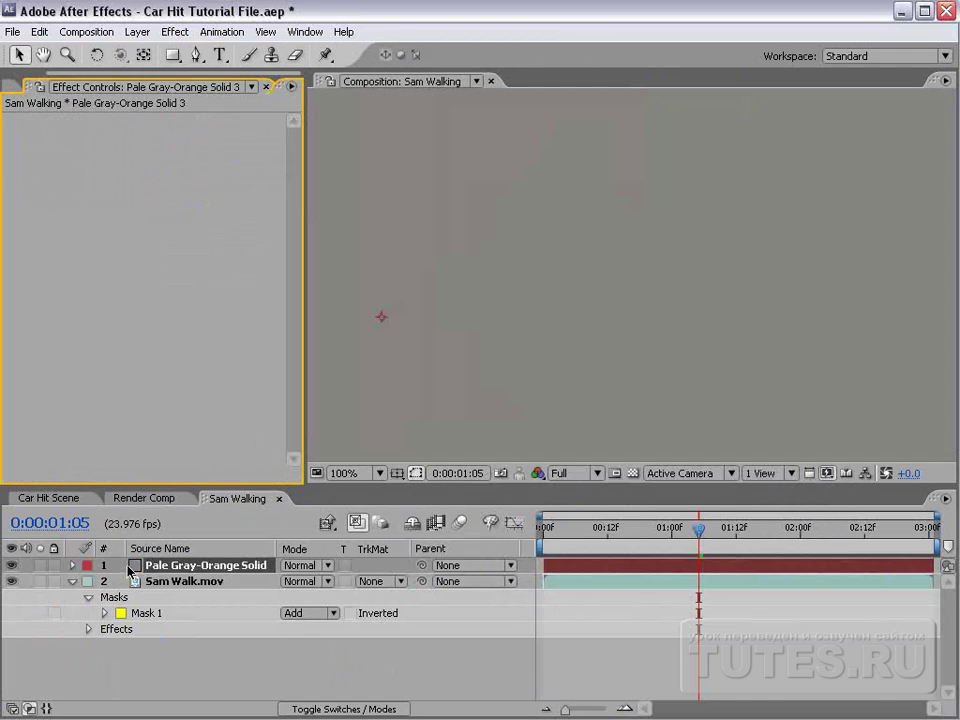
{"action": "left_click_drag", "start_coordinate": [190, 565], "coordinate": [168, 640]}
{"action": "left_click", "coordinate": [205, 566]}
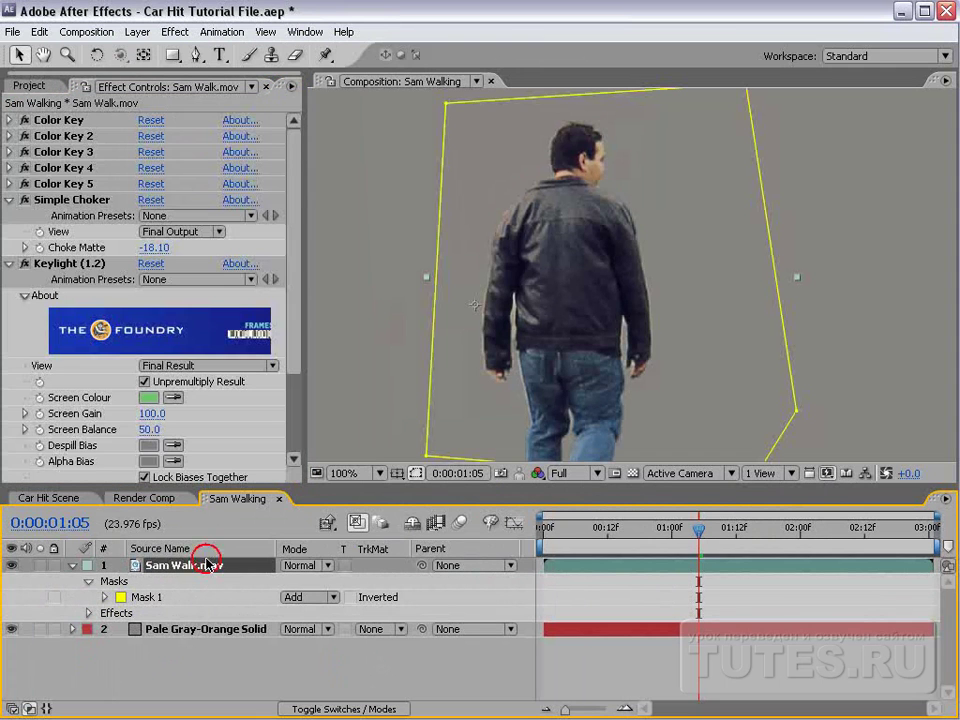
{"action": "scroll", "coordinate": [280, 343], "scroll_direction": "down", "scroll_amount": 3}
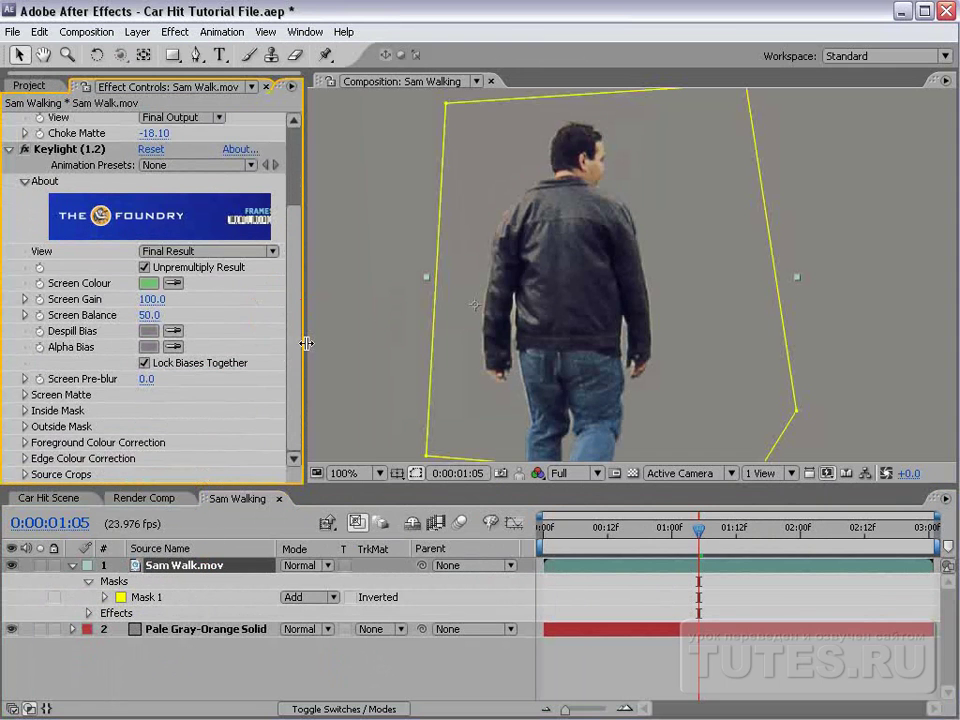
Set Keylight Screen Gain to 105, Screen Pre-blur to 0.8, and lower Clip White to firm the matte.
{"action": "left_click", "coordinate": [152, 299]}
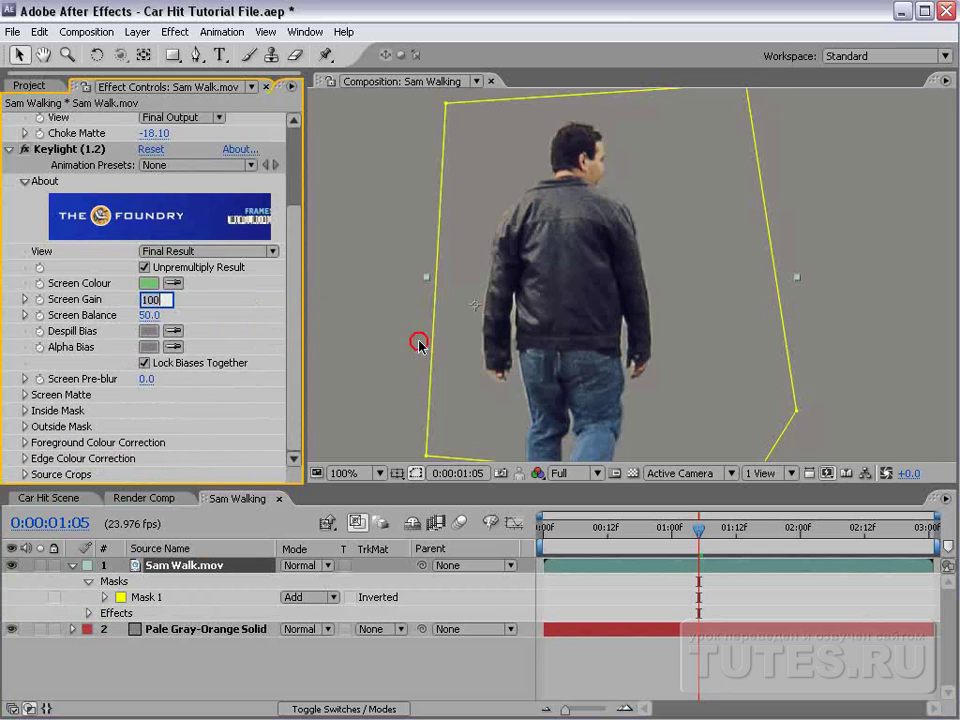
{"action": "type", "text": "105"}
{"action": "key", "text": "Return"}
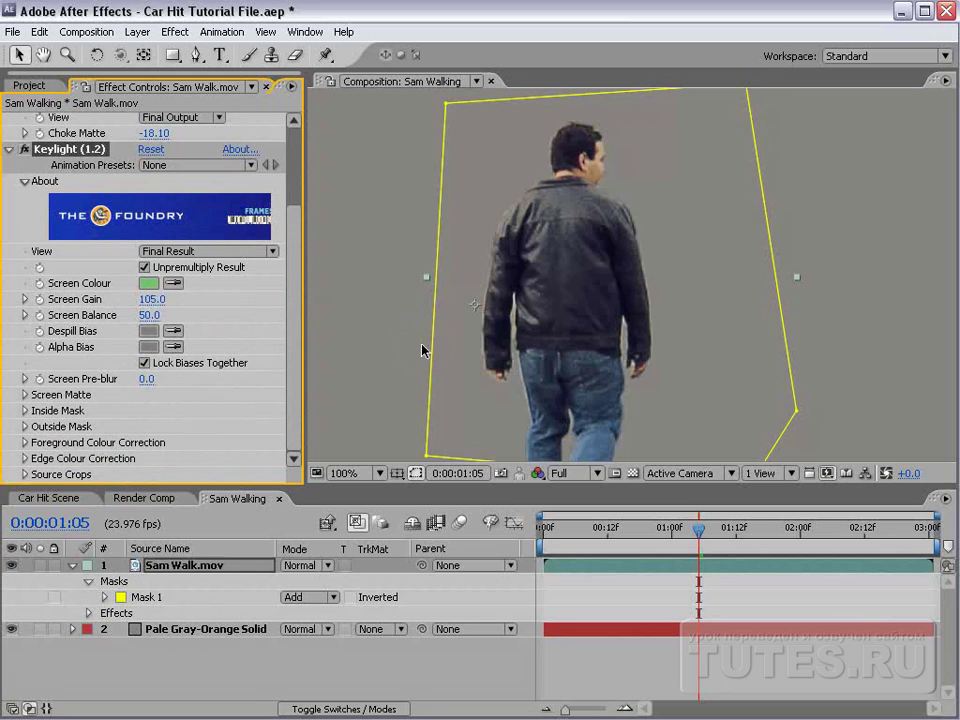
{"action": "left_click_drag", "start_coordinate": [163, 297], "coordinate": [142, 316]}
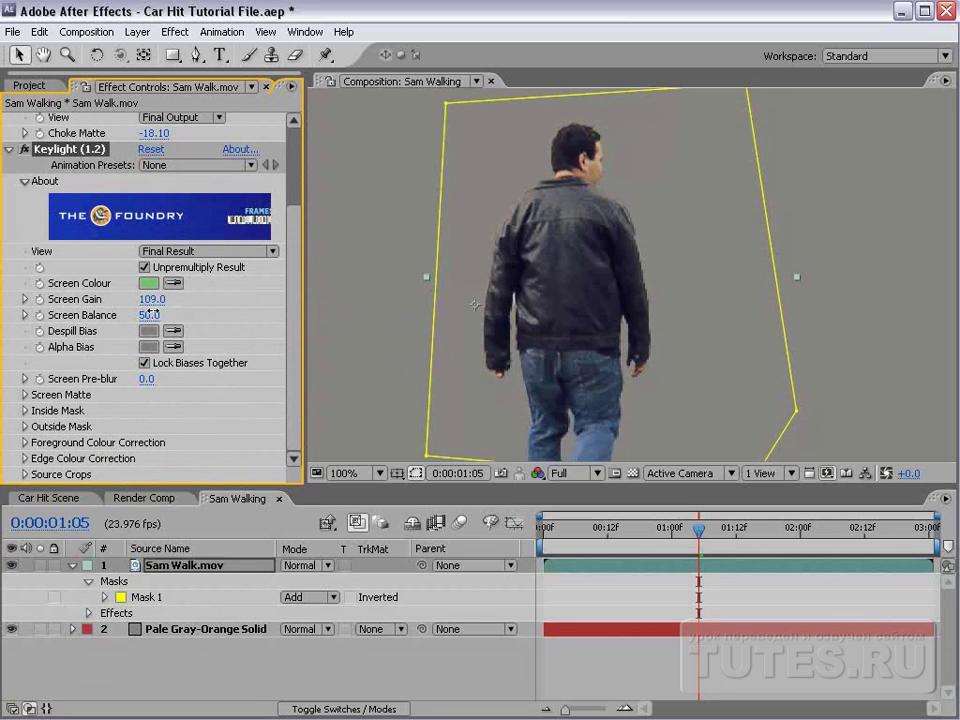
{"action": "left_click", "coordinate": [148, 299]}
{"action": "type", "text": "105"}
{"action": "key", "text": "Return"}
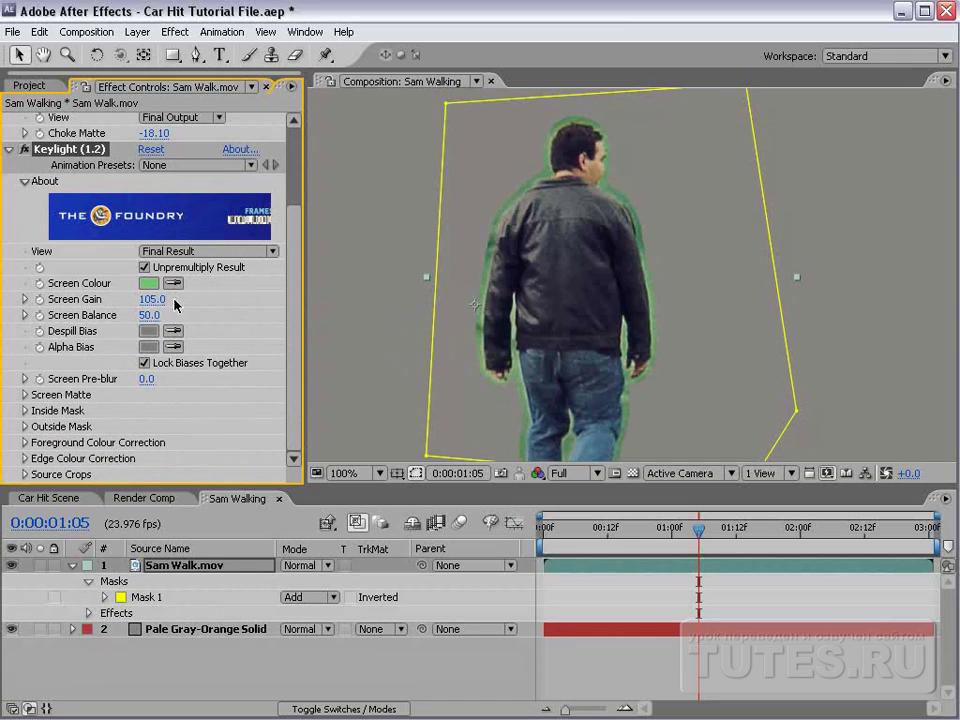
{"action": "left_click", "coordinate": [25, 395]}
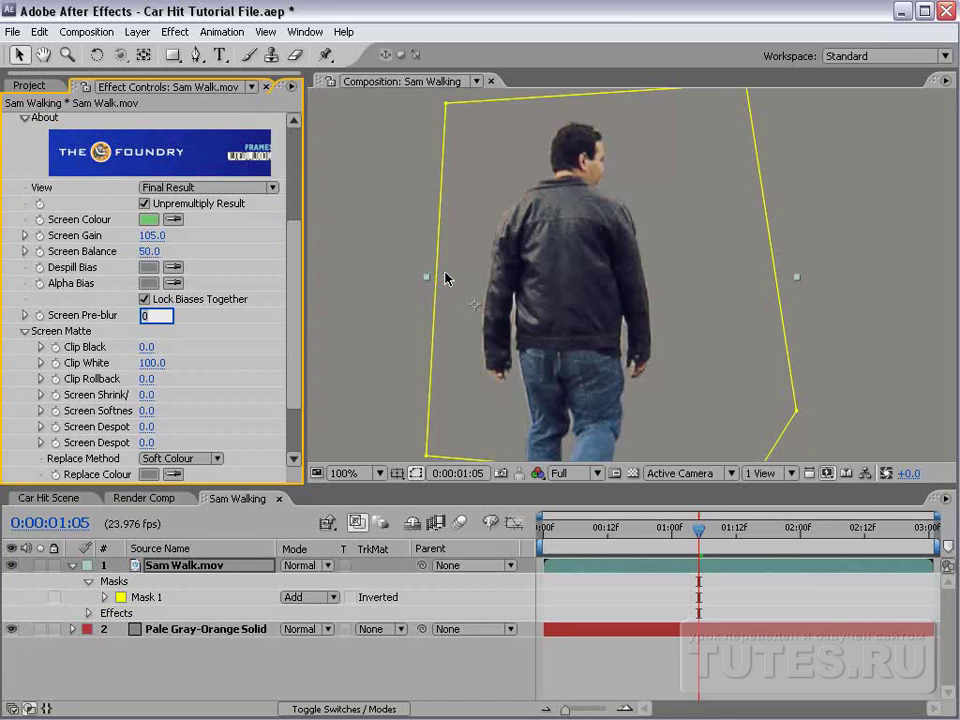
{"action": "type", "text": ".75"}
{"action": "key", "text": "Return"}
{"action": "left_click_drag", "start_coordinate": [152, 363], "coordinate": [134, 370]}
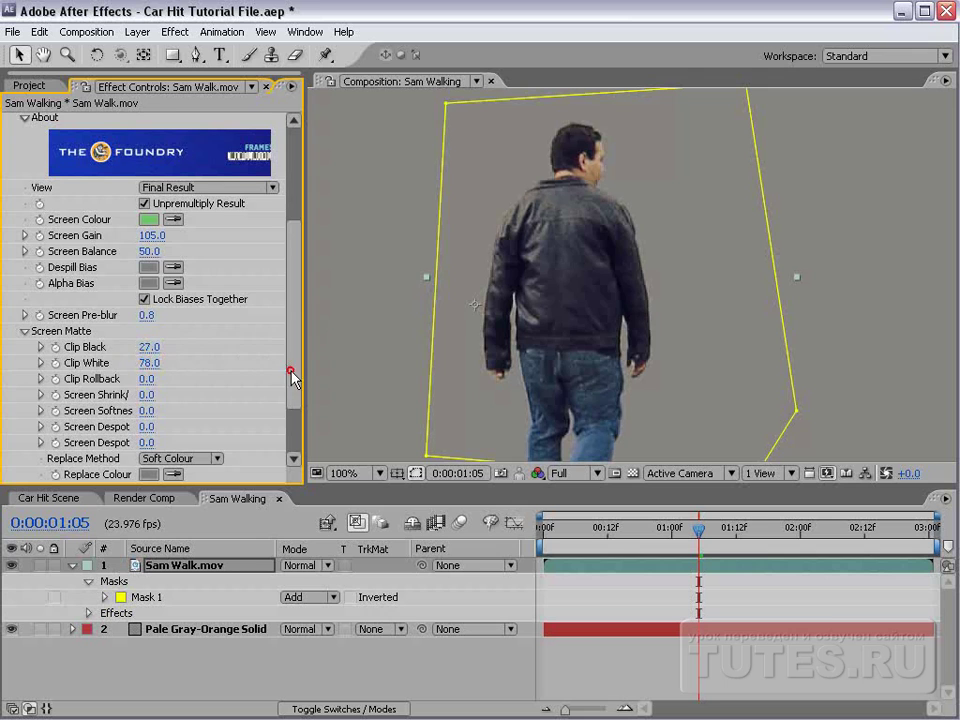
Try Source as the Replace Method, then return it to Hard Colour.
{"action": "scroll", "coordinate": [236, 418], "scroll_direction": "down", "scroll_amount": 2}
{"action": "left_click", "coordinate": [165, 408]}
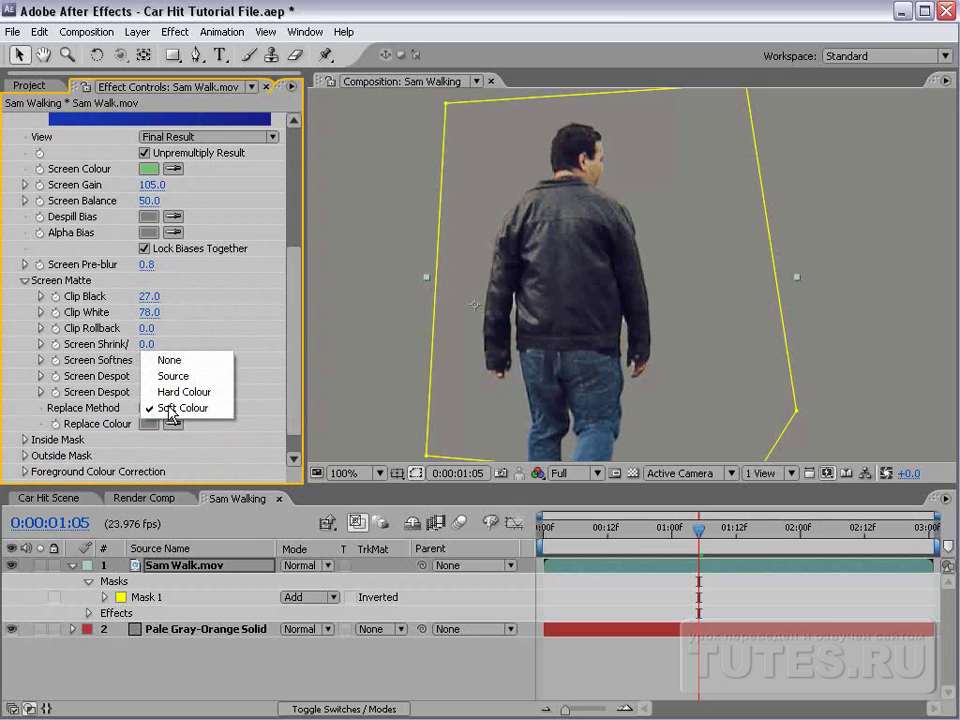
{"action": "left_click", "coordinate": [172, 388]}
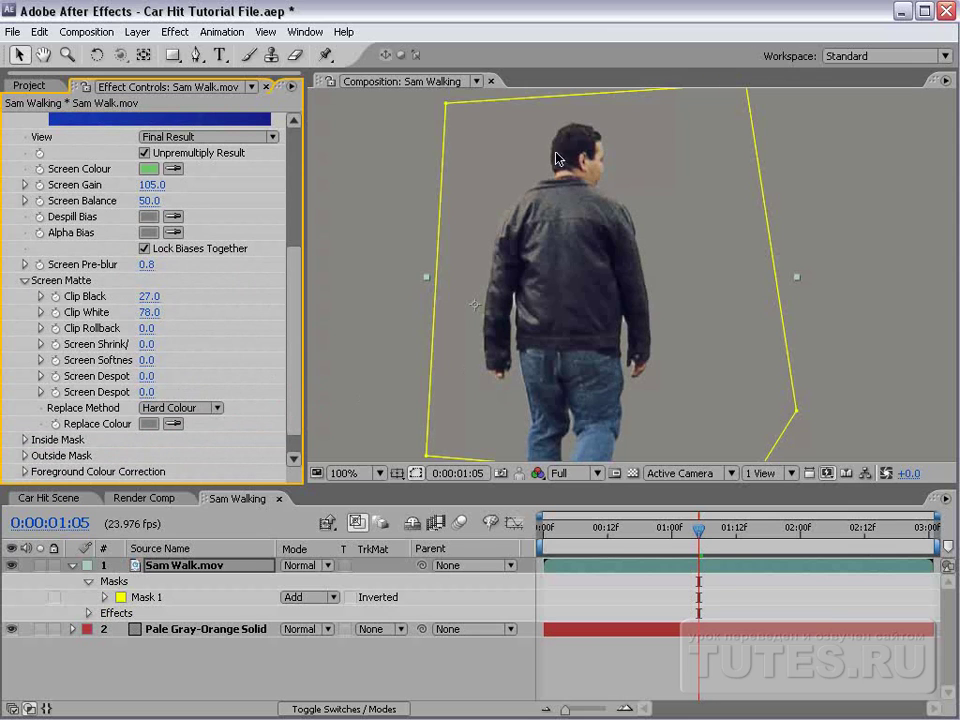
{"action": "left_click", "coordinate": [172, 408]}
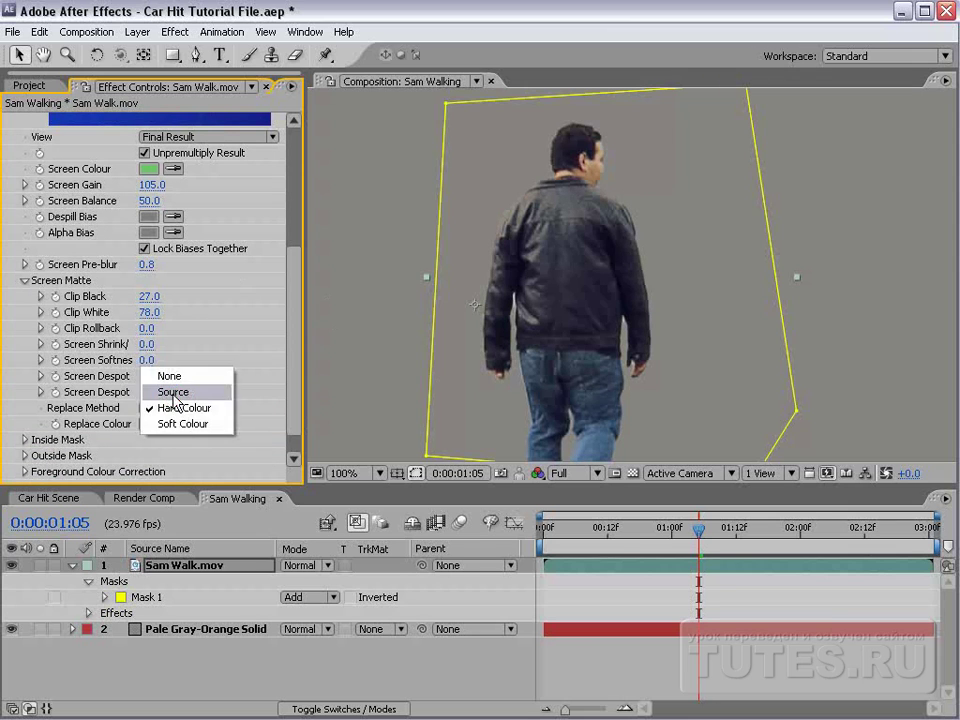
{"action": "left_click", "coordinate": [172, 390]}
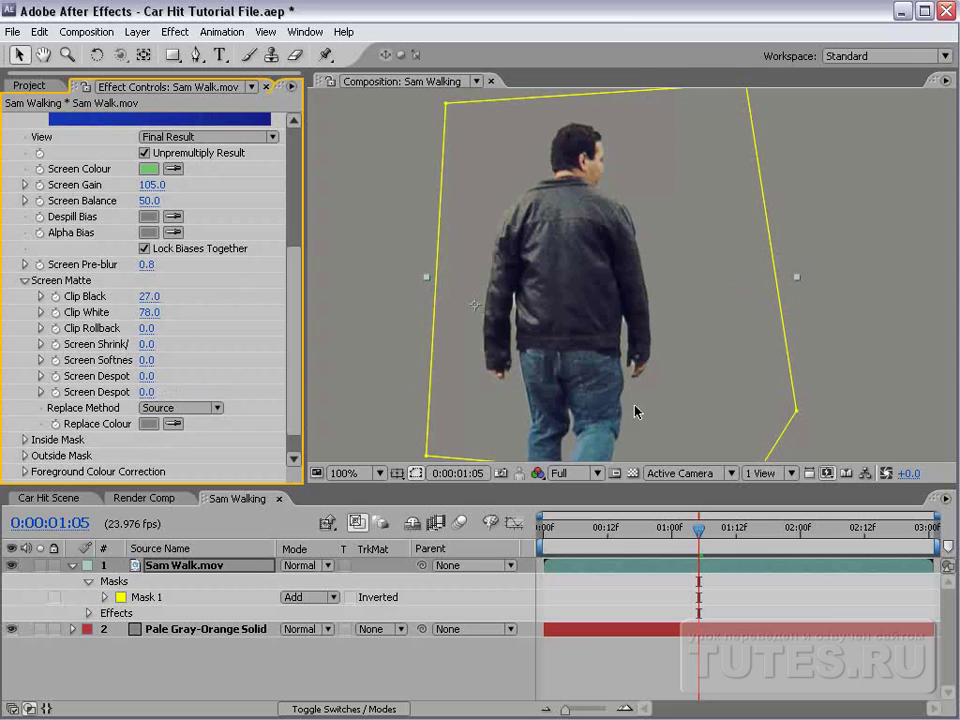
{"action": "left_click", "coordinate": [215, 408]}
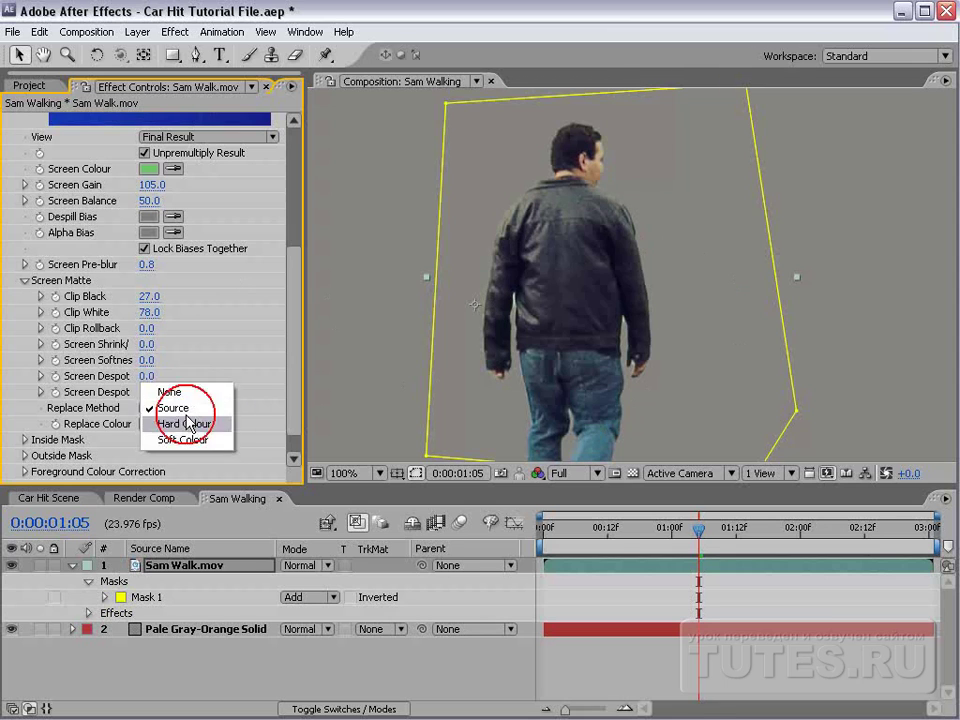
{"action": "left_click", "coordinate": [200, 424]}
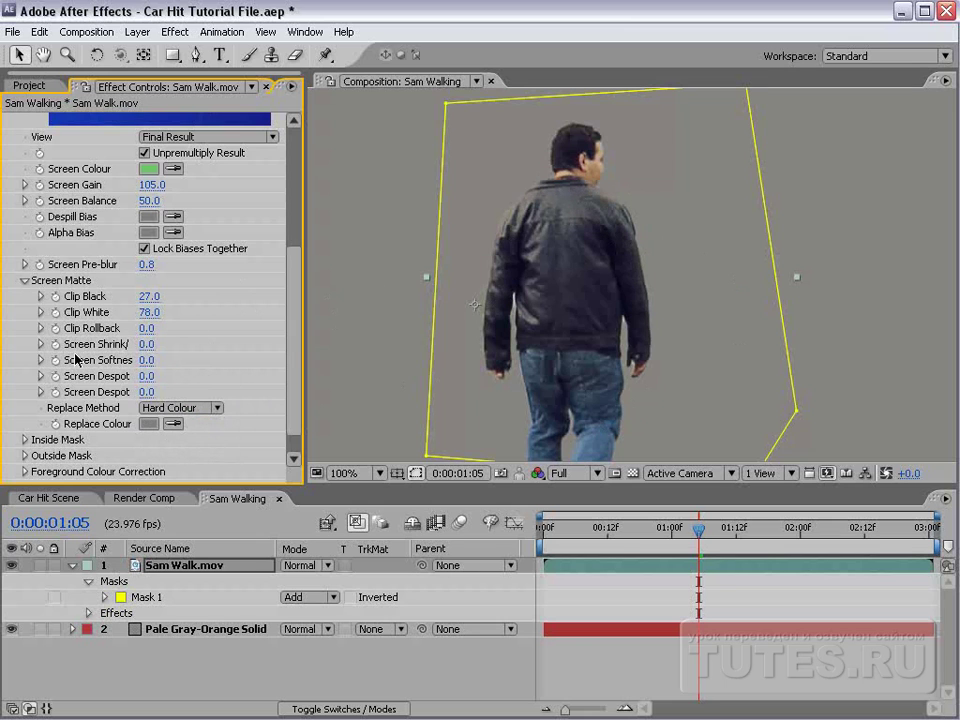
Set Screen Shrink/Grow to -0.3 and preview the matte at a later frame.
{"action": "left_click", "coordinate": [147, 344]}
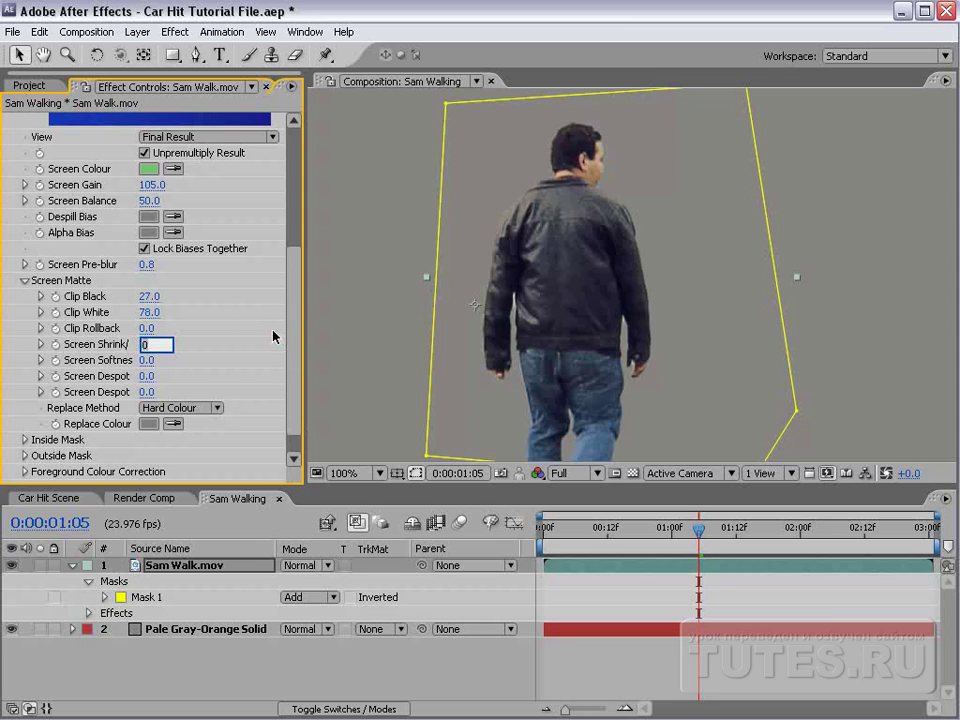
{"action": "type", "text": "-.25"}
{"action": "key", "text": "Return"}
{"action": "mouse_move", "coordinate": [150, 344]}
{"action": "left_mouse_down"}
{"action": "mouse_move", "coordinate": [82, 353]}
{"action": "mouse_move", "coordinate": [122, 360]}
{"action": "left_mouse_up"}
{"action": "left_click", "coordinate": [152, 344]}
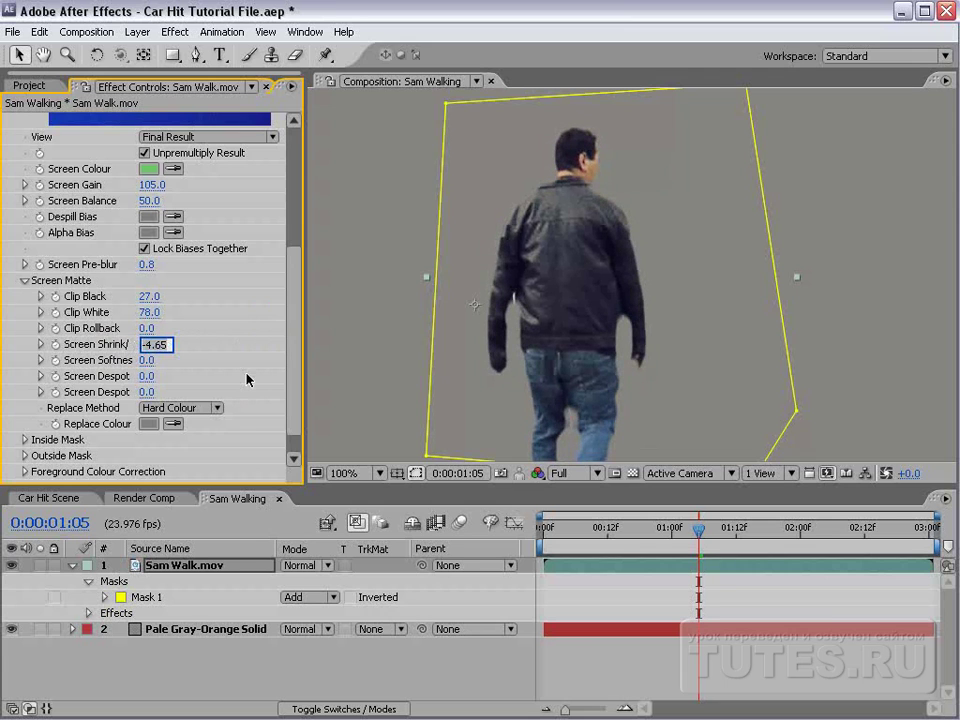
{"action": "type", "text": ".2"}
{"action": "key", "text": "Return"}
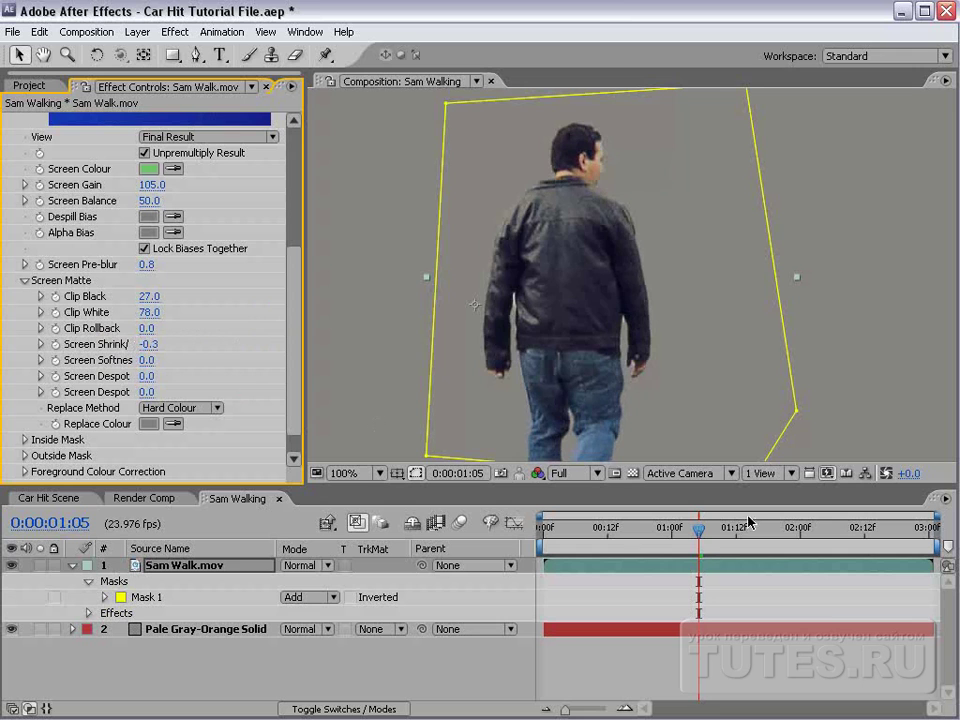
{"action": "mouse_move", "coordinate": [737, 527]}
{"action": "left_mouse_down"}
{"action": "mouse_move", "coordinate": [773, 537]}
{"action": "mouse_move", "coordinate": [590, 556]}
{"action": "left_mouse_up"}
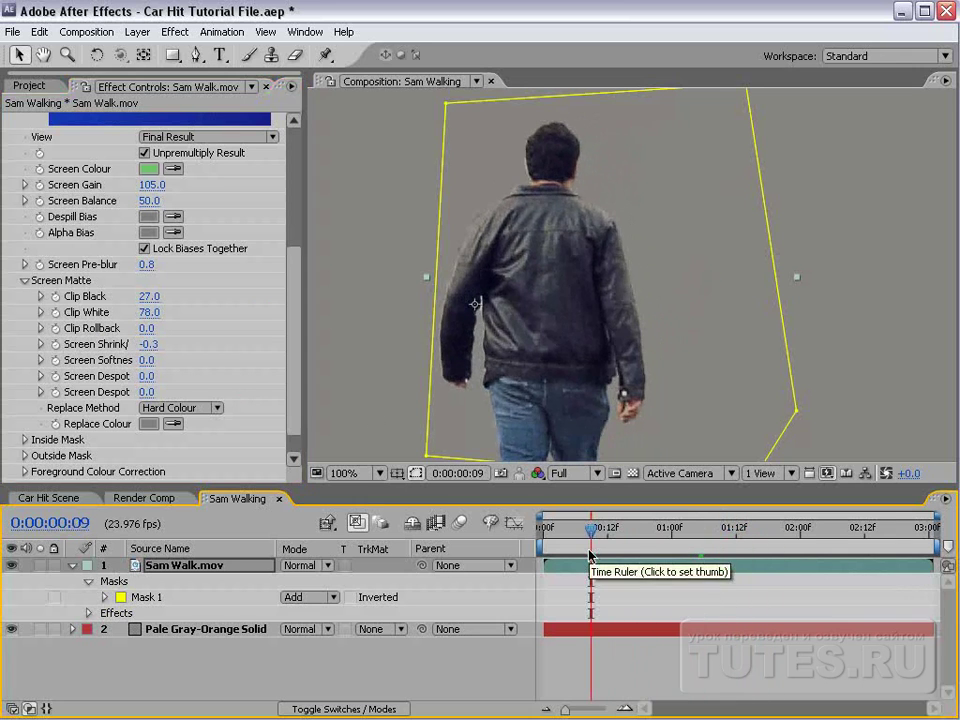
{"action": "key", "text": "space"}
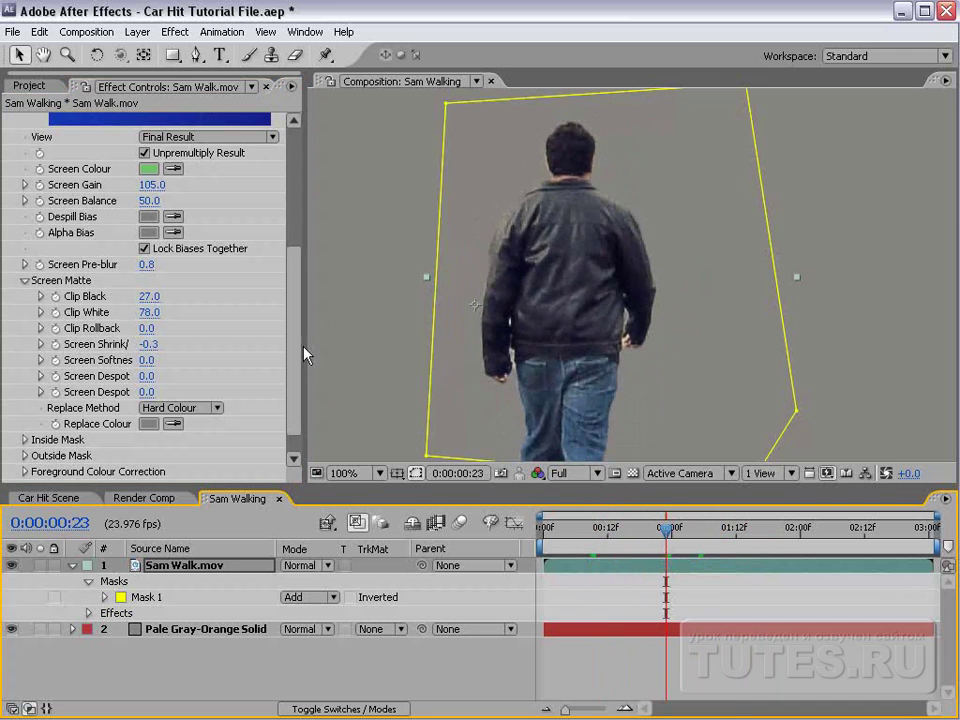
{"action": "left_click_drag", "start_coordinate": [291, 290], "coordinate": [291, 180]}
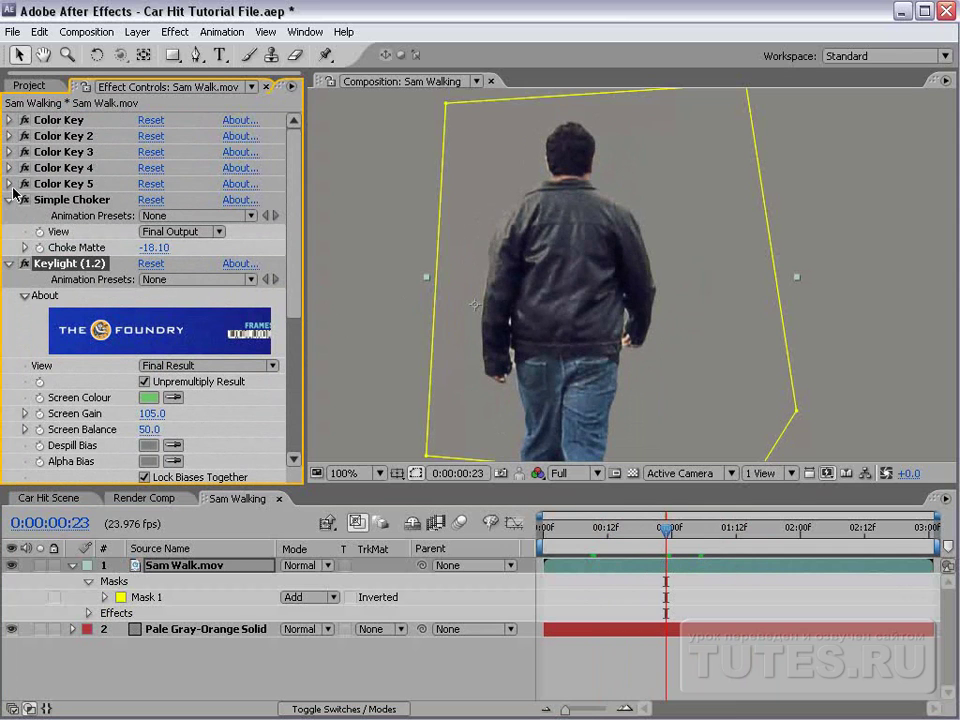
Collapse the Simple Choker and Keylight groups, save the project, and move to about one second.
{"action": "left_click", "coordinate": [9, 199]}
{"action": "left_click", "coordinate": [9, 215]}
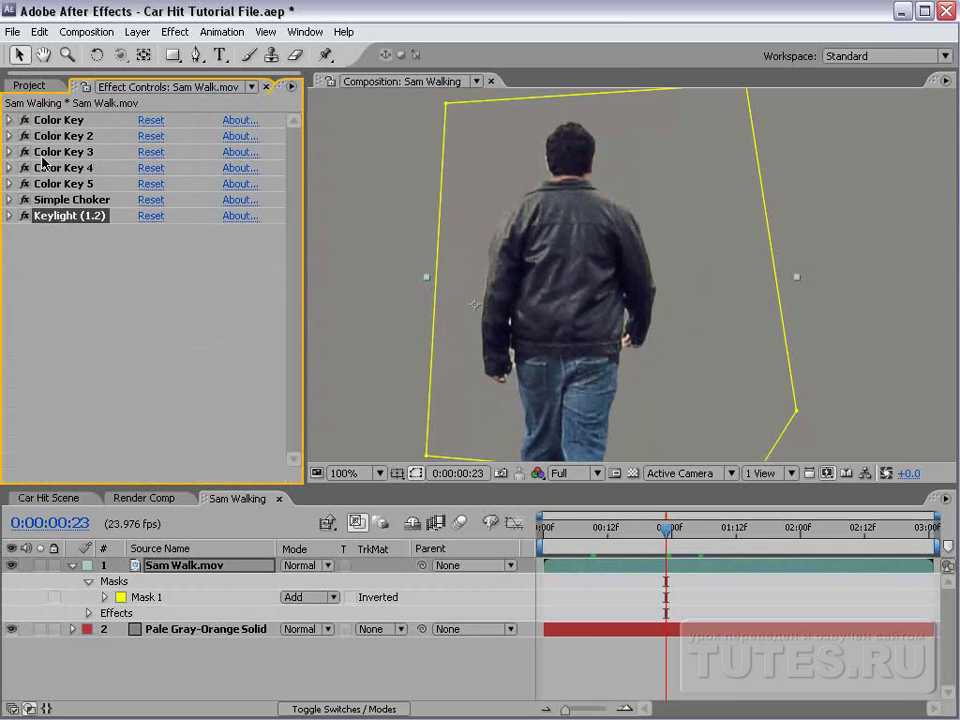
{"action": "key", "text": "ctrl+s"}
{"action": "left_click_drag", "start_coordinate": [666, 528], "coordinate": [692, 541]}
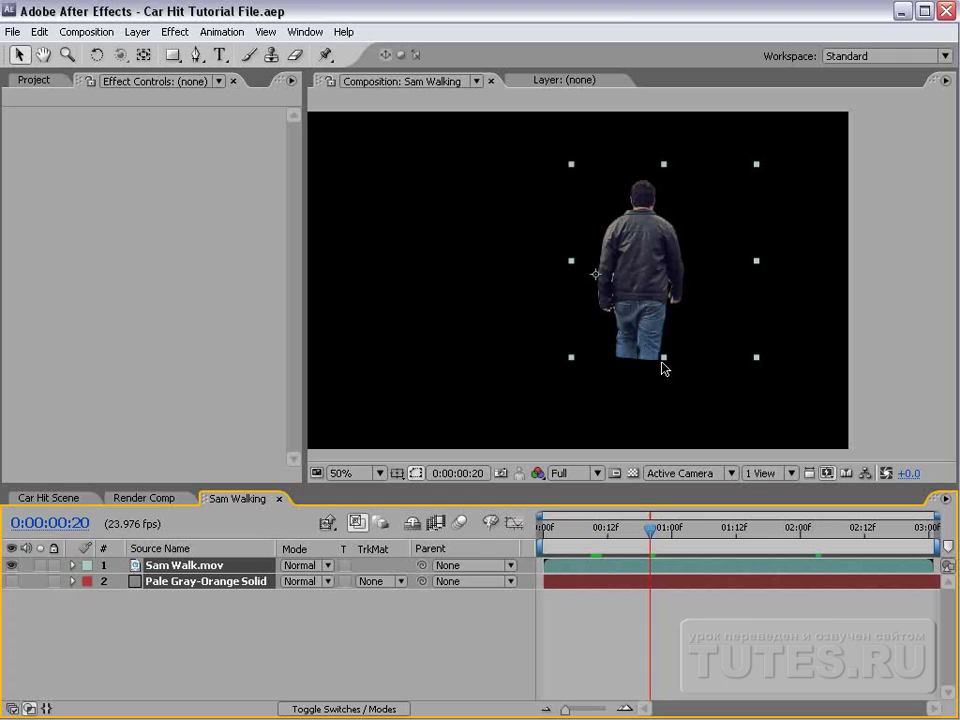
Trim both Sam Walking layers to start at the current frame, nudging the solid's in-point earlier.
{"action": "left_click", "coordinate": [146, 499]}
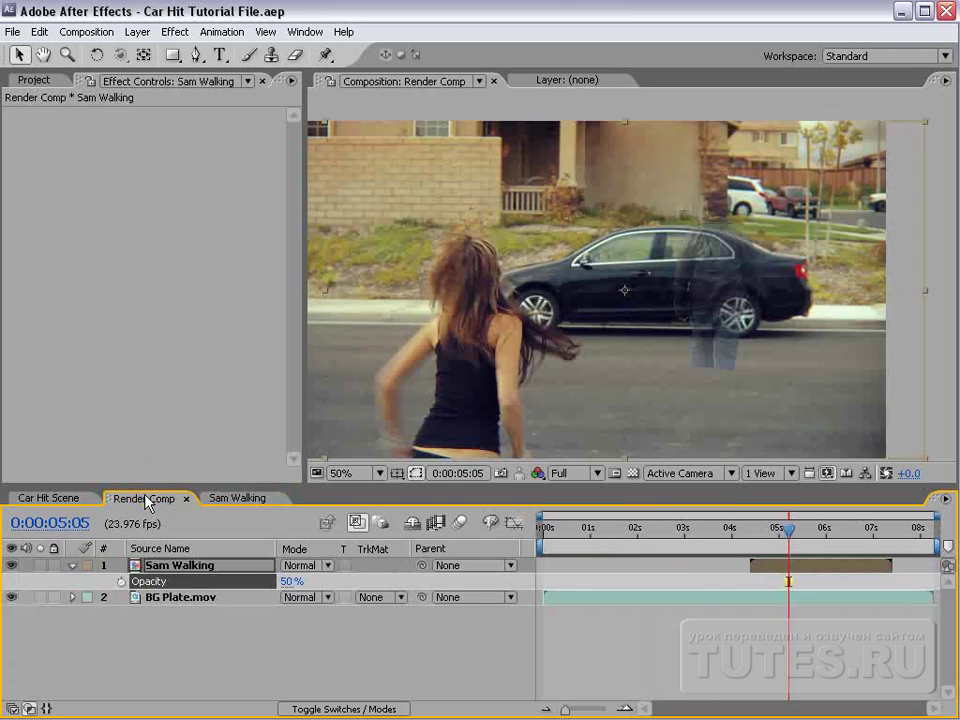
{"action": "mouse_move", "coordinate": [790, 533]}
{"action": "left_mouse_down"}
{"action": "mouse_move", "coordinate": [753, 545]}
{"action": "mouse_move", "coordinate": [769, 549]}
{"action": "mouse_move", "coordinate": [761, 568]}
{"action": "left_mouse_up"}
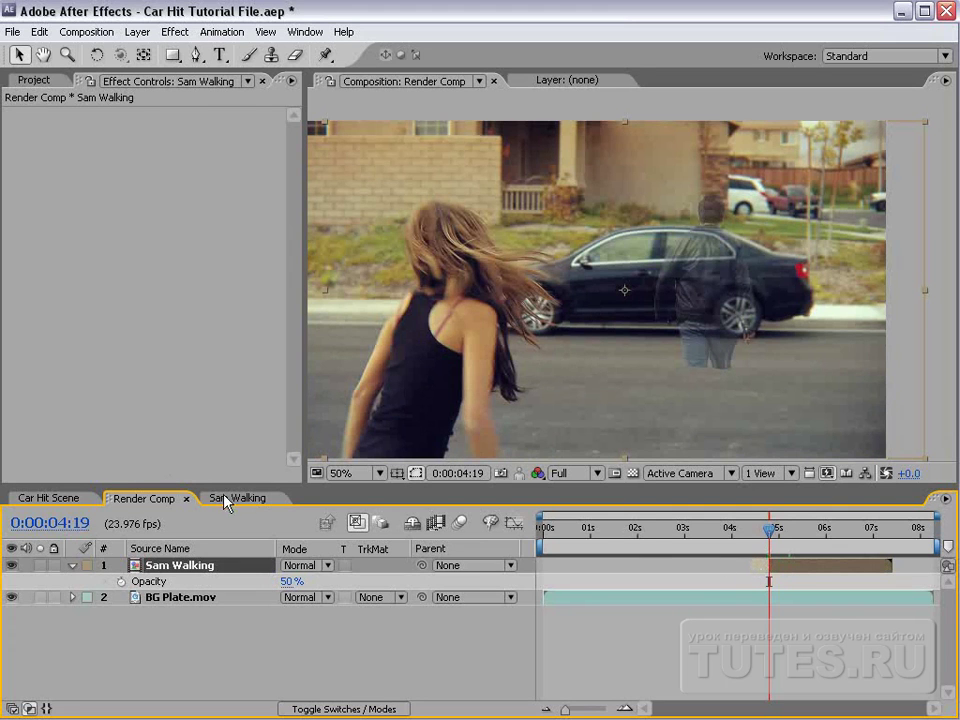
{"action": "left_click", "coordinate": [228, 499]}
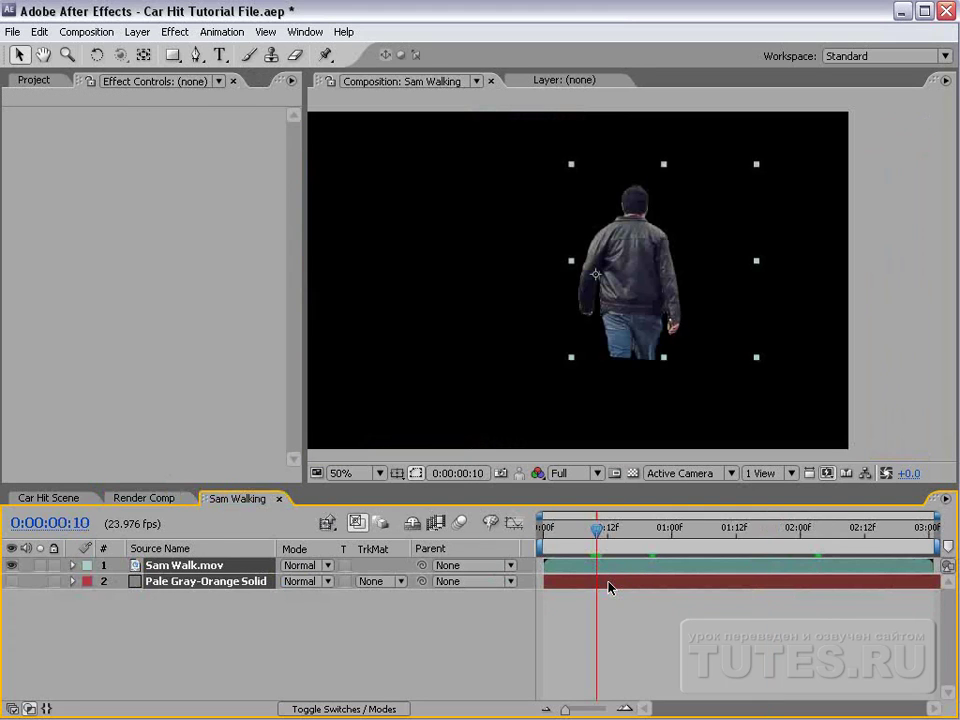
{"action": "key", "text": "alt+bracketleft"}
{"action": "left_click_drag", "start_coordinate": [597, 581], "coordinate": [590, 581]}
Locate the truck-impact frame in Render Comp, then go back to Sam Walking.
{"action": "left_click", "coordinate": [176, 497]}
{"action": "left_click_drag", "start_coordinate": [781, 539], "coordinate": [853, 540]}
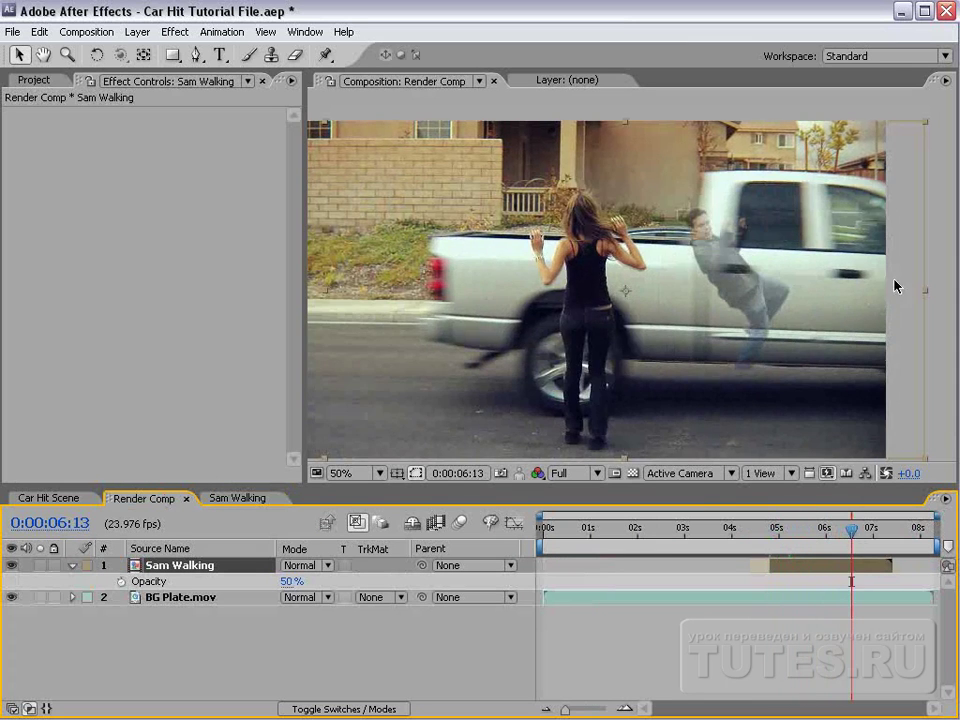
{"action": "left_click", "coordinate": [262, 499]}
Trim Sam Walk.mov and the solid to end at 0:00:02:04, then scrub back to check.
{"action": "left_click", "coordinate": [827, 589]}
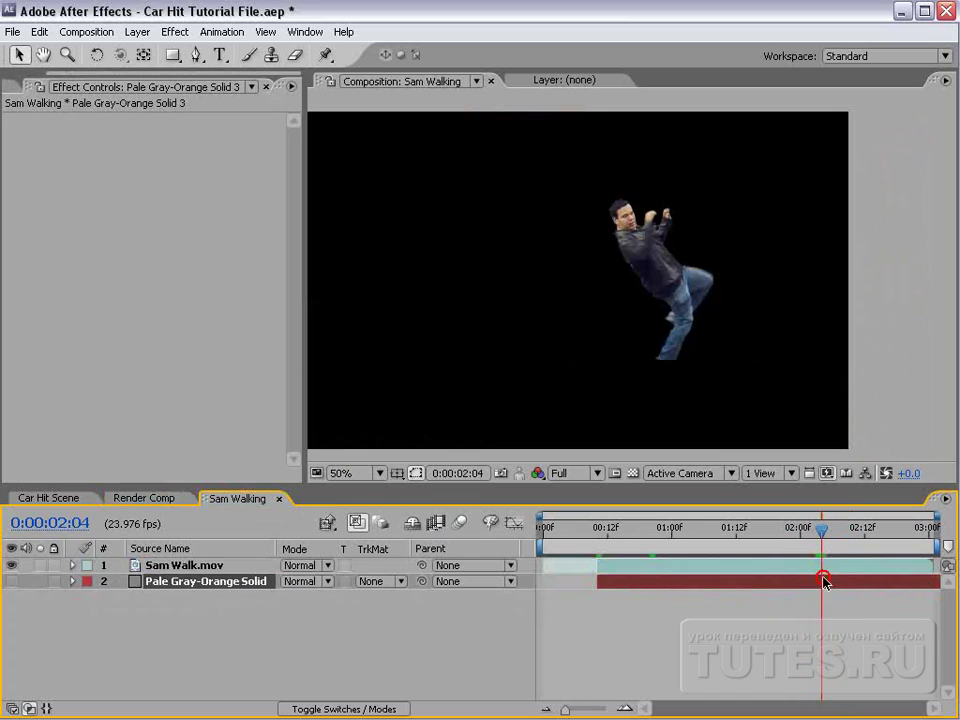
{"action": "key", "text": "alt+]"}
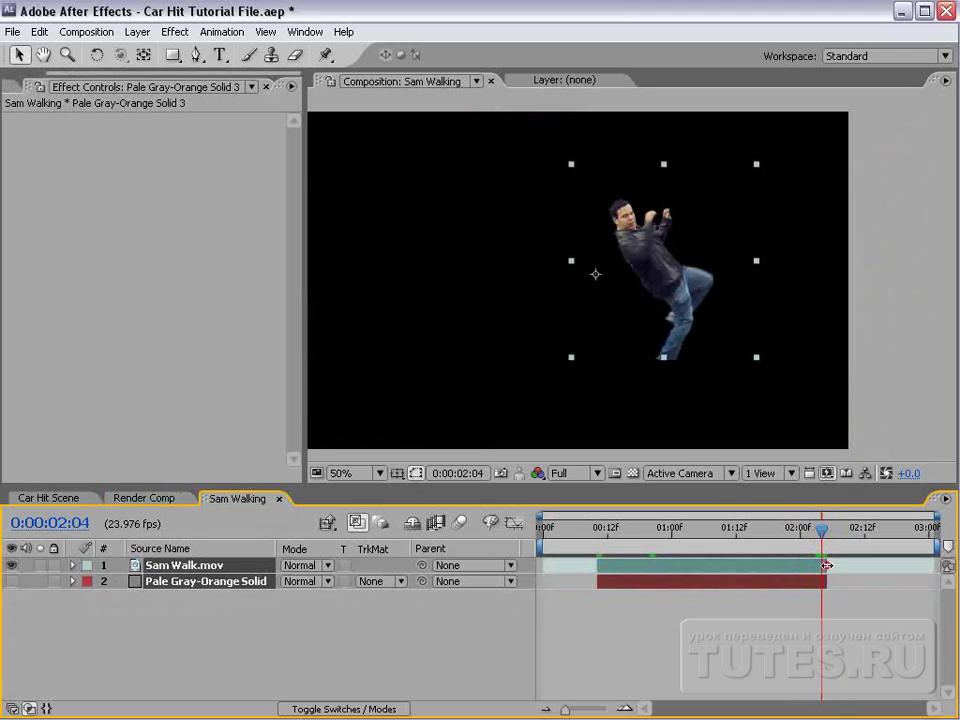
{"action": "left_click", "coordinate": [810, 520]}
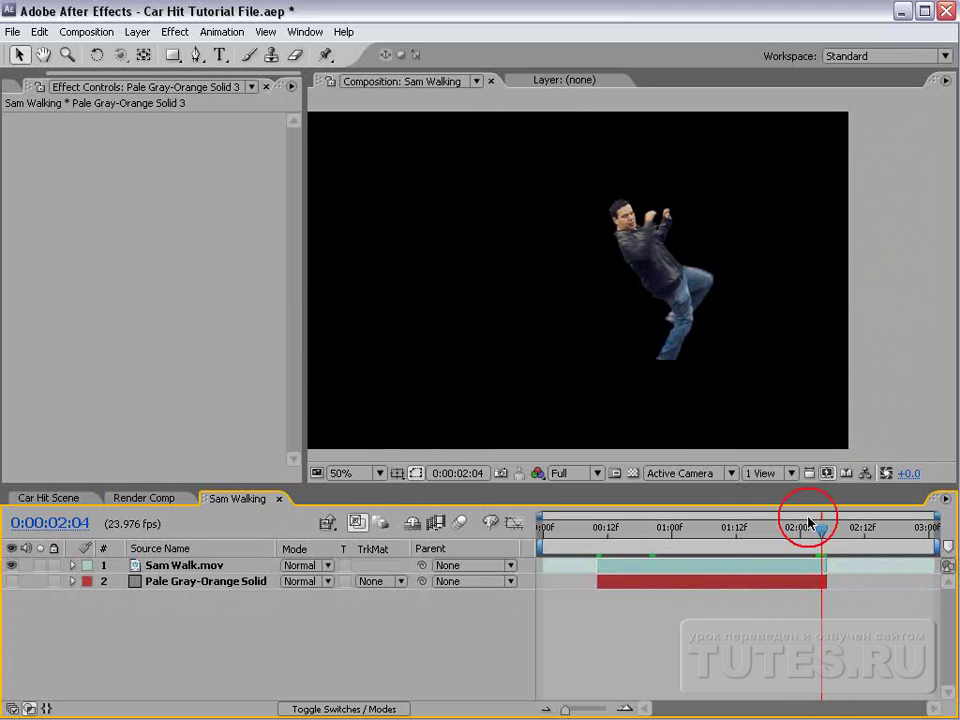
{"action": "left_click_drag", "start_coordinate": [810, 519], "coordinate": [811, 521]}
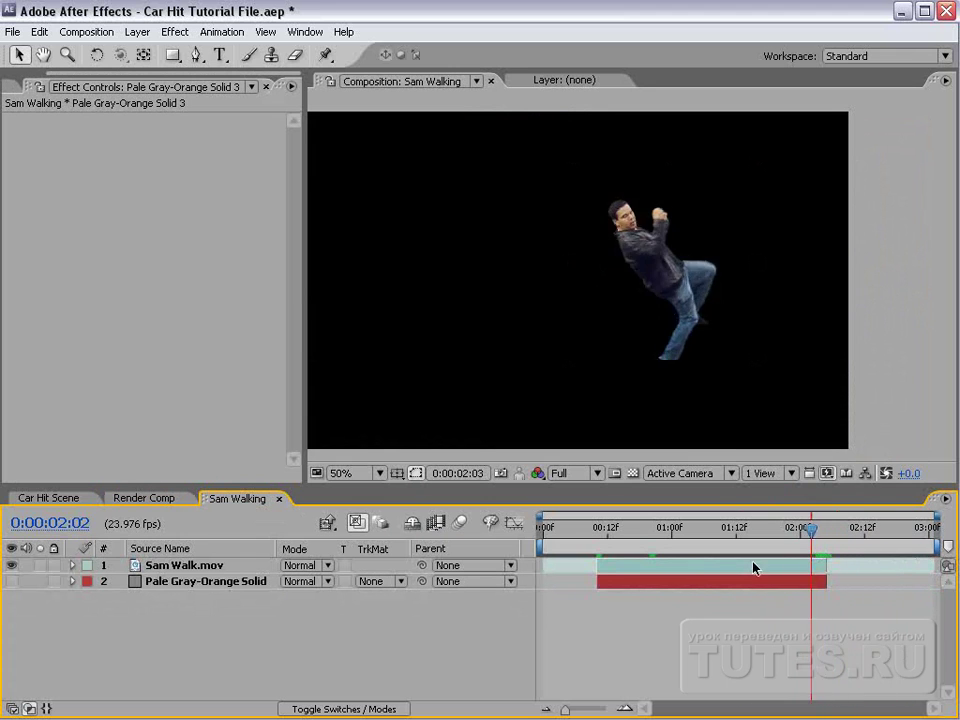
{"action": "mouse_move", "coordinate": [753, 567]}
{"action": "left_mouse_down"}
{"action": "mouse_move", "coordinate": [612, 555]}
{"action": "mouse_move", "coordinate": [673, 556]}
{"action": "left_mouse_up"}
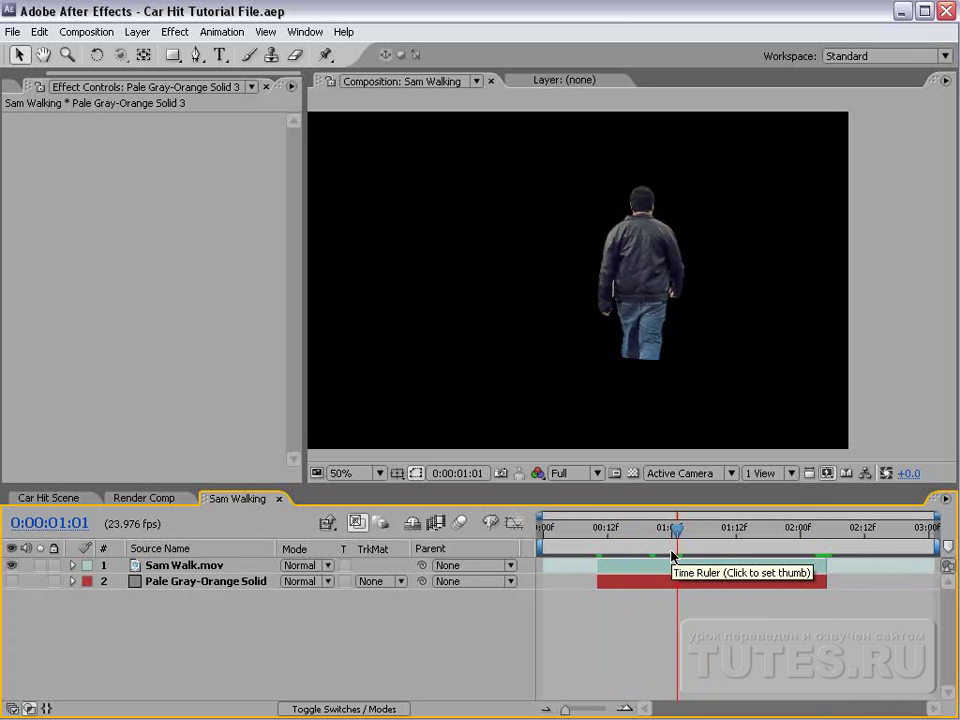
Rename the Sam Walk.mov layer to 'Top Part'.
{"action": "left_click", "coordinate": [186, 566]}
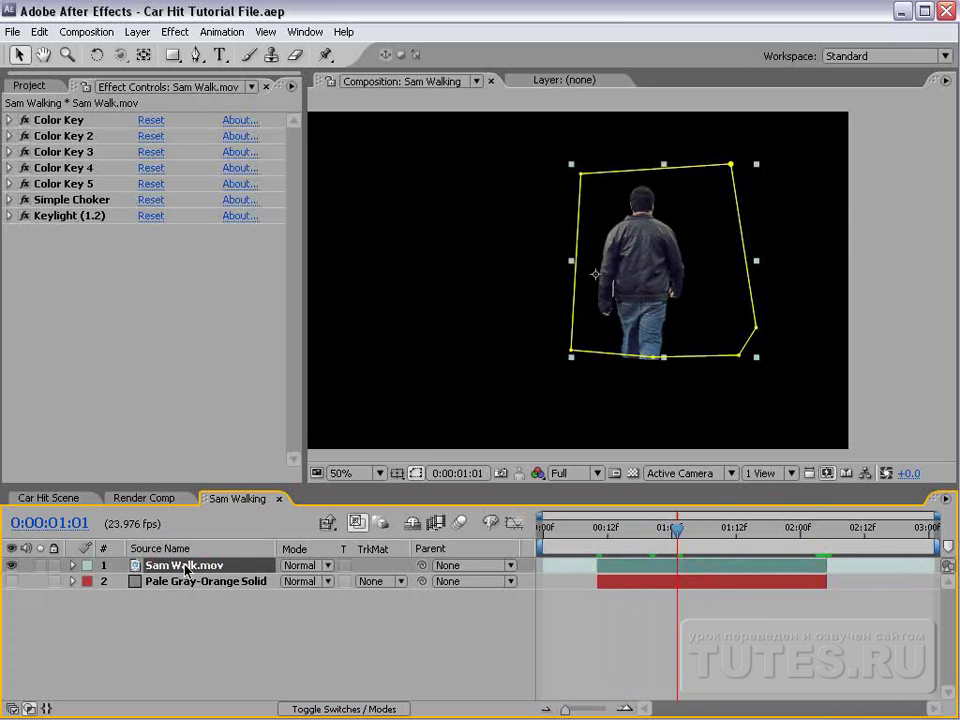
{"action": "key", "text": "Return"}
{"action": "type", "text": "Top part of Sam"}
{"action": "key", "text": "Return"}
{"action": "type", "text": "T"}
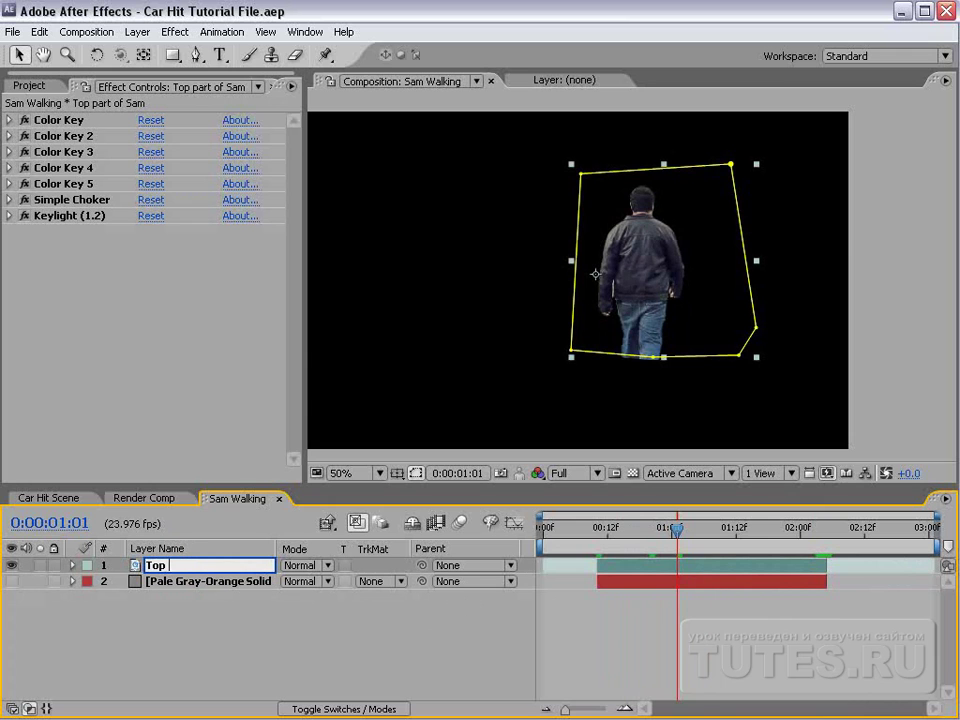
{"action": "type", "text": "rt"}
{"action": "key", "text": "Return"}
Duplicate Top Part, hide the original, and rename the copy 'Feet'.
{"action": "left_click", "coordinate": [172, 582]}
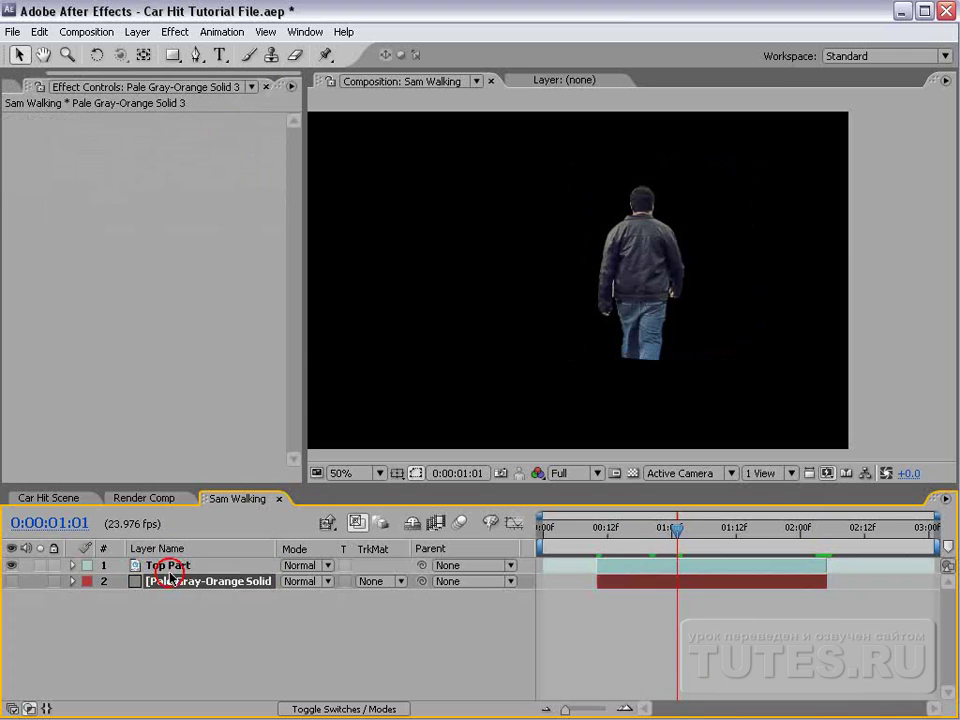
{"action": "left_click", "coordinate": [177, 567]}
{"action": "key", "text": "ctrl+d"}
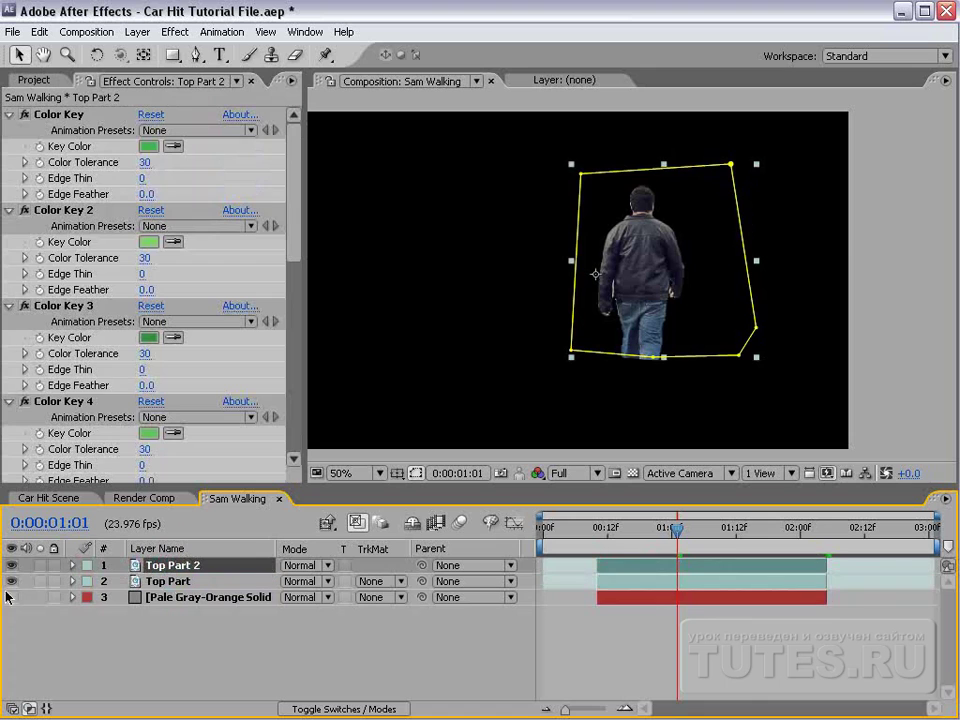
{"action": "left_click", "coordinate": [14, 581]}
{"action": "left_click", "coordinate": [171, 582]}
{"action": "left_click", "coordinate": [156, 566]}
{"action": "key", "text": "Return"}
{"action": "type", "text": "Feet"}
{"action": "left_click", "coordinate": [185, 650]}
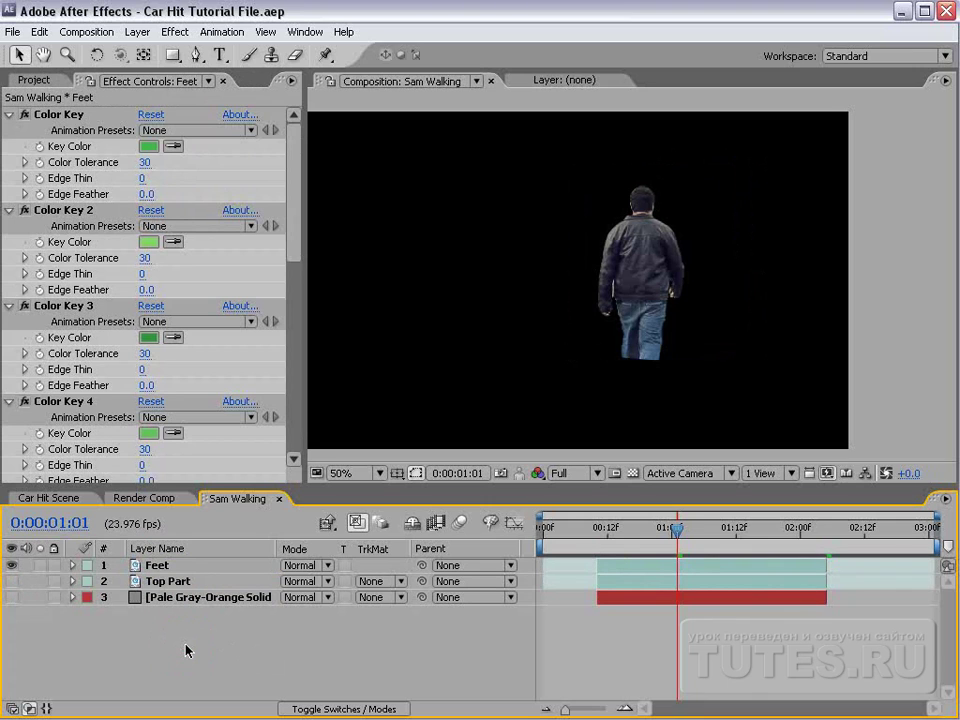
Delete Mask 1 from the Feet layer.
{"action": "left_click", "coordinate": [167, 566]}
{"action": "key", "text": "m"}
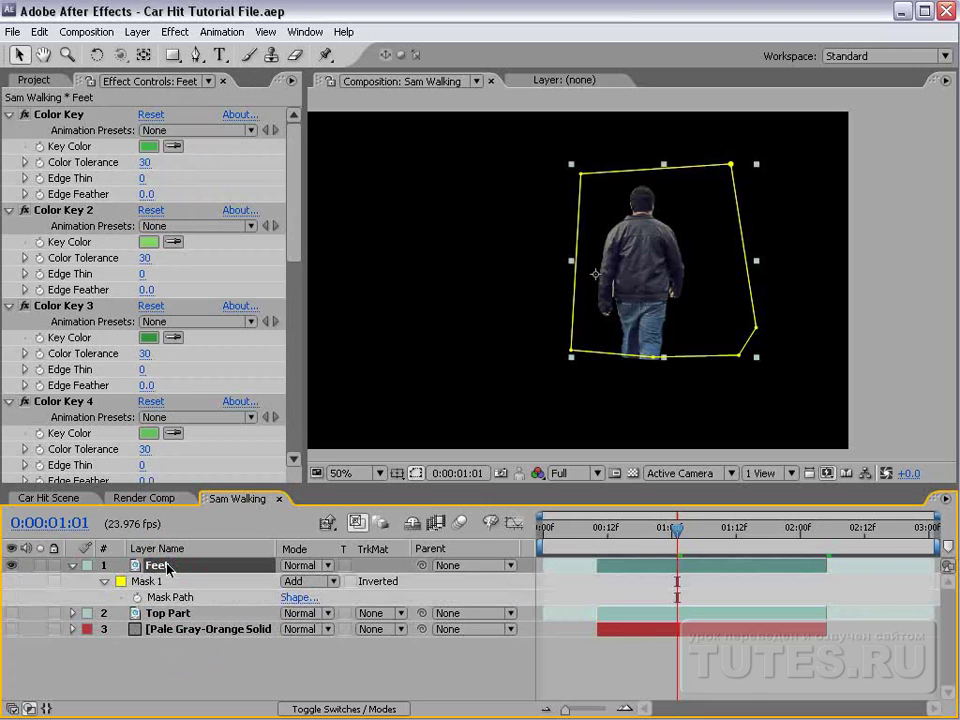
{"action": "left_click", "coordinate": [150, 583]}
{"action": "key", "text": "Delete"}
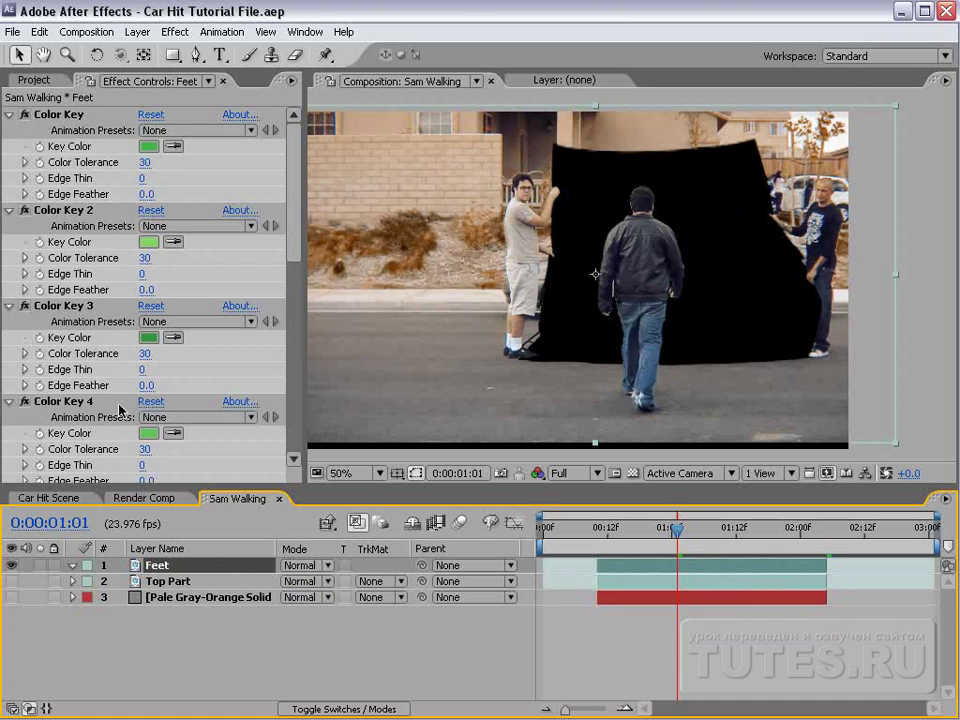
Duplicate the Feet layer from the Edit menu and scrub to the impact frame.
{"action": "left_click", "coordinate": [40, 31]}
{"action": "left_click", "coordinate": [77, 197]}
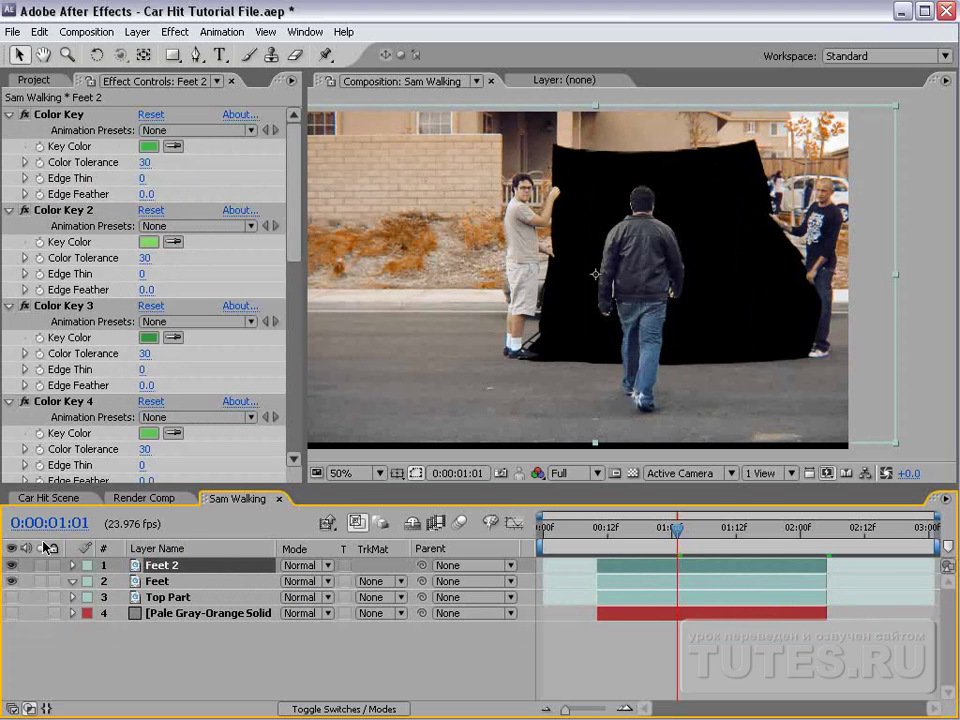
{"action": "left_click_drag", "start_coordinate": [677, 530], "coordinate": [602, 540]}
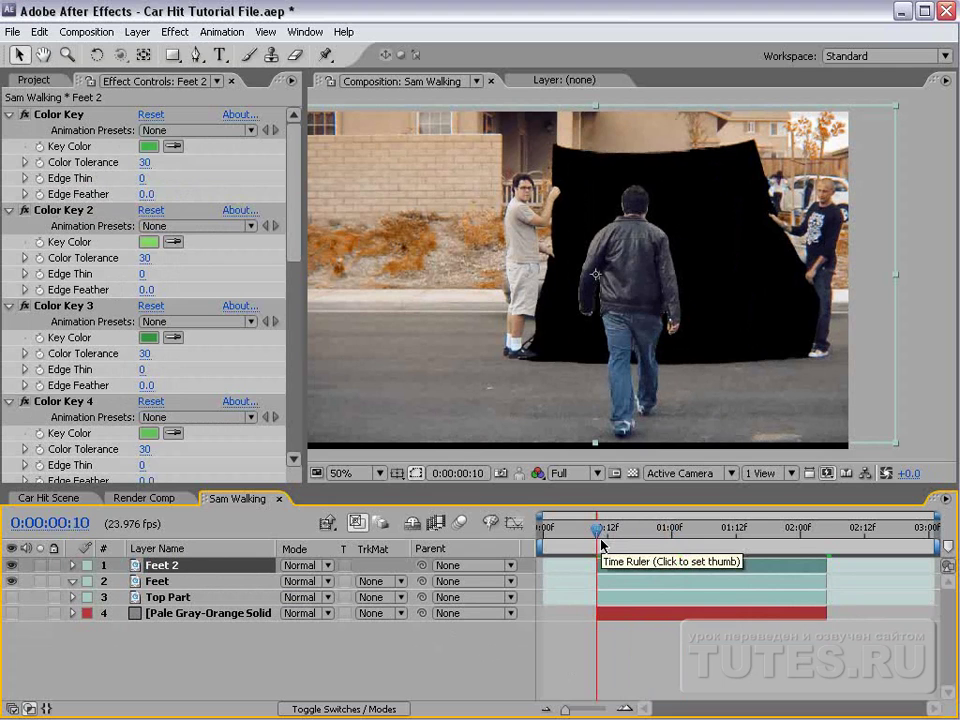
{"action": "left_click_drag", "start_coordinate": [602, 545], "coordinate": [816, 541]}
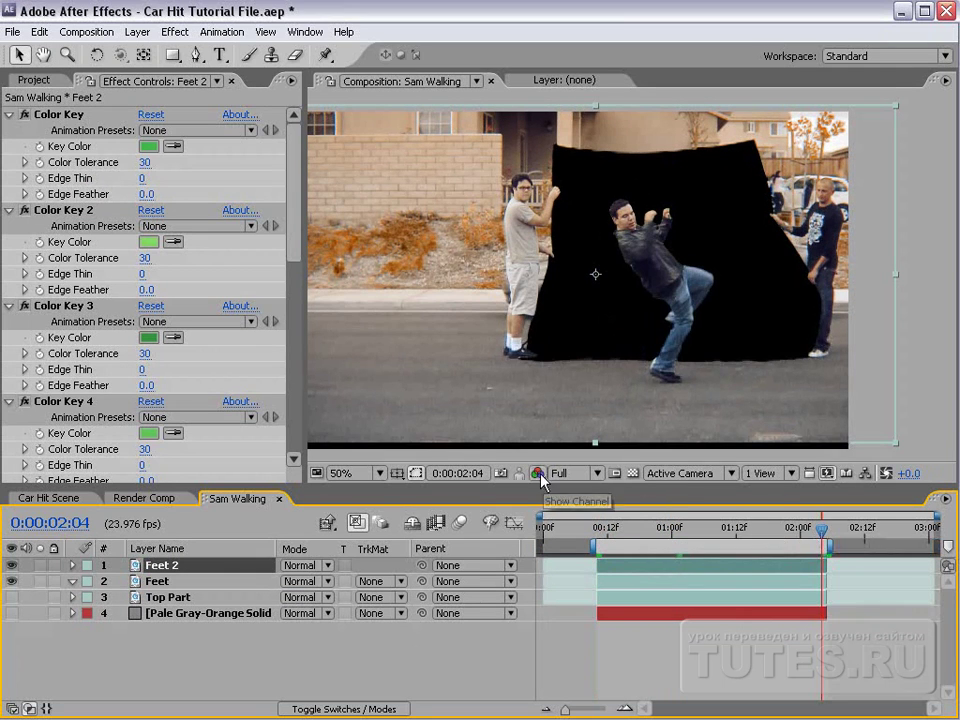
Hide Feet 2, lock Feet, and RAM-preview, stopping at 0:00:01:03.
{"action": "left_click", "coordinate": [12, 566]}
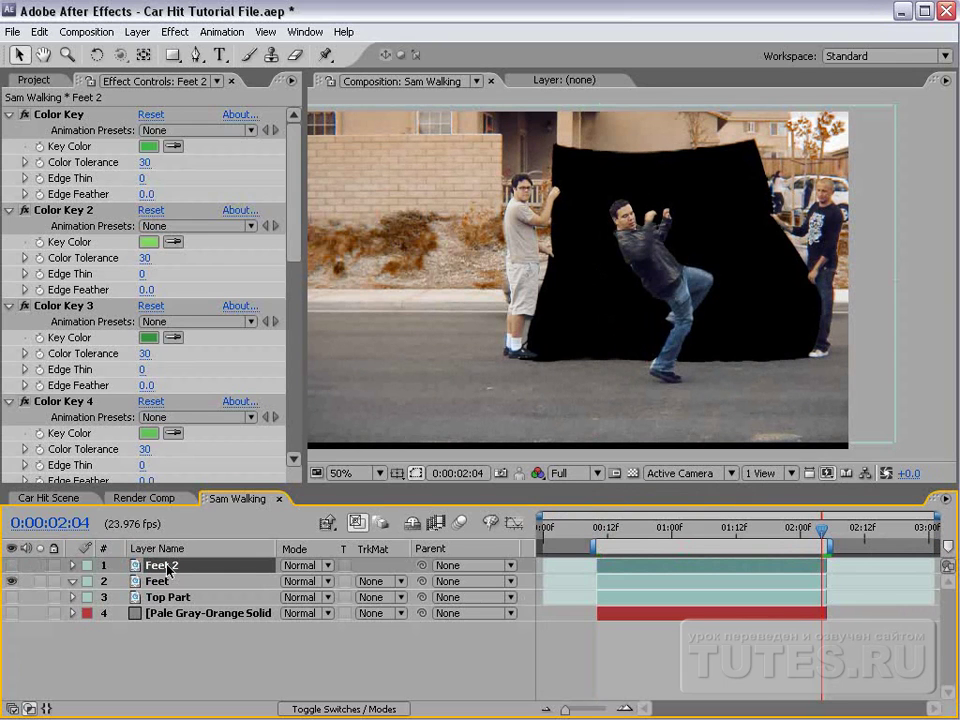
{"action": "left_click", "coordinate": [54, 581]}
{"action": "key", "text": "KP_0"}
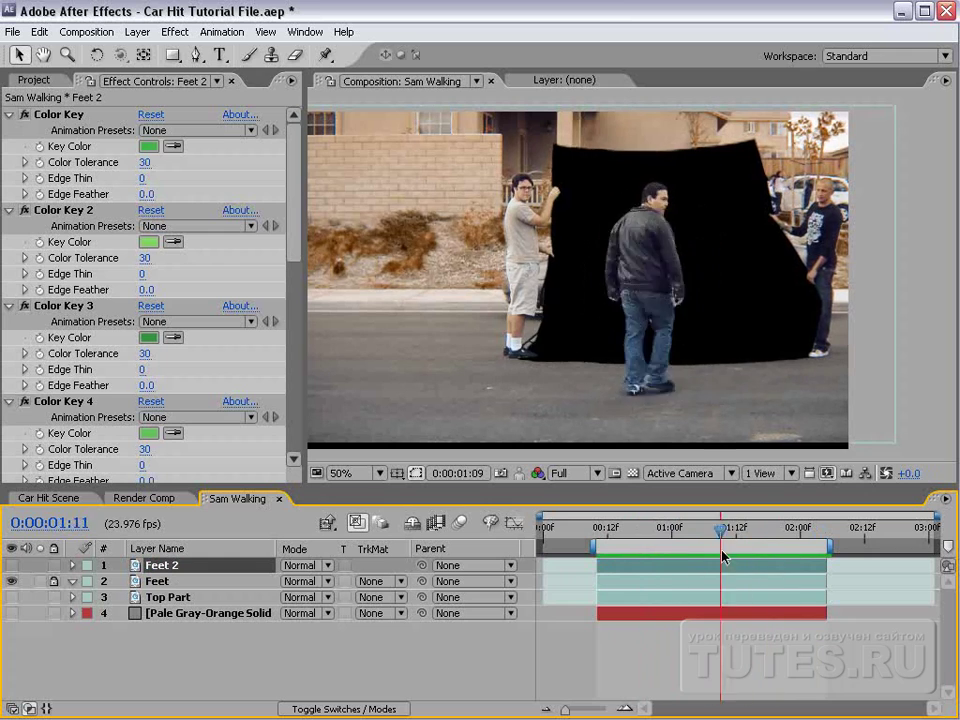
{"action": "left_click", "coordinate": [687, 565]}
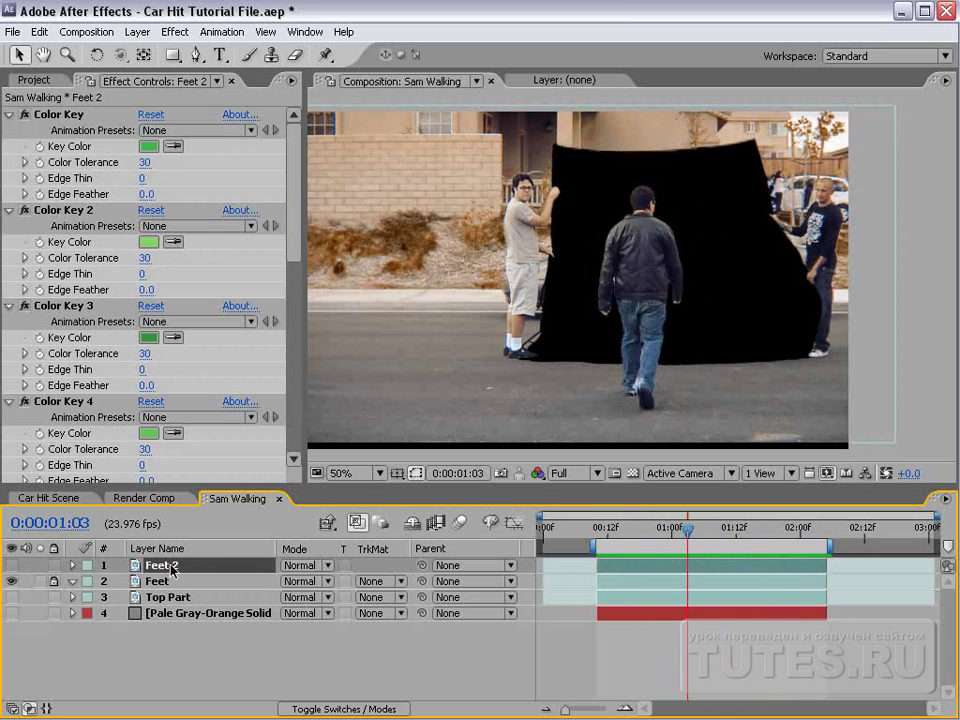
Zoom and pan the viewer onto the man's near leg and shoe, with the Pen tool ready.
{"action": "key", "text": "h"}
{"action": "scroll", "coordinate": [671, 300], "scroll_direction": "up", "scroll_amount": 1}
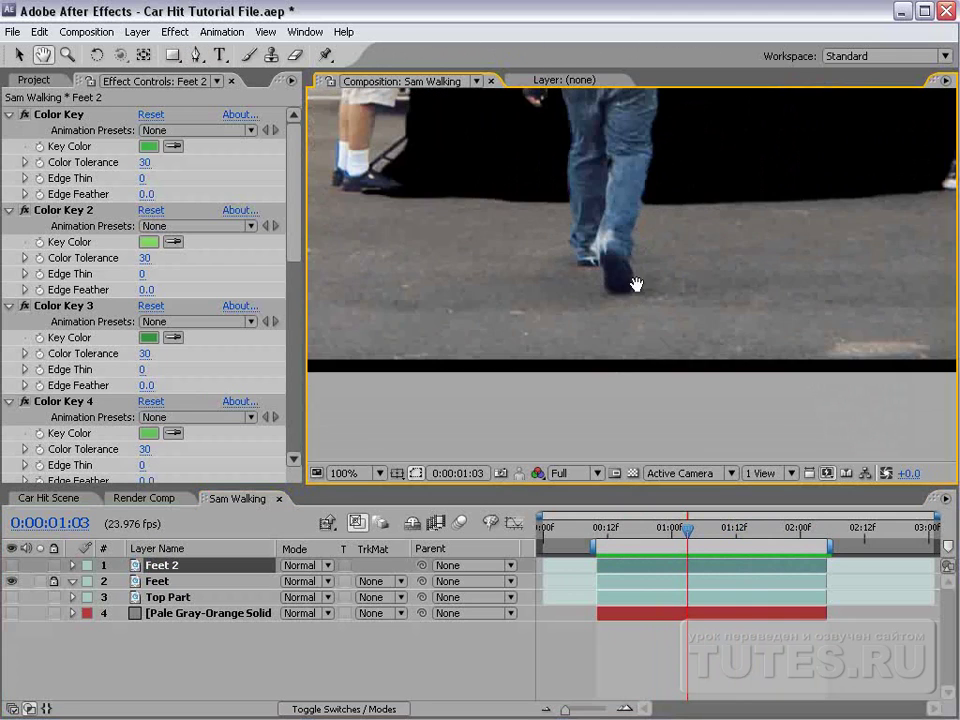
{"action": "left_click_drag", "start_coordinate": [634, 279], "coordinate": [651, 333]}
{"action": "key", "text": "g"}
{"action": "mouse_move", "coordinate": [687, 530]}
{"action": "left_mouse_down"}
{"action": "mouse_move", "coordinate": [651, 543]}
{"action": "mouse_move", "coordinate": [731, 530]}
{"action": "left_mouse_up"}
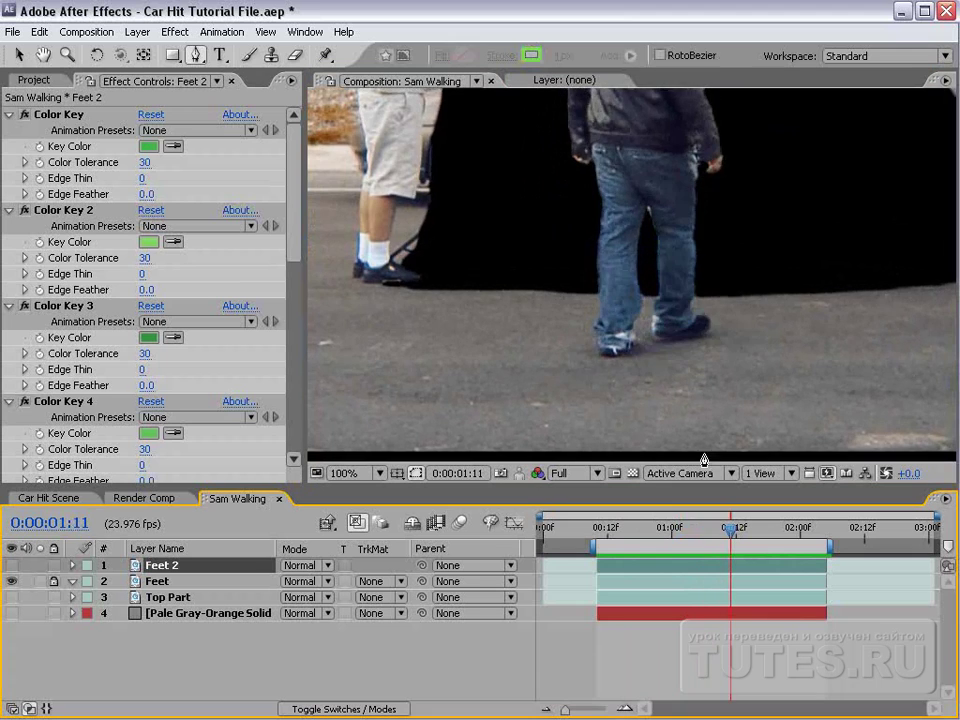
{"action": "key", "text": "h"}
{"action": "scroll", "coordinate": [616, 333], "scroll_direction": "up", "scroll_amount": 1}
{"action": "left_click_drag", "start_coordinate": [616, 333], "coordinate": [631, 302]}
{"action": "key", "text": "g"}
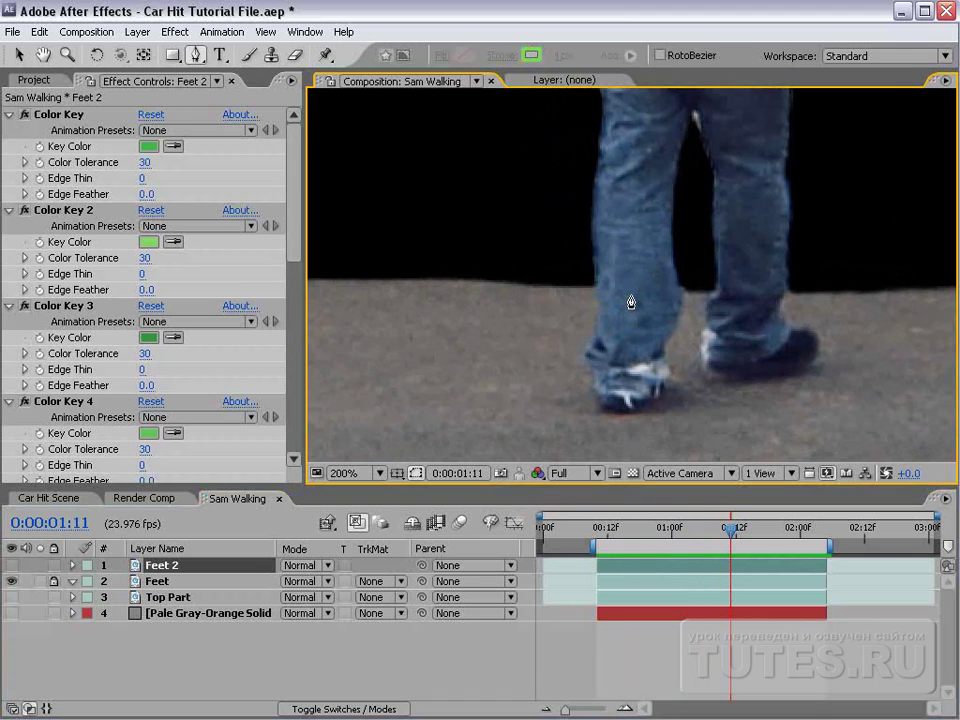
{"action": "left_click", "coordinate": [632, 316]}
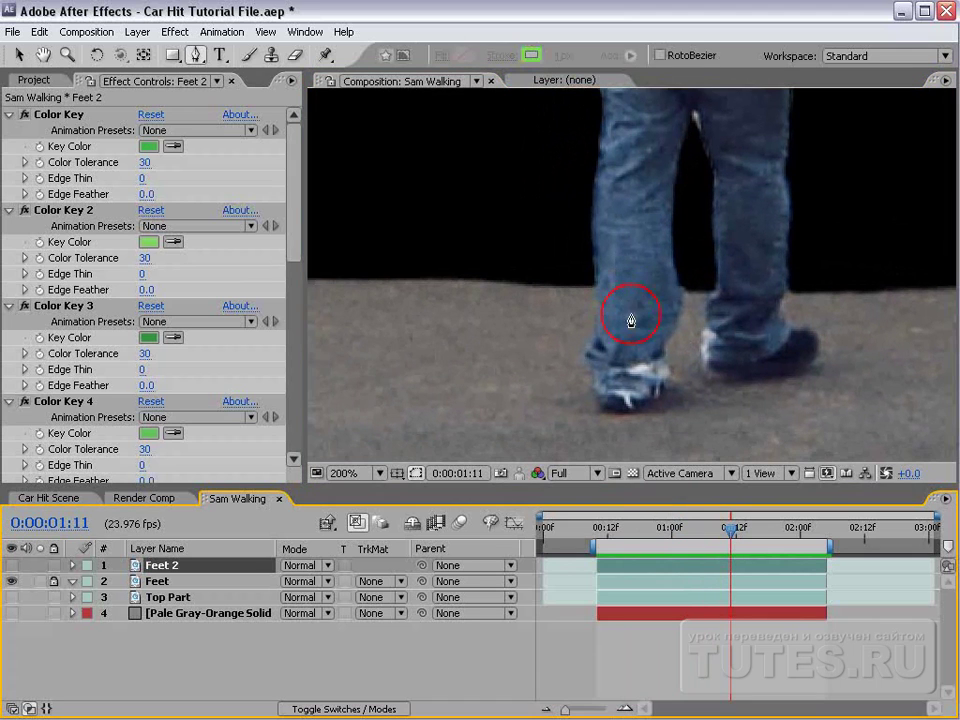
Trace a closed mask down the leg, around the heel and sole, and back up.
{"action": "left_click", "coordinate": [594, 183]}
{"action": "left_click", "coordinate": [597, 292]}
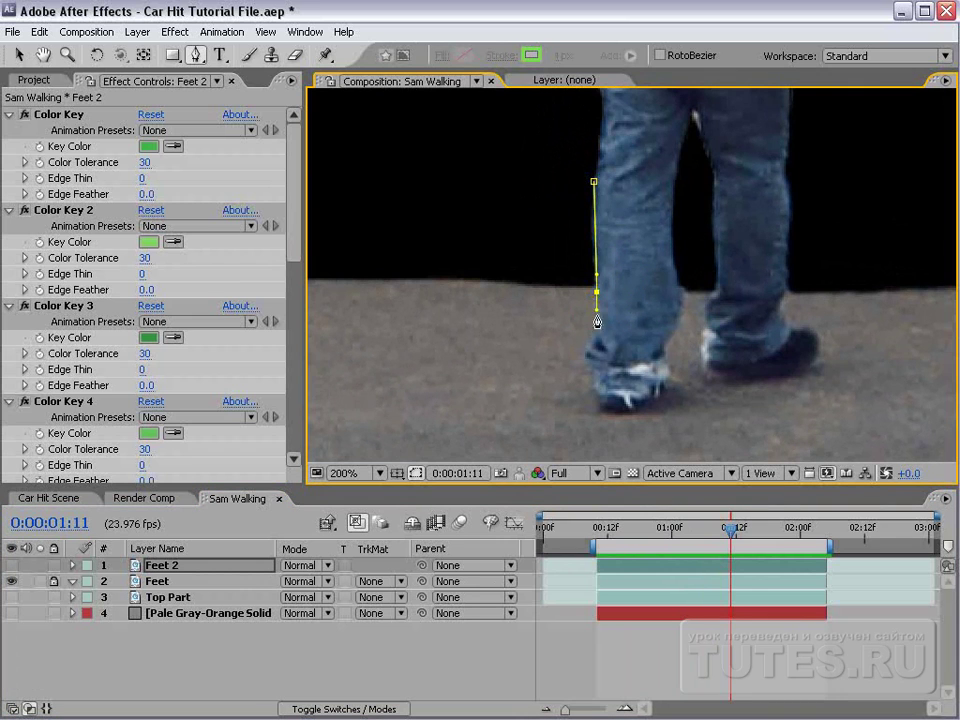
{"action": "left_click", "coordinate": [596, 334]}
{"action": "left_click", "coordinate": [581, 354]}
{"action": "left_click", "coordinate": [592, 371]}
{"action": "left_click", "coordinate": [593, 385]}
{"action": "left_click", "coordinate": [605, 410]}
{"action": "left_click", "coordinate": [630, 413]}
{"action": "left_click", "coordinate": [667, 383]}
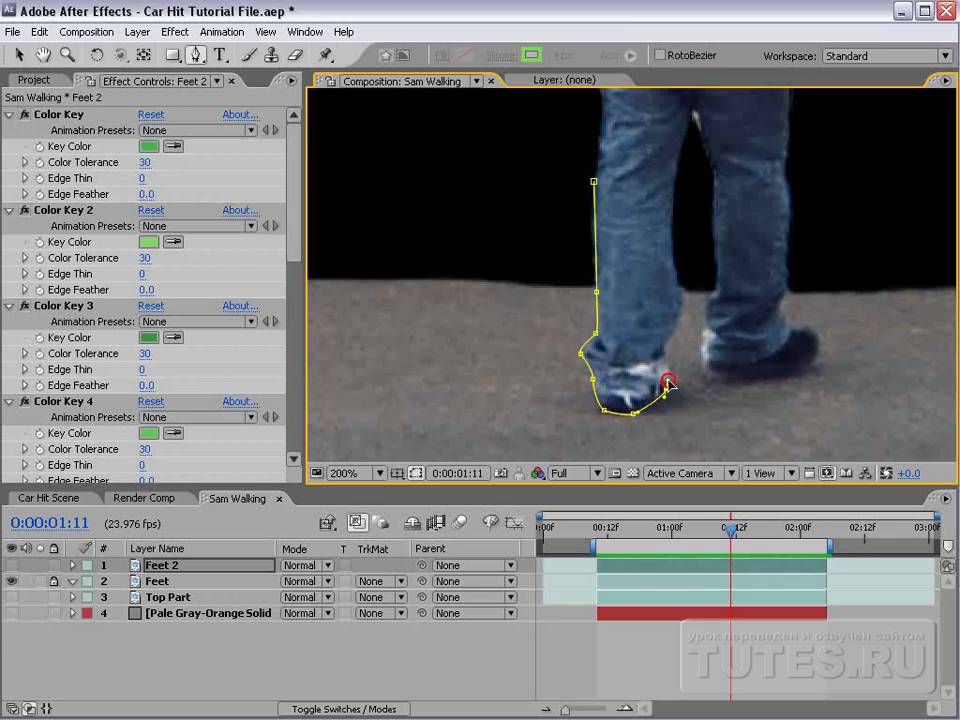
{"action": "left_click", "coordinate": [666, 366]}
{"action": "left_click", "coordinate": [666, 348]}
{"action": "left_click", "coordinate": [666, 340]}
{"action": "left_click", "coordinate": [682, 301]}
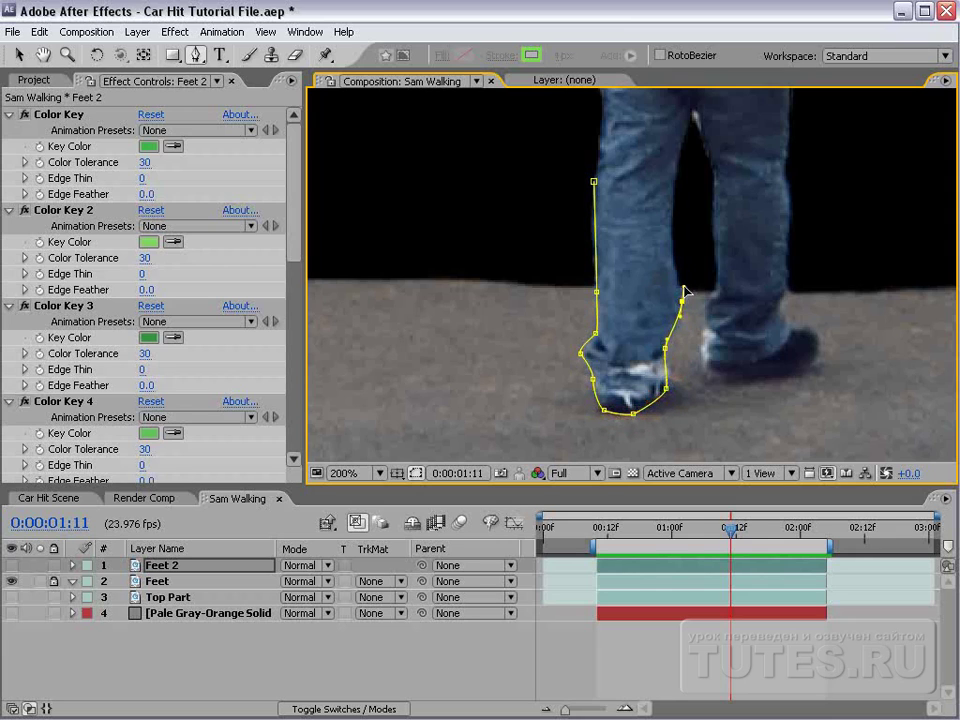
{"action": "left_click", "coordinate": [670, 232]}
{"action": "left_click", "coordinate": [675, 187]}
{"action": "left_click", "coordinate": [595, 183]}
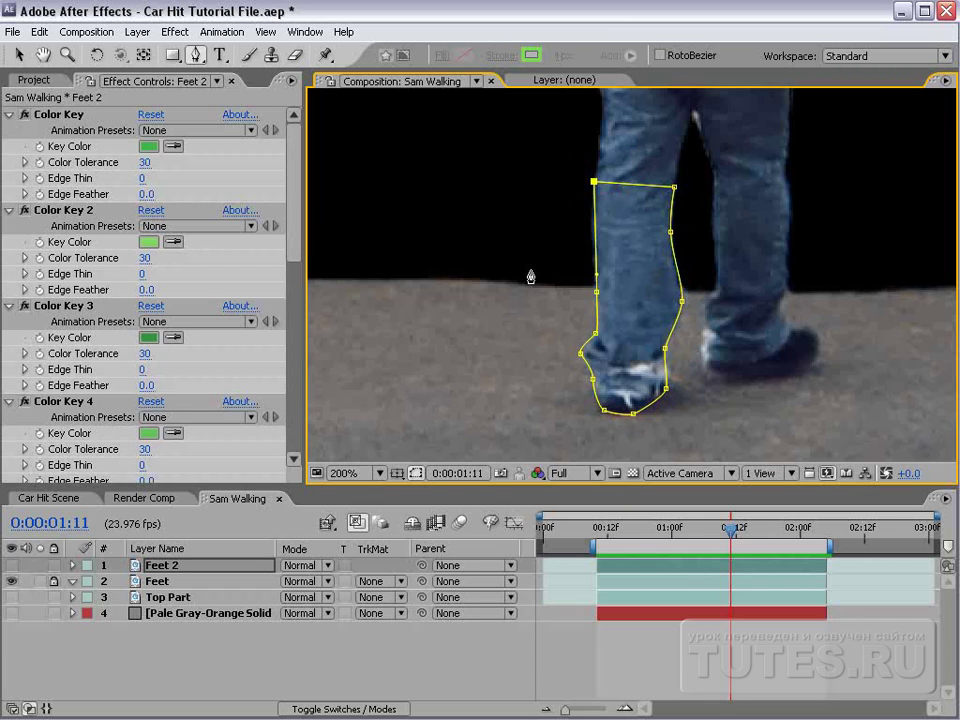
Turn on Mask Path keyframing for Feet 2's Mask 1 and step back two frames.
{"action": "key", "text": "m"}
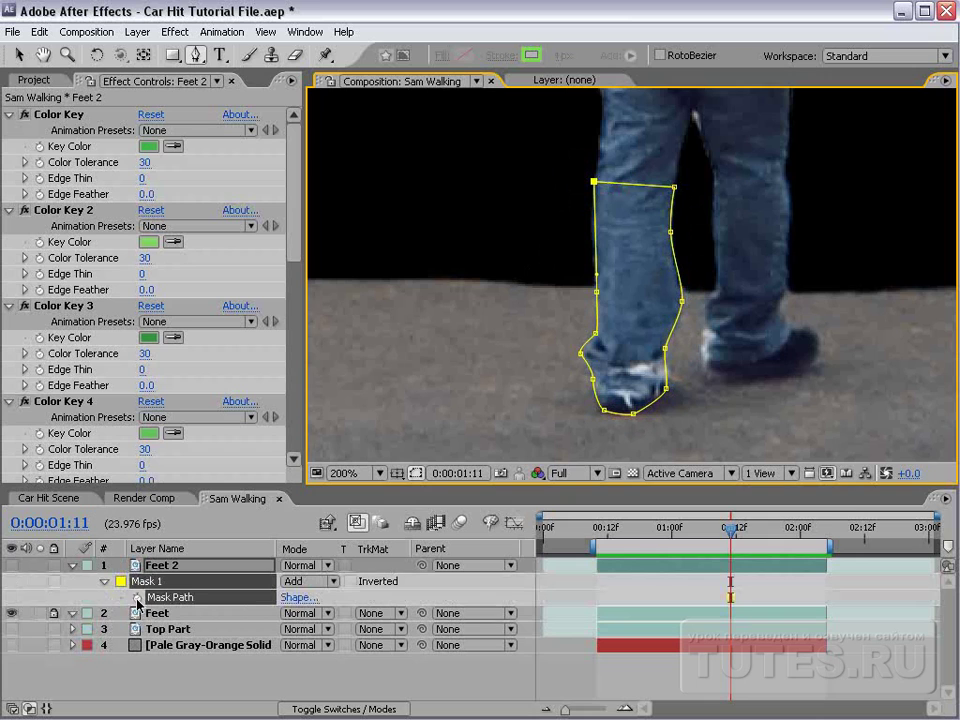
{"action": "left_click", "coordinate": [137, 598]}
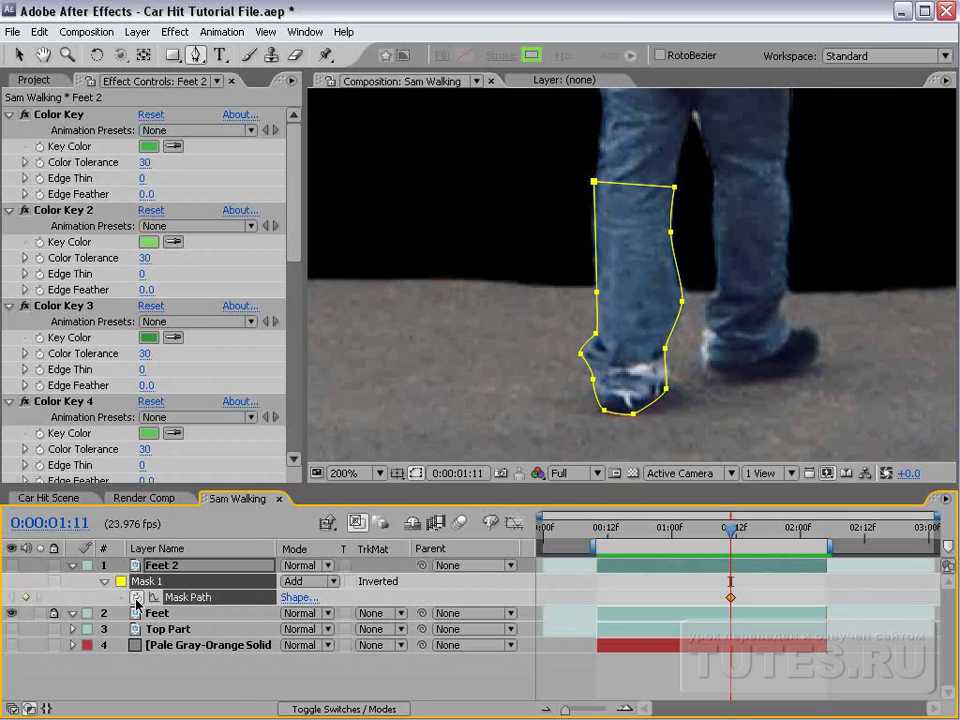
{"action": "left_click", "coordinate": [735, 583]}
{"action": "key", "text": "Page_Up"}
{"action": "key", "text": "Page_Up"}
Free-transform the whole mask, shifting it left and rotating it slightly to follow the leg.
{"action": "left_click", "coordinate": [722, 572]}
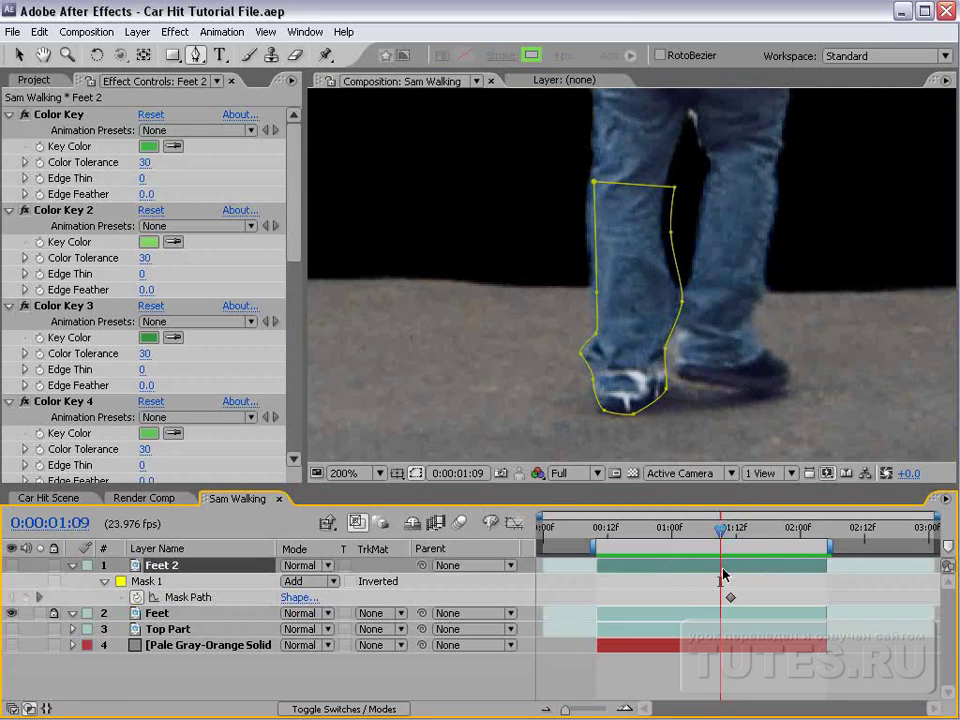
{"action": "key", "text": "v"}
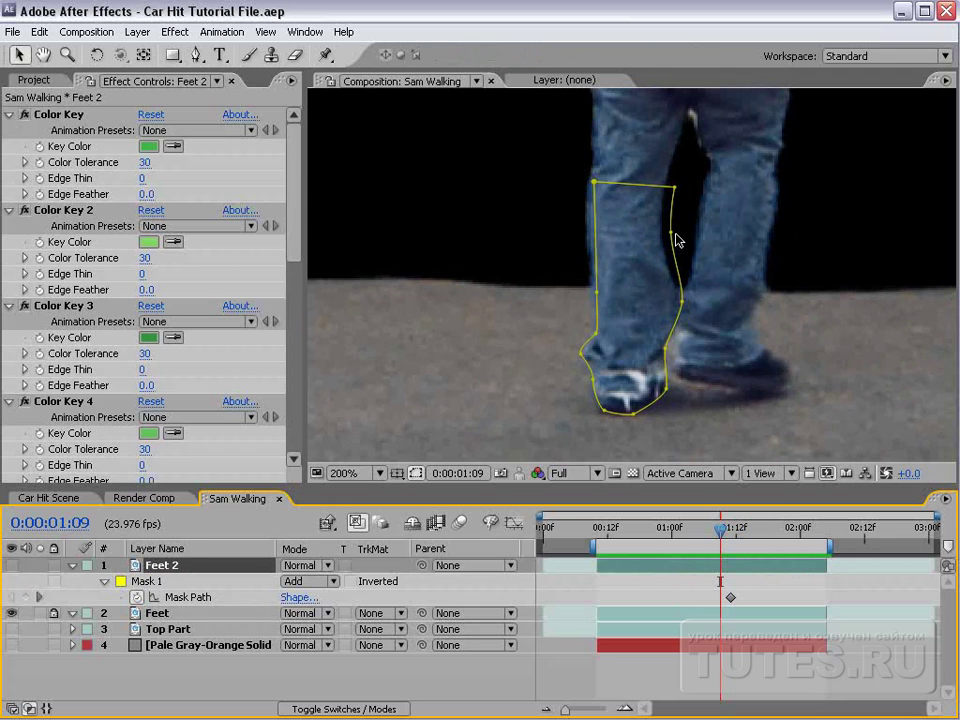
{"action": "double_click", "coordinate": [671, 236]}
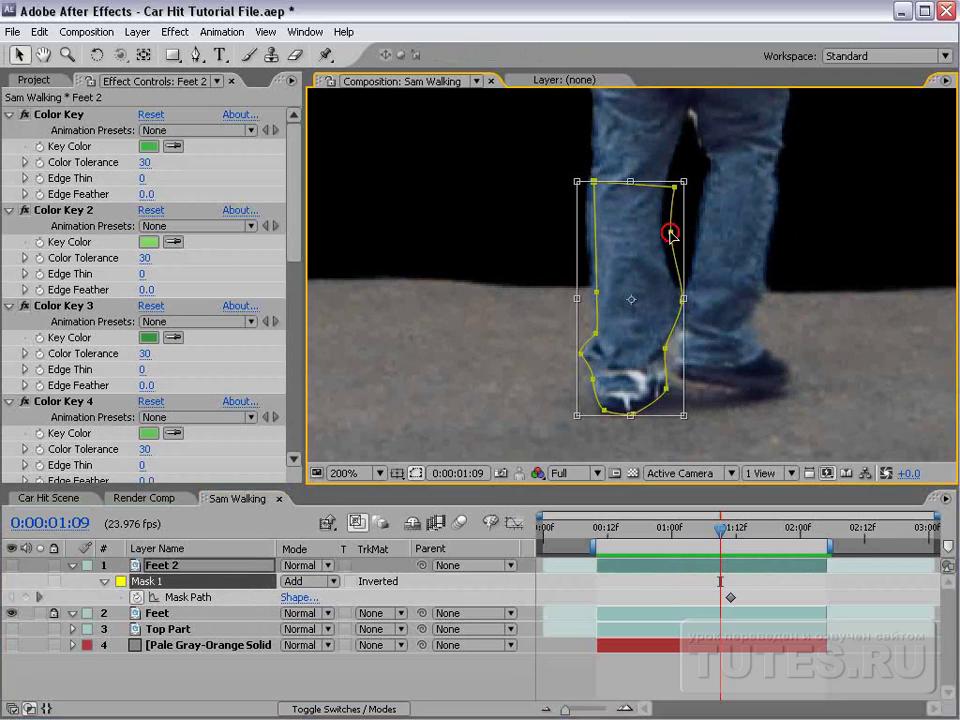
{"action": "left_click_drag", "start_coordinate": [671, 236], "coordinate": [667, 237]}
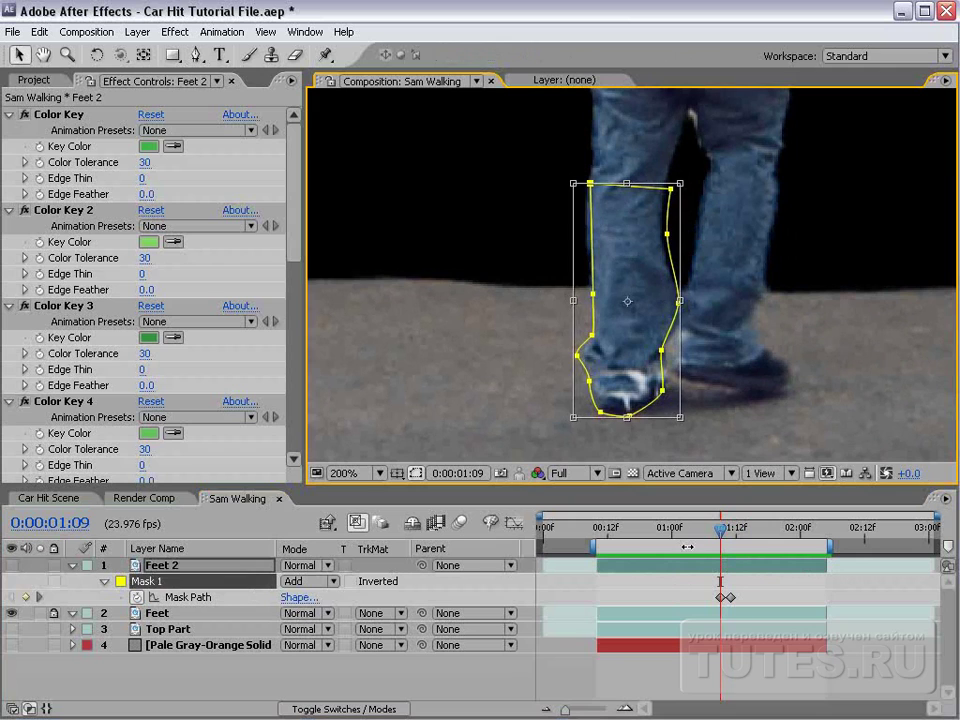
{"action": "left_click_drag", "start_coordinate": [680, 175], "coordinate": [690, 168]}
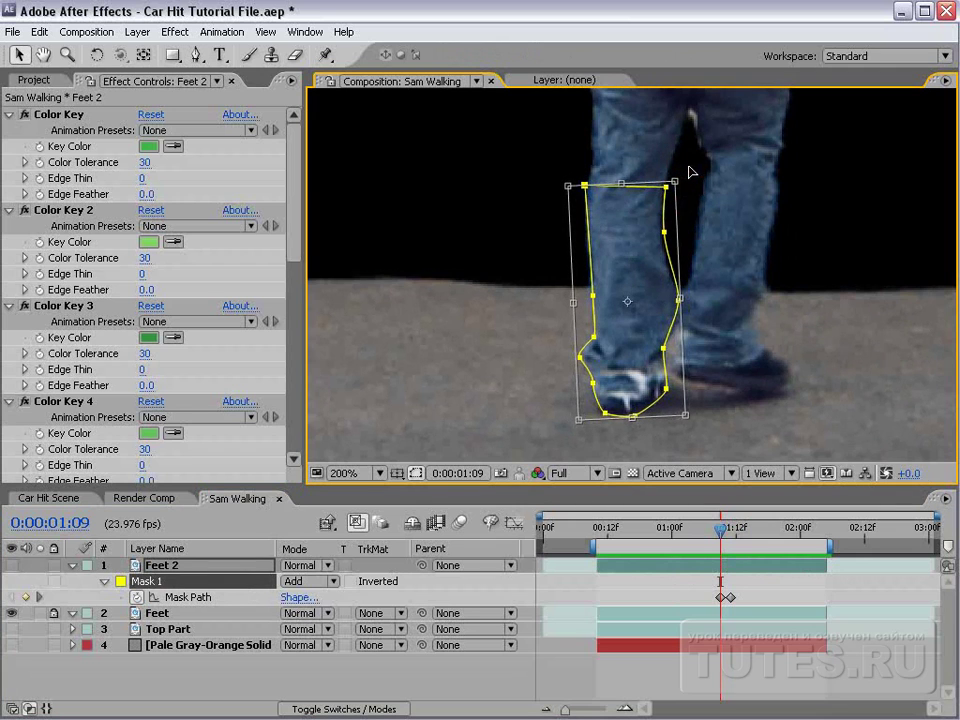
{"action": "key", "text": "F2"}
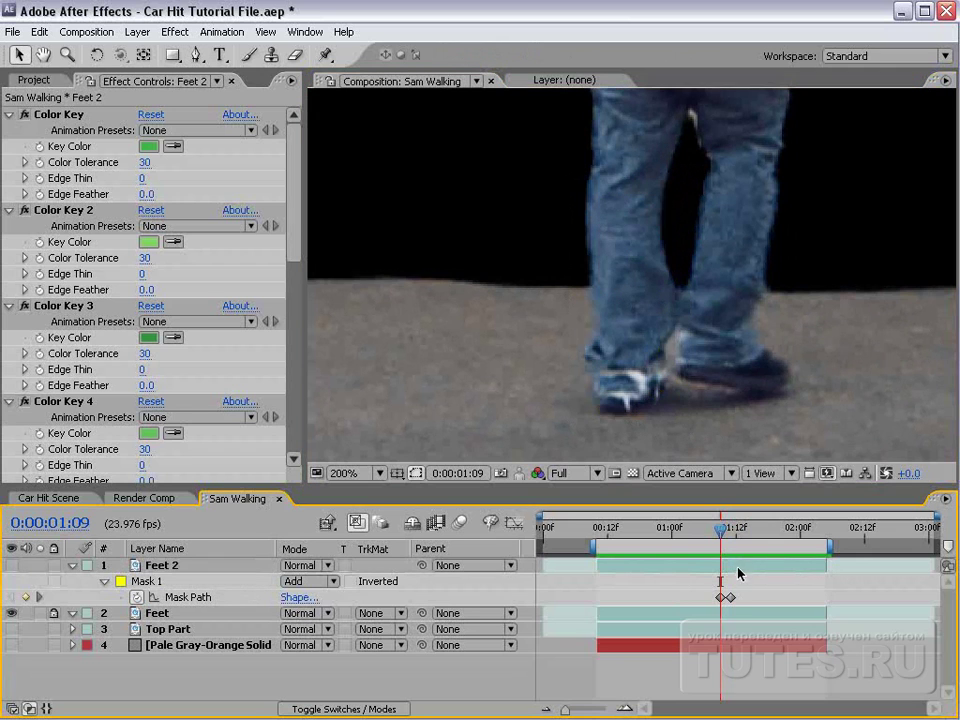
At 0:00:01:07, pull the mask's right-side points in against the leg.
{"action": "left_click", "coordinate": [740, 572]}
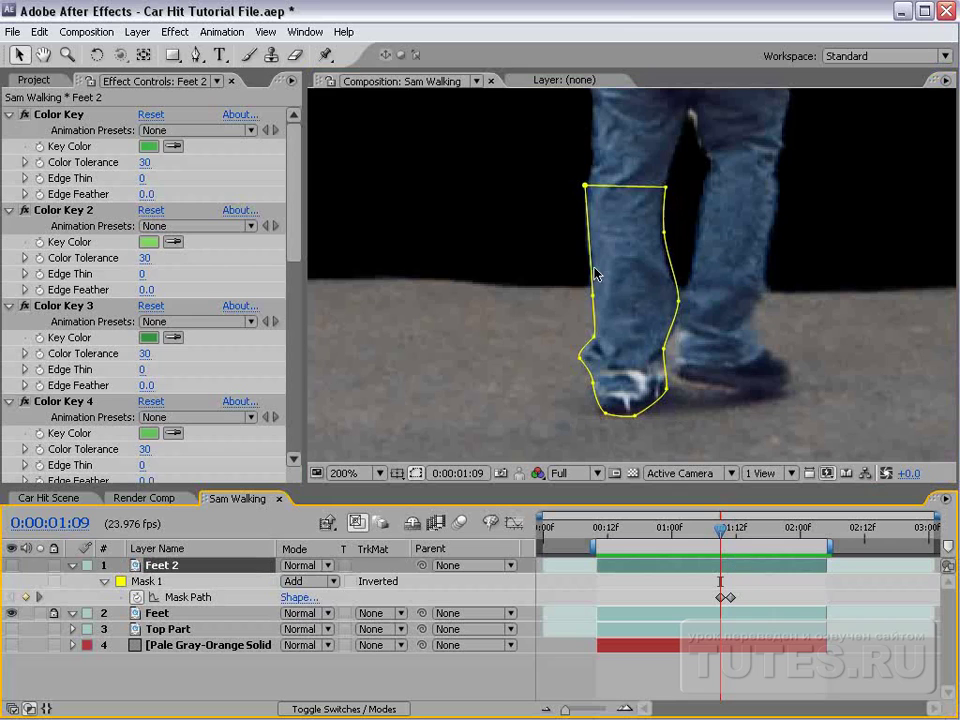
{"action": "left_click", "coordinate": [665, 236]}
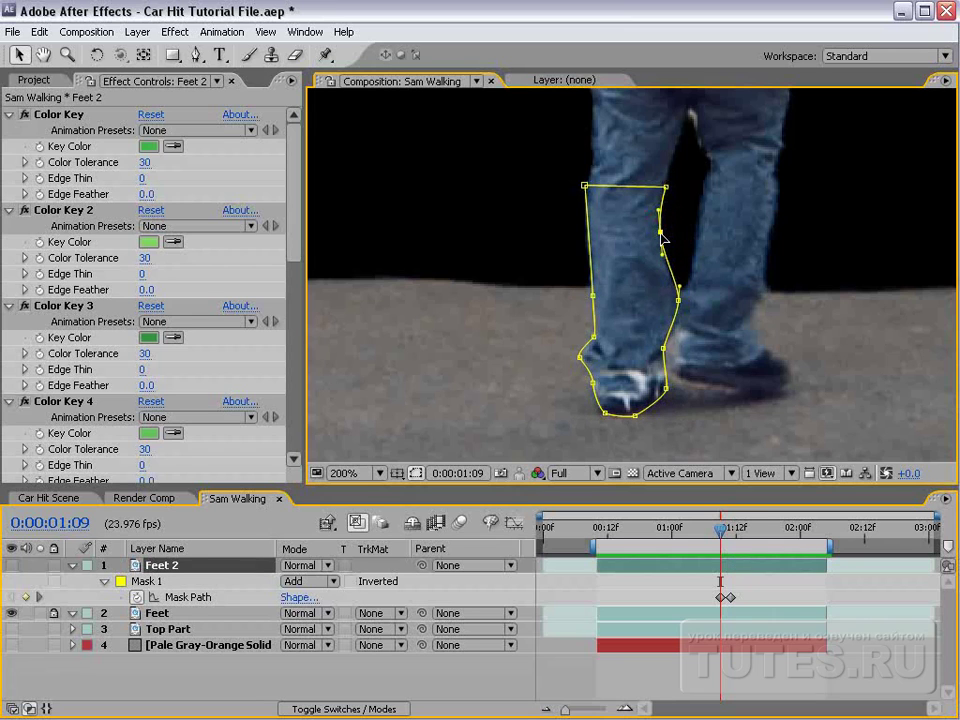
{"action": "left_click", "coordinate": [680, 303]}
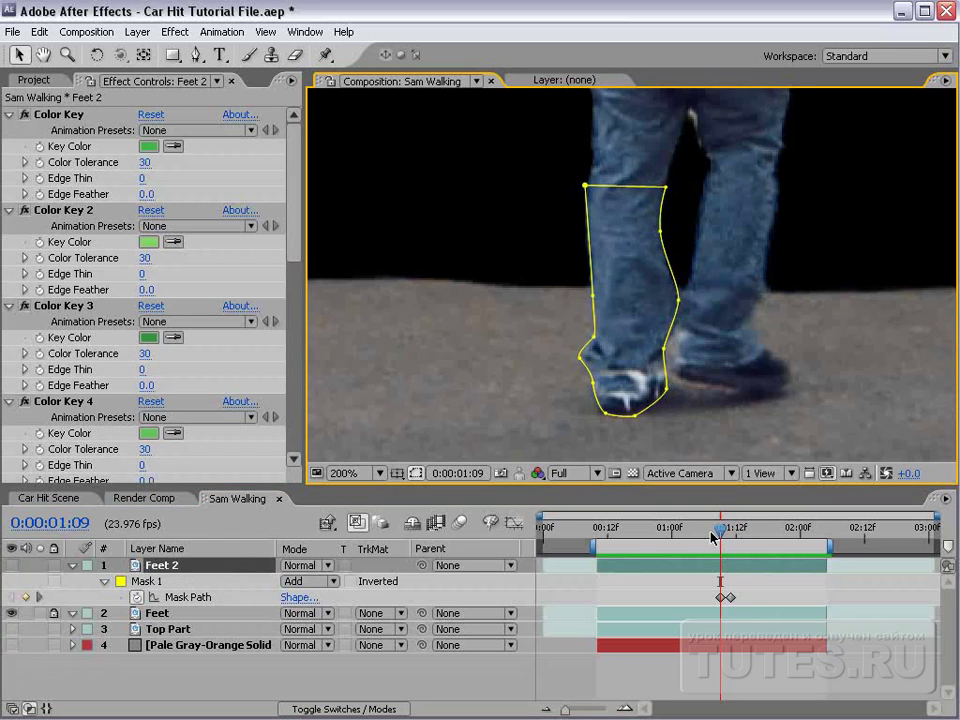
{"action": "left_click_drag", "start_coordinate": [713, 537], "coordinate": [711, 537]}
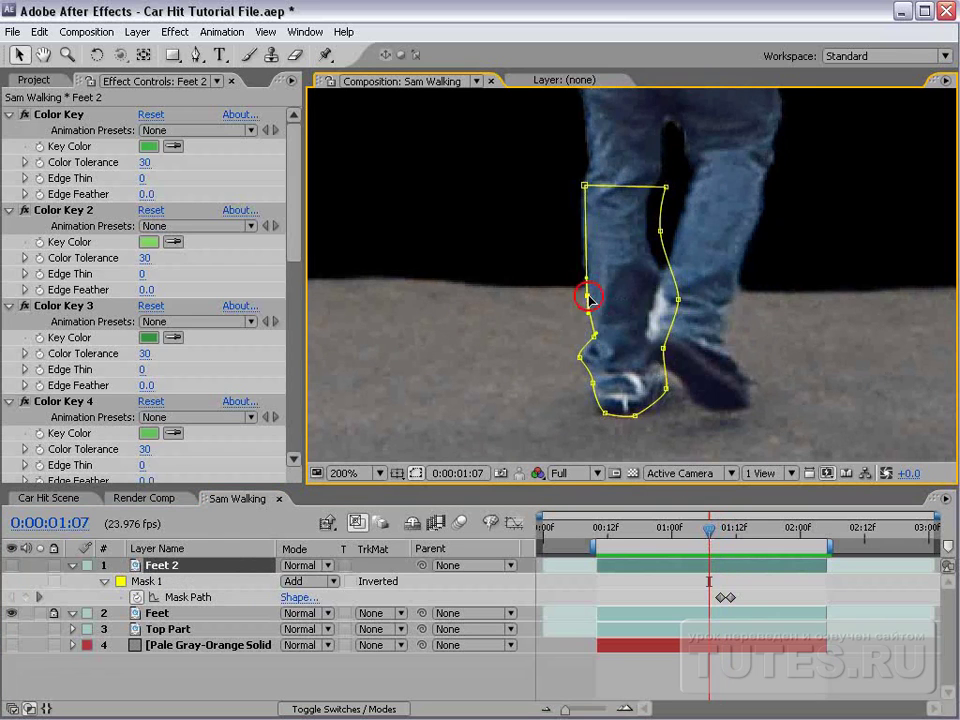
{"action": "left_click_drag", "start_coordinate": [677, 299], "coordinate": [669, 298]}
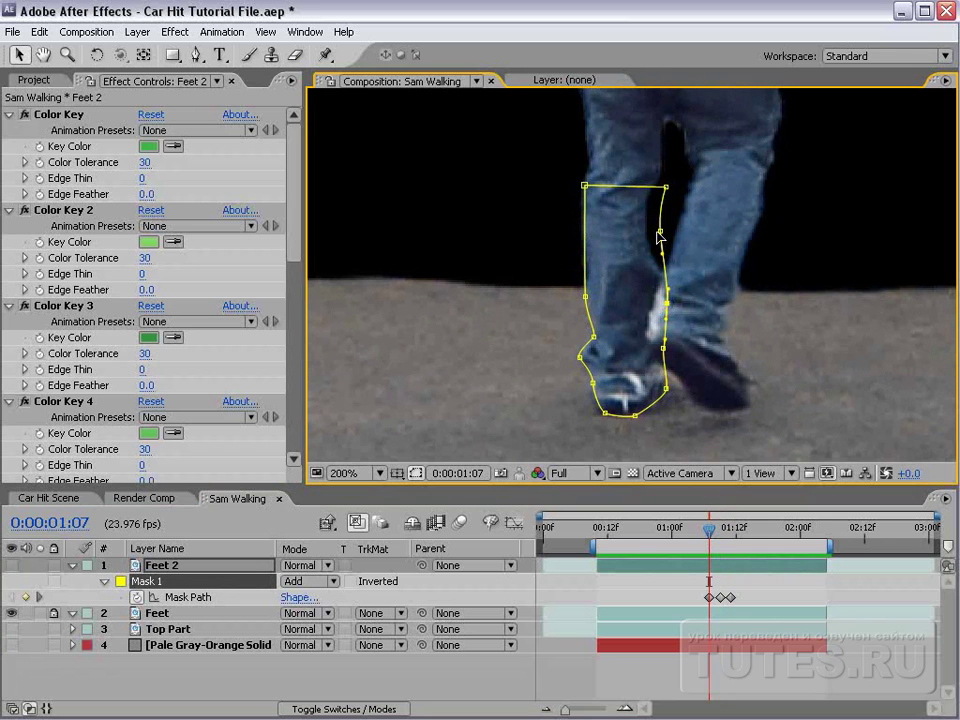
{"action": "left_click_drag", "start_coordinate": [660, 233], "coordinate": [651, 233]}
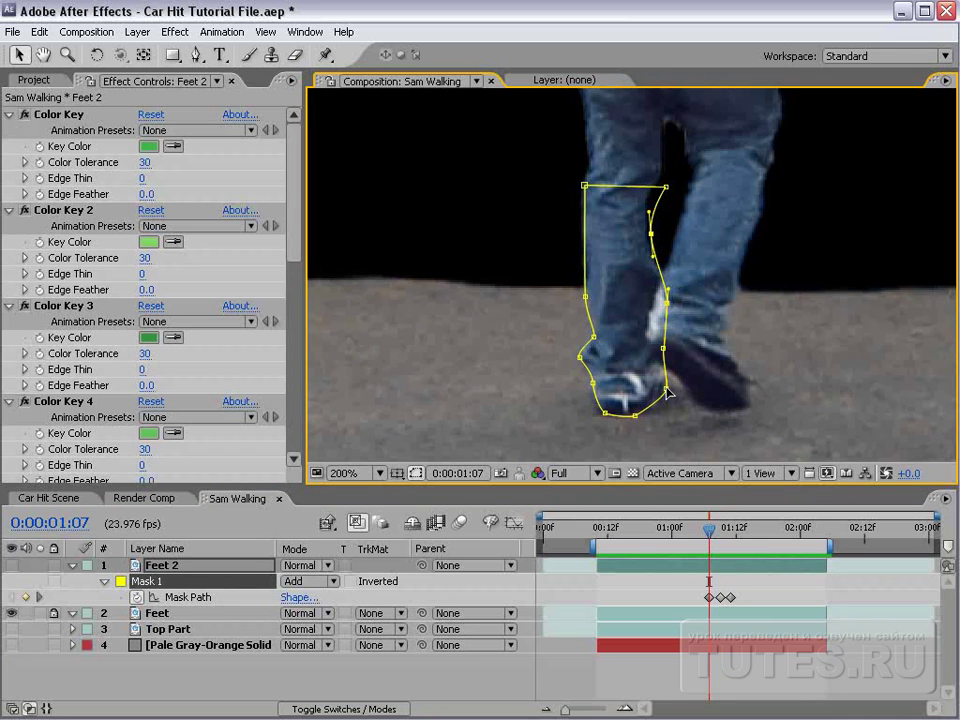
{"action": "left_click", "coordinate": [711, 537]}
At 0:00:01:05, tighten the right edge and ease left-side points outward, zooming to check.
{"action": "key", "text": "Page_Up"}
{"action": "key", "text": "Page_Up"}
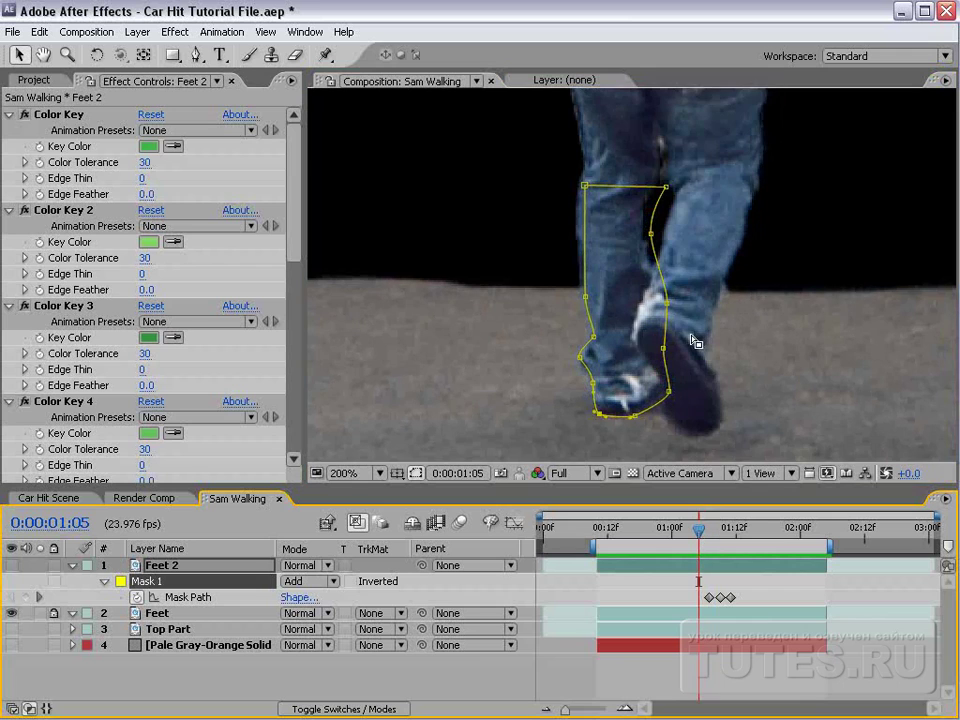
{"action": "left_click_drag", "start_coordinate": [666, 303], "coordinate": [661, 305]}
{"action": "left_click_drag", "start_coordinate": [651, 233], "coordinate": [647, 233]}
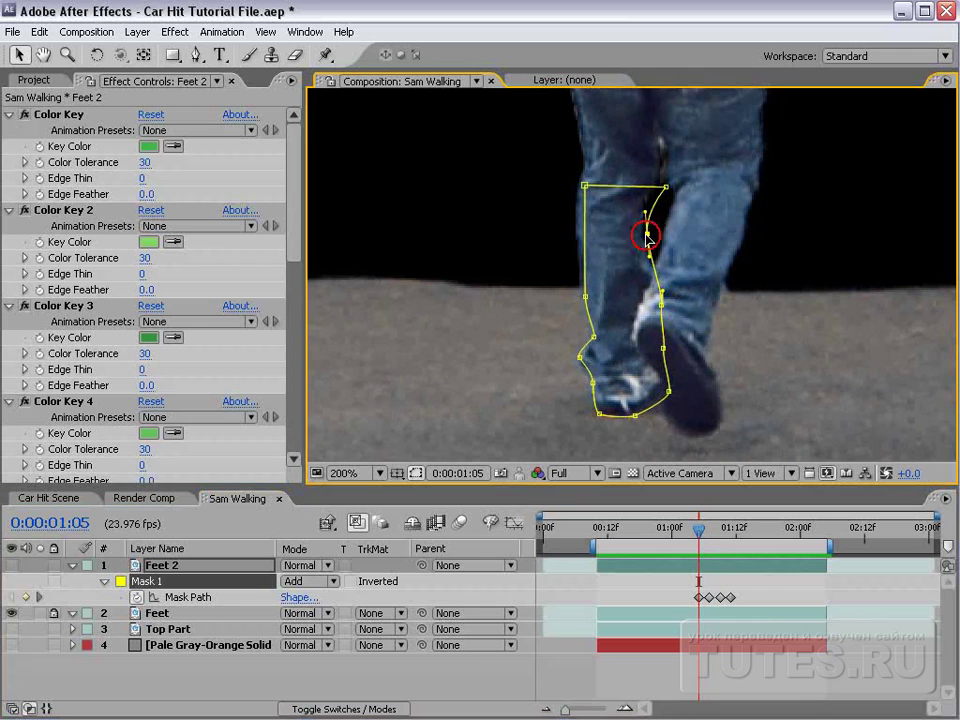
{"action": "left_click_drag", "start_coordinate": [587, 296], "coordinate": [582, 296]}
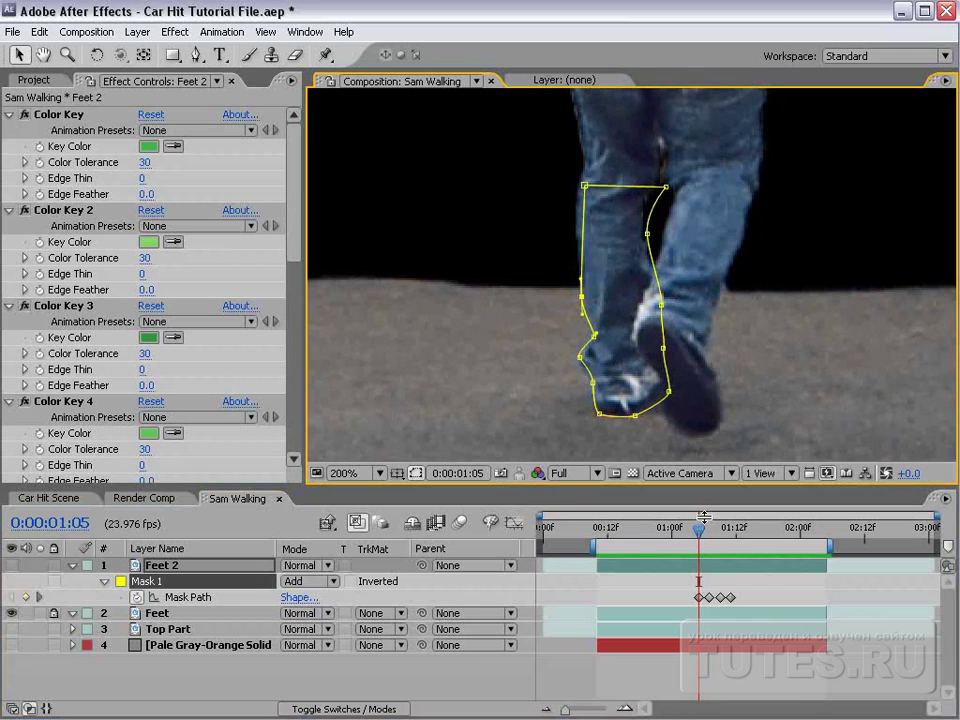
{"action": "left_click_drag", "start_coordinate": [582, 358], "coordinate": [578, 356]}
{"action": "scroll", "coordinate": [681, 339], "scroll_direction": "down", "scroll_amount": 1}
{"action": "scroll", "coordinate": [709, 208], "scroll_direction": "up", "scroll_amount": 3}
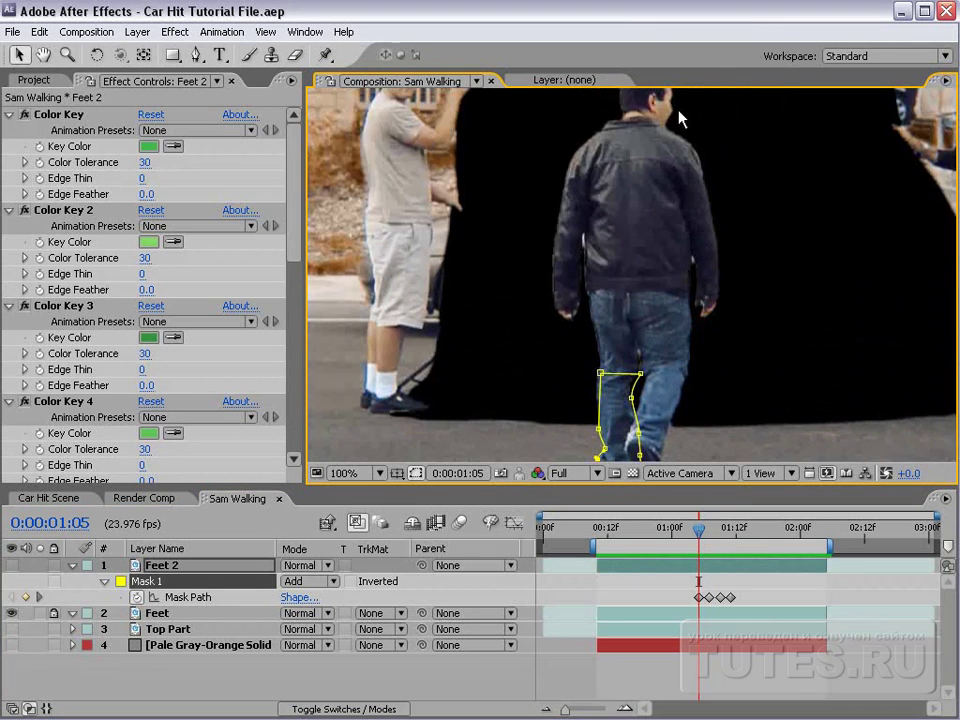
{"action": "scroll", "coordinate": [660, 189], "scroll_direction": "up", "scroll_amount": 1}
{"action": "scroll", "coordinate": [628, 294], "scroll_direction": "down", "scroll_amount": 2}
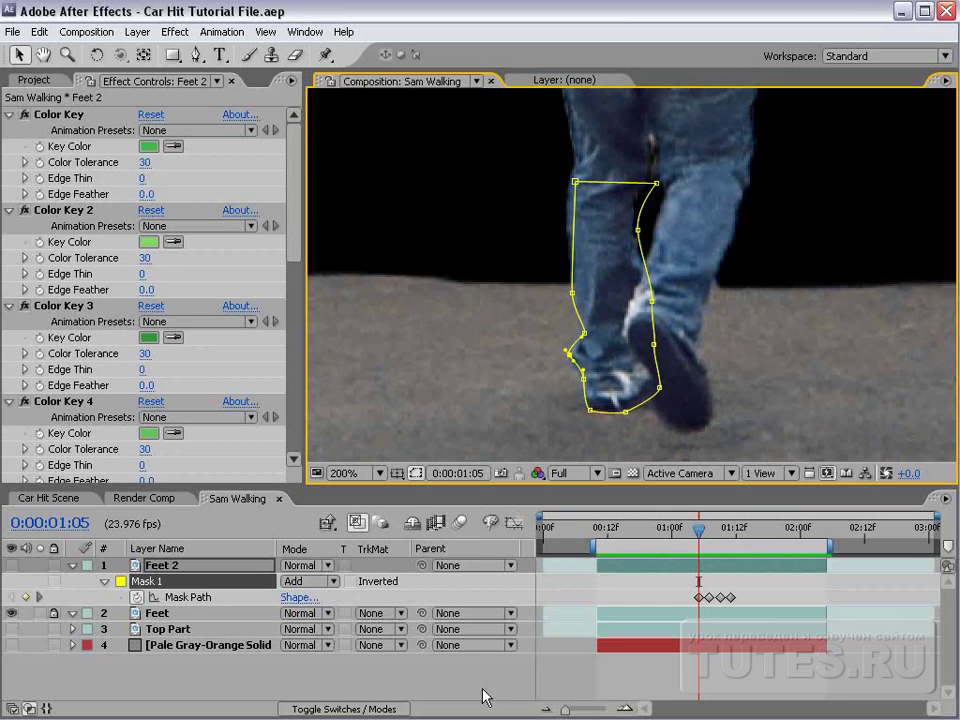
Draw a closed Pen-tool Mask 2 on Feet 2 tracing the right leg and shoe.
{"action": "left_click", "coordinate": [196, 56]}
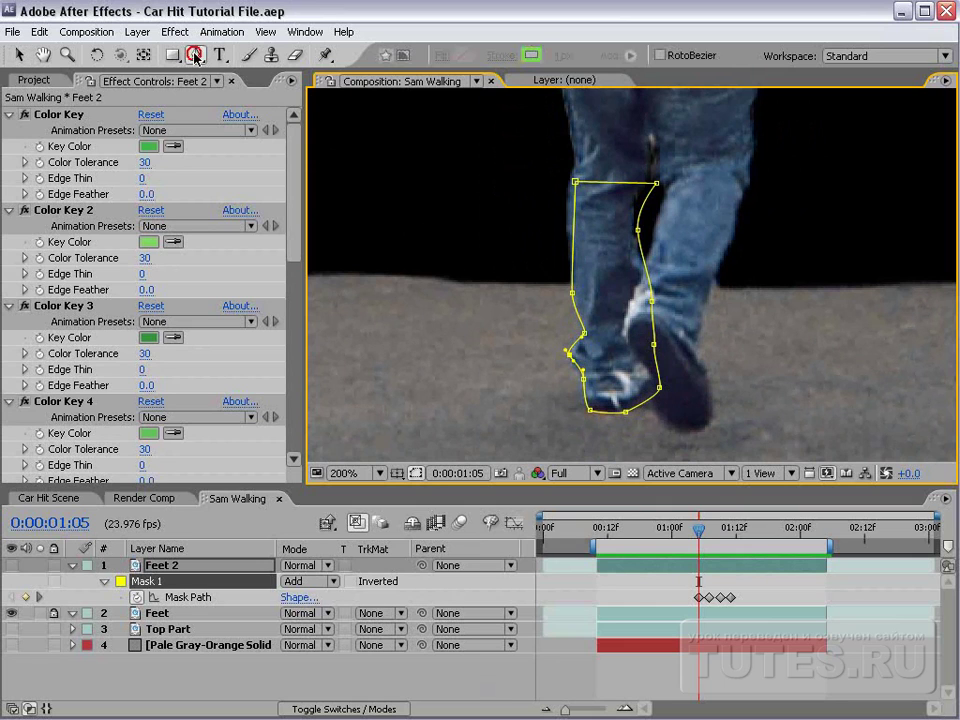
{"action": "left_click", "coordinate": [668, 189]}
{"action": "left_click", "coordinate": [648, 246]}
{"action": "left_click", "coordinate": [625, 318]}
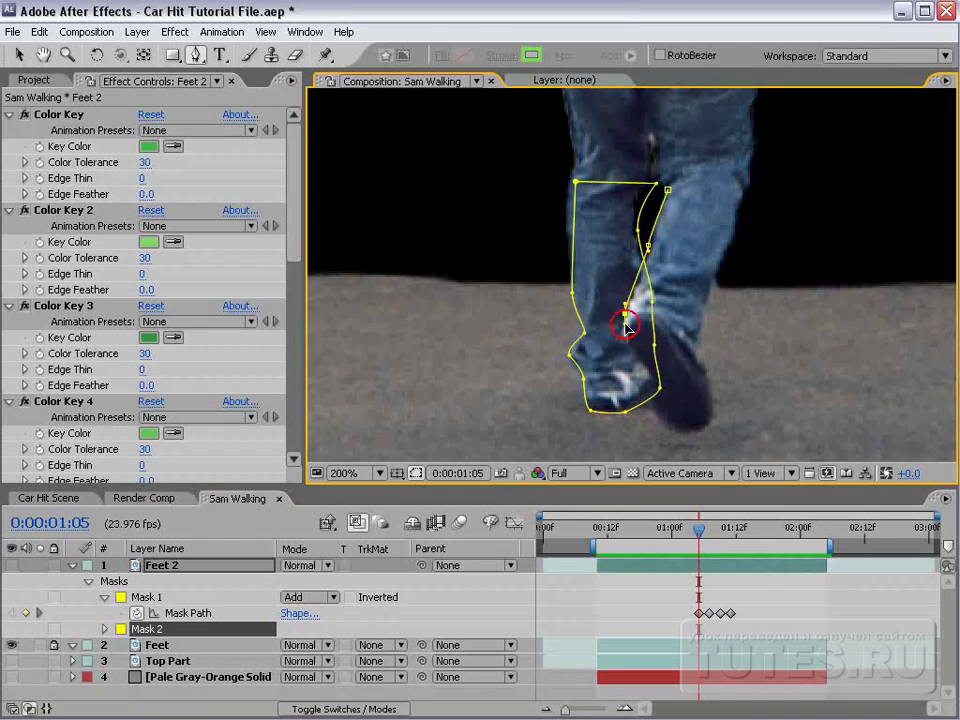
{"action": "left_click", "coordinate": [634, 357]}
{"action": "left_click", "coordinate": [641, 369]}
{"action": "left_click", "coordinate": [654, 411]}
{"action": "left_click", "coordinate": [671, 430]}
{"action": "left_click", "coordinate": [696, 432]}
{"action": "left_click", "coordinate": [708, 424]}
{"action": "left_click", "coordinate": [711, 391]}
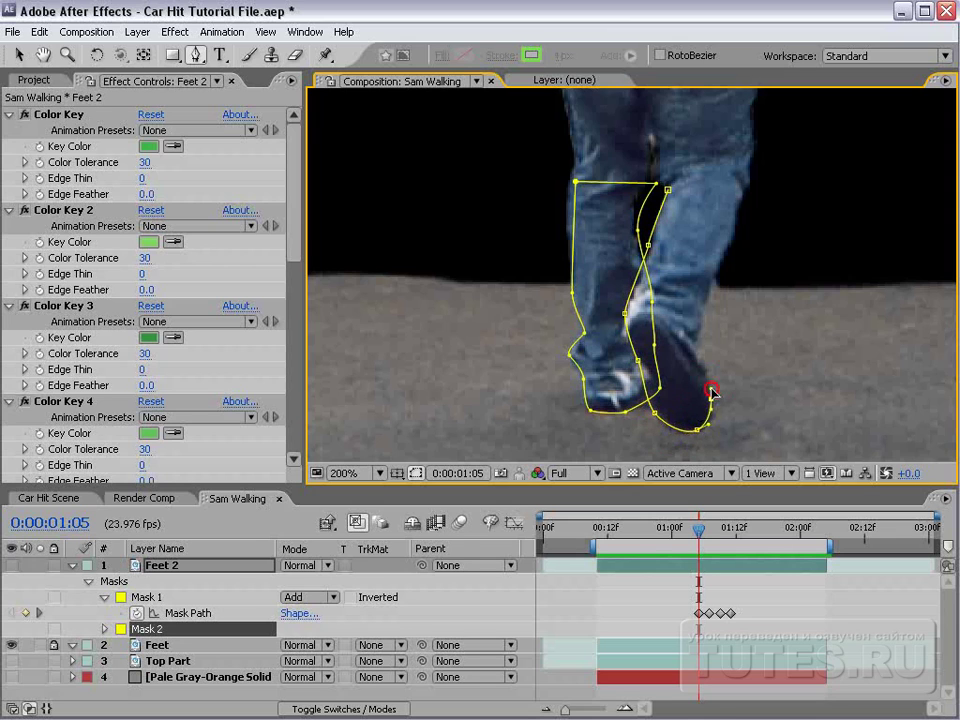
{"action": "left_click", "coordinate": [697, 345]}
{"action": "left_click", "coordinate": [707, 289]}
{"action": "left_click", "coordinate": [713, 282]}
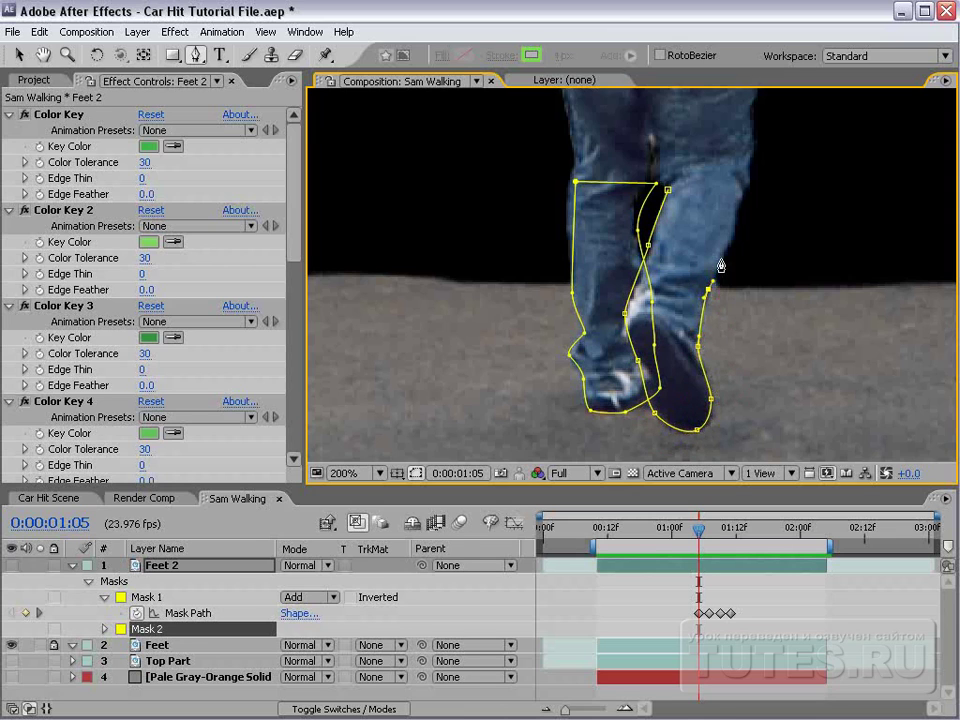
{"action": "left_click", "coordinate": [731, 245]}
{"action": "left_click", "coordinate": [738, 218]}
{"action": "left_click", "coordinate": [742, 200]}
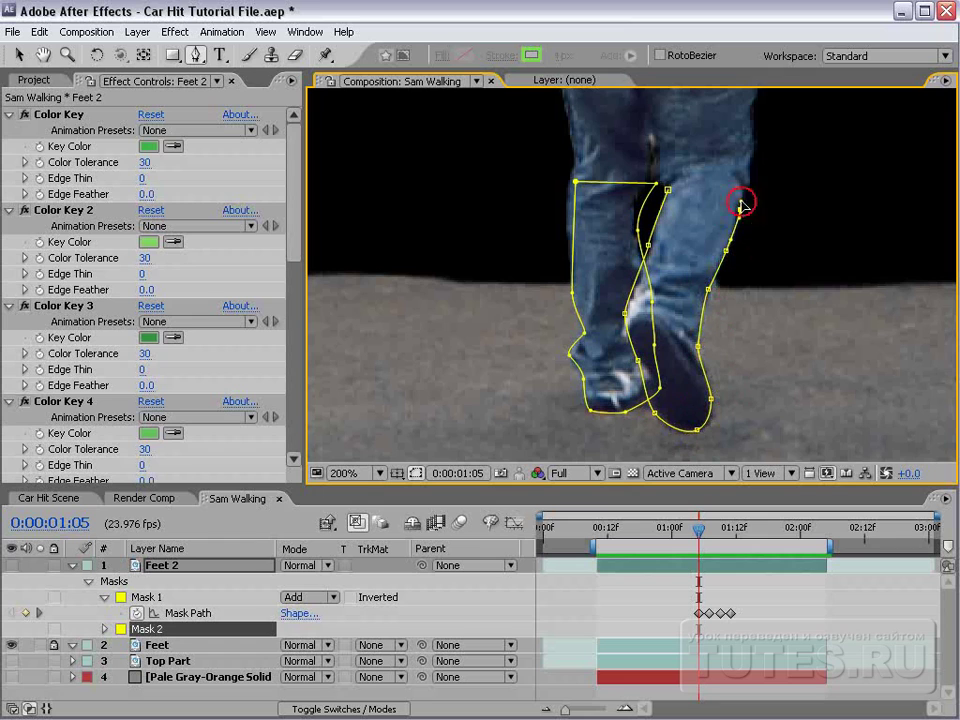
{"action": "left_click", "coordinate": [669, 191]}
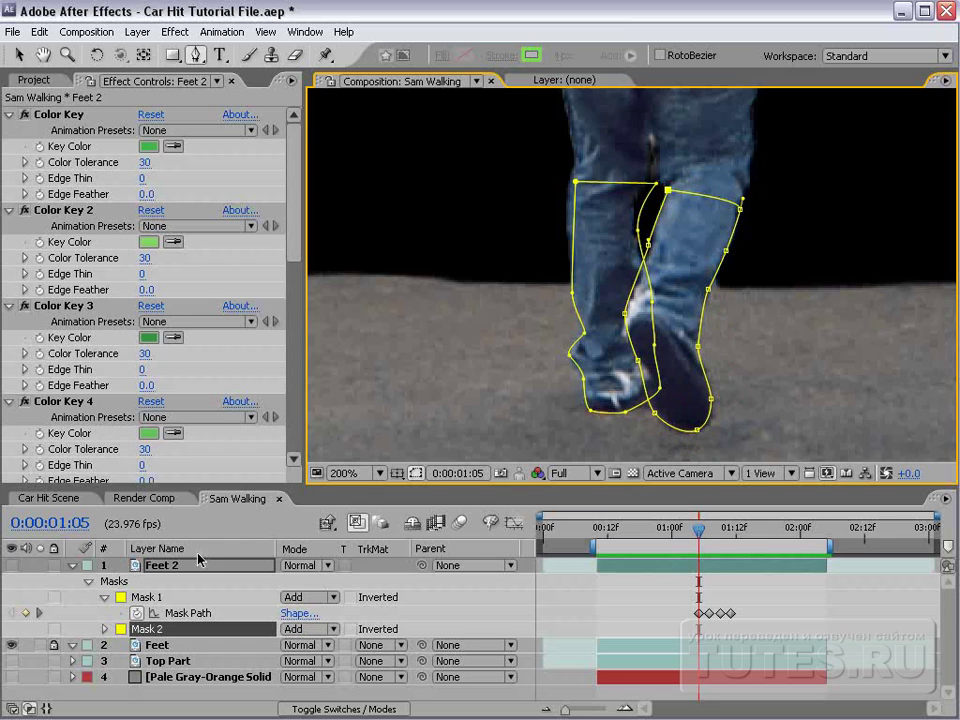
Keyframe Mask 2's path and refit its vertices to the leg and shoe at 0:00:01:07.
{"action": "key", "text": "m"}
{"action": "key", "text": "m"}
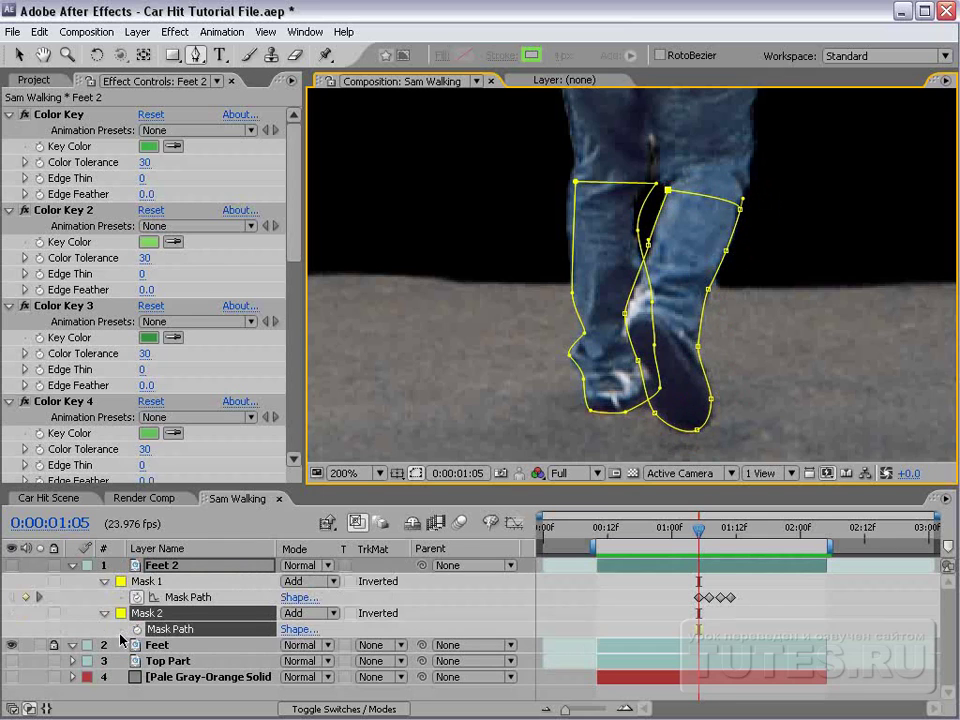
{"action": "left_click", "coordinate": [137, 629]}
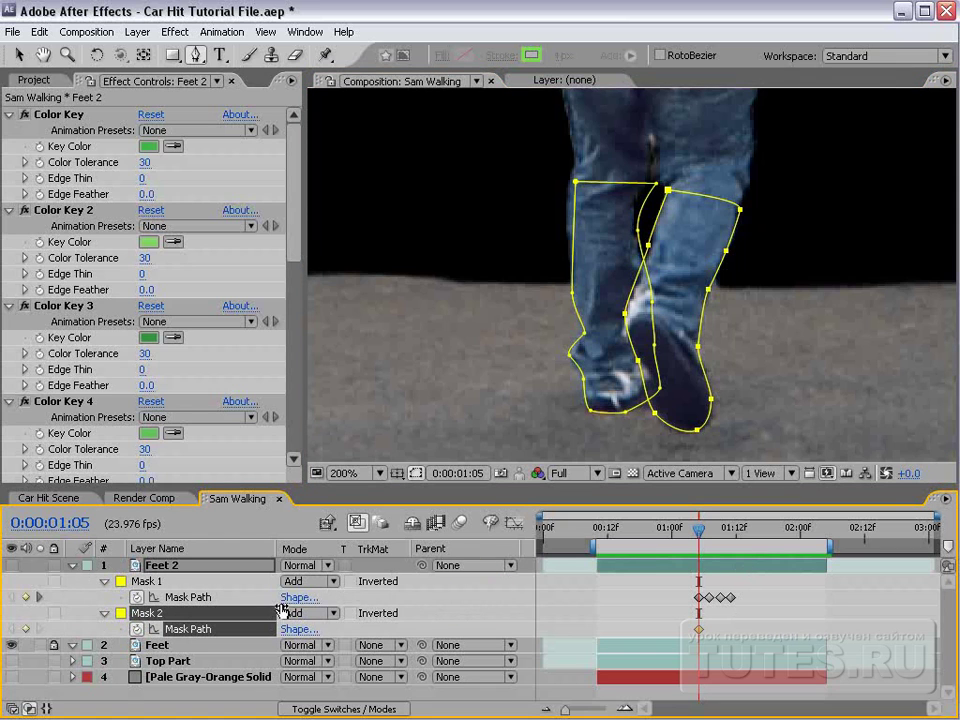
{"action": "key", "text": "Page_Down"}
{"action": "key", "text": "Page_Down"}
{"action": "key", "text": "v"}
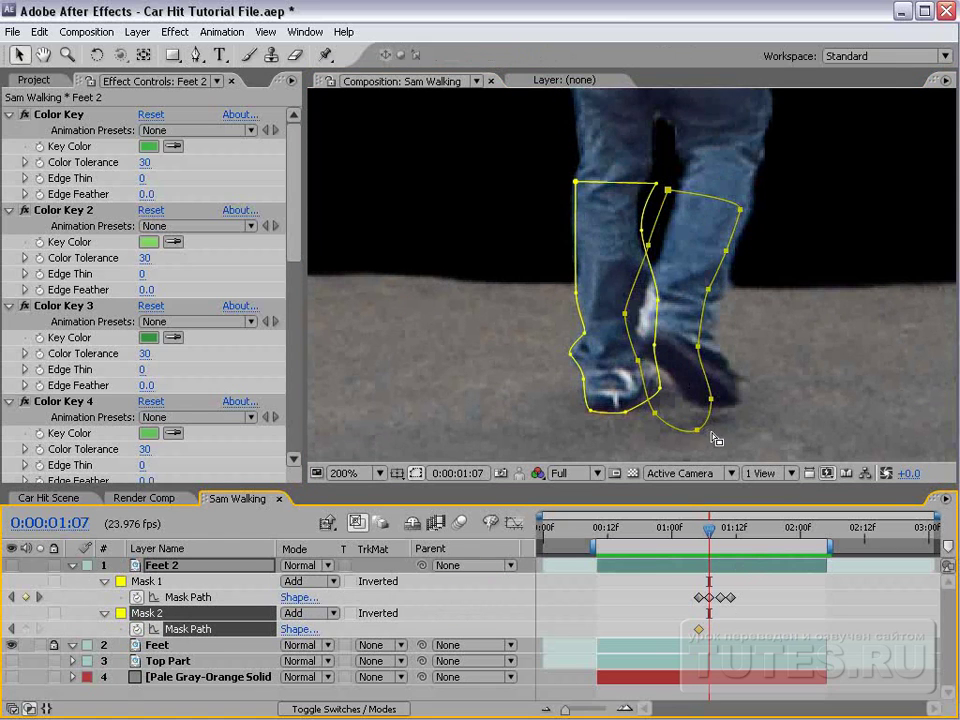
{"action": "mouse_move", "coordinate": [710, 398]}
{"action": "left_mouse_down"}
{"action": "mouse_move", "coordinate": [741, 370]}
{"action": "mouse_move", "coordinate": [717, 340]}
{"action": "left_mouse_up"}
{"action": "mouse_move", "coordinate": [710, 290]}
{"action": "left_mouse_down"}
{"action": "mouse_move", "coordinate": [728, 294]}
{"action": "mouse_move", "coordinate": [736, 248]}
{"action": "left_mouse_up"}
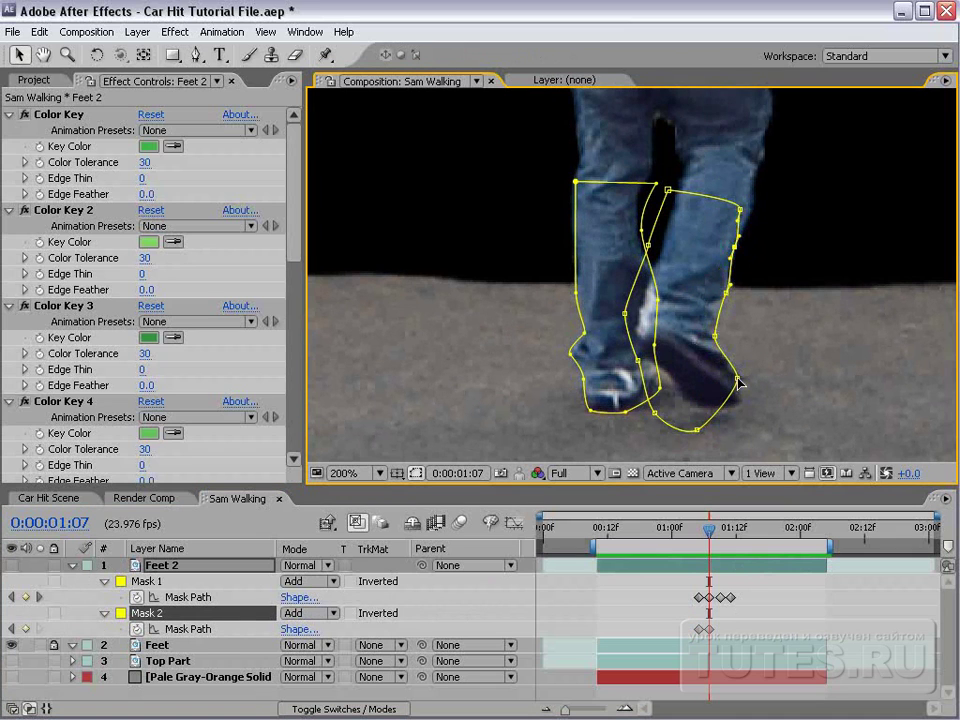
{"action": "left_click_drag", "start_coordinate": [698, 431], "coordinate": [737, 403]}
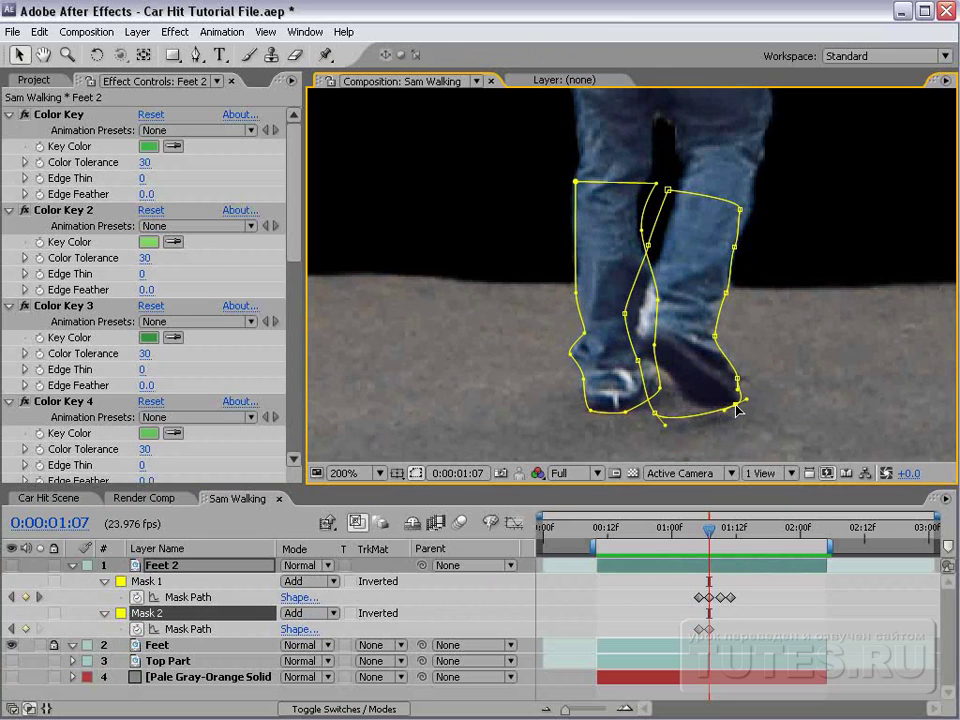
{"action": "left_click_drag", "start_coordinate": [664, 423], "coordinate": [683, 398]}
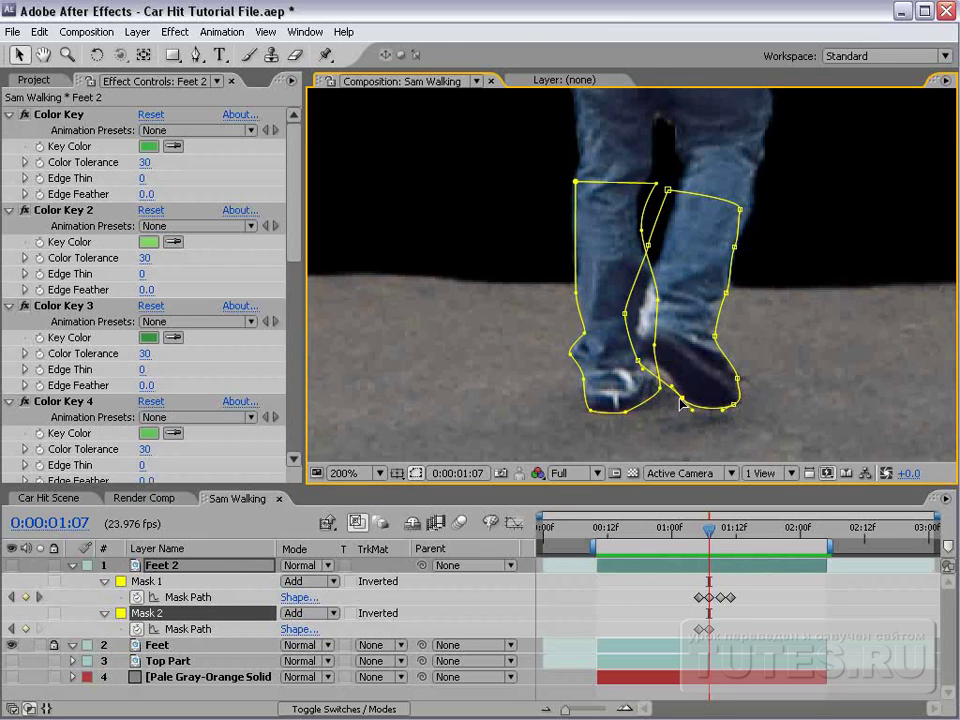
{"action": "mouse_move", "coordinate": [641, 362]}
{"action": "left_mouse_down"}
{"action": "mouse_move", "coordinate": [647, 345]}
{"action": "mouse_move", "coordinate": [638, 334]}
{"action": "left_mouse_up"}
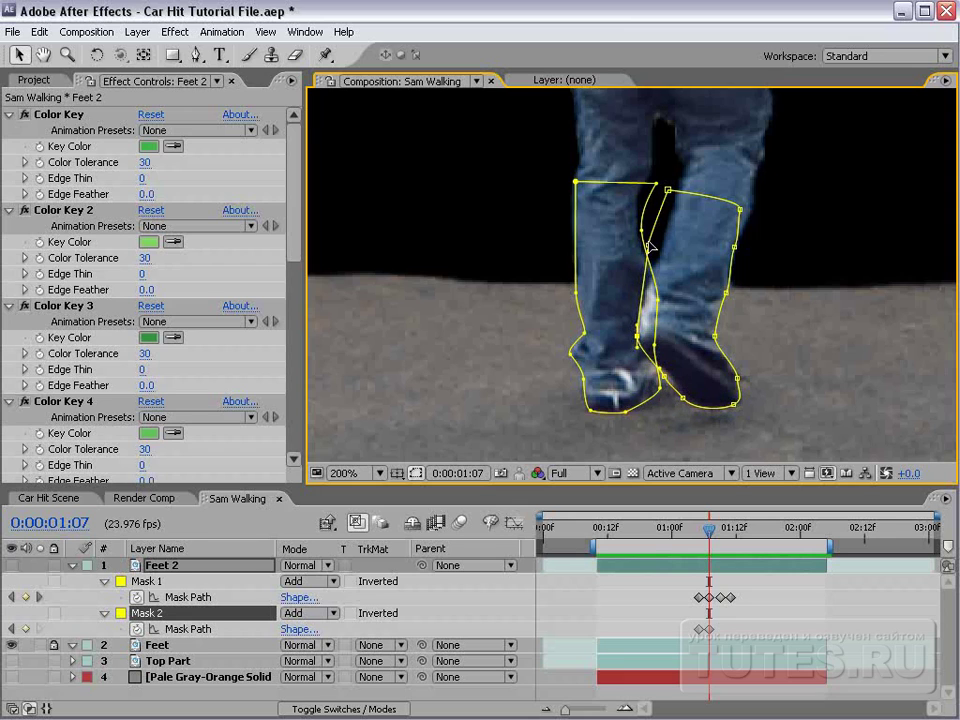
{"action": "left_click_drag", "start_coordinate": [648, 244], "coordinate": [655, 255]}
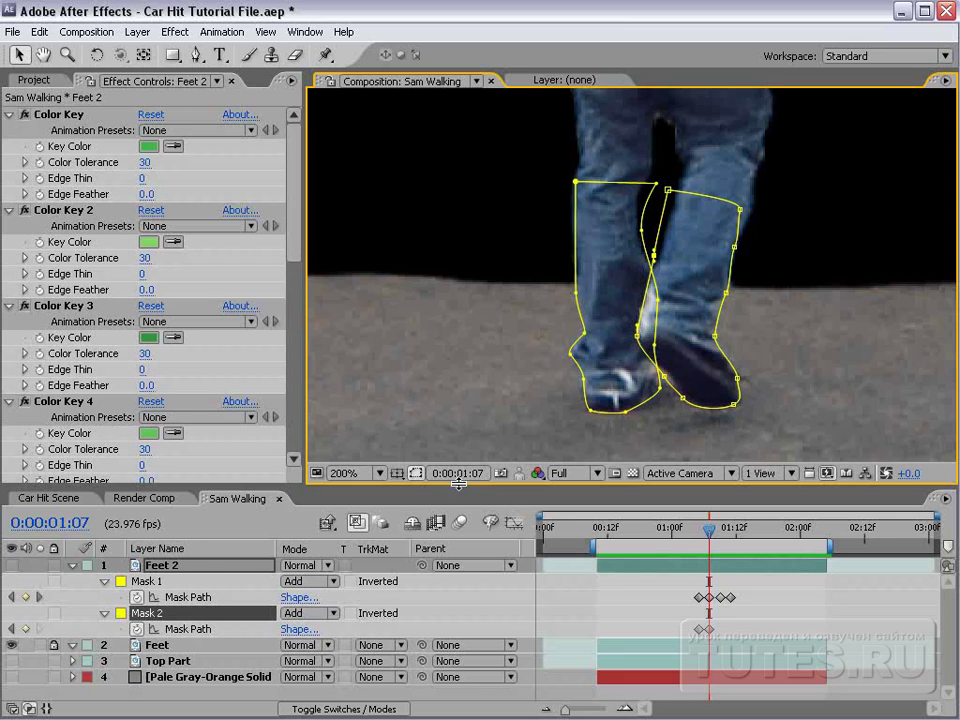
Change Mask 2's colour to red.
{"action": "left_click", "coordinate": [121, 613]}
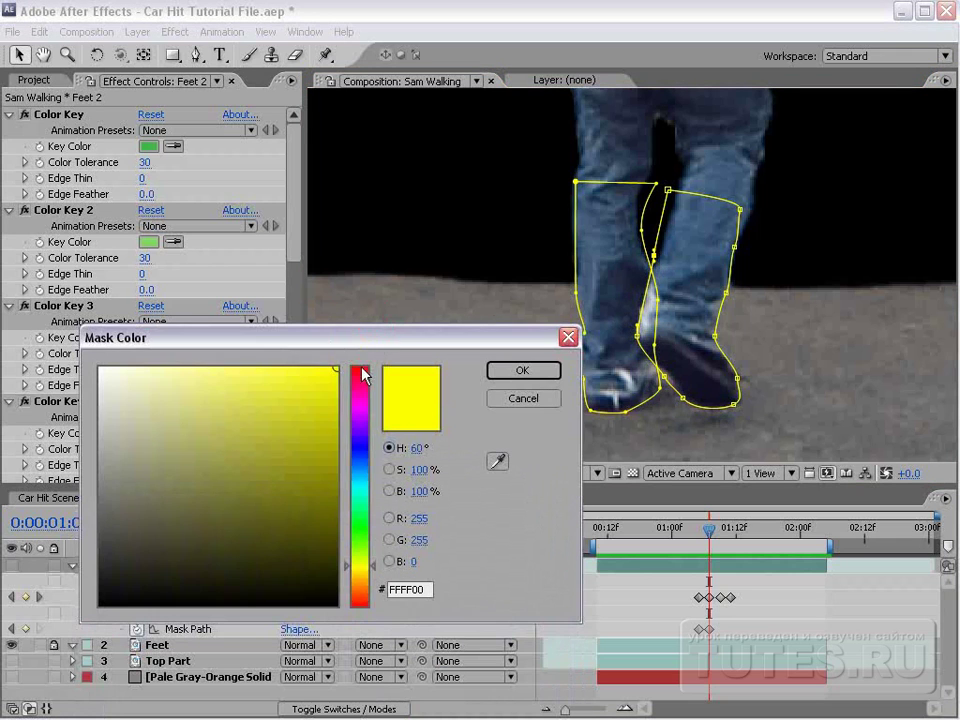
{"action": "left_click", "coordinate": [359, 368]}
{"action": "left_click", "coordinate": [525, 370]}
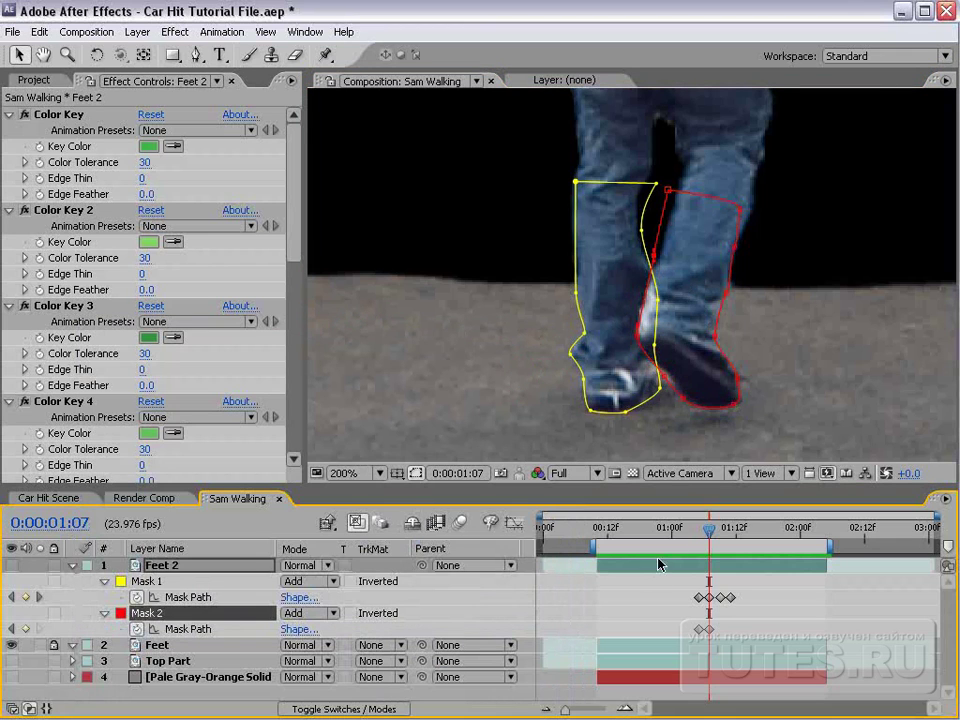
Lock both Feet 2 masks, save the project, and review them at 0:00:00:14.
{"action": "left_click", "coordinate": [669, 336]}
{"action": "left_click", "coordinate": [653, 567]}
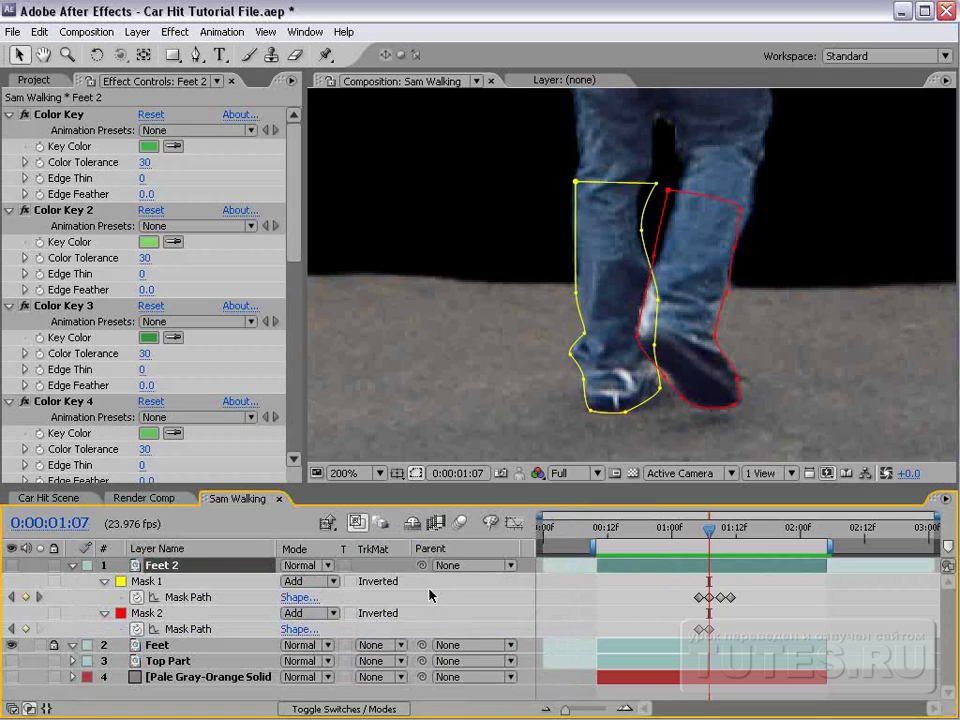
{"action": "left_click", "coordinate": [53, 581]}
{"action": "left_click", "coordinate": [137, 31]}
{"action": "left_click", "coordinate": [166, 132]}
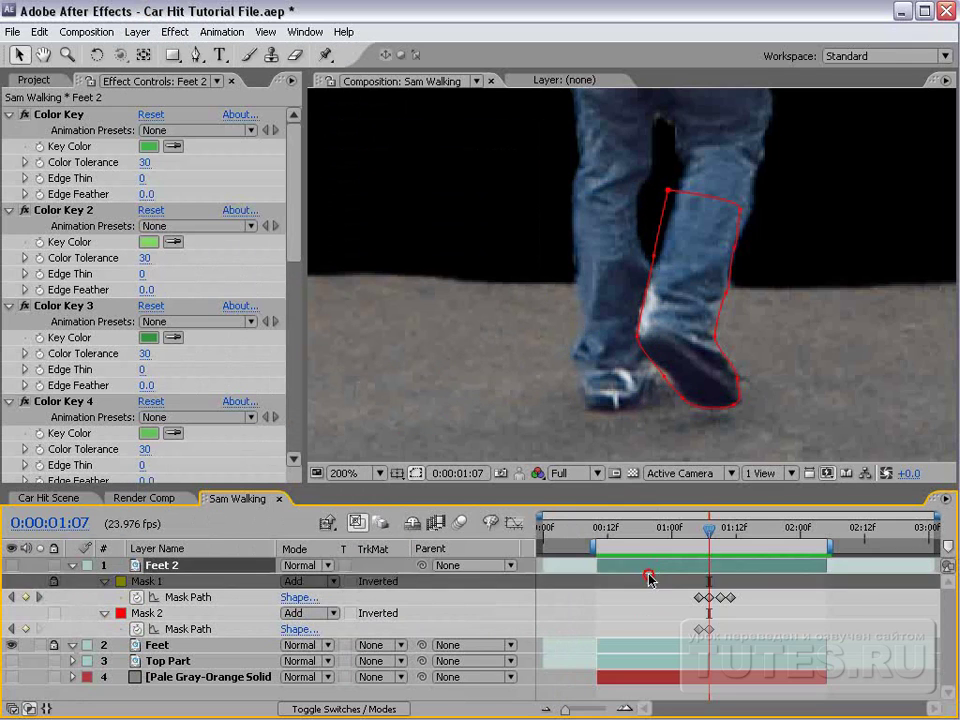
{"action": "left_click", "coordinate": [146, 613]}
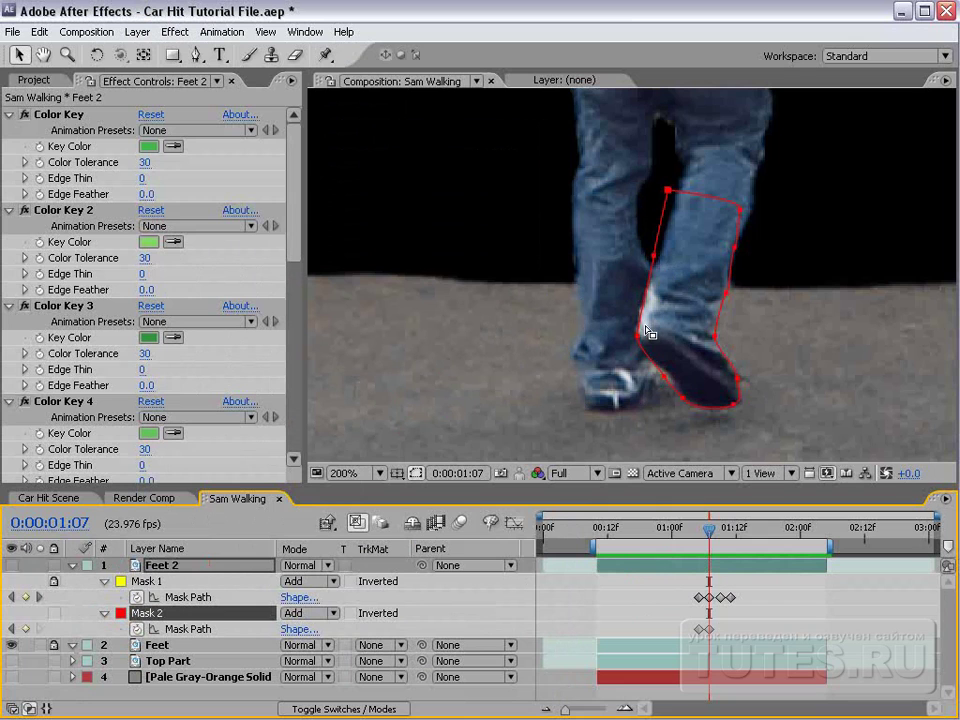
{"action": "left_click", "coordinate": [55, 614]}
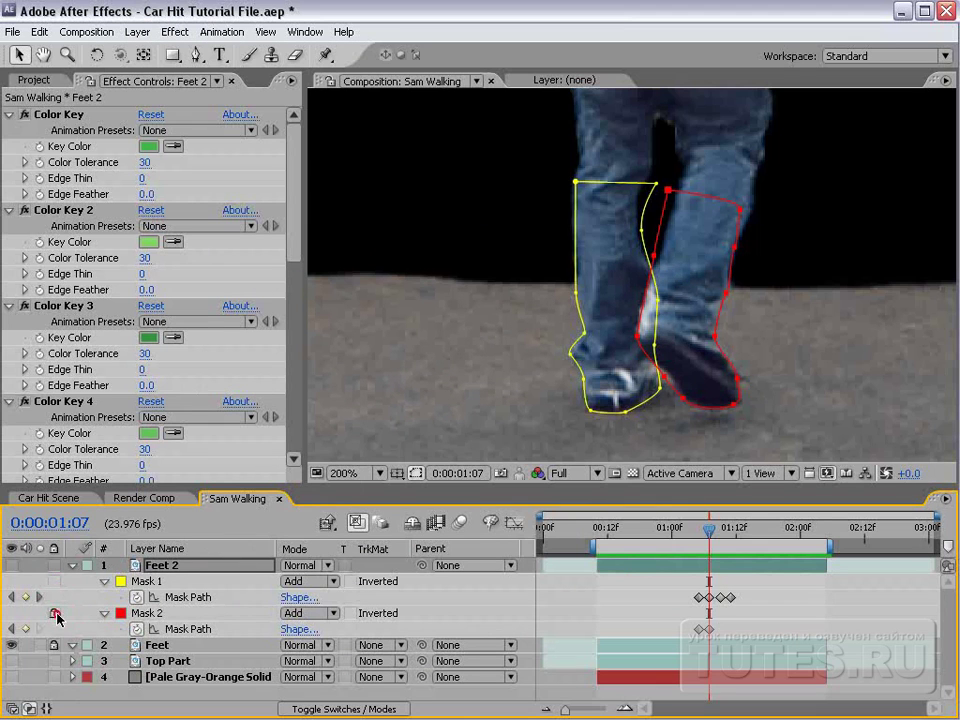
{"action": "key", "text": "ctrl+z"}
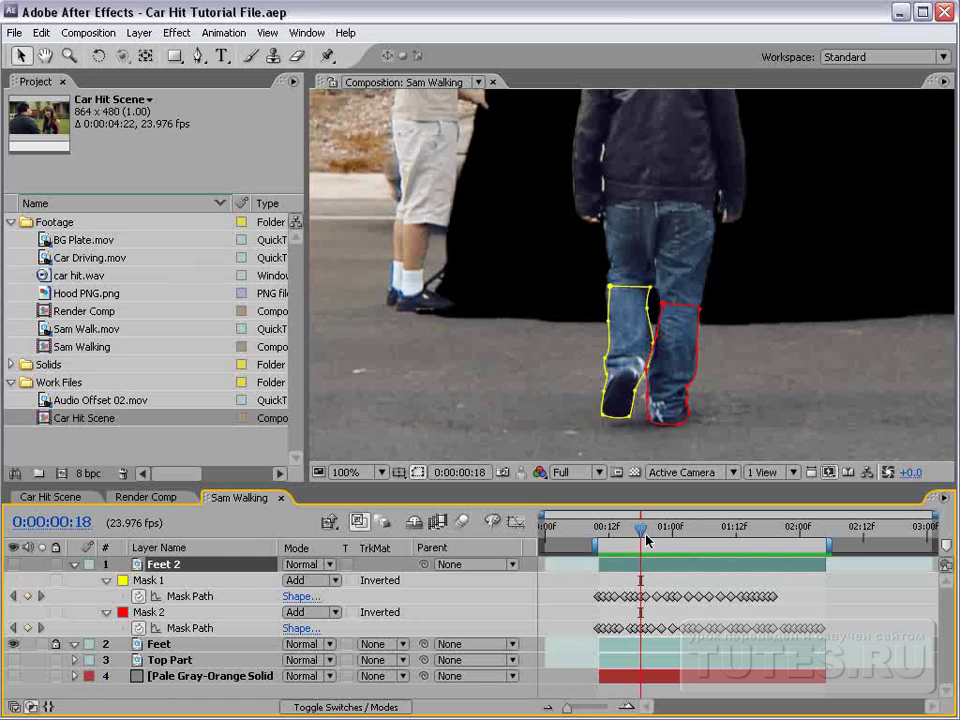
{"action": "mouse_move", "coordinate": [638, 535]}
{"action": "left_mouse_down"}
{"action": "mouse_move", "coordinate": [619, 535]}
{"action": "mouse_move", "coordinate": [720, 529]}
{"action": "left_mouse_up"}
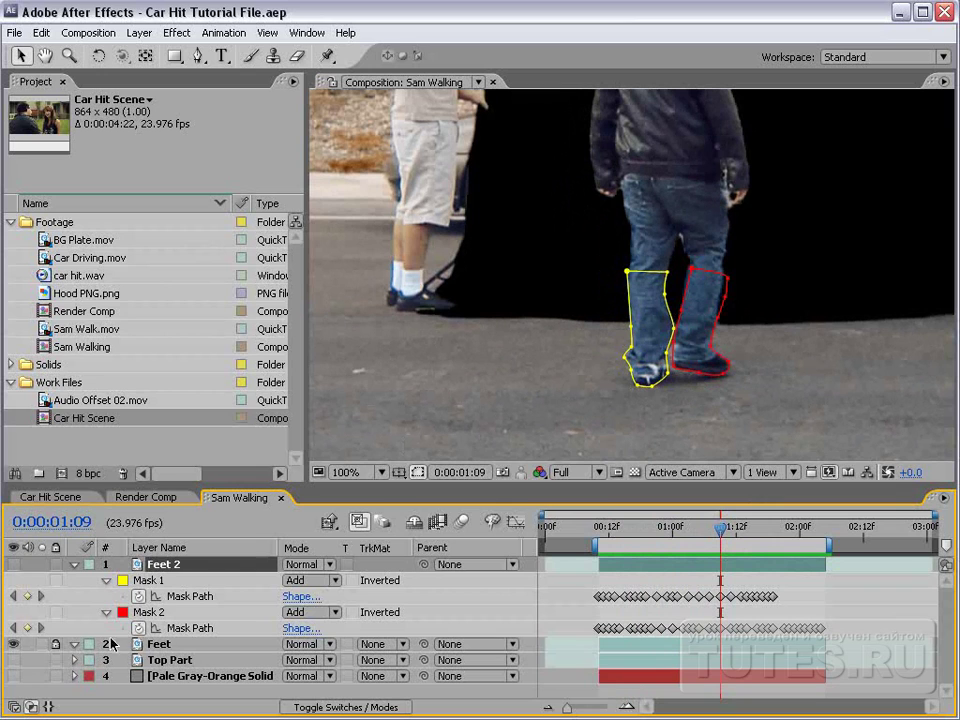
Delete the original Feet layer and make Feet 2 visible.
{"action": "left_click", "coordinate": [159, 645]}
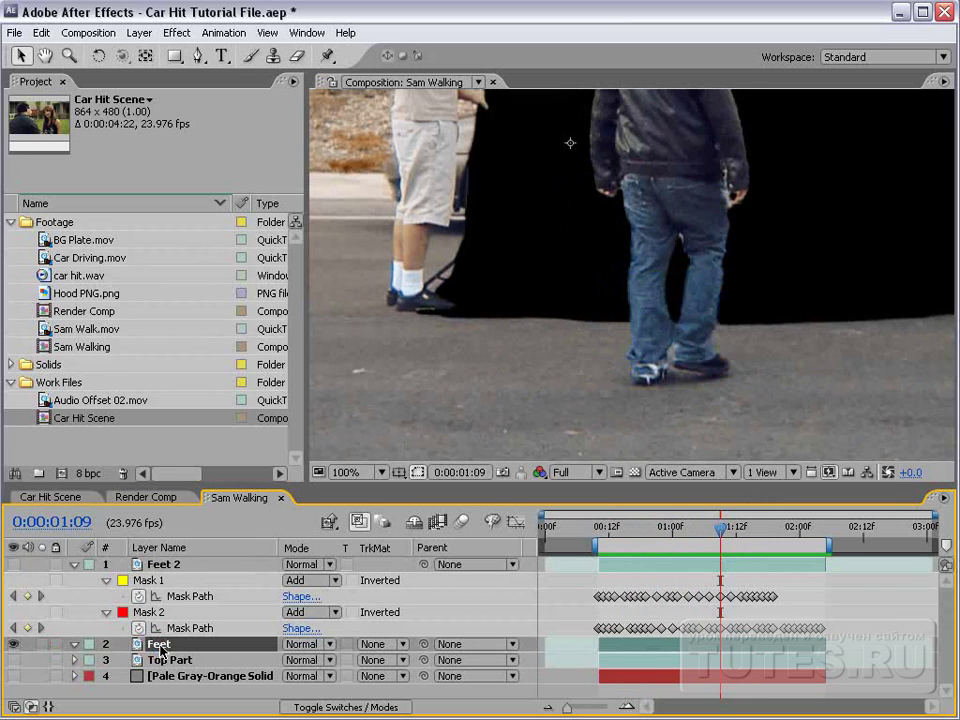
{"action": "key", "text": "Delete"}
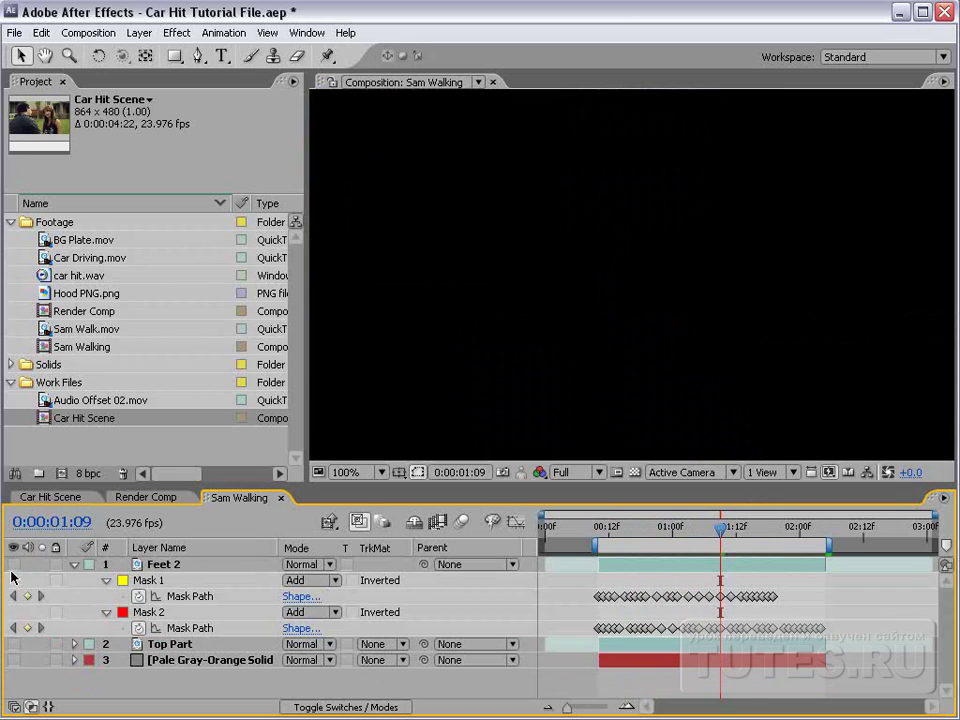
{"action": "left_click", "coordinate": [13, 564]}
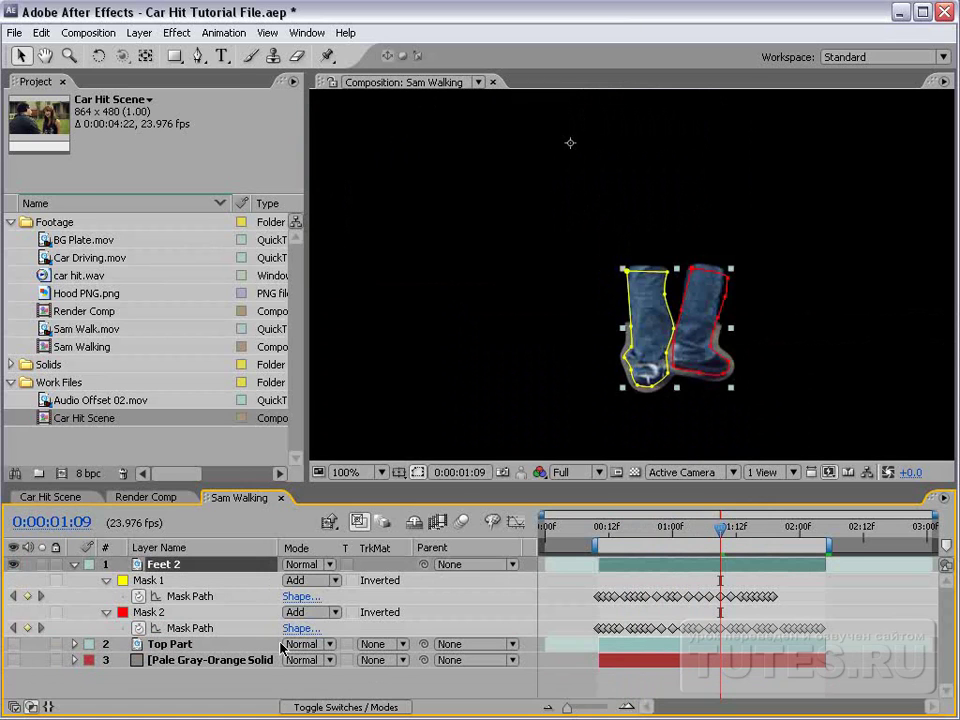
{"action": "key", "text": "F3"}
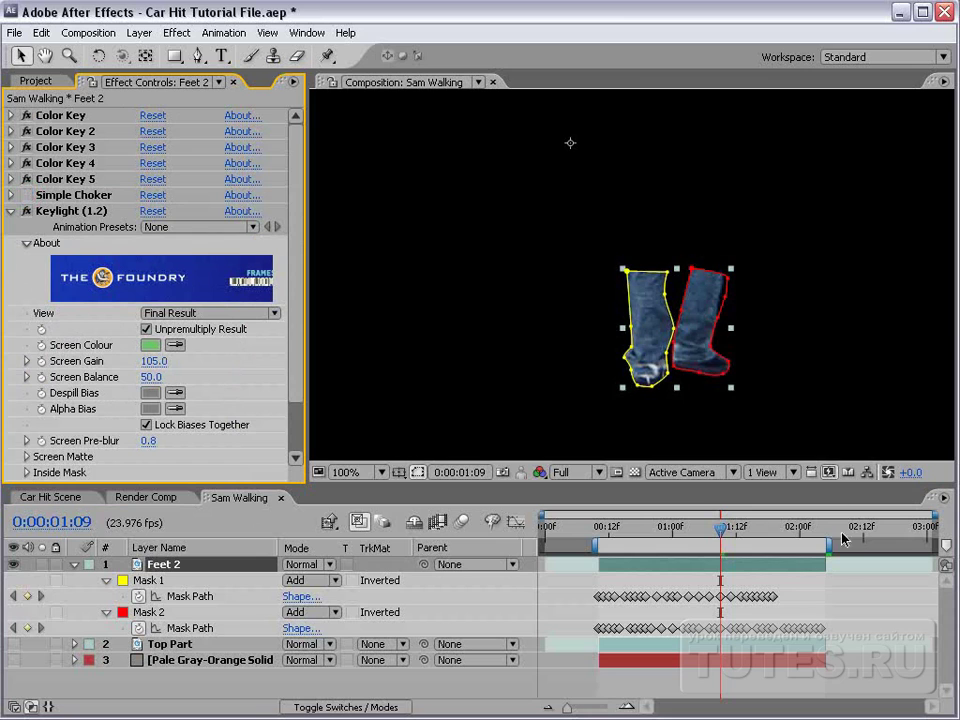
{"action": "key", "text": "space"}
{"action": "scroll", "coordinate": [692, 376], "scroll_direction": "up", "scroll_amount": 1}
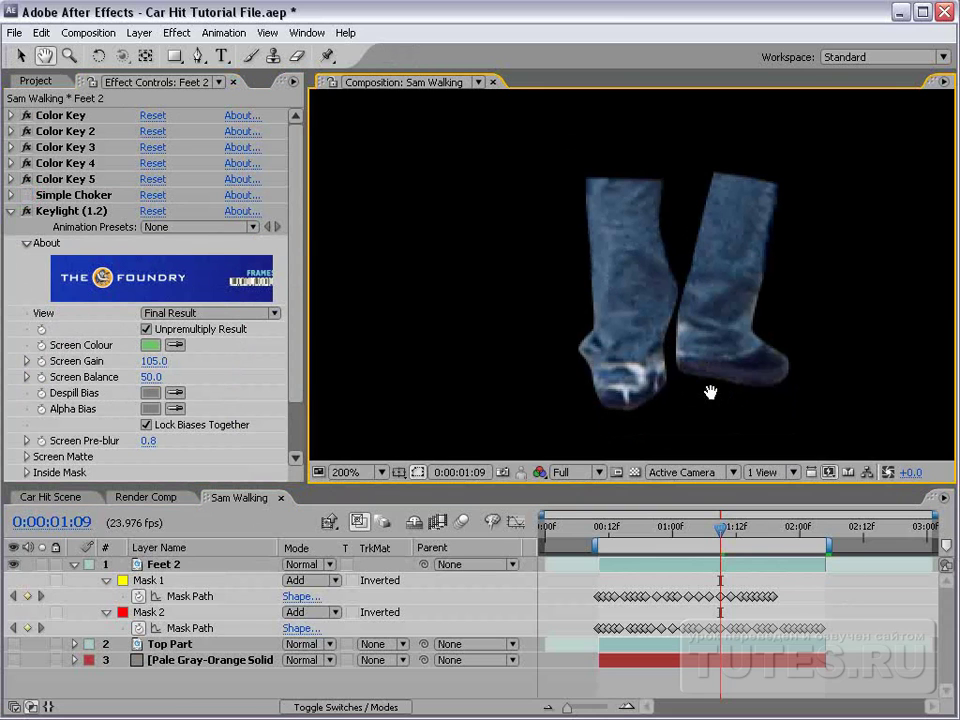
Set the feather of Feet 2's Mask 1 and Mask 2 to 0.5 pixels.
{"action": "left_click", "coordinate": [178, 570]}
{"action": "key", "text": "f"}
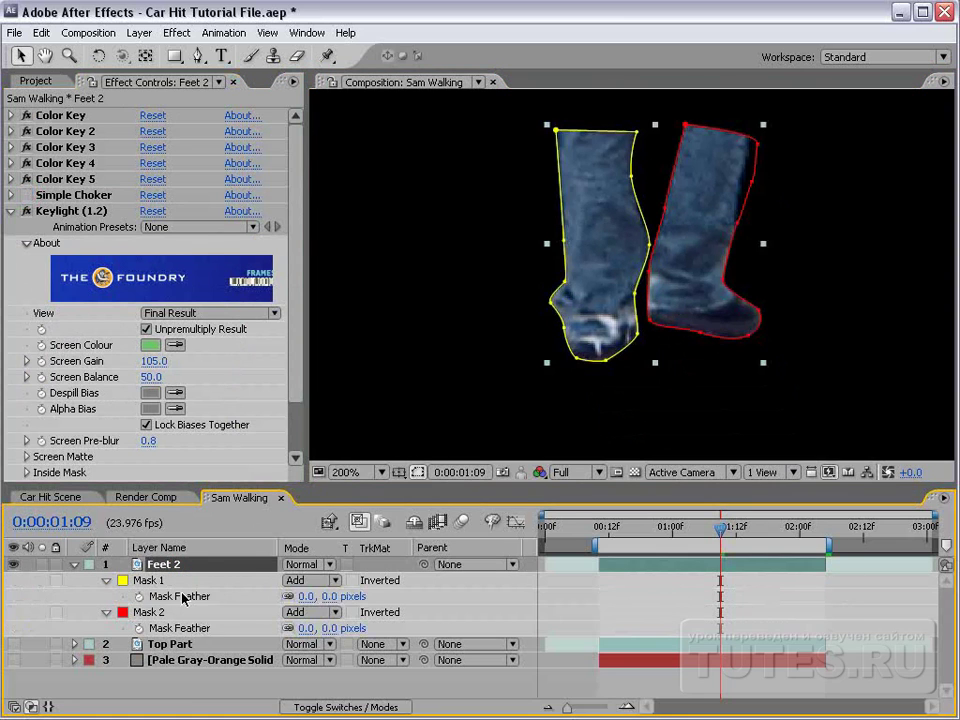
{"action": "left_click", "coordinate": [330, 596]}
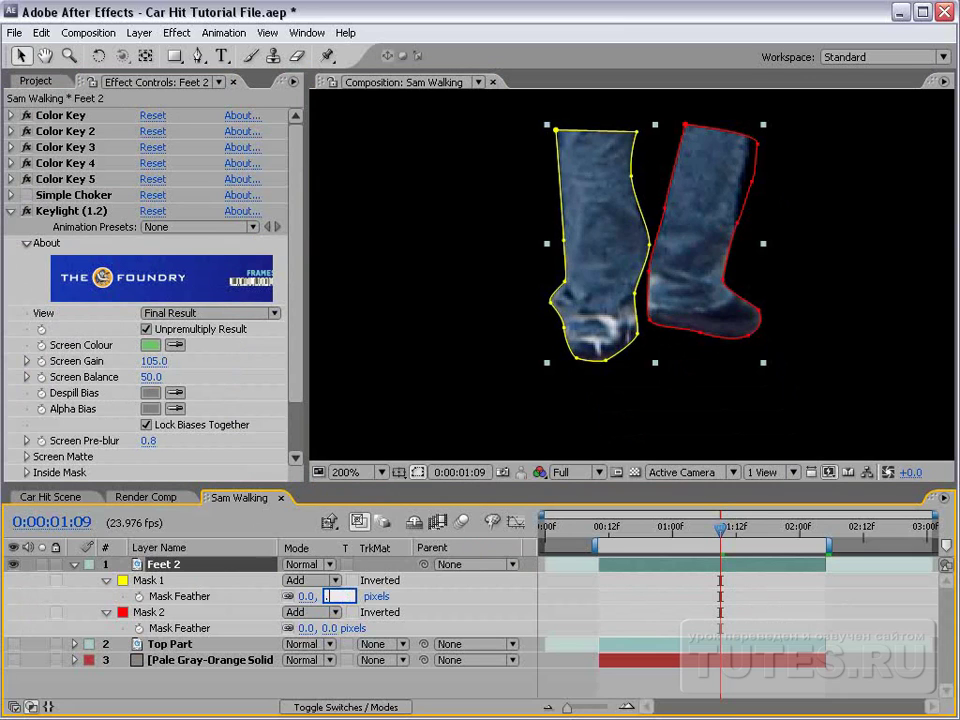
{"action": "type", "text": "5"}
{"action": "key", "text": "Return"}
{"action": "left_click", "coordinate": [336, 628]}
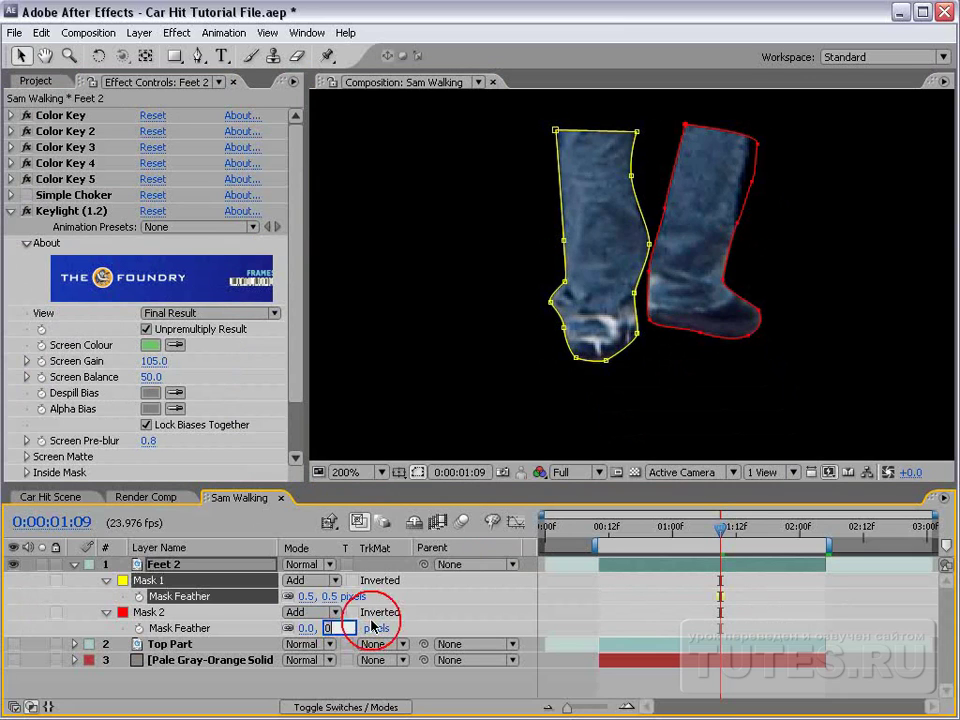
{"action": "type", "text": ".5"}
{"action": "key", "text": "Return"}
{"action": "left_click", "coordinate": [589, 611]}
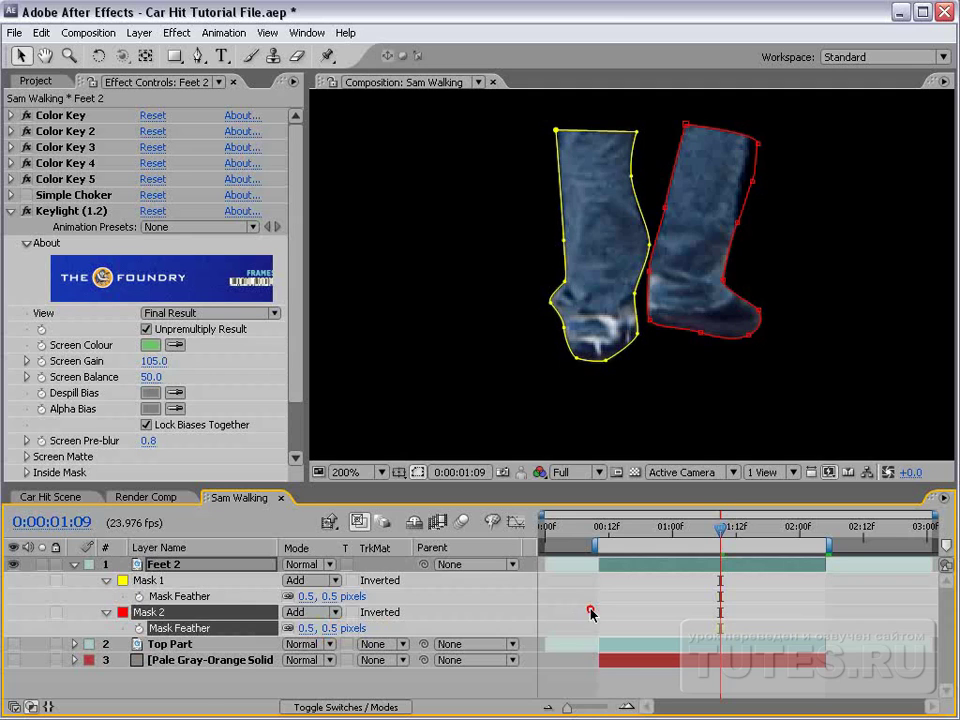
{"action": "left_click", "coordinate": [74, 564]}
Turn on the Top Part layer and check the composite at several frames of the walk.
{"action": "left_click", "coordinate": [171, 579]}
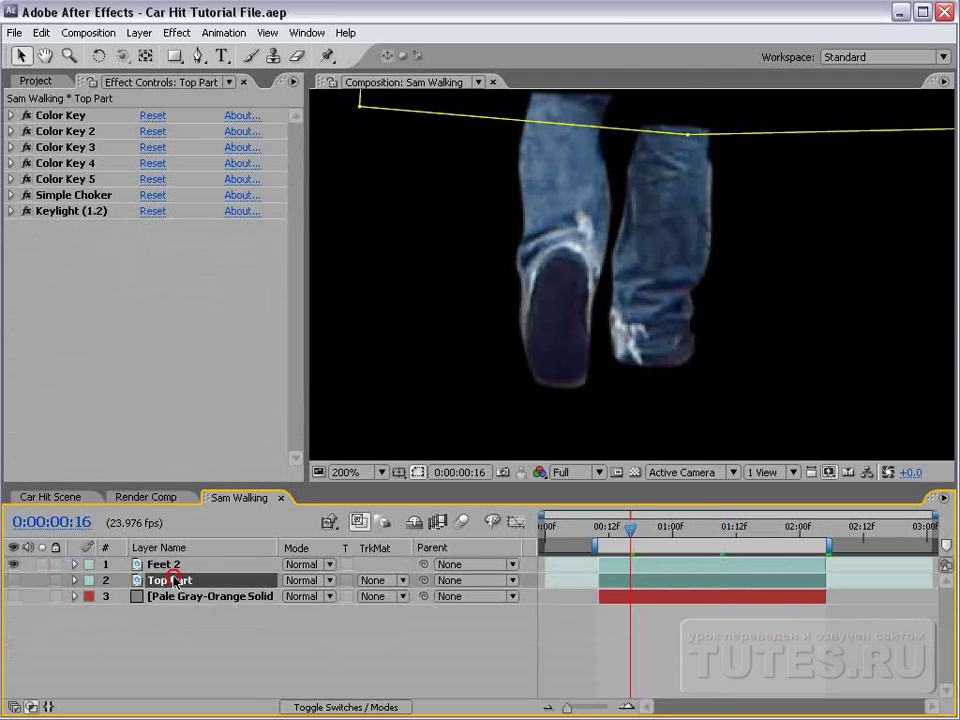
{"action": "left_click", "coordinate": [13, 580]}
{"action": "key", "text": "h"}
{"action": "left_click_drag", "start_coordinate": [629, 185], "coordinate": [628, 324]}
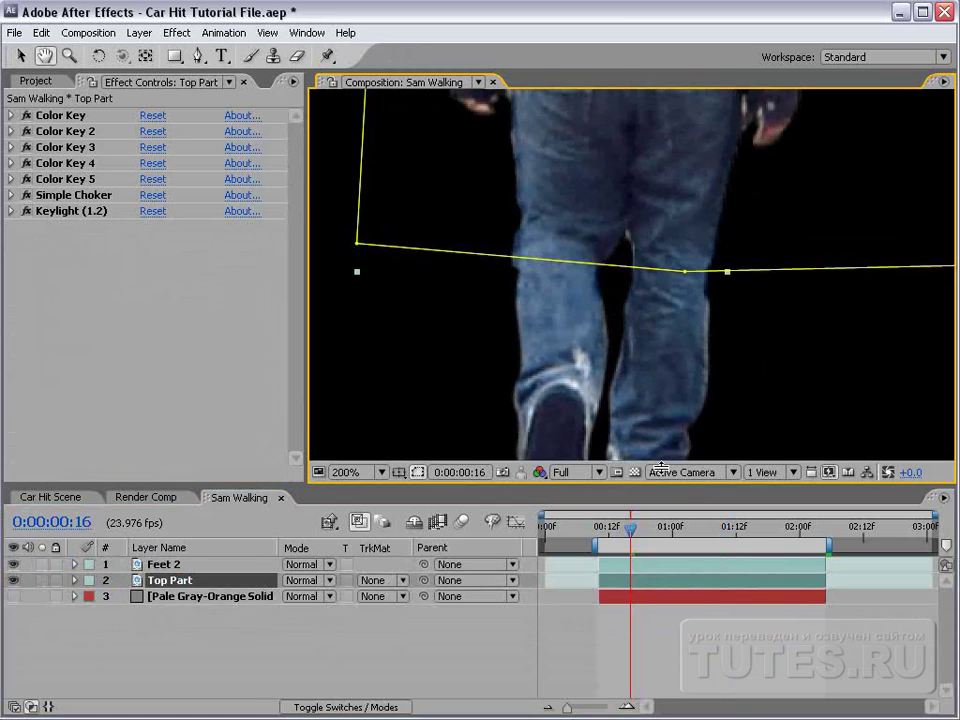
{"action": "key", "text": "v"}
{"action": "left_click_drag", "start_coordinate": [628, 532], "coordinate": [686, 519]}
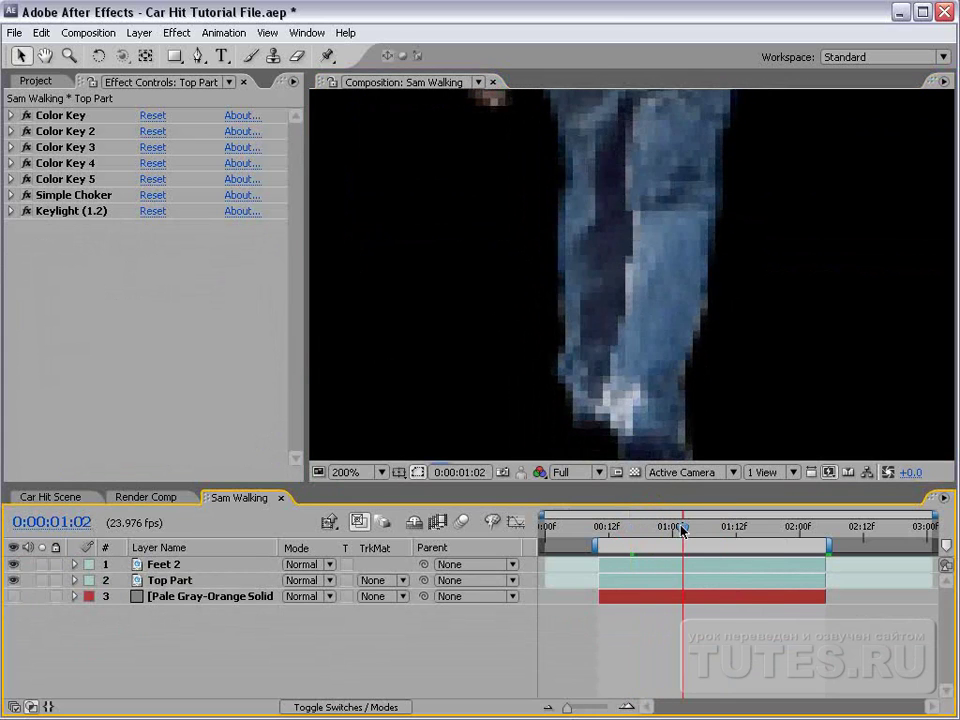
{"action": "scroll", "coordinate": [615, 235], "scroll_direction": "down", "scroll_amount": 1}
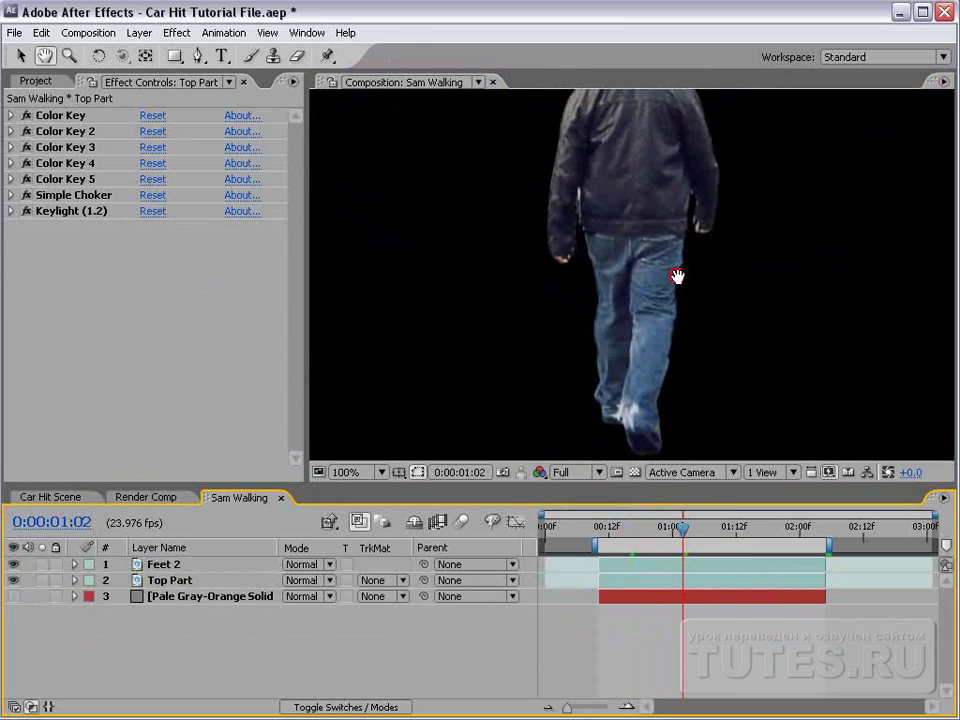
{"action": "left_click", "coordinate": [650, 545]}
{"action": "left_click", "coordinate": [625, 545]}
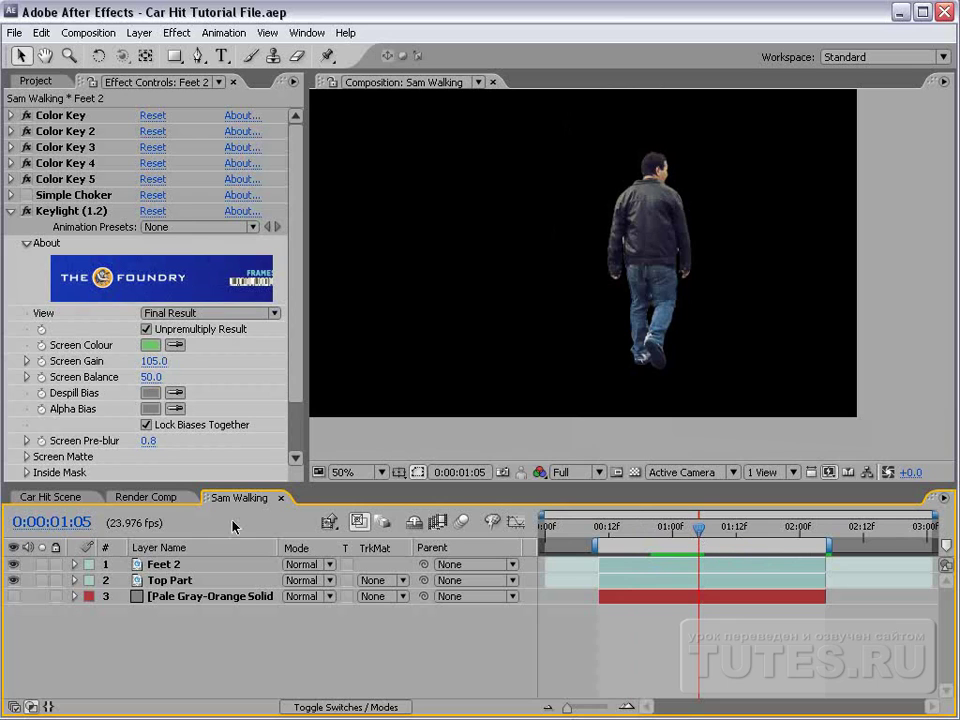
Show the gray solid behind the walking man and select Feet 2.
{"action": "left_click", "coordinate": [14, 597]}
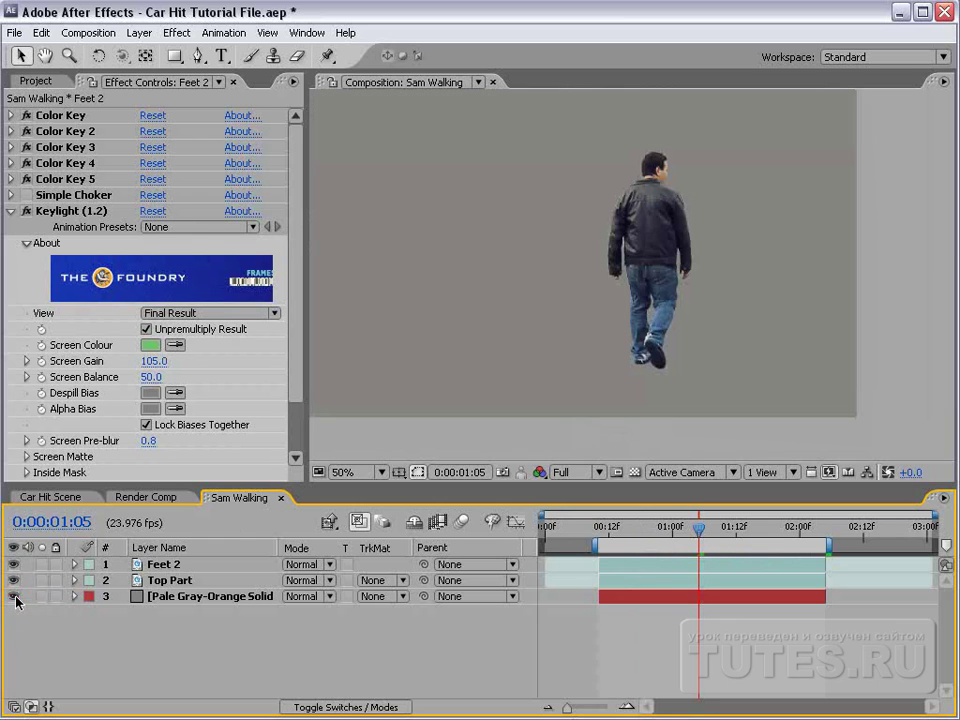
{"action": "left_click", "coordinate": [176, 565]}
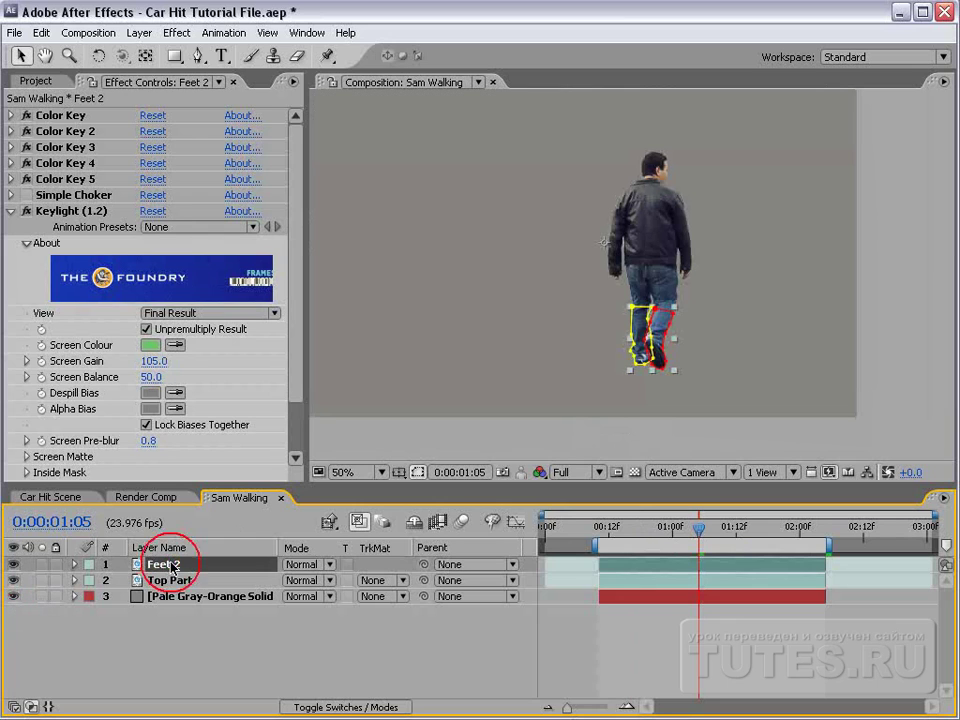
{"action": "left_click", "coordinate": [41, 32]}
Duplicate Feet 2 as Feet 3 and reveal its mask paths and feathers.
{"action": "left_click", "coordinate": [60, 195]}
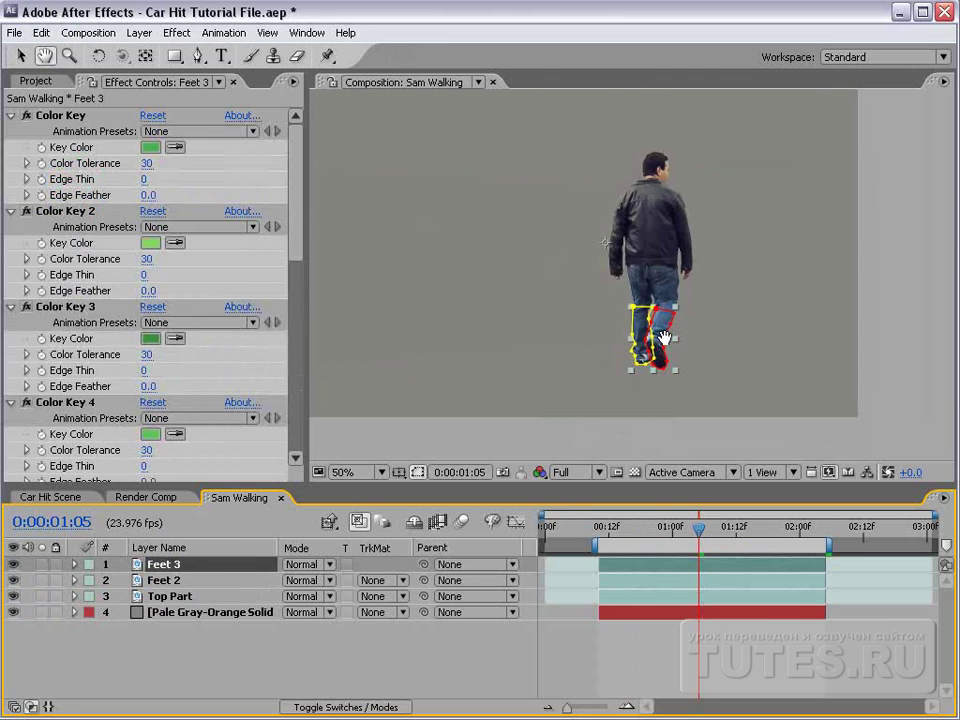
{"action": "scroll", "coordinate": [664, 338], "scroll_direction": "up", "scroll_amount": 1}
{"action": "left_click_drag", "start_coordinate": [664, 296], "coordinate": [664, 350]}
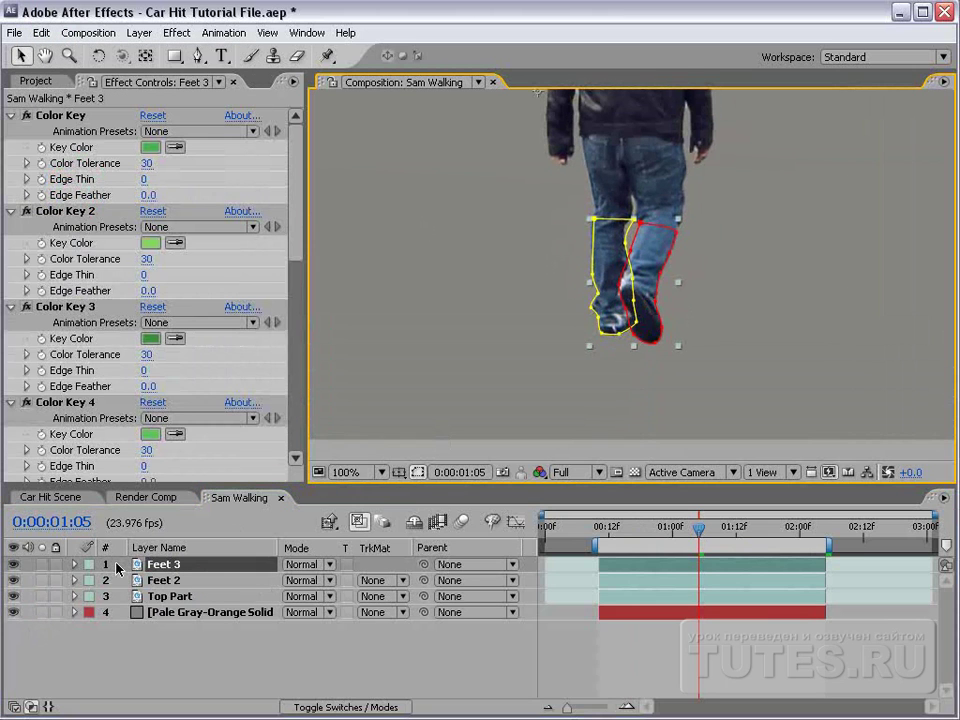
{"action": "key", "text": "m"}
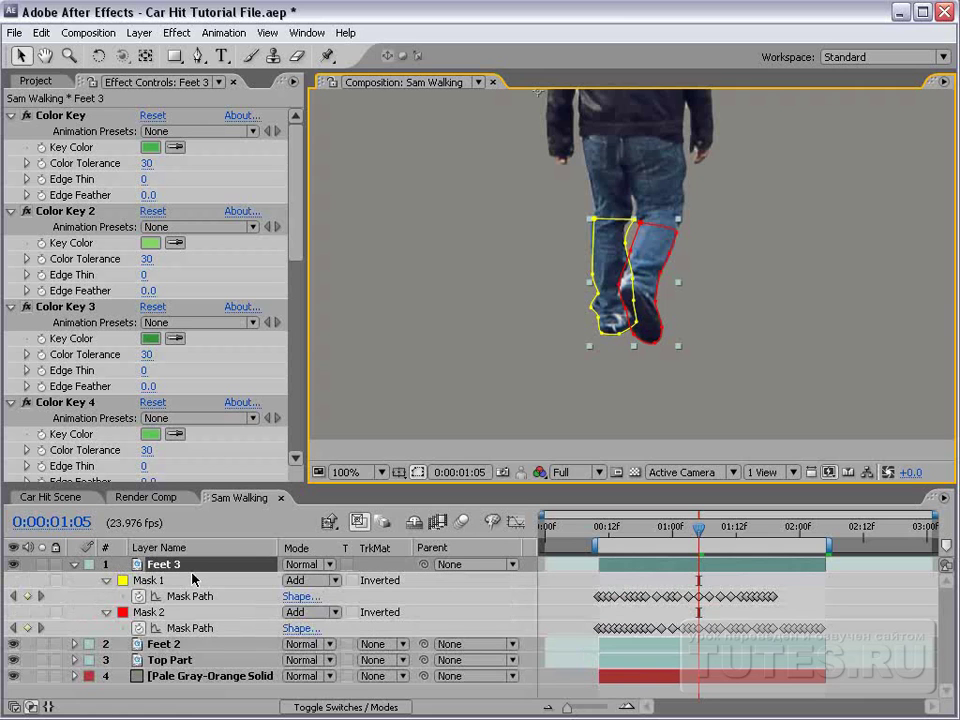
{"action": "key", "text": "shift+f"}
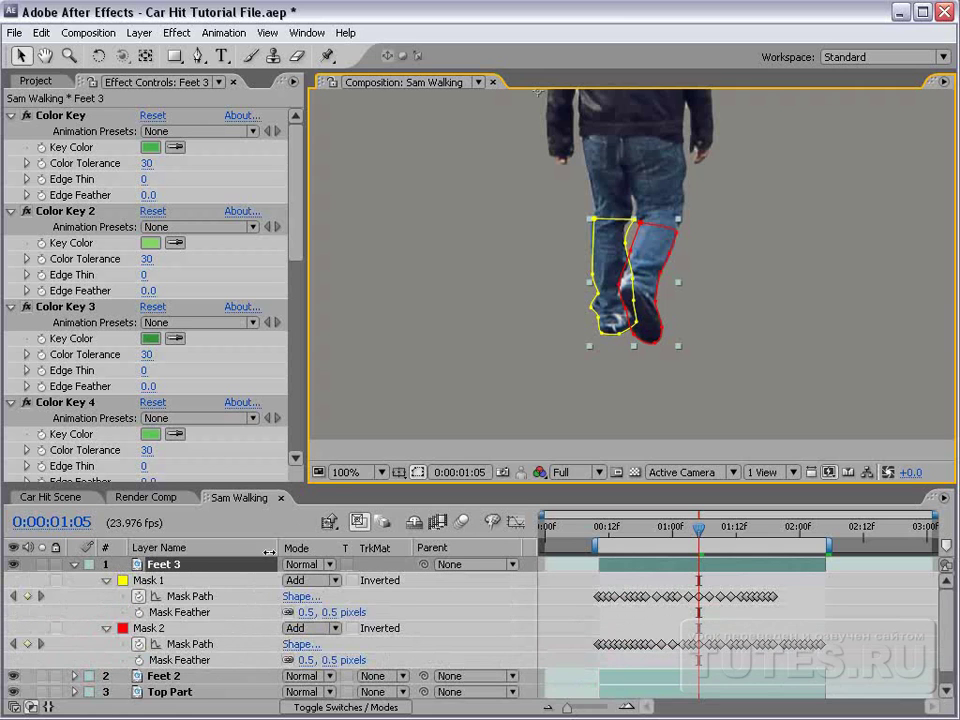
{"action": "left_click_drag", "start_coordinate": [190, 489], "coordinate": [190, 447]}
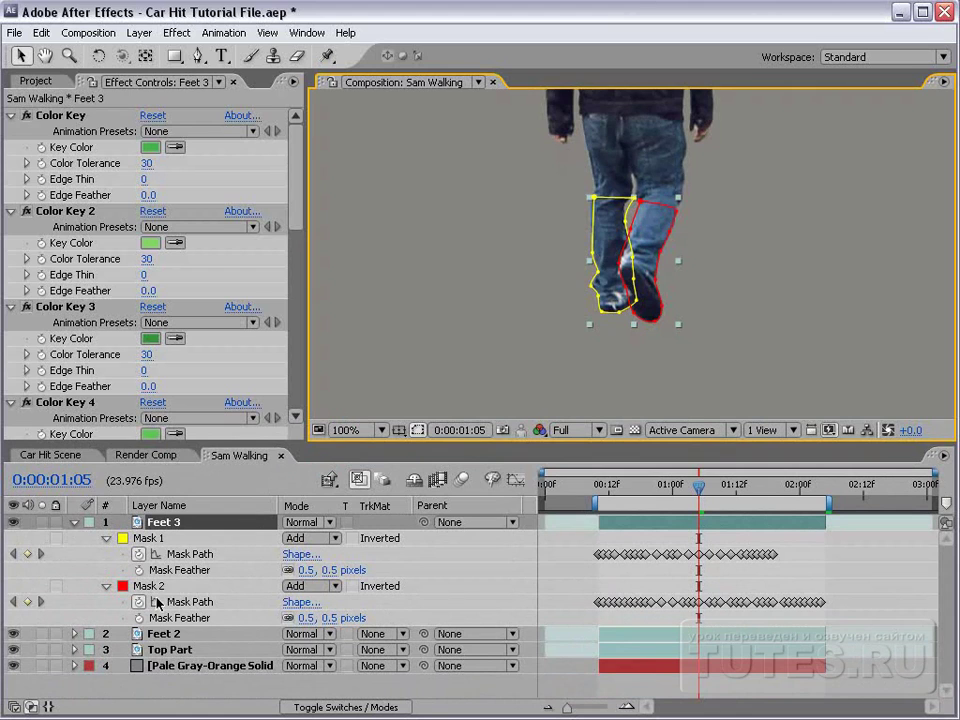
Give Feet 3's Mask 1 a 24-pixel feather and 11-pixel expansion.
{"action": "mouse_move", "coordinate": [326, 570]}
{"action": "left_mouse_down"}
{"action": "mouse_move", "coordinate": [371, 548]}
{"action": "mouse_move", "coordinate": [328, 553]}
{"action": "left_mouse_up"}
{"action": "key", "text": "h"}
{"action": "scroll", "coordinate": [634, 334], "scroll_direction": "up", "scroll_amount": 2}
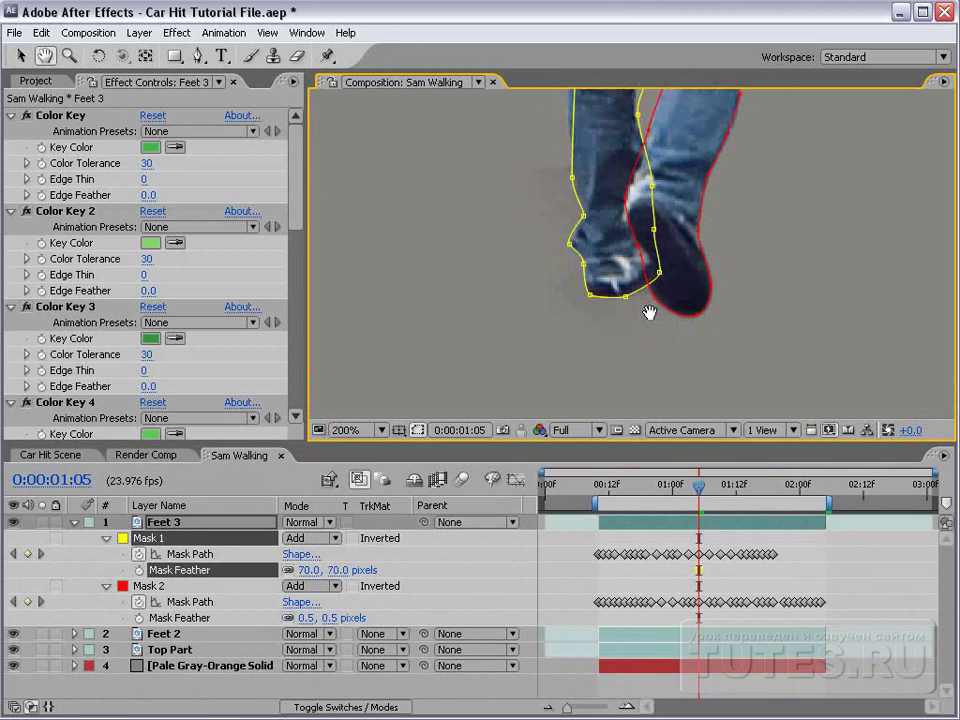
{"action": "left_click_drag", "start_coordinate": [649, 312], "coordinate": [670, 357]}
{"action": "key", "text": "v"}
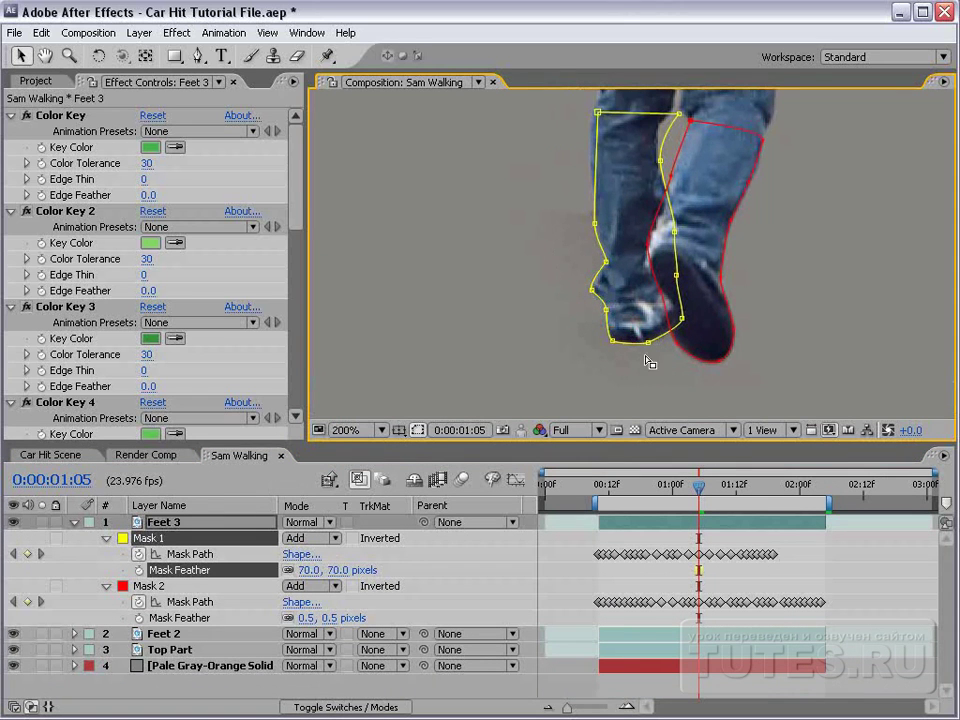
{"action": "key", "text": "m"}
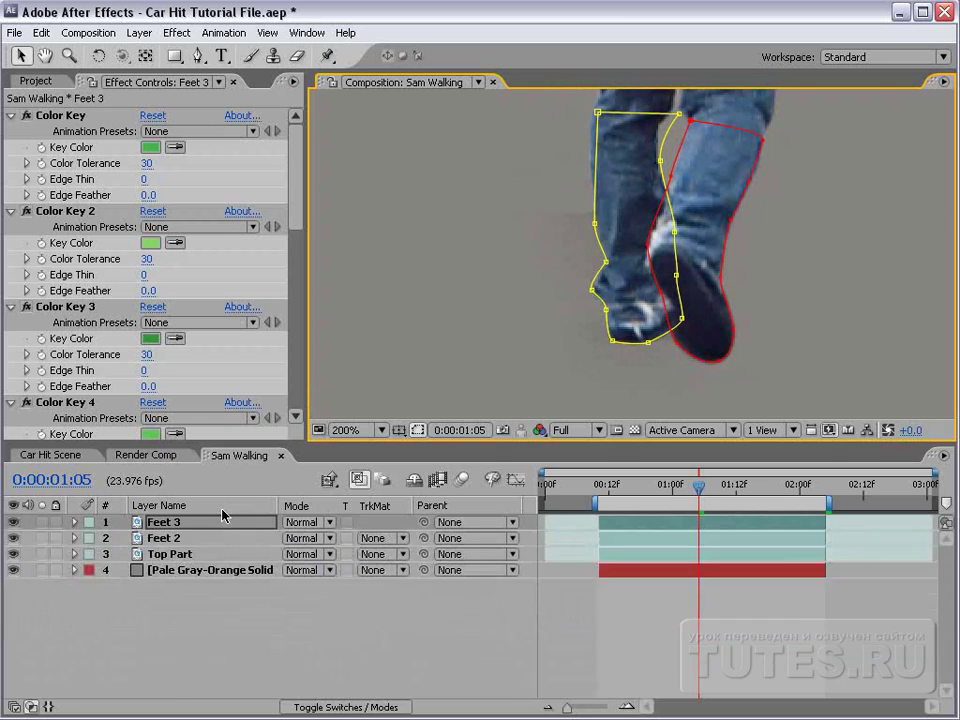
{"action": "key", "text": "m"}
{"action": "key", "text": "m"}
{"action": "mouse_move", "coordinate": [291, 603]}
{"action": "left_mouse_down"}
{"action": "mouse_move", "coordinate": [303, 598]}
{"action": "mouse_move", "coordinate": [280, 569]}
{"action": "left_mouse_up"}
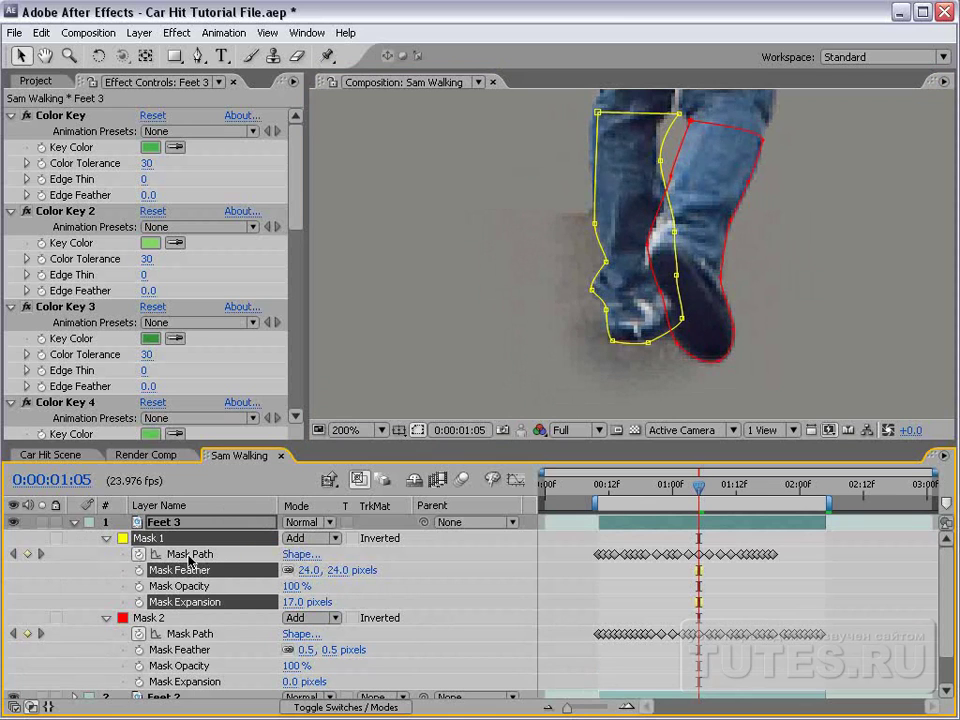
{"action": "mouse_move", "coordinate": [287, 602]}
{"action": "left_mouse_down"}
{"action": "mouse_move", "coordinate": [254, 604]}
{"action": "mouse_move", "coordinate": [283, 585]}
{"action": "mouse_move", "coordinate": [274, 586]}
{"action": "left_mouse_up"}
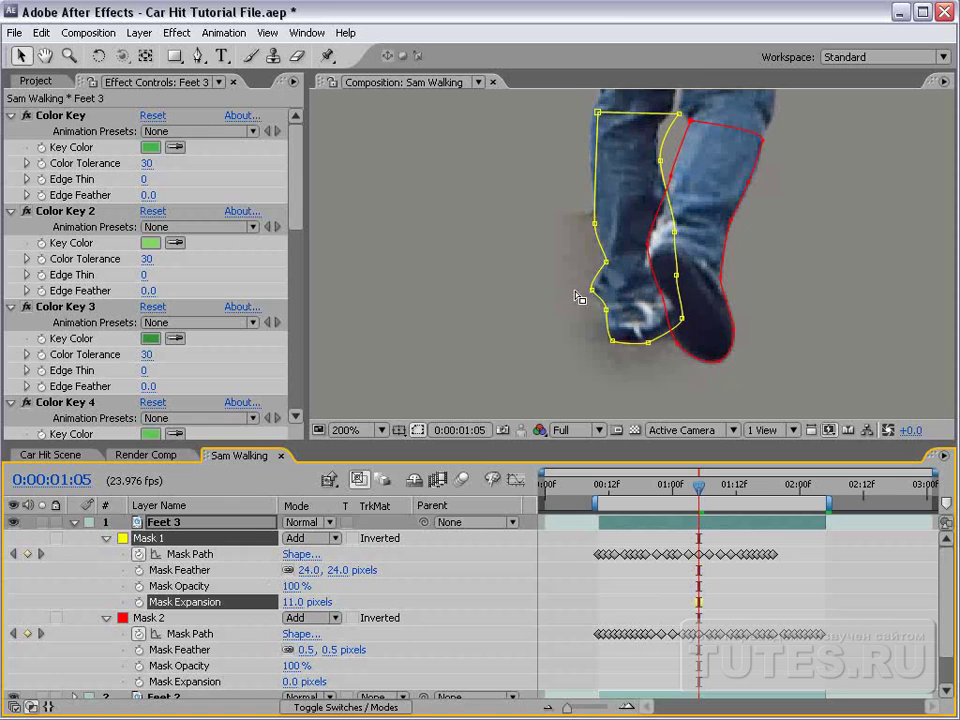
{"action": "left_click", "coordinate": [595, 587]}
Give Feet 3's Mask 2 a 25-pixel feather and 16-pixel expansion.
{"action": "left_click", "coordinate": [628, 521]}
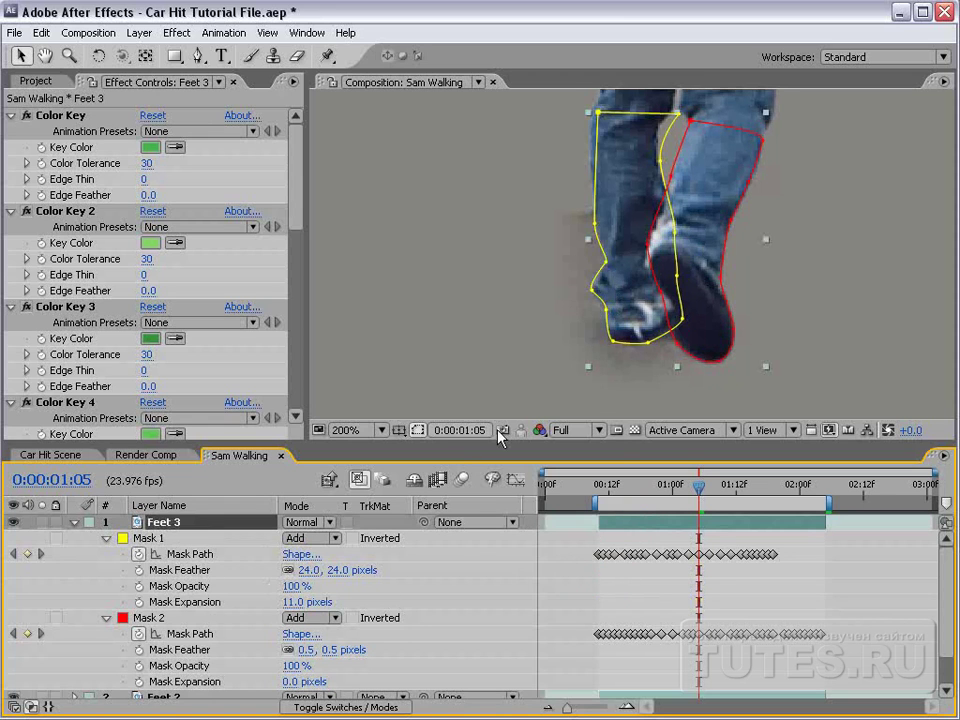
{"action": "left_click", "coordinate": [329, 650]}
{"action": "type", "text": "25"}
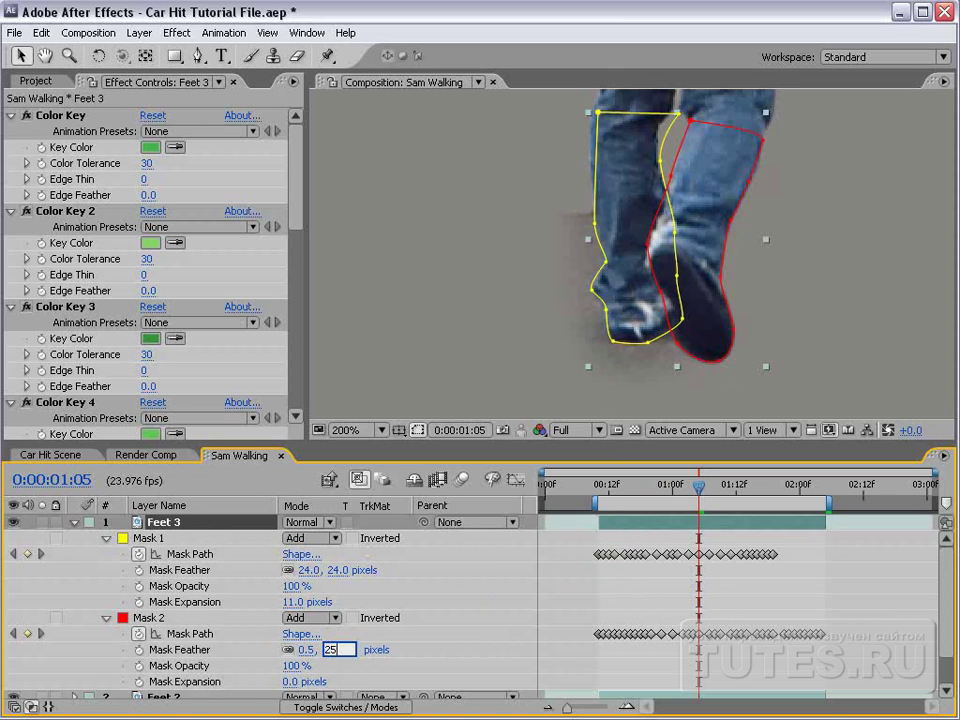
{"action": "key", "text": "Return"}
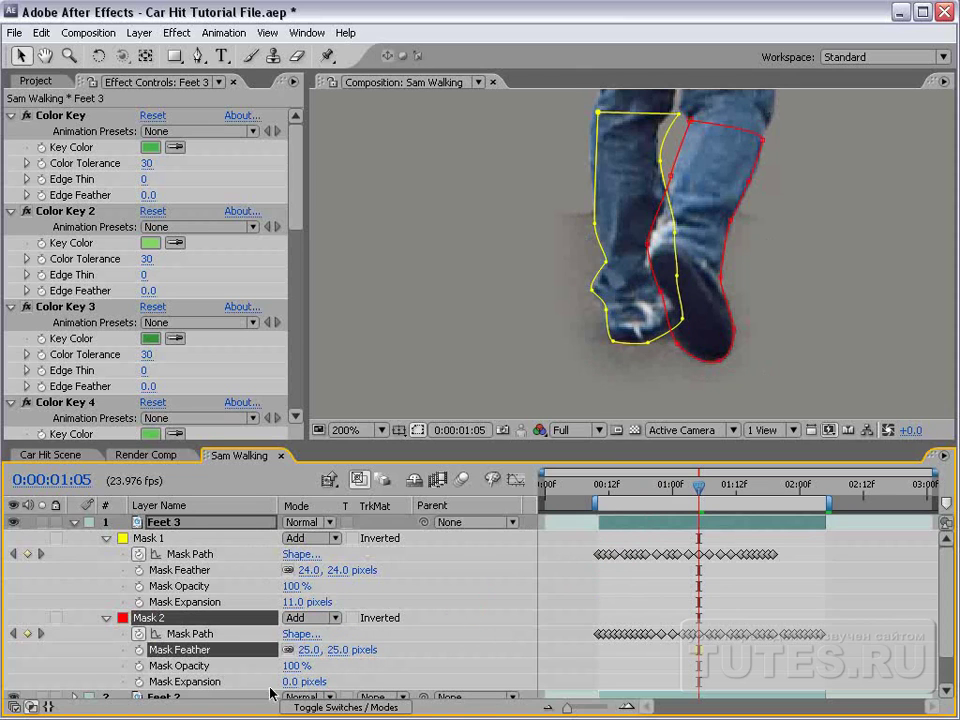
{"action": "left_click_drag", "start_coordinate": [289, 682], "coordinate": [296, 668]}
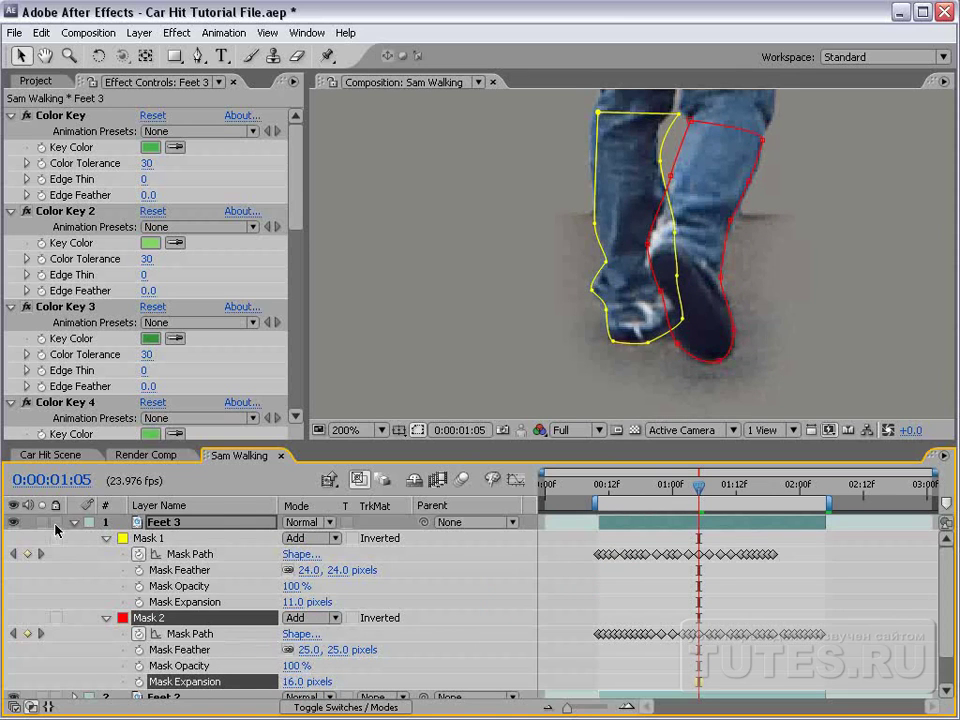
{"action": "left_click", "coordinate": [73, 522]}
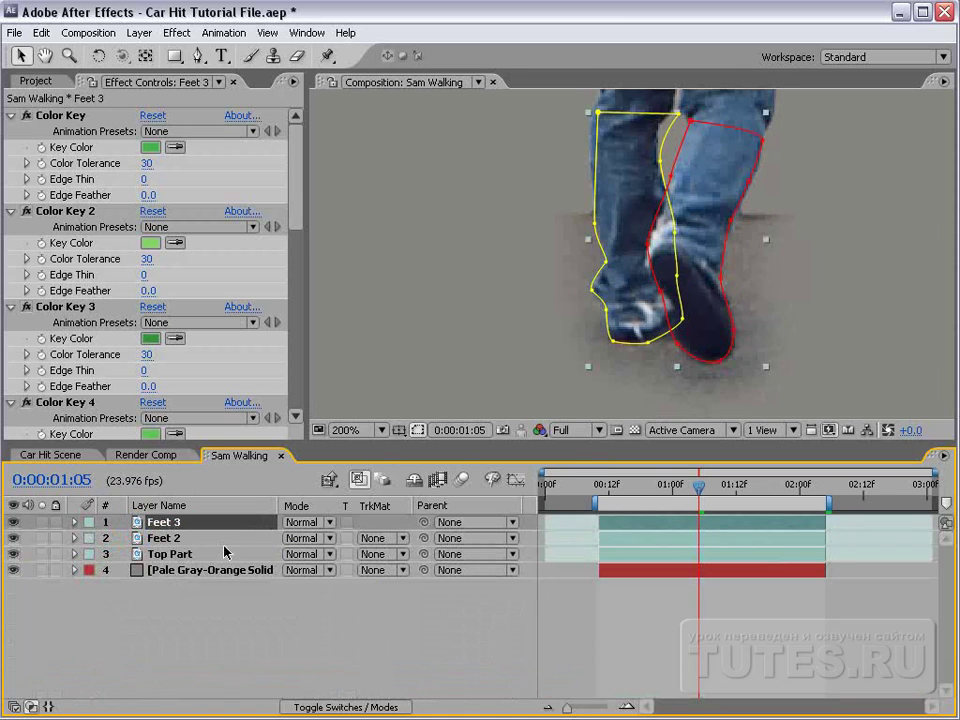
{"action": "left_click", "coordinate": [158, 538]}
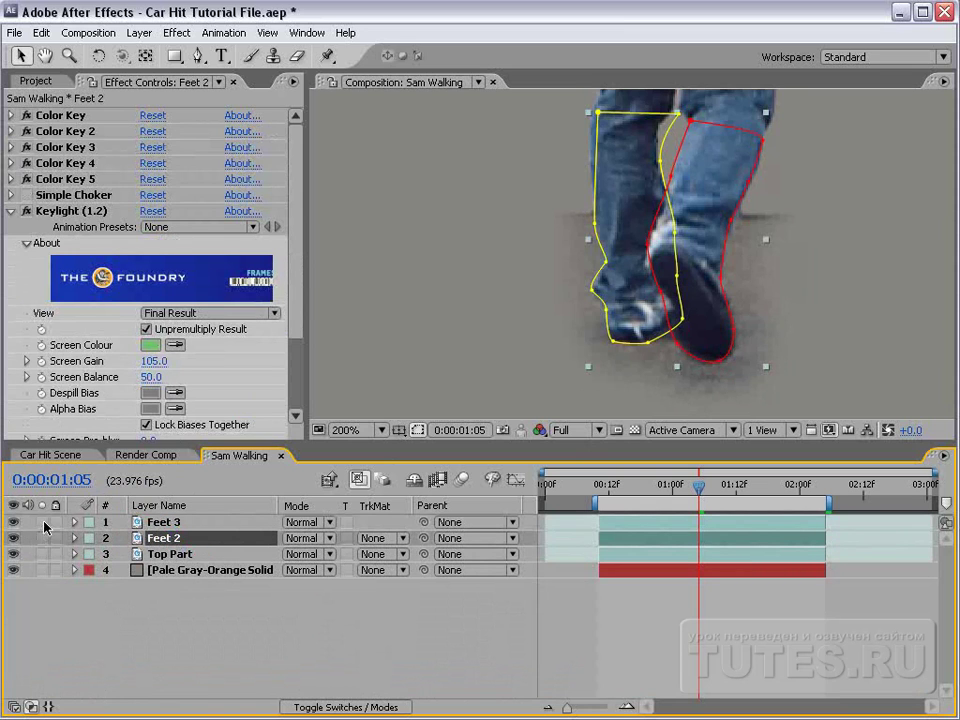
Solo Feet 3 and rename it 'Shadow'.
{"action": "left_click", "coordinate": [42, 522]}
{"action": "key", "text": "Return"}
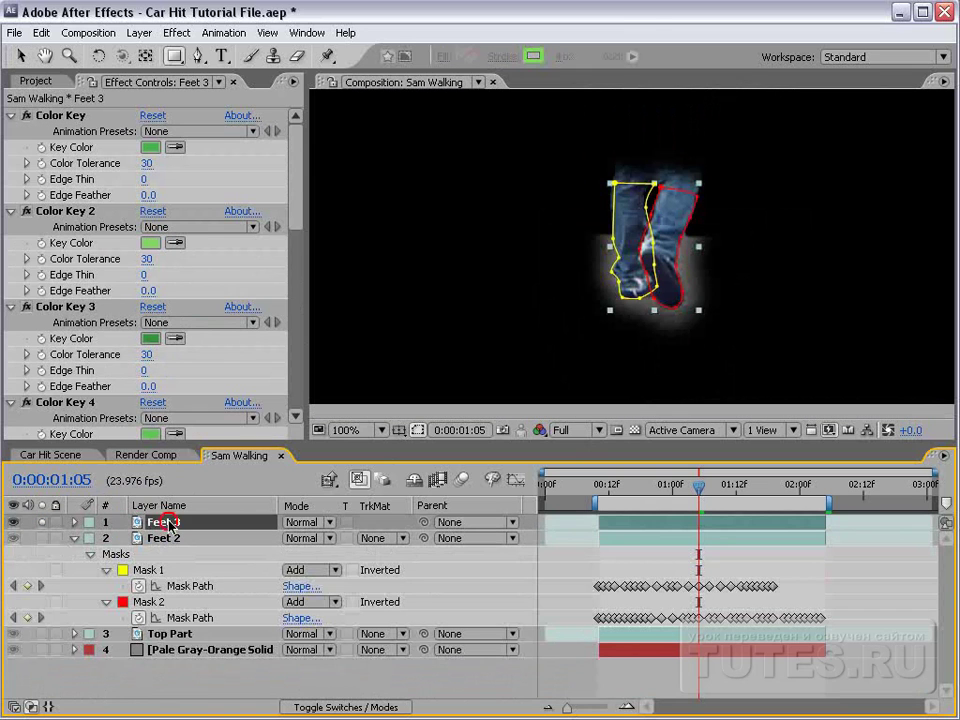
{"action": "type", "text": "Shadow"}
{"action": "key", "text": "Return"}
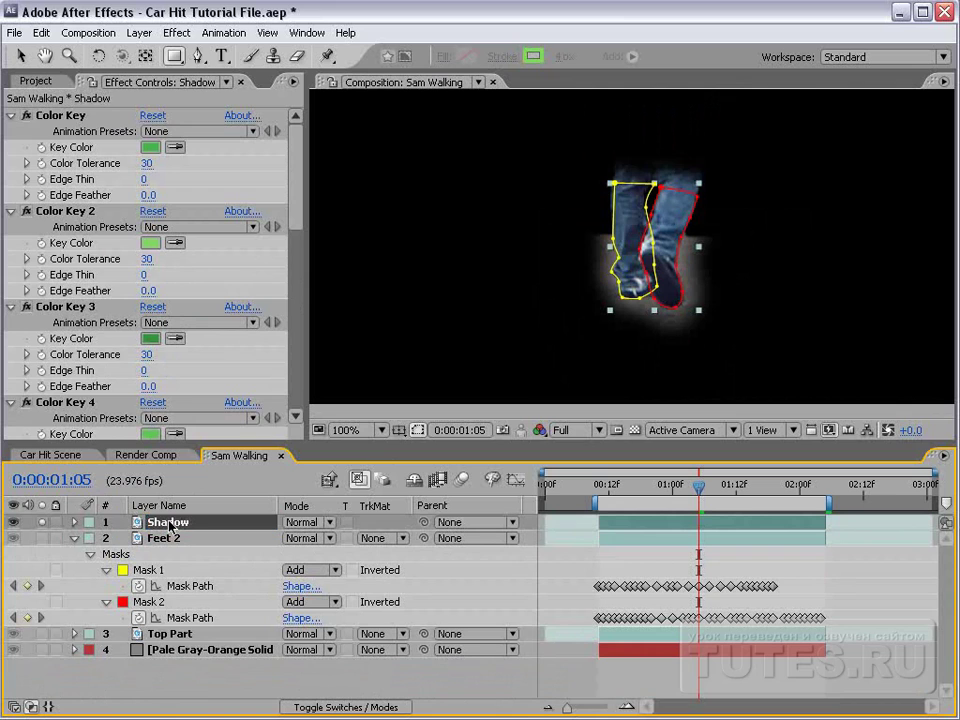
Add a slanted rectangle Mask 3 over the legs, set to Subtract with 38-pixel feather.
{"action": "left_click_drag", "start_coordinate": [176, 56], "coordinate": [200, 58]}
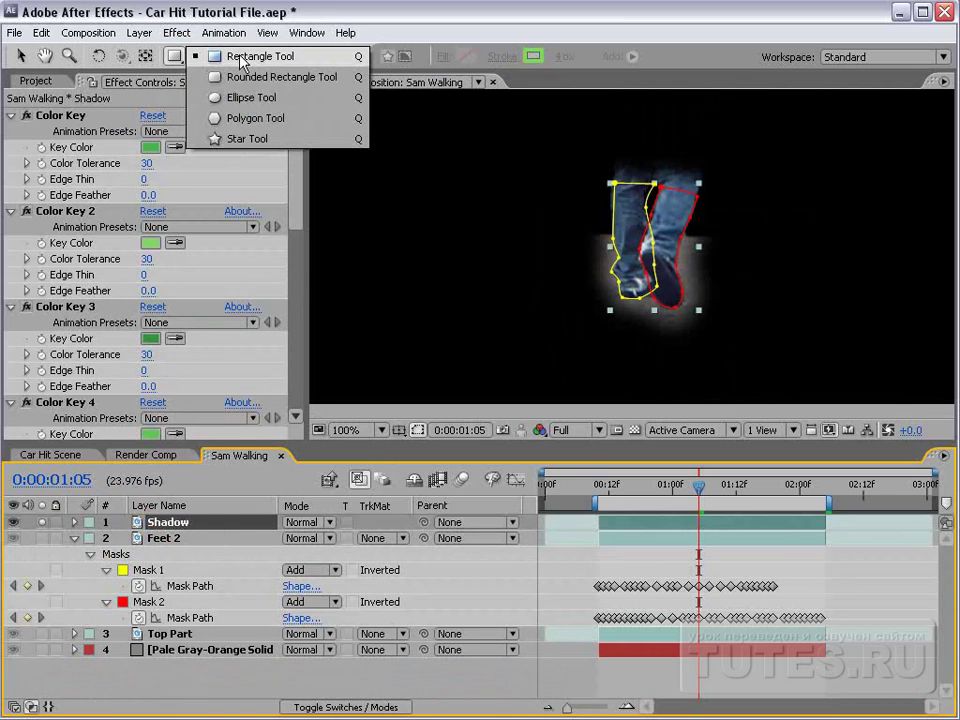
{"action": "left_click_drag", "start_coordinate": [417, 119], "coordinate": [827, 247]}
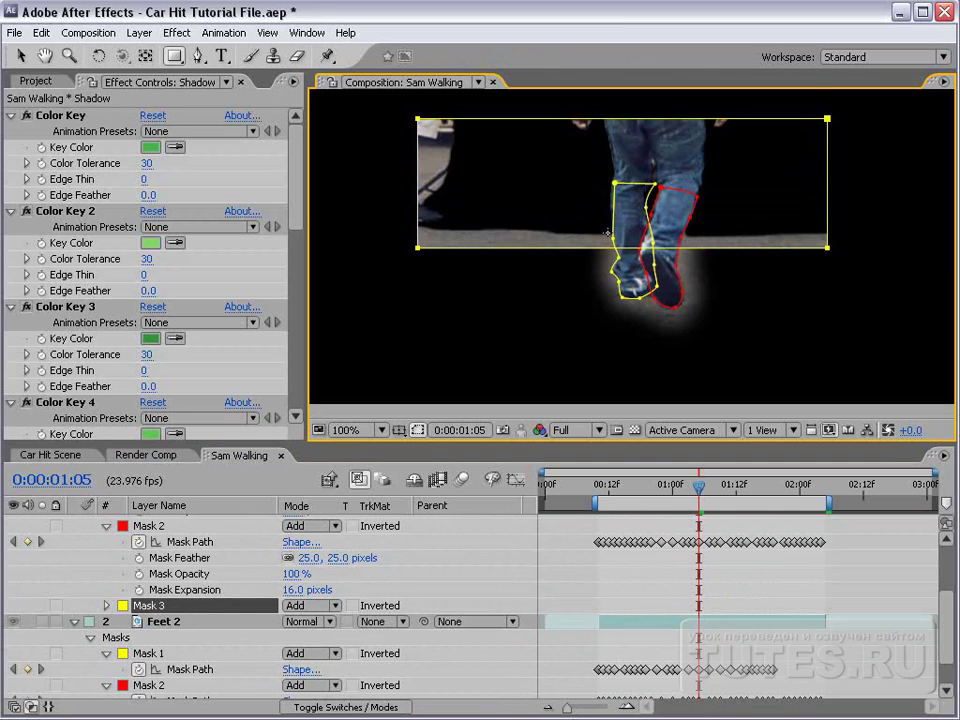
{"action": "left_click", "coordinate": [308, 605]}
{"action": "left_click", "coordinate": [300, 619]}
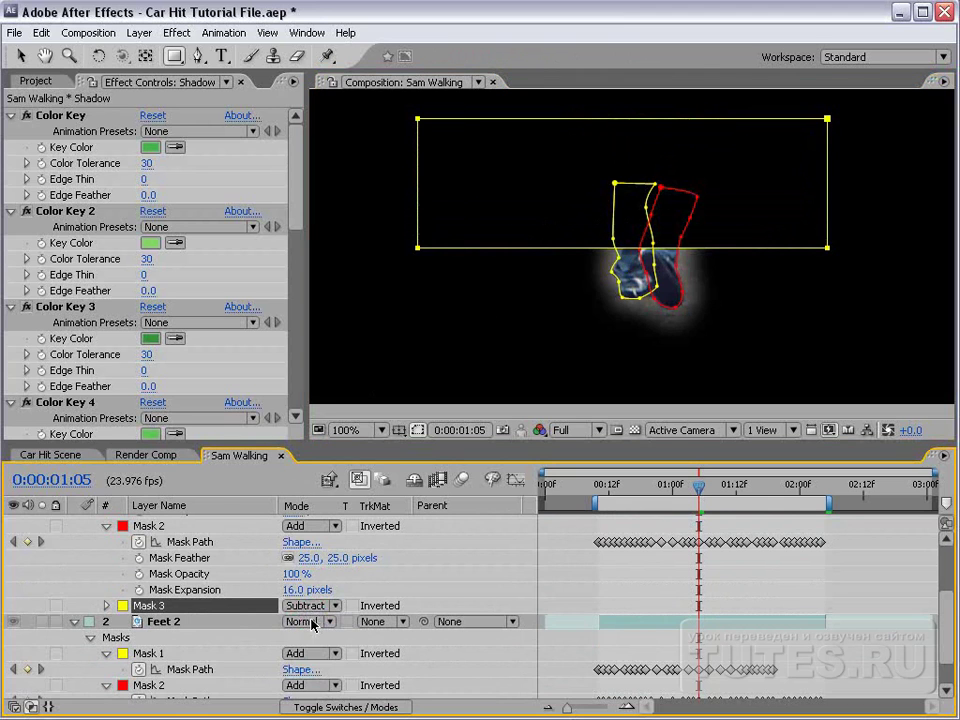
{"action": "key", "text": "f"}
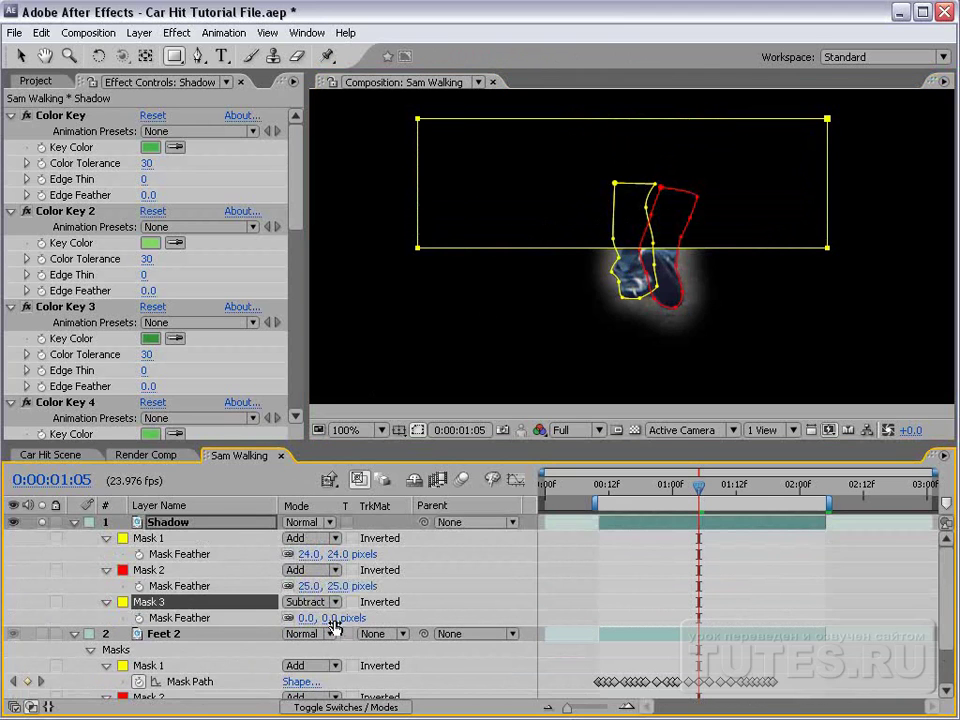
{"action": "mouse_move", "coordinate": [310, 618]}
{"action": "left_mouse_down"}
{"action": "mouse_move", "coordinate": [350, 606]}
{"action": "mouse_move", "coordinate": [342, 606]}
{"action": "left_mouse_up"}
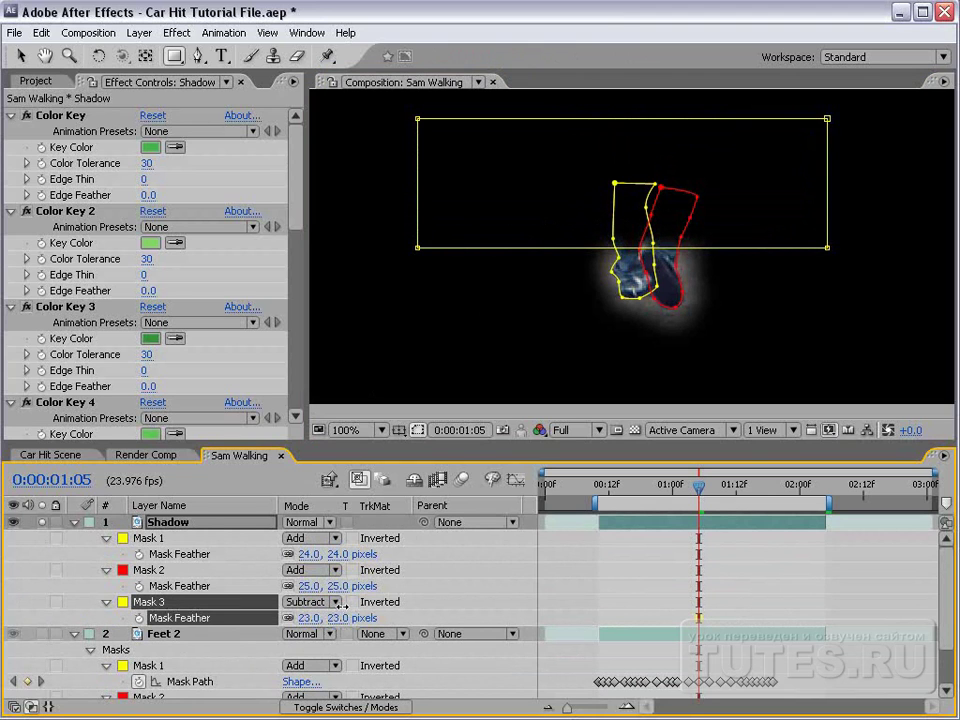
{"action": "key", "text": "v"}
{"action": "left_click_drag", "start_coordinate": [827, 248], "coordinate": [841, 273]}
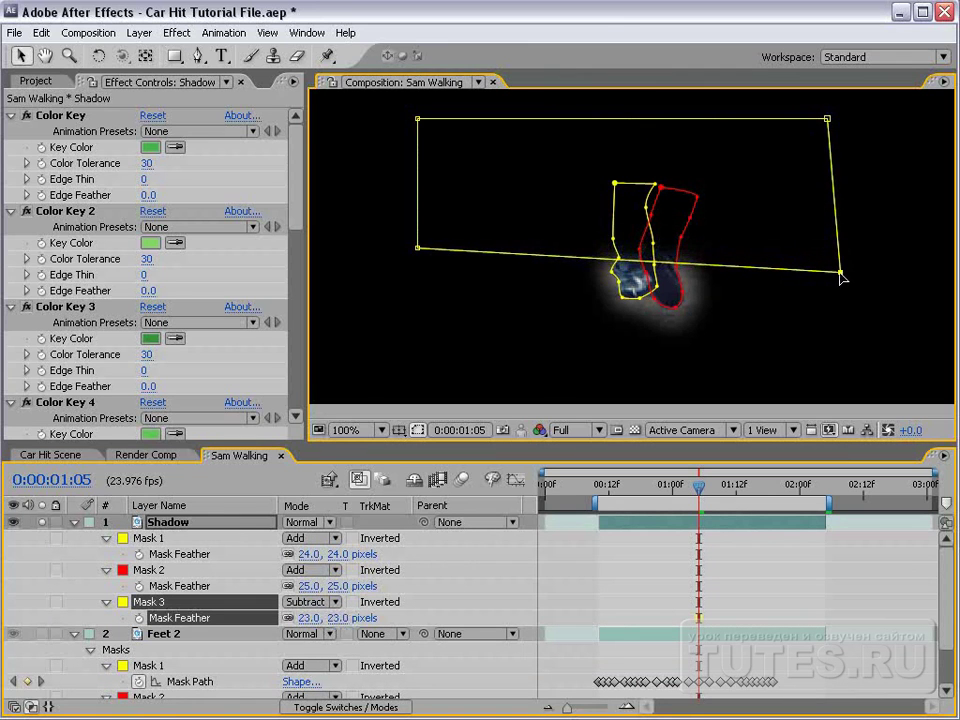
{"action": "left_click_drag", "start_coordinate": [343, 601], "coordinate": [369, 605]}
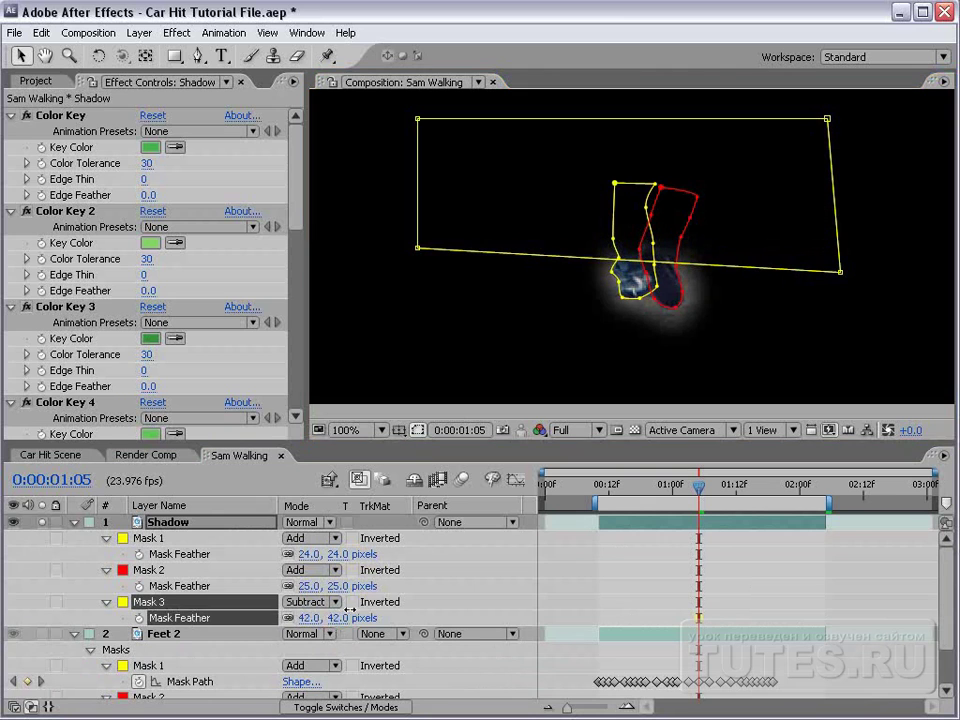
{"action": "left_click", "coordinate": [667, 546]}
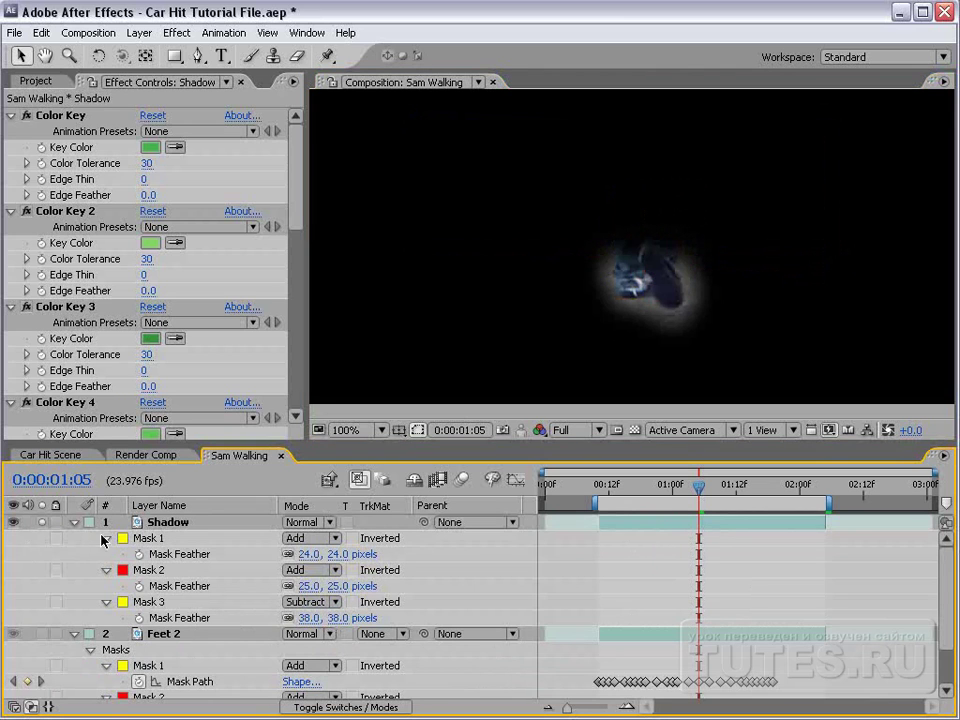
Unsolo the Shadow layer and move it below Feet 2.
{"action": "left_click", "coordinate": [73, 522]}
{"action": "left_click", "coordinate": [42, 522]}
{"action": "left_click", "coordinate": [168, 522]}
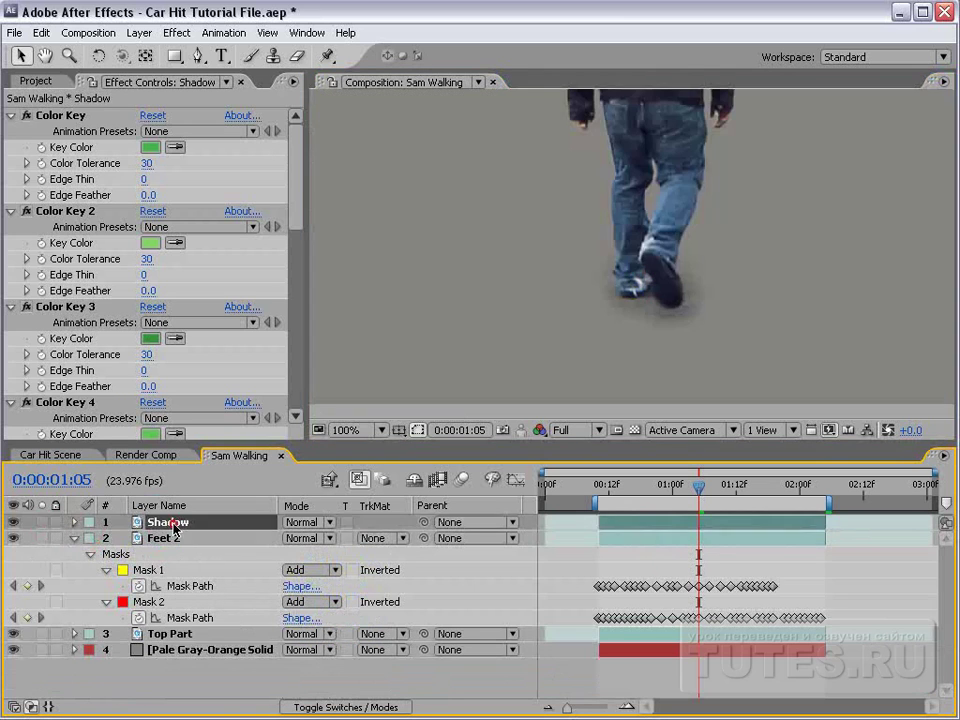
{"action": "left_click_drag", "start_coordinate": [180, 597], "coordinate": [180, 626]}
{"action": "key", "text": "F2"}
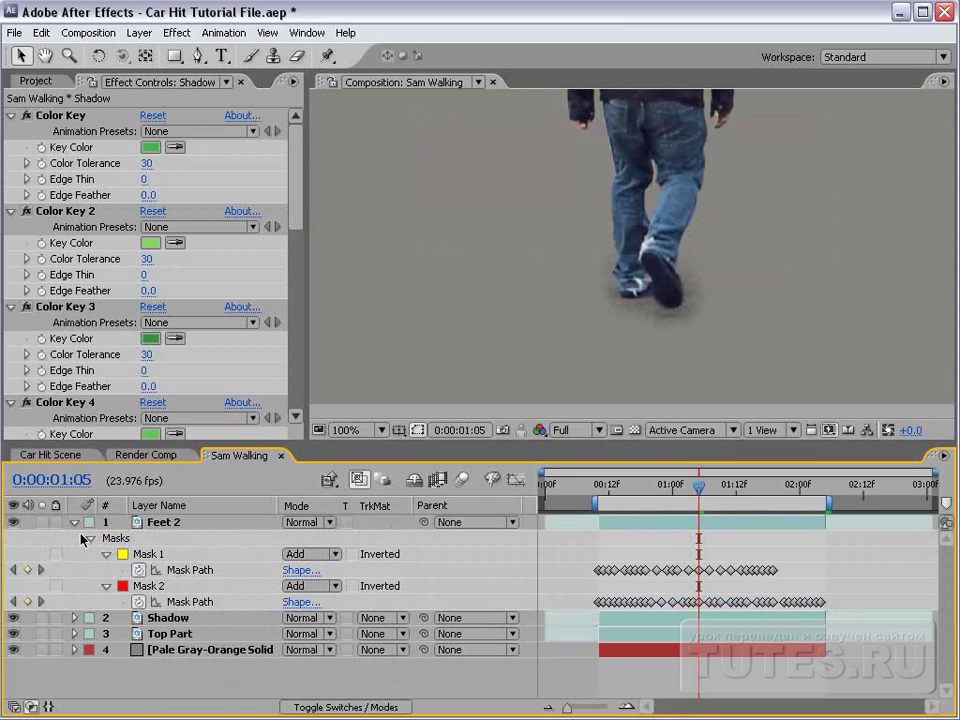
{"action": "left_click", "coordinate": [73, 522]}
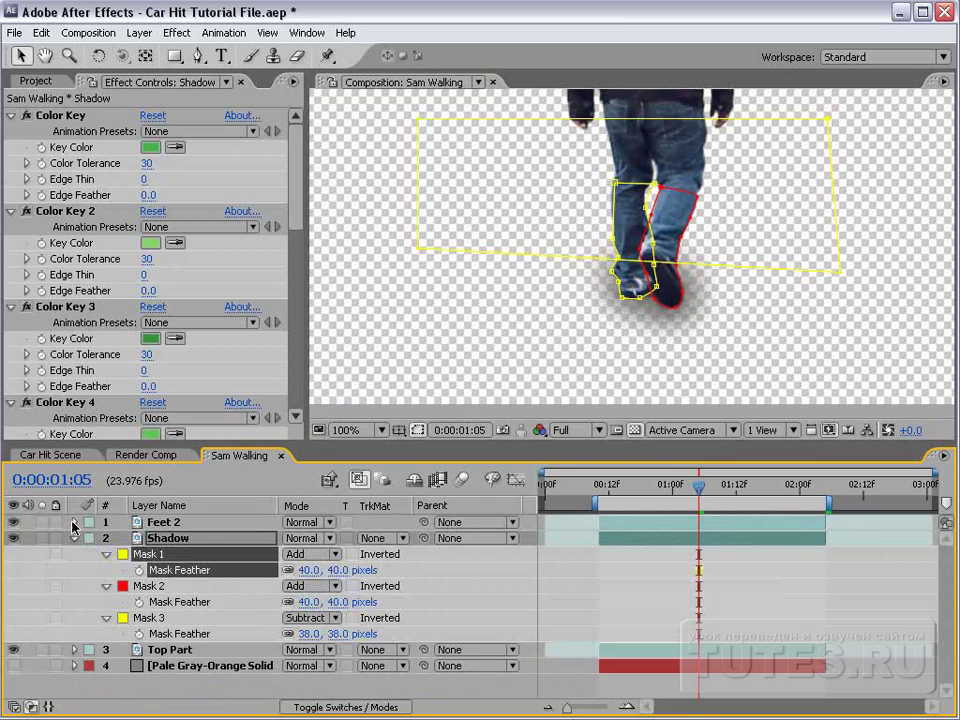
Duplicate Shadow as Shadow 2, check an earlier frame, then switch to Render Comp.
{"action": "left_click", "coordinate": [74, 539]}
{"action": "key", "text": "ctrl+d"}
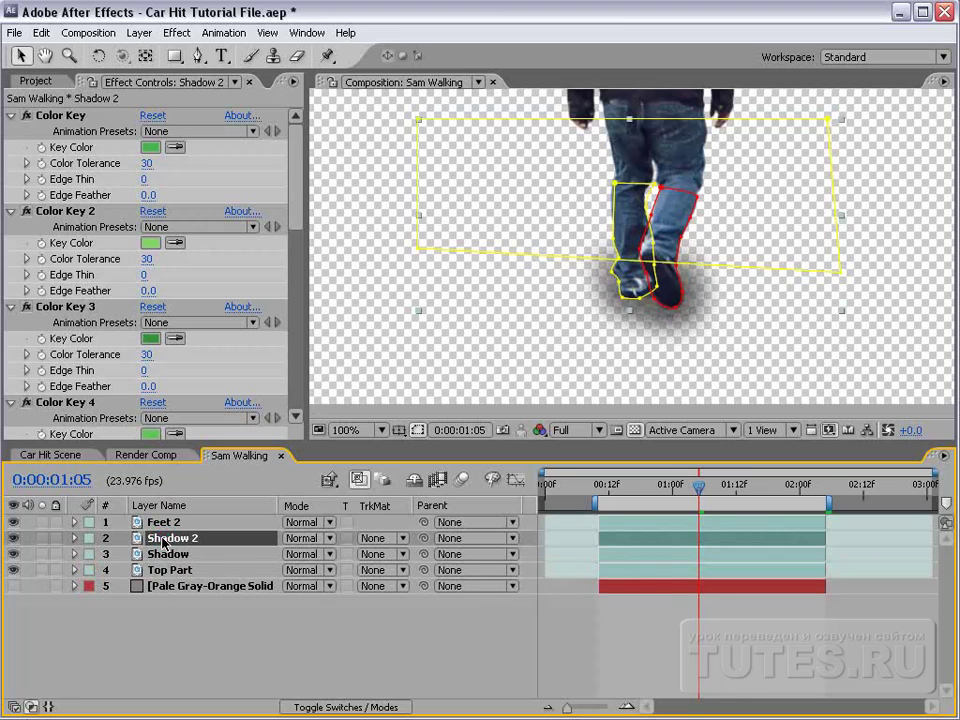
{"action": "left_click", "coordinate": [506, 652]}
{"action": "mouse_move", "coordinate": [698, 487]}
{"action": "left_mouse_down"}
{"action": "mouse_move", "coordinate": [636, 510]}
{"action": "mouse_move", "coordinate": [737, 509]}
{"action": "mouse_move", "coordinate": [693, 505]}
{"action": "left_mouse_up"}
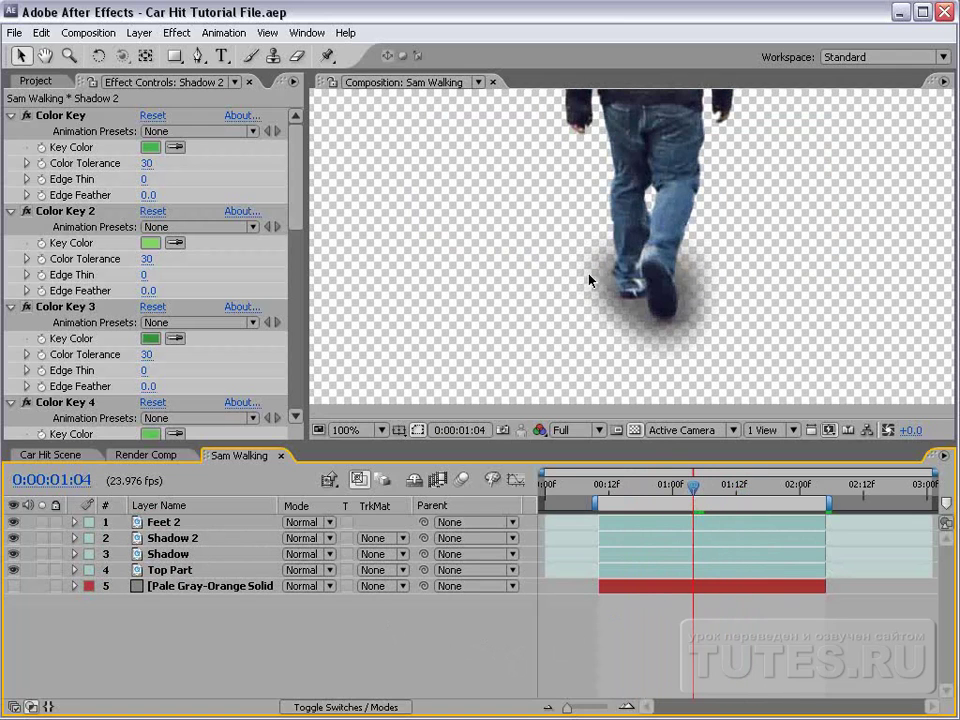
{"action": "left_click", "coordinate": [150, 455]}
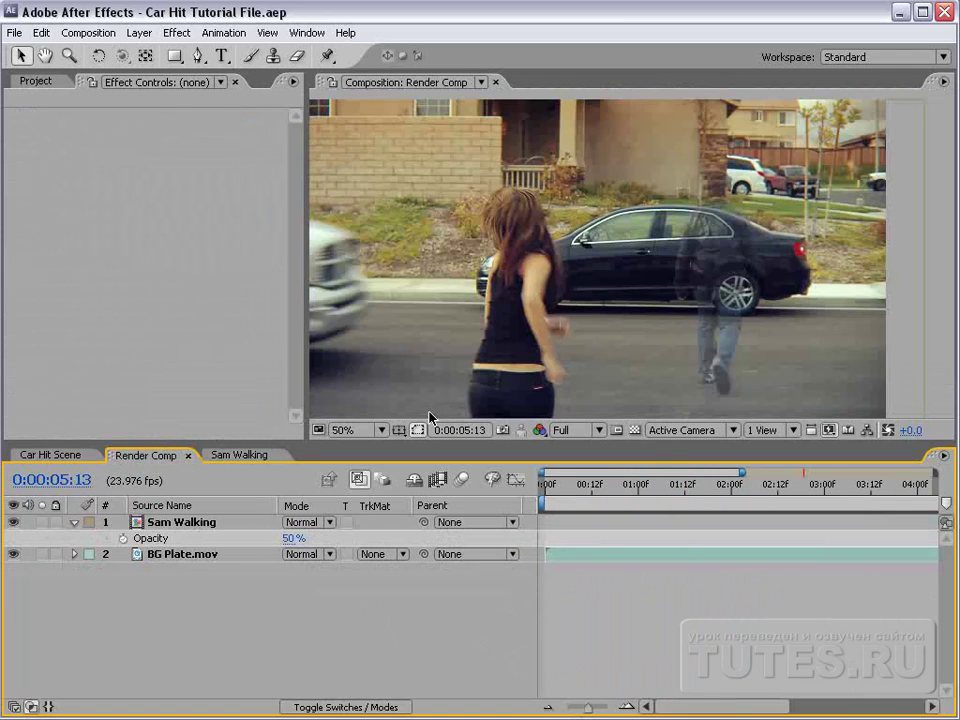
Raise Sam Walking's opacity from 50% to 100% in Render Comp.
{"action": "left_click_drag", "start_coordinate": [752, 304], "coordinate": [707, 304]}
{"action": "key", "text": "minus"}
{"action": "key", "text": "v"}
{"action": "key", "text": "minus"}
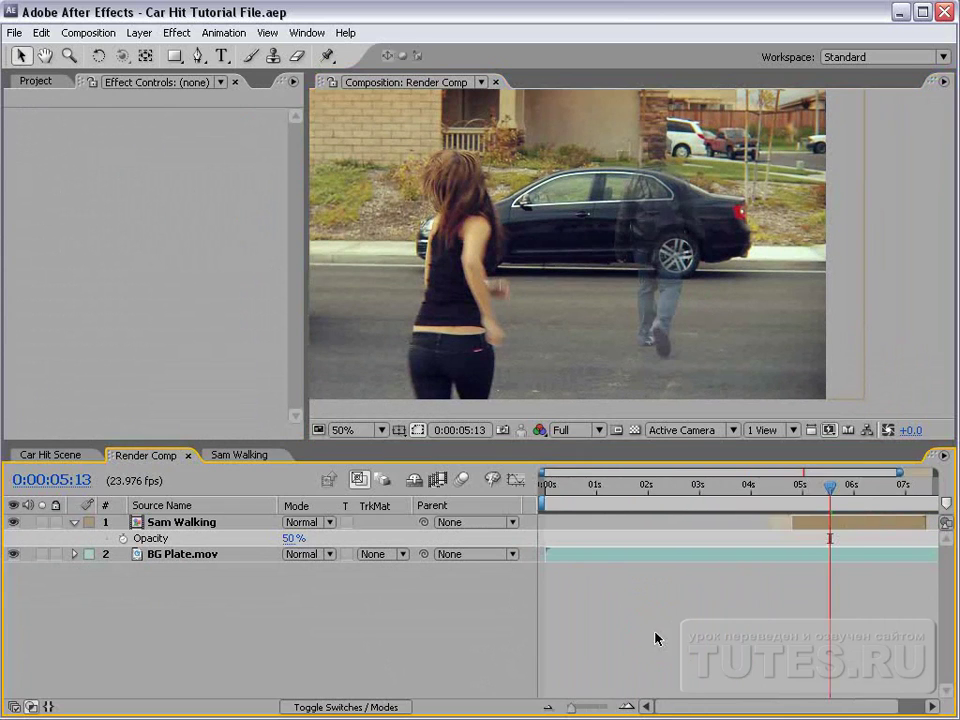
{"action": "key", "text": "minus"}
{"action": "left_click_drag", "start_coordinate": [283, 541], "coordinate": [333, 541]}
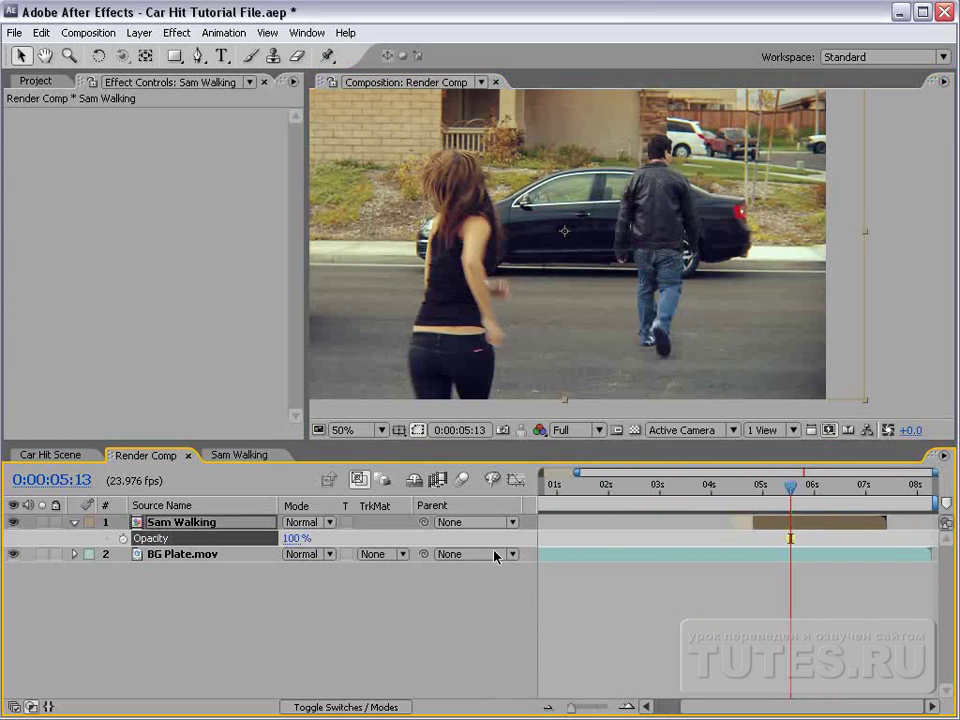
{"action": "left_click", "coordinate": [727, 632]}
Zoom in on the feet near 05:02, then scrub the walk to 06:01 to review the shadows.
{"action": "scroll", "coordinate": [656, 349], "scroll_direction": "up", "scroll_amount": 2}
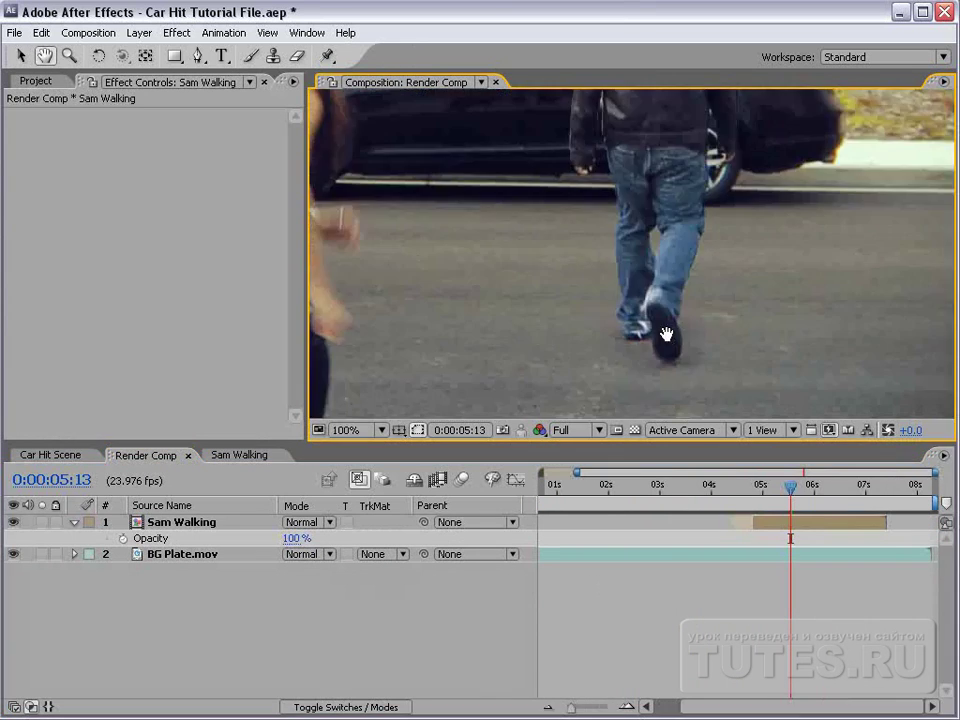
{"action": "left_click_drag", "start_coordinate": [658, 326], "coordinate": [652, 280]}
{"action": "left_click_drag", "start_coordinate": [790, 487], "coordinate": [767, 490]}
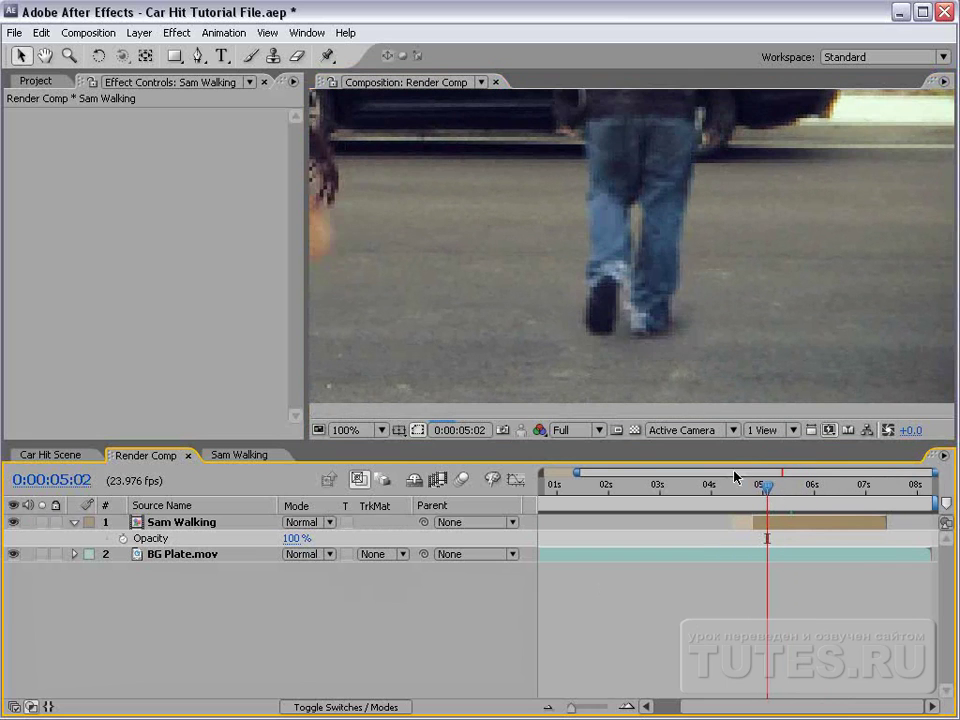
{"action": "scroll", "coordinate": [643, 344], "scroll_direction": "down", "scroll_amount": 2}
{"action": "left_click_drag", "start_coordinate": [726, 300], "coordinate": [731, 327]}
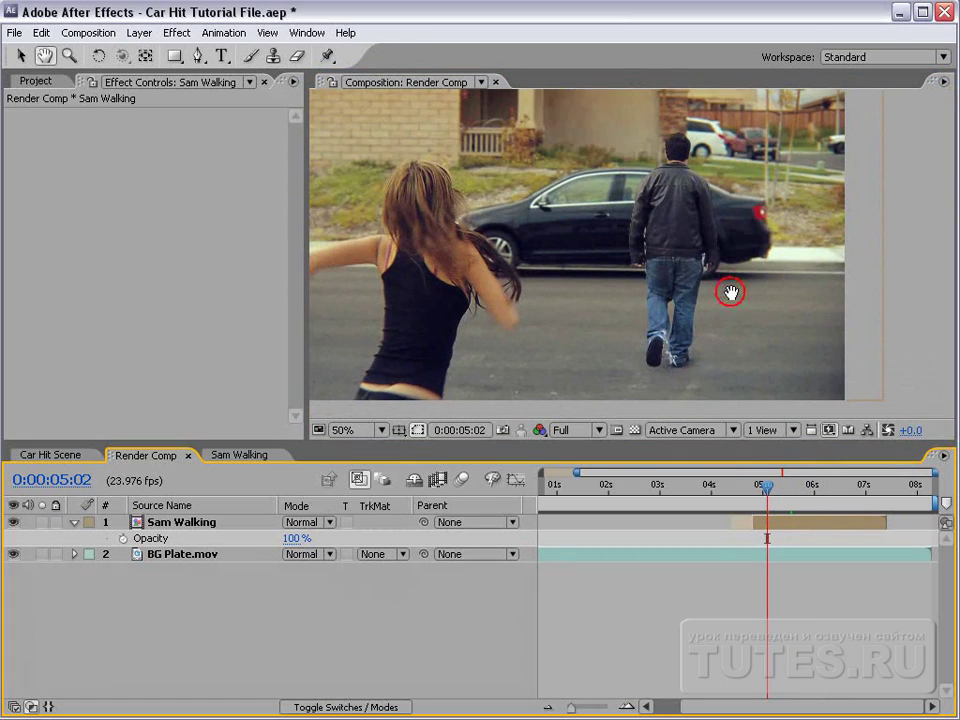
{"action": "left_click_drag", "start_coordinate": [767, 492], "coordinate": [813, 489]}
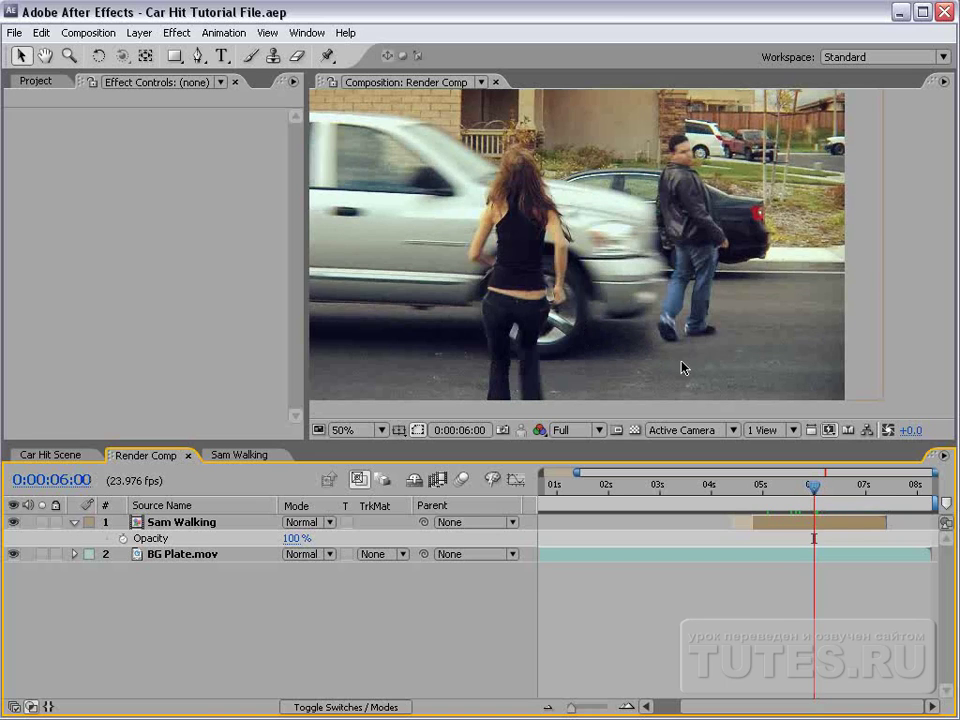
{"action": "key", "text": "Page_Down"}
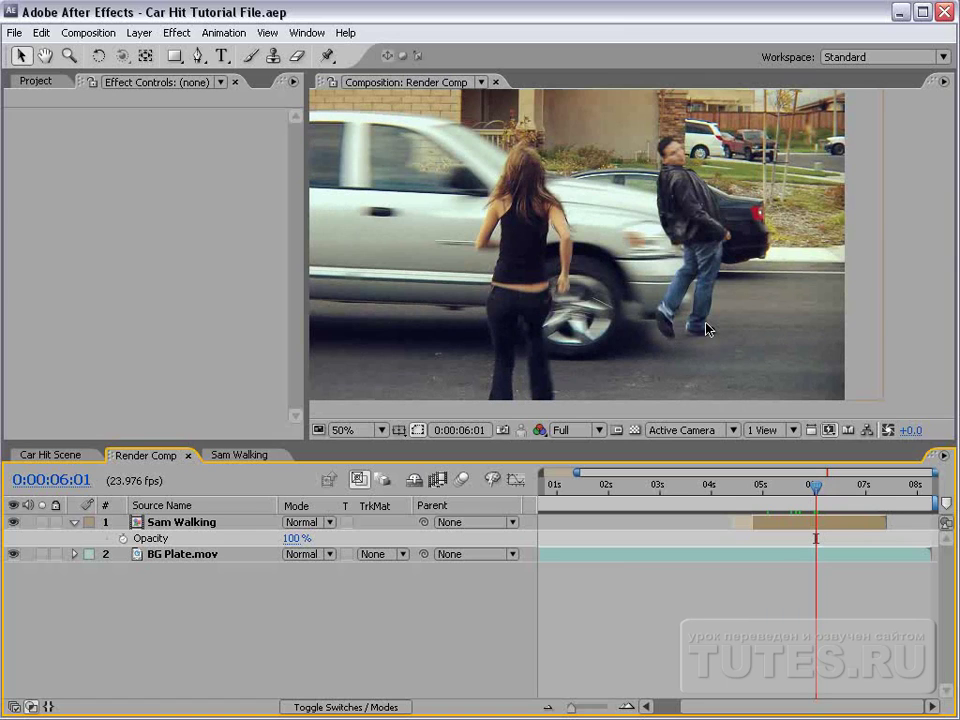
Pre-compose the Sam Walking layer into a new comp named 'Sam Composite', moving all attributes.
{"action": "left_click", "coordinate": [758, 528]}
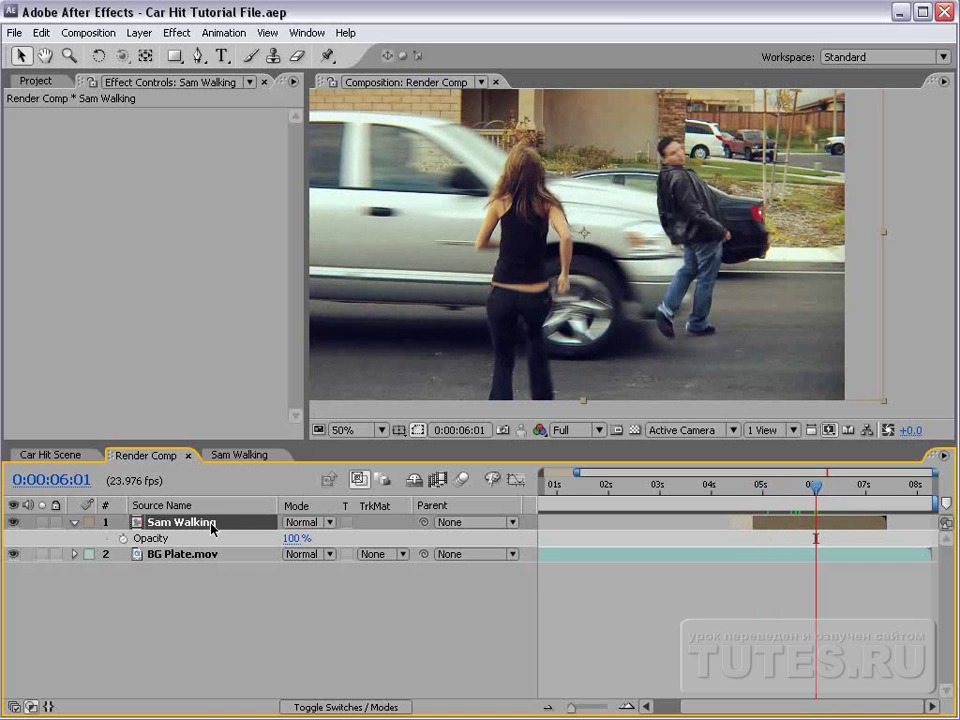
{"action": "left_click", "coordinate": [139, 33]}
{"action": "left_click", "coordinate": [189, 590]}
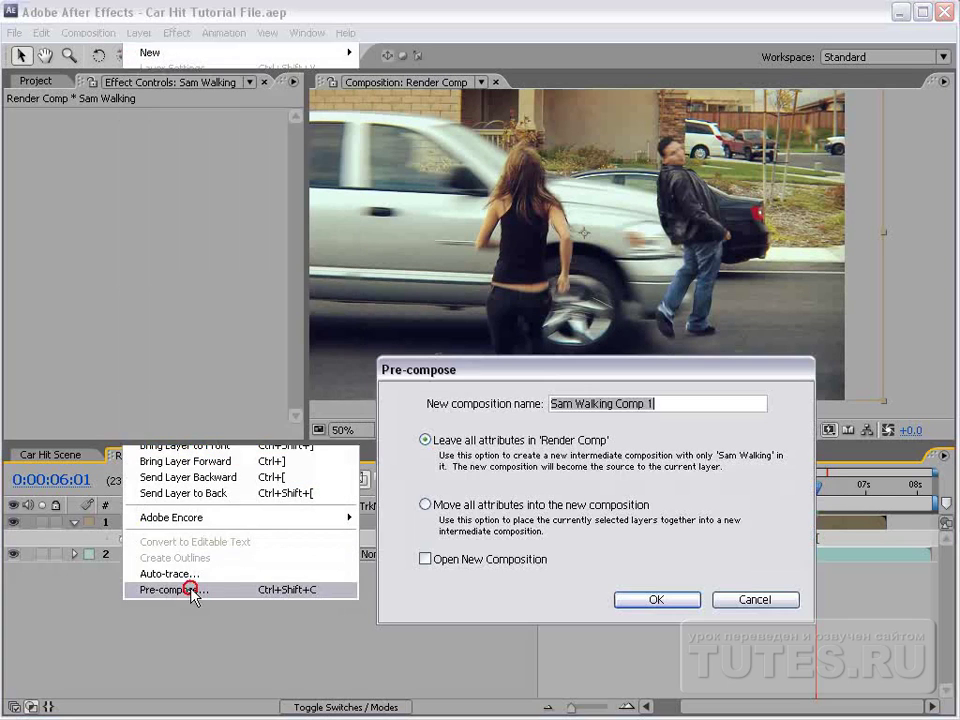
{"action": "left_click", "coordinate": [424, 506]}
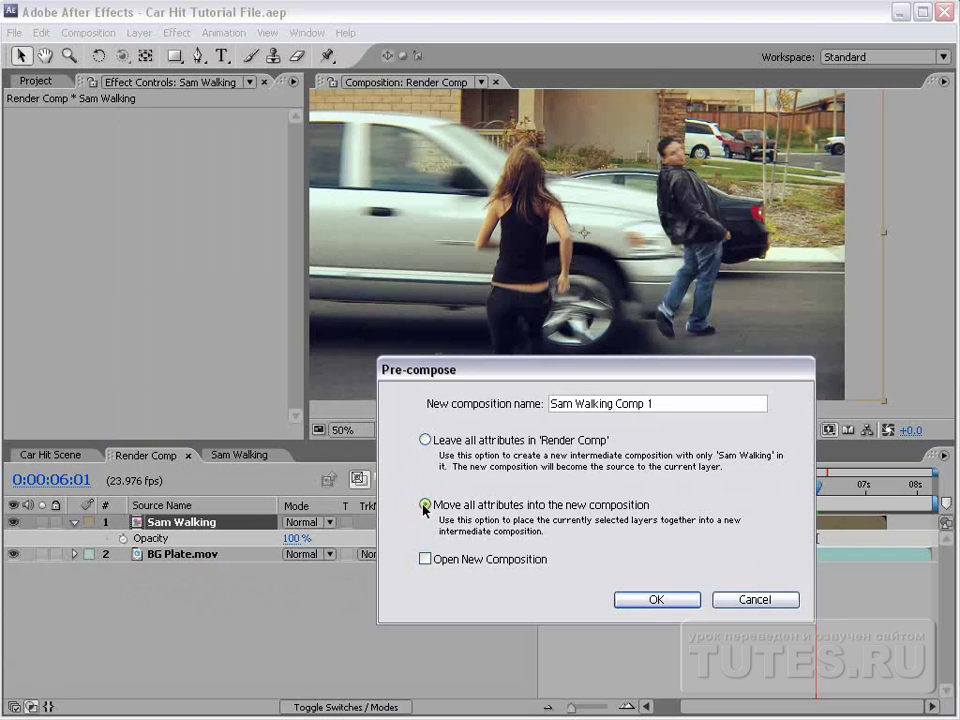
{"action": "double_click", "coordinate": [674, 401]}
{"action": "left_click_drag", "start_coordinate": [582, 375], "coordinate": [431, 441]}
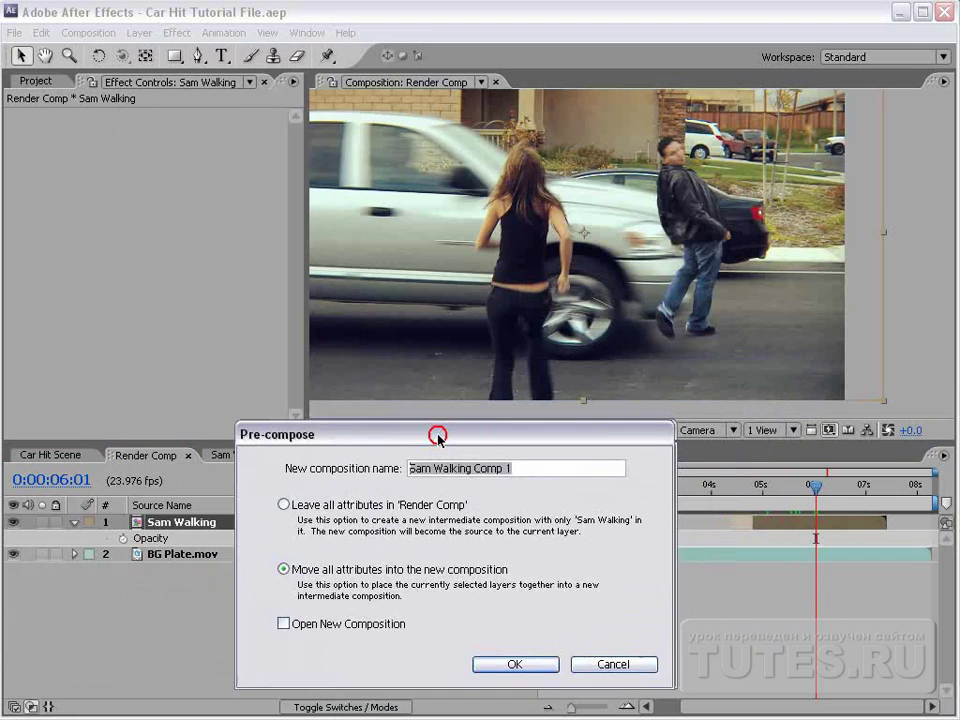
{"action": "type", "text": "Sam Composite"}
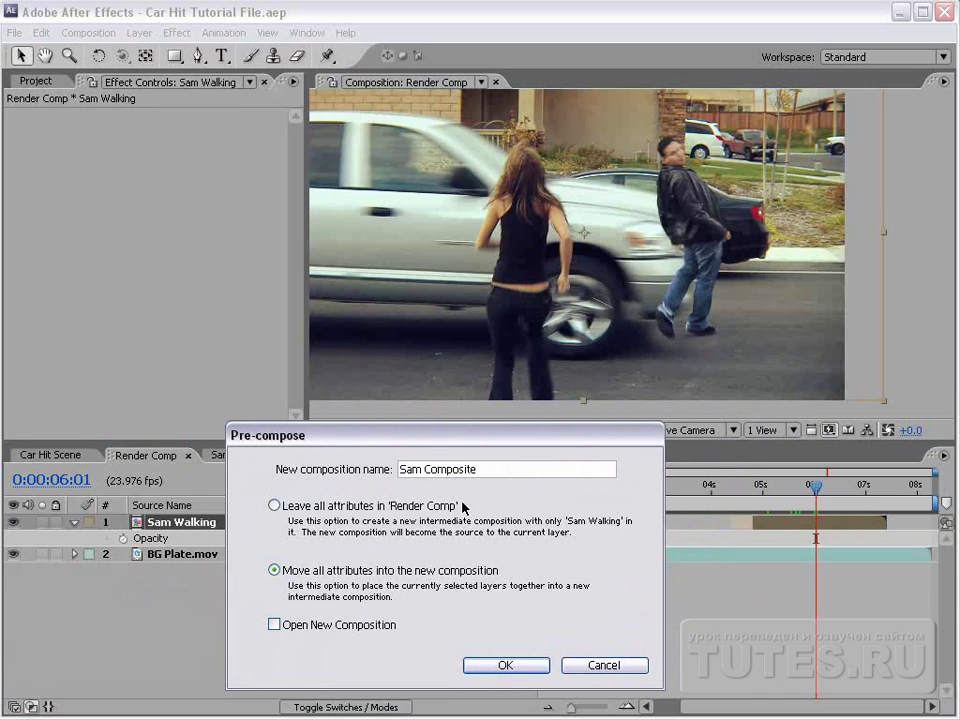
{"action": "key", "text": "Return"}
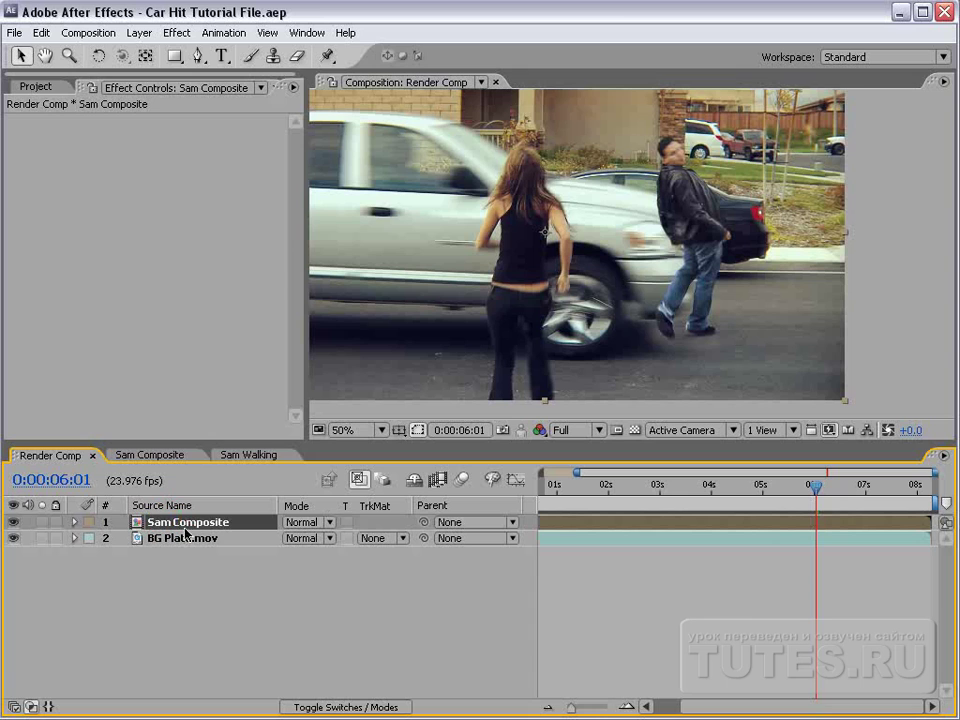
In Sam Composite, find the frame where the man turns, just before 0:00:06:00.
{"action": "left_click", "coordinate": [137, 454]}
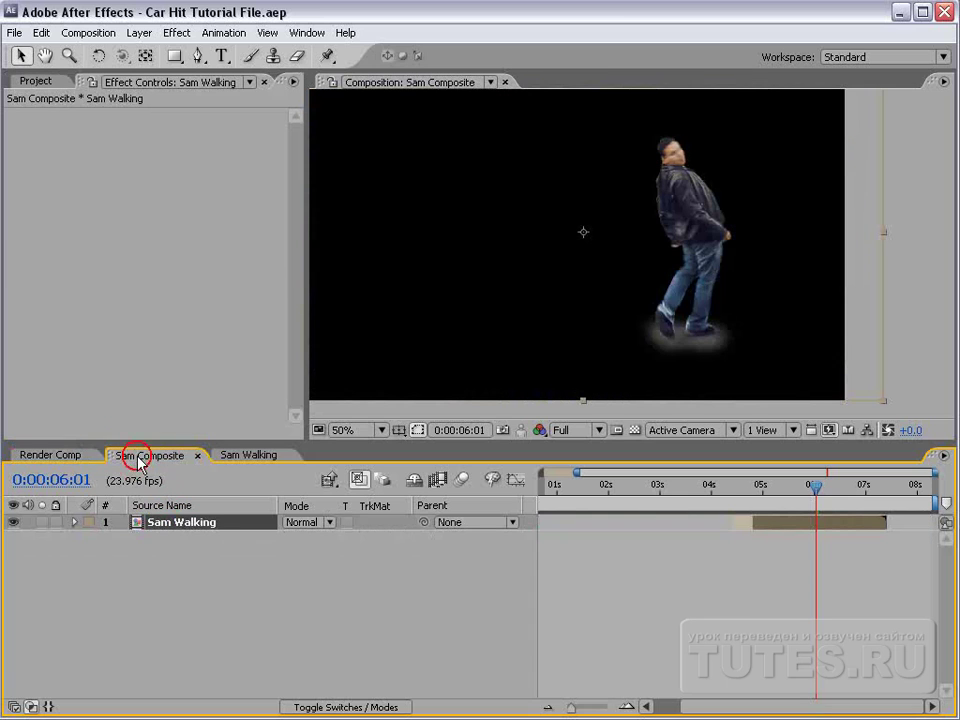
{"action": "left_click", "coordinate": [786, 493]}
{"action": "left_click_drag", "start_coordinate": [786, 495], "coordinate": [814, 497]}
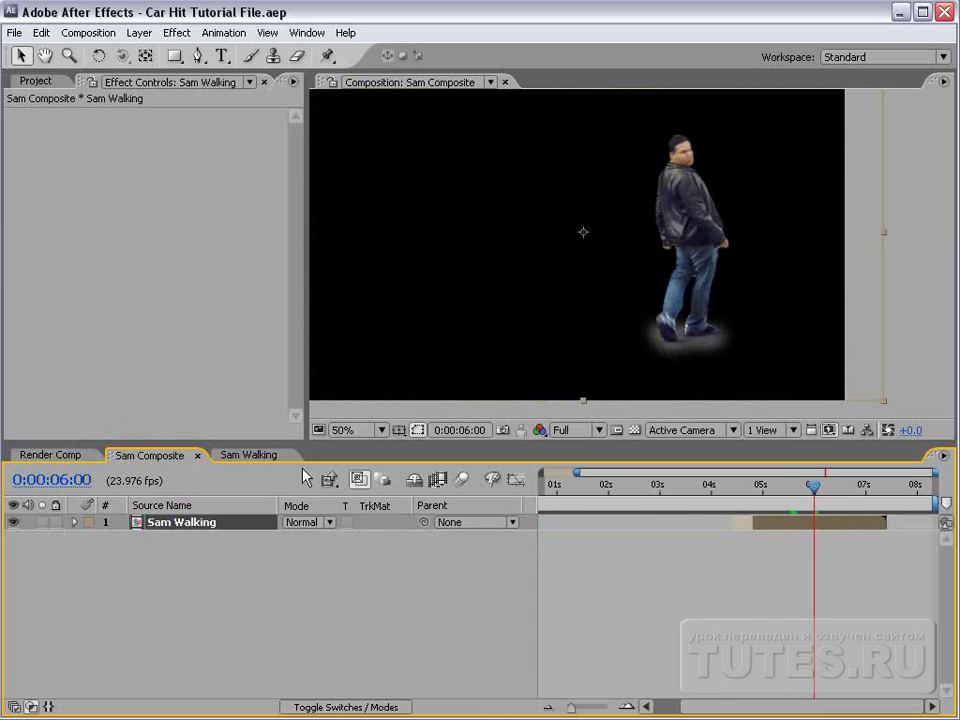
{"action": "left_click", "coordinate": [247, 455]}
{"action": "left_click_drag", "start_coordinate": [715, 489], "coordinate": [661, 489]}
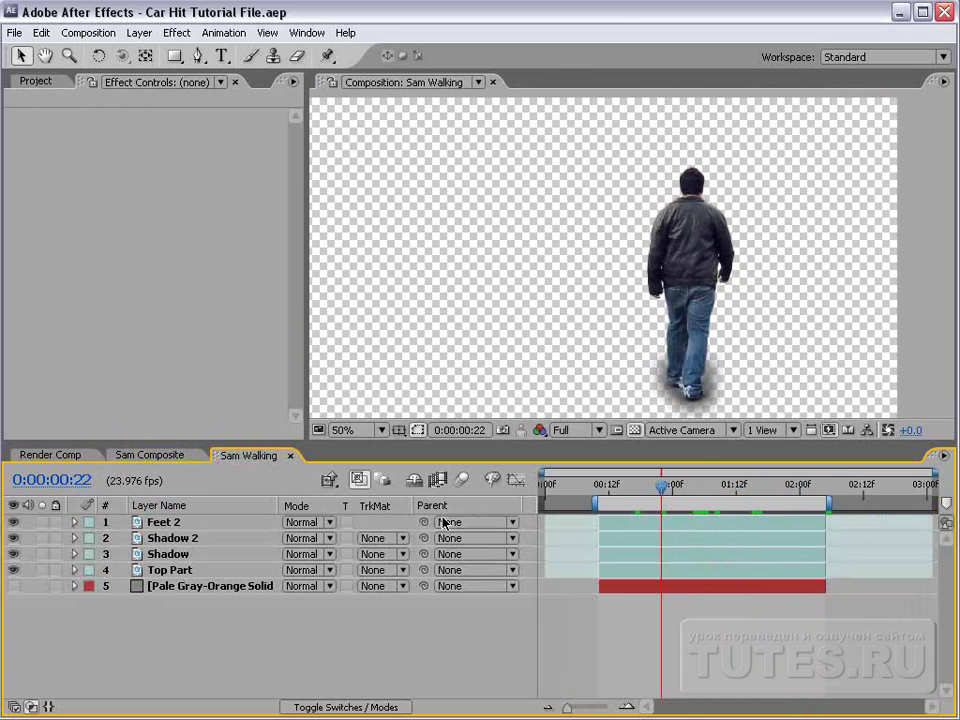
{"action": "left_click", "coordinate": [152, 458]}
{"action": "left_click_drag", "start_coordinate": [778, 486], "coordinate": [812, 479]}
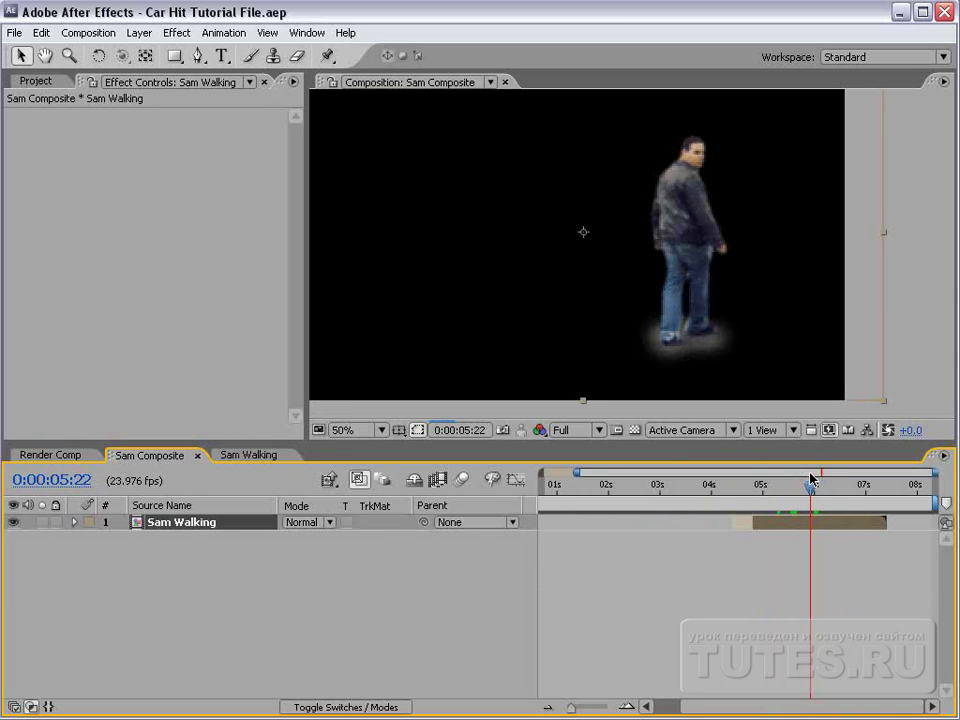
{"action": "left_click_drag", "start_coordinate": [812, 479], "coordinate": [812, 479]}
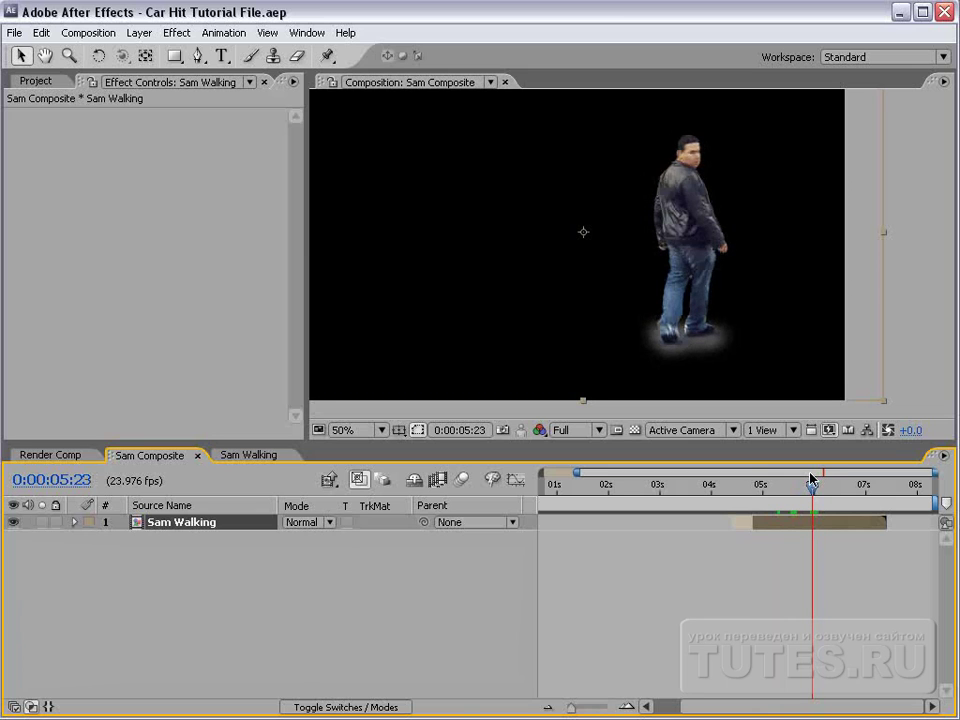
{"action": "key", "text": "equal"}
{"action": "key", "text": "equal"}
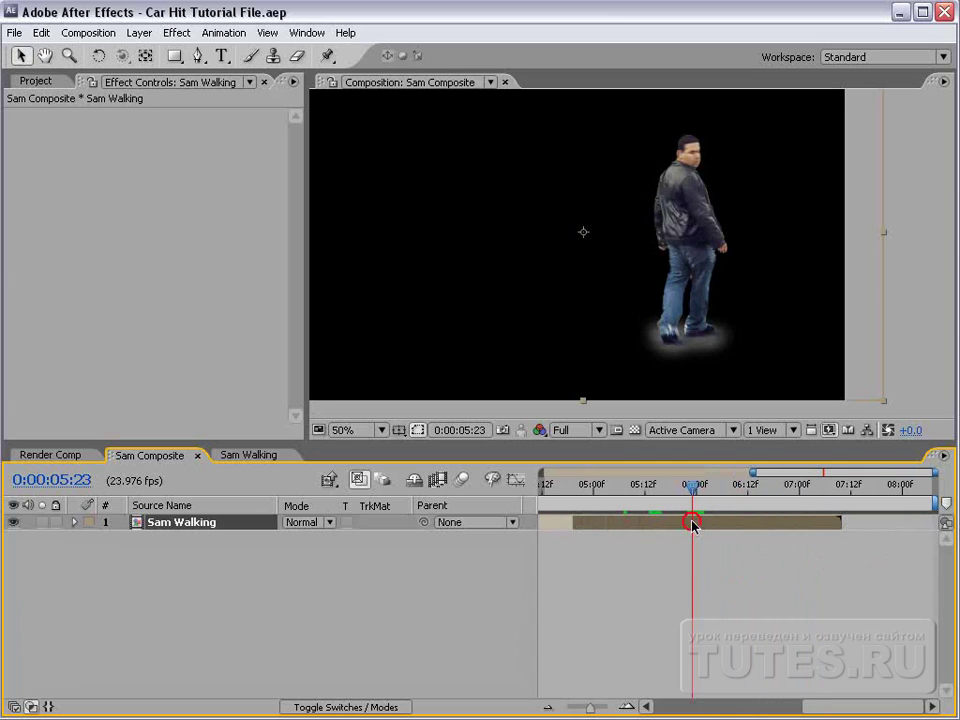
Split Sam Walking at the current time and trim the upper layer to start at 0:00:05:23.
{"action": "key", "text": "ctrl+shift+d"}
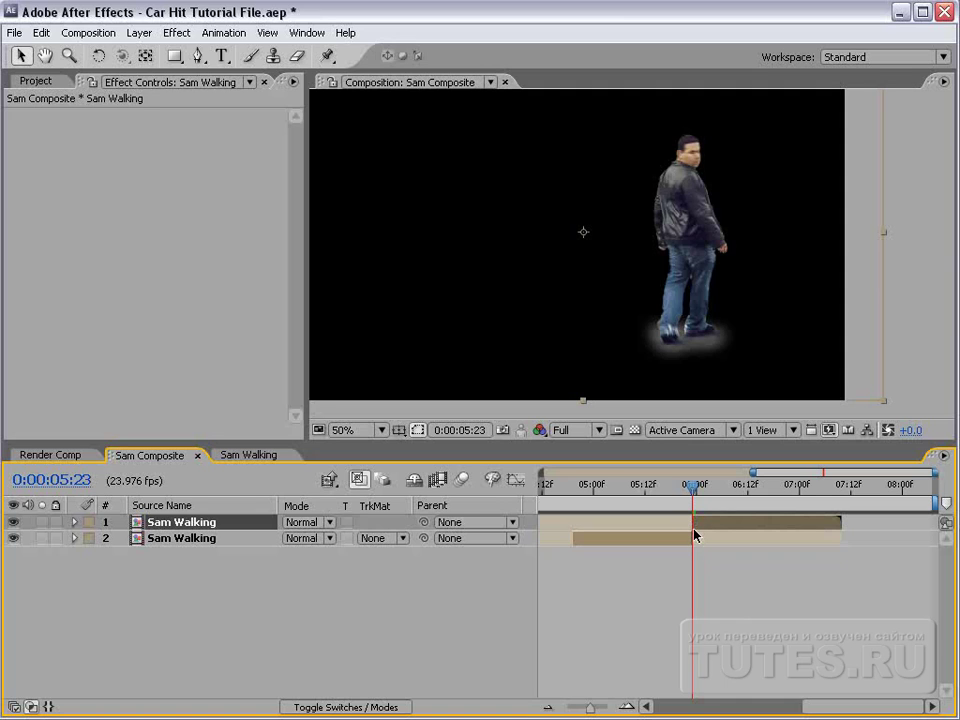
{"action": "key", "text": "equal"}
{"action": "key", "text": "equal"}
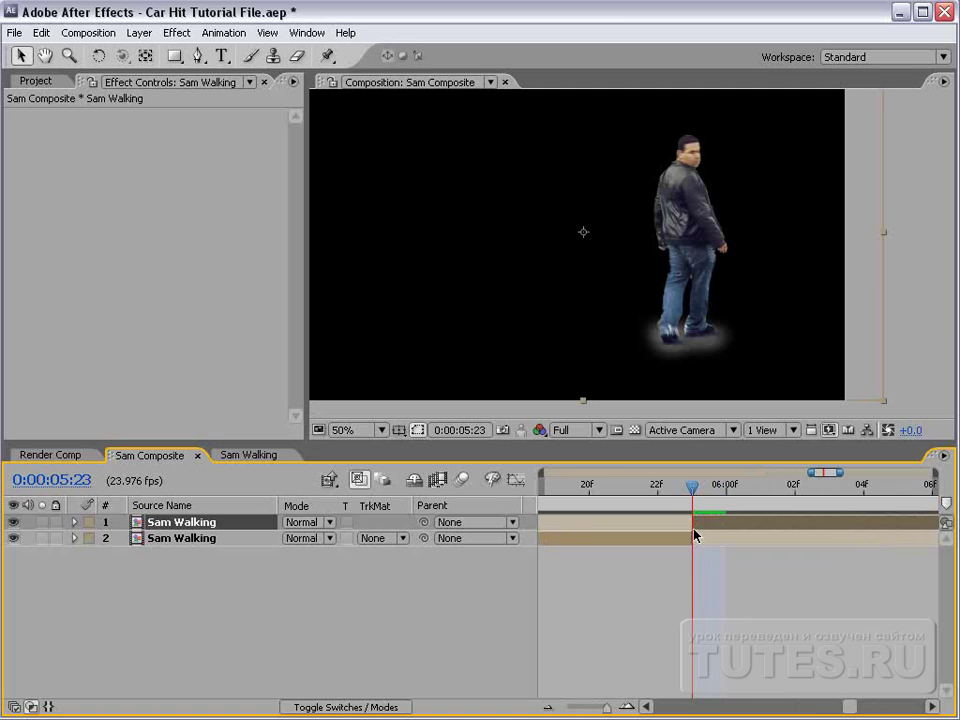
{"action": "mouse_move", "coordinate": [693, 522]}
{"action": "left_mouse_down"}
{"action": "mouse_move", "coordinate": [718, 527]}
{"action": "mouse_move", "coordinate": [666, 490]}
{"action": "mouse_move", "coordinate": [690, 492]}
{"action": "left_mouse_up"}
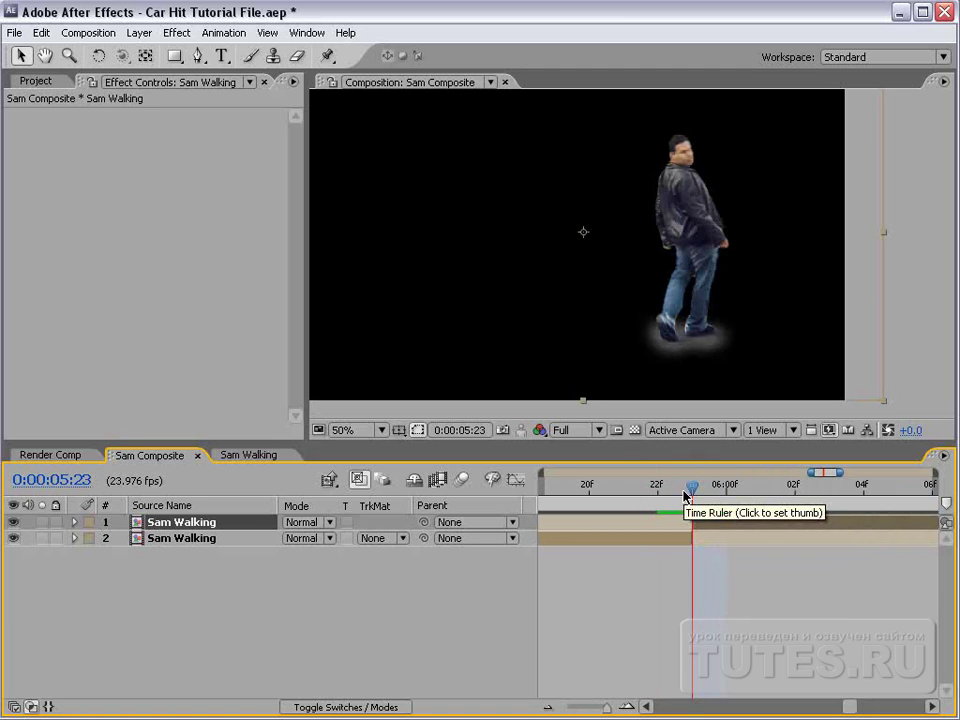
{"action": "key", "text": "minus"}
{"action": "key", "text": "minus"}
{"action": "mouse_move", "coordinate": [753, 488]}
{"action": "left_mouse_down"}
{"action": "mouse_move", "coordinate": [729, 497]}
{"action": "mouse_move", "coordinate": [758, 497]}
{"action": "left_mouse_up"}
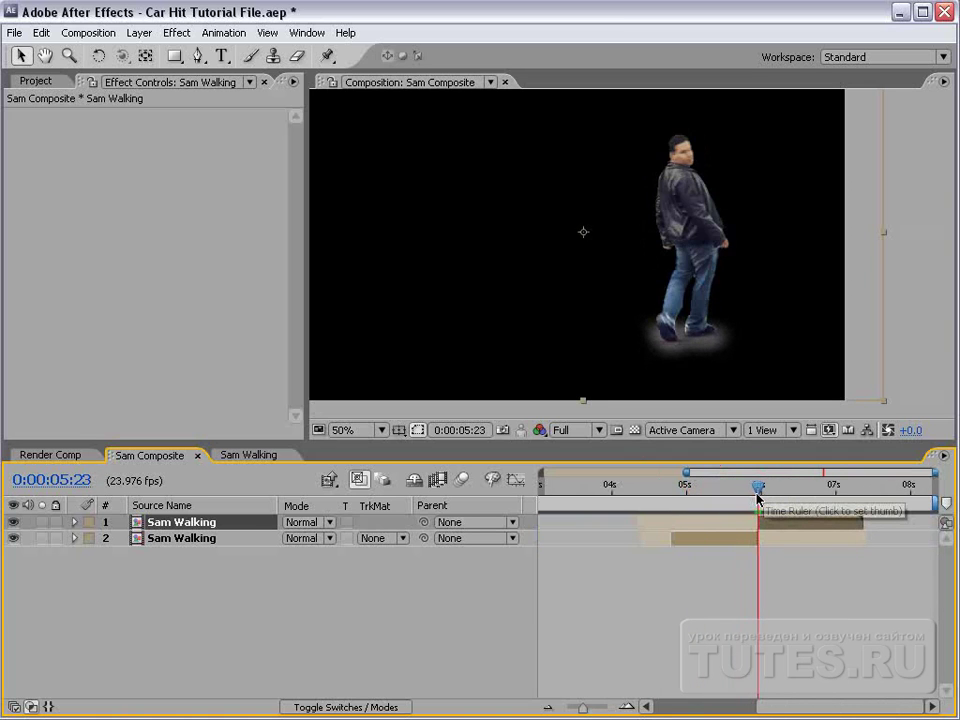
{"action": "key", "text": "alt+bracketleft"}
{"action": "left_click", "coordinate": [47, 458]}
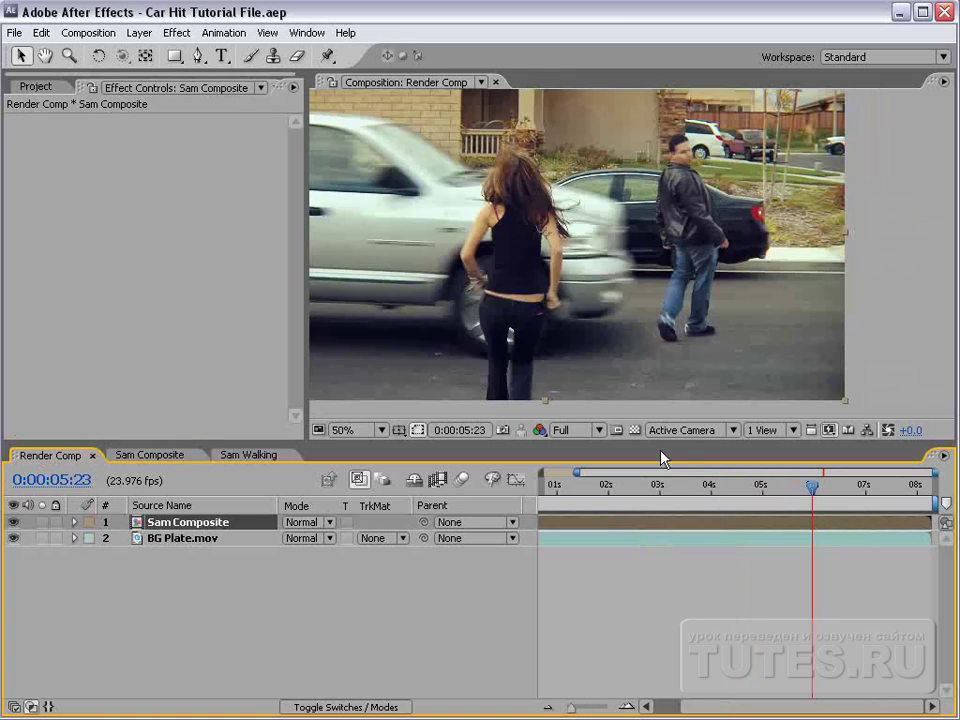
Open Sam Walking, zoom in on the feet, and display Shadow 2's Color Key effects.
{"action": "mouse_move", "coordinate": [819, 492]}
{"action": "left_mouse_down"}
{"action": "mouse_move", "coordinate": [769, 501]}
{"action": "mouse_move", "coordinate": [767, 489]}
{"action": "mouse_move", "coordinate": [784, 501]}
{"action": "mouse_move", "coordinate": [791, 487]}
{"action": "mouse_move", "coordinate": [816, 481]}
{"action": "left_mouse_up"}
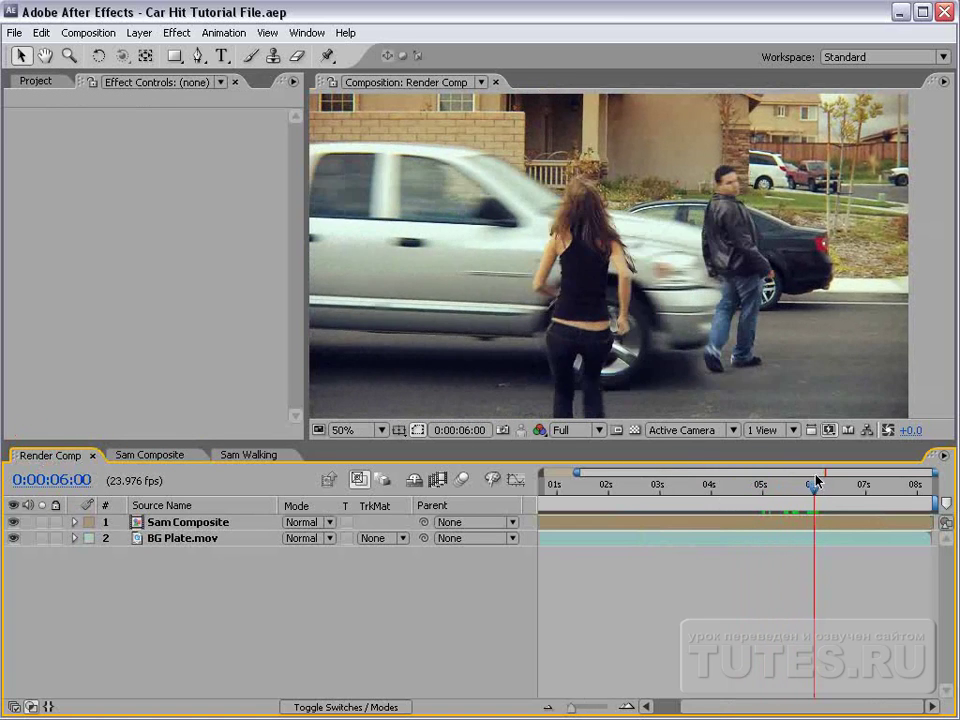
{"action": "left_click_drag", "start_coordinate": [697, 372], "coordinate": [699, 322]}
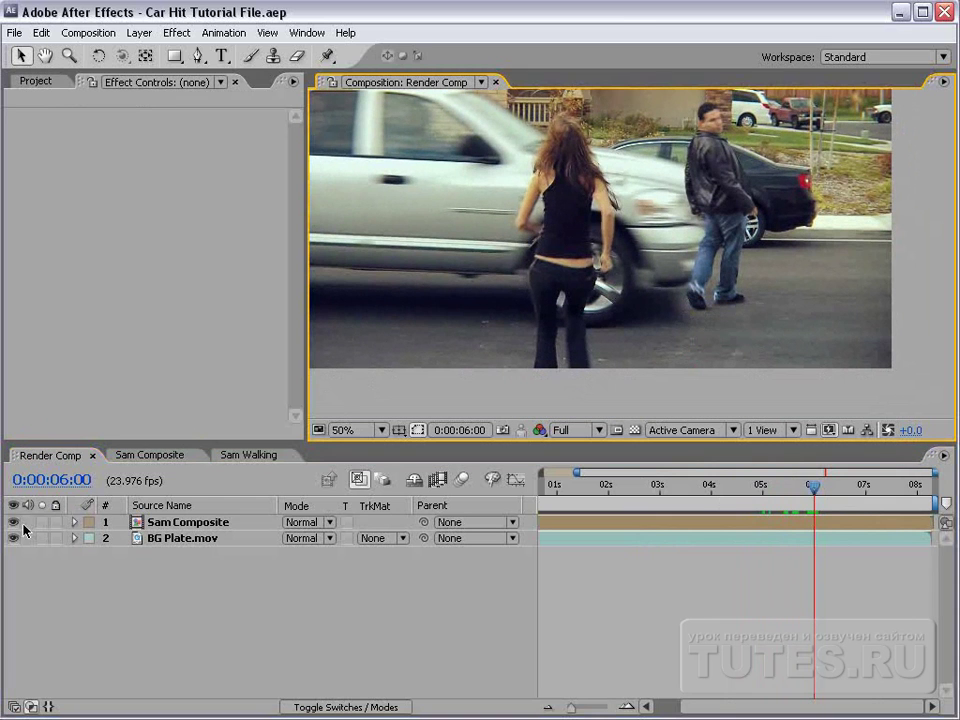
{"action": "left_click", "coordinate": [241, 454]}
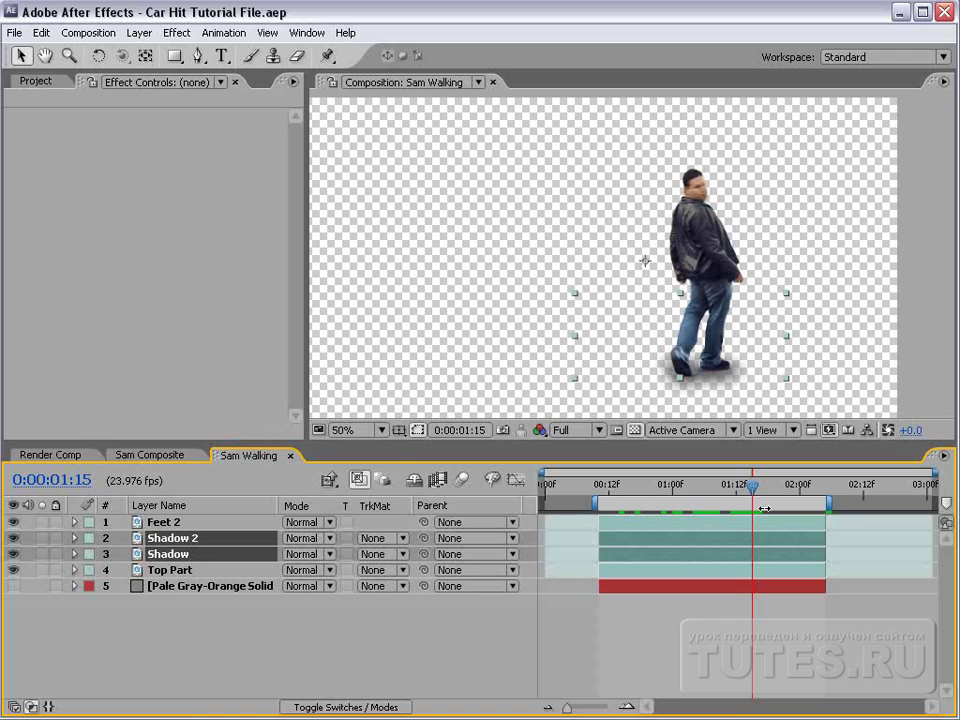
{"action": "scroll", "coordinate": [690, 330], "scroll_direction": "up", "scroll_amount": 2}
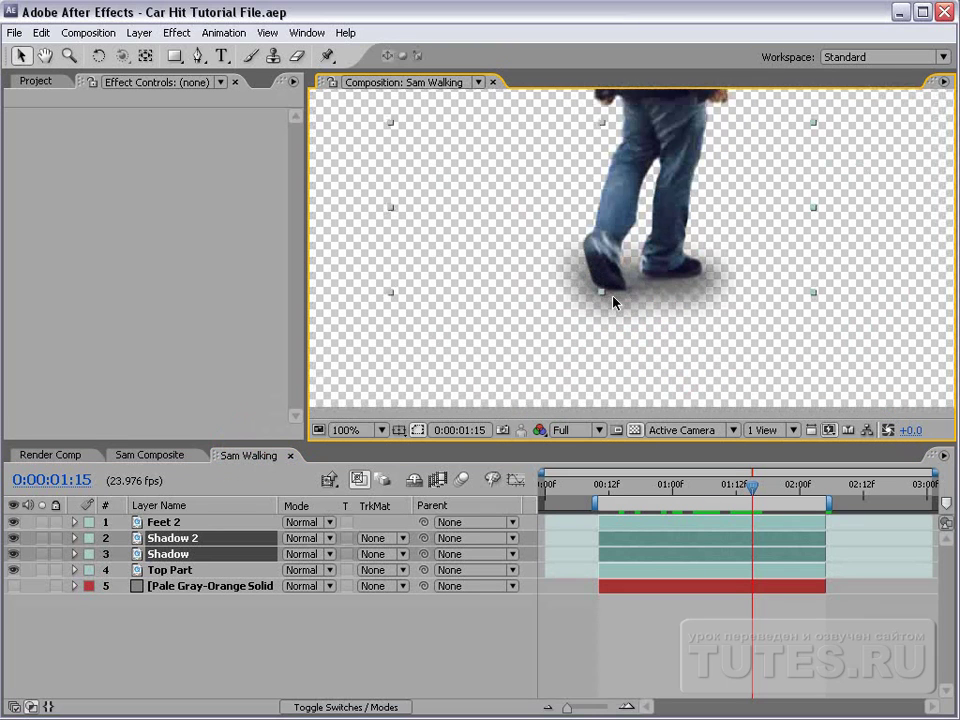
{"action": "left_click", "coordinate": [664, 630]}
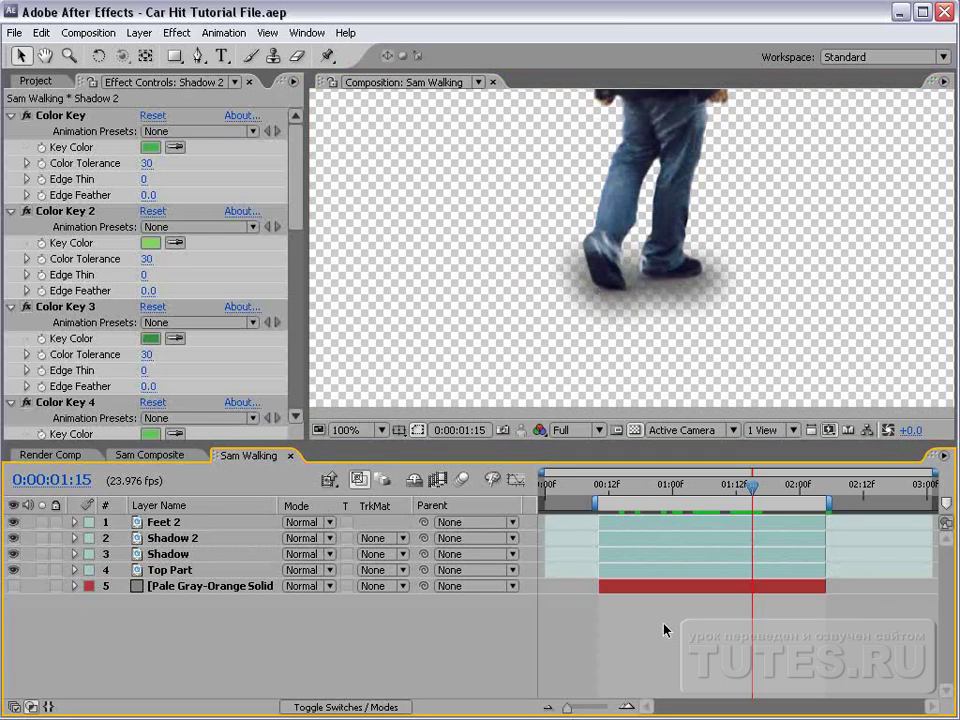
Create a new pure-blue solid layer, Blue Solid 1, in Sam Walking.
{"action": "left_click", "coordinate": [139, 32]}
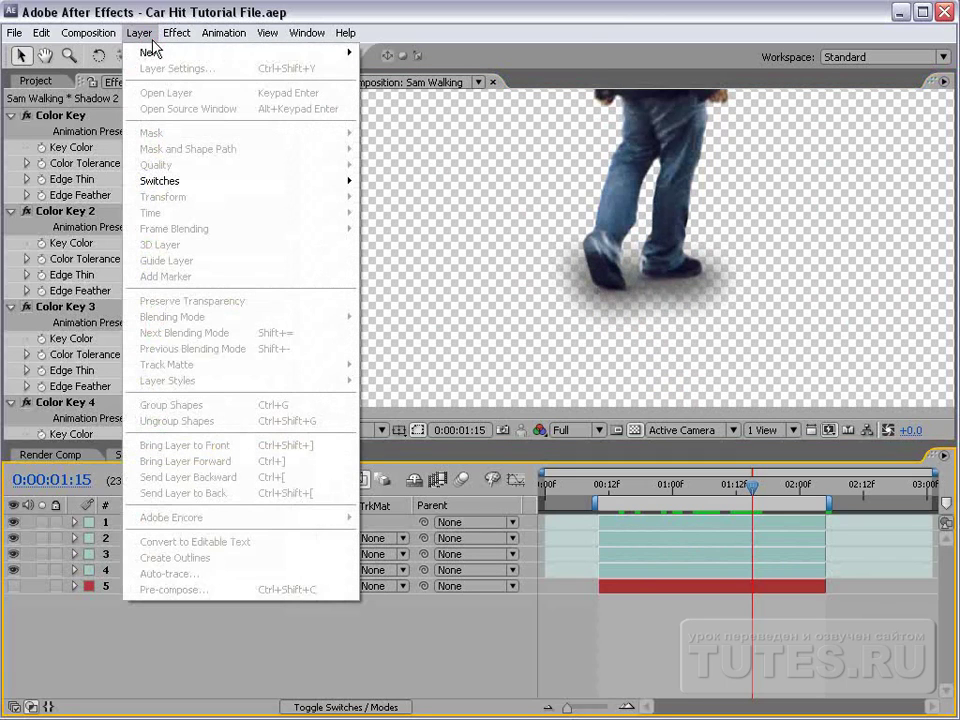
{"action": "mouse_move", "coordinate": [200, 52]}
{"action": "left_click", "coordinate": [421, 69]}
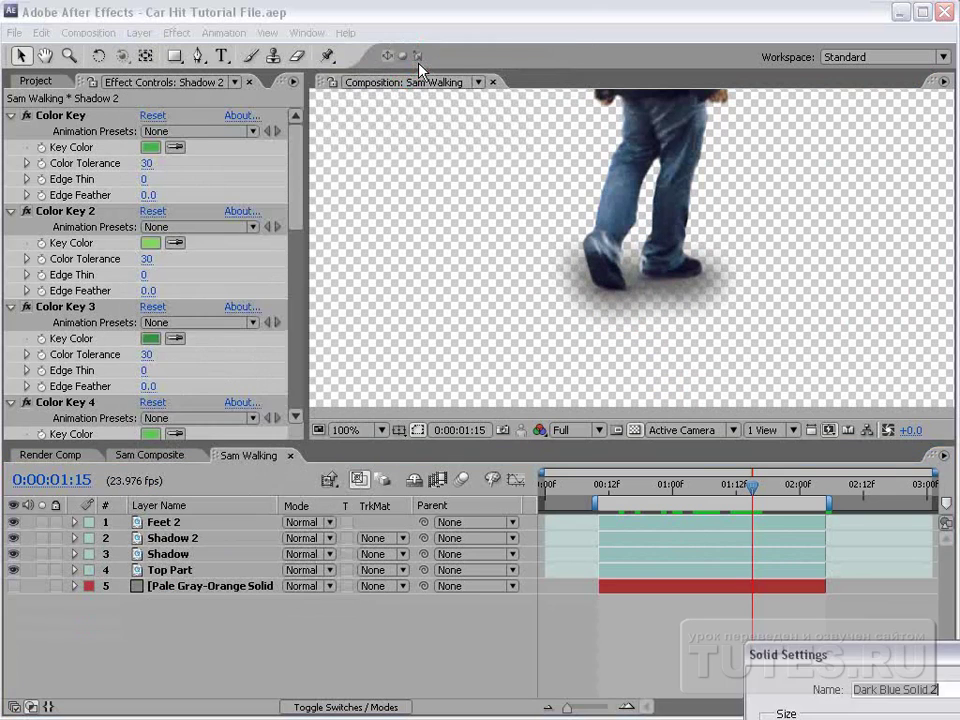
{"action": "left_click_drag", "start_coordinate": [858, 658], "coordinate": [527, 175]}
{"action": "left_click", "coordinate": [500, 475]}
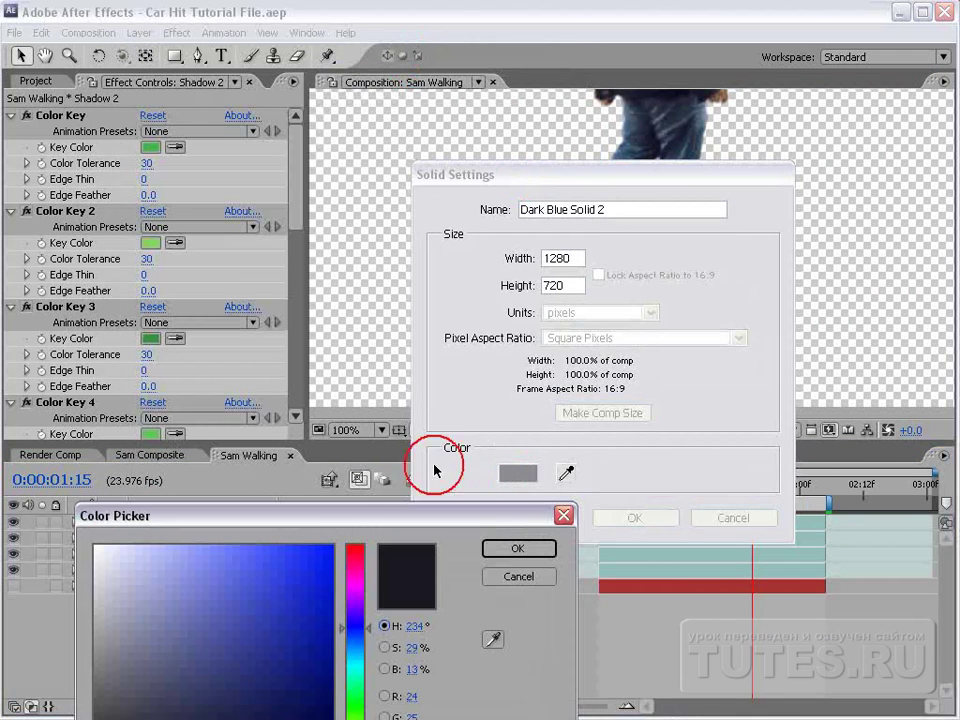
{"action": "left_click", "coordinate": [336, 552]}
{"action": "left_click", "coordinate": [518, 549]}
{"action": "key", "text": "Return"}
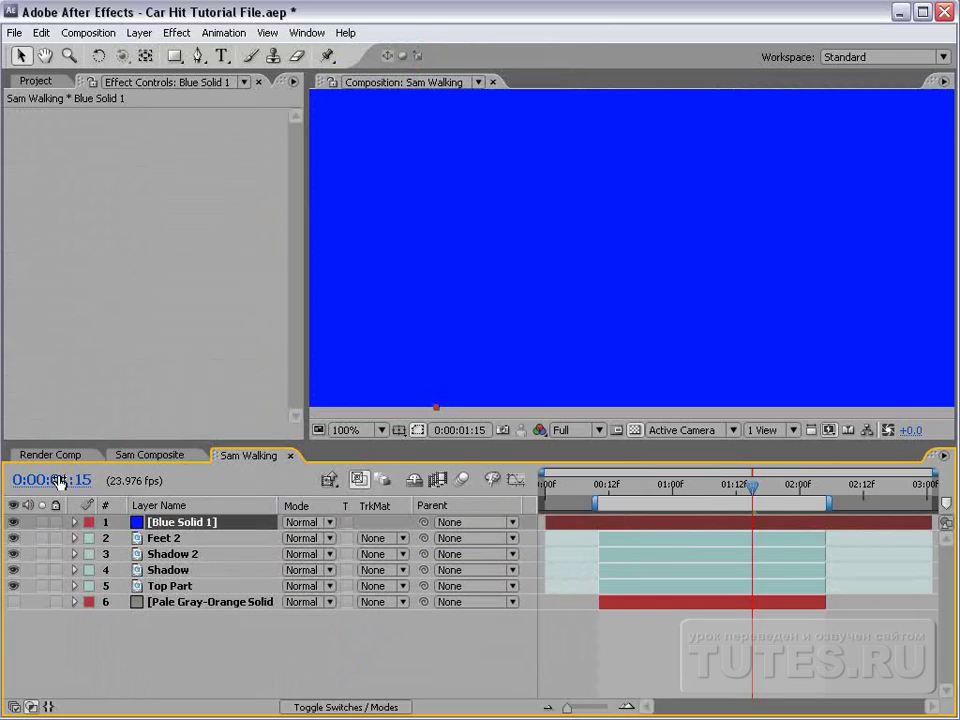
Hide Blue Solid 1 and place the first Pen mask point above the front shoe.
{"action": "left_click", "coordinate": [14, 522]}
{"action": "left_click", "coordinate": [198, 56]}
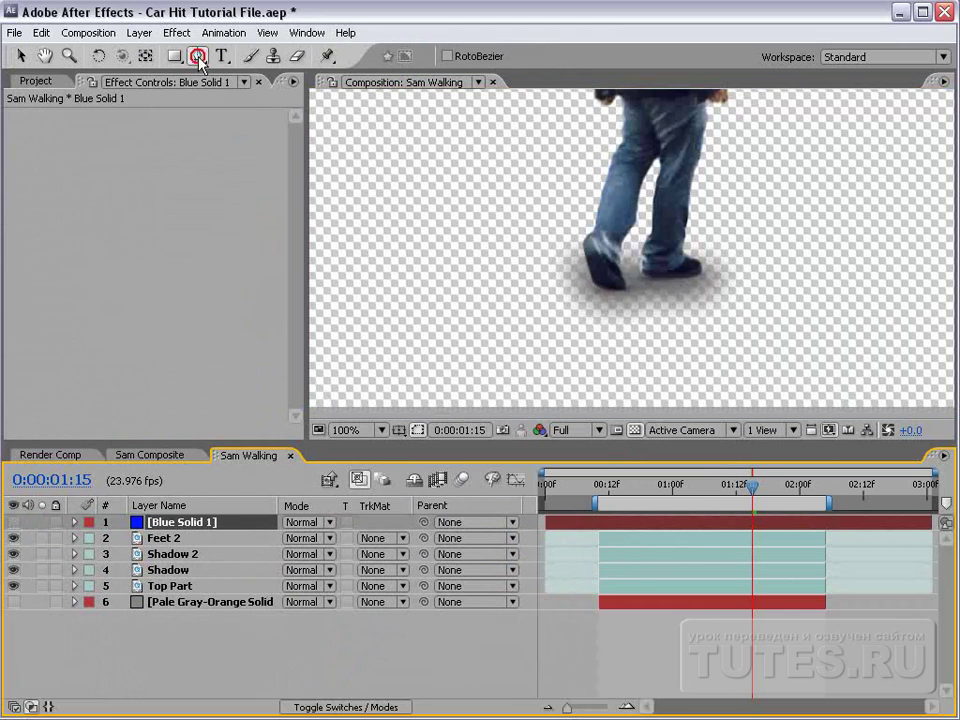
{"action": "left_click", "coordinate": [548, 135]}
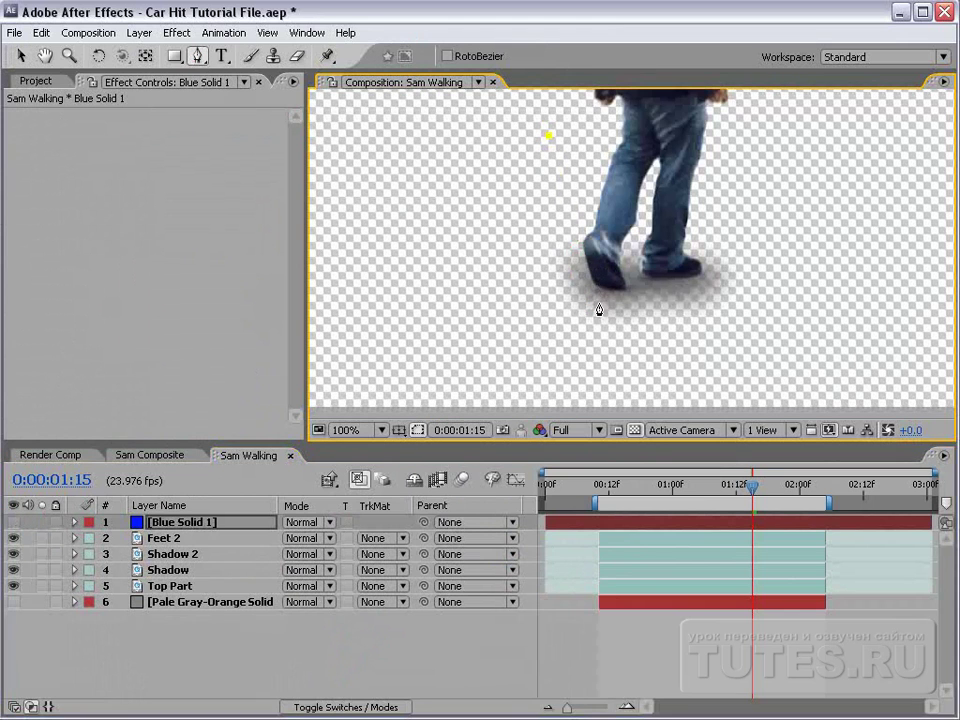
Draw a closed mask around the front shoe on Blue Solid 1.
{"action": "left_click_drag", "start_coordinate": [603, 302], "coordinate": [645, 368]}
{"action": "left_click", "coordinate": [580, 387]}
{"action": "left_click", "coordinate": [447, 358]}
{"action": "left_click", "coordinate": [416, 293]}
{"action": "left_click", "coordinate": [431, 178]}
{"action": "left_click", "coordinate": [548, 136]}
Show the solid, feather the mask to 8 pixels and set Blue Solid 1 to Silhouette mode.
{"action": "left_click", "coordinate": [13, 522]}
{"action": "key", "text": "f"}
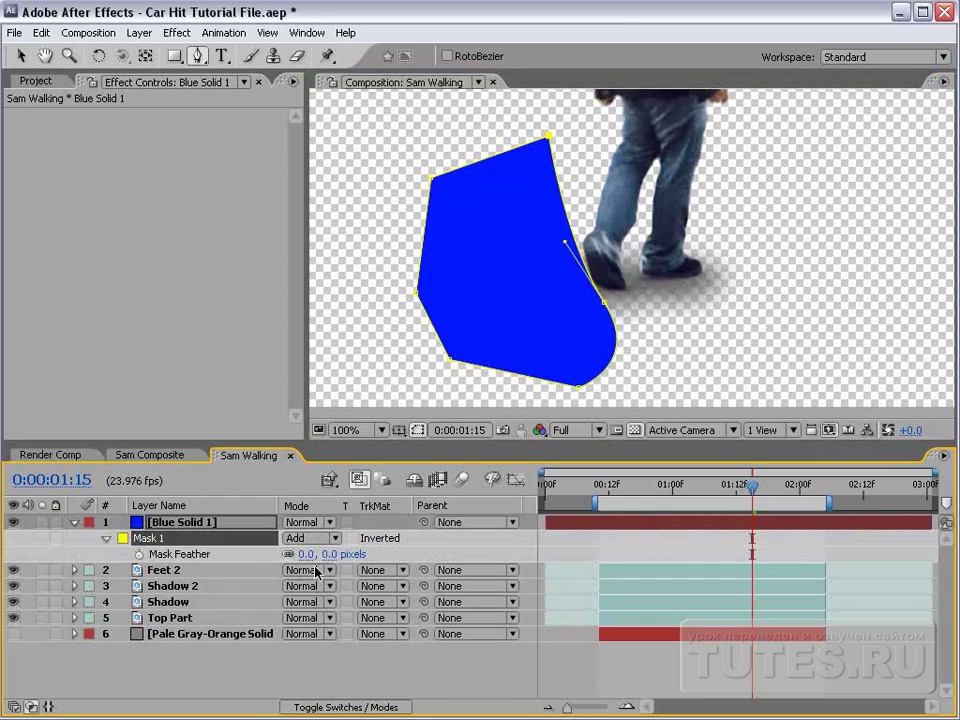
{"action": "left_click_drag", "start_coordinate": [328, 557], "coordinate": [302, 514]}
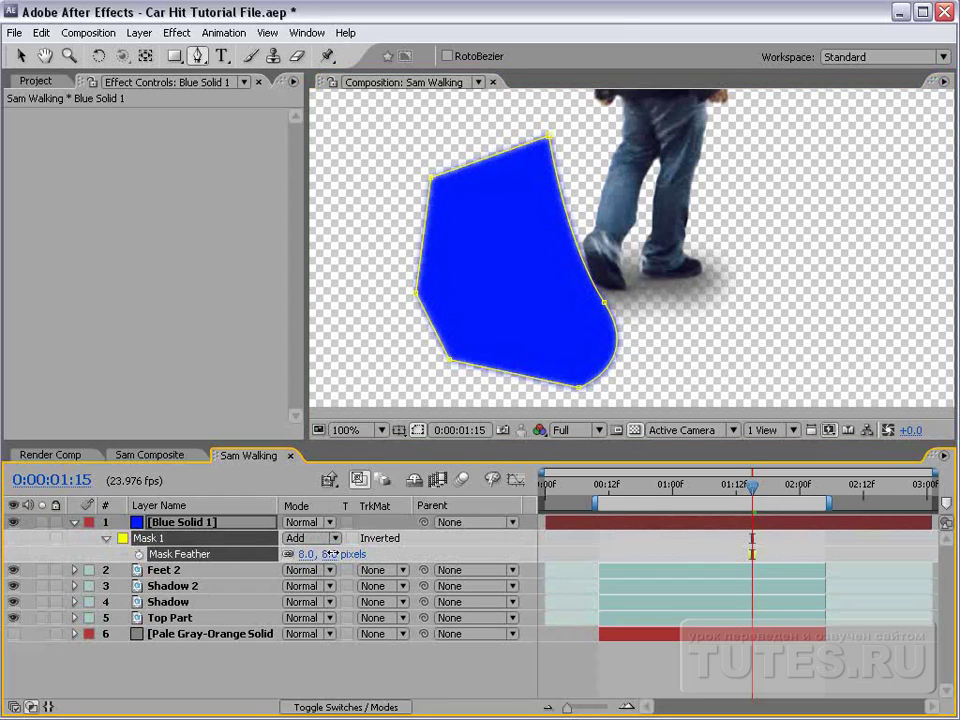
{"action": "left_click", "coordinate": [302, 521]}
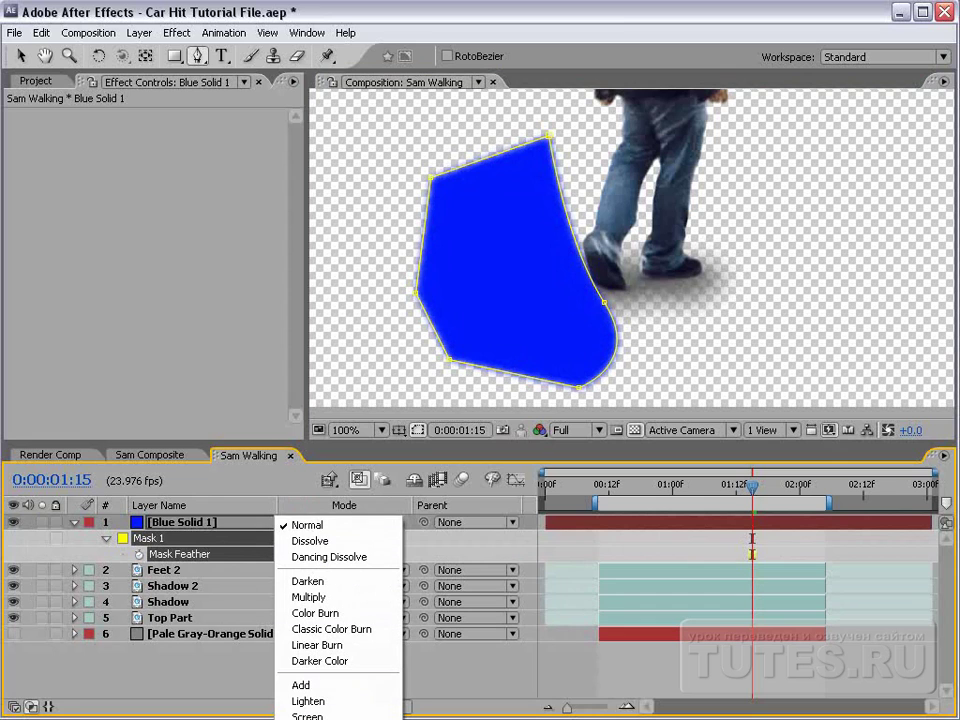
{"action": "left_click", "coordinate": [320, 714]}
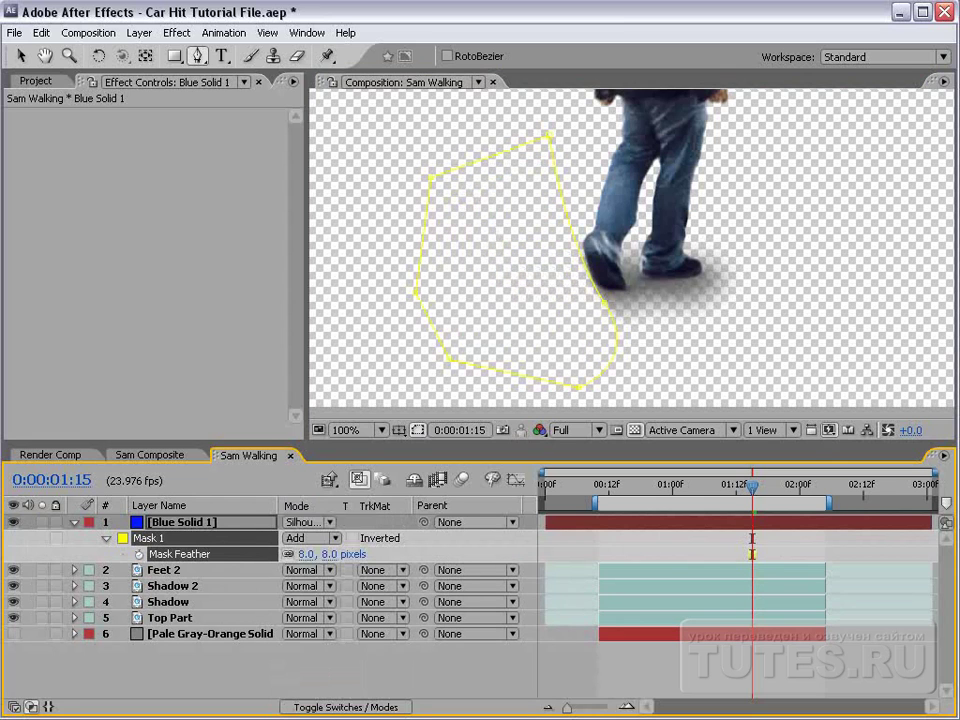
{"action": "left_click", "coordinate": [643, 549]}
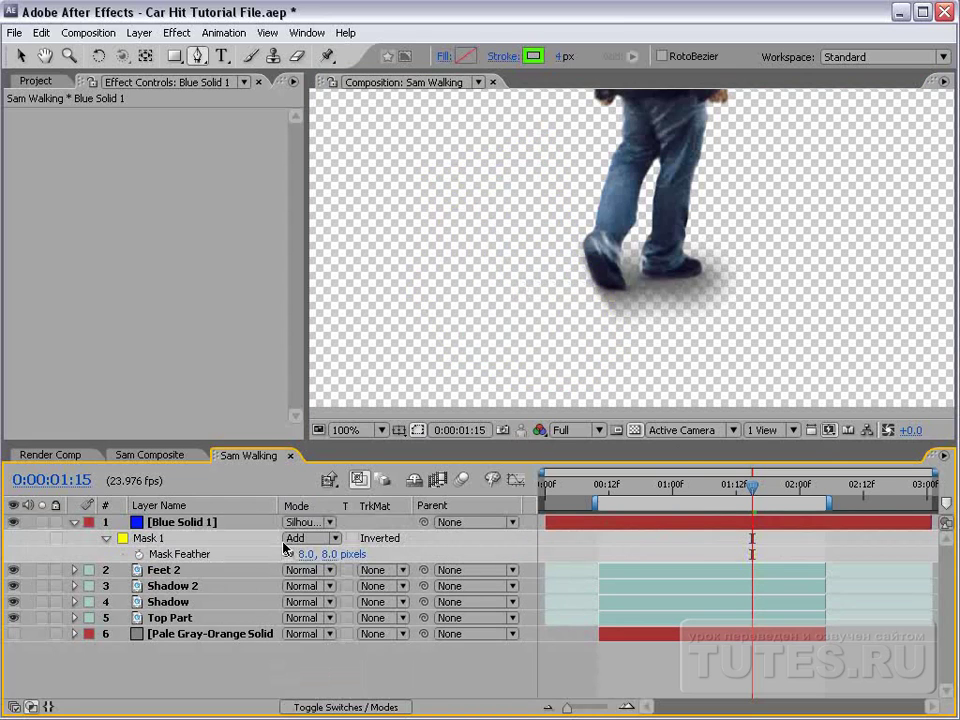
Recheck Blue Solid 1's blending modes, then restore the silhouette cutout.
{"action": "left_click", "coordinate": [305, 522]}
{"action": "left_click", "coordinate": [295, 569]}
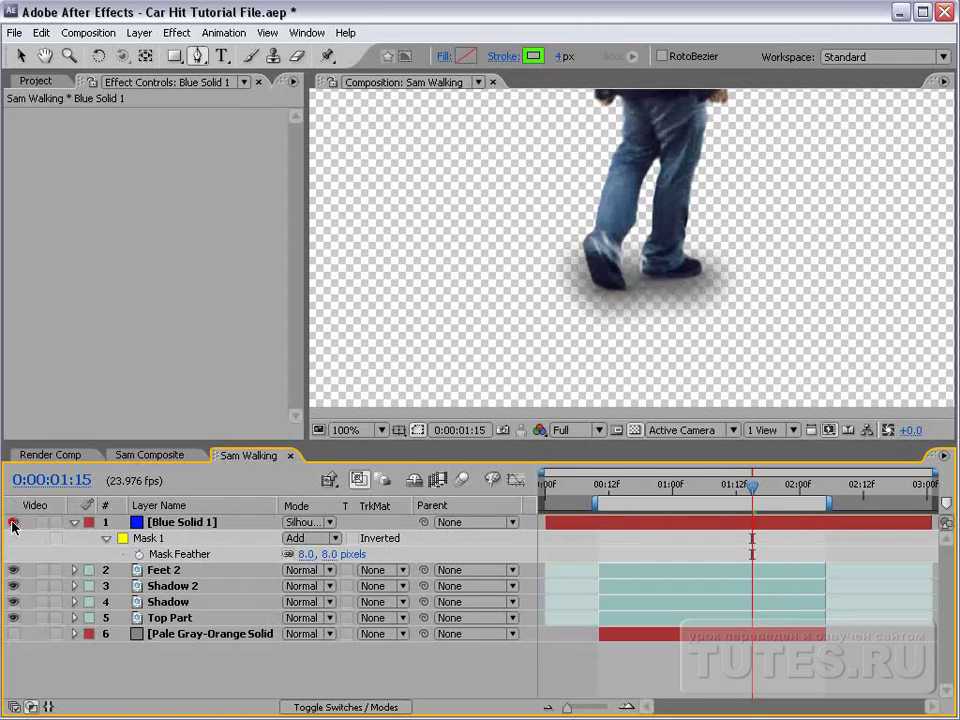
{"action": "left_click", "coordinate": [172, 525]}
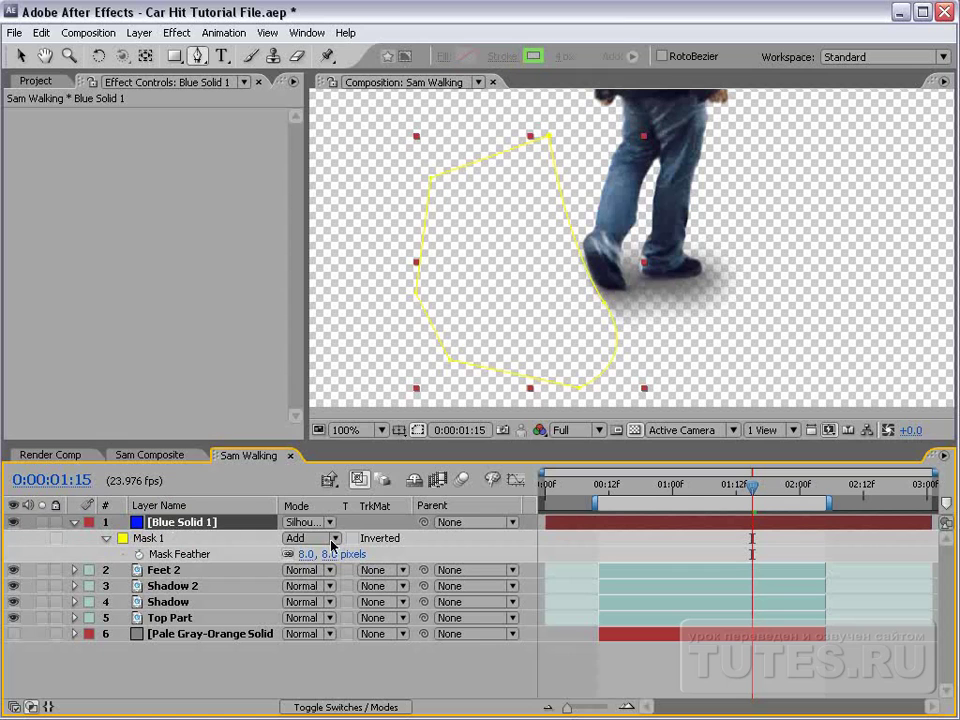
{"action": "left_click", "coordinate": [330, 522]}
{"action": "left_click", "coordinate": [321, 11]}
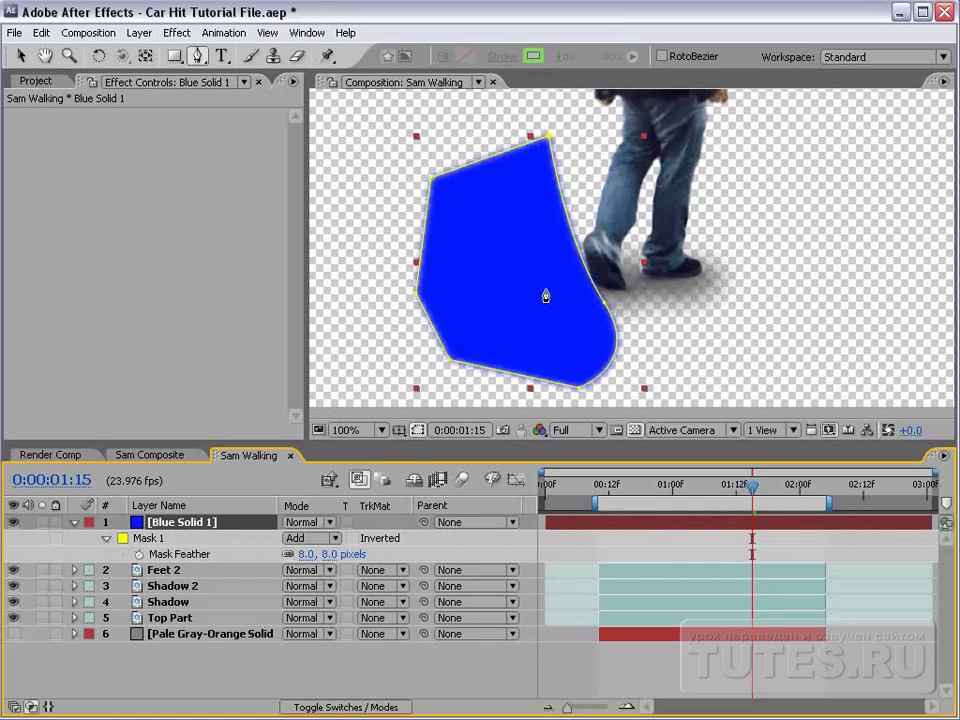
{"action": "left_click", "coordinate": [305, 522]}
{"action": "left_click", "coordinate": [300, 690]}
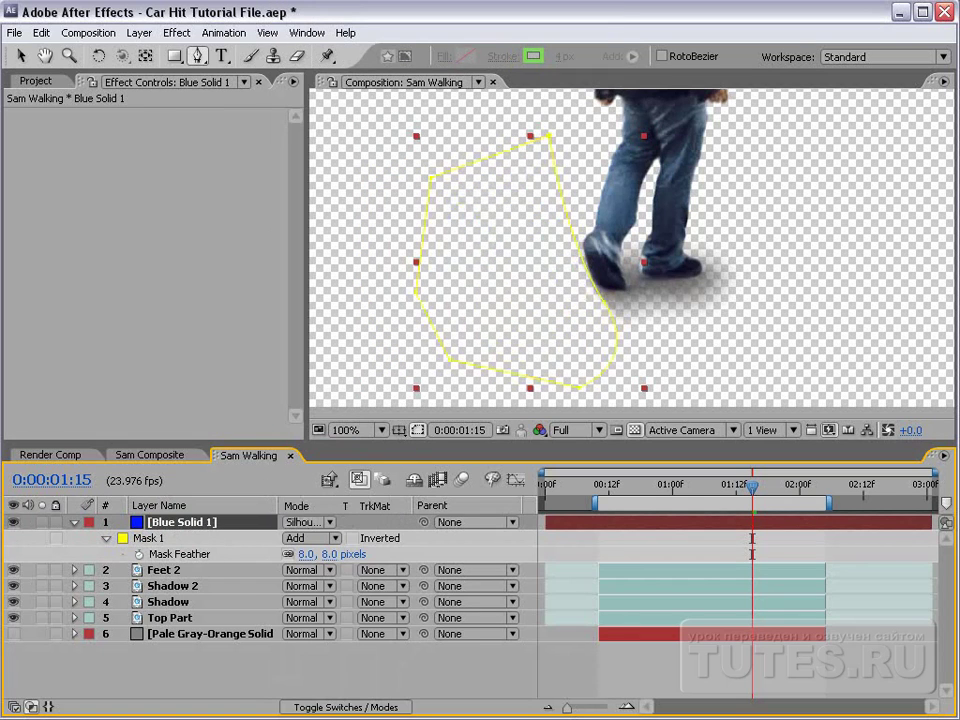
Smooth a mask vertex and keyframe Mask Path at 1:15 and 1:14, shifting the shape left.
{"action": "left_click", "coordinate": [596, 300], "text": "ctrl+alt"}
{"action": "left_click_drag", "start_coordinate": [596, 300], "coordinate": [604, 307]}
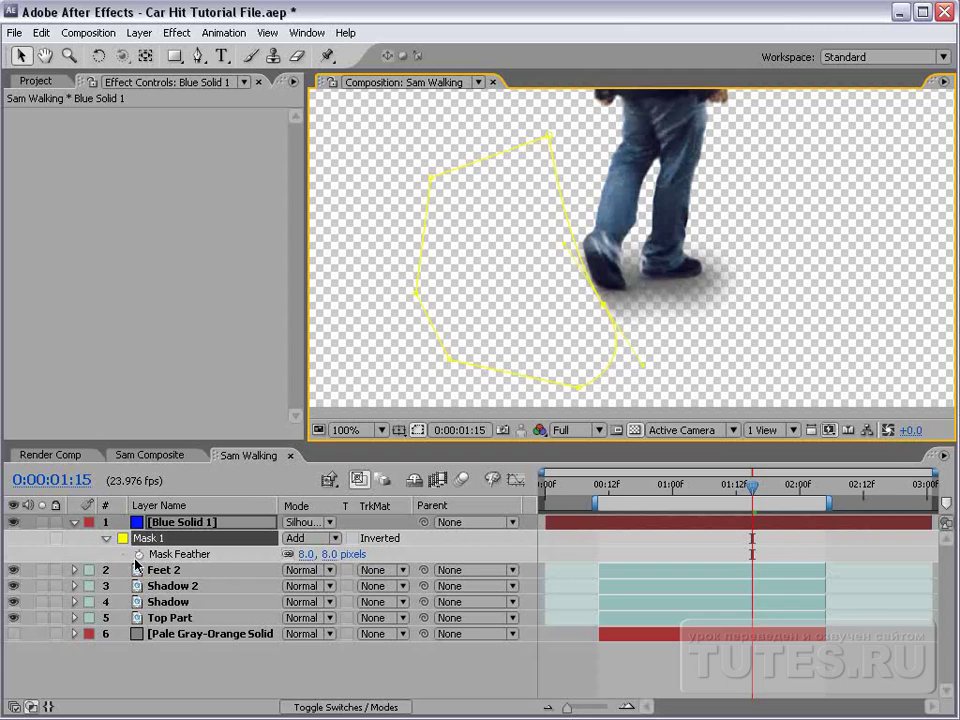
{"action": "key", "text": "m"}
{"action": "key", "text": "m"}
{"action": "key", "text": "m"}
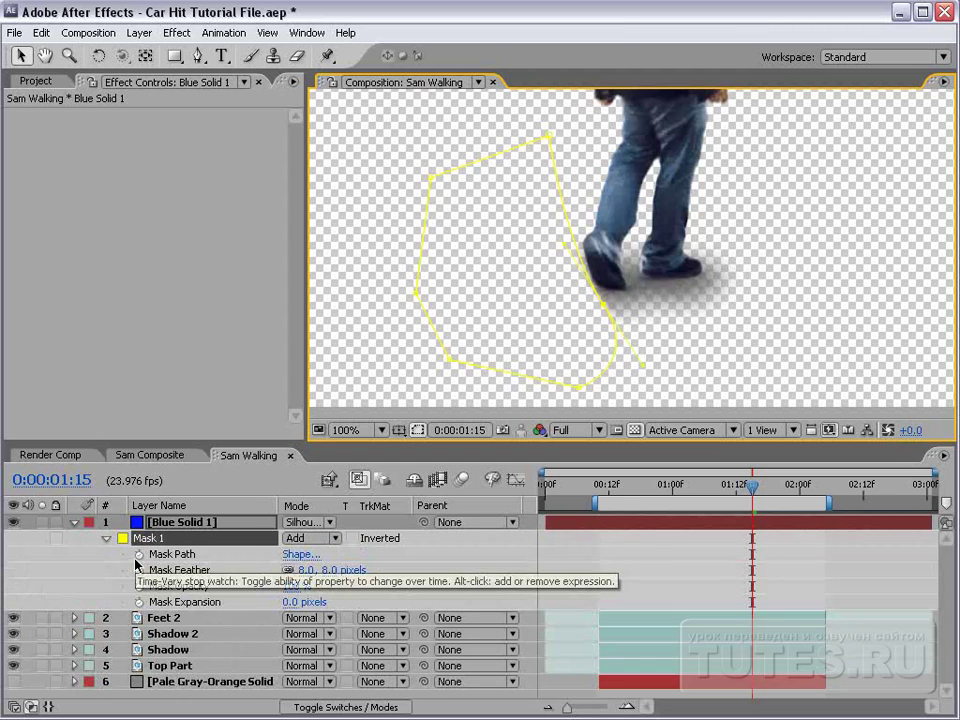
{"action": "left_click", "coordinate": [139, 554]}
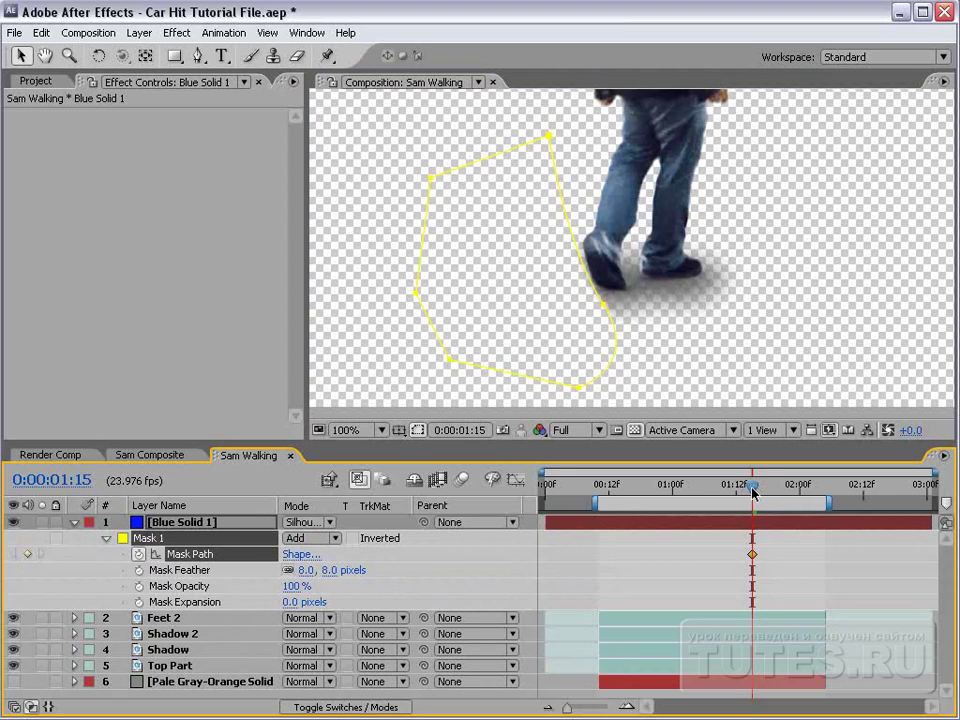
{"action": "left_click_drag", "start_coordinate": [753, 490], "coordinate": [747, 490]}
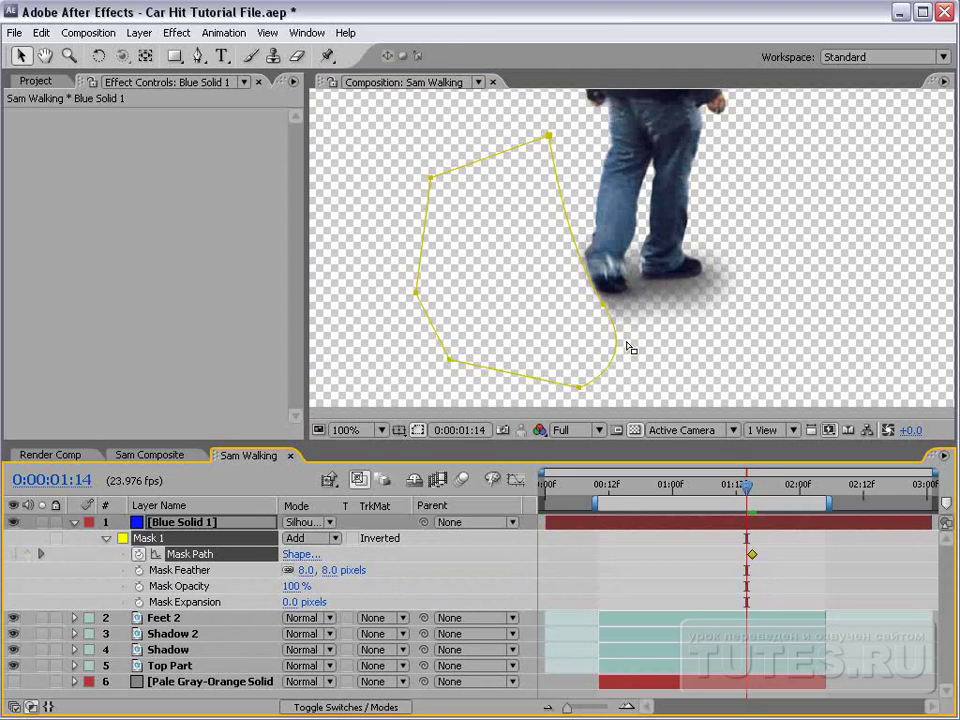
{"action": "left_click_drag", "start_coordinate": [604, 306], "coordinate": [557, 325]}
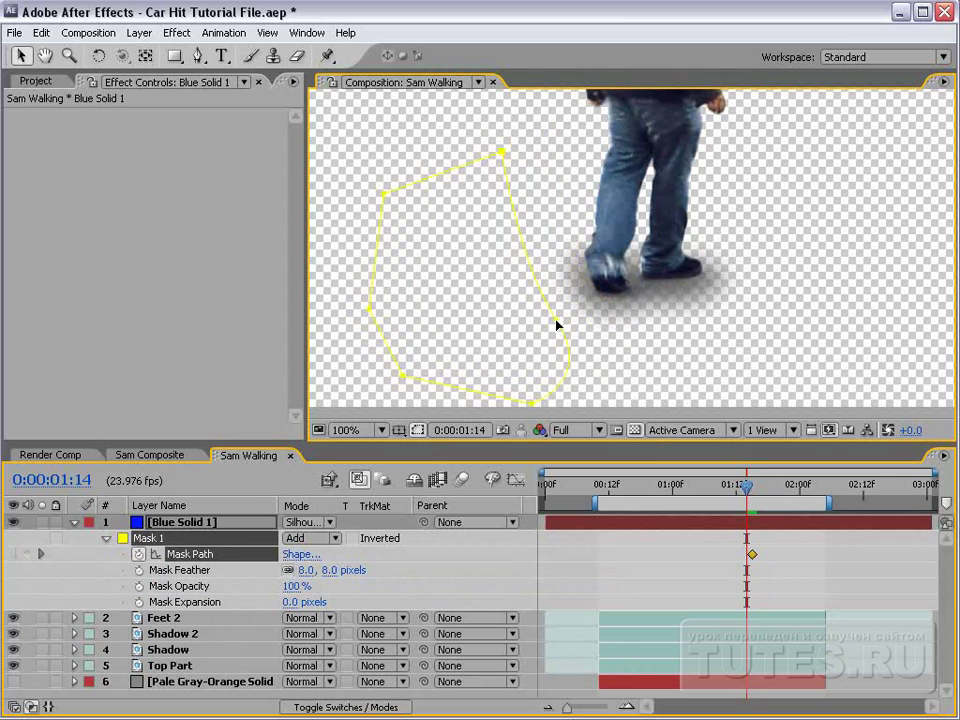
Confirm the 8-pixel mask feather and compare the mask between frames 1:14 and 1:15.
{"action": "left_click", "coordinate": [329, 571]}
{"action": "key", "text": "Return"}
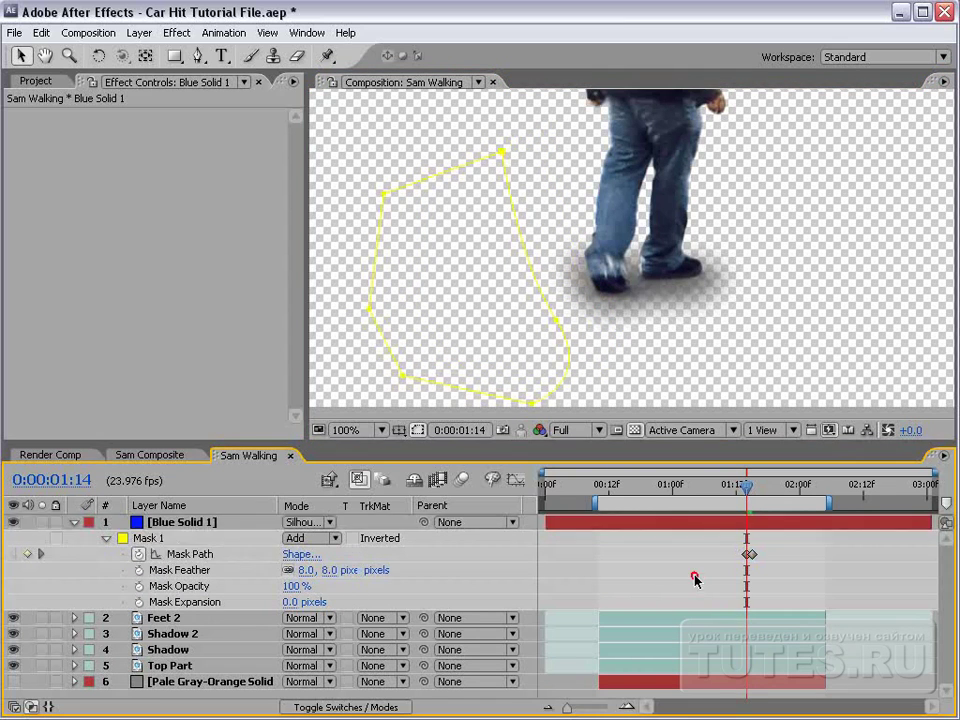
{"action": "key", "text": "Page_Down"}
{"action": "key", "text": "Page_Up"}
{"action": "key", "text": "Page_Down"}
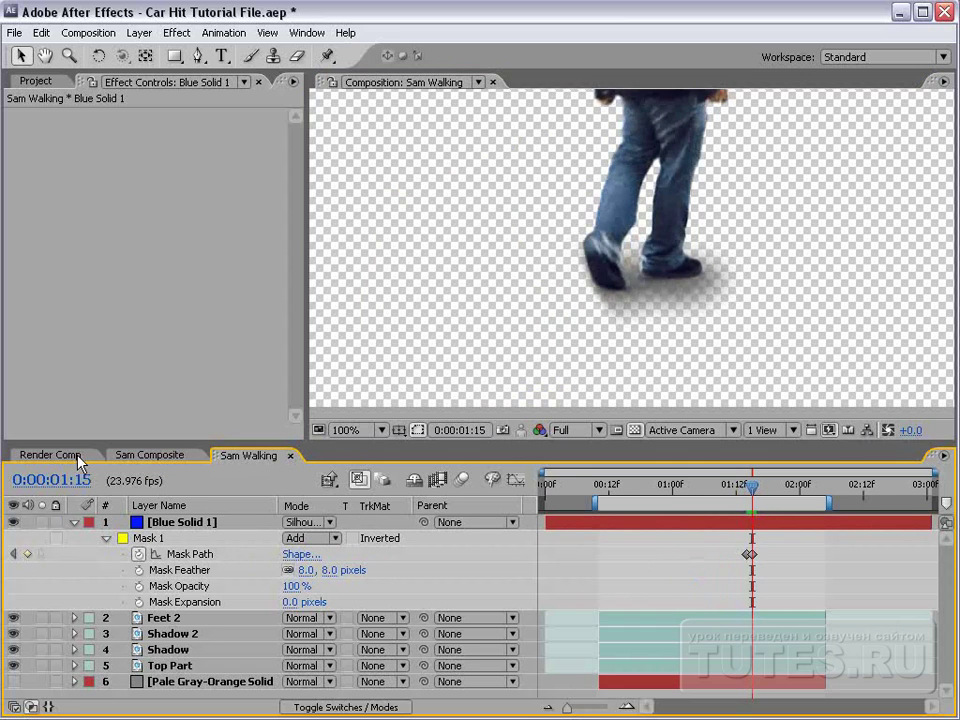
Back in Render Comp, compare frames 5:23 and 6:00 and enlarge the view to 100%.
{"action": "left_click", "coordinate": [93, 458]}
{"action": "key", "text": "Page_Up"}
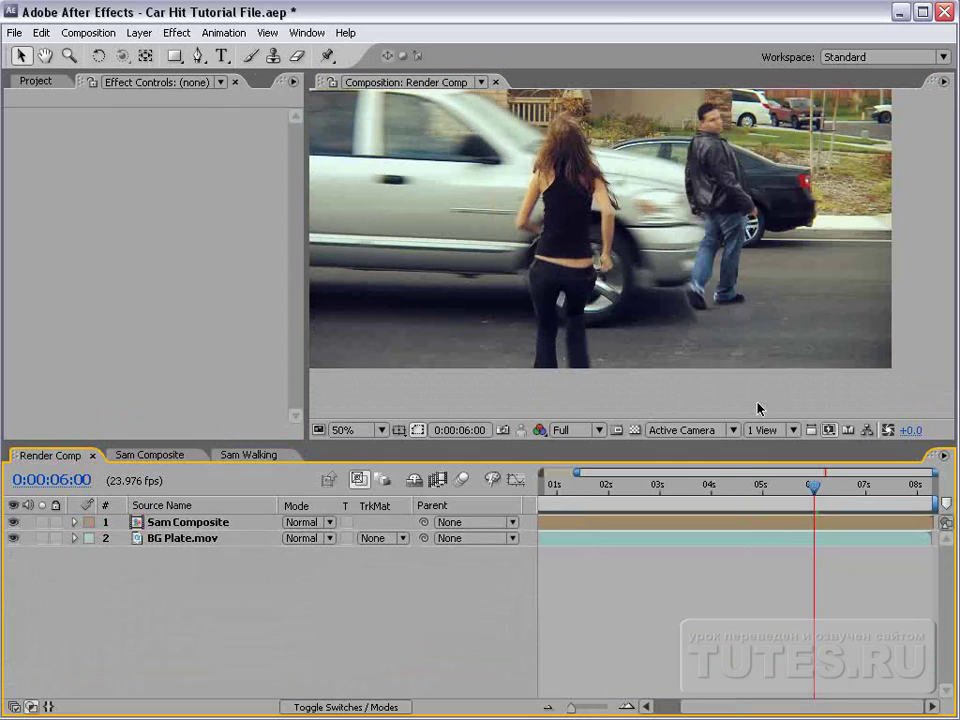
{"action": "key", "text": "Page_Down"}
{"action": "key", "text": "Page_Up"}
{"action": "key", "text": "Page_Up"}
{"action": "key", "text": "Page_Down"}
{"action": "key", "text": "Page_Up"}
{"action": "key", "text": "Page_Down"}
{"action": "key", "text": "h"}
{"action": "scroll", "coordinate": [698, 334], "scroll_direction": "up", "scroll_amount": 2}
{"action": "key", "text": "v"}
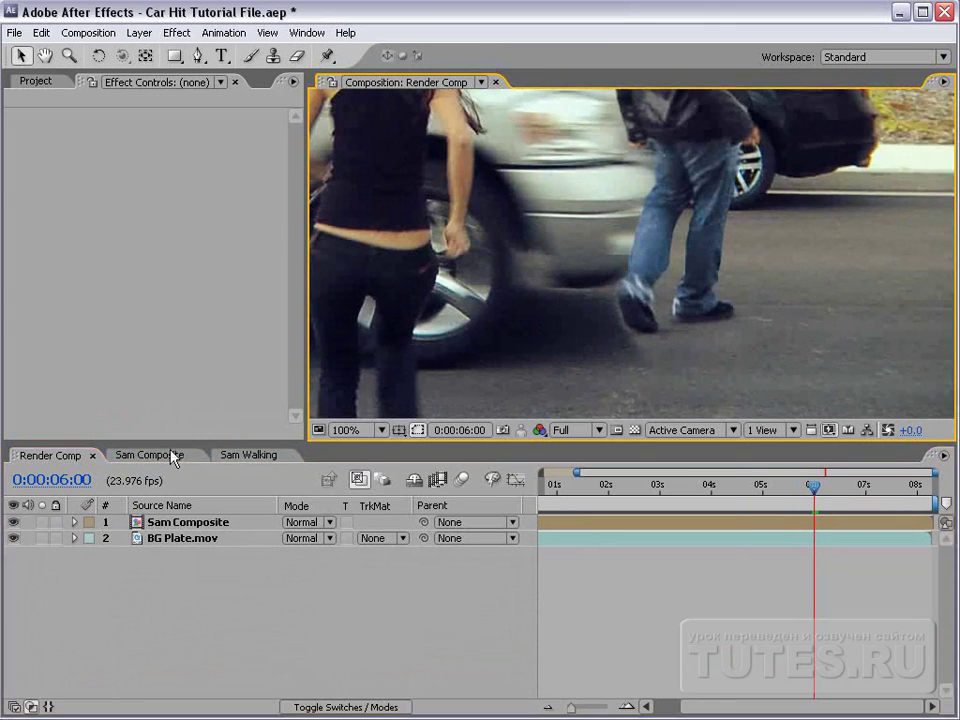
Move Sam Composite's anchor point from the girl onto the man with the Pan Behind tool.
{"action": "left_click", "coordinate": [241, 458]}
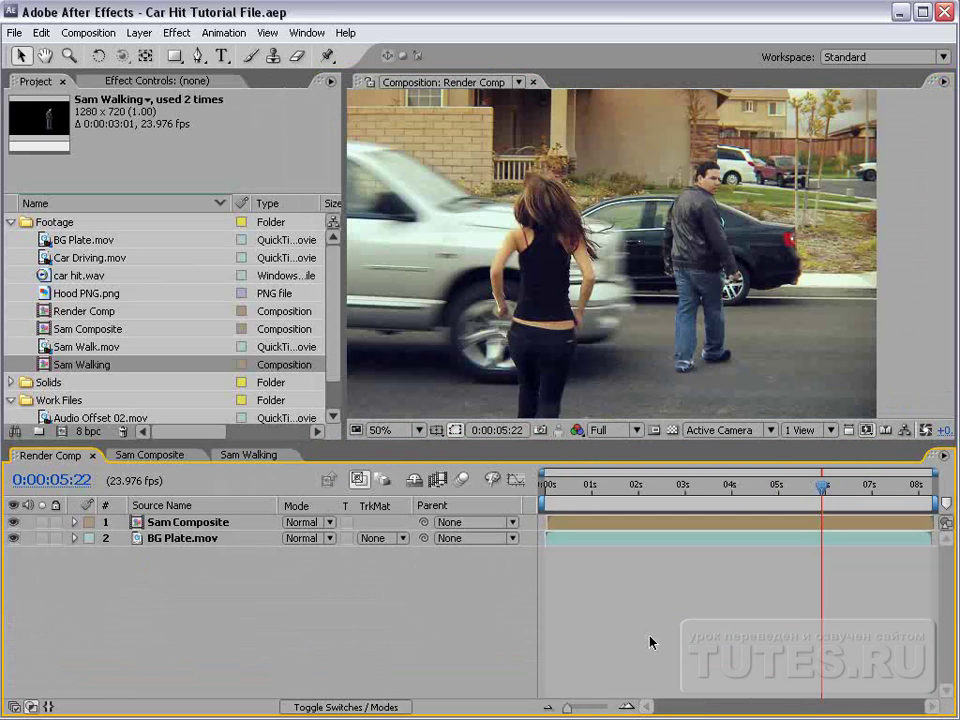
{"action": "left_click", "coordinate": [580, 522]}
{"action": "left_click", "coordinate": [145, 56]}
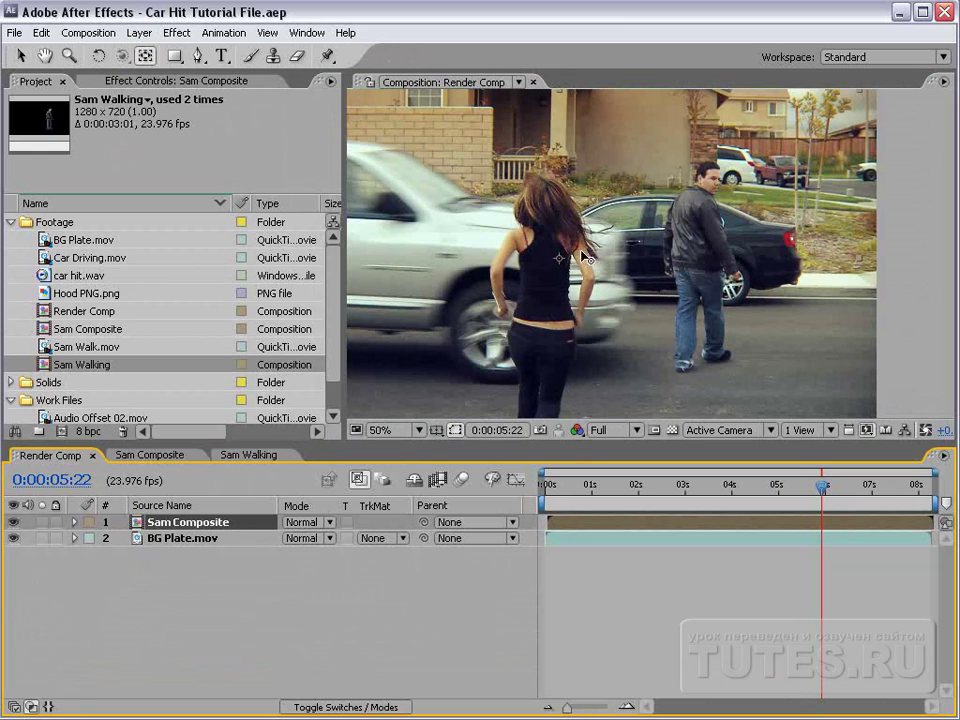
{"action": "left_click_drag", "start_coordinate": [596, 249], "coordinate": [698, 251]}
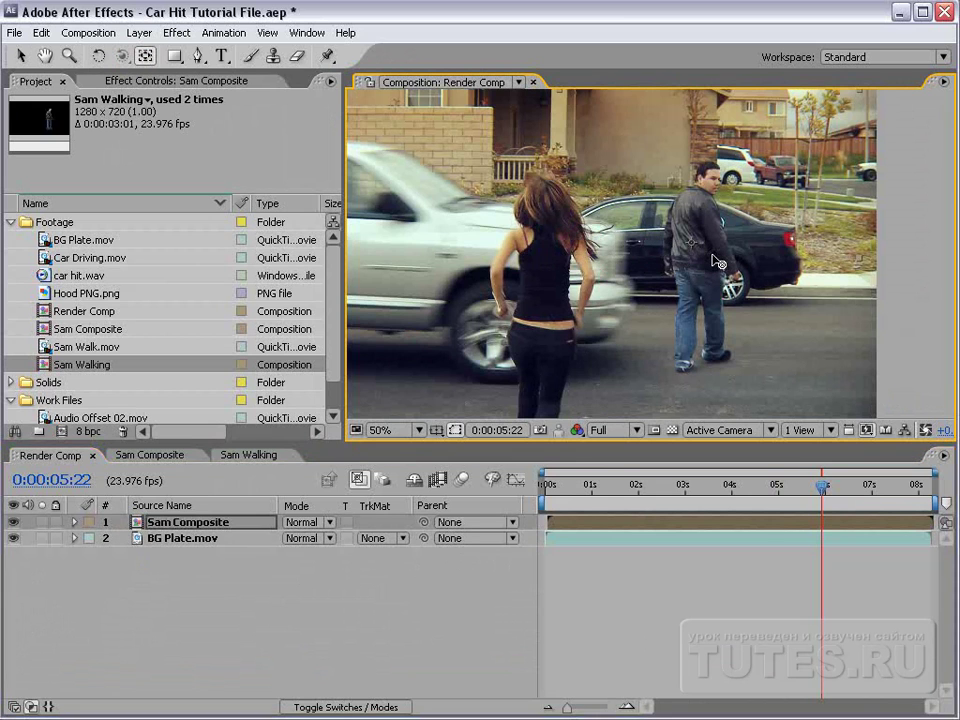
Add a null object and set its first Position keyframe on the truck's side near the girl.
{"action": "key", "text": "v"}
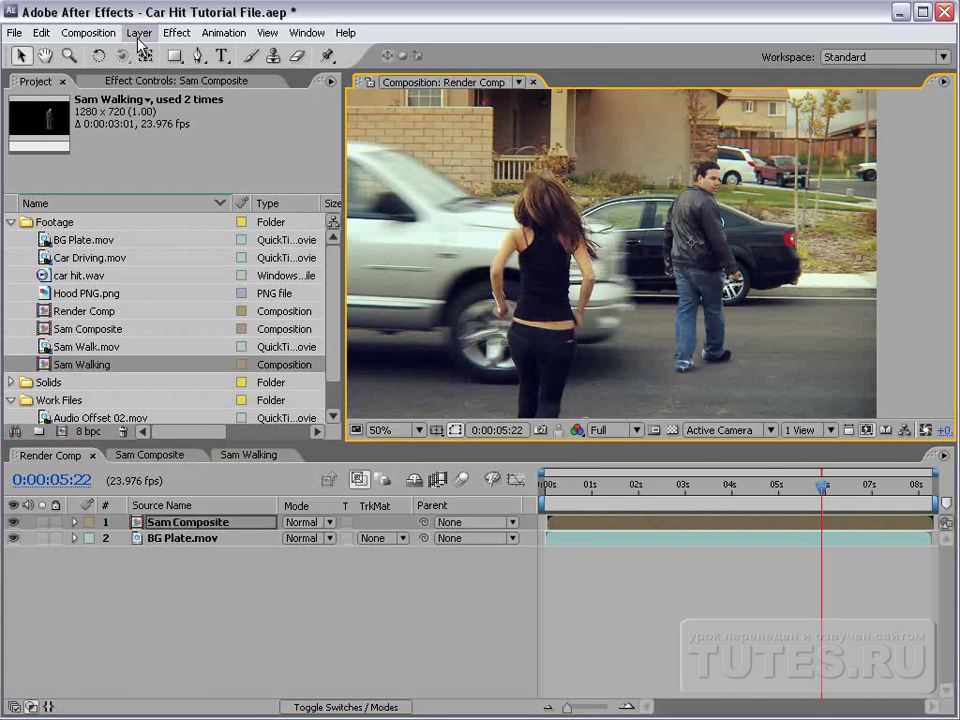
{"action": "left_click", "coordinate": [139, 34]}
{"action": "mouse_move", "coordinate": [340, 53]}
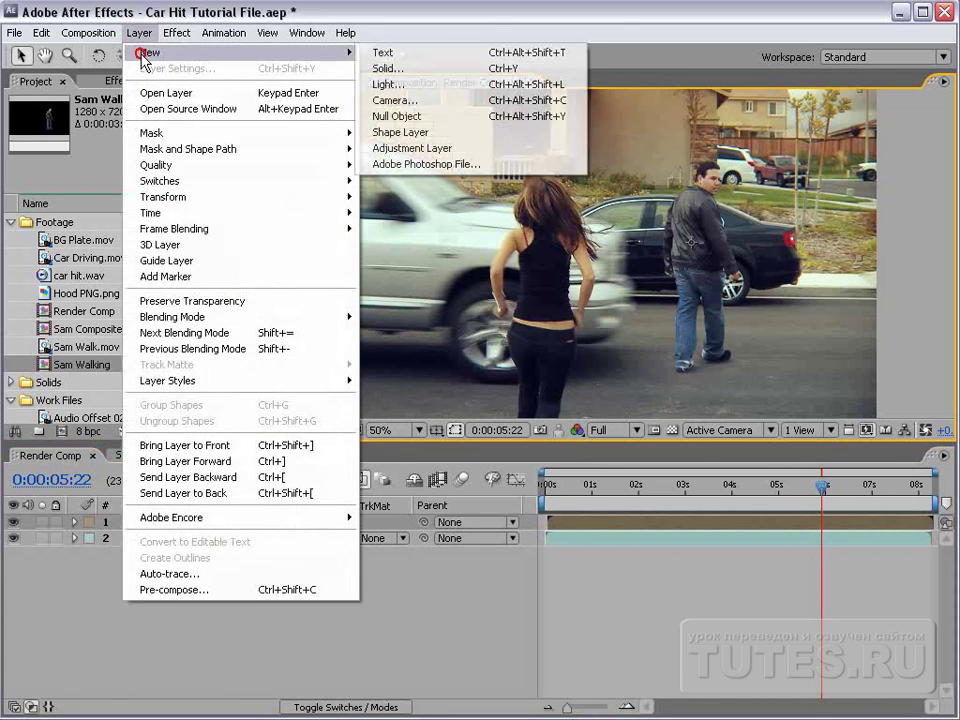
{"action": "left_click", "coordinate": [398, 117]}
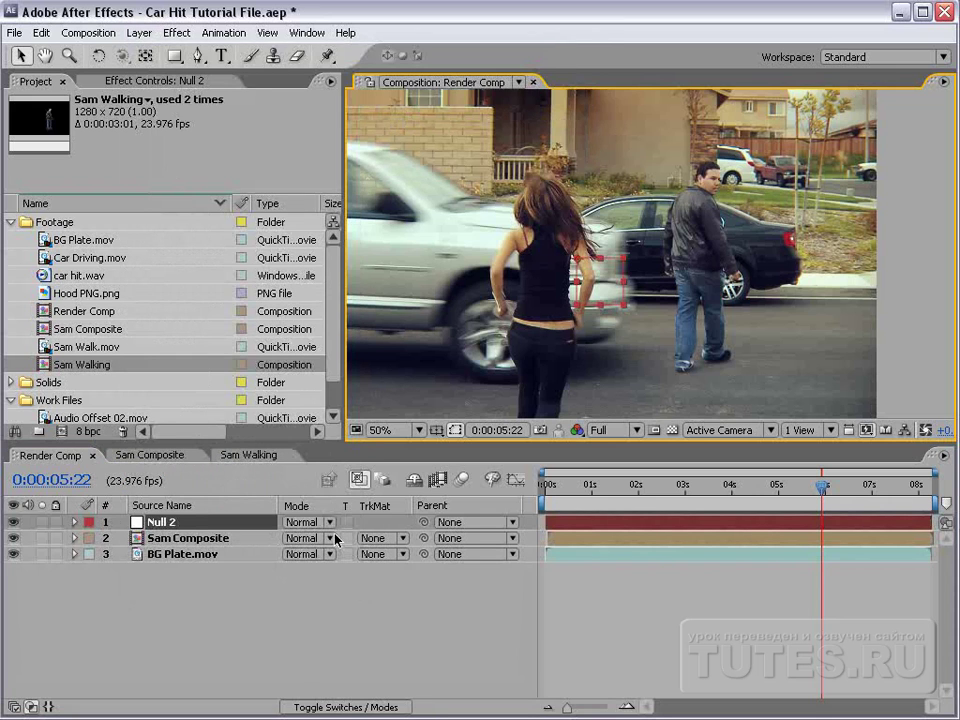
{"action": "key", "text": "p"}
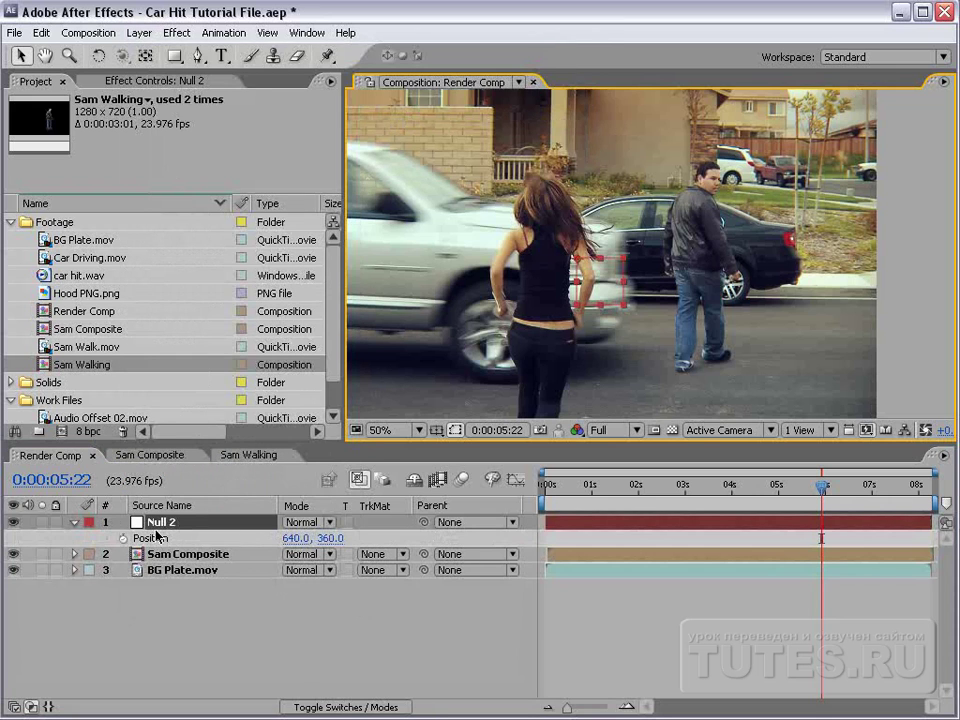
{"action": "left_click", "coordinate": [122, 538]}
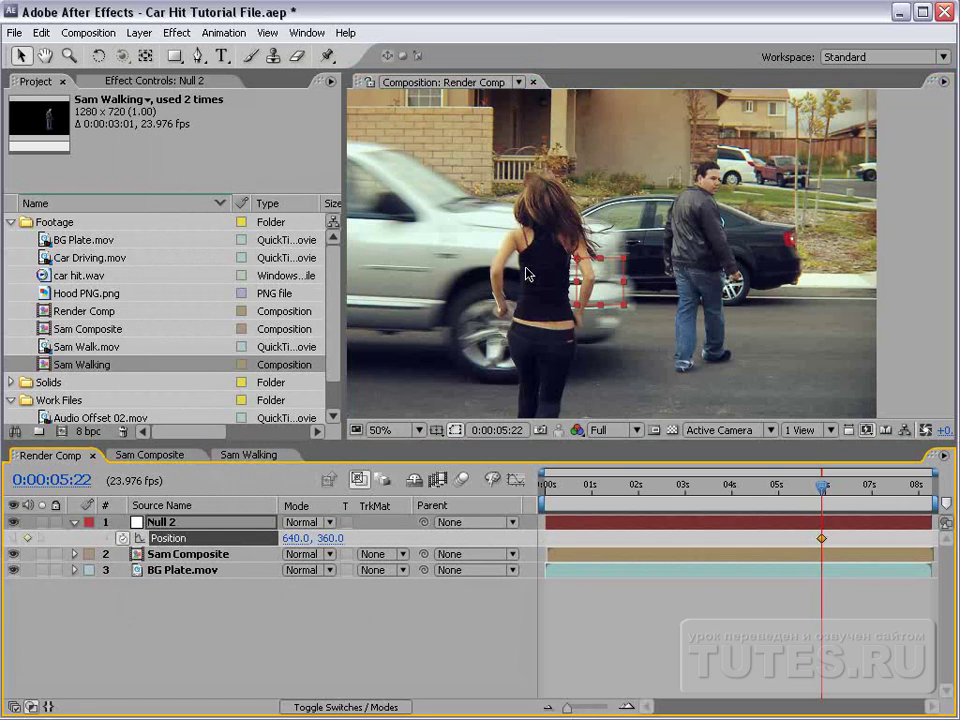
{"action": "left_click_drag", "start_coordinate": [602, 278], "coordinate": [473, 230]}
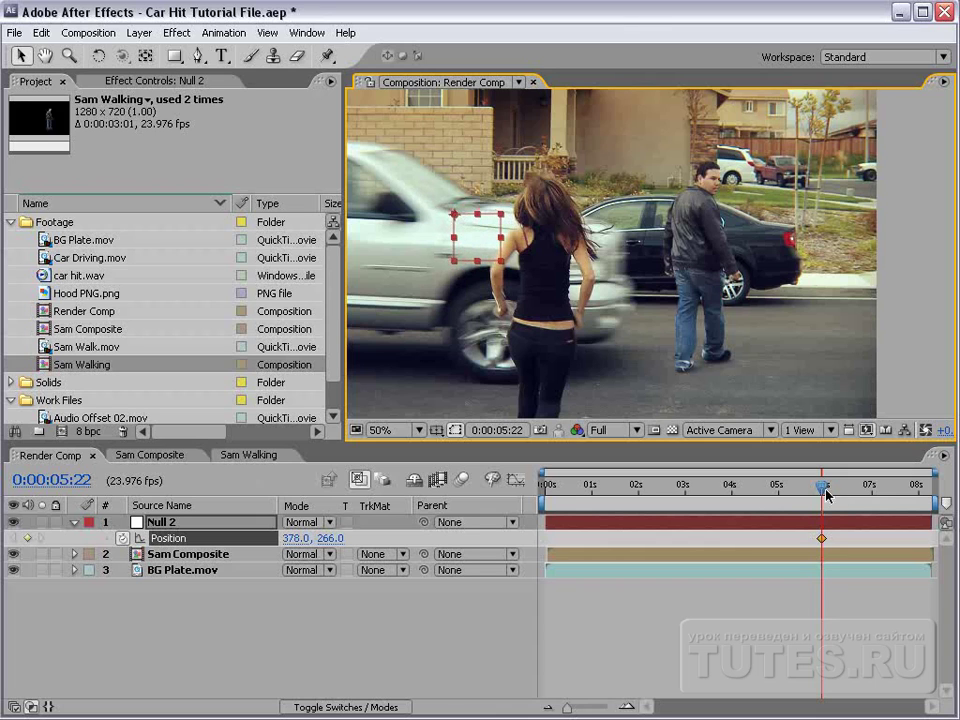
Keyframe Null 2 at the frame's right edge at 6:10 and review its path along the truck.
{"action": "left_click", "coordinate": [776, 664]}
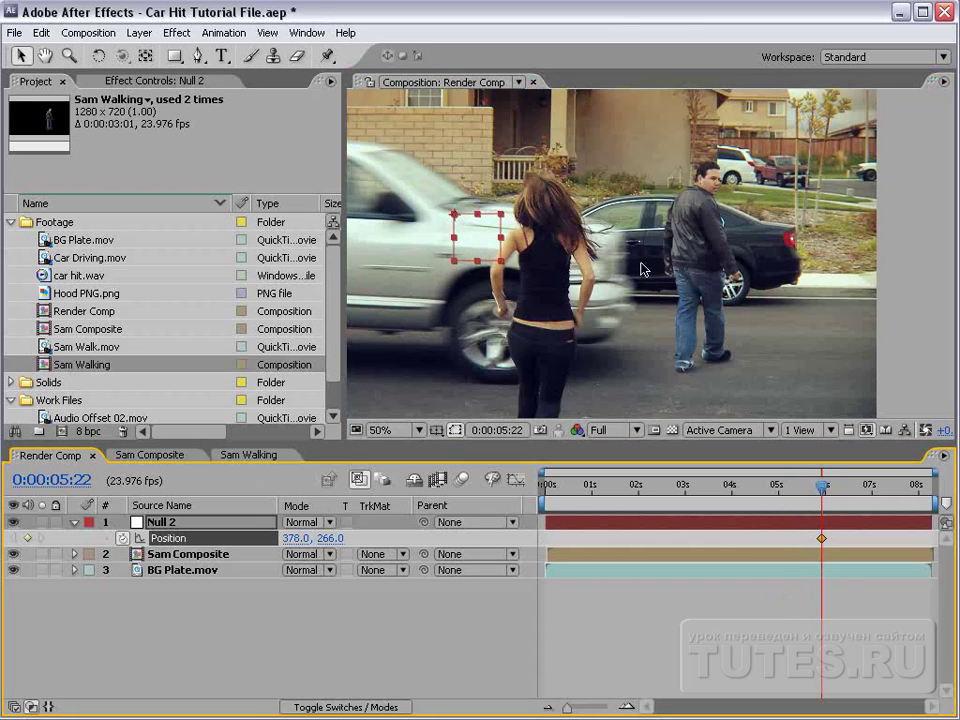
{"action": "left_click_drag", "start_coordinate": [818, 500], "coordinate": [845, 486]}
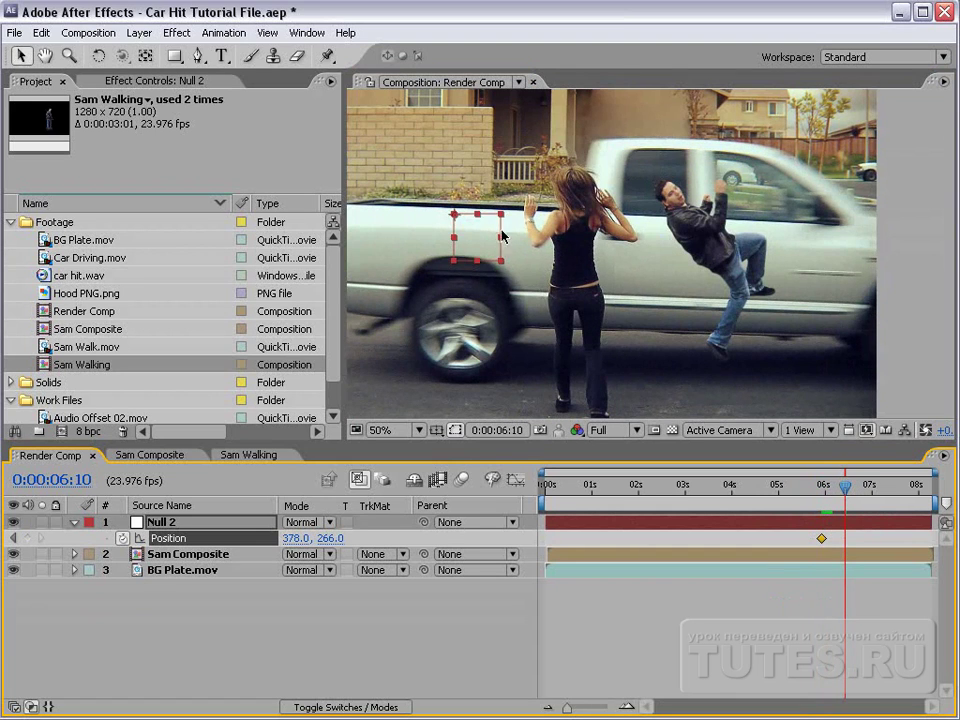
{"action": "left_click_drag", "start_coordinate": [470, 240], "coordinate": [887, 244]}
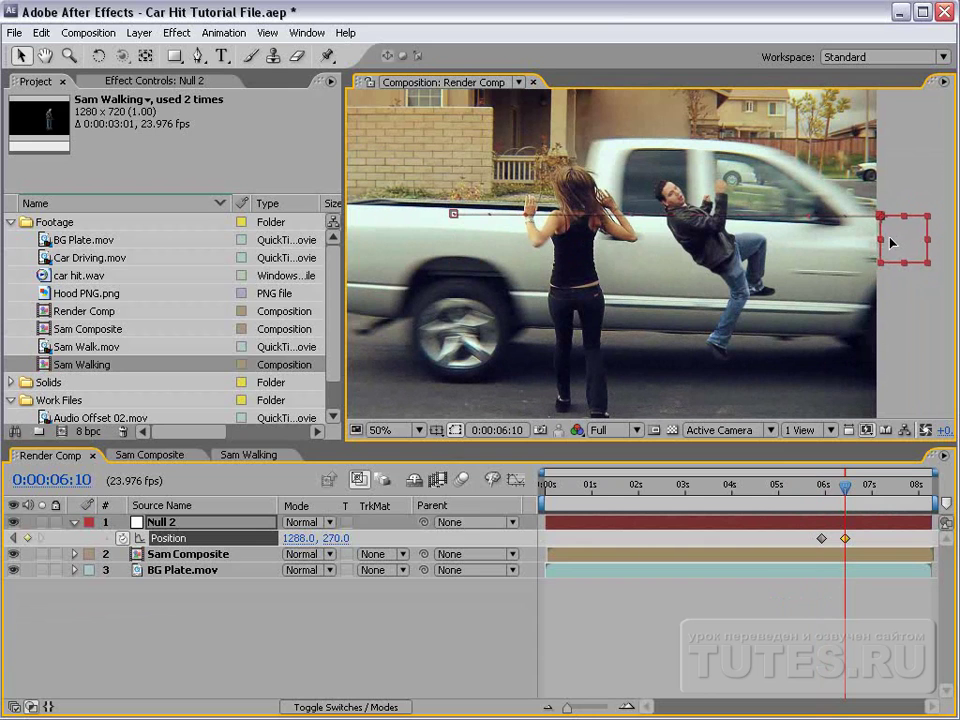
{"action": "left_click", "coordinate": [843, 488]}
{"action": "left_click_drag", "start_coordinate": [845, 490], "coordinate": [838, 494]}
{"action": "left_click_drag", "start_coordinate": [656, 236], "coordinate": [694, 236]}
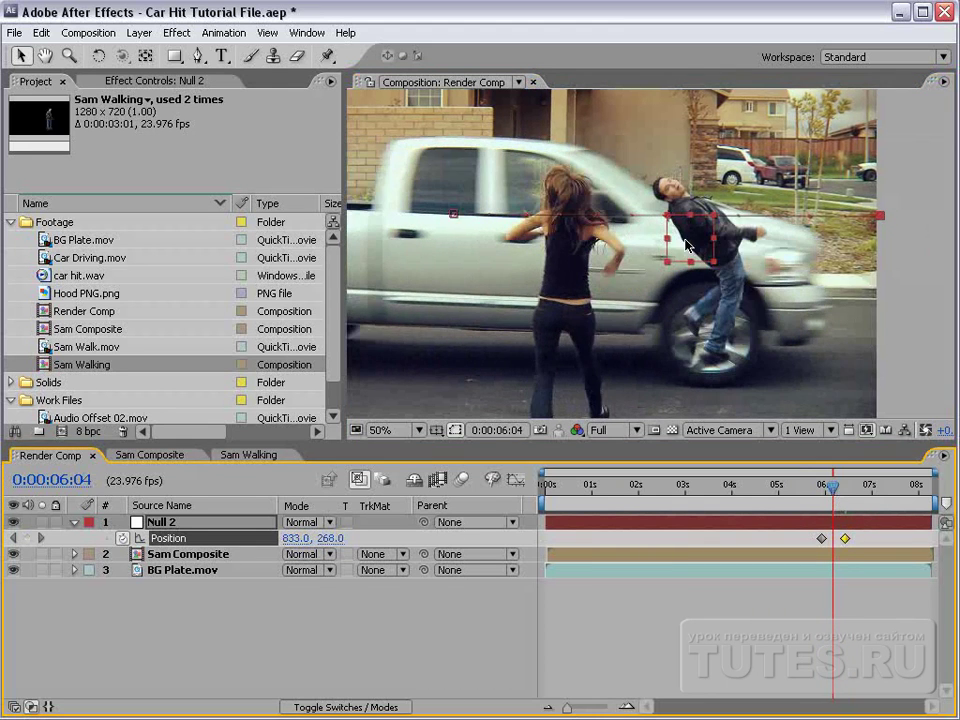
Hide Sam Composite and nudge Null 2 slightly right at 6:10, then advance to 6:12.
{"action": "key", "text": "Page_Down"}
{"action": "key", "text": "Page_Down"}
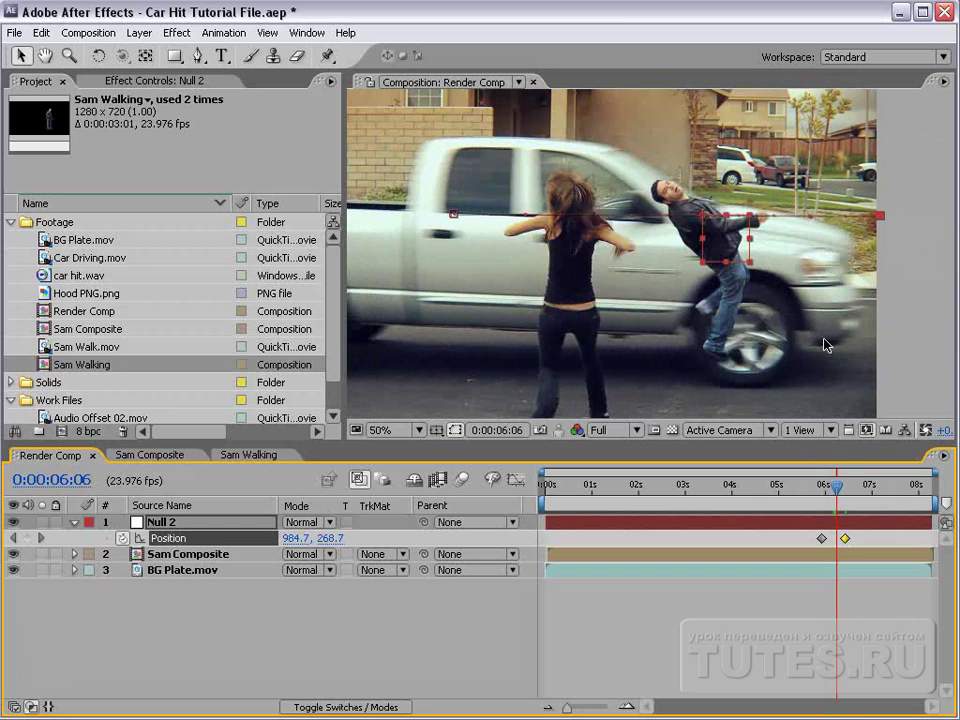
{"action": "key", "text": "Page_Down"}
{"action": "left_click", "coordinate": [14, 554]}
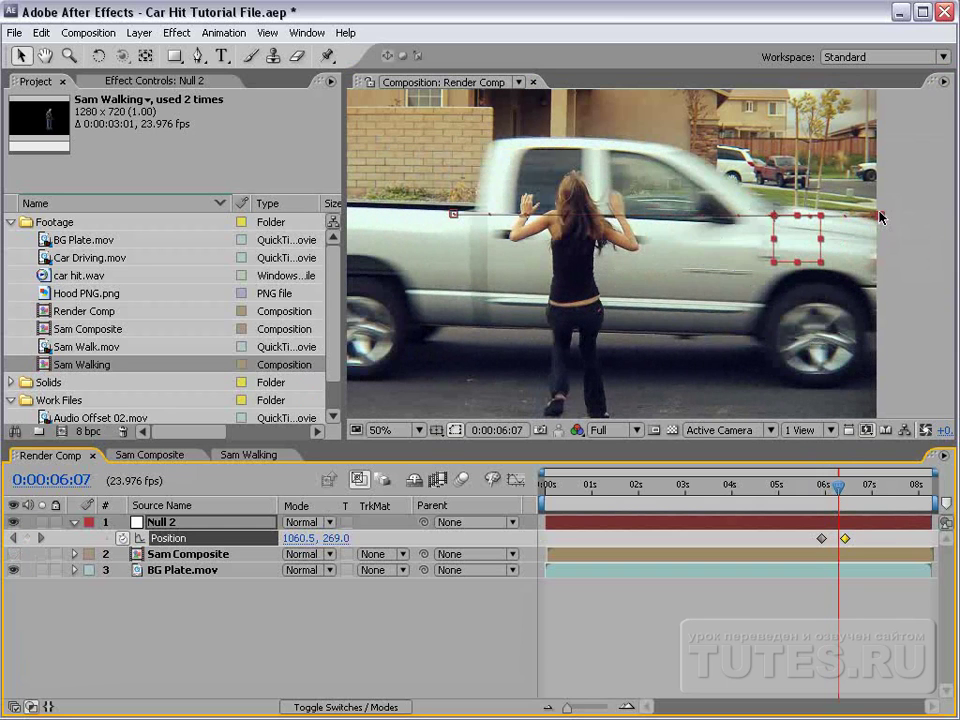
{"action": "key", "text": "Page_Down"}
{"action": "key", "text": "Page_Down"}
{"action": "key", "text": "Page_Down"}
{"action": "key", "text": "Page_Down"}
{"action": "key", "text": "Page_Up"}
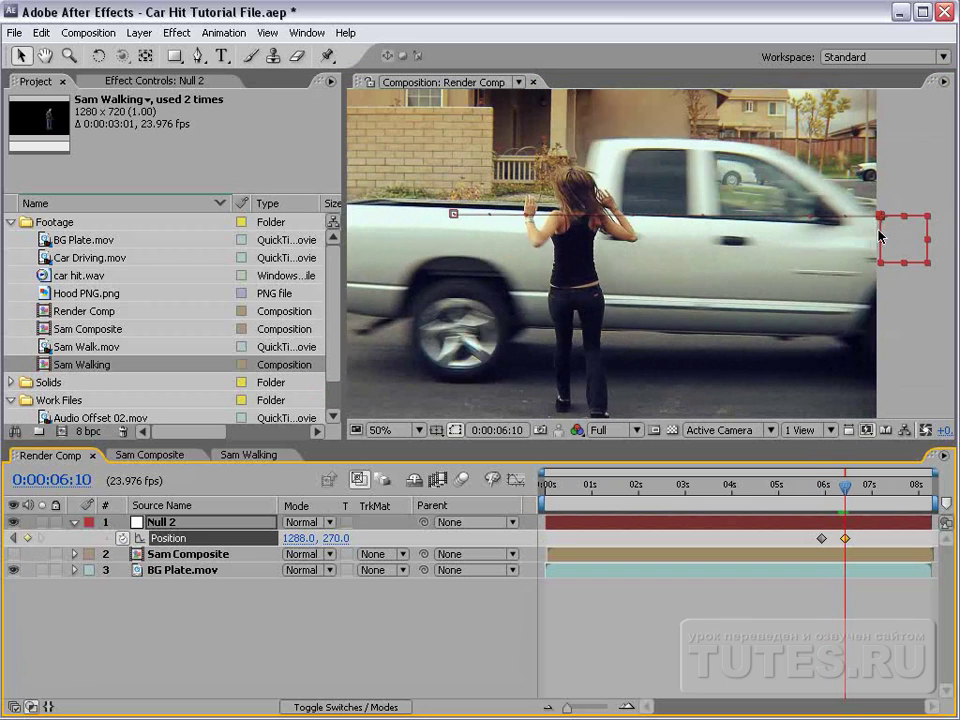
{"action": "key", "text": "Page_Down"}
{"action": "key", "text": "Page_Up"}
{"action": "left_click_drag", "start_coordinate": [885, 236], "coordinate": [888, 236]}
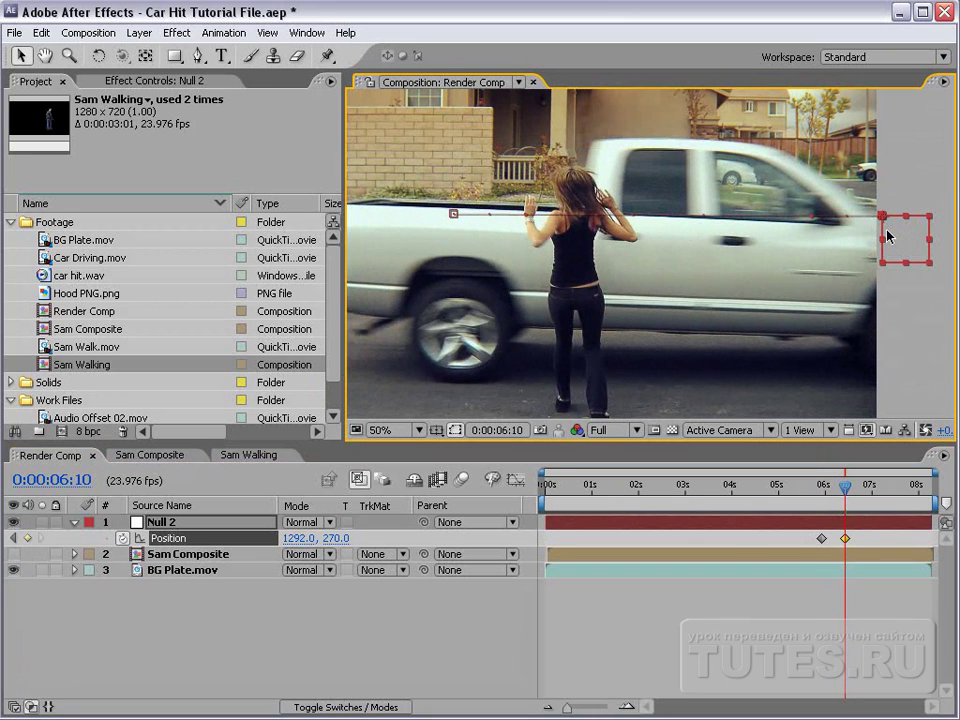
{"action": "key", "text": "Page_Down"}
{"action": "key", "text": "Page_Down"}
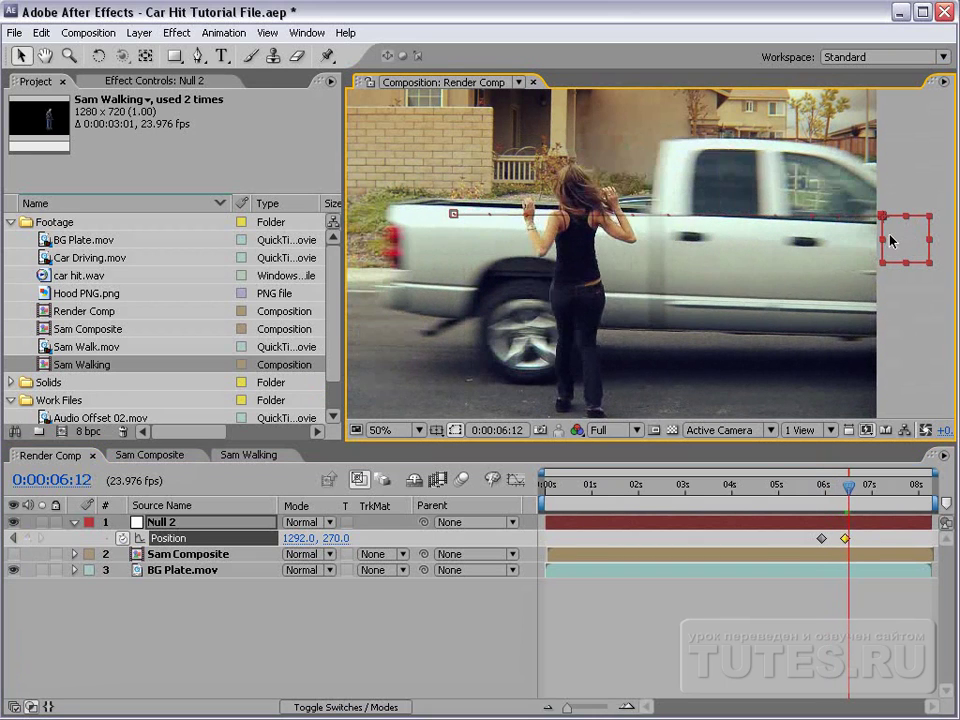
Zoom in and move Null 2 right to 1429, 271 to match the truck's front.
{"action": "scroll", "coordinate": [896, 261], "scroll_direction": "up", "scroll_amount": 2}
{"action": "left_click_drag", "start_coordinate": [761, 300], "coordinate": [653, 336]}
{"action": "mouse_move", "coordinate": [730, 316]}
{"action": "left_mouse_down"}
{"action": "mouse_move", "coordinate": [861, 327]}
{"action": "mouse_move", "coordinate": [853, 322]}
{"action": "left_mouse_up"}
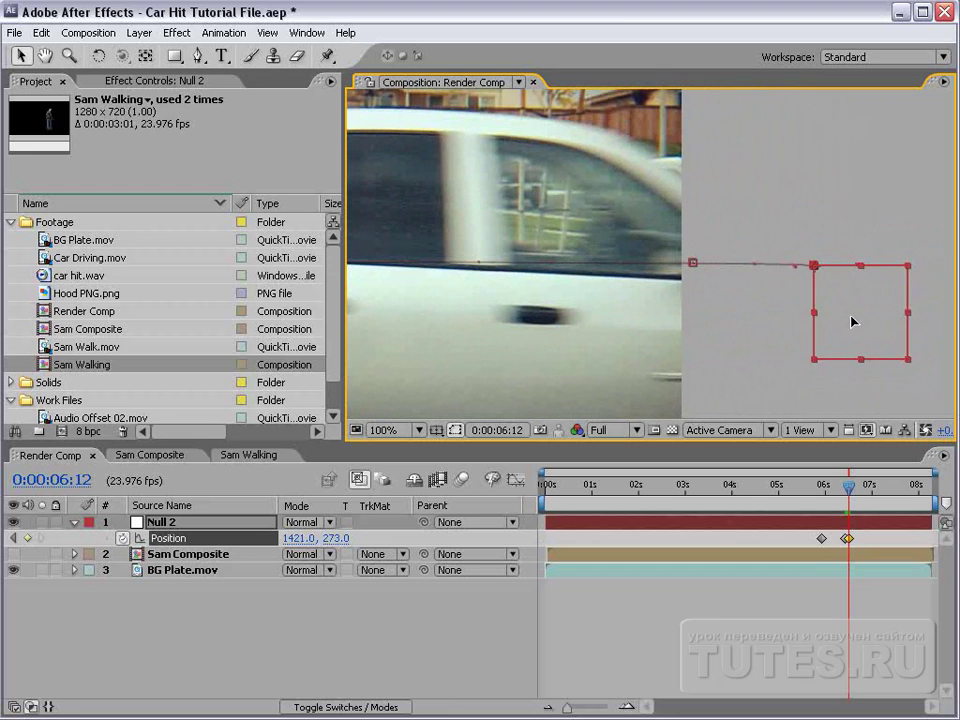
{"action": "left_click_drag", "start_coordinate": [853, 322], "coordinate": [861, 321]}
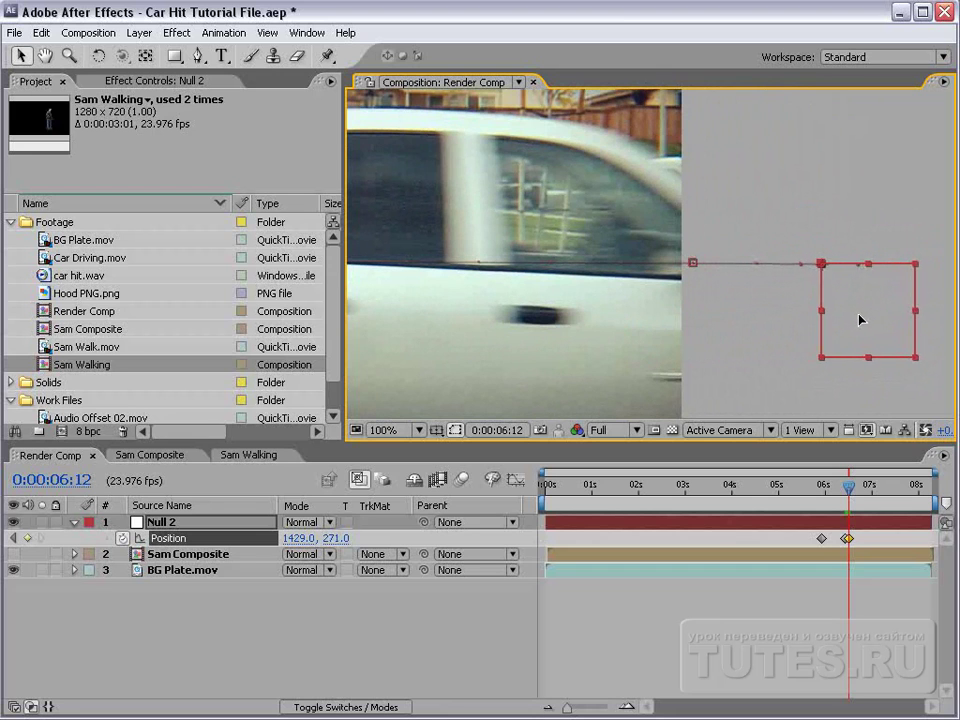
{"action": "key", "text": "comma"}
{"action": "key", "text": "j"}
Shift Null 2's last Position keyframe slightly later and save the project.
{"action": "left_click", "coordinate": [846, 538]}
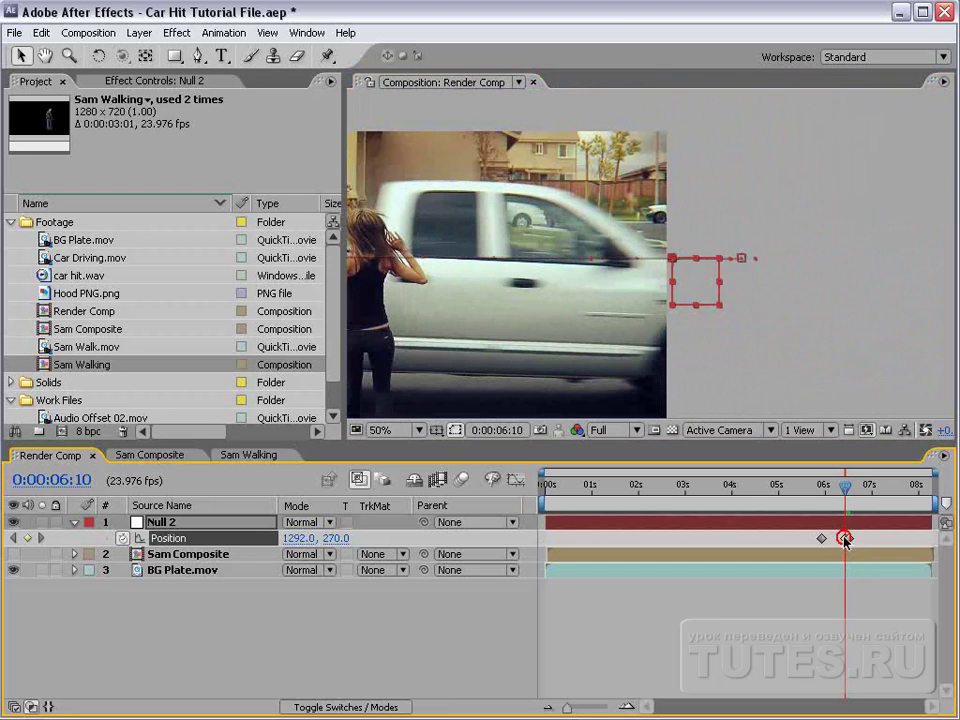
{"action": "left_click_drag", "start_coordinate": [846, 538], "coordinate": [849, 538]}
{"action": "left_click_drag", "start_coordinate": [846, 487], "coordinate": [836, 498]}
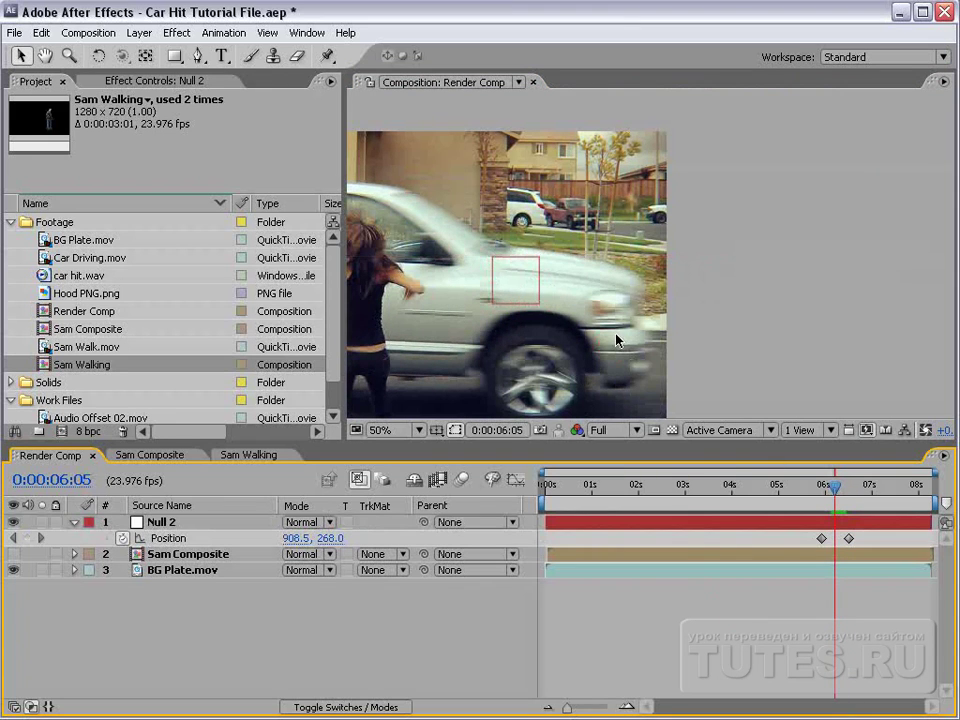
{"action": "key", "text": "ctrl+s"}
Scrub the impact between 0:00:05:22 and 0:00:06:02 to check the null's tracking.
{"action": "left_click_drag", "start_coordinate": [524, 308], "coordinate": [628, 302]}
{"action": "left_click_drag", "start_coordinate": [826, 490], "coordinate": [826, 502]}
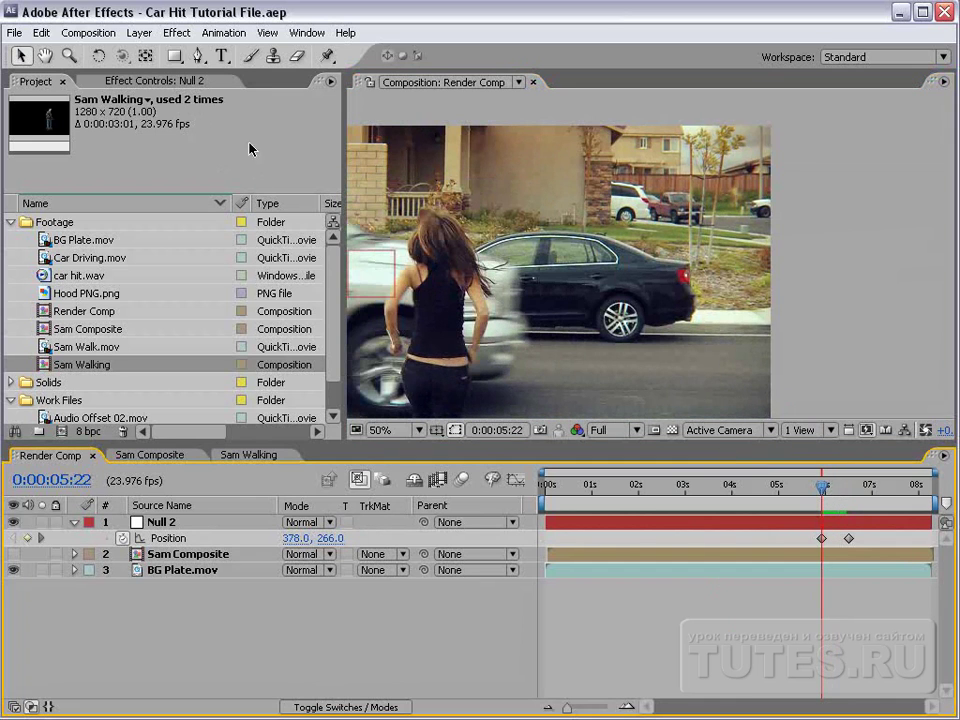
{"action": "left_click_drag", "start_coordinate": [524, 366], "coordinate": [662, 364]}
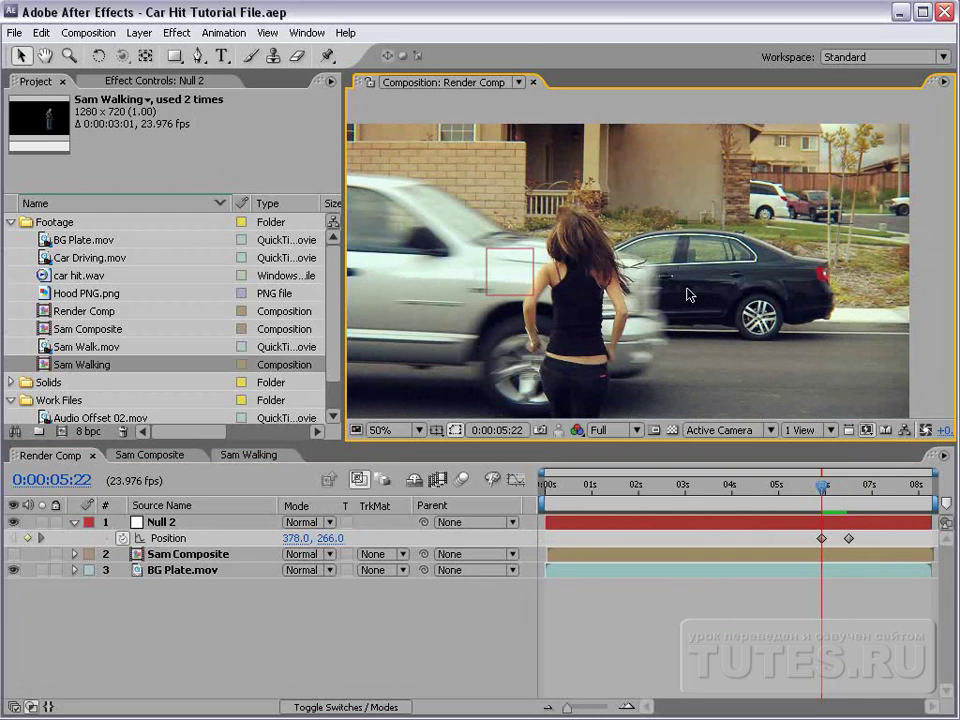
{"action": "left_click", "coordinate": [830, 512]}
Create the bright orange layer Orange Solid 1 and turn off its visibility.
{"action": "left_click", "coordinate": [139, 32]}
{"action": "mouse_move", "coordinate": [147, 52]}
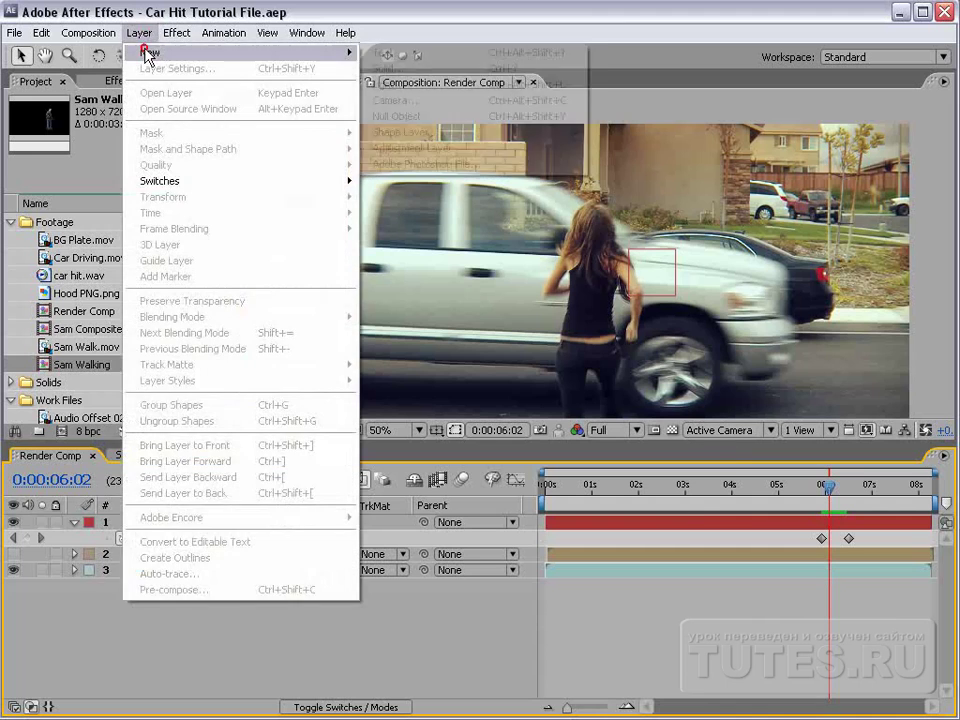
{"action": "left_click", "coordinate": [412, 68]}
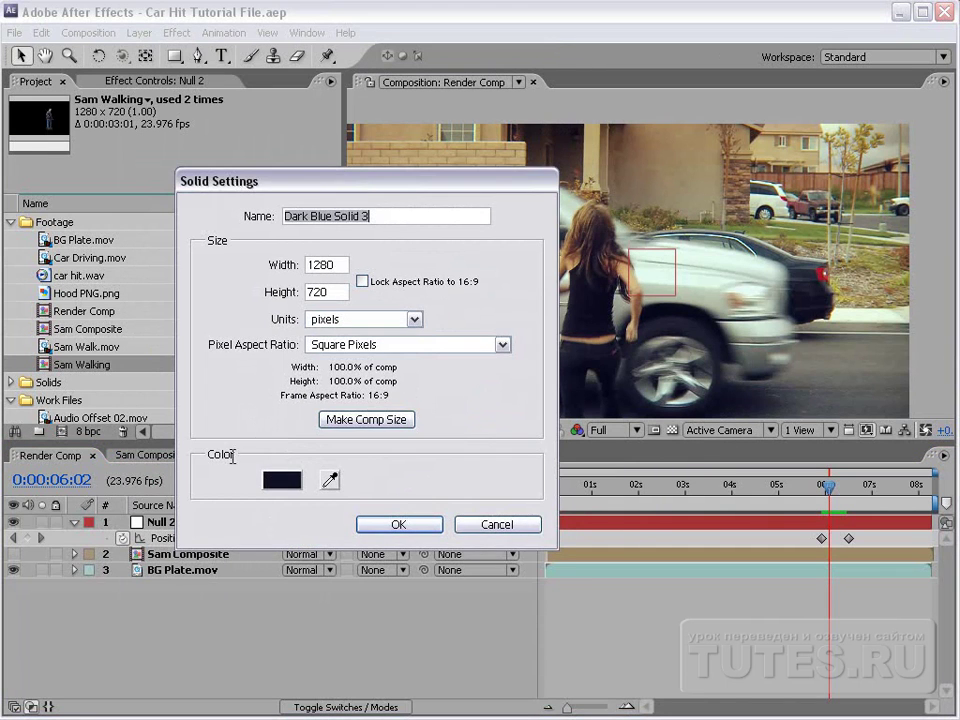
{"action": "left_click", "coordinate": [282, 480]}
{"action": "left_click_drag", "start_coordinate": [322, 514], "coordinate": [399, 214]}
{"action": "left_click", "coordinate": [428, 458]}
{"action": "left_click", "coordinate": [386, 307]}
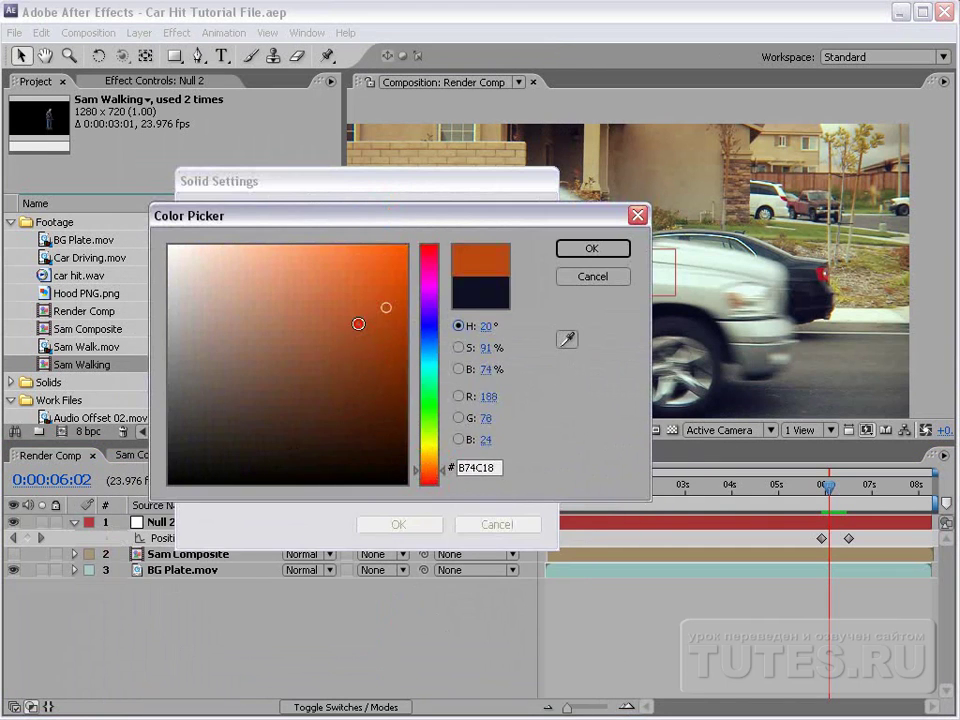
{"action": "left_click", "coordinate": [396, 258]}
{"action": "left_click", "coordinate": [592, 248]}
{"action": "left_click", "coordinate": [398, 524]}
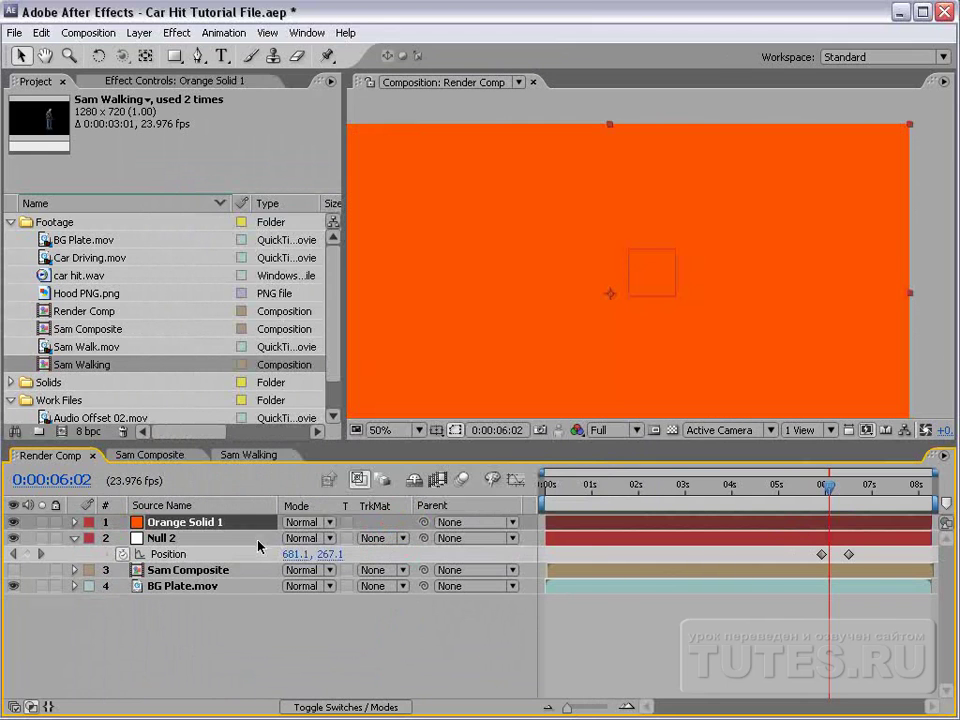
{"action": "left_click", "coordinate": [13, 522]}
{"action": "left_click", "coordinate": [199, 56]}
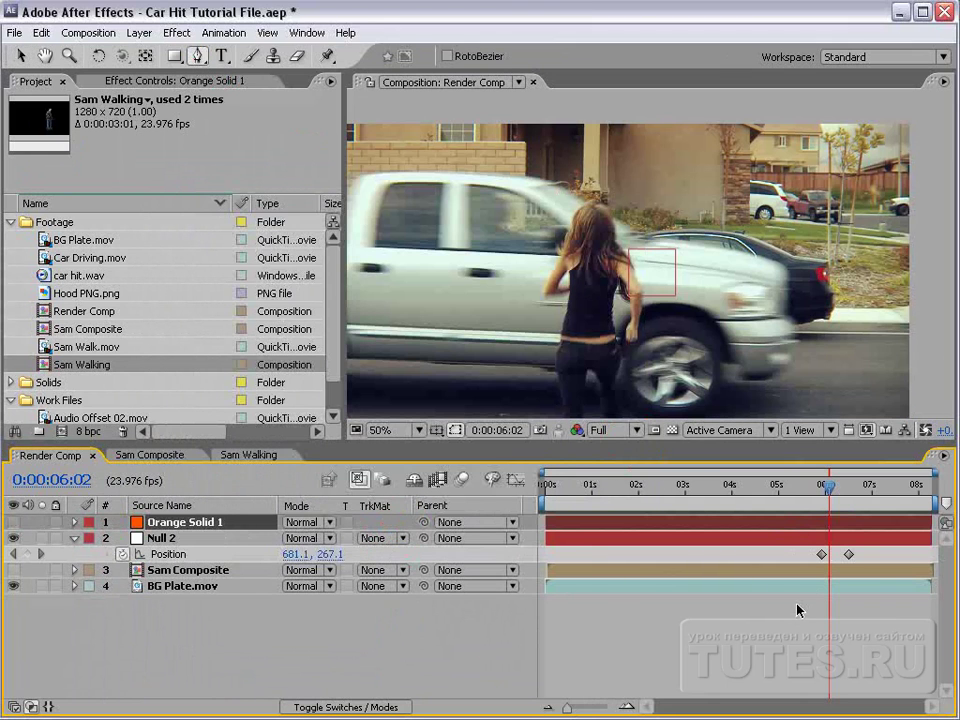
At 0:00:06:04, draw RotoBezier mask points along the hood top and down the truck's front edge.
{"action": "left_click_drag", "start_coordinate": [833, 492], "coordinate": [838, 488]}
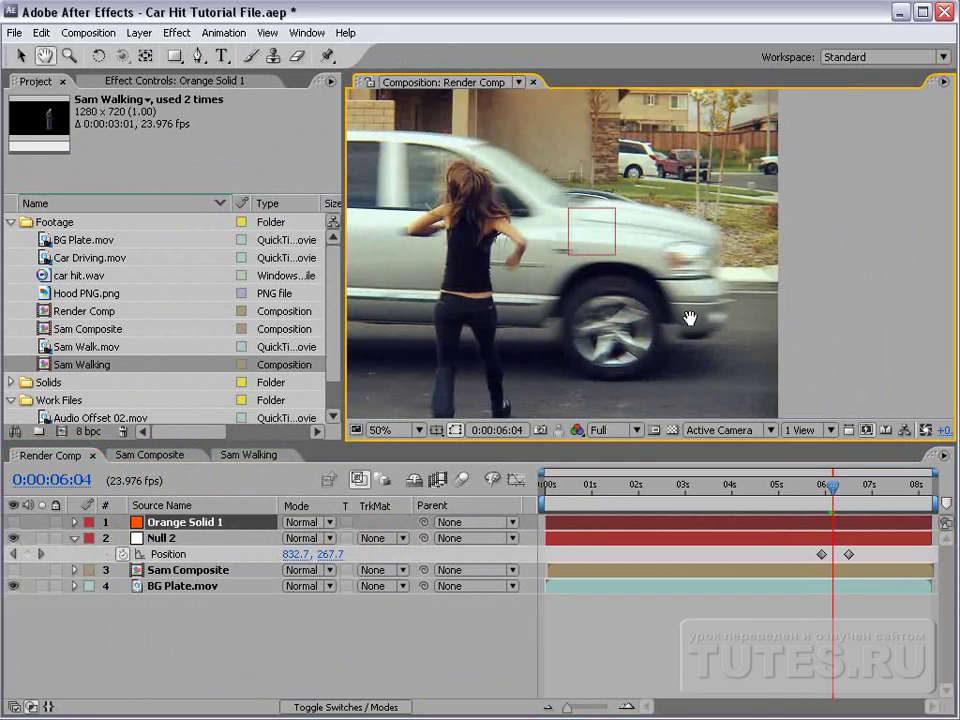
{"action": "scroll", "coordinate": [690, 317], "scroll_direction": "up", "scroll_amount": 2}
{"action": "mouse_move", "coordinate": [531, 204]}
{"action": "left_mouse_down"}
{"action": "mouse_move", "coordinate": [513, 216]}
{"action": "mouse_move", "coordinate": [472, 154]}
{"action": "mouse_move", "coordinate": [525, 180]}
{"action": "left_mouse_up"}
{"action": "key", "text": "g"}
{"action": "left_click", "coordinate": [481, 176]}
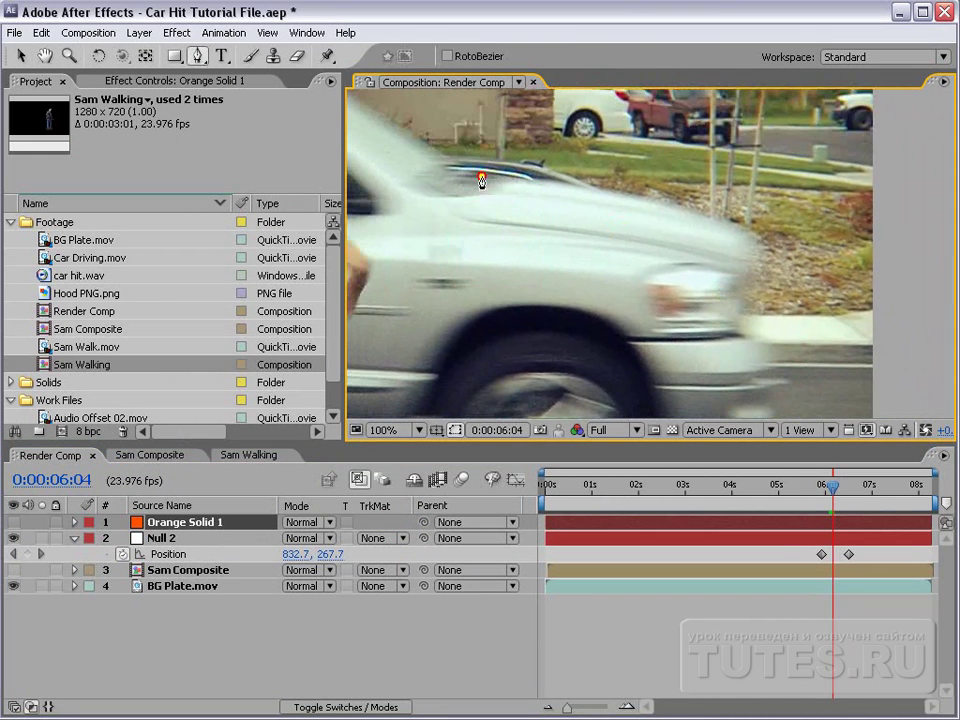
{"action": "left_click_drag", "start_coordinate": [652, 201], "coordinate": [678, 217]}
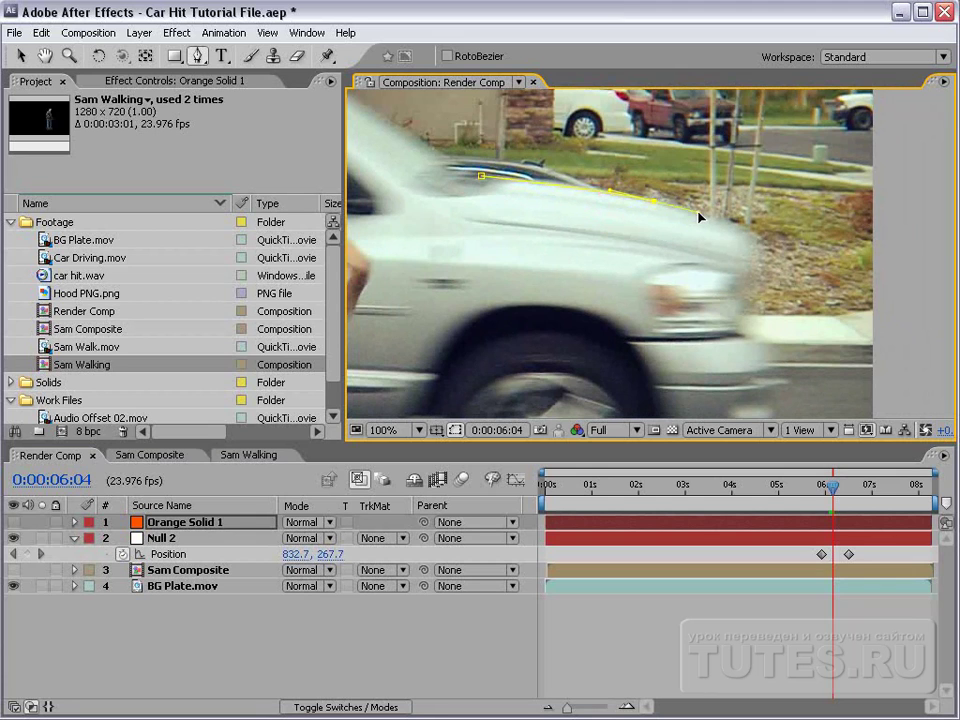
{"action": "key", "text": "space"}
{"action": "left_click_drag", "start_coordinate": [745, 237], "coordinate": [755, 253]}
{"action": "left_click", "coordinate": [755, 270]}
{"action": "left_click", "coordinate": [742, 293]}
{"action": "left_click", "coordinate": [742, 328]}
{"action": "left_click_drag", "start_coordinate": [764, 361], "coordinate": [714, 258]}
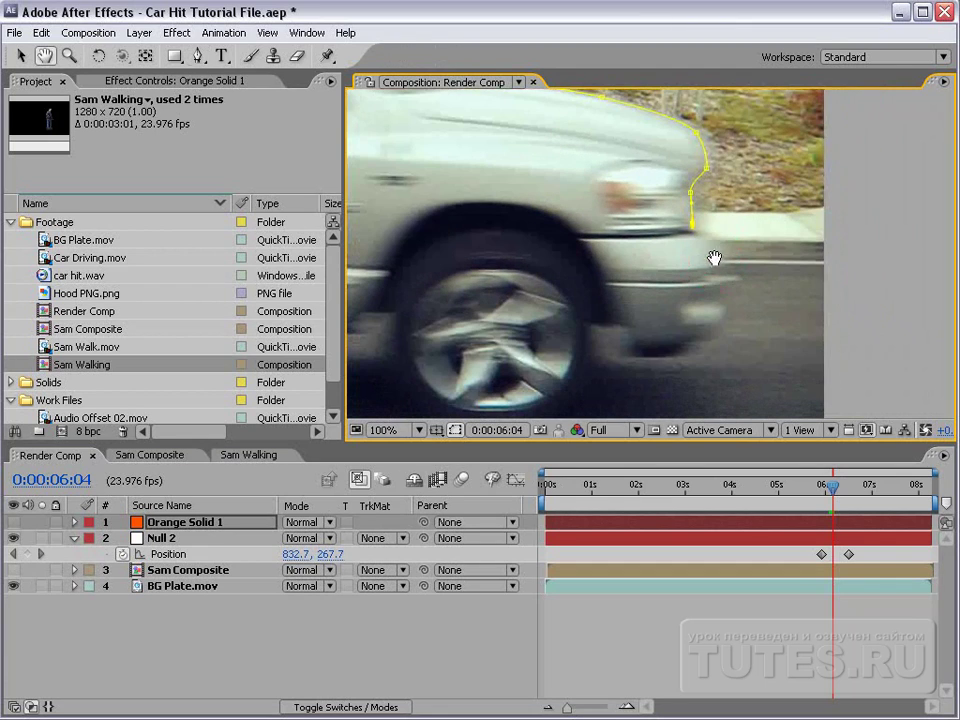
Continue the mask along the grille, bumper and wheel arch, closing it at the fender's back.
{"action": "left_click", "coordinate": [719, 252]}
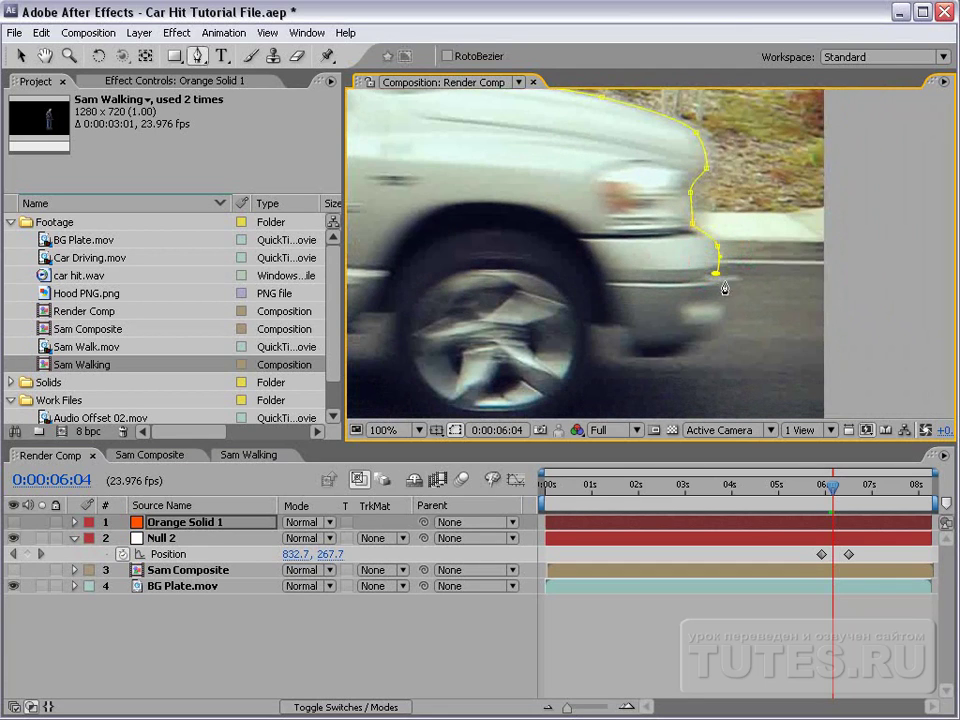
{"action": "left_click", "coordinate": [712, 334]}
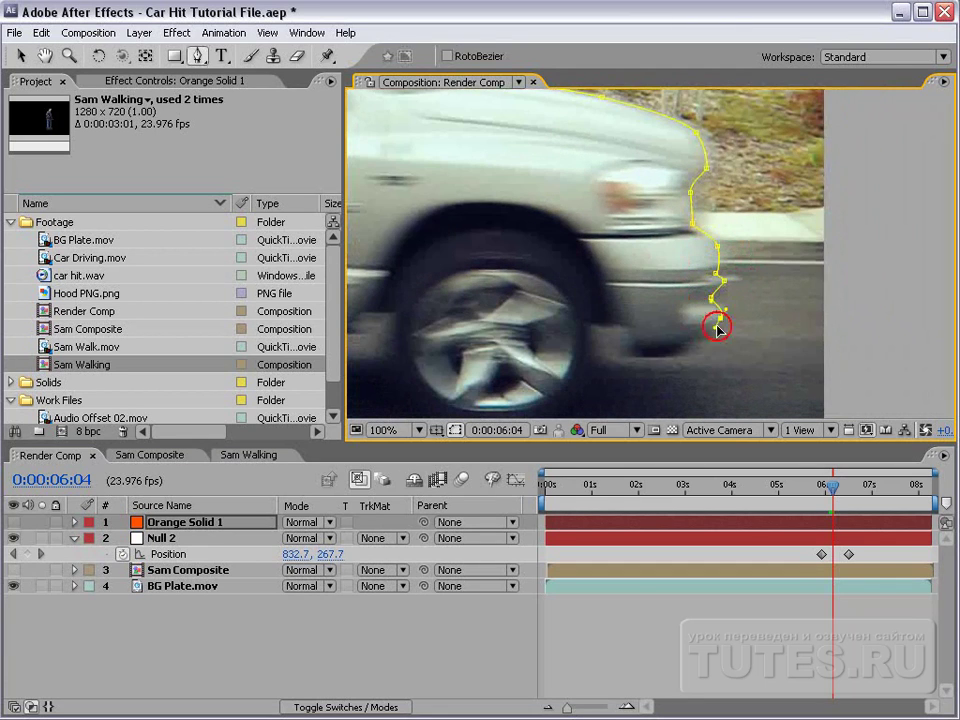
{"action": "left_click", "coordinate": [673, 357]}
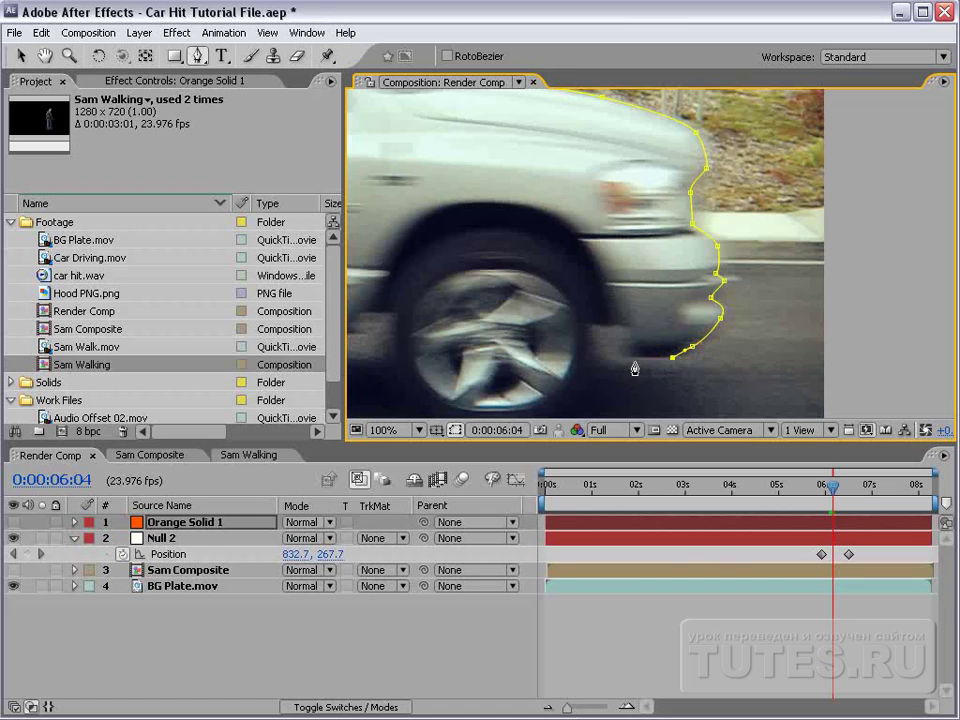
{"action": "left_click", "coordinate": [626, 354]}
{"action": "left_click_drag", "start_coordinate": [563, 229], "coordinate": [533, 208]}
{"action": "left_click_drag", "start_coordinate": [465, 225], "coordinate": [565, 290]}
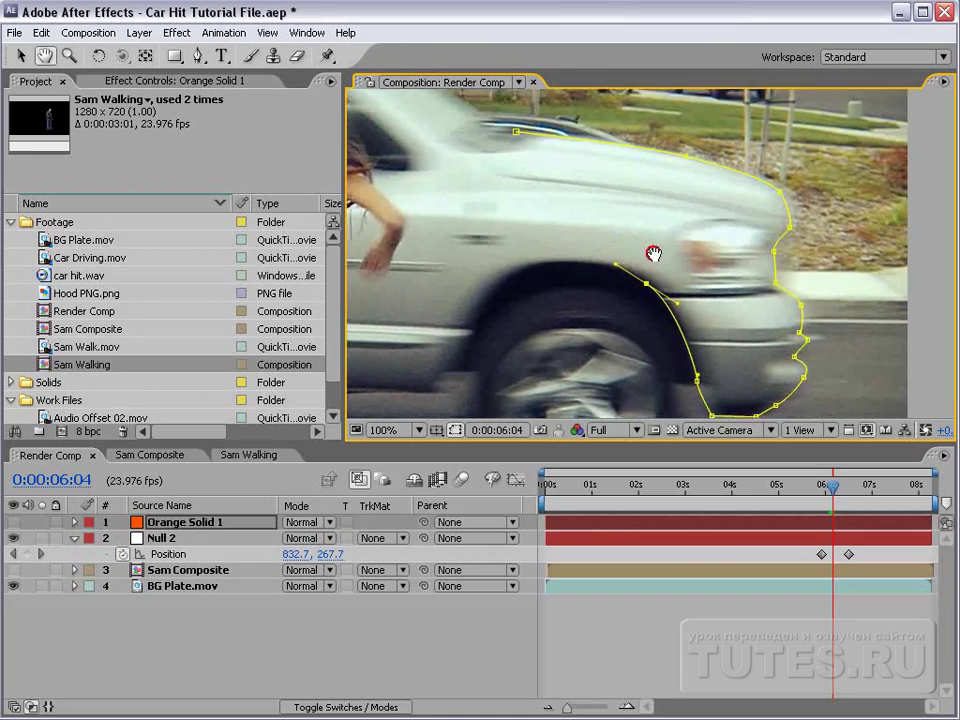
{"action": "left_click", "coordinate": [540, 278]}
{"action": "left_click", "coordinate": [480, 281]}
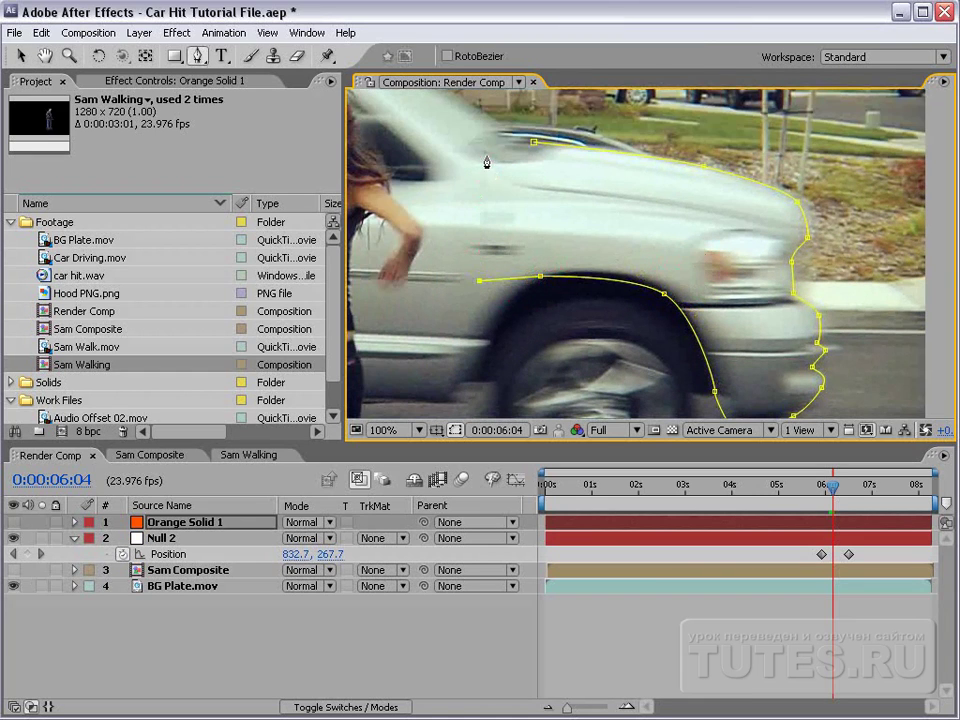
{"action": "left_click", "coordinate": [484, 159]}
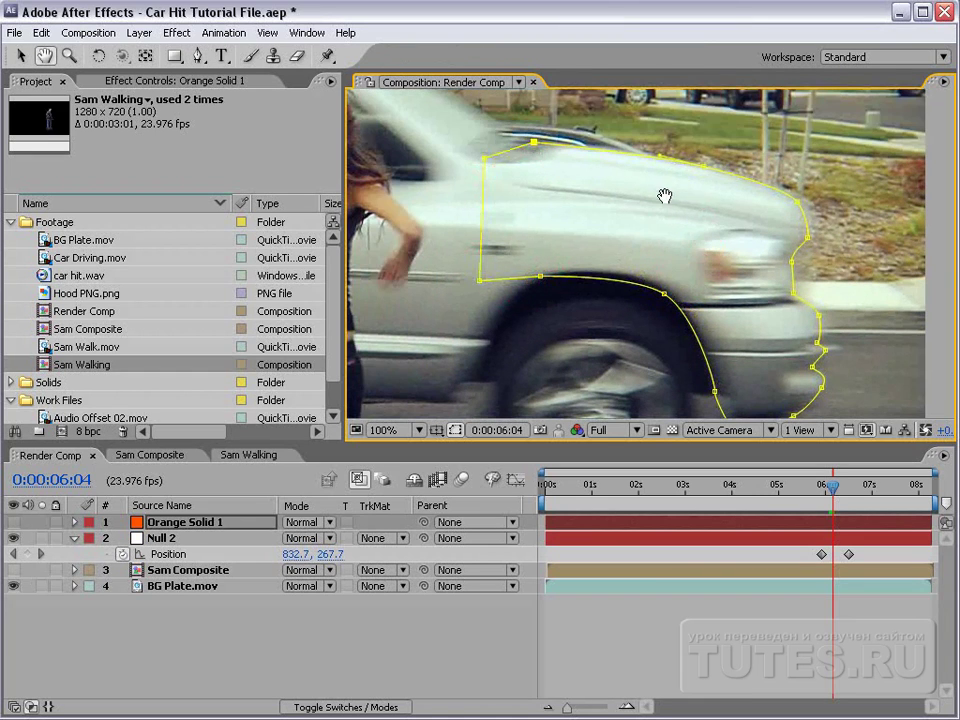
Zoom the view back to 50%, make Orange Solid 1 visible, and select BG Plate.mov.
{"action": "key", "text": "comma"}
{"action": "key", "text": "comma"}
{"action": "left_click_drag", "start_coordinate": [660, 195], "coordinate": [732, 258]}
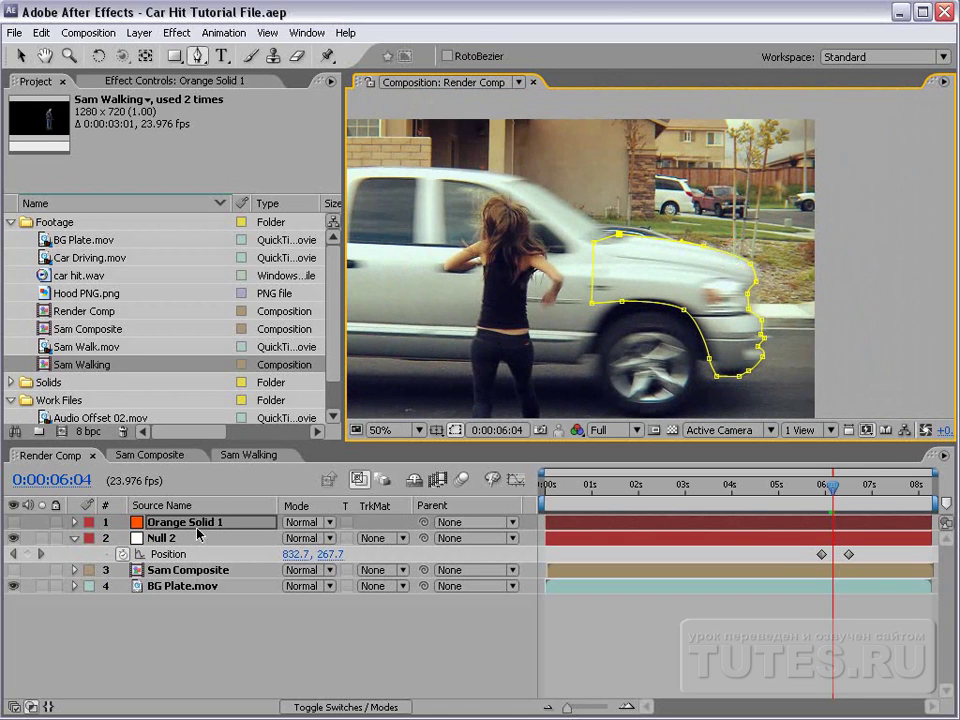
{"action": "left_click", "coordinate": [13, 522]}
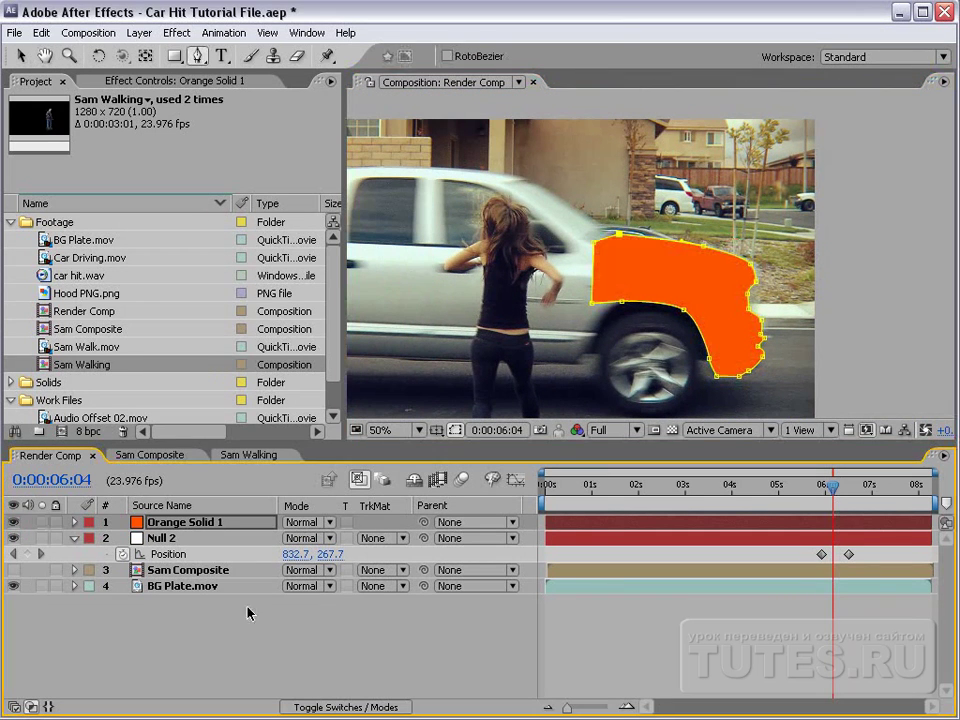
{"action": "left_click", "coordinate": [171, 588]}
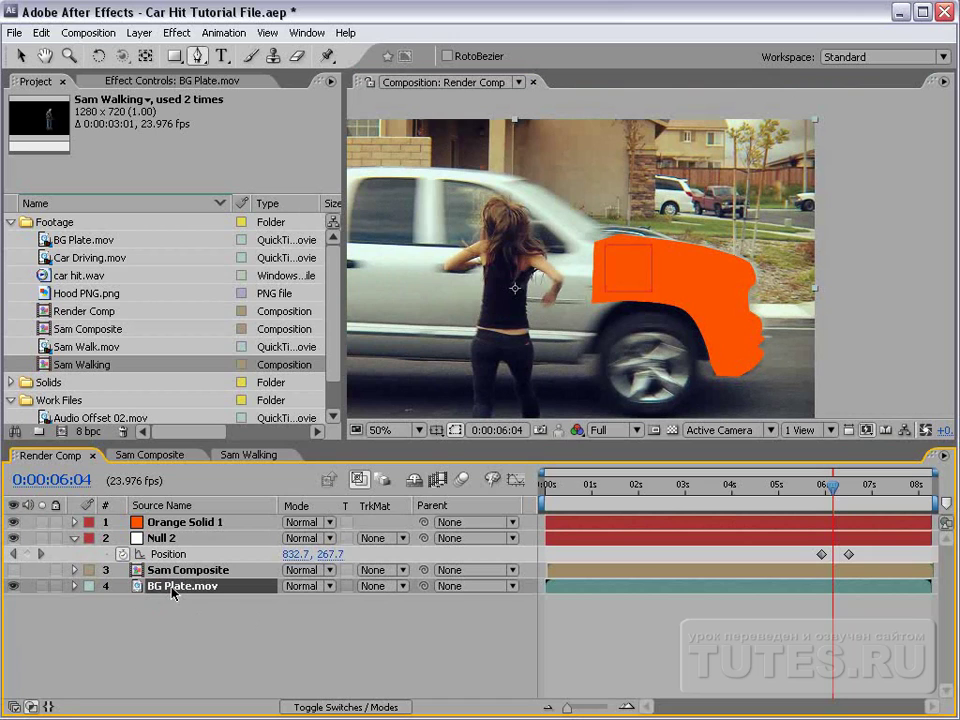
Duplicate BG Plate.mov under Orange Solid 1, set it to Alpha Matte, and hide the original plate.
{"action": "key", "text": "ctrl+d"}
{"action": "key", "text": "v"}
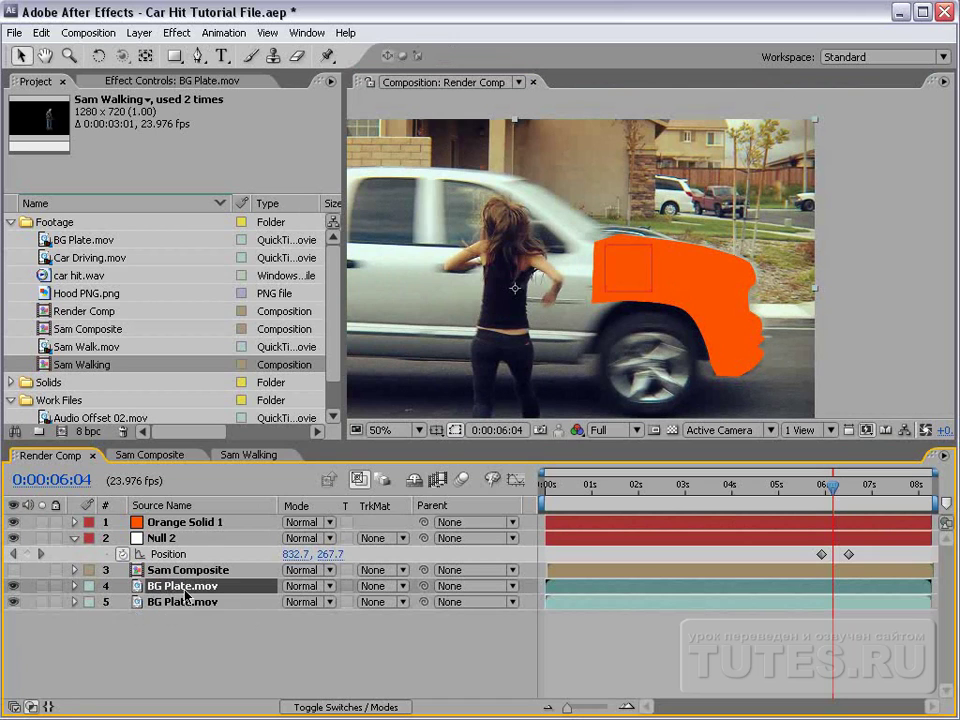
{"action": "left_click_drag", "start_coordinate": [180, 586], "coordinate": [193, 532]}
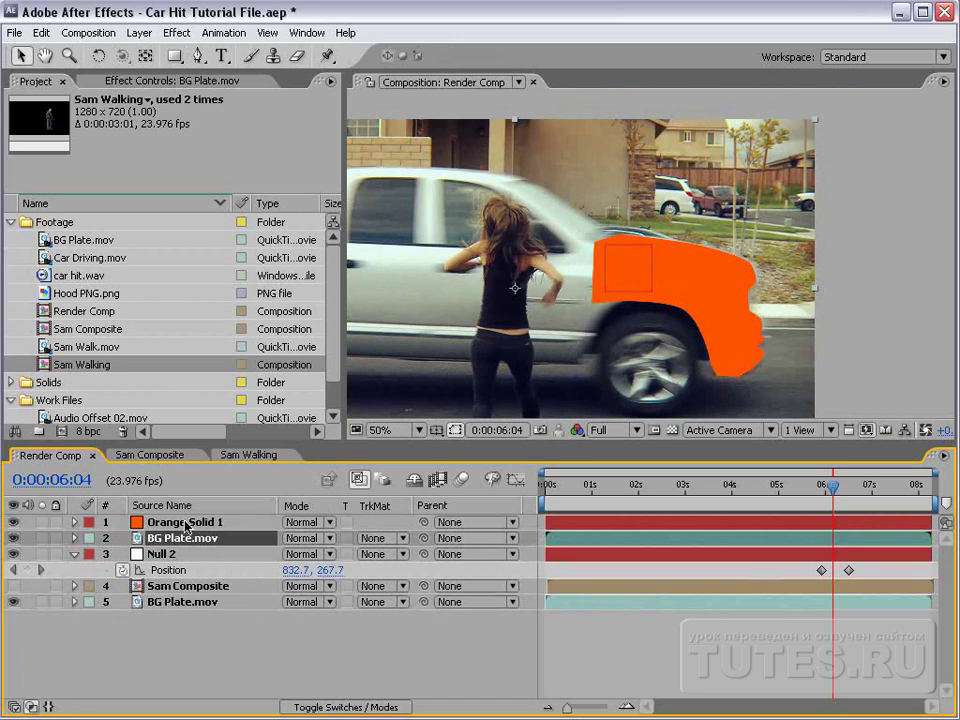
{"action": "left_click", "coordinate": [185, 522]}
{"action": "left_click", "coordinate": [180, 538]}
{"action": "left_click", "coordinate": [380, 538]}
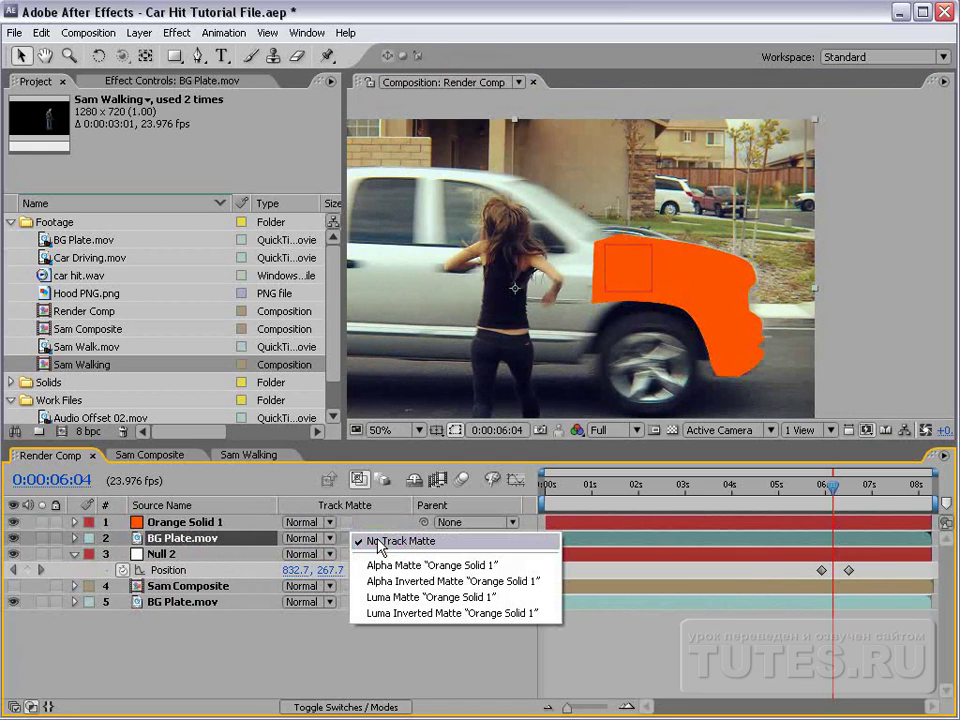
{"action": "left_click", "coordinate": [435, 566]}
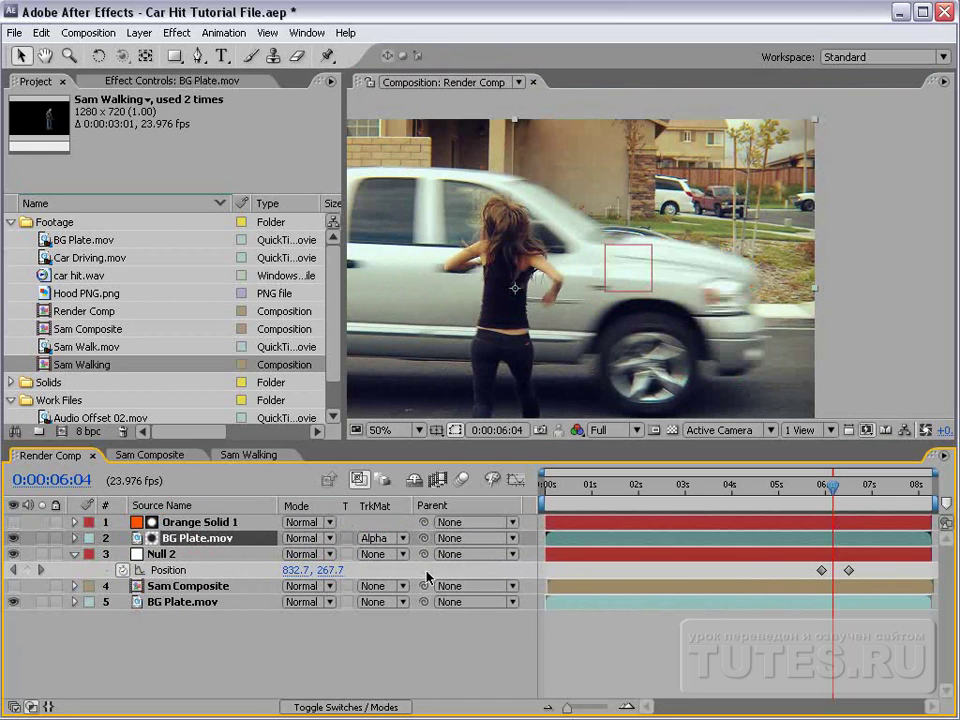
{"action": "left_click", "coordinate": [14, 602]}
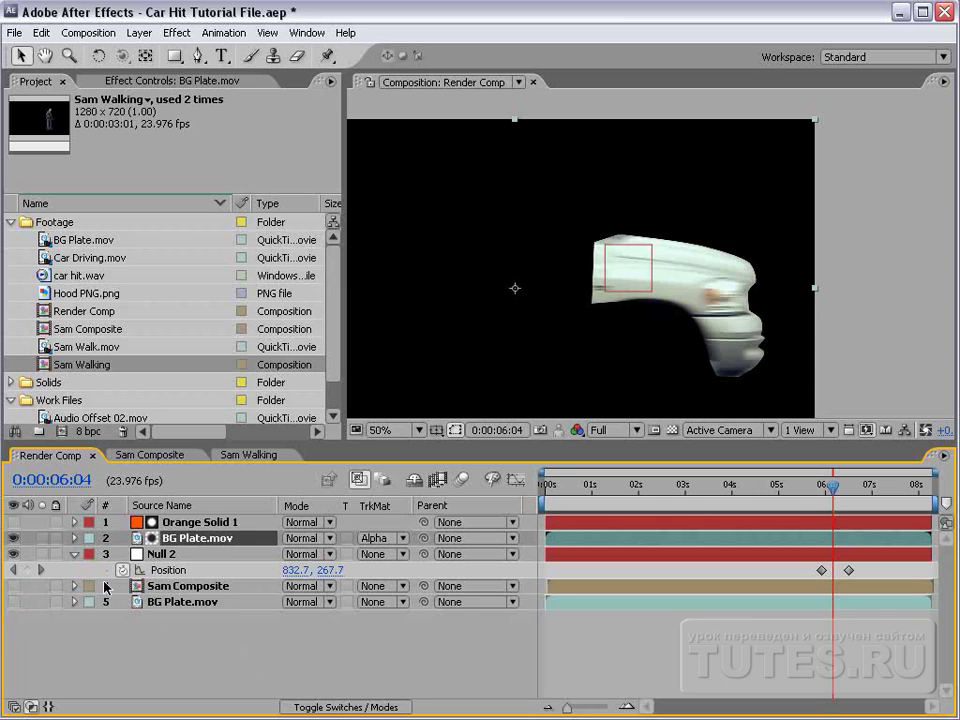
Set Orange Solid 1's Mask 1 feather to 12.0 horizontal and 5 vertical pixels.
{"action": "left_click", "coordinate": [195, 522]}
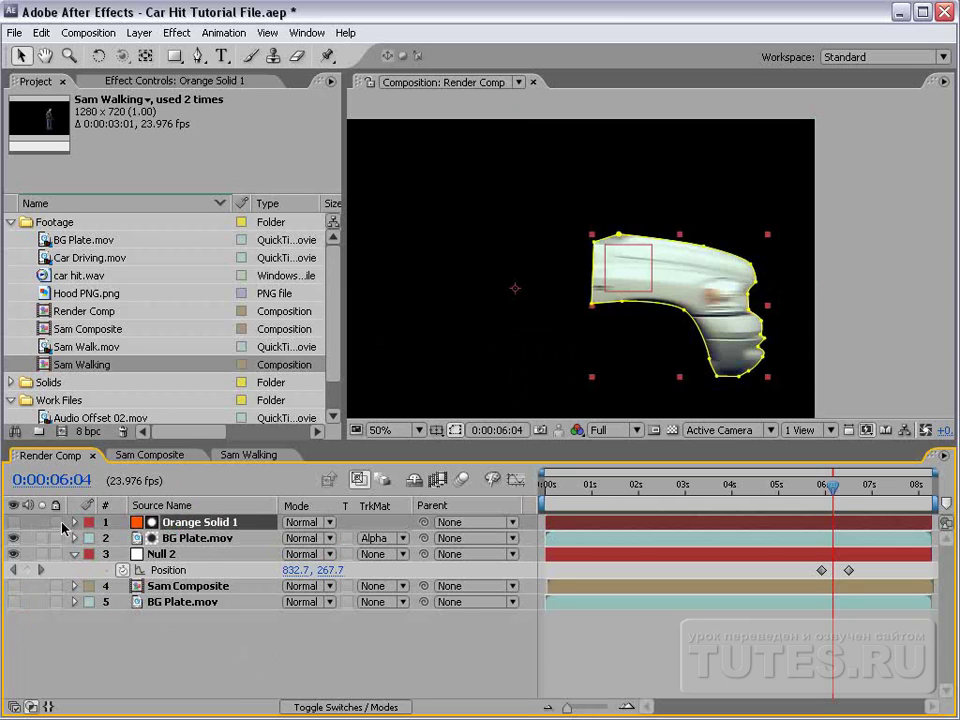
{"action": "key", "text": "f"}
{"action": "left_click", "coordinate": [328, 554]}
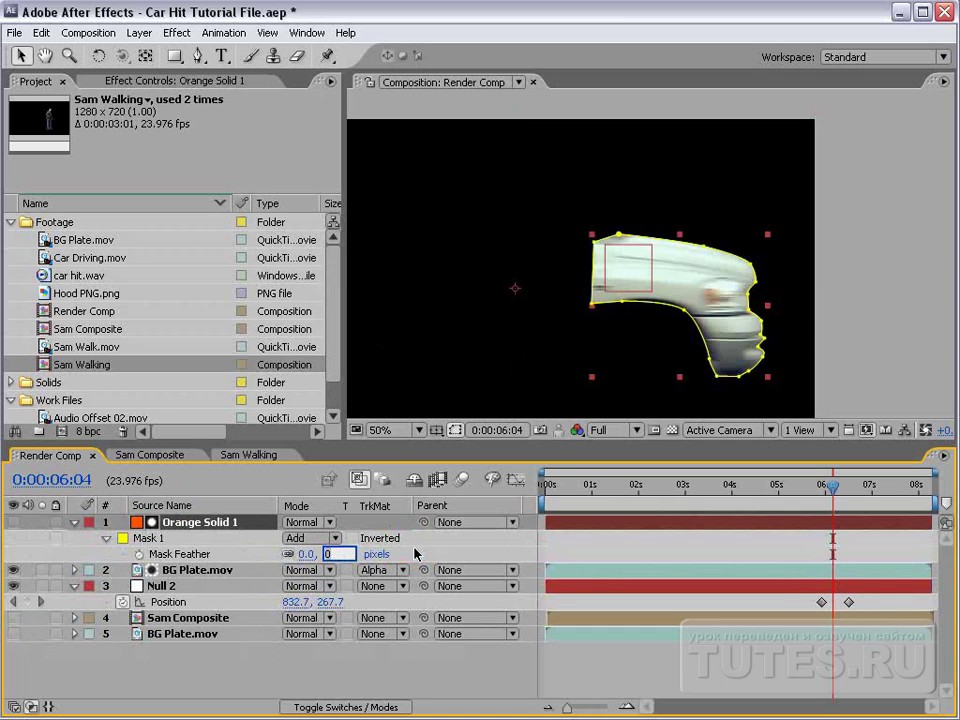
{"action": "left_click", "coordinate": [643, 311]}
{"action": "scroll", "coordinate": [655, 305], "scroll_direction": "up", "scroll_amount": 2}
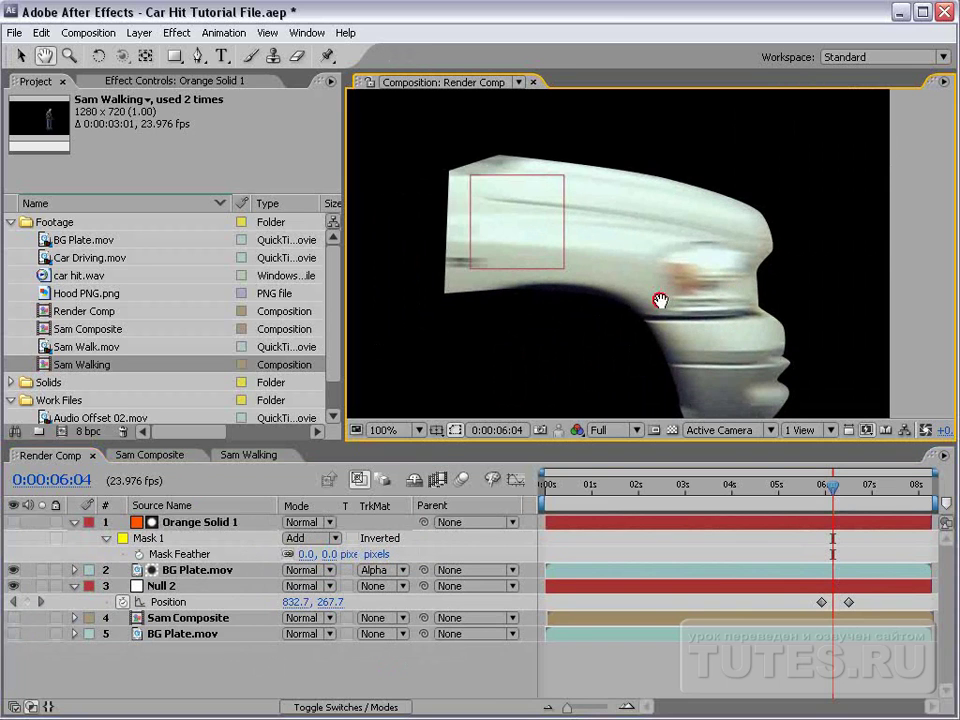
{"action": "key", "text": "v"}
{"action": "mouse_move", "coordinate": [306, 554]}
{"action": "left_mouse_down"}
{"action": "mouse_move", "coordinate": [314, 554]}
{"action": "mouse_move", "coordinate": [283, 562]}
{"action": "mouse_move", "coordinate": [287, 569]}
{"action": "left_mouse_up"}
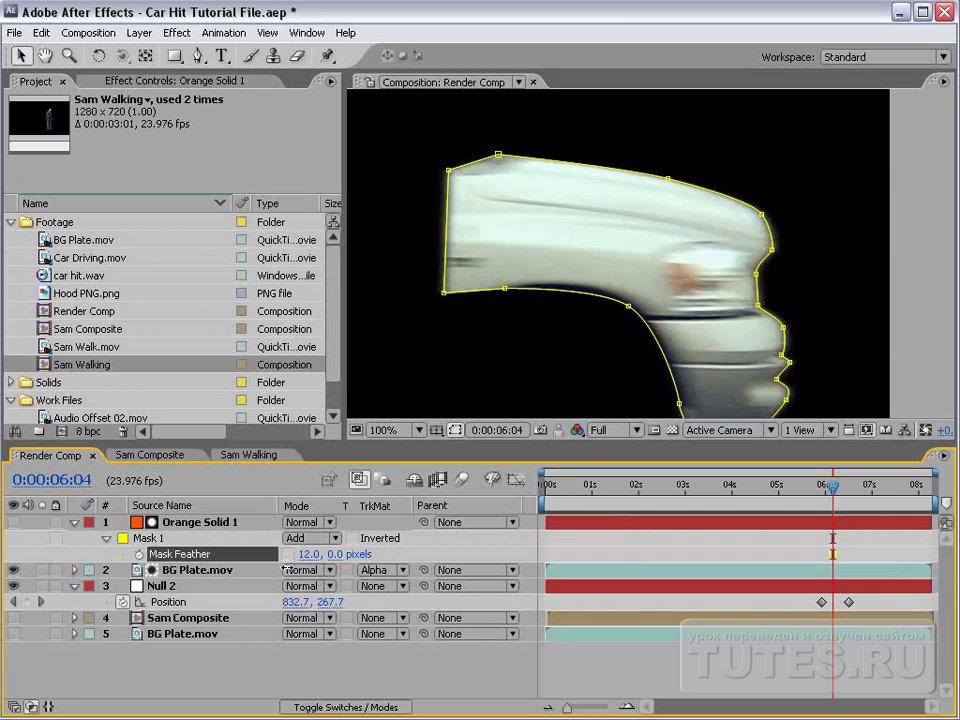
{"action": "left_click", "coordinate": [336, 554]}
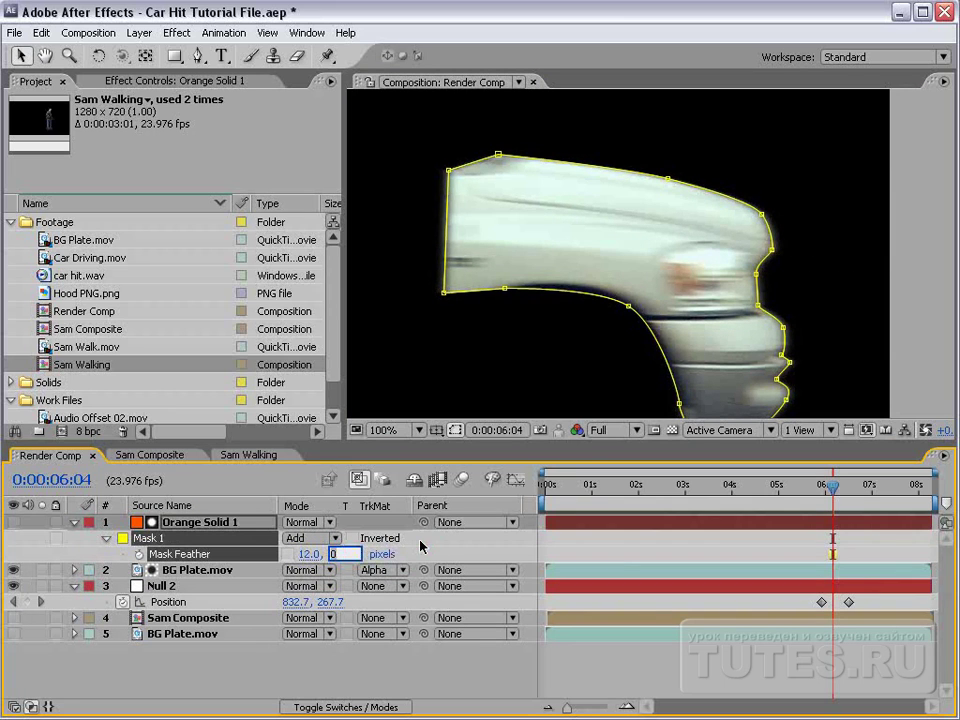
{"action": "type", "text": "5"}
{"action": "key", "text": "Return"}
{"action": "left_click", "coordinate": [595, 668]}
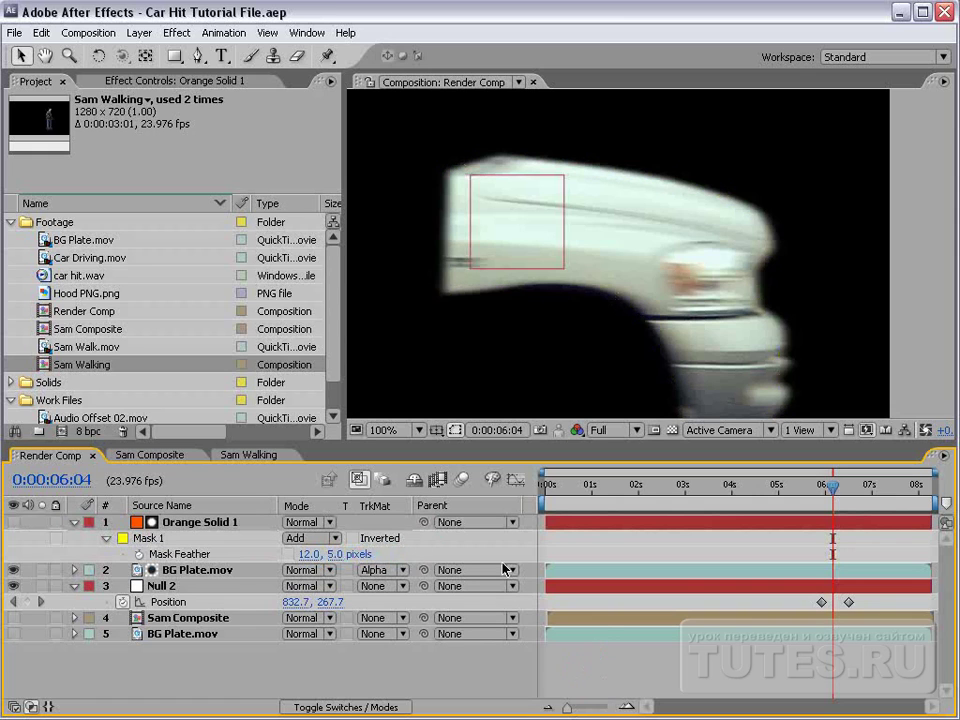
Parent Orange Solid 1 to Null 2 and scrub time to confirm the matte tracks the truck.
{"action": "left_click", "coordinate": [73, 523]}
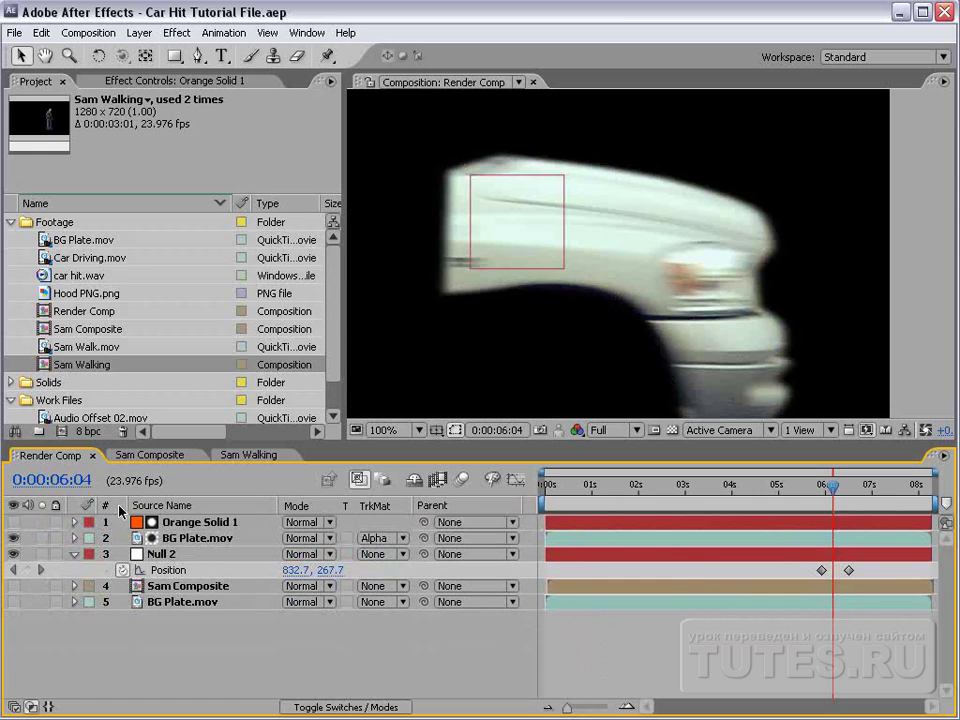
{"action": "left_click", "coordinate": [13, 602]}
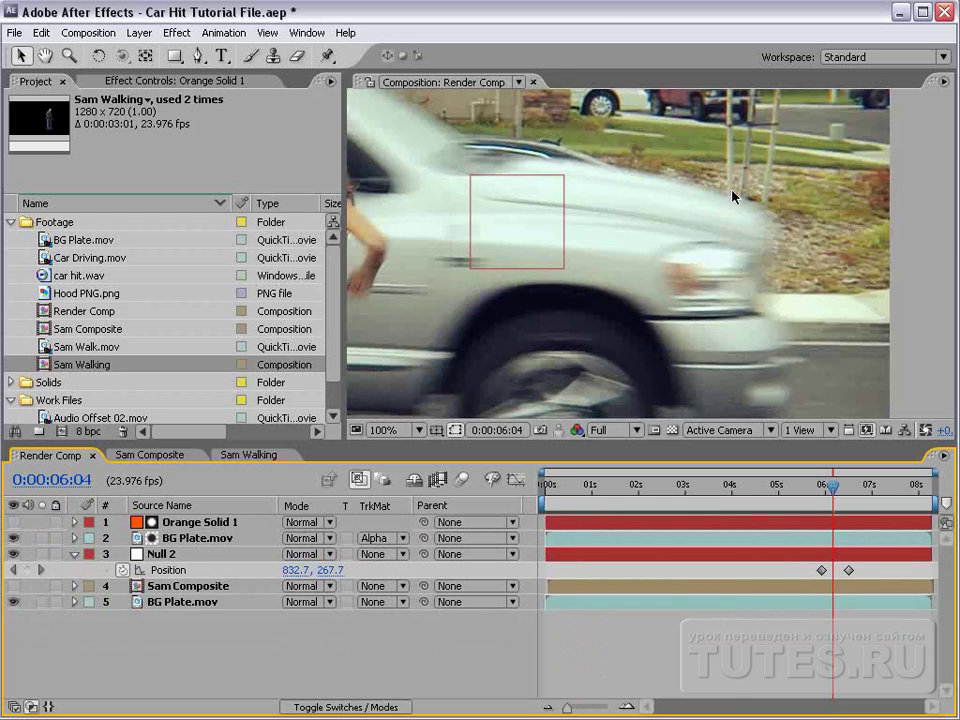
{"action": "left_click", "coordinate": [178, 523]}
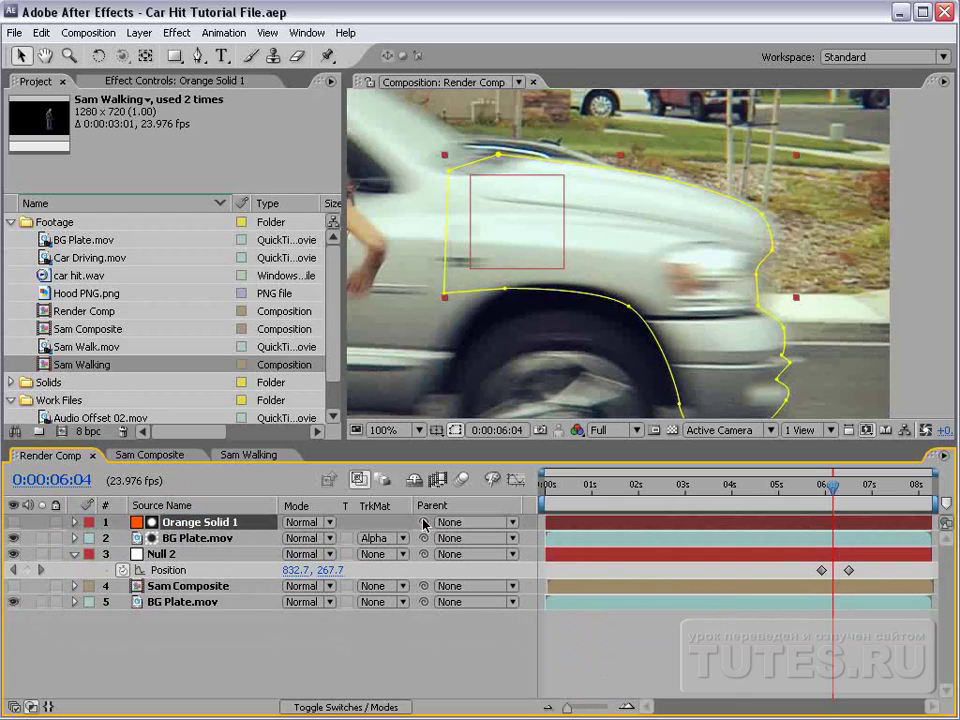
{"action": "left_click_drag", "start_coordinate": [424, 523], "coordinate": [168, 557]}
{"action": "left_click", "coordinate": [13, 602]}
{"action": "key", "text": "comma"}
{"action": "key", "text": "h"}
{"action": "left_click_drag", "start_coordinate": [583, 272], "coordinate": [617, 251]}
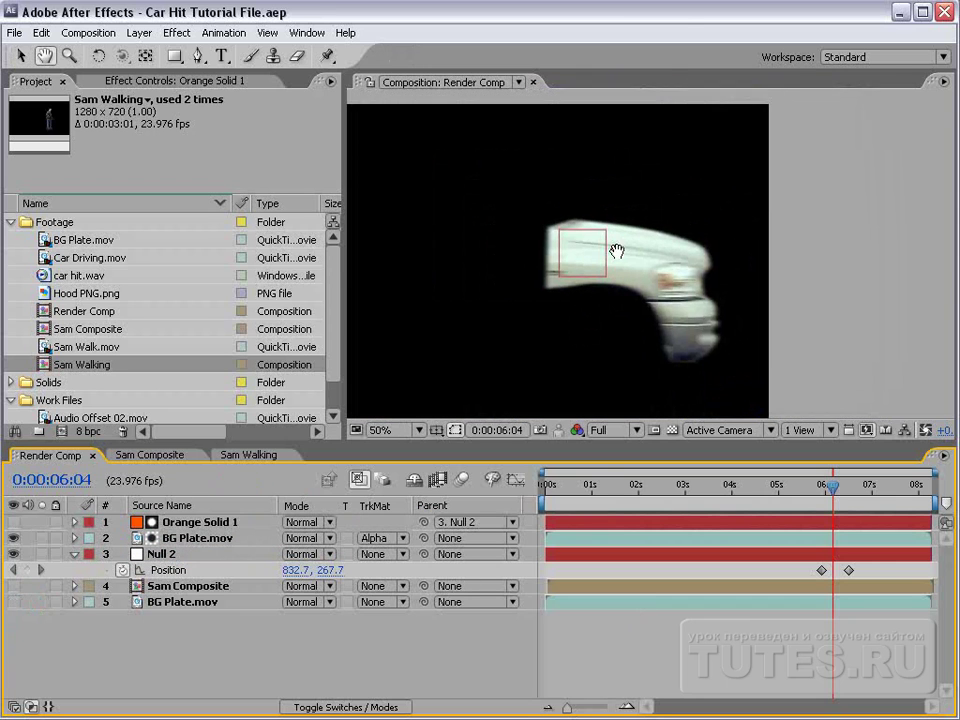
{"action": "key", "text": "v"}
{"action": "mouse_move", "coordinate": [830, 487]}
{"action": "left_mouse_down"}
{"action": "mouse_move", "coordinate": [821, 492]}
{"action": "mouse_move", "coordinate": [829, 497]}
{"action": "left_mouse_up"}
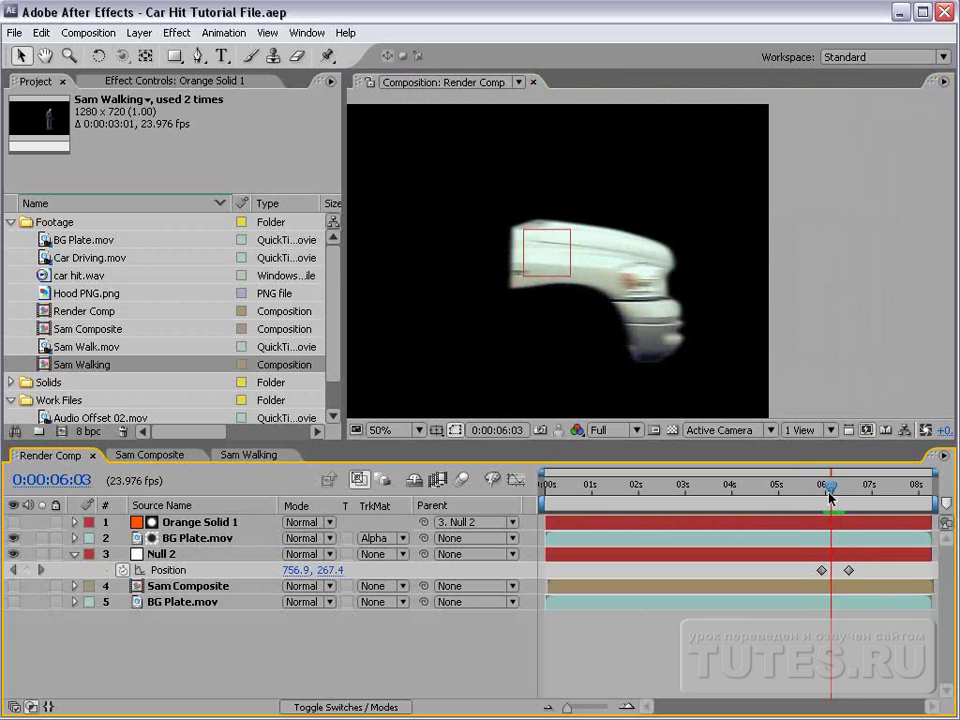
Show BG Plate.mov at 63% opacity and reselect Orange Solid 1.
{"action": "left_click", "coordinate": [14, 602]}
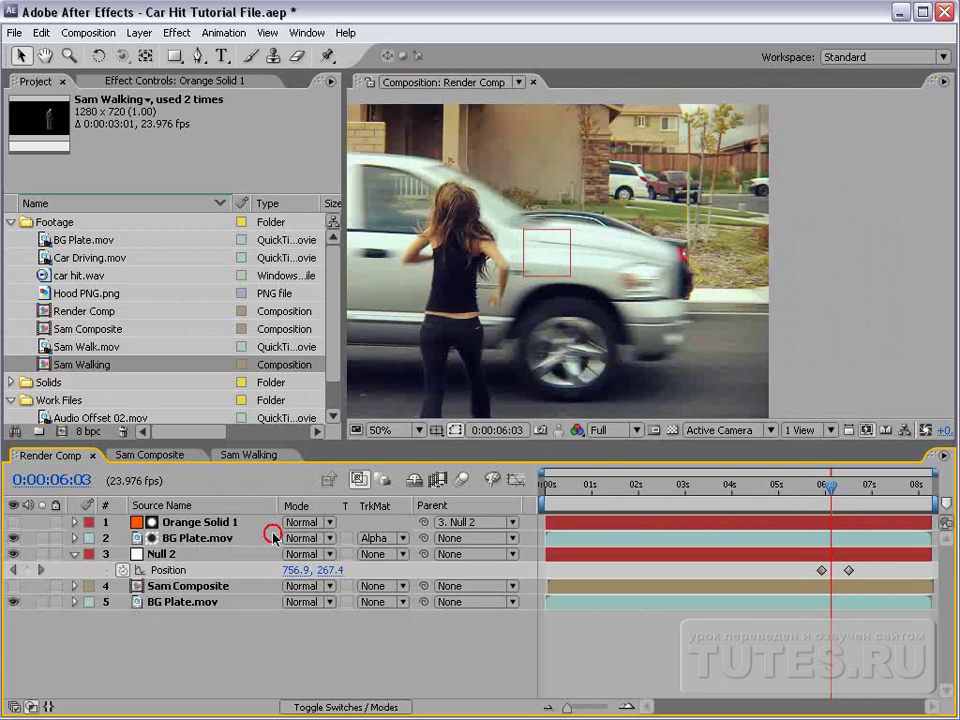
{"action": "left_click", "coordinate": [215, 603]}
{"action": "key", "text": "t"}
{"action": "left_click_drag", "start_coordinate": [292, 618], "coordinate": [723, 655]}
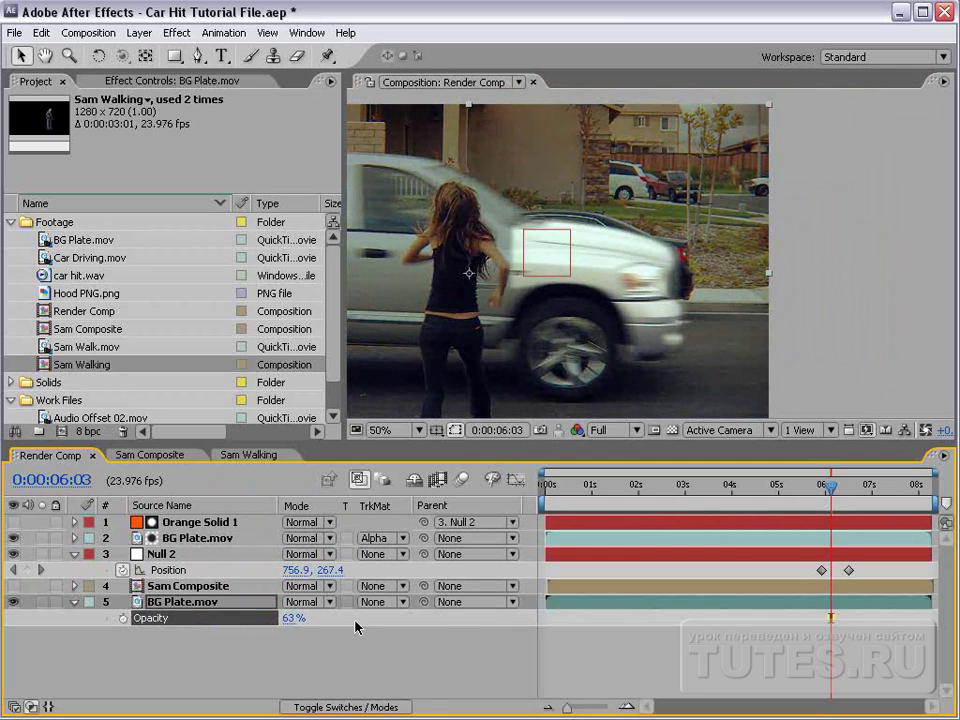
{"action": "left_click", "coordinate": [170, 528]}
{"action": "scroll", "coordinate": [715, 320], "scroll_direction": "up", "scroll_amount": 2}
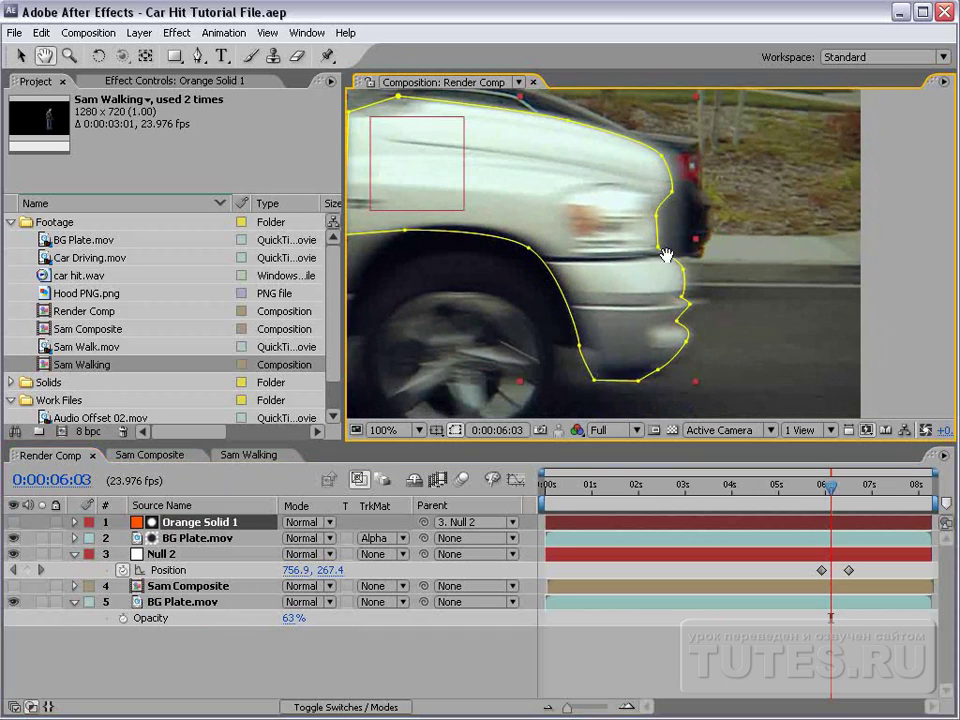
Set a Mask Path keyframe on Orange Solid 1 at 0:00:06:03.
{"action": "key", "text": "v"}
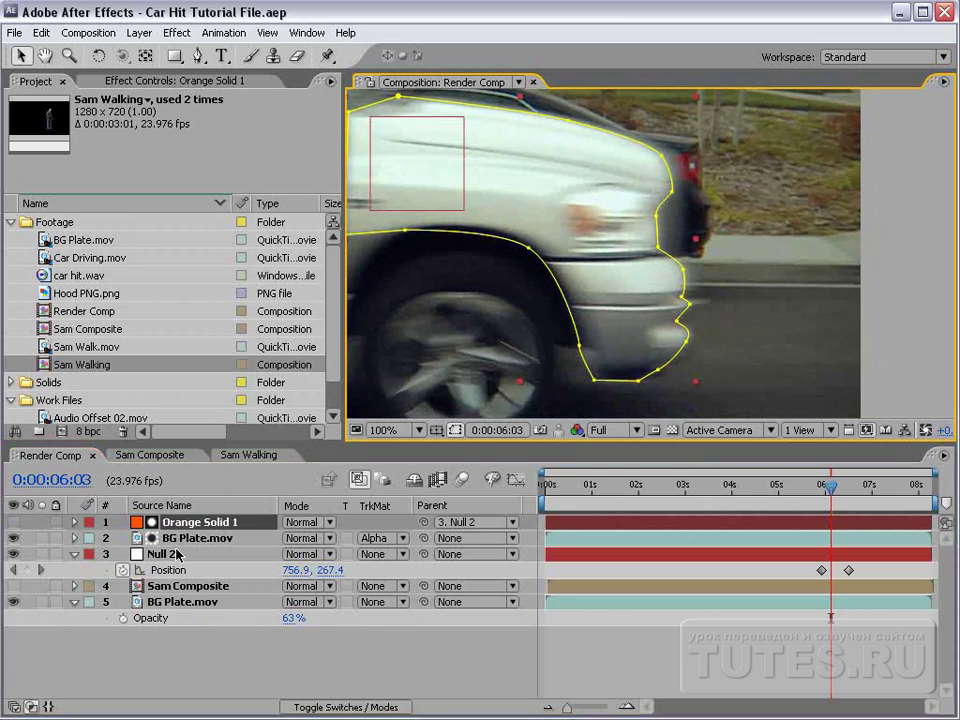
{"action": "key", "text": "m"}
{"action": "left_click", "coordinate": [139, 554]}
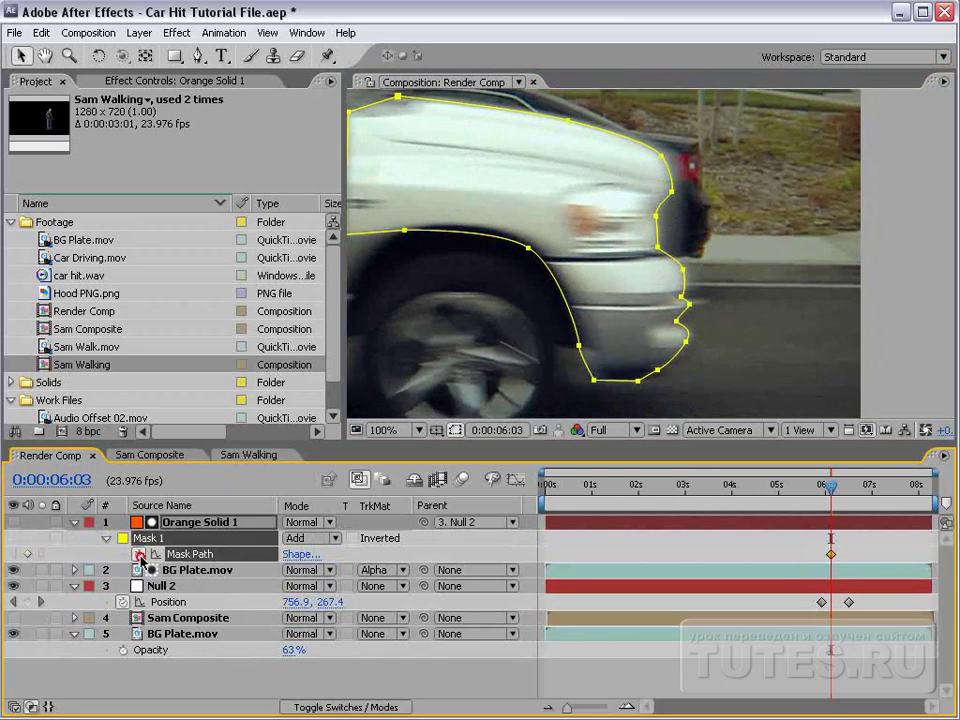
Restore BG Plate.mov to 100% opacity and drag the taillight mask vertex onto the truck's front edge.
{"action": "left_click_drag", "start_coordinate": [294, 652], "coordinate": [424, 647]}
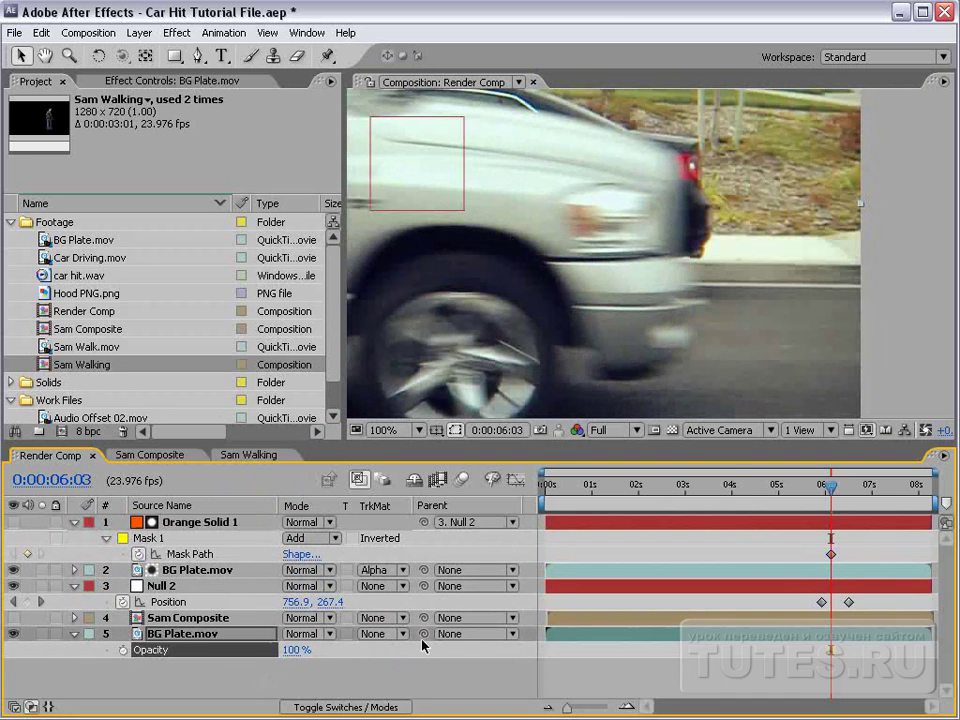
{"action": "left_click", "coordinate": [748, 523]}
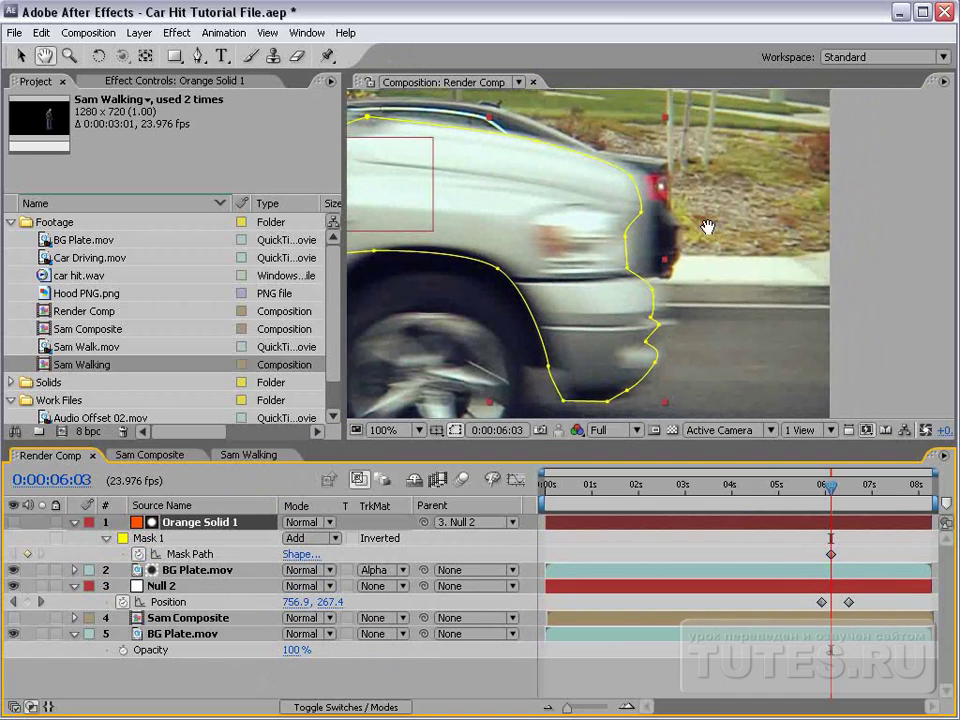
{"action": "left_click", "coordinate": [653, 204]}
{"action": "left_click", "coordinate": [651, 207]}
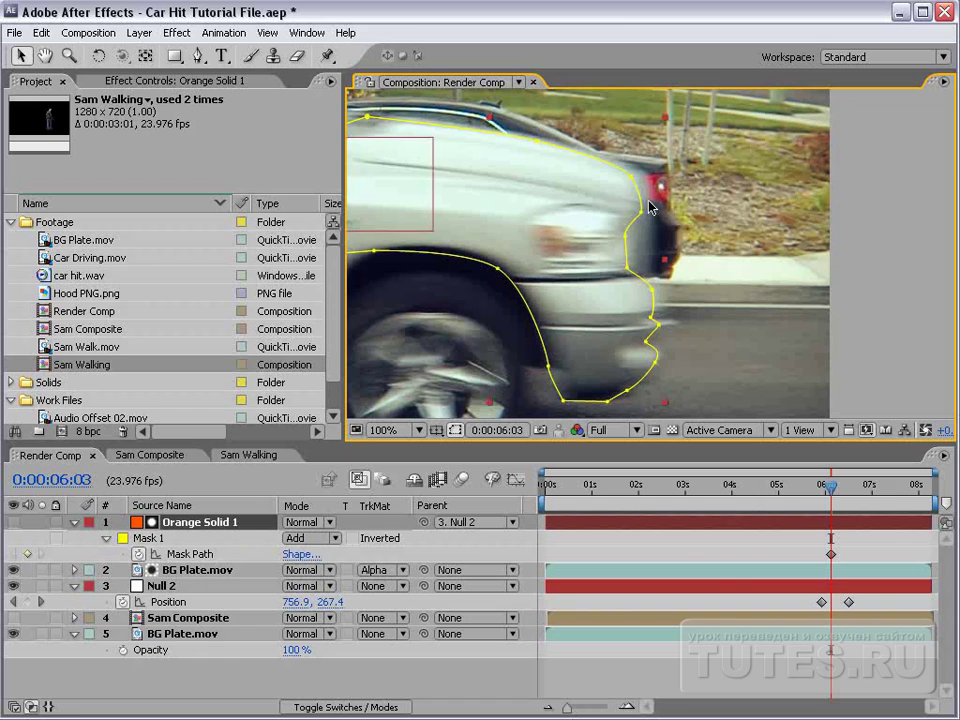
{"action": "left_click", "coordinate": [645, 208]}
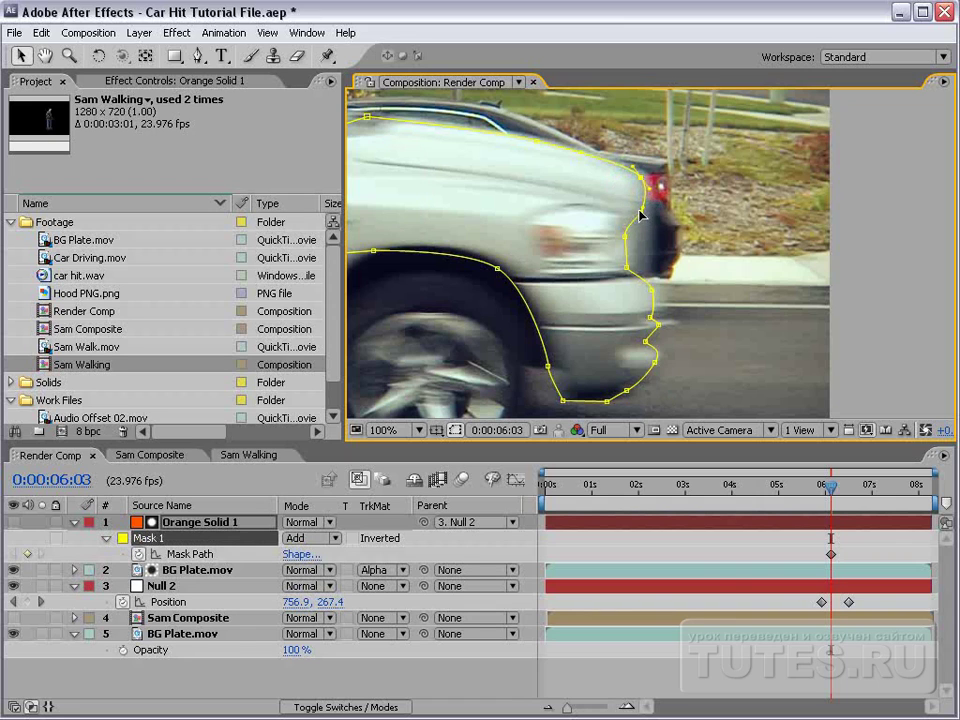
{"action": "mouse_move", "coordinate": [639, 212]}
{"action": "left_mouse_down"}
{"action": "mouse_move", "coordinate": [648, 220]}
{"action": "mouse_move", "coordinate": [646, 273]}
{"action": "left_mouse_up"}
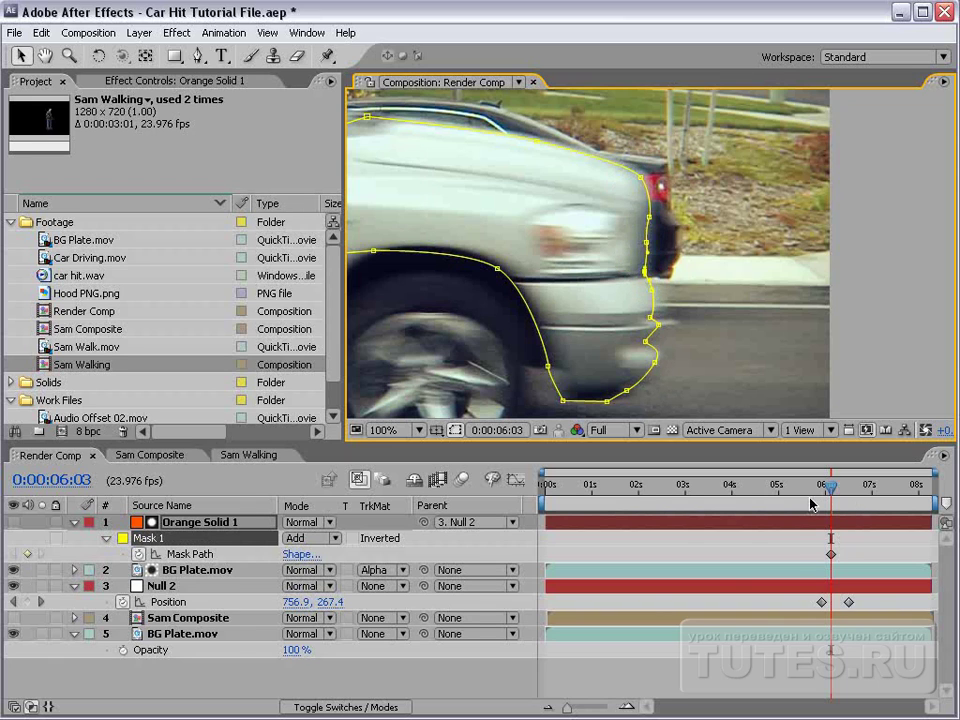
{"action": "key", "text": "Page_Up"}
At 0:00:05:23, free-transform the whole mask and shift it right to match the truck.
{"action": "key", "text": "Page_Up"}
{"action": "key", "text": "Page_Up"}
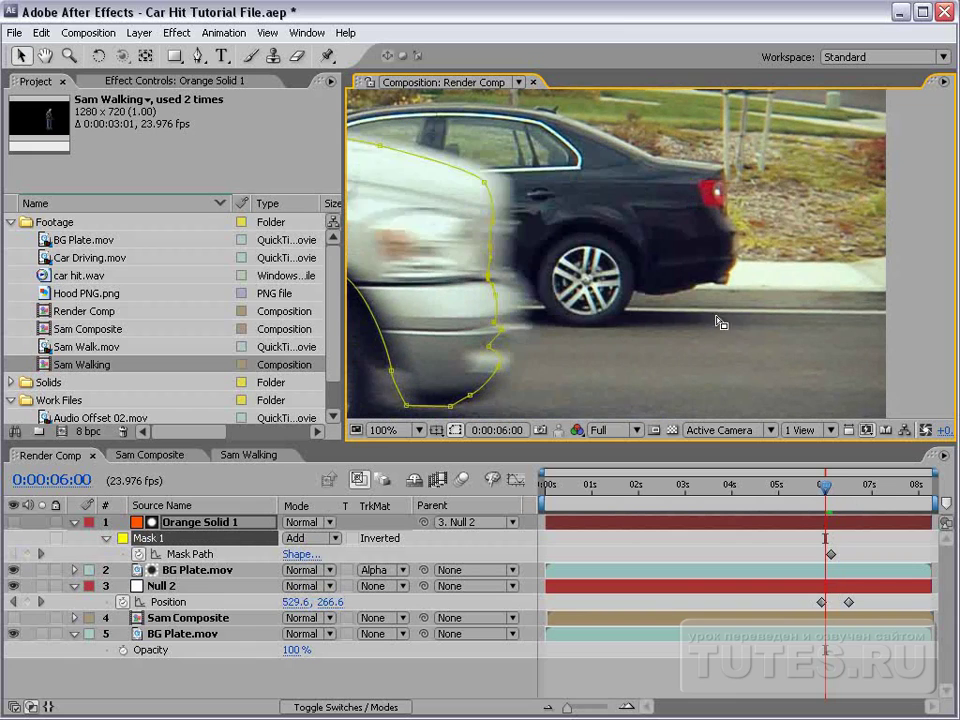
{"action": "key", "text": "Page_Up"}
{"action": "left_click_drag", "start_coordinate": [470, 197], "coordinate": [572, 197]}
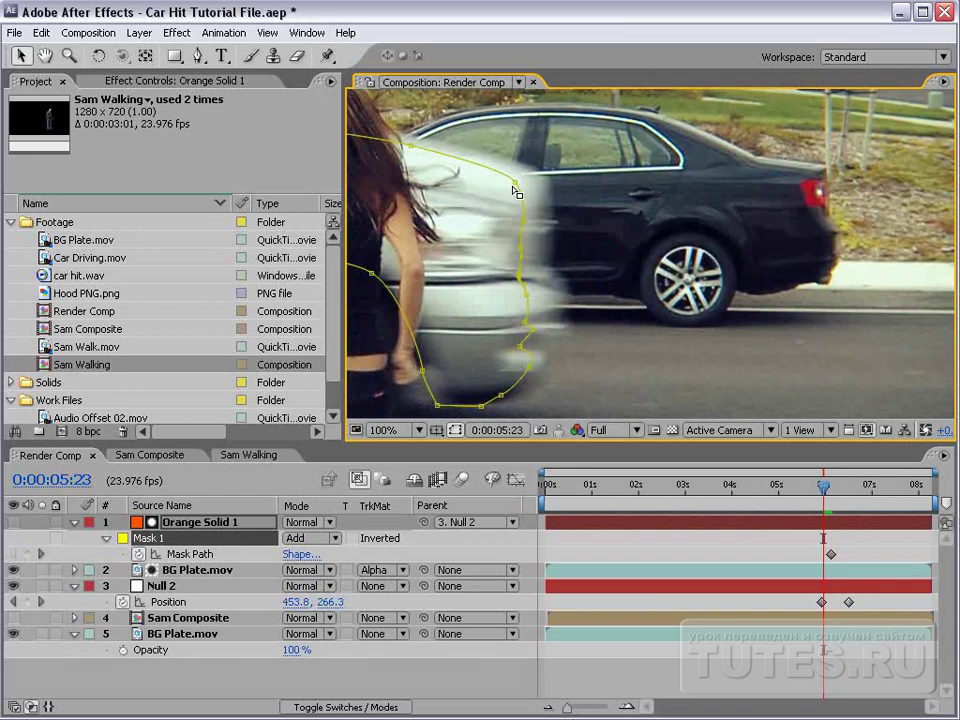
{"action": "double_click", "coordinate": [517, 183]}
{"action": "left_click_drag", "start_coordinate": [517, 183], "coordinate": [540, 179]}
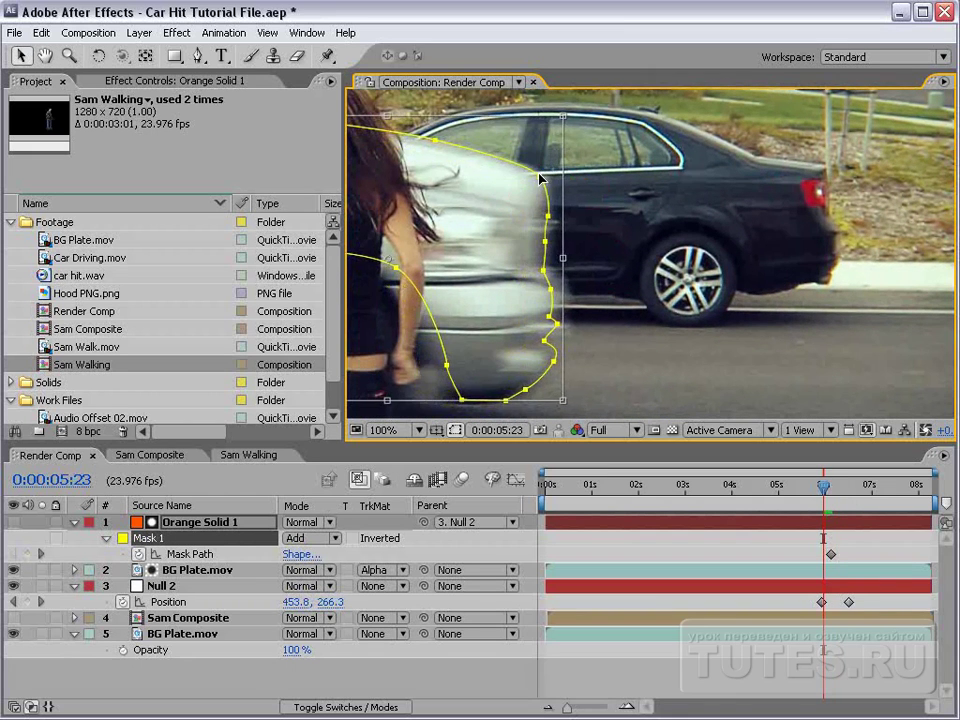
{"action": "left_click", "coordinate": [690, 364]}
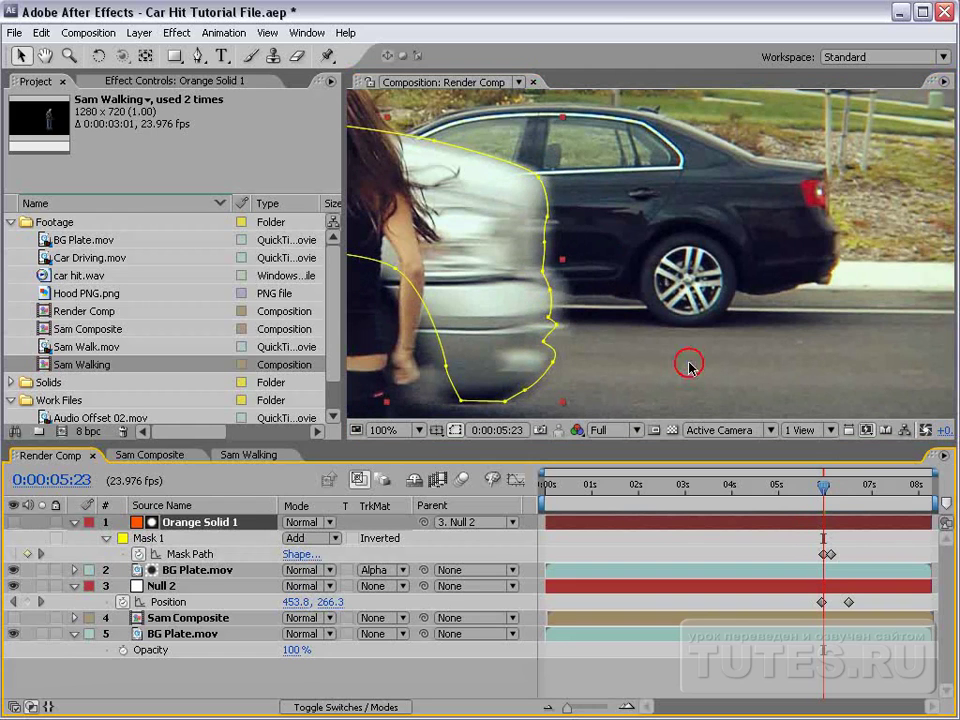
At 0:00:06:03, nudge mask points and flatten the front-edge bulge onto the truck.
{"action": "key", "text": "Page_Down"}
{"action": "key", "text": "Page_Down"}
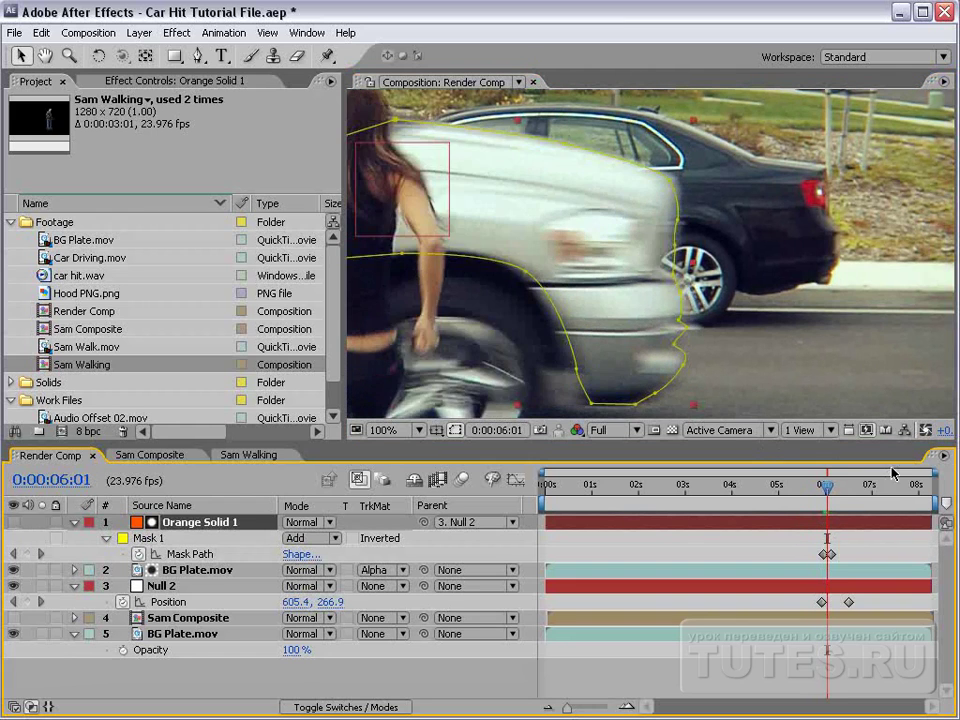
{"action": "key", "text": "Page_Down"}
{"action": "key", "text": "Page_Down"}
{"action": "key", "text": "Page_Down"}
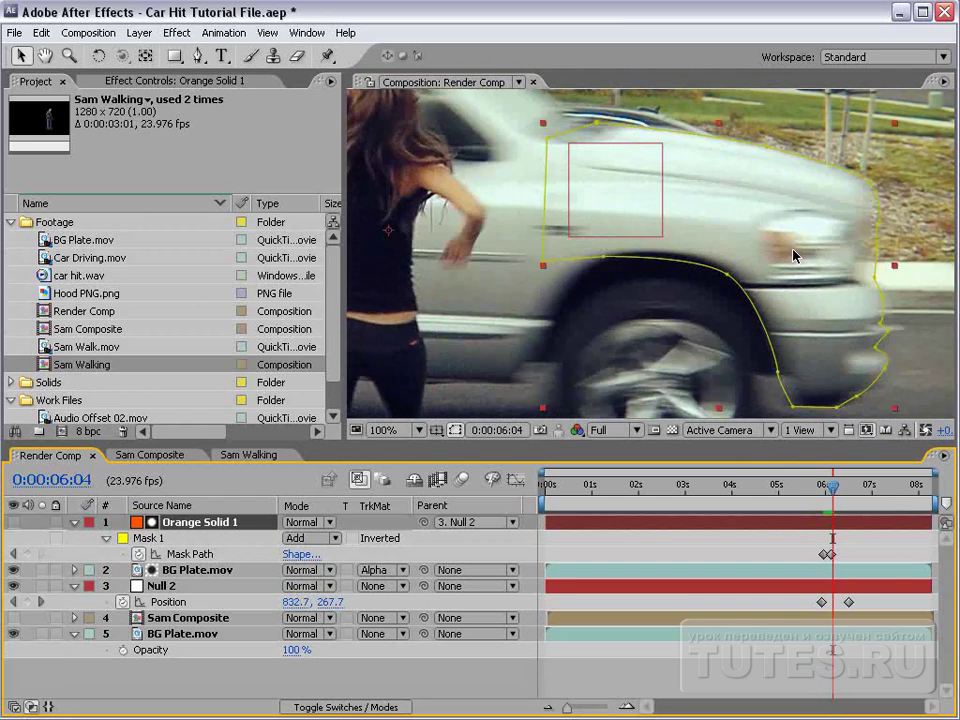
{"action": "key", "text": "Page_Down"}
{"action": "left_click_drag", "start_coordinate": [731, 279], "coordinate": [594, 279]}
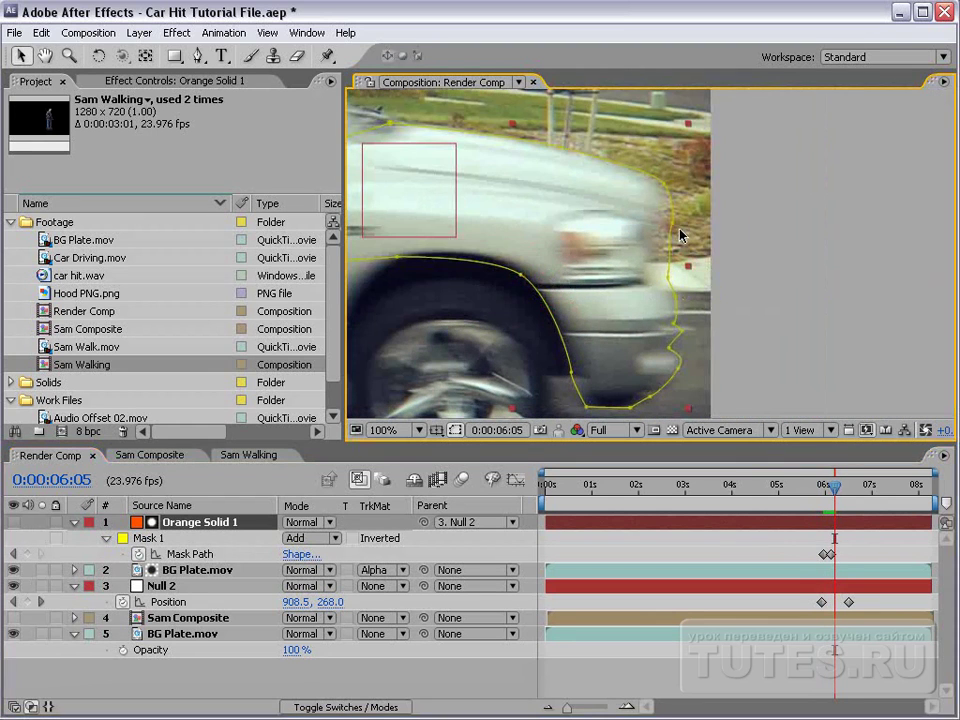
{"action": "key", "text": "Page_Up"}
{"action": "key", "text": "Page_Up"}
{"action": "key", "text": "Page_Down"}
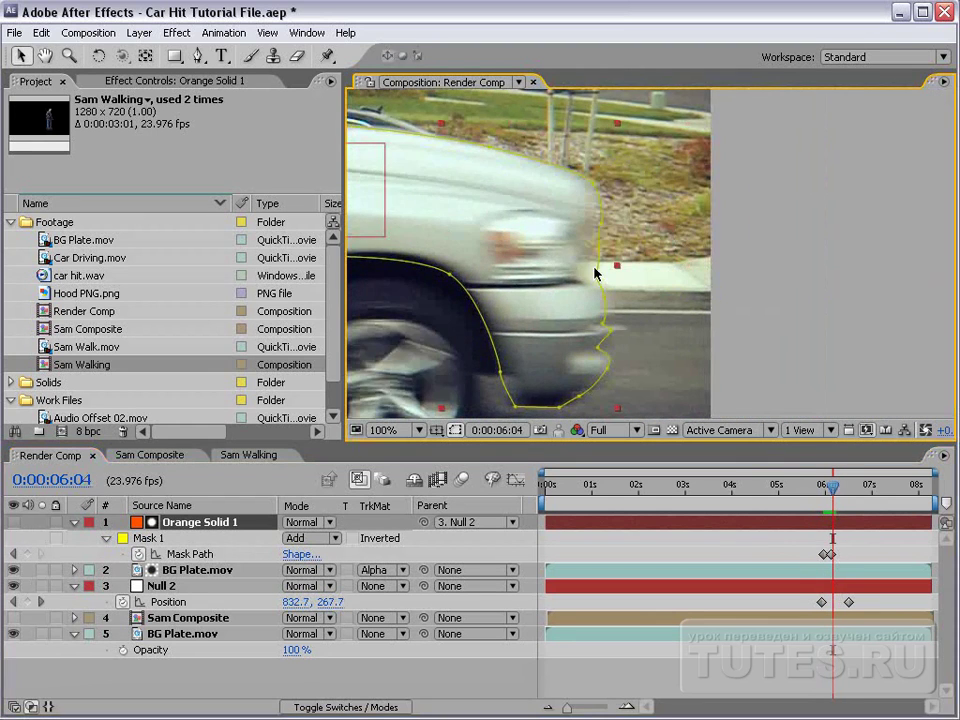
{"action": "left_click", "coordinate": [598, 279]}
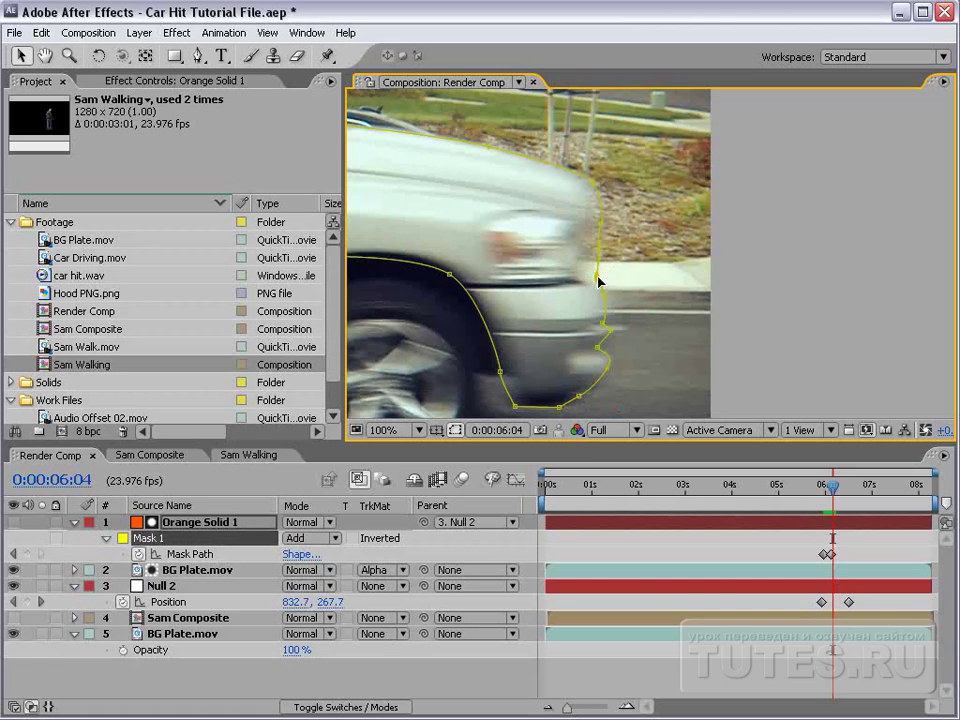
{"action": "key", "text": "Left"}
{"action": "key", "text": "Left"}
{"action": "key", "text": "Left"}
{"action": "left_click", "coordinate": [586, 242]}
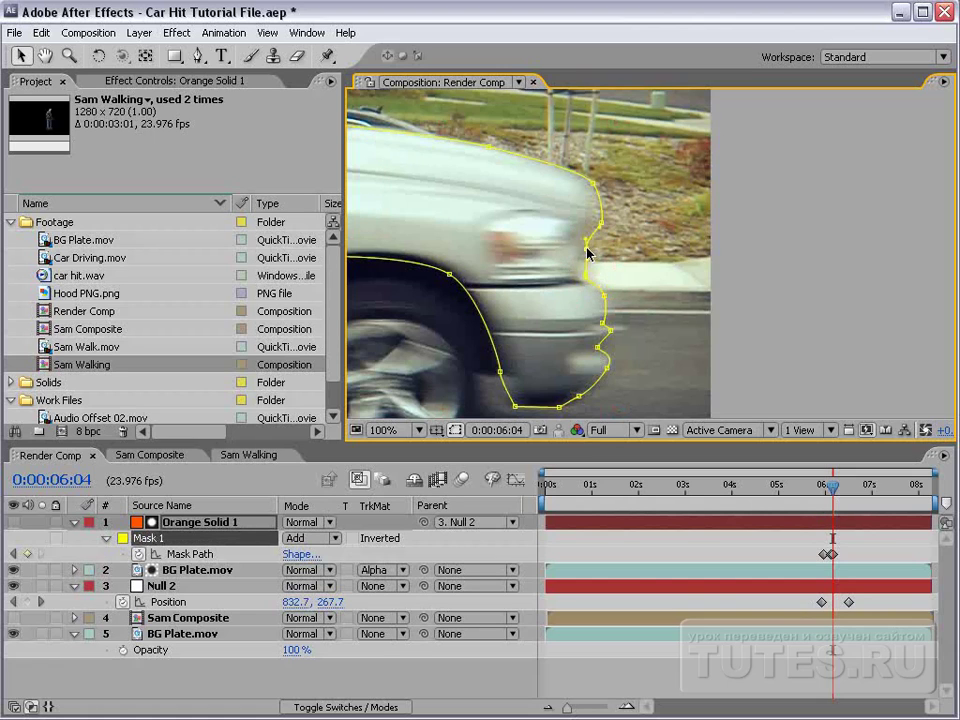
{"action": "mouse_move", "coordinate": [604, 228]}
{"action": "left_mouse_down"}
{"action": "mouse_move", "coordinate": [592, 222]}
{"action": "mouse_move", "coordinate": [586, 184]}
{"action": "left_mouse_up"}
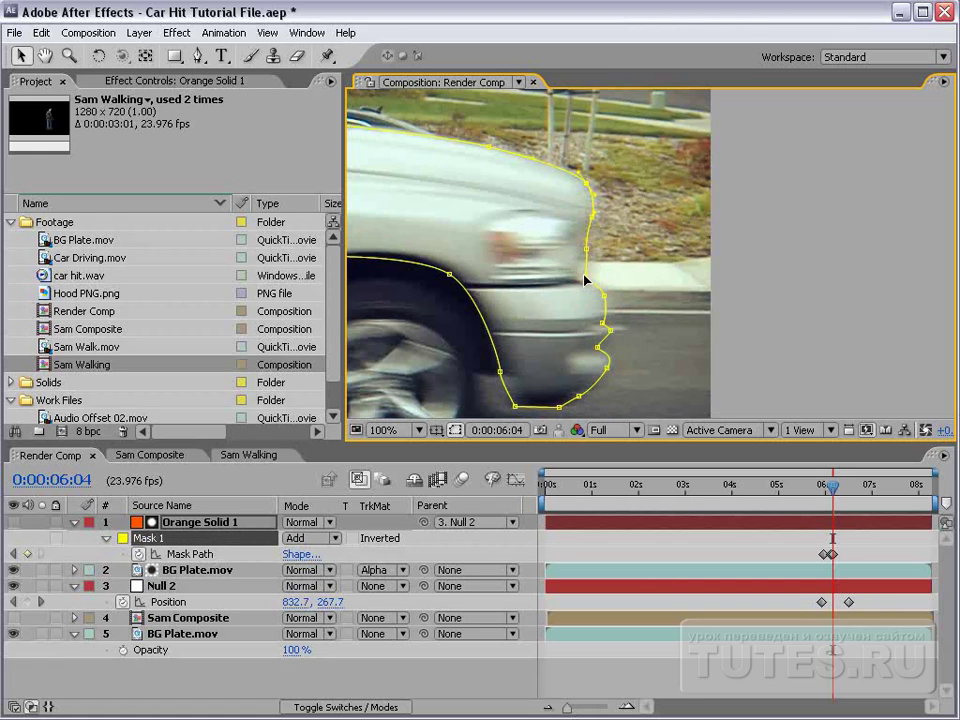
{"action": "left_click_drag", "start_coordinate": [586, 250], "coordinate": [580, 245]}
Check the mask through 0:00:06:06, return to 0:00:06:03, and collapse Orange Solid 1.
{"action": "key", "text": "Page_Up"}
{"action": "key", "text": "Page_Down"}
{"action": "key", "text": "Page_Down"}
{"action": "key", "text": "Page_Down"}
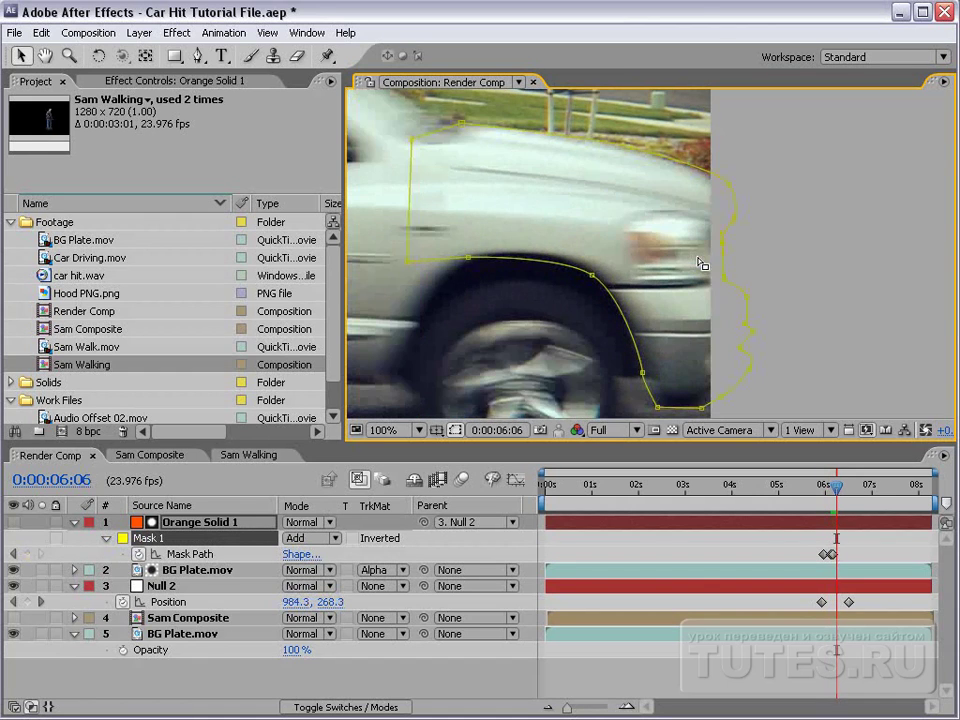
{"action": "key", "text": "Page_Down"}
{"action": "key", "text": "Page_Down"}
{"action": "key", "text": "Page_Down"}
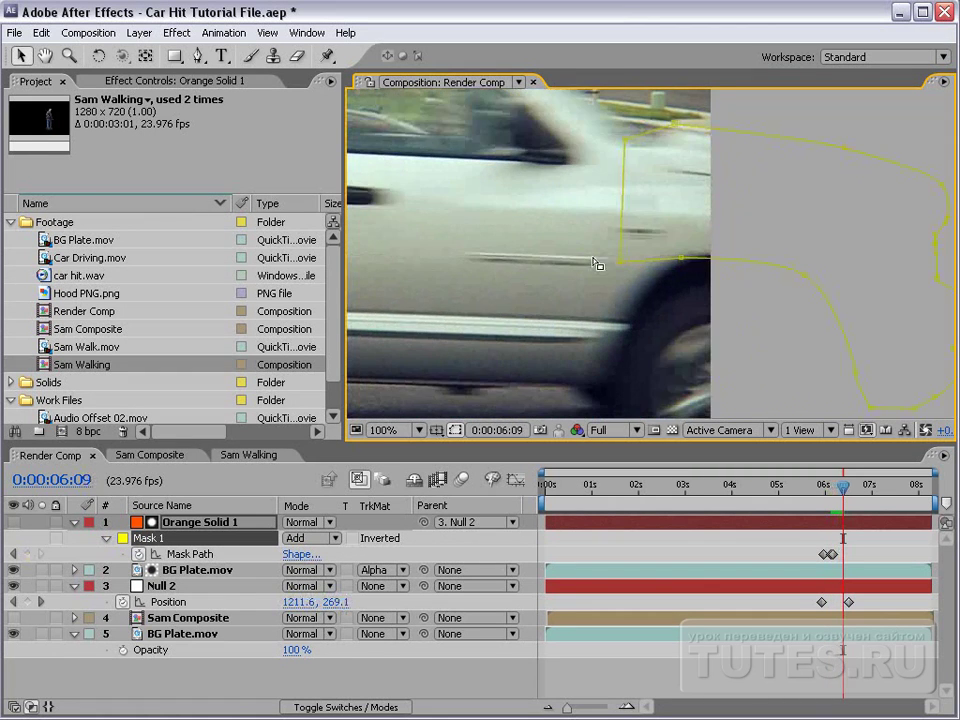
{"action": "key", "text": "comma"}
{"action": "left_click_drag", "start_coordinate": [840, 489], "coordinate": [830, 489]}
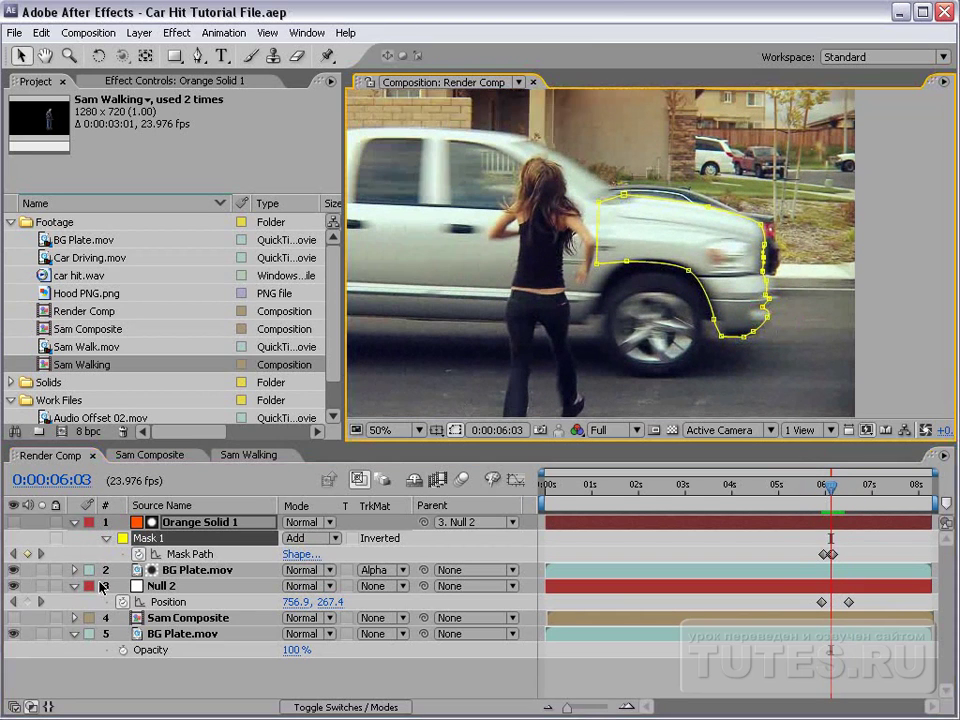
{"action": "left_click", "coordinate": [74, 523]}
Make Sam Composite visible, select it, and place the playhead exactly on frame 6:00.
{"action": "left_click", "coordinate": [75, 556]}
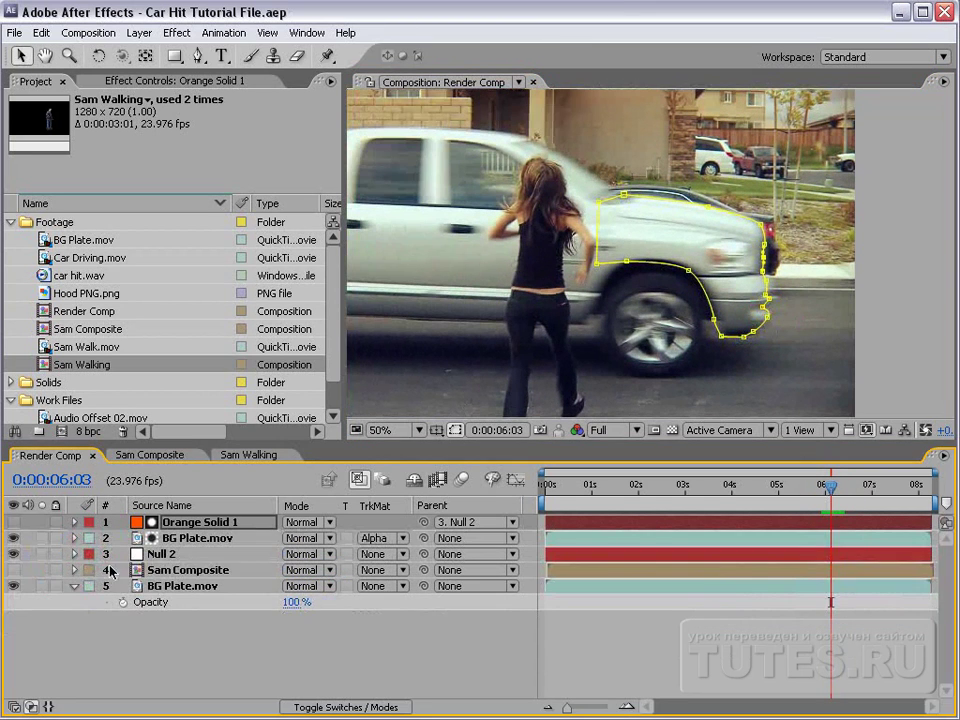
{"action": "left_click", "coordinate": [13, 570]}
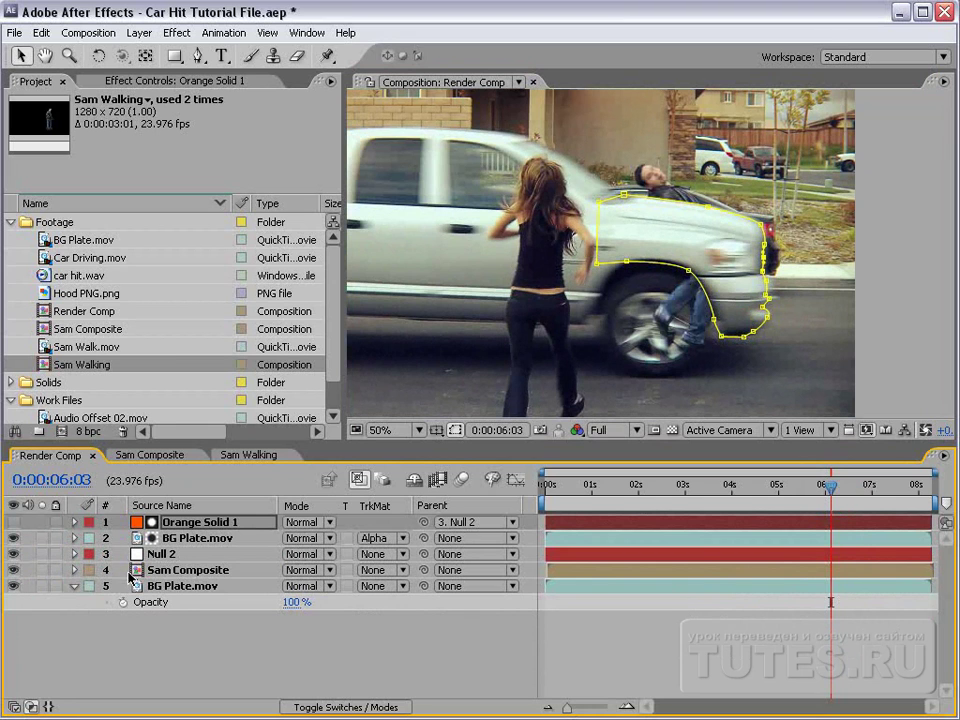
{"action": "left_click", "coordinate": [188, 570]}
{"action": "left_click_drag", "start_coordinate": [830, 486], "coordinate": [825, 488]}
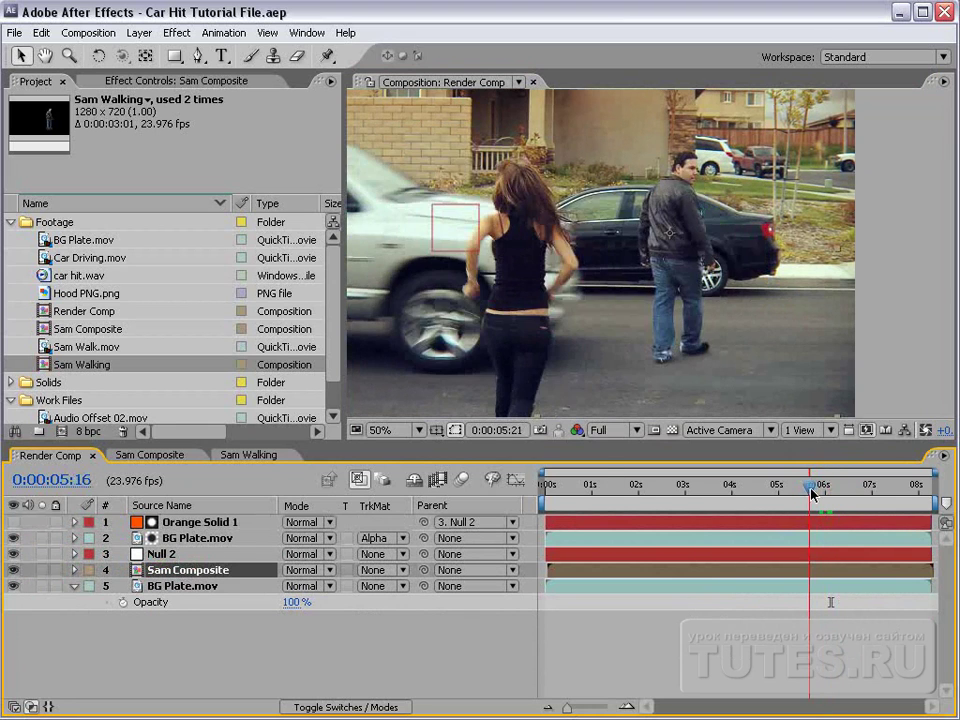
{"action": "left_click", "coordinate": [789, 615]}
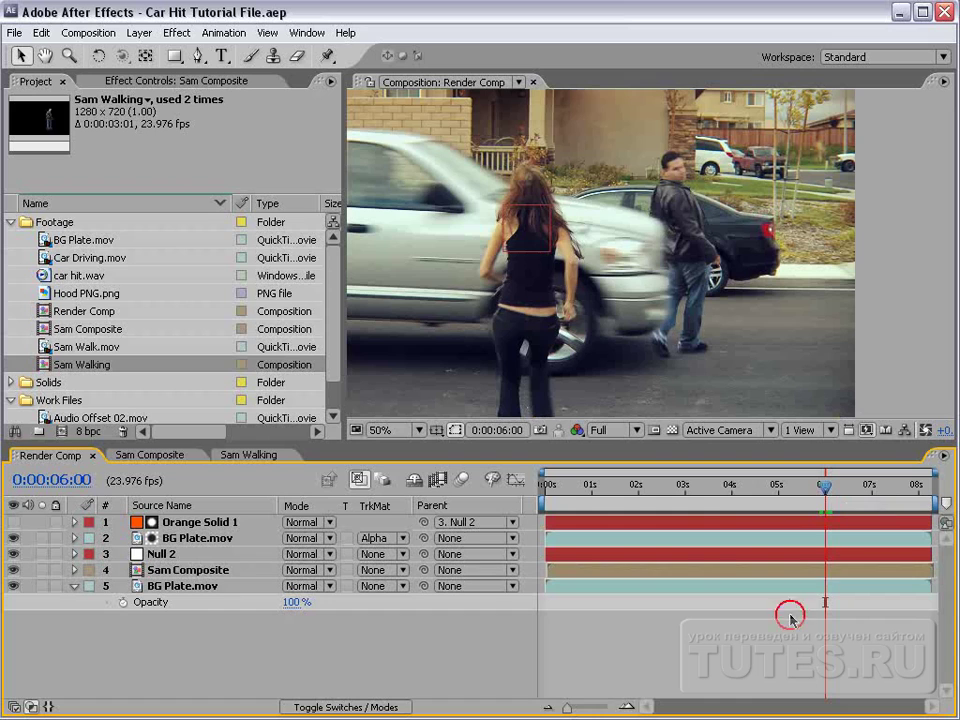
{"action": "key", "text": "Page_Down"}
{"action": "key", "text": "Page_Up"}
{"action": "key", "text": "Page_Down"}
{"action": "key", "text": "Page_Up"}
{"action": "key", "text": "equal"}
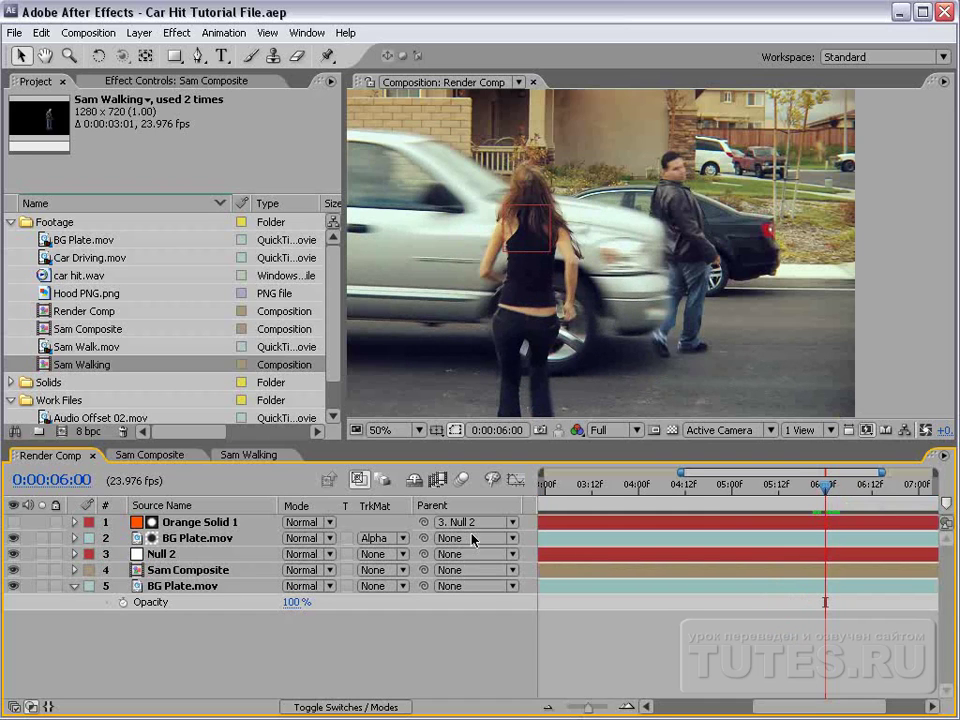
{"action": "left_click", "coordinate": [204, 572]}
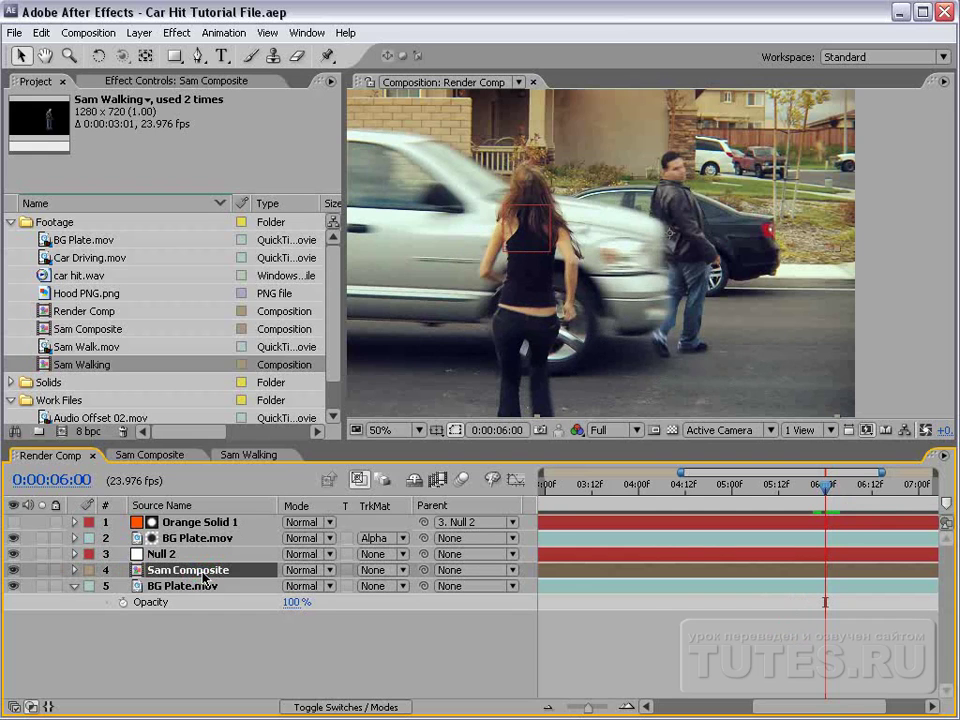
{"action": "key", "text": "Page_Up"}
{"action": "key", "text": "Page_Down"}
Split Sam Composite at 6:00, parent the new upper layer to Null 2, and preview the hit.
{"action": "key", "text": "ctrl+shift+d"}
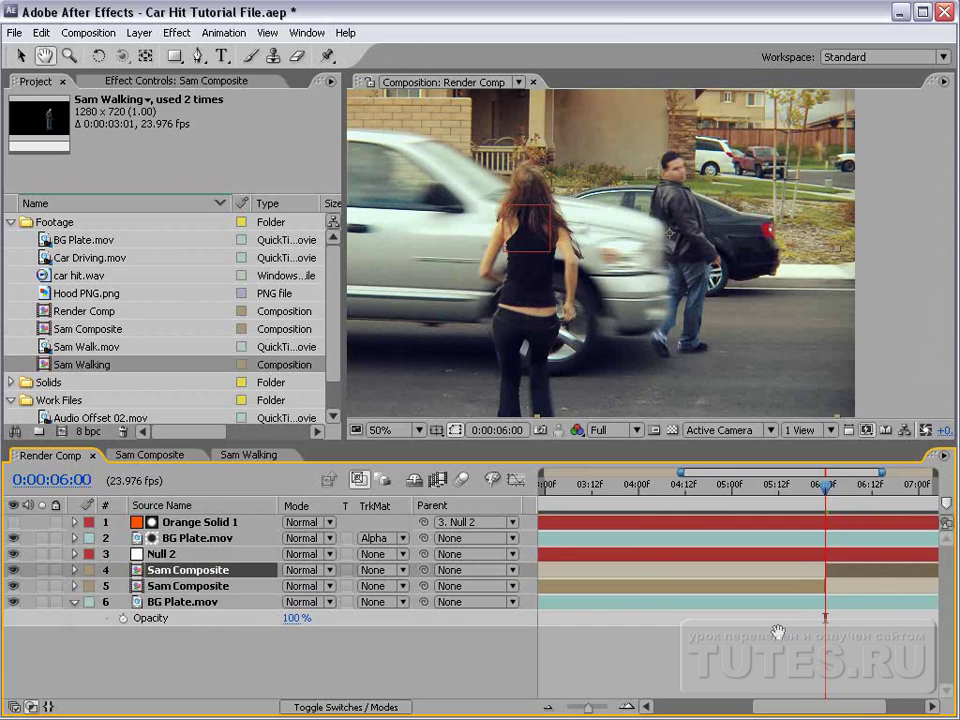
{"action": "key", "text": "minus"}
{"action": "key", "text": "ctrl+s"}
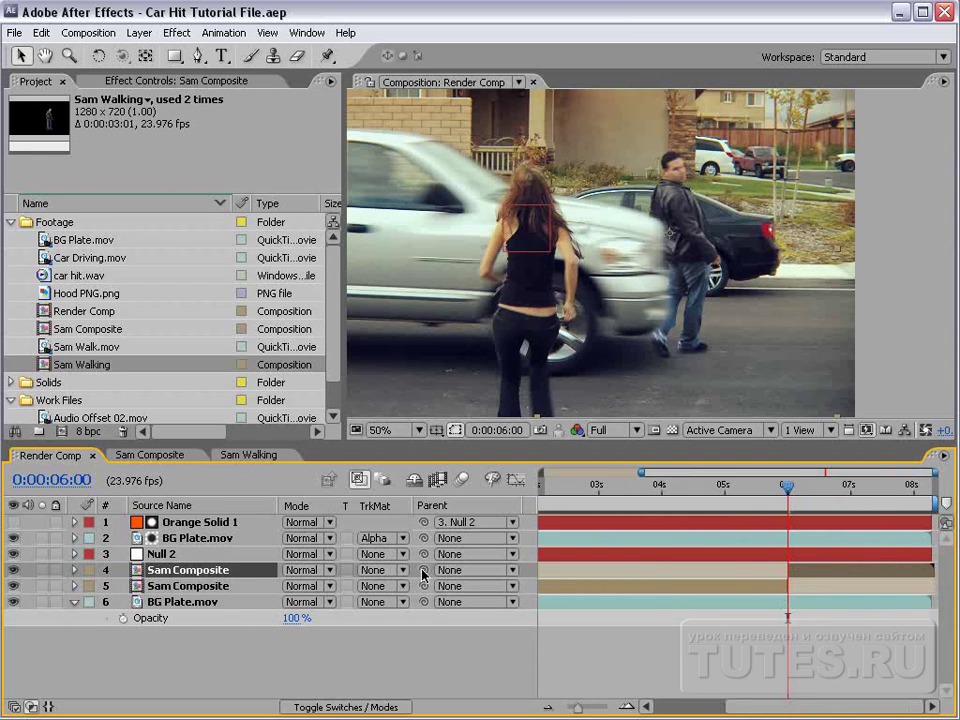
{"action": "left_click_drag", "start_coordinate": [423, 572], "coordinate": [165, 556]}
{"action": "key", "text": "ctrl+s"}
{"action": "key", "text": "KP_0"}
{"action": "left_click", "coordinate": [686, 328]}
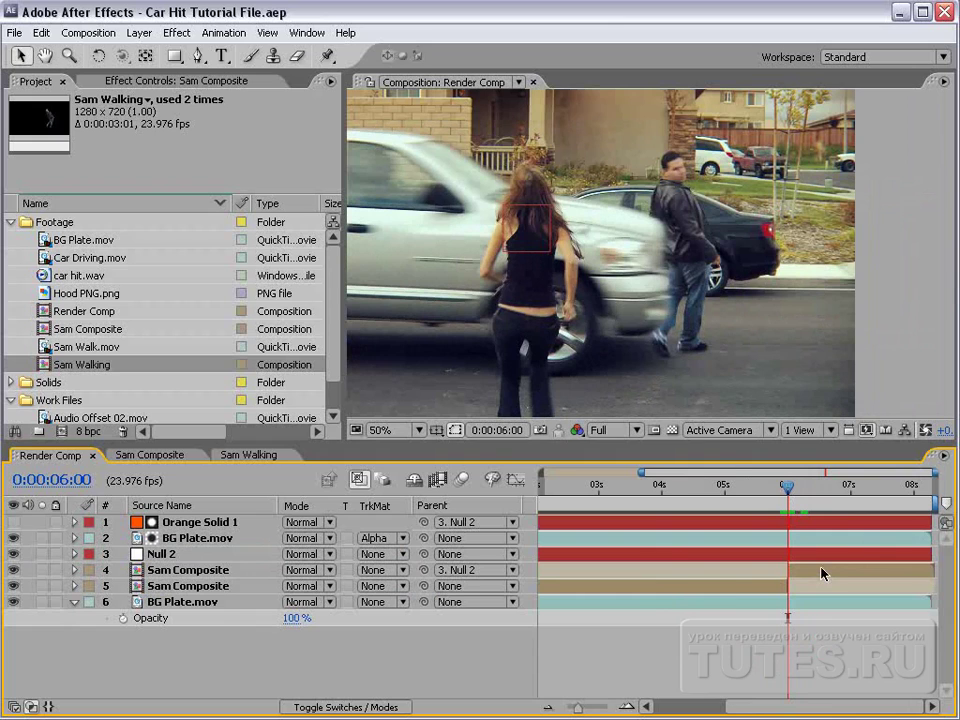
Reveal the upper Sam Composite layer's Position and Rotation properties.
{"action": "key", "text": "equal"}
{"action": "scroll", "coordinate": [760, 590], "scroll_direction": "right", "scroll_amount": 3}
{"action": "left_click", "coordinate": [666, 574]}
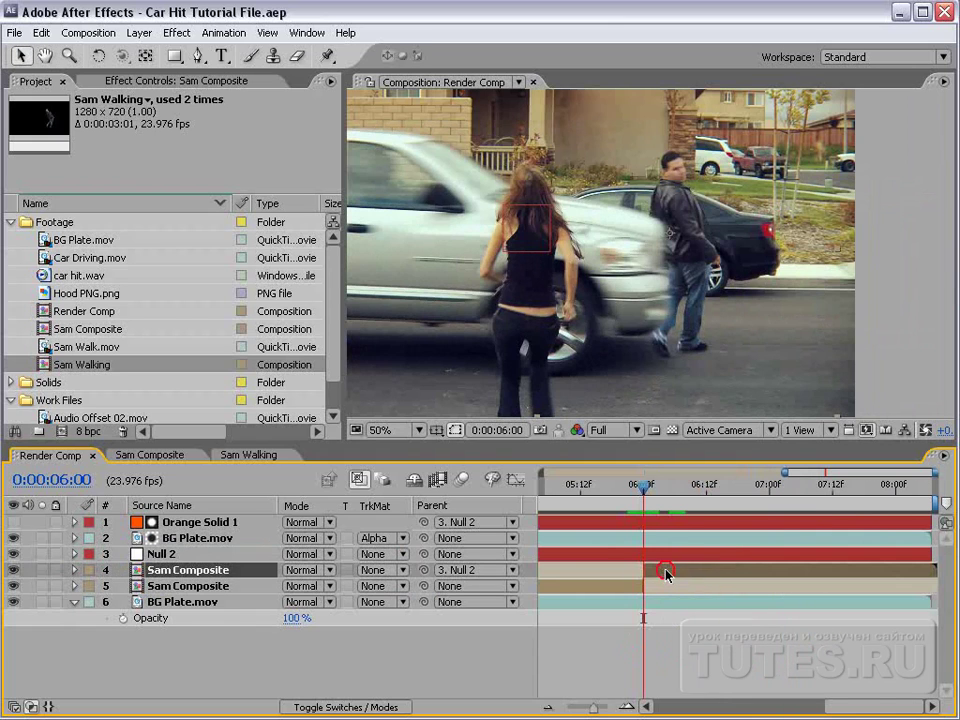
{"action": "key", "text": "p"}
{"action": "key", "text": "shift+r"}
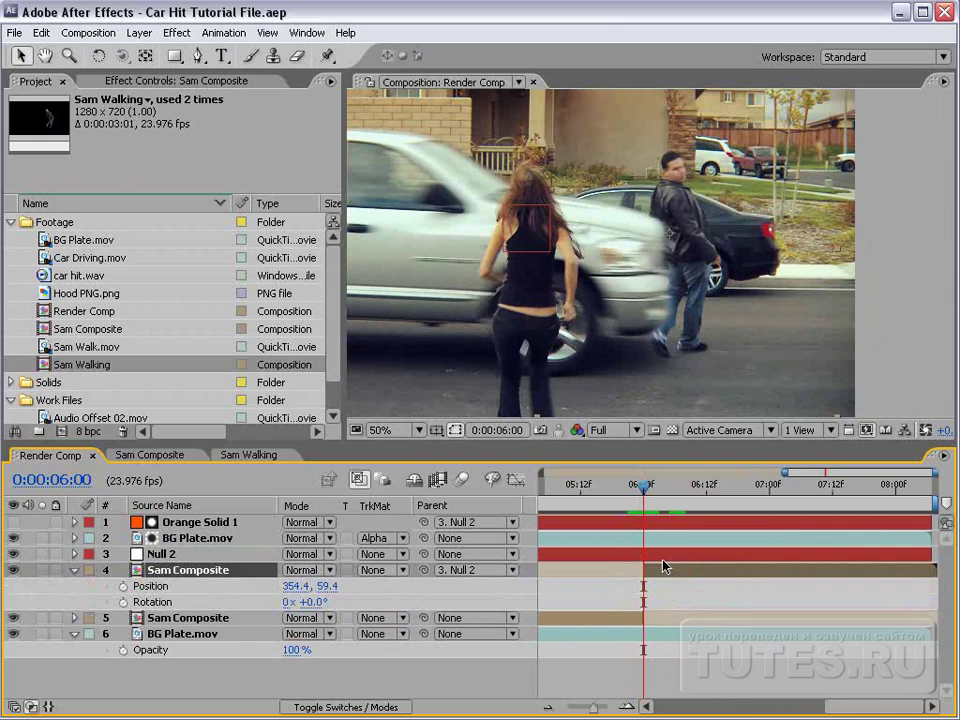
Key Sam Composite's Position and Rotation at 6:00, then reposition him around 6:09 (166.4, 75.4).
{"action": "left_click", "coordinate": [123, 586]}
{"action": "left_click", "coordinate": [123, 602]}
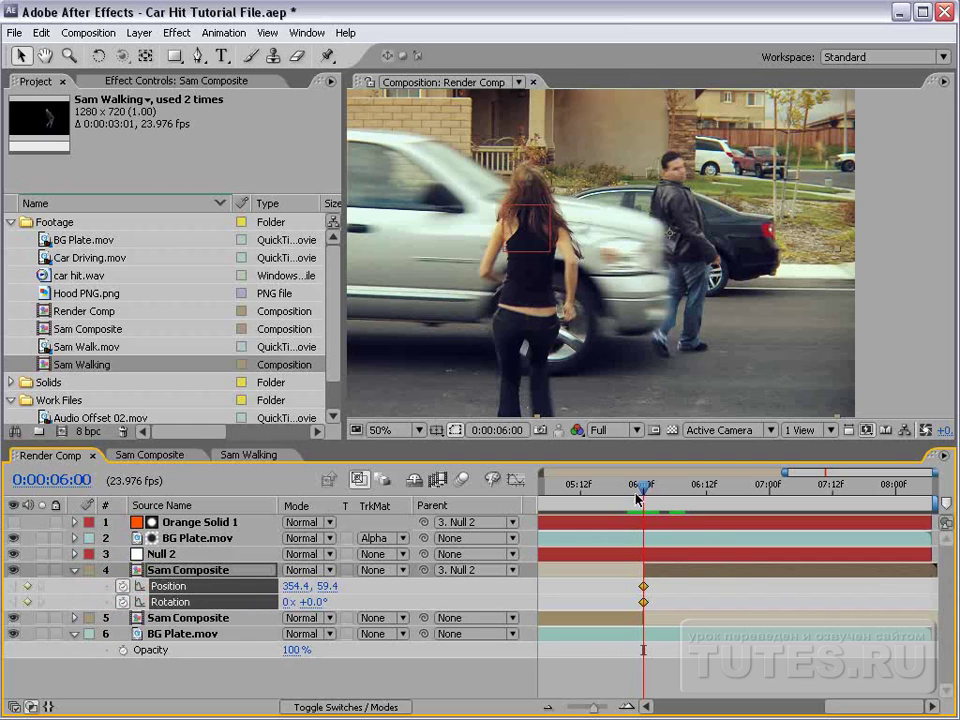
{"action": "left_click_drag", "start_coordinate": [637, 497], "coordinate": [689, 486]}
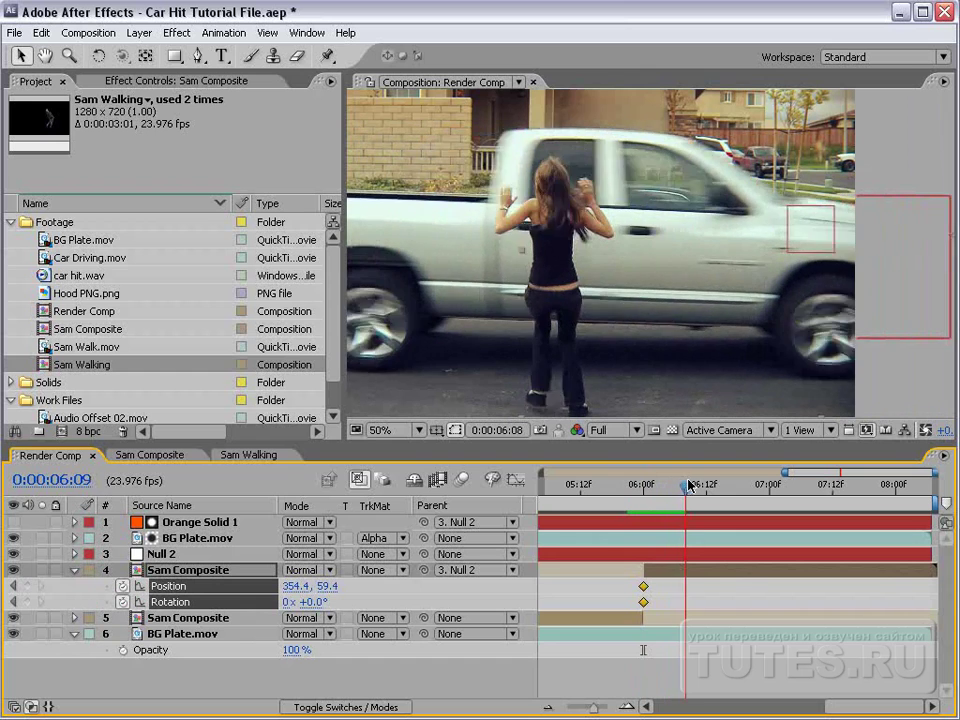
{"action": "left_click_drag", "start_coordinate": [793, 296], "coordinate": [521, 289]}
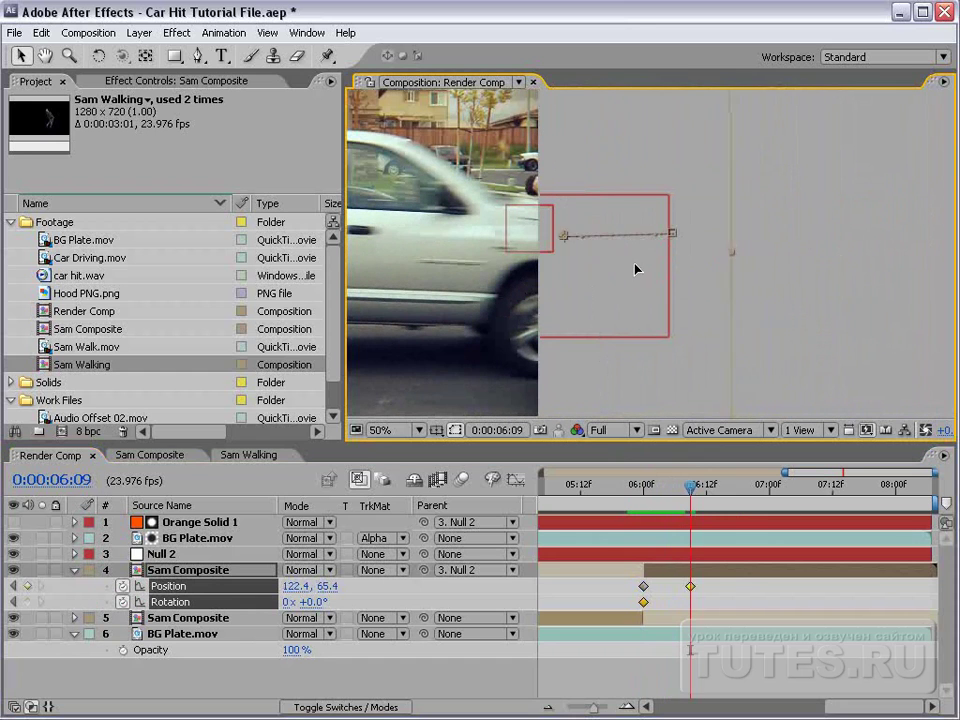
{"action": "left_click_drag", "start_coordinate": [636, 268], "coordinate": [658, 273]}
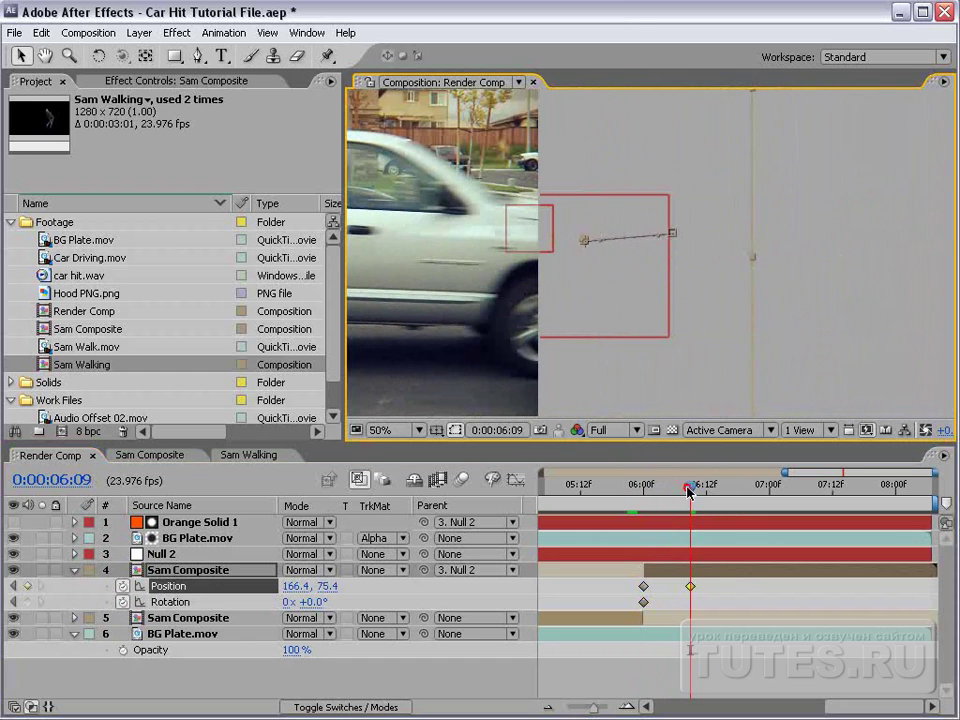
{"action": "mouse_move", "coordinate": [689, 491]}
{"action": "left_mouse_down"}
{"action": "mouse_move", "coordinate": [670, 490]}
{"action": "mouse_move", "coordinate": [690, 490]}
{"action": "left_mouse_up"}
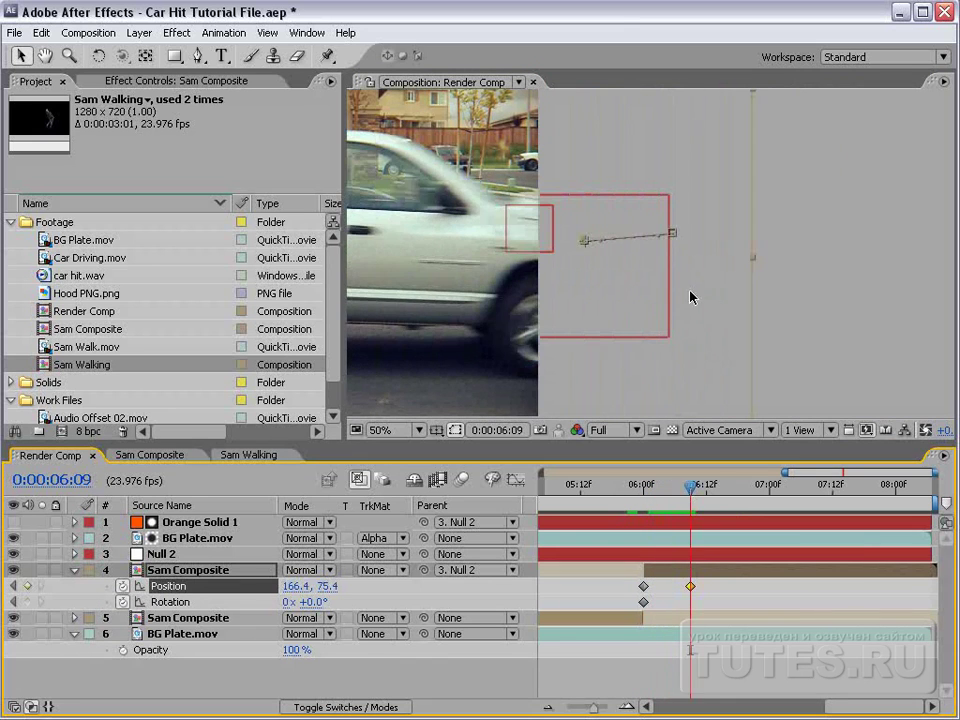
{"action": "left_click_drag", "start_coordinate": [690, 297], "coordinate": [770, 294]}
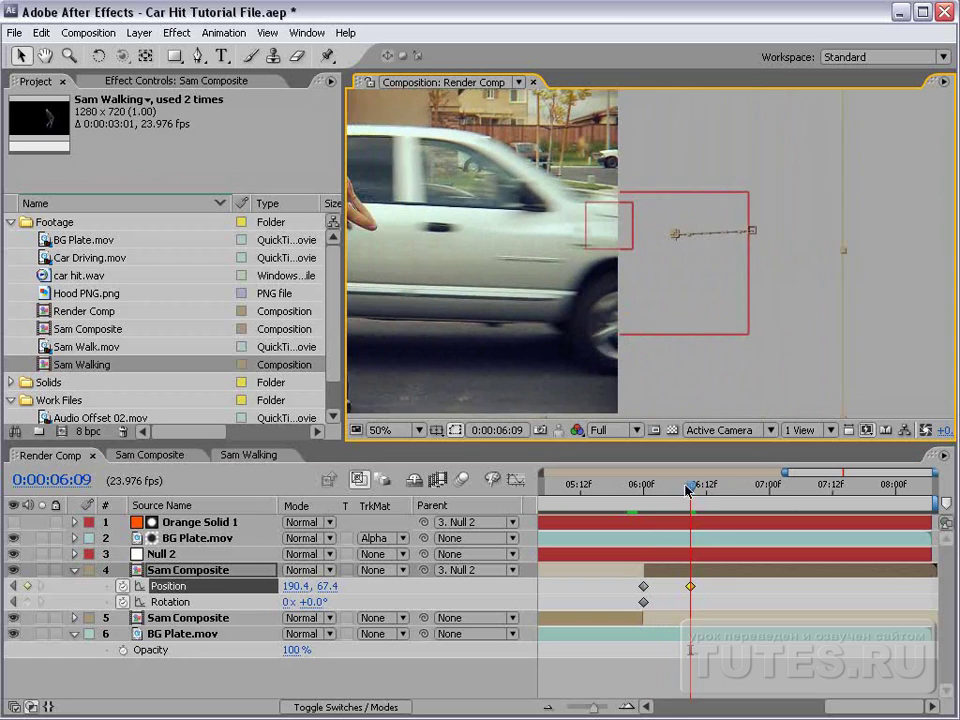
{"action": "left_click_drag", "start_coordinate": [689, 489], "coordinate": [659, 489]}
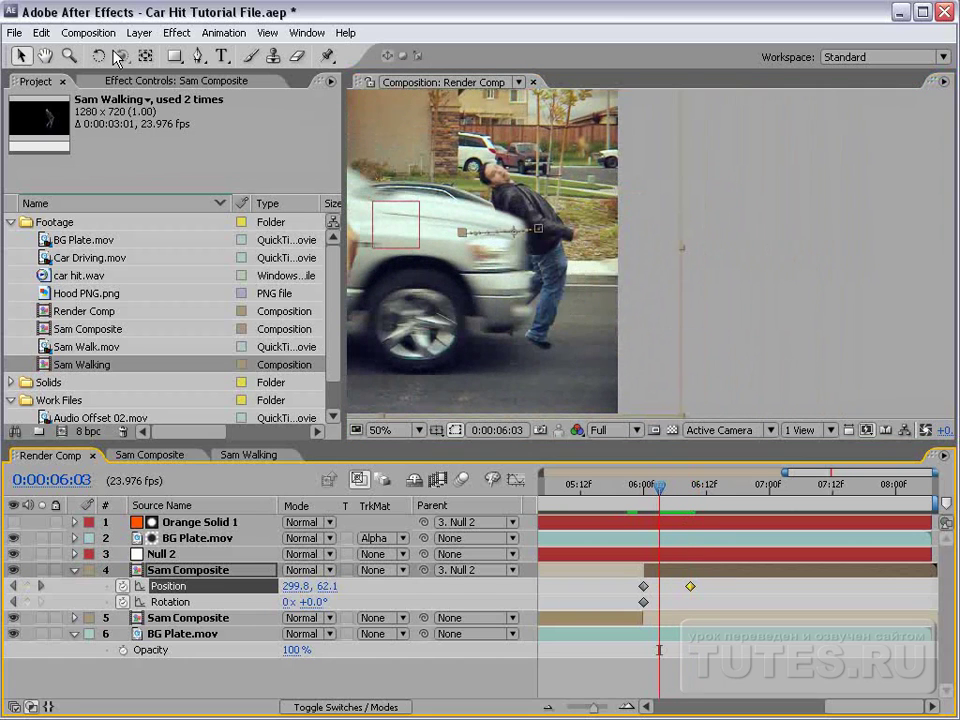
Tilt Sam back at 6:03 and refine his position at 6:09 and 6:04.
{"action": "key", "text": "w"}
{"action": "mouse_move", "coordinate": [590, 370]}
{"action": "left_mouse_down"}
{"action": "mouse_move", "coordinate": [617, 341]}
{"action": "mouse_move", "coordinate": [617, 311]}
{"action": "left_mouse_up"}
{"action": "left_click_drag", "start_coordinate": [659, 487], "coordinate": [690, 487]}
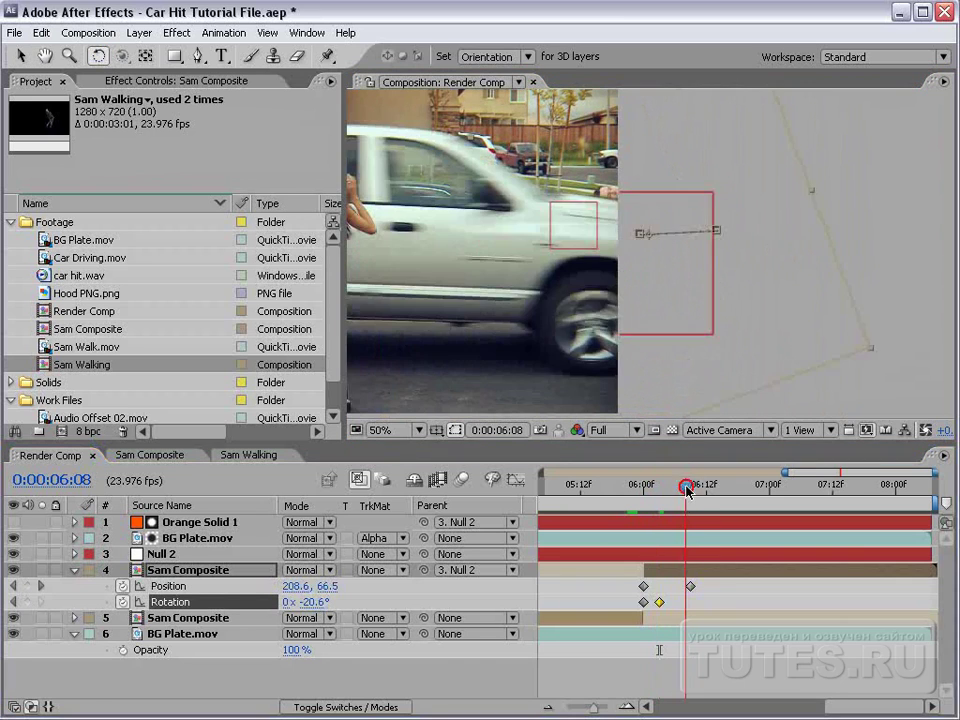
{"action": "key", "text": "v"}
{"action": "left_click_drag", "start_coordinate": [772, 340], "coordinate": [777, 333]}
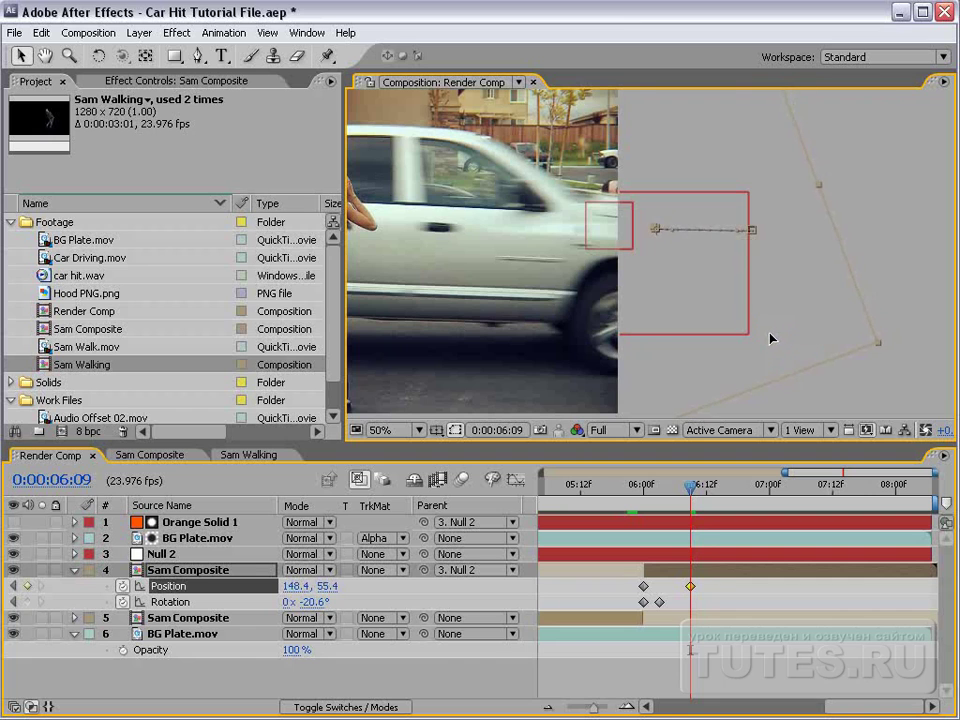
{"action": "mouse_move", "coordinate": [693, 501]}
{"action": "left_mouse_down"}
{"action": "mouse_move", "coordinate": [649, 497]}
{"action": "mouse_move", "coordinate": [673, 491]}
{"action": "mouse_move", "coordinate": [665, 491]}
{"action": "left_mouse_up"}
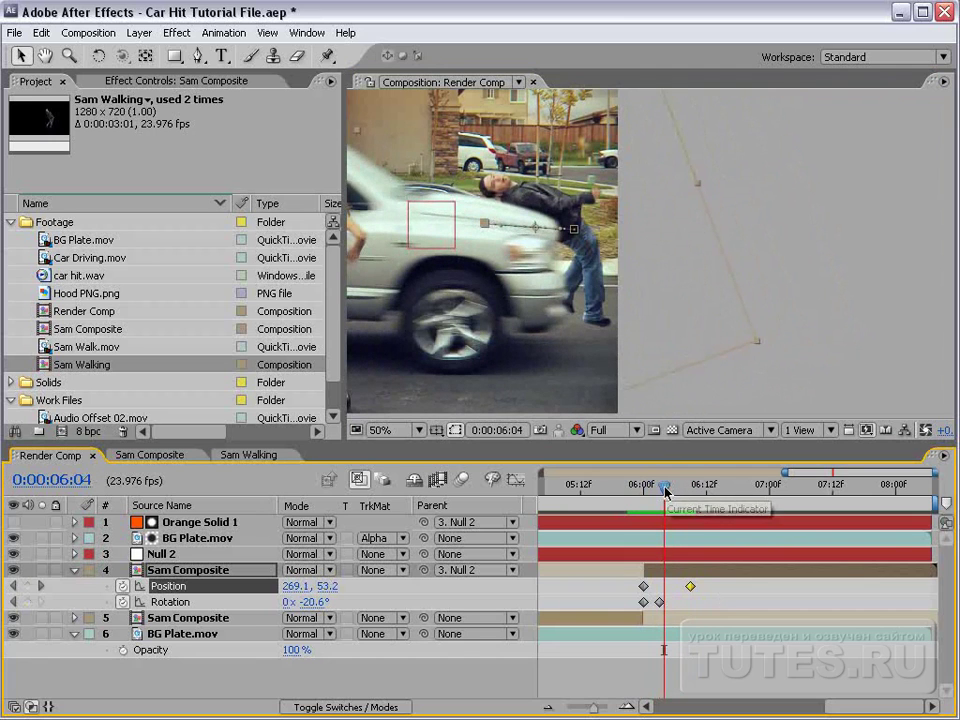
{"action": "left_click_drag", "start_coordinate": [656, 285], "coordinate": [646, 291]}
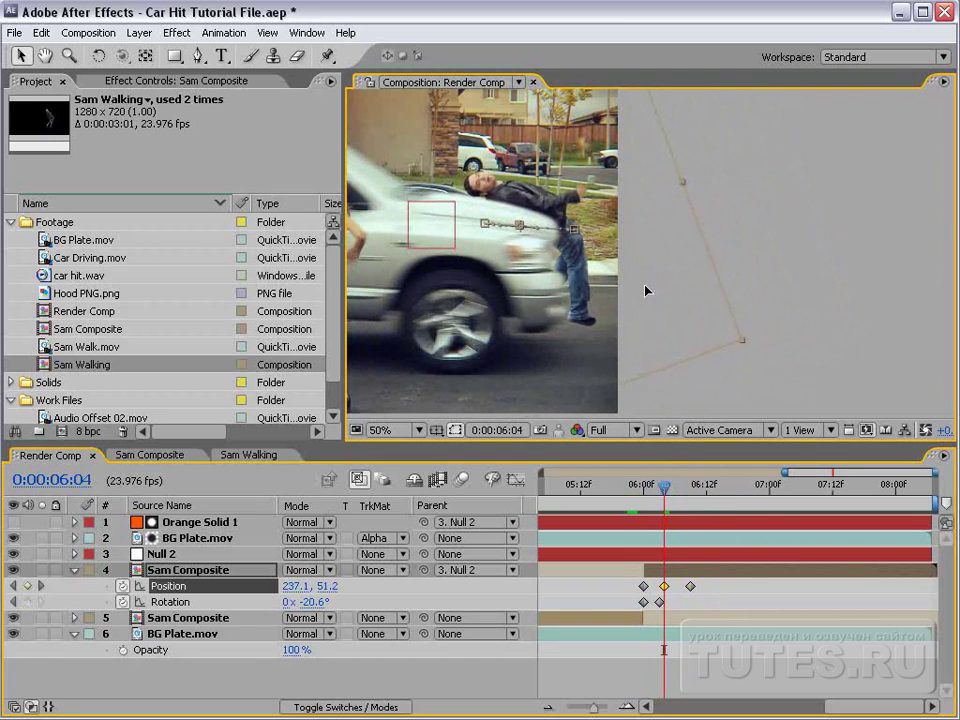
Return to 6:00, show the layer switches columns, and enable motion blur for the comp.
{"action": "key", "text": "period"}
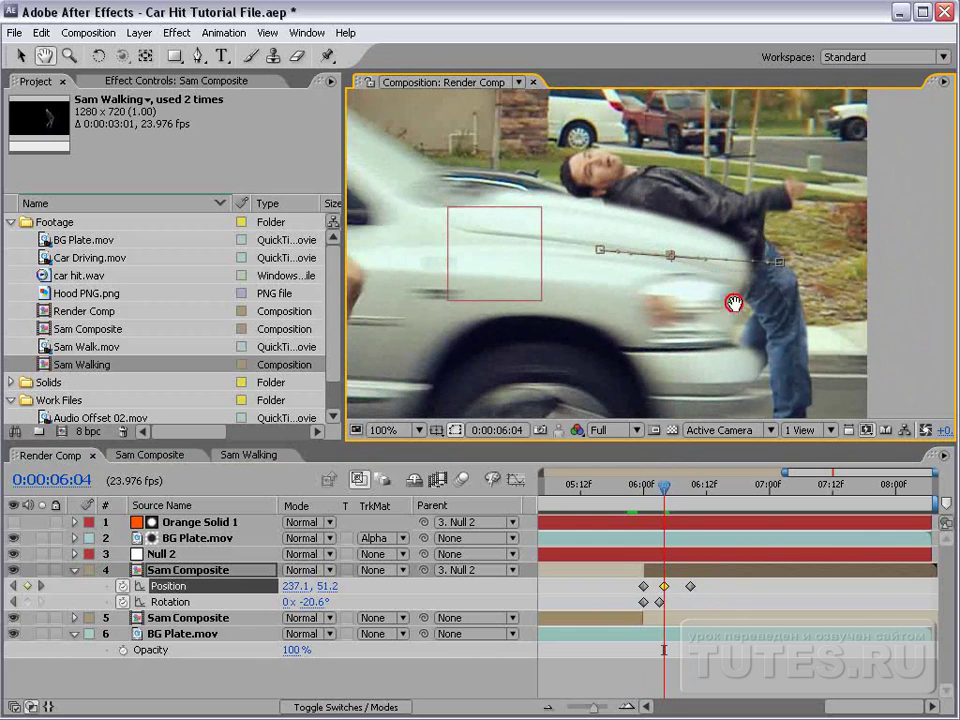
{"action": "key", "text": "v"}
{"action": "left_click_drag", "start_coordinate": [660, 490], "coordinate": [643, 497]}
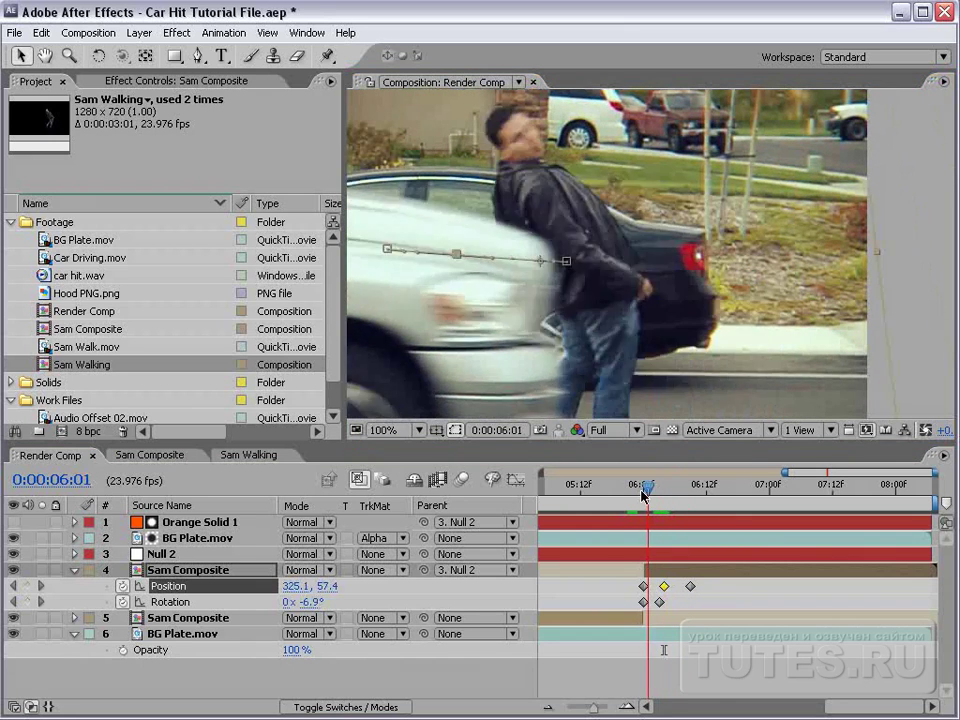
{"action": "key", "text": "comma"}
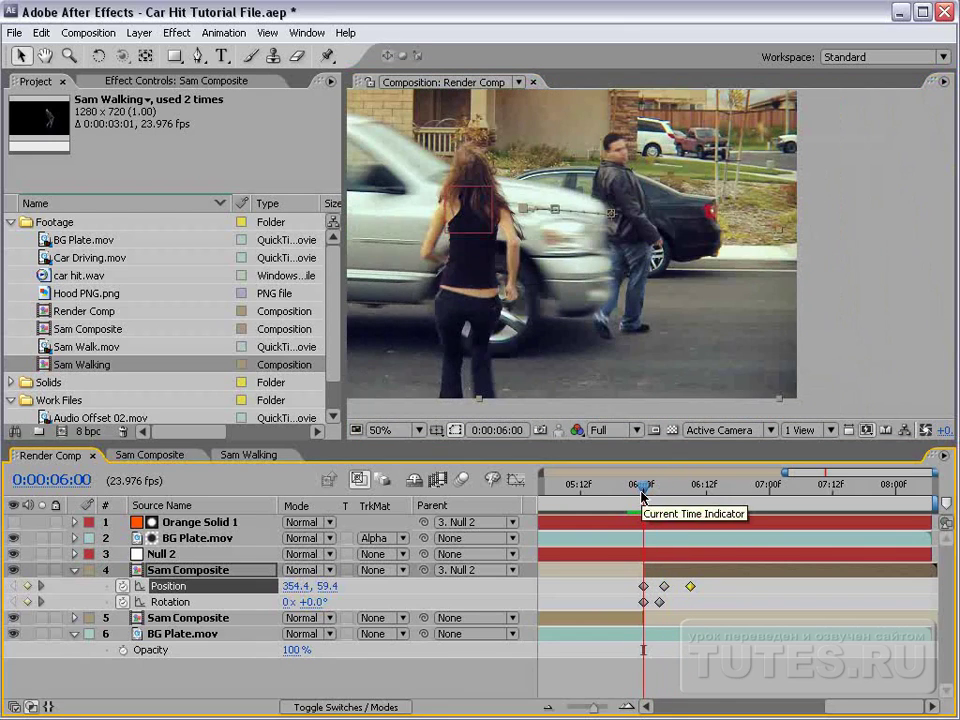
{"action": "key", "text": "equal"}
{"action": "key", "text": "F4"}
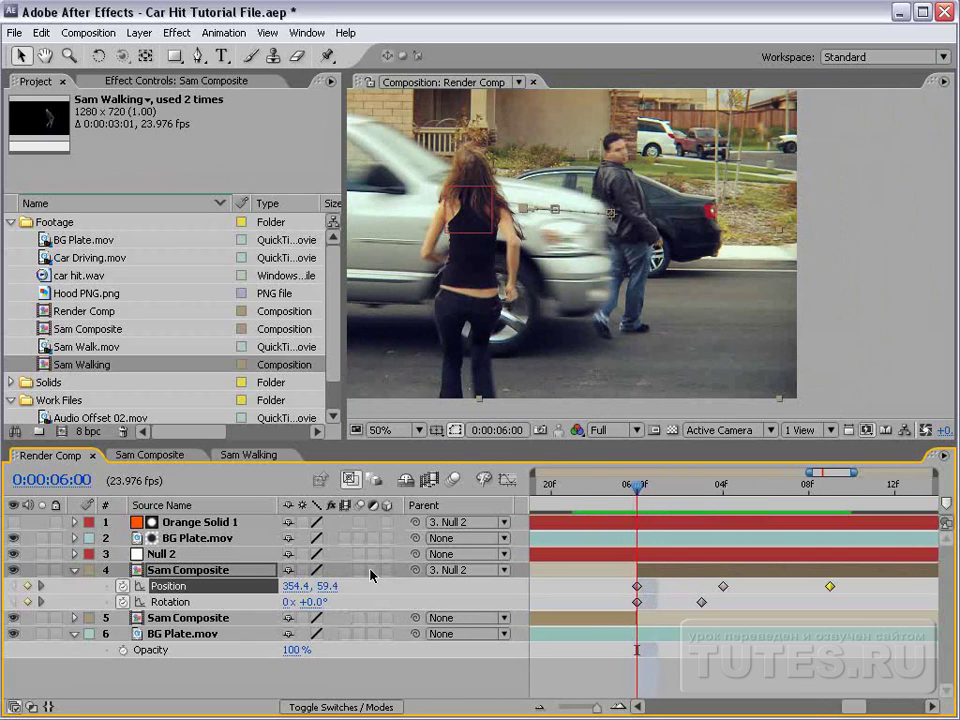
{"action": "left_click", "coordinate": [453, 479]}
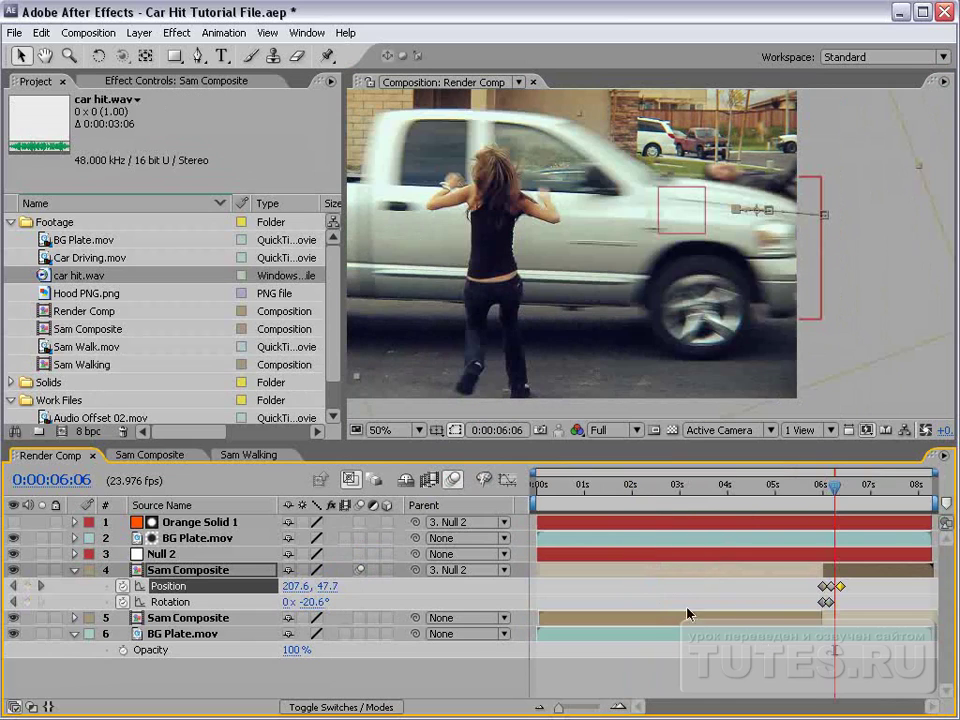
Move the car hit.wav sound earlier so it lines up with the truck striking the woman.
{"action": "left_click_drag", "start_coordinate": [60, 283], "coordinate": [823, 676]}
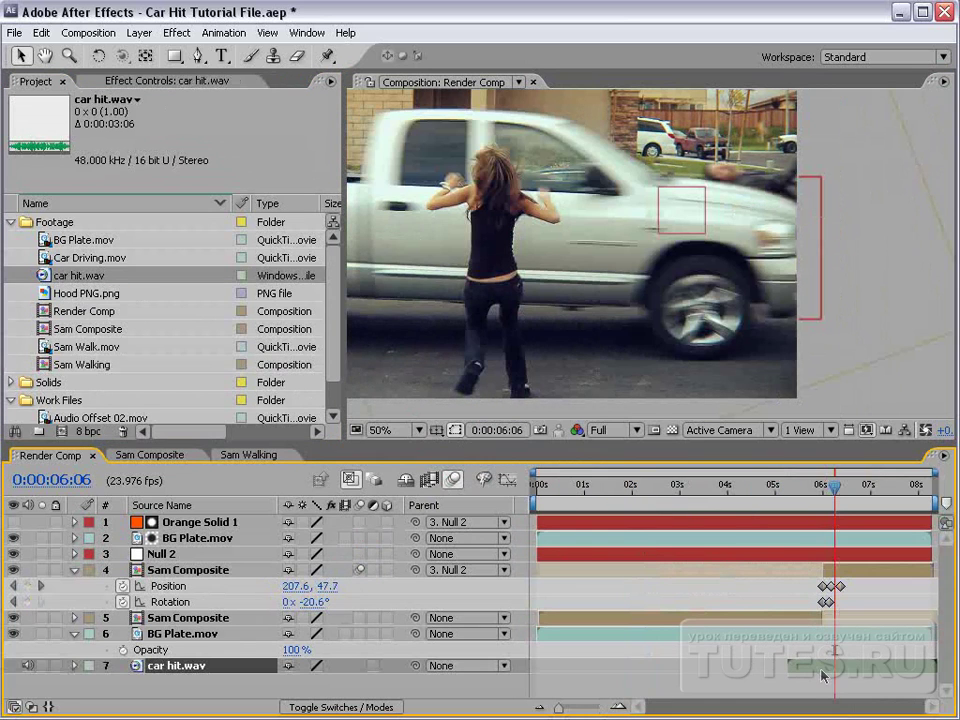
{"action": "key", "text": "l"}
{"action": "key", "text": "l"}
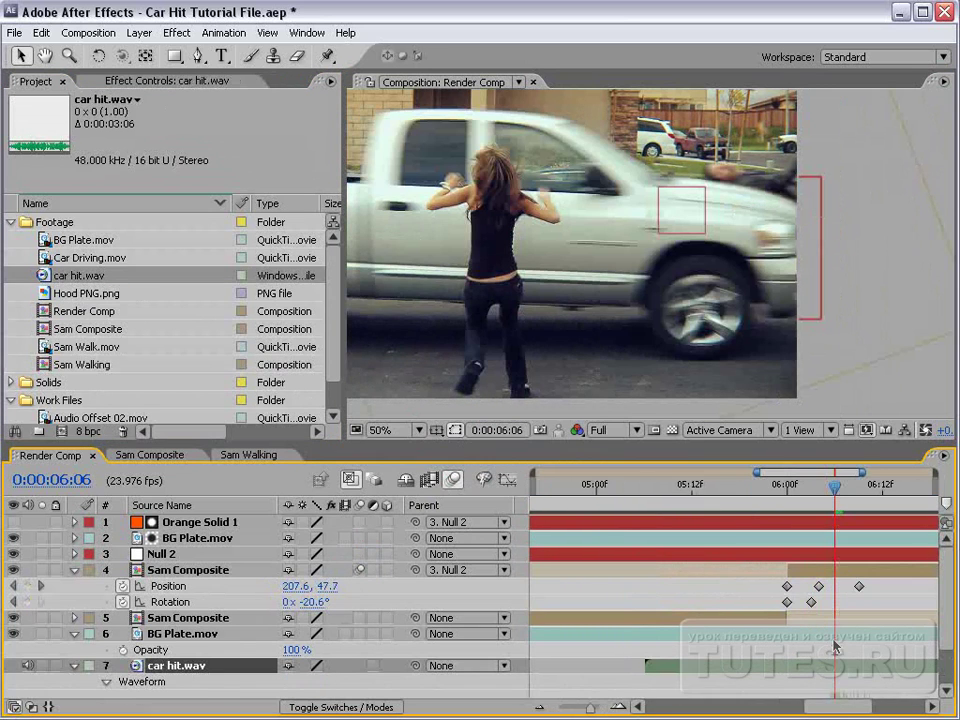
{"action": "key", "text": "equal"}
{"action": "scroll", "coordinate": [737, 664], "scroll_direction": "down", "scroll_amount": 3}
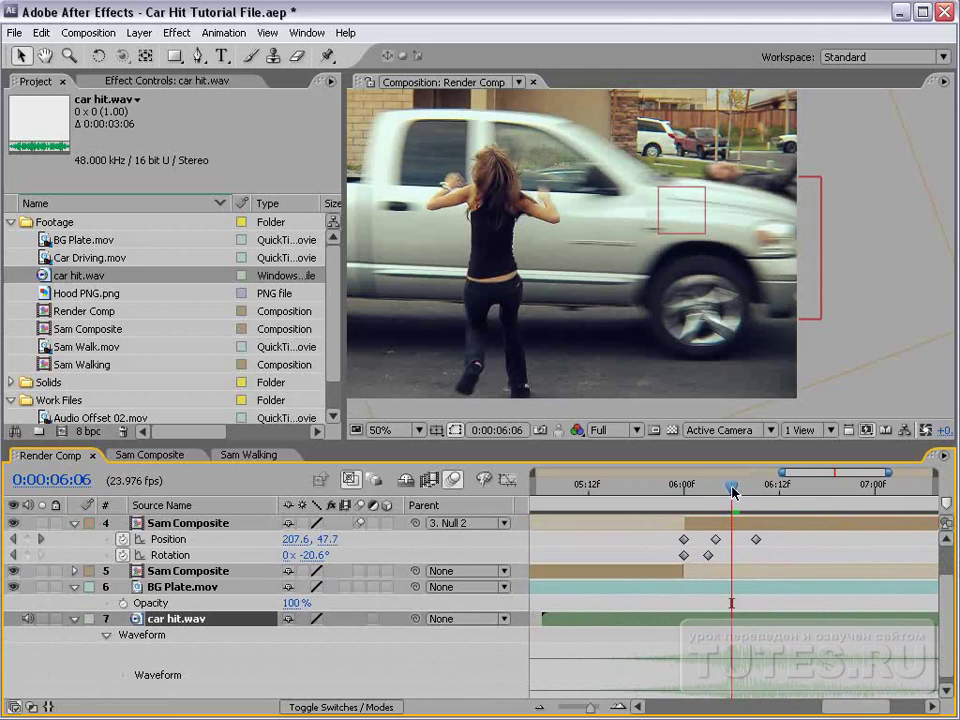
{"action": "left_click_drag", "start_coordinate": [733, 491], "coordinate": [683, 508]}
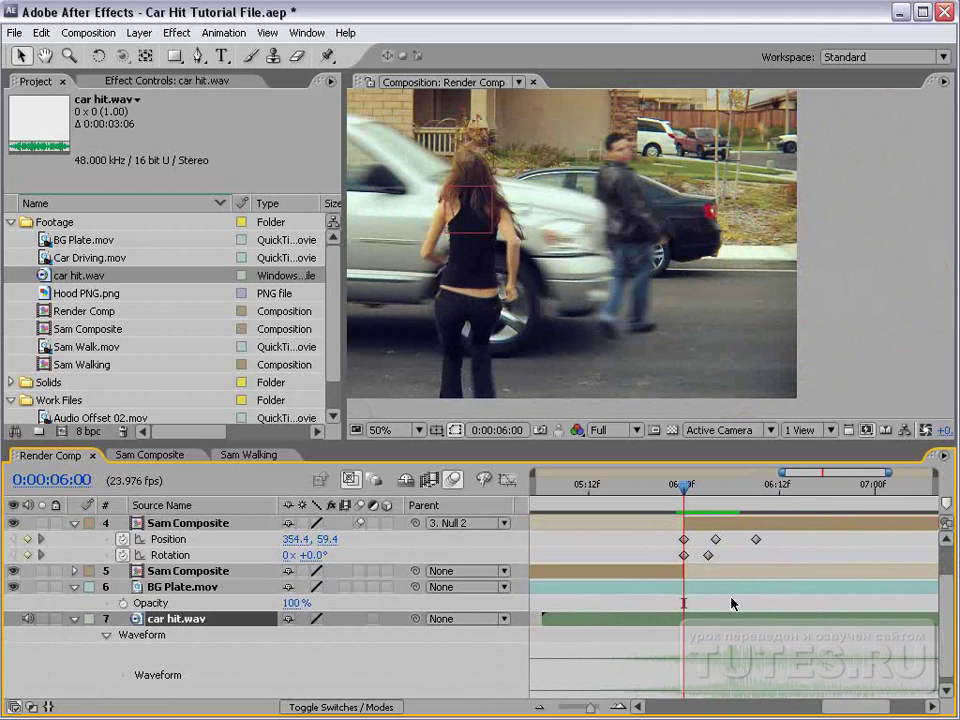
{"action": "left_click_drag", "start_coordinate": [742, 621], "coordinate": [707, 620]}
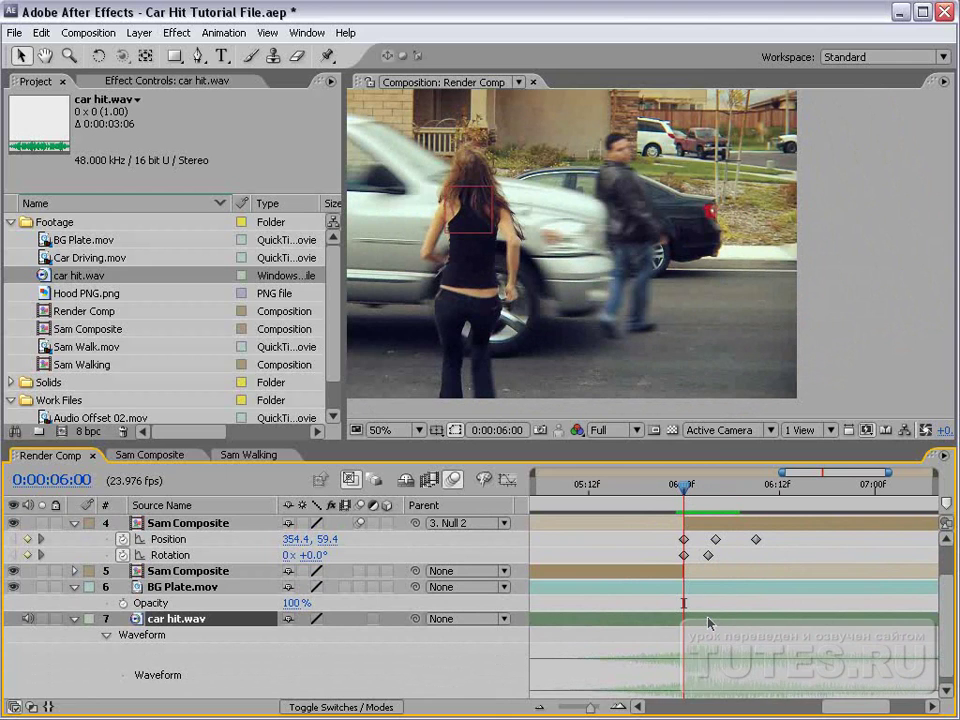
Zoom the timeline out and scrub from 5 seconds through the truck impact frames.
{"action": "key", "text": "minus"}
{"action": "key", "text": "minus"}
{"action": "left_click", "coordinate": [772, 488]}
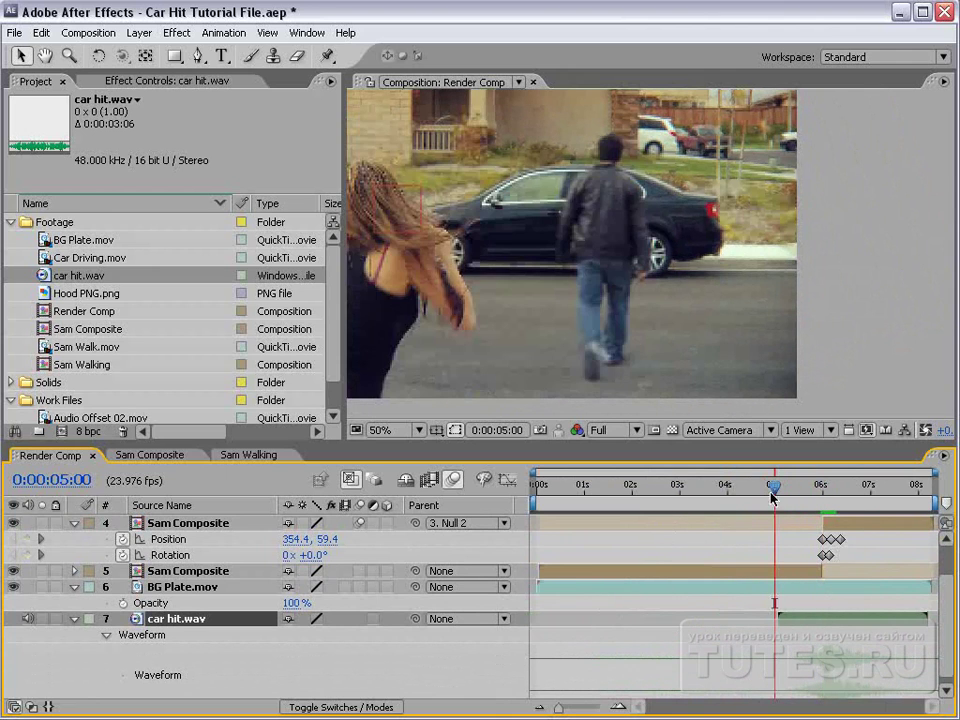
{"action": "left_click_drag", "start_coordinate": [772, 497], "coordinate": [889, 487]}
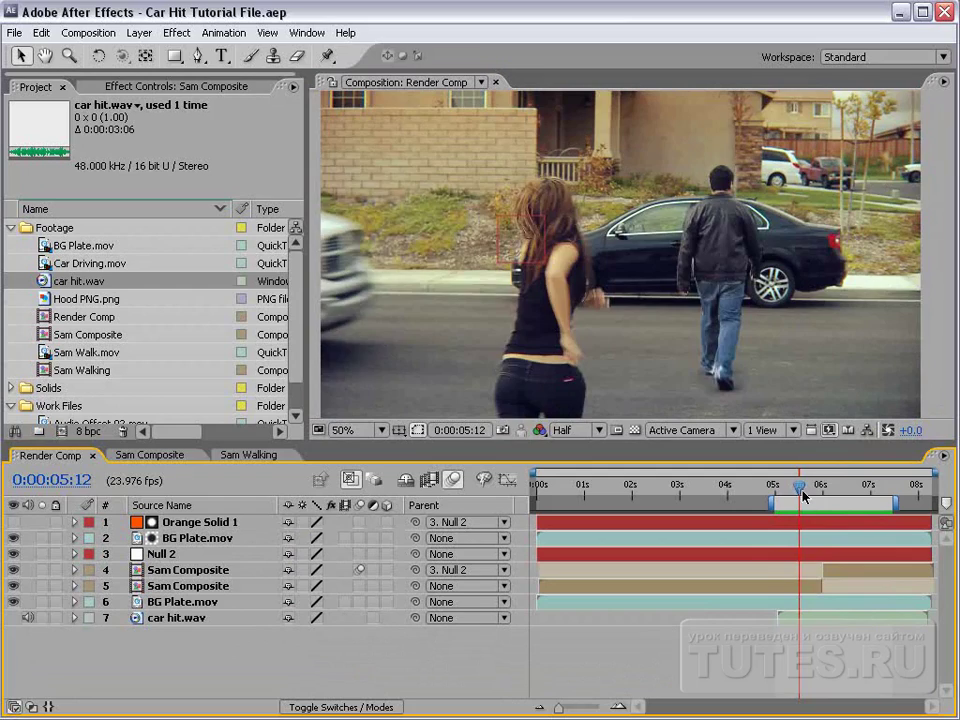
{"action": "mouse_move", "coordinate": [805, 495]}
{"action": "left_mouse_down"}
{"action": "mouse_move", "coordinate": [849, 474]}
{"action": "mouse_move", "coordinate": [801, 474]}
{"action": "left_mouse_up"}
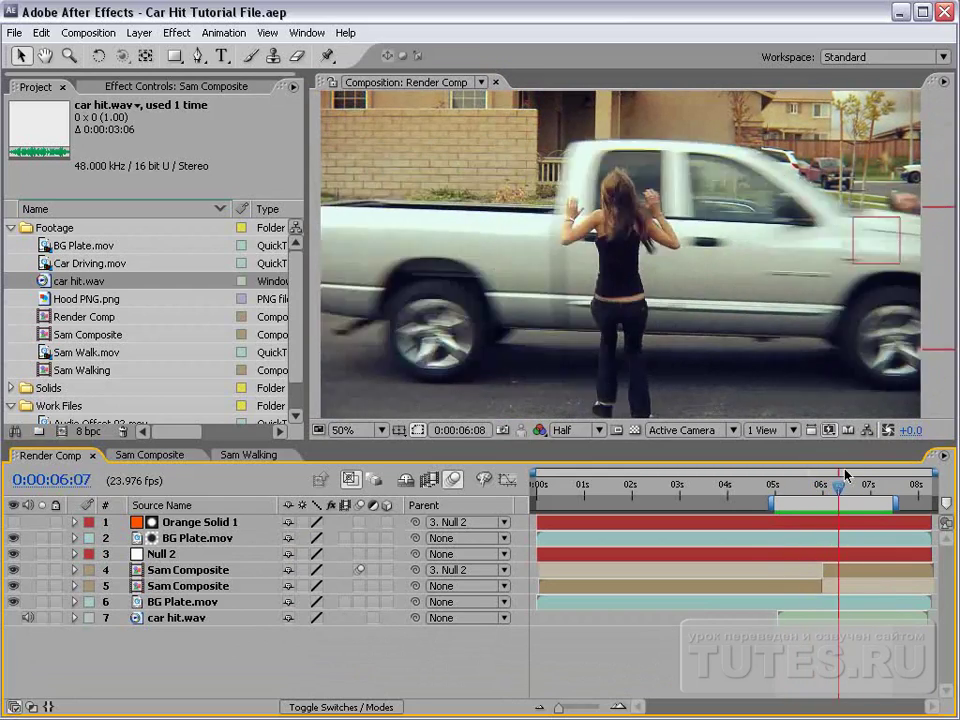
Create a new green solid layer named Glass.
{"action": "left_click", "coordinate": [139, 32]}
{"action": "mouse_move", "coordinate": [145, 52]}
{"action": "left_click", "coordinate": [400, 68]}
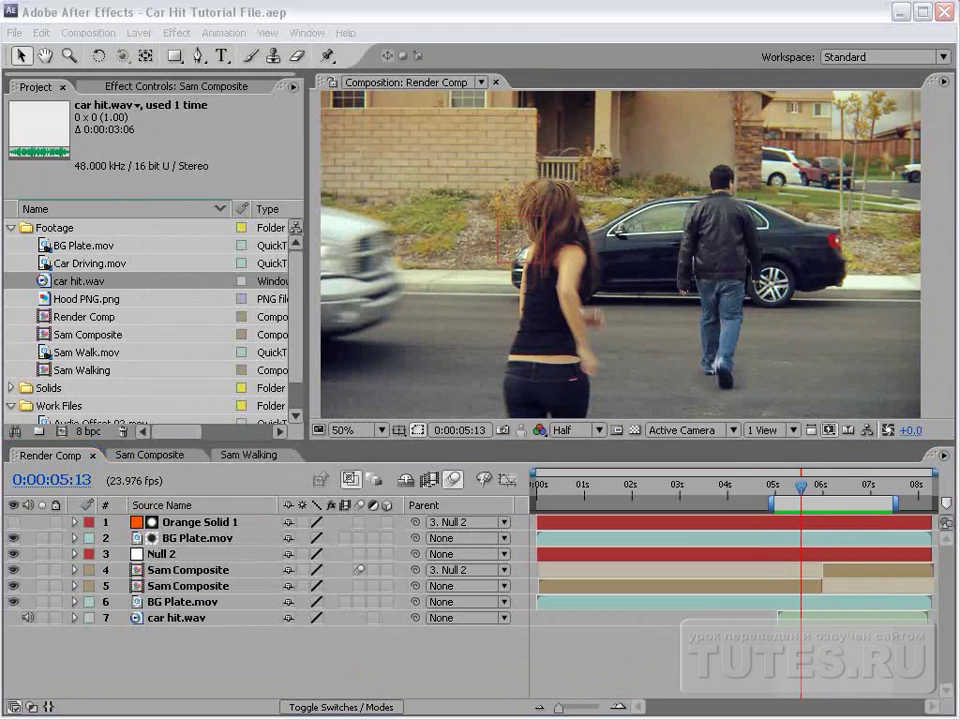
{"action": "type", "text": "G"}
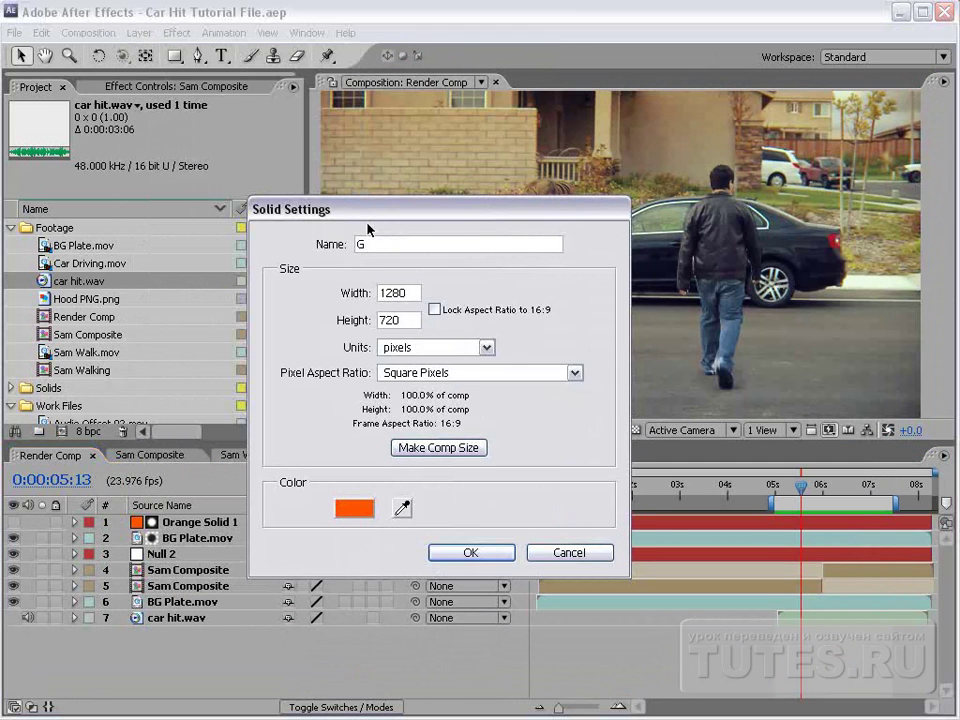
{"action": "type", "text": "lass"}
{"action": "left_click", "coordinate": [368, 506]}
{"action": "left_click_drag", "start_coordinate": [429, 470], "coordinate": [429, 399]}
{"action": "left_click", "coordinate": [613, 246]}
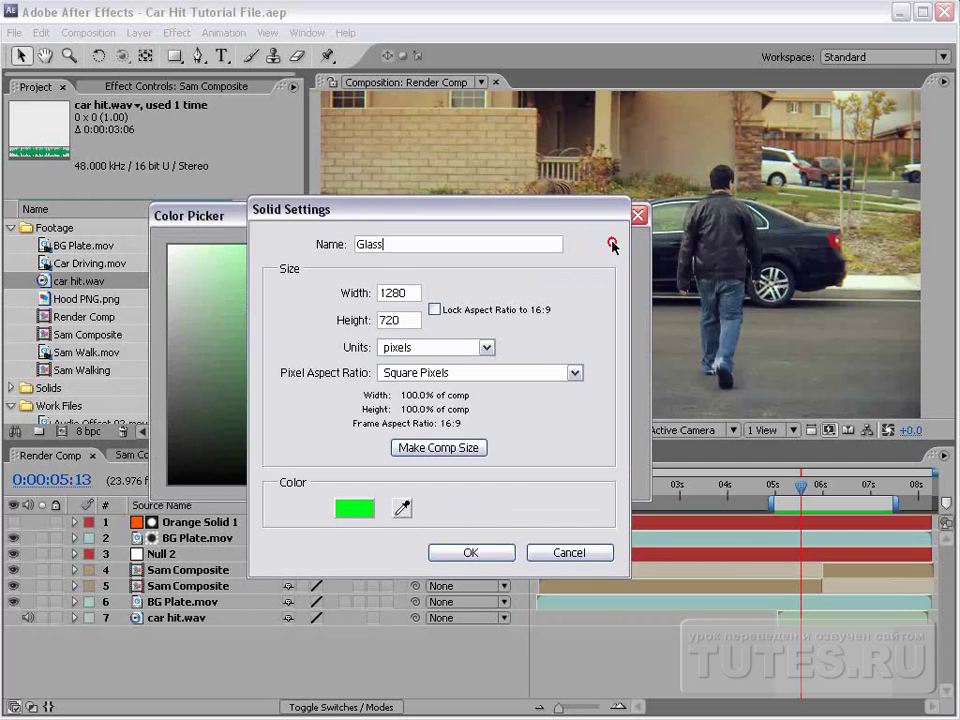
{"action": "left_click", "coordinate": [492, 553]}
Apply CC Particle World to the Glass solid and turn its floor grid off.
{"action": "left_click", "coordinate": [178, 34]}
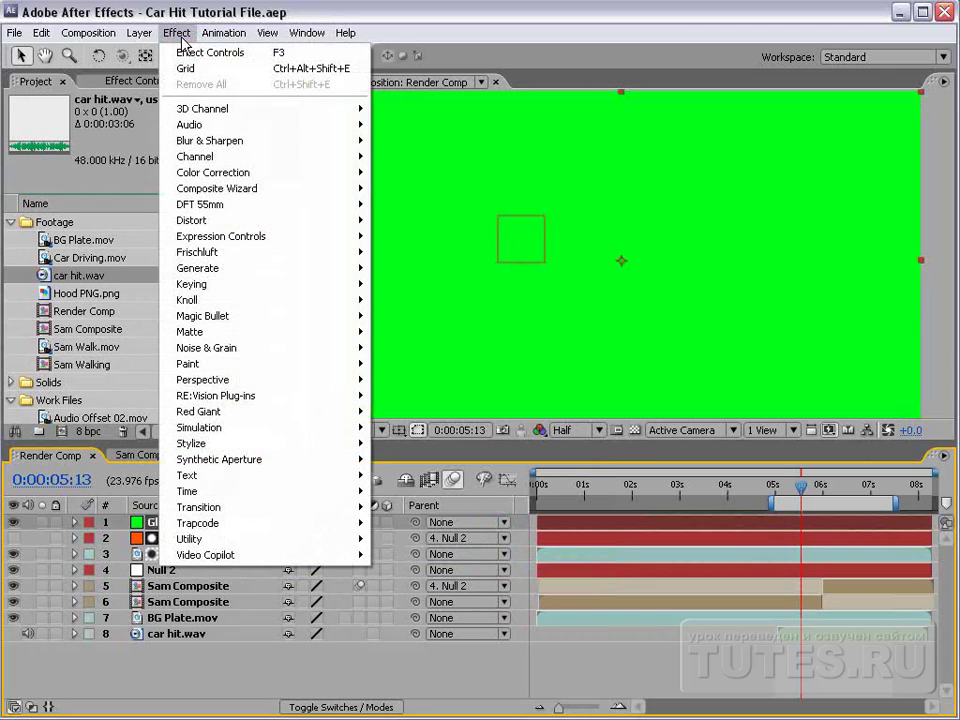
{"action": "mouse_move", "coordinate": [330, 430]}
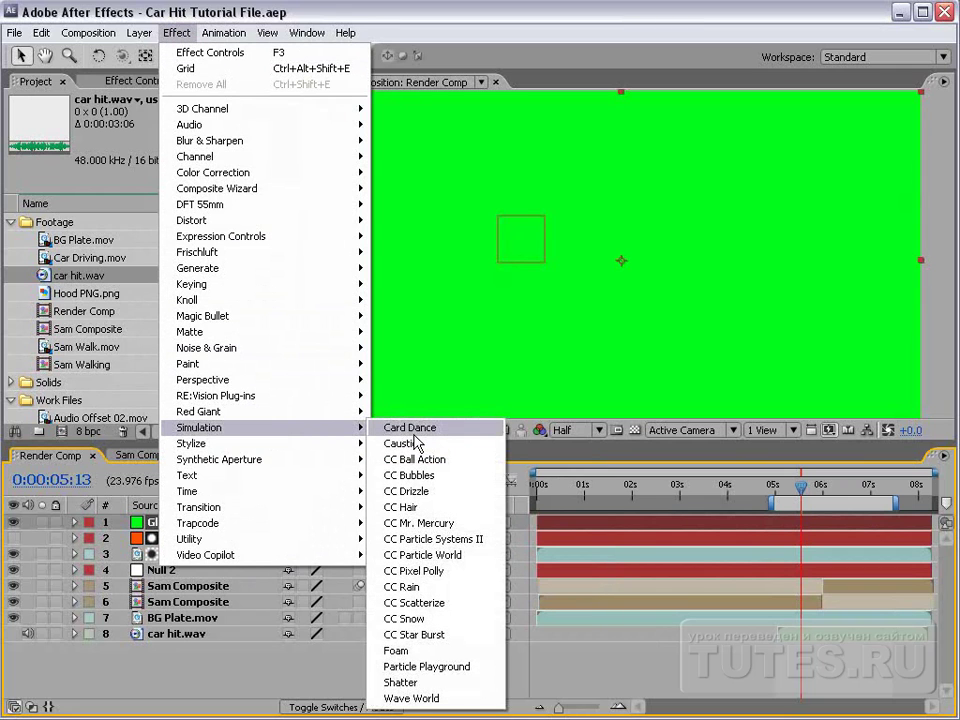
{"action": "left_click", "coordinate": [458, 555]}
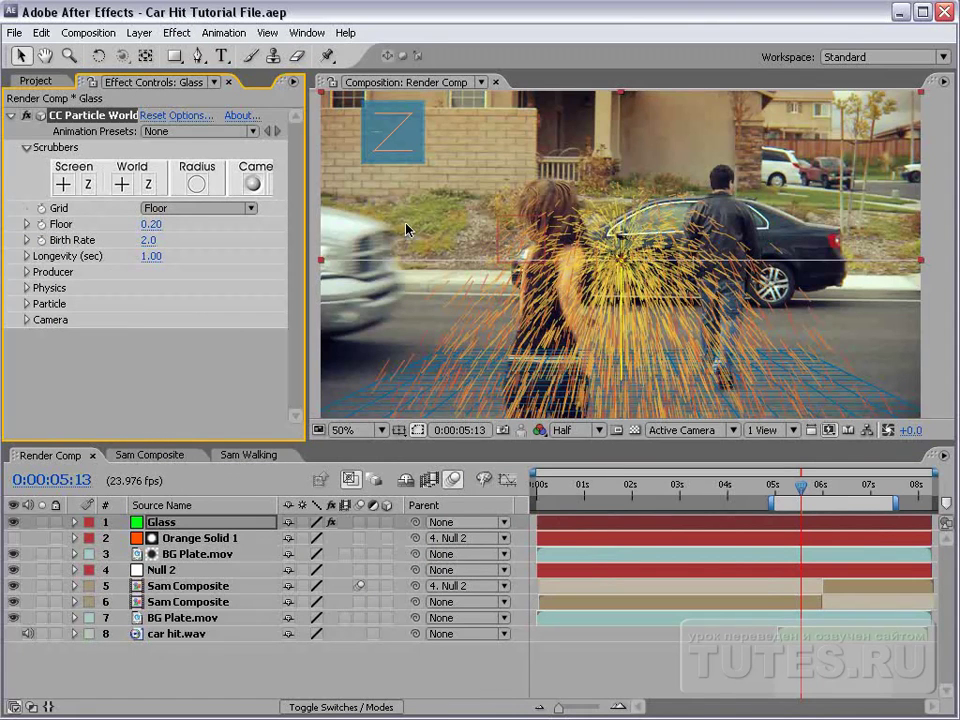
{"action": "left_click", "coordinate": [182, 208]}
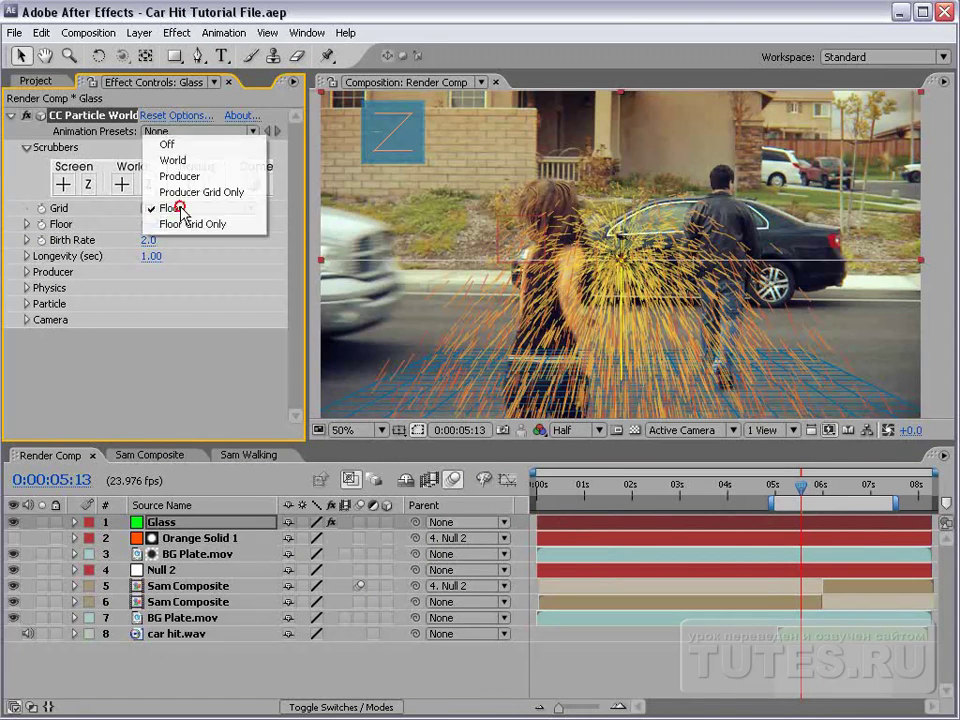
{"action": "left_click", "coordinate": [180, 143]}
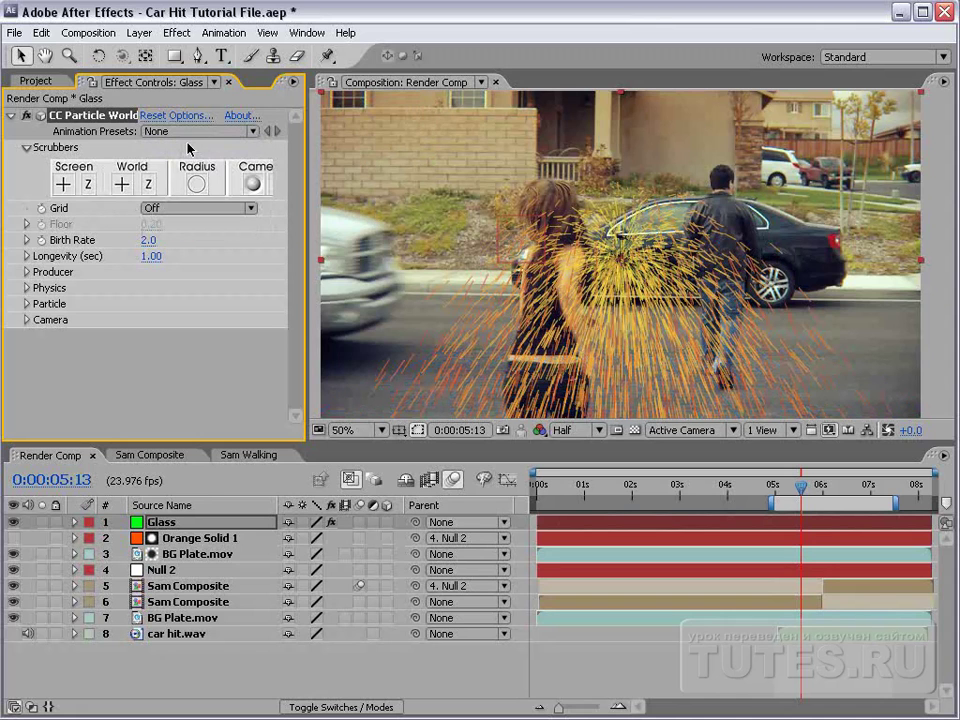
{"action": "left_click", "coordinate": [184, 116]}
In the Rendering options, set the floor to Bounce with 20% random, then close the options.
{"action": "left_click_drag", "start_coordinate": [370, 158], "coordinate": [281, 152]}
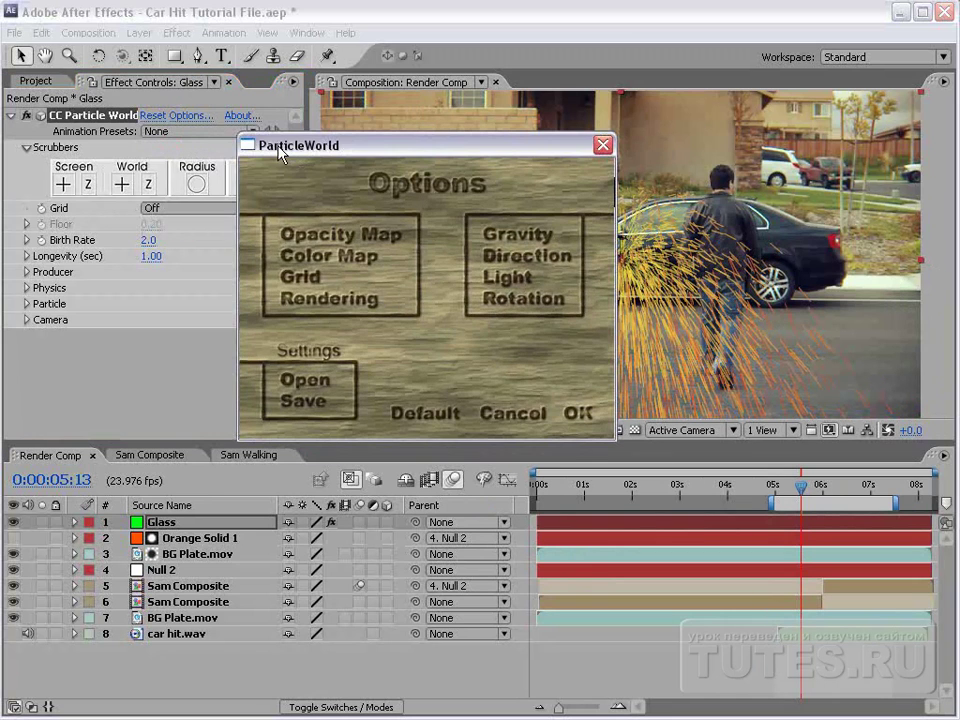
{"action": "left_click", "coordinate": [345, 300]}
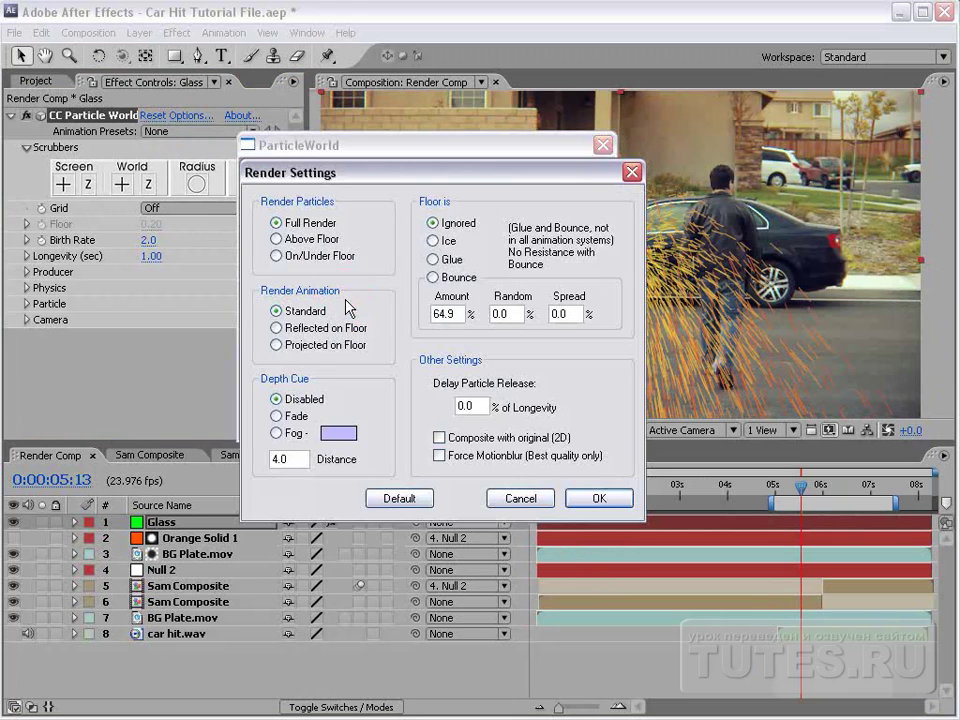
{"action": "left_click", "coordinate": [434, 278]}
{"action": "double_click", "coordinate": [507, 314]}
{"action": "type", "text": "20"}
{"action": "double_click", "coordinate": [578, 316]}
{"action": "left_click", "coordinate": [596, 500]}
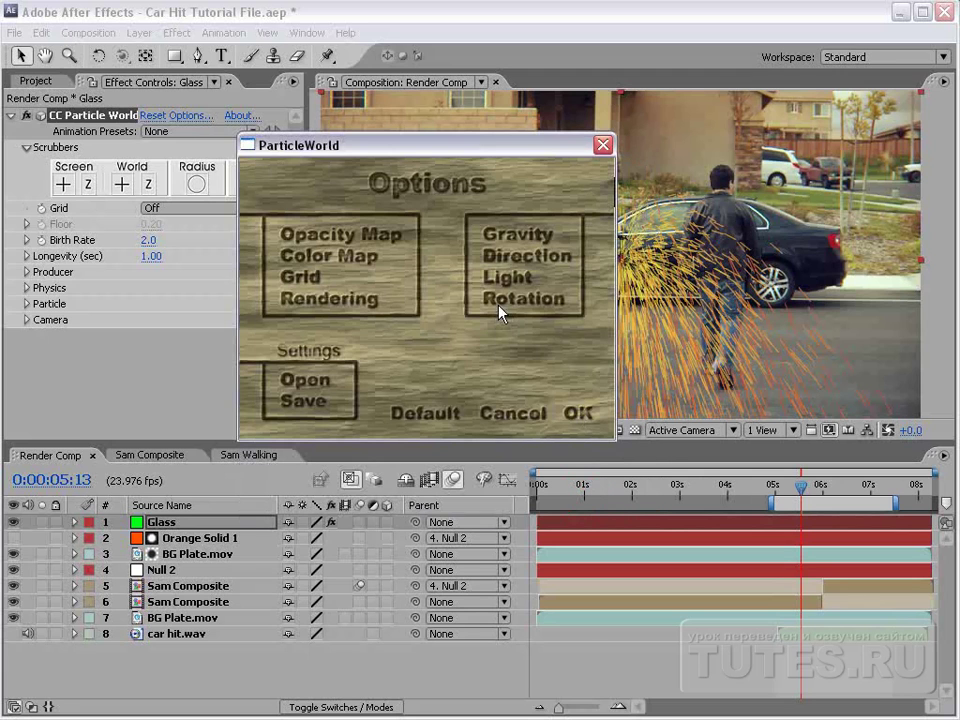
{"action": "left_click", "coordinate": [585, 414]}
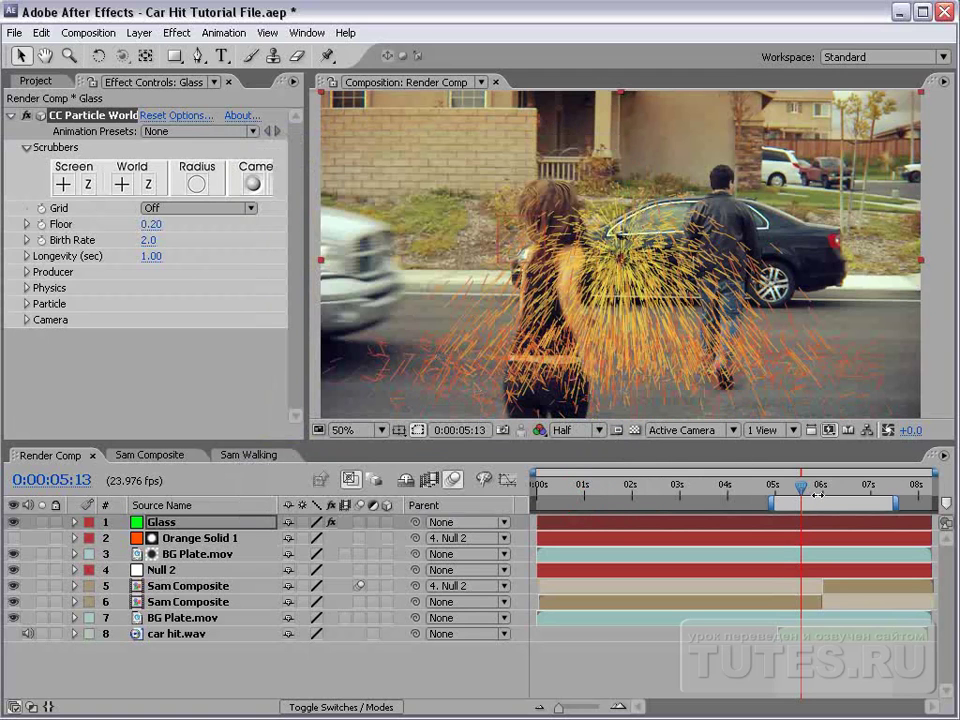
At frame 05:20, switch the particles to TriPolygon and shrink their size to nearly zero.
{"action": "left_click_drag", "start_coordinate": [817, 494], "coordinate": [815, 487]}
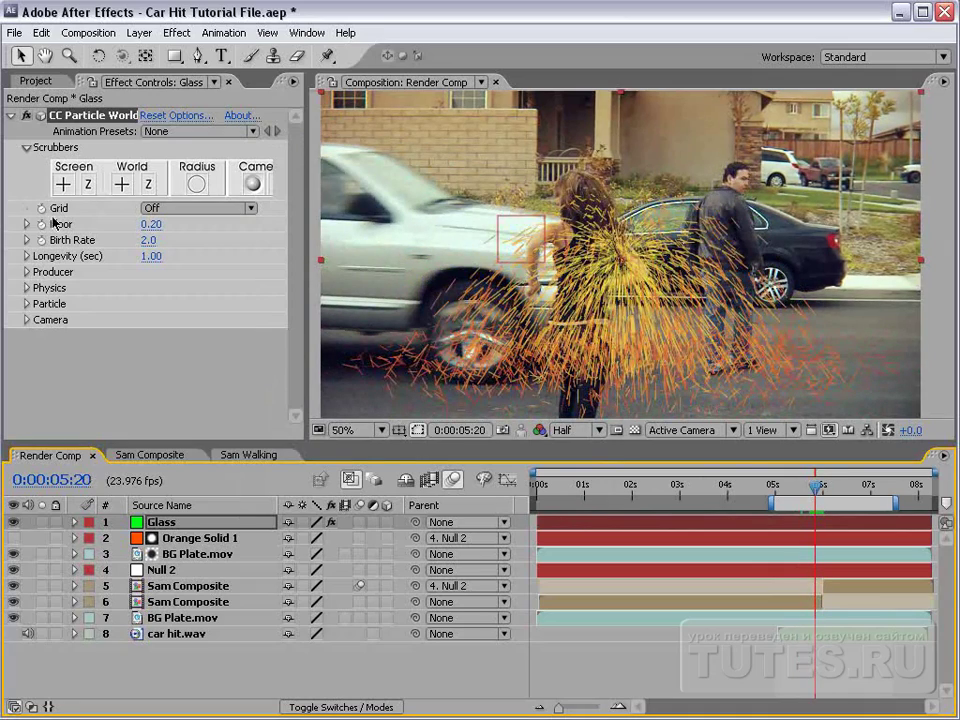
{"action": "left_click", "coordinate": [28, 272]}
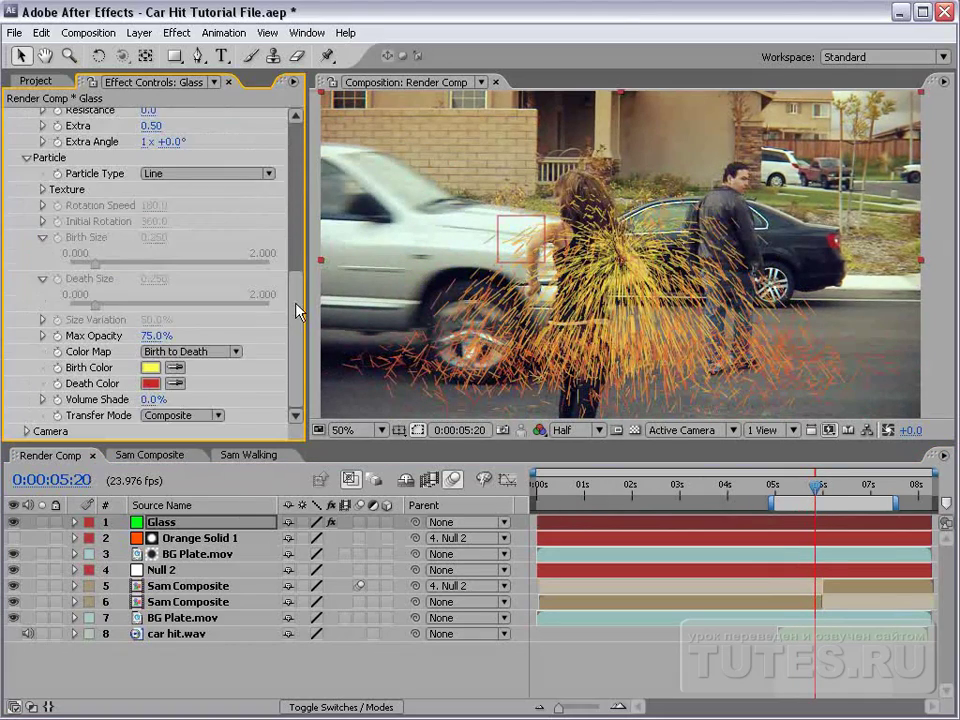
{"action": "left_click", "coordinate": [172, 174]}
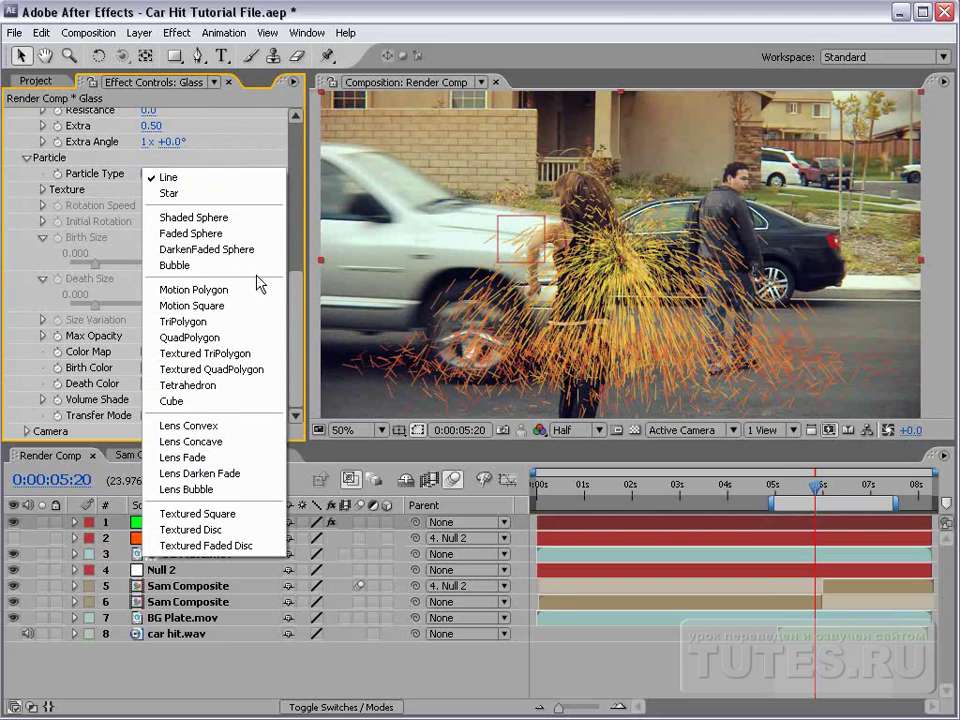
{"action": "left_click", "coordinate": [213, 323]}
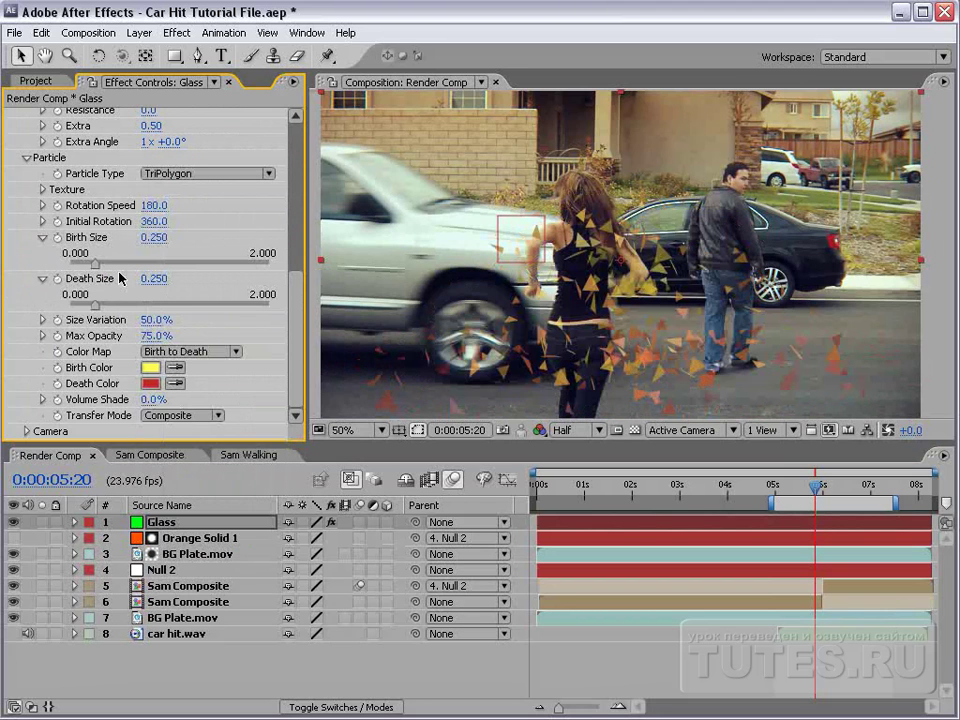
{"action": "mouse_move", "coordinate": [96, 263]}
{"action": "left_mouse_down"}
{"action": "mouse_move", "coordinate": [68, 264]}
{"action": "mouse_move", "coordinate": [70, 308]}
{"action": "left_mouse_up"}
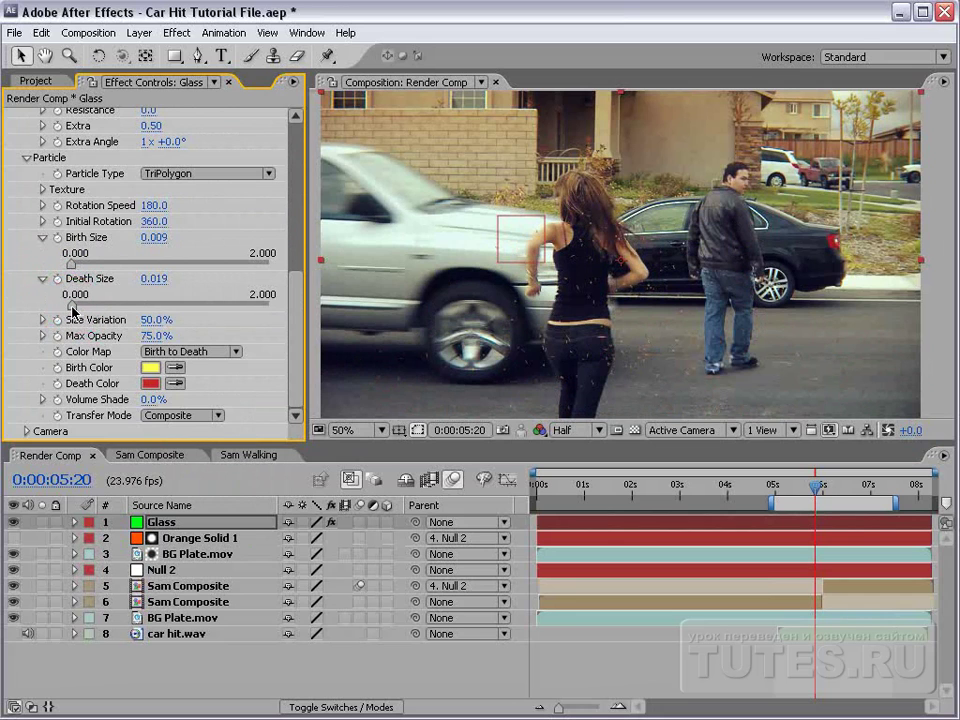
Set the birth colour to a pale bluish grey and the death colour to light grey-cyan.
{"action": "left_click", "coordinate": [151, 367]}
{"action": "left_click", "coordinate": [223, 321]}
{"action": "left_click", "coordinate": [195, 311]}
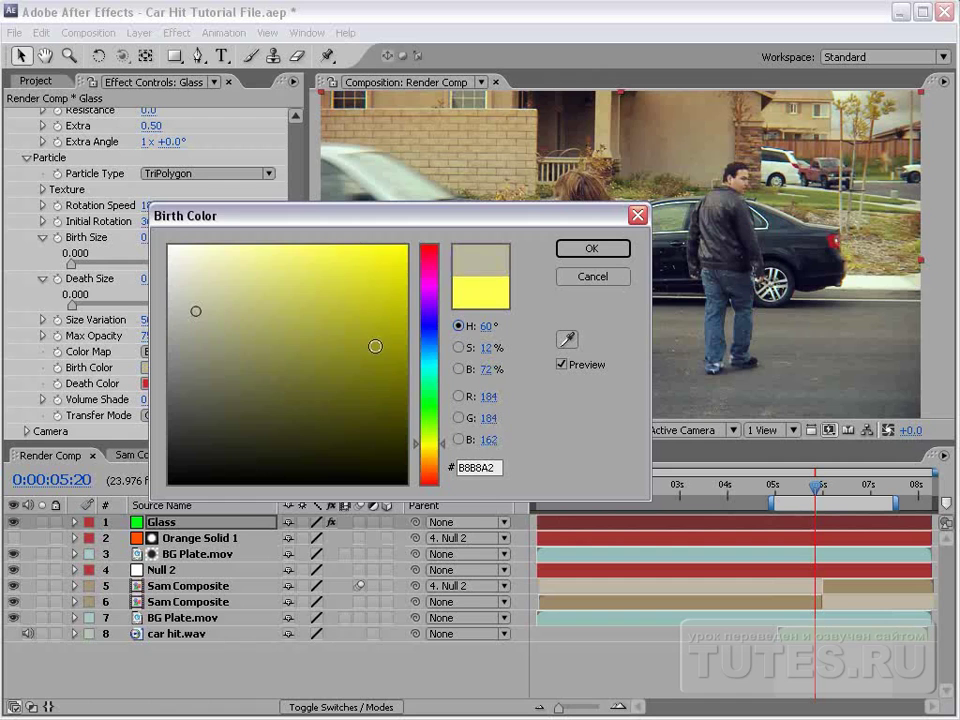
{"action": "left_click", "coordinate": [431, 355]}
{"action": "key", "text": "Return"}
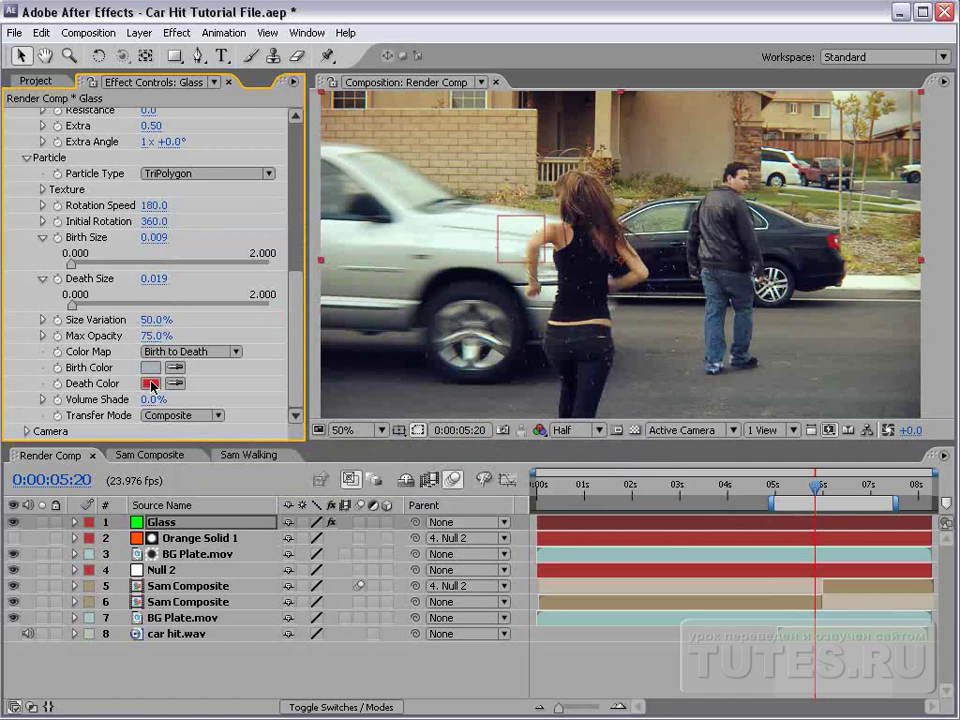
{"action": "left_click", "coordinate": [151, 383]}
{"action": "left_click", "coordinate": [178, 276]}
{"action": "left_click", "coordinate": [430, 365]}
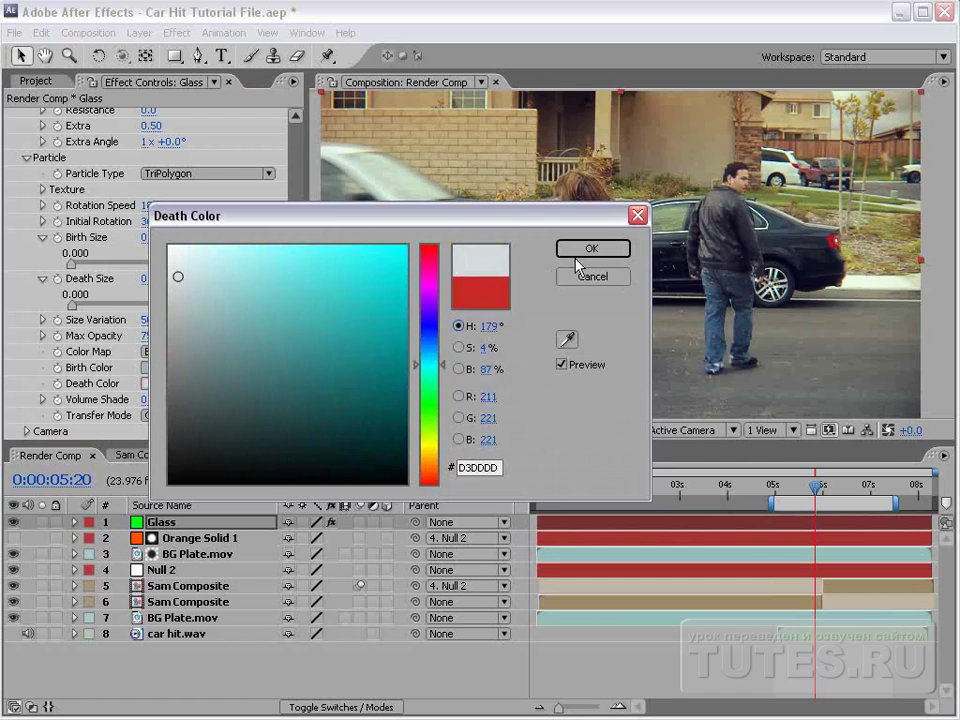
{"action": "left_click", "coordinate": [594, 249]}
View the comp at 100% and Full resolution, panning to inspect the particles.
{"action": "key", "text": "period"}
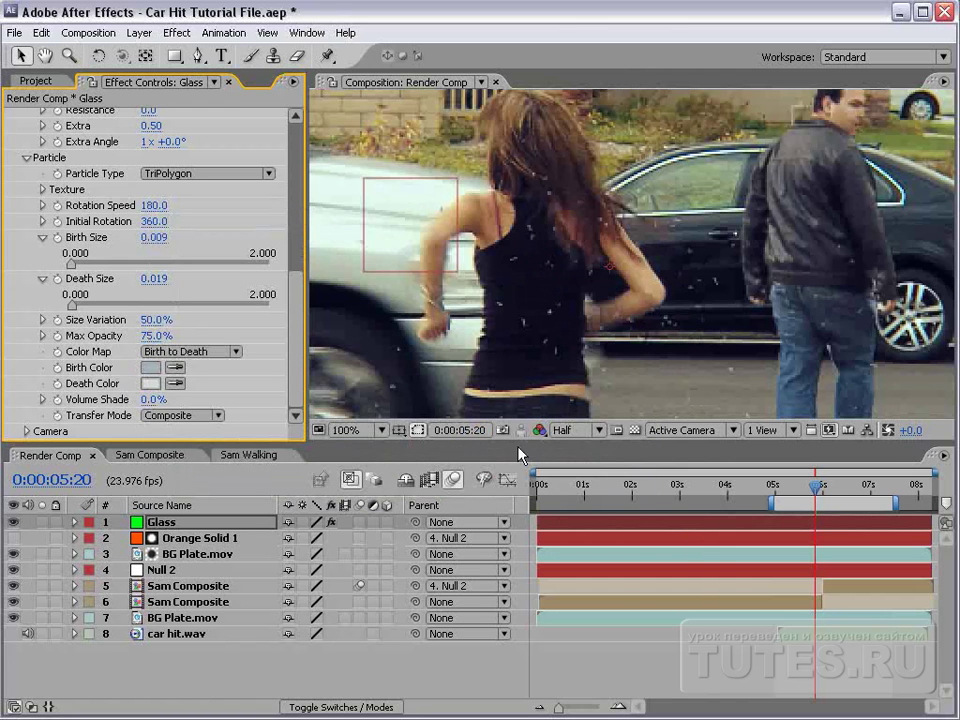
{"action": "left_click", "coordinate": [565, 430]}
{"action": "left_click", "coordinate": [563, 444]}
{"action": "left_click_drag", "start_coordinate": [563, 444], "coordinate": [594, 268]}
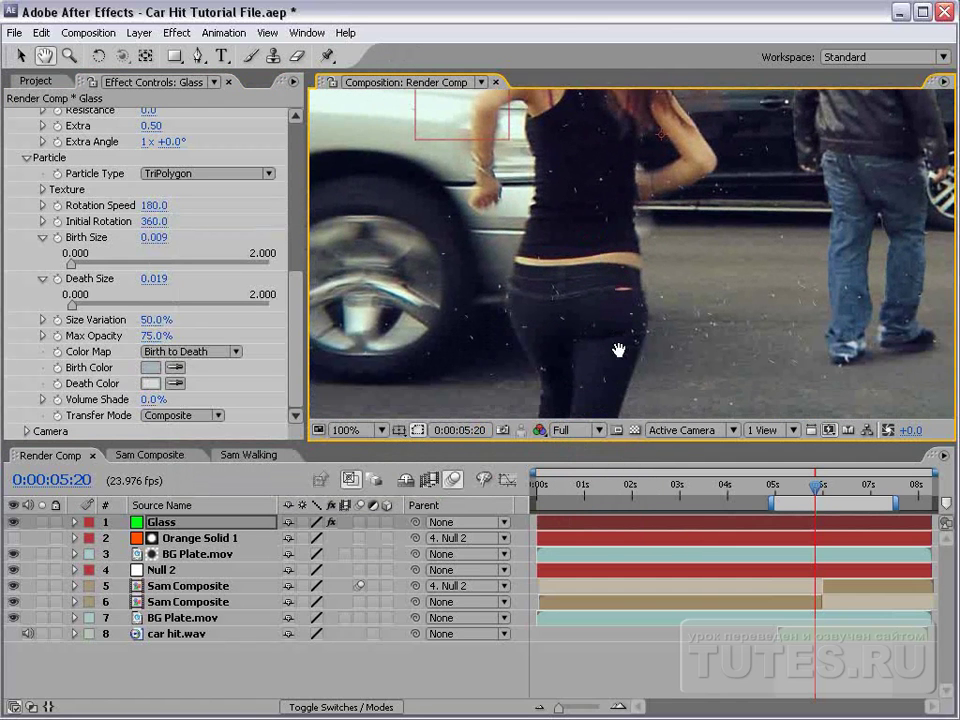
{"action": "left_click_drag", "start_coordinate": [351, 197], "coordinate": [274, 320]}
{"action": "key", "text": "v"}
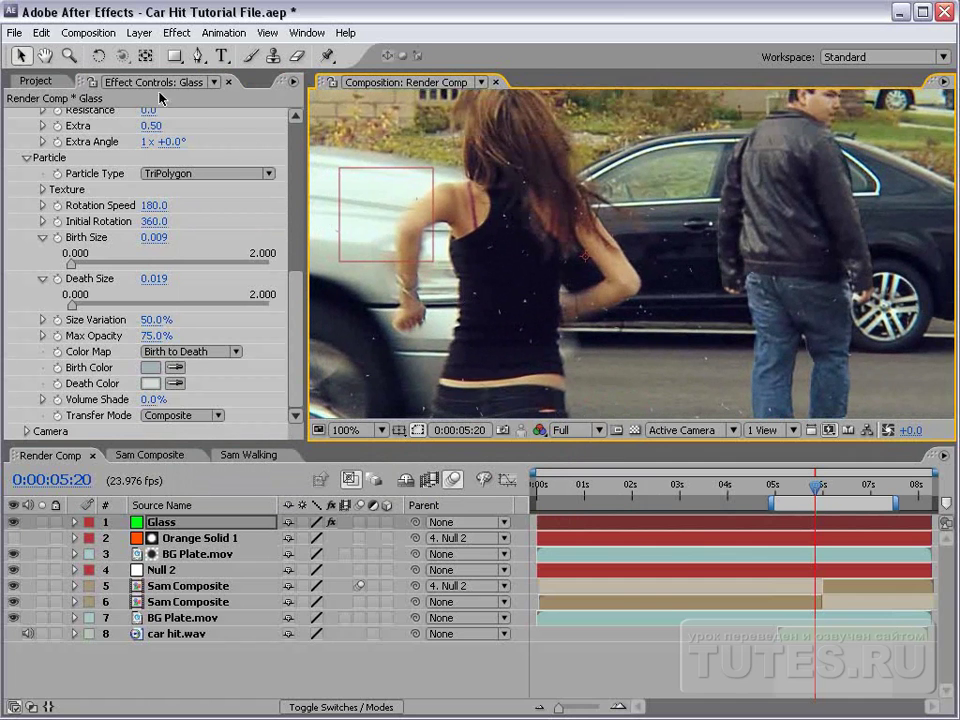
{"action": "left_click_drag", "start_coordinate": [296, 275], "coordinate": [296, 125]}
{"action": "left_click", "coordinate": [190, 116]}
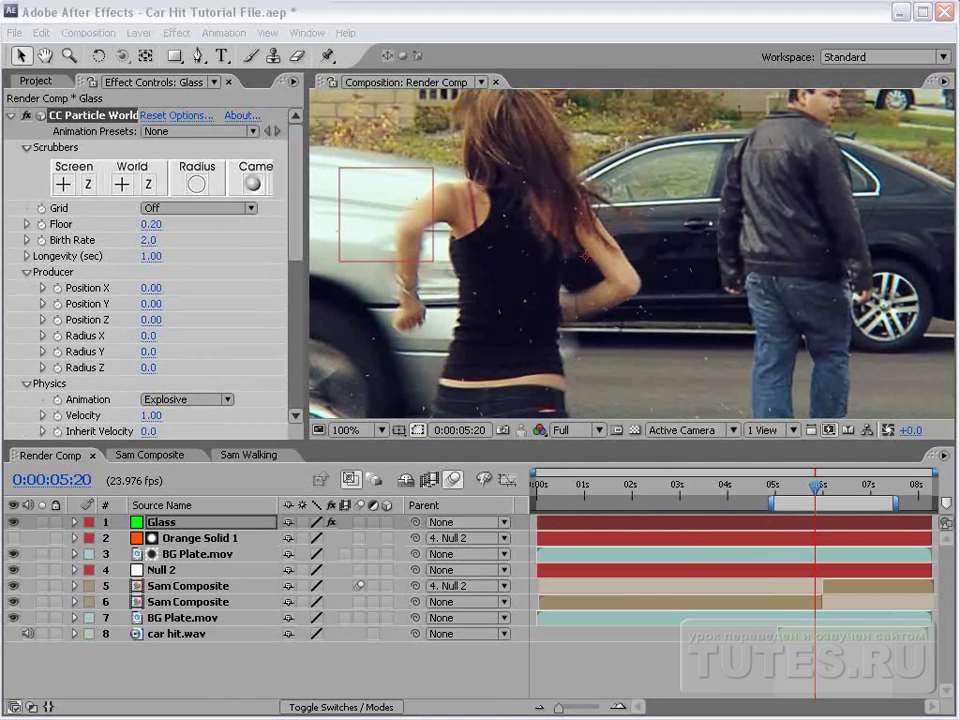
Turn on forced motion blur in the particle render settings.
{"action": "left_click_drag", "start_coordinate": [813, 401], "coordinate": [315, 210]}
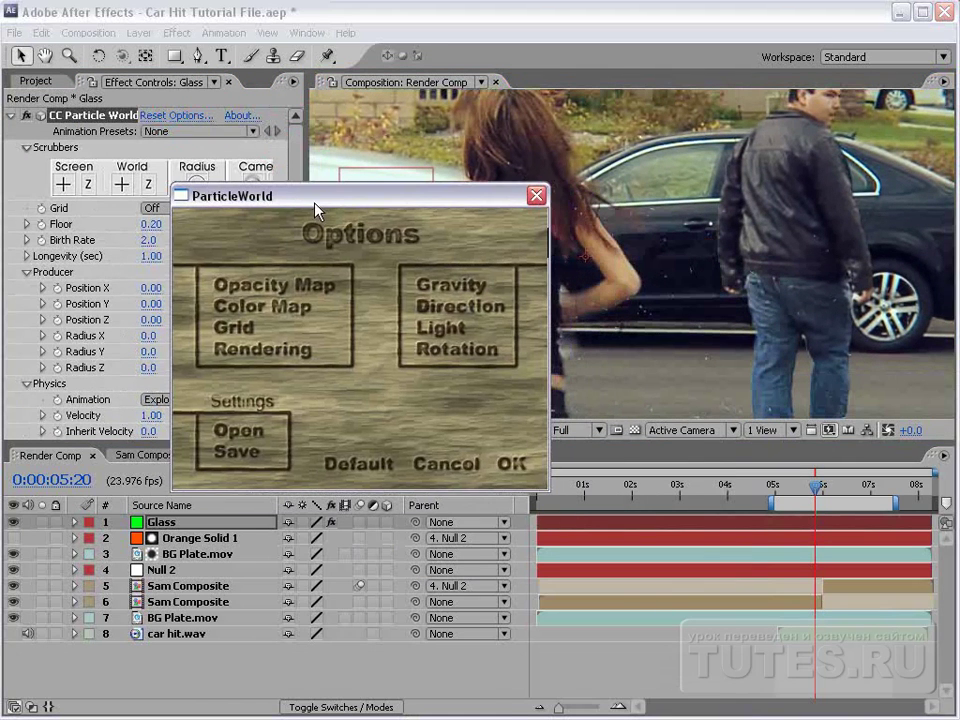
{"action": "left_click", "coordinate": [273, 348]}
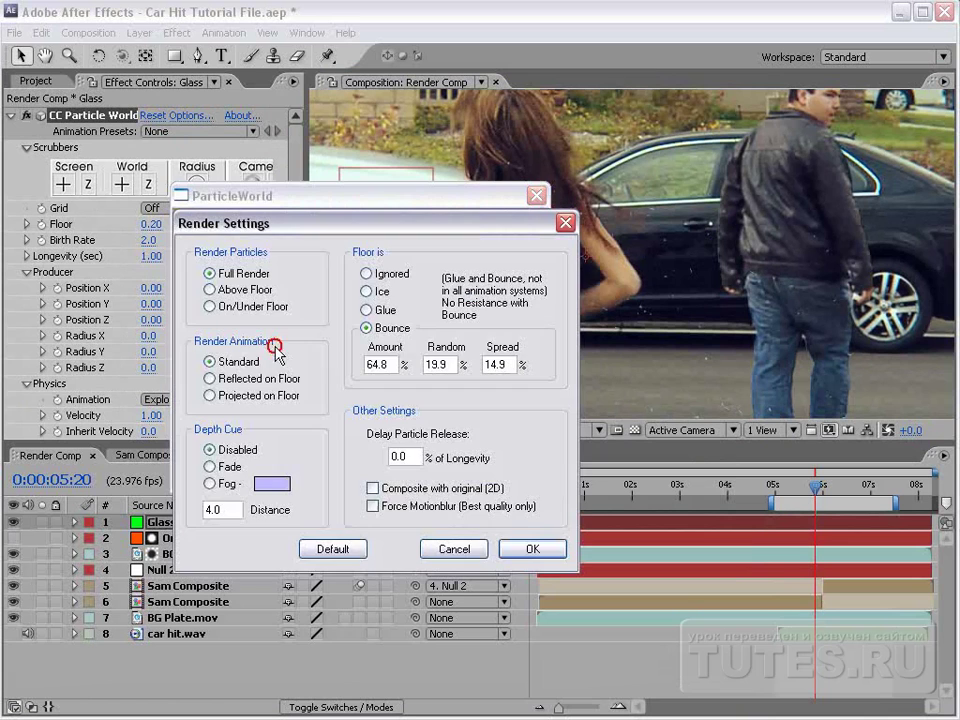
{"action": "left_click", "coordinate": [373, 507]}
{"action": "left_click", "coordinate": [520, 550]}
{"action": "left_click", "coordinate": [511, 464]}
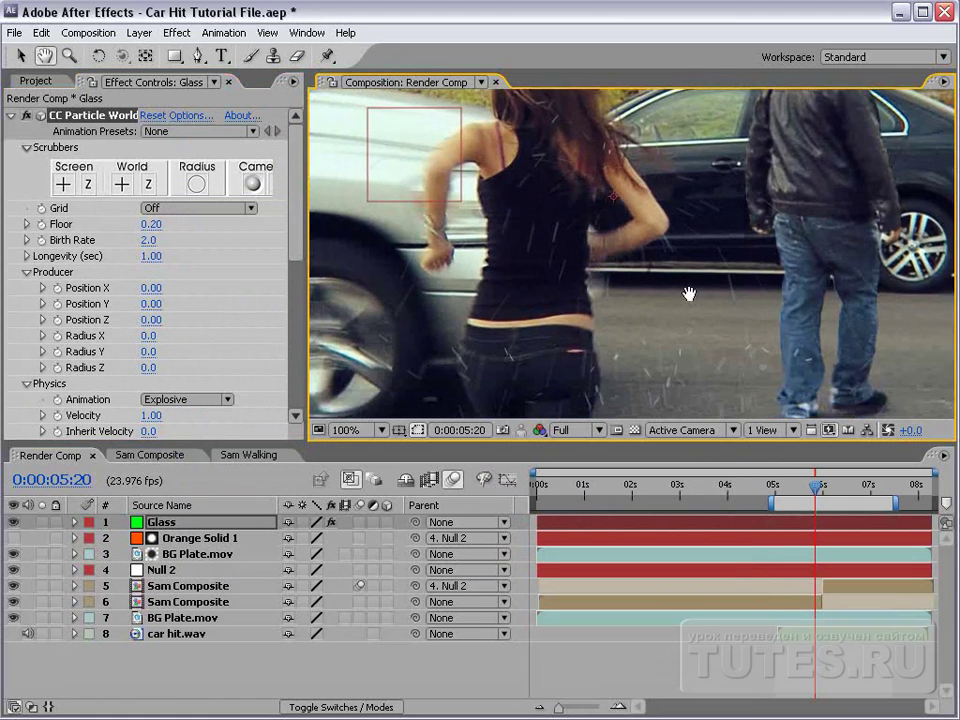
Park on frame 0:00:05:22 just before the hit and set the preview to Half resolution.
{"action": "scroll", "coordinate": [662, 336], "scroll_direction": "down", "scroll_amount": 2}
{"action": "scroll", "coordinate": [650, 316], "scroll_direction": "up", "scroll_amount": 2}
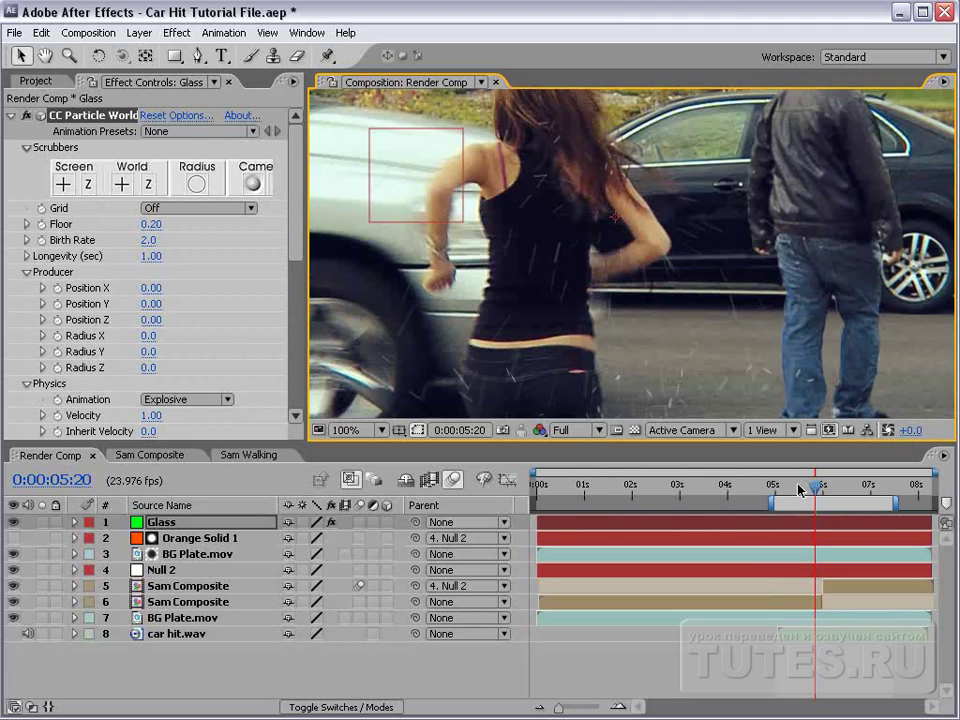
{"action": "left_click_drag", "start_coordinate": [815, 489], "coordinate": [821, 491]}
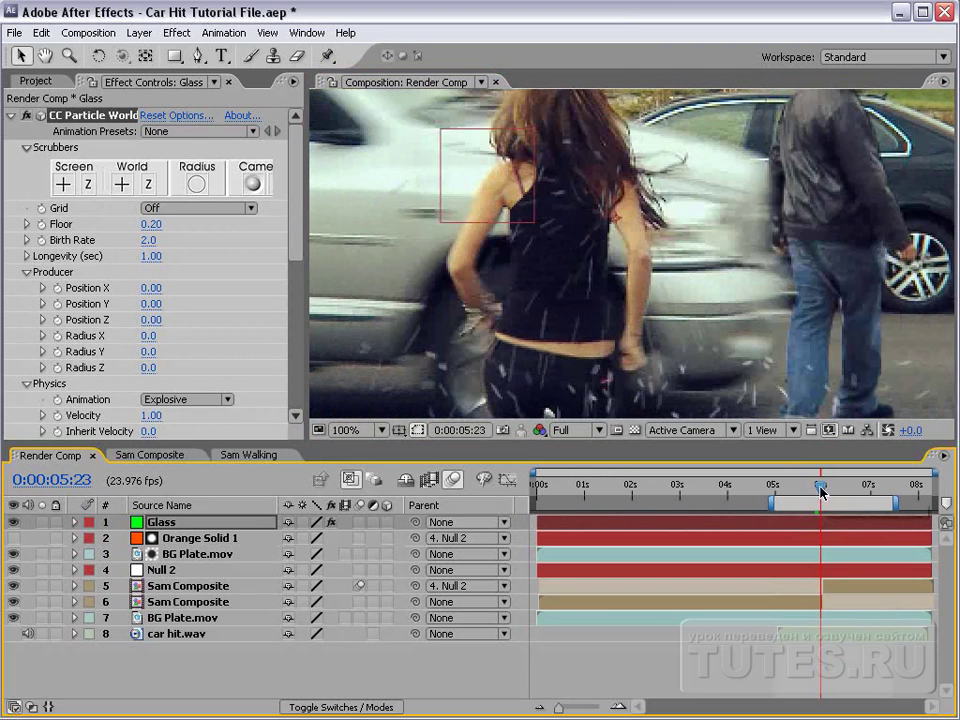
{"action": "key", "text": "Page_Up"}
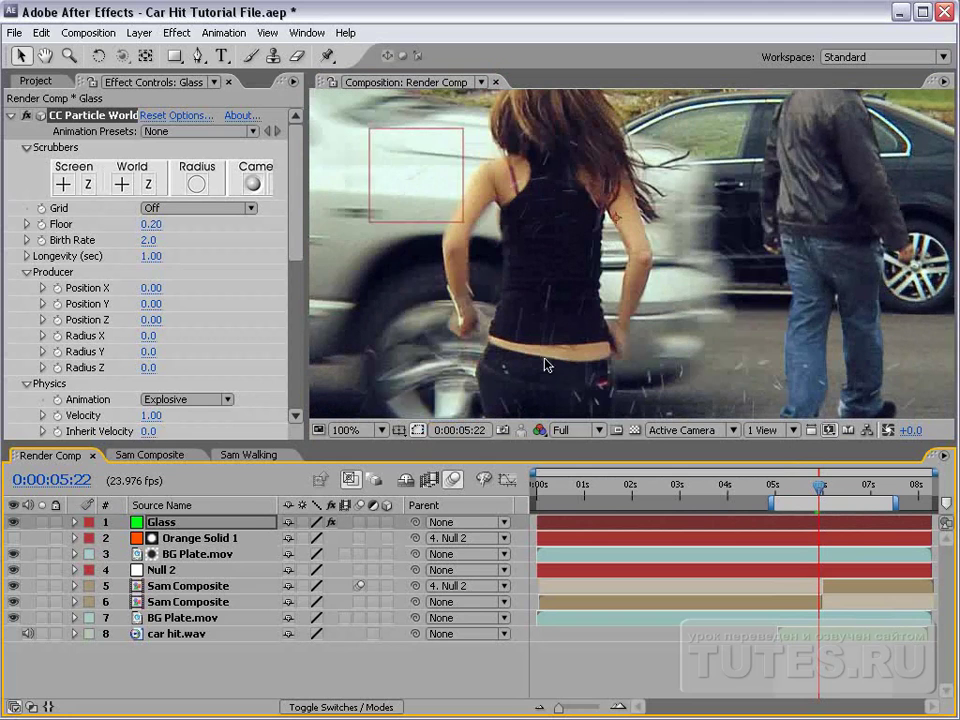
{"action": "left_click", "coordinate": [575, 430]}
{"action": "left_click", "coordinate": [578, 453]}
Save the project, set Birth Rate to 0, and start keyframing Birth Rate and Position X/Y/Z.
{"action": "scroll", "coordinate": [660, 270], "scroll_direction": "down", "scroll_amount": 2}
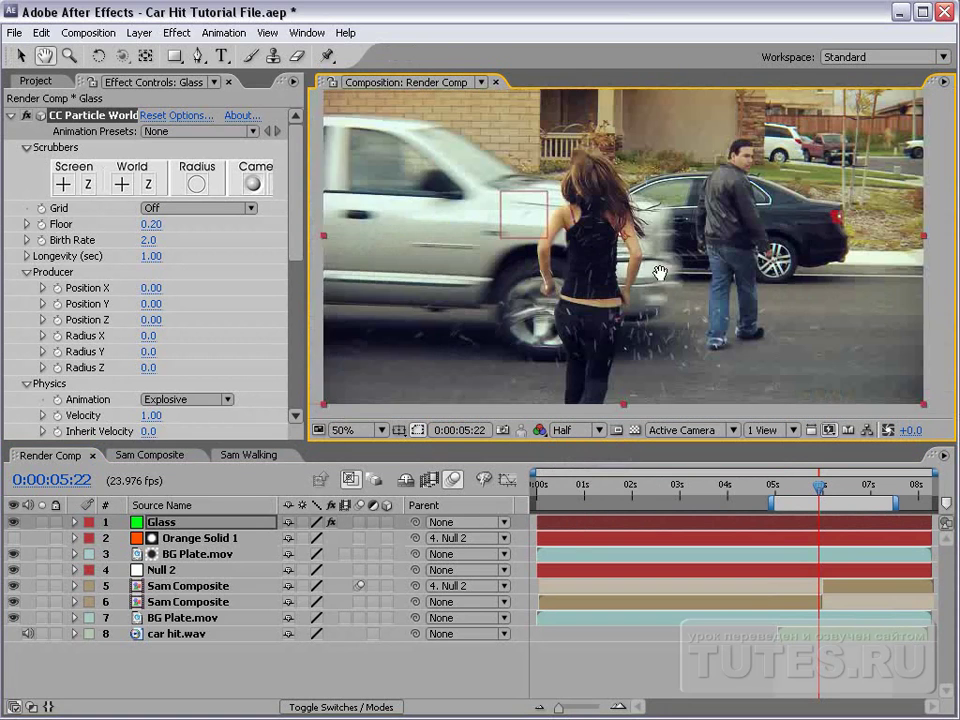
{"action": "left_click_drag", "start_coordinate": [660, 270], "coordinate": [630, 272]}
{"action": "key", "text": "ctrl+s"}
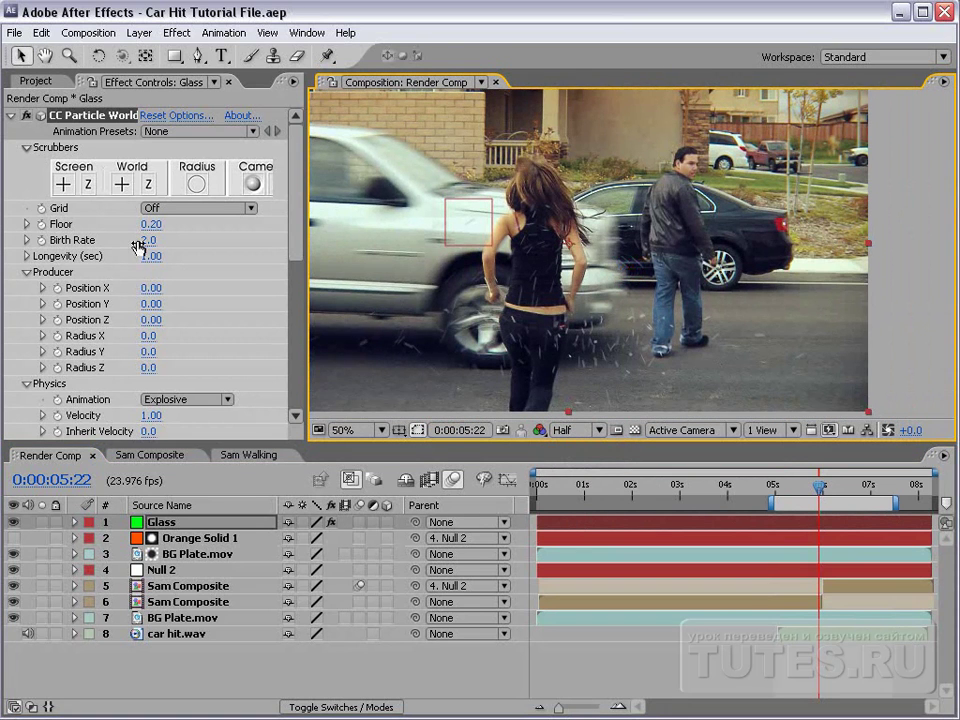
{"action": "left_click", "coordinate": [145, 240]}
{"action": "type", "text": "0"}
{"action": "key", "text": "Return"}
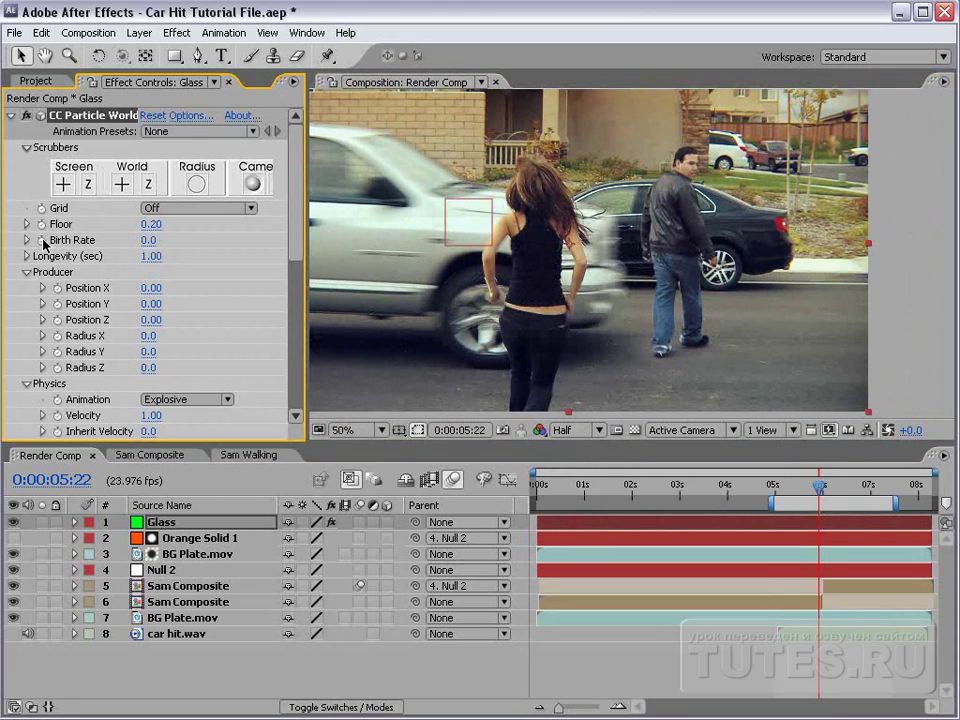
{"action": "left_click", "coordinate": [42, 240]}
{"action": "left_click", "coordinate": [57, 288]}
{"action": "left_click", "coordinate": [57, 304]}
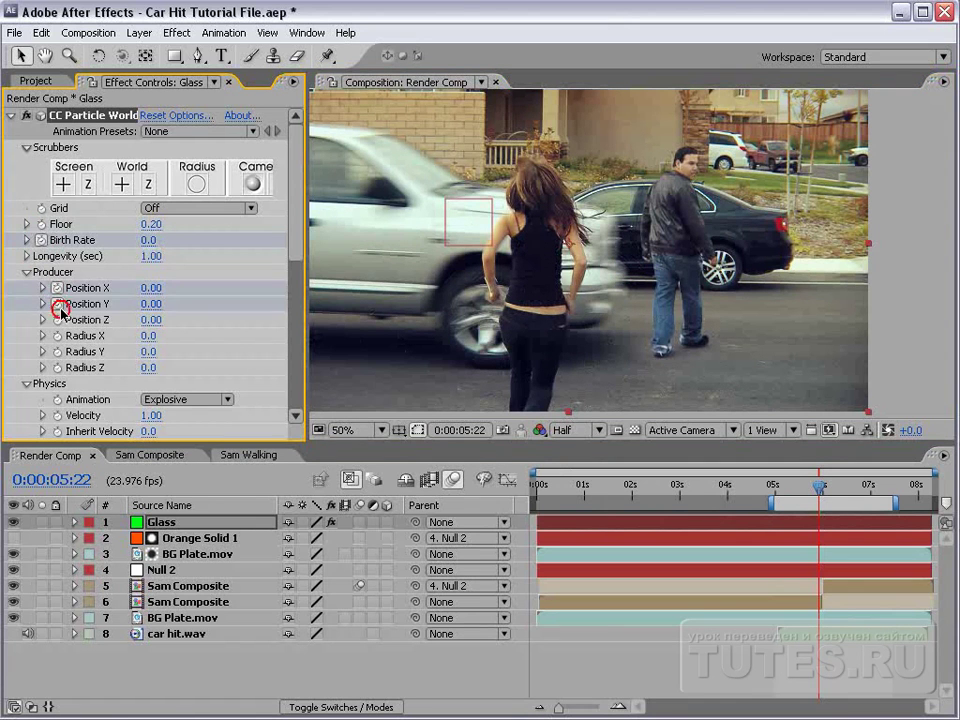
{"action": "left_click", "coordinate": [57, 320]}
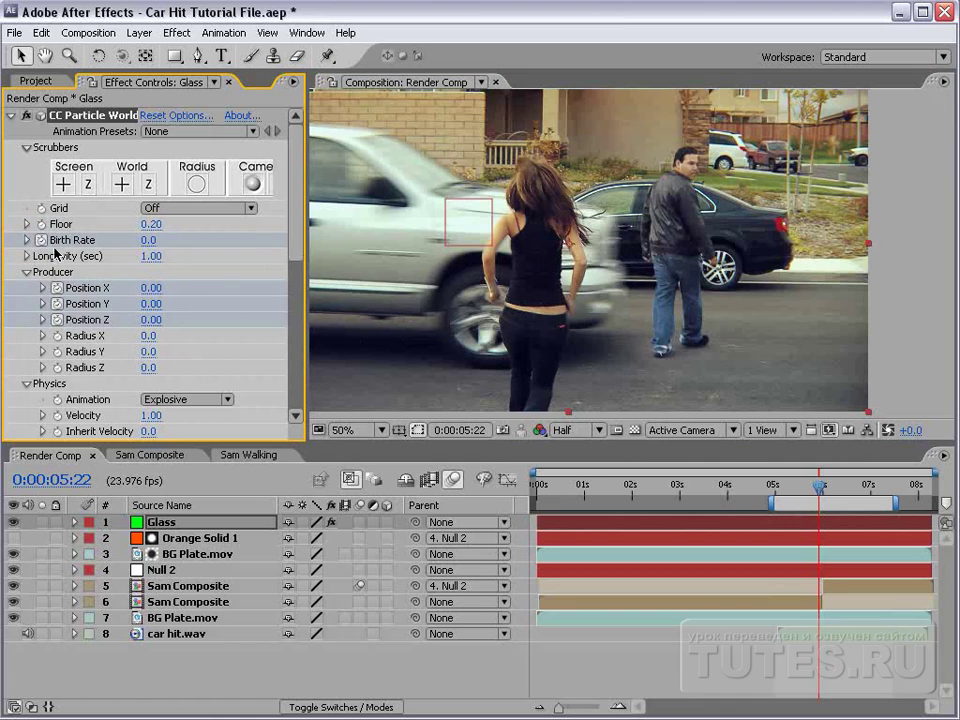
Step to 5:23 for the burst, then key Birth Rate back to 0 at 6:01.
{"action": "key", "text": "Page_Down"}
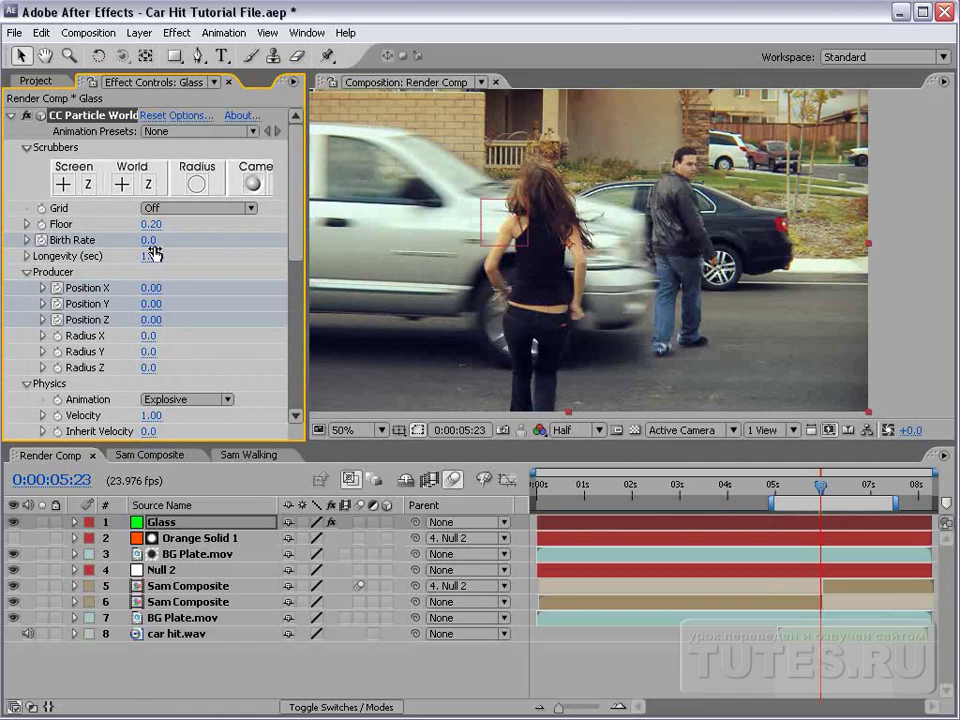
{"action": "left_click", "coordinate": [156, 240]}
{"action": "type", "text": "5"}
{"action": "key", "text": "Page_Down"}
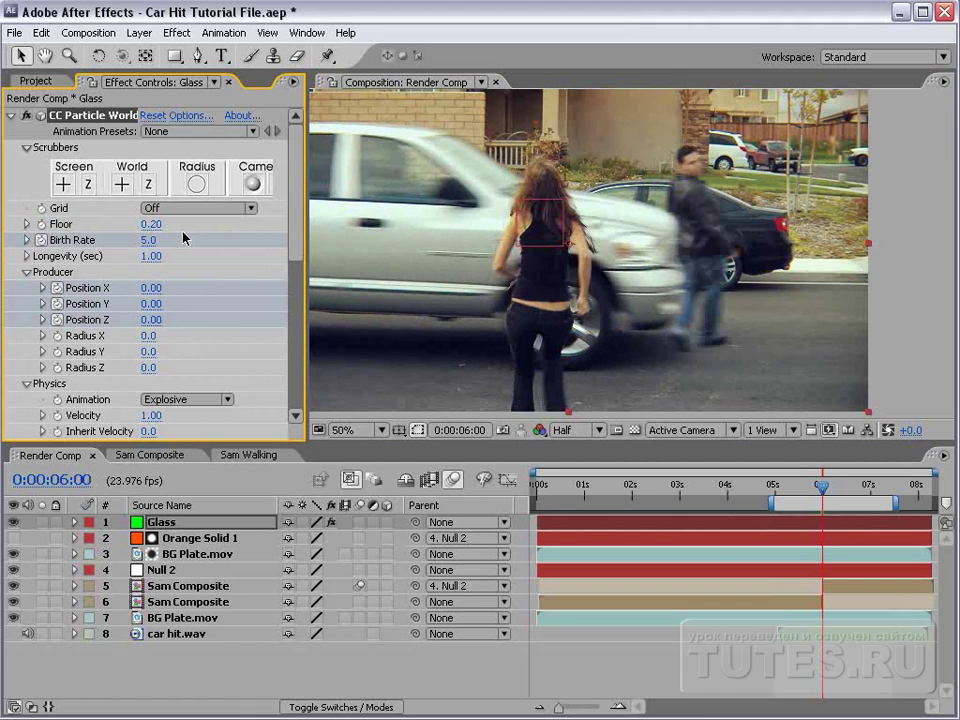
{"action": "key", "text": "Page_Down"}
{"action": "left_click", "coordinate": [148, 241]}
{"action": "type", "text": "0"}
{"action": "key", "text": "Return"}
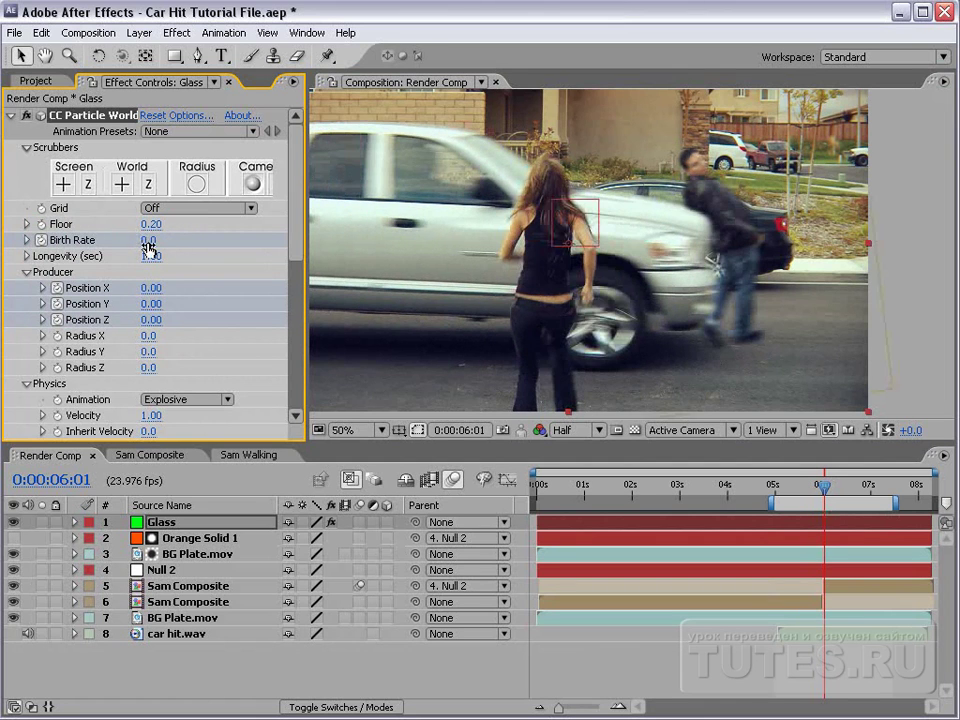
Show the keyframed properties, commit Birth Rate 20 at 5:23, and play back the burst.
{"action": "key", "text": "u"}
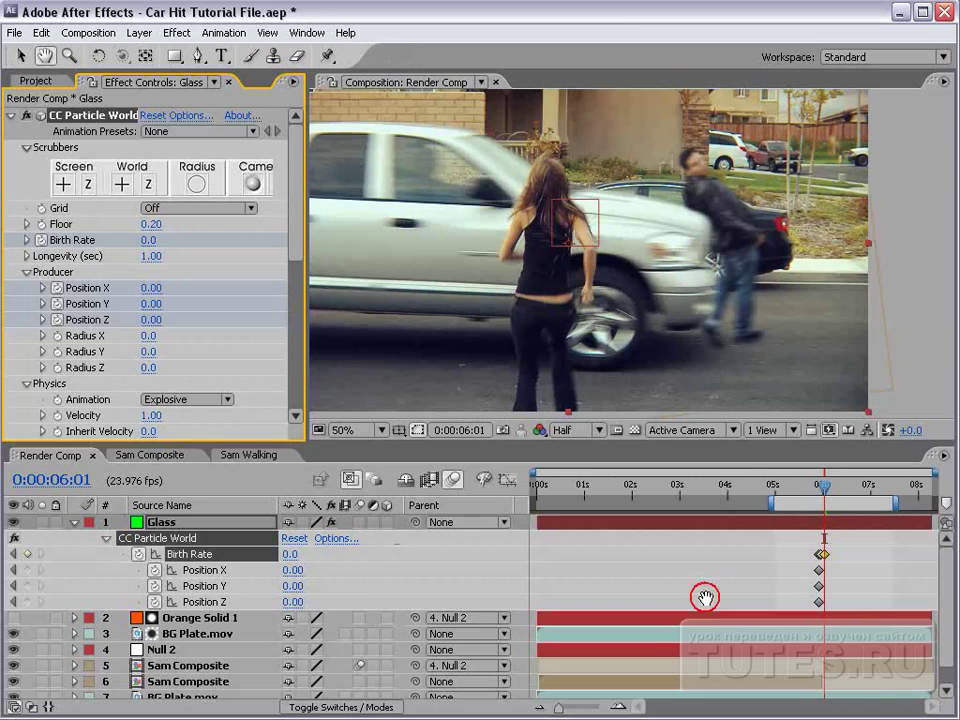
{"action": "key", "text": "equal"}
{"action": "key", "text": "equal"}
{"action": "left_click_drag", "start_coordinate": [874, 579], "coordinate": [620, 586]}
{"action": "key", "text": "v"}
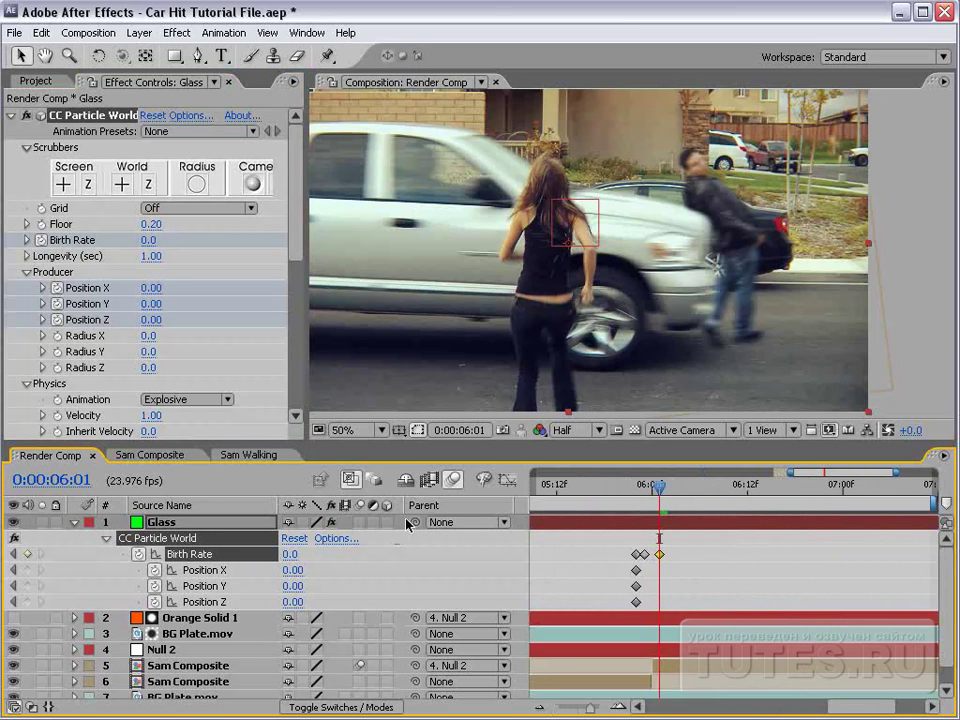
{"action": "mouse_move", "coordinate": [618, 490]}
{"action": "left_mouse_down"}
{"action": "mouse_move", "coordinate": [707, 513]}
{"action": "mouse_move", "coordinate": [645, 500]}
{"action": "left_mouse_up"}
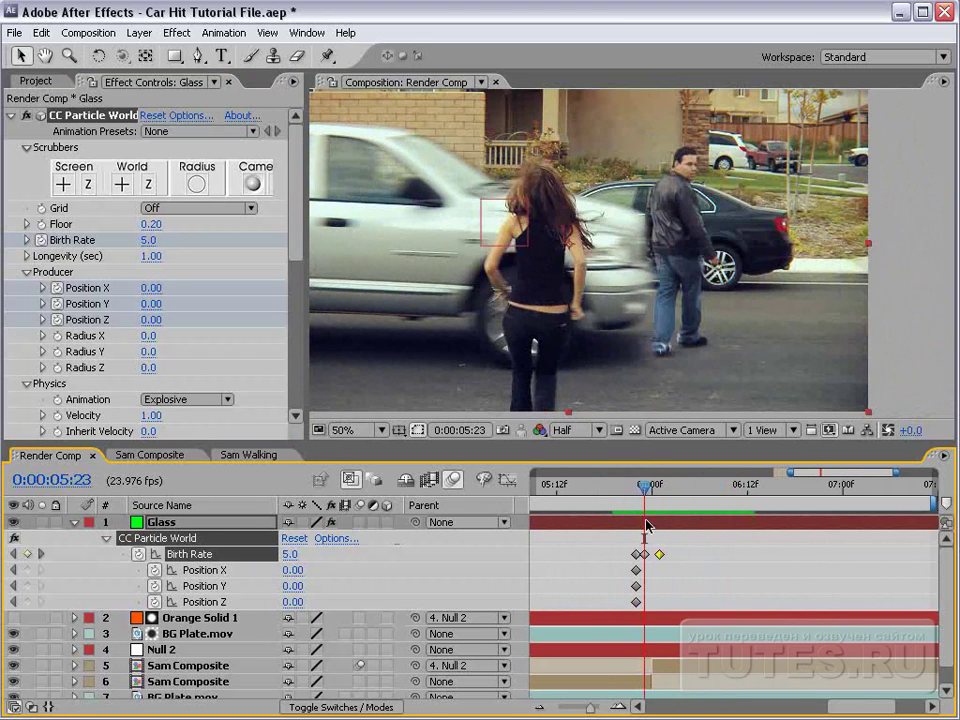
{"action": "left_click", "coordinate": [147, 238]}
{"action": "type", "text": "20"}
{"action": "key", "text": "Return"}
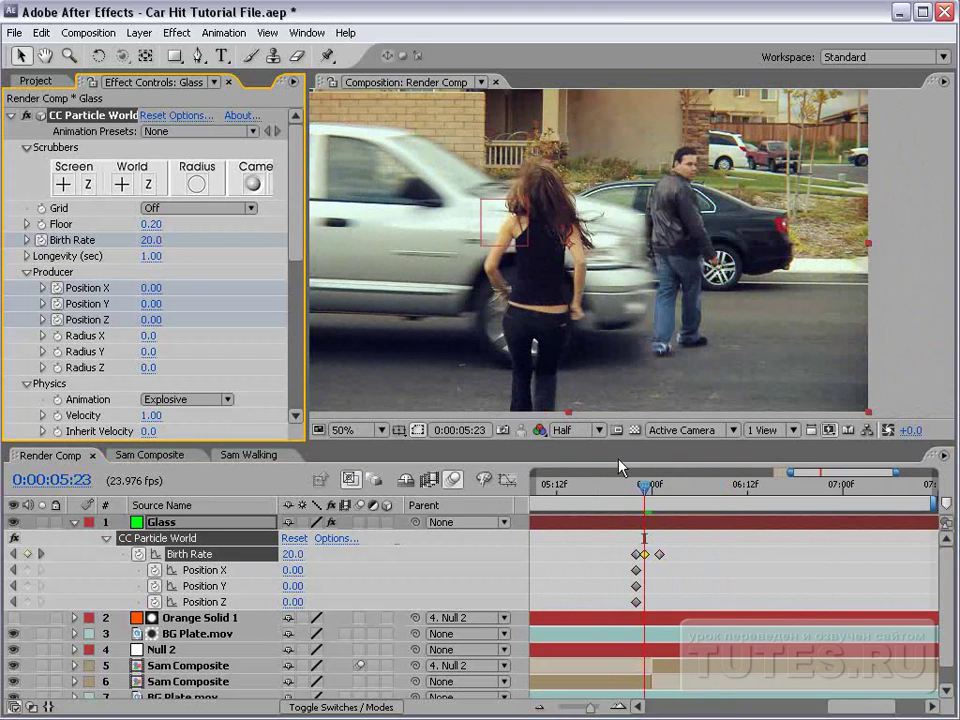
{"action": "mouse_move", "coordinate": [645, 488]}
{"action": "left_mouse_down"}
{"action": "mouse_move", "coordinate": [797, 505]}
{"action": "mouse_move", "coordinate": [699, 505]}
{"action": "mouse_move", "coordinate": [754, 505]}
{"action": "mouse_move", "coordinate": [799, 520]}
{"action": "mouse_move", "coordinate": [621, 520]}
{"action": "mouse_move", "coordinate": [589, 540]}
{"action": "left_mouse_up"}
{"action": "key", "text": "space"}
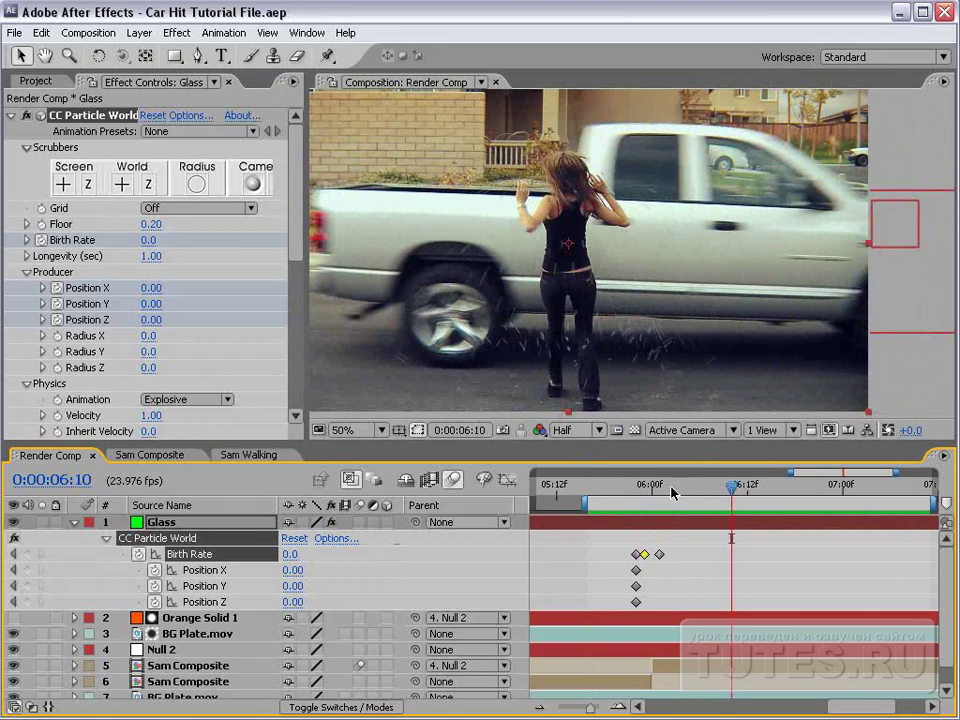
Key the emitter's Position X to 0.34 at 5:23 and delete the stray keyframe near 6:00.
{"action": "left_click_drag", "start_coordinate": [672, 493], "coordinate": [636, 493]}
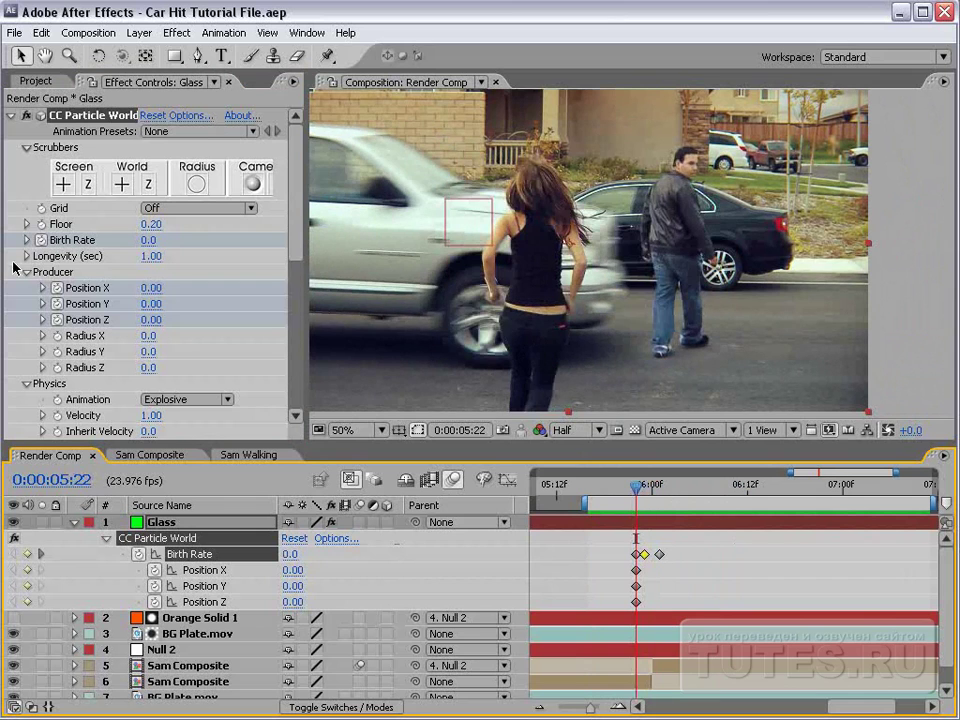
{"action": "left_click_drag", "start_coordinate": [151, 287], "coordinate": [178, 285]}
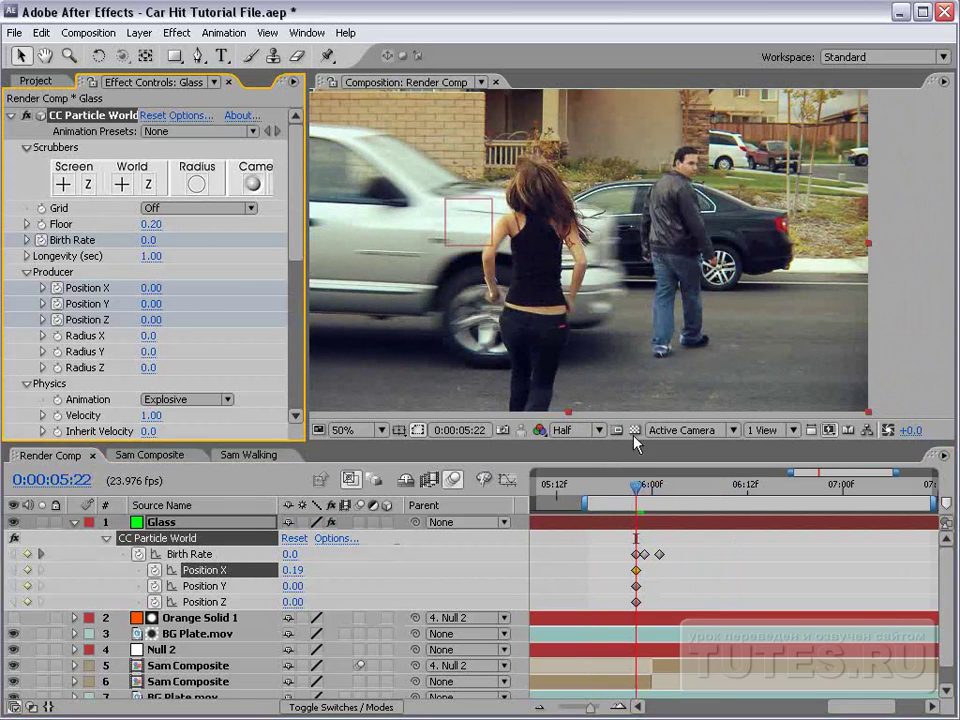
{"action": "key", "text": "ctrl+z"}
{"action": "left_click_drag", "start_coordinate": [636, 493], "coordinate": [659, 493]}
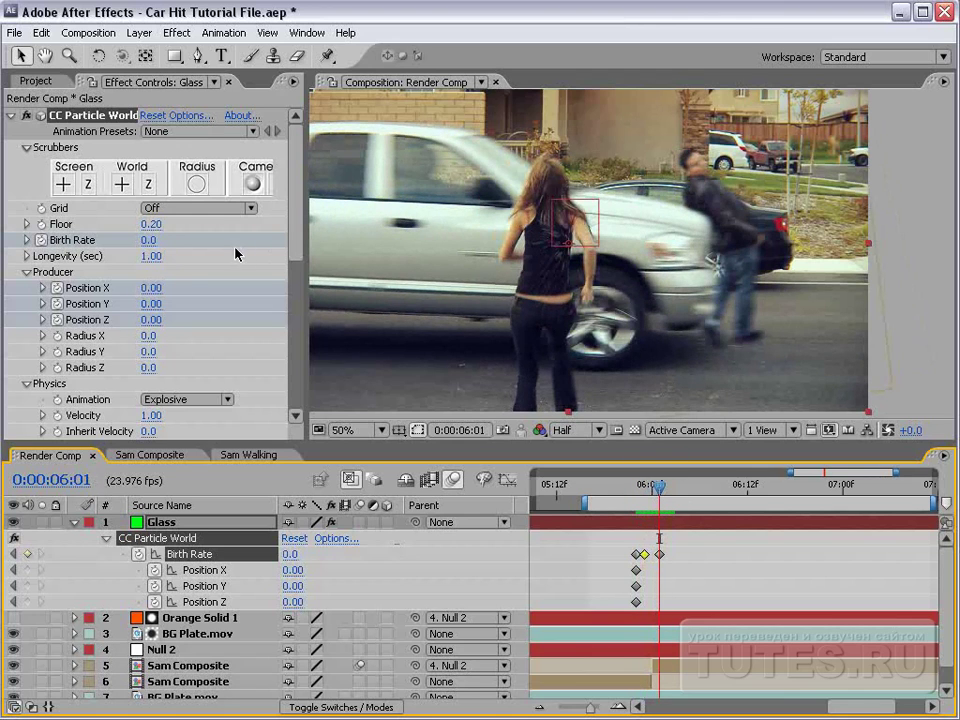
{"action": "left_click_drag", "start_coordinate": [151, 287], "coordinate": [184, 285]}
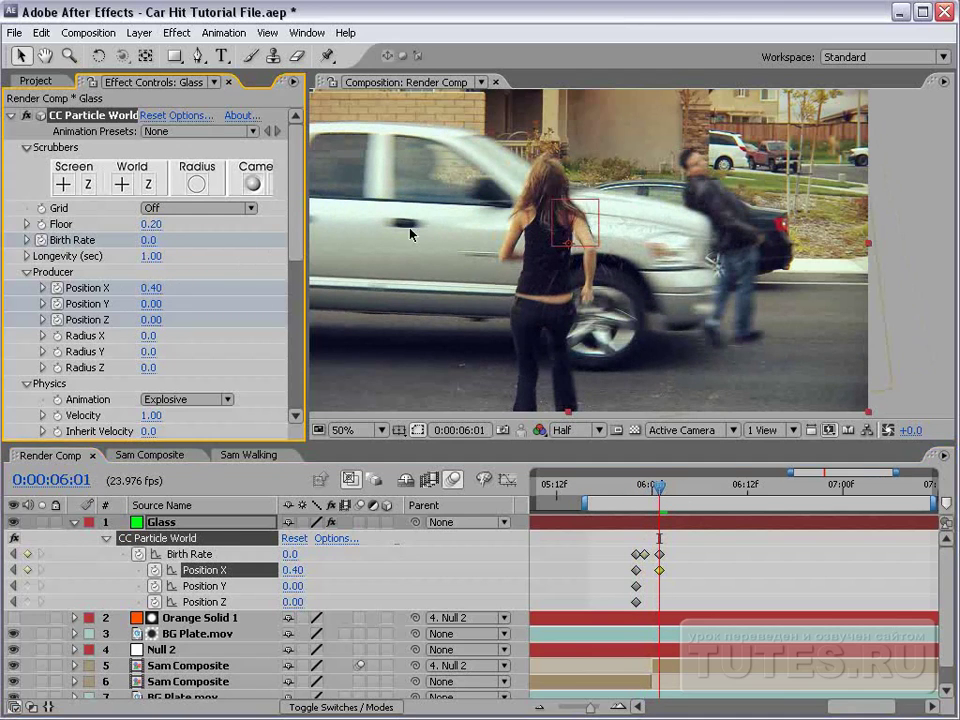
{"action": "left_click", "coordinate": [637, 570]}
{"action": "key", "text": "Delete"}
Lower Position X at 5:22 and display the producer grid in the viewer.
{"action": "left_click_drag", "start_coordinate": [665, 492], "coordinate": [643, 494]}
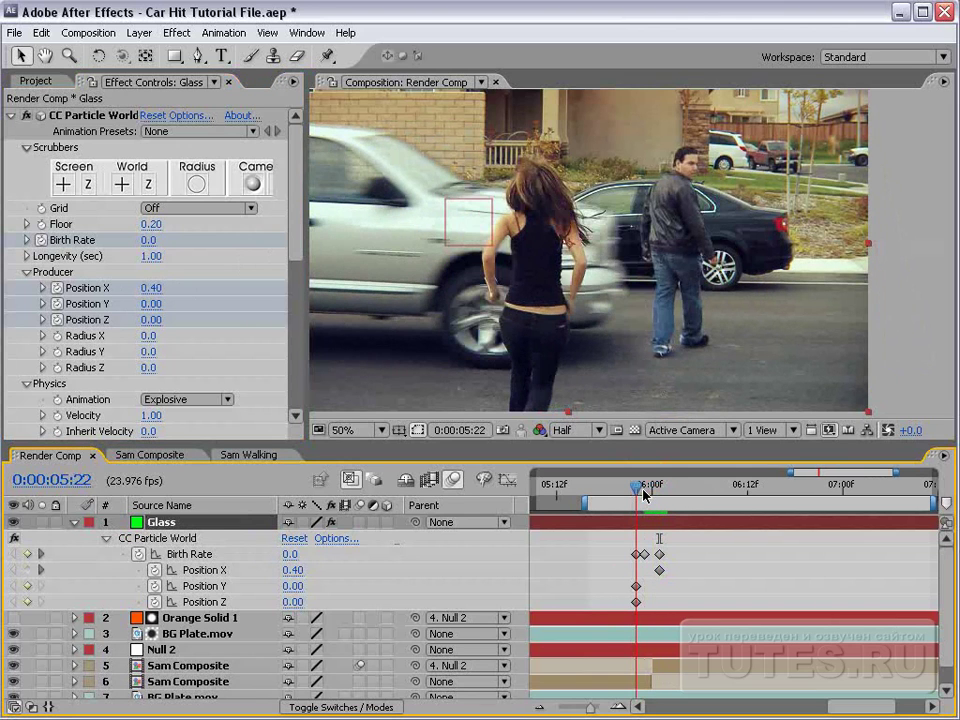
{"action": "left_click_drag", "start_coordinate": [153, 292], "coordinate": [131, 291]}
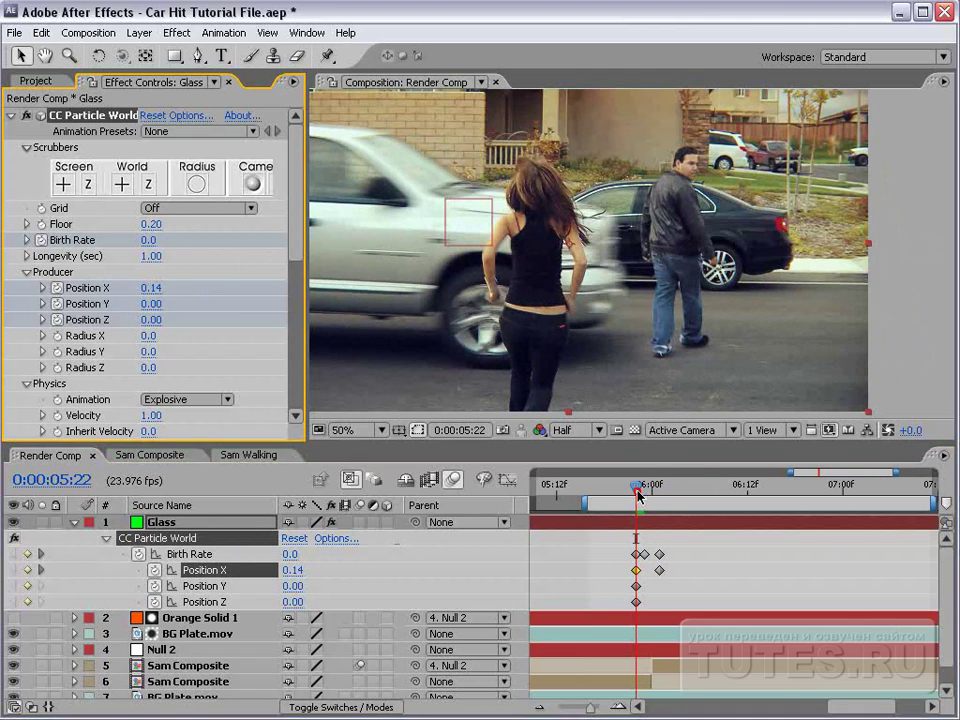
{"action": "left_click_drag", "start_coordinate": [639, 493], "coordinate": [659, 490]}
{"action": "left_click", "coordinate": [188, 208]}
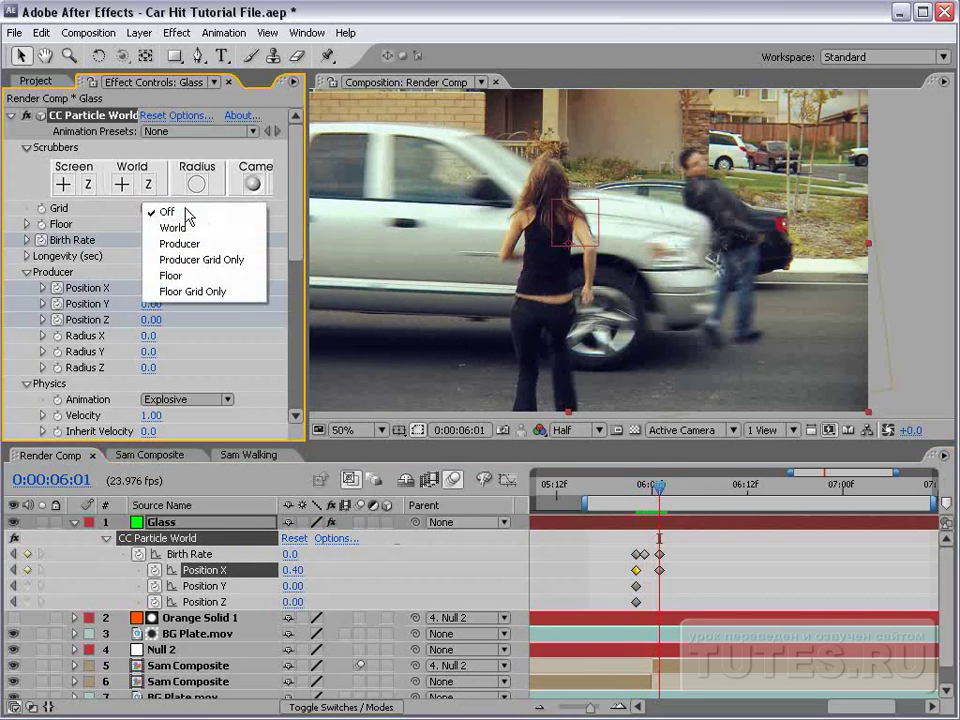
{"action": "left_click", "coordinate": [180, 244]}
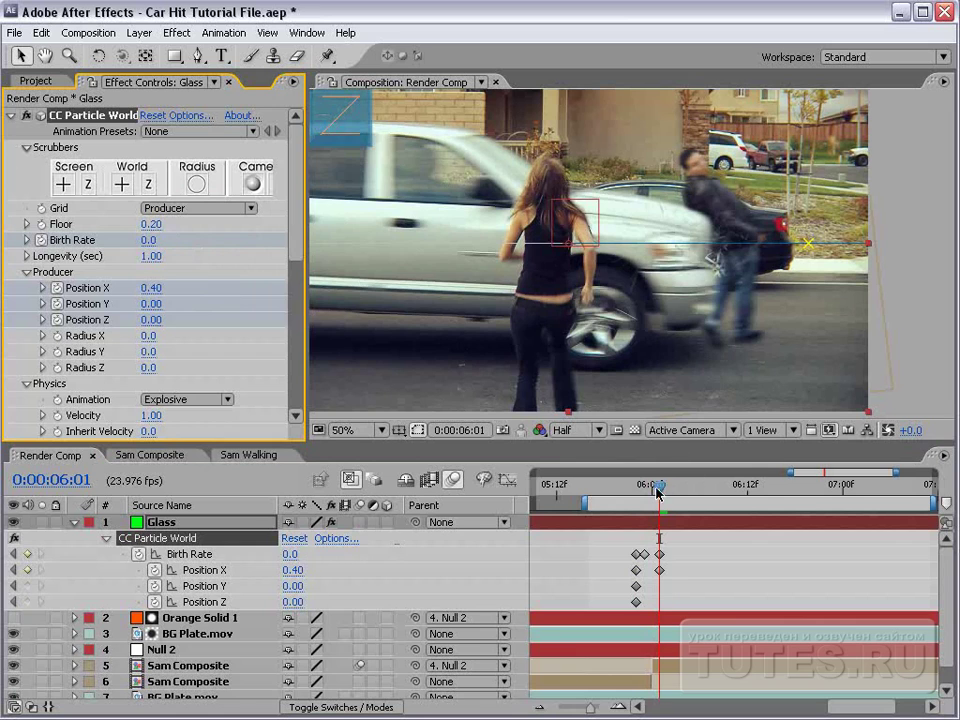
Set Position X to 0.04 at 5:22 and place the emitter on the truck's hood at 6:01.
{"action": "left_click_drag", "start_coordinate": [659, 490], "coordinate": [635, 490]}
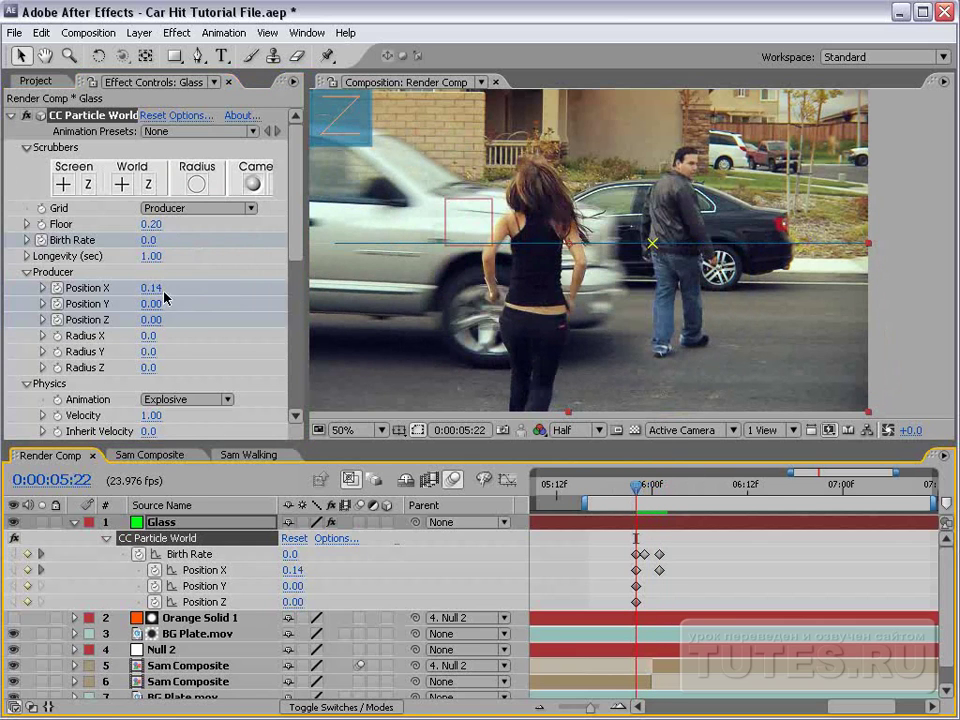
{"action": "left_click_drag", "start_coordinate": [151, 288], "coordinate": [141, 288]}
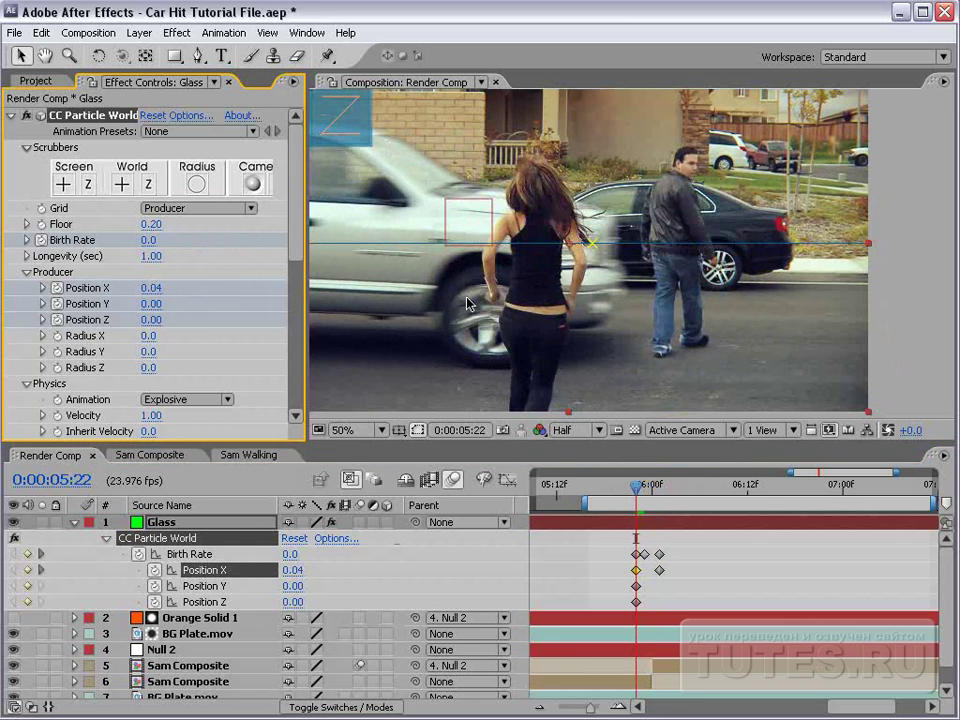
{"action": "left_click_drag", "start_coordinate": [643, 490], "coordinate": [659, 490]}
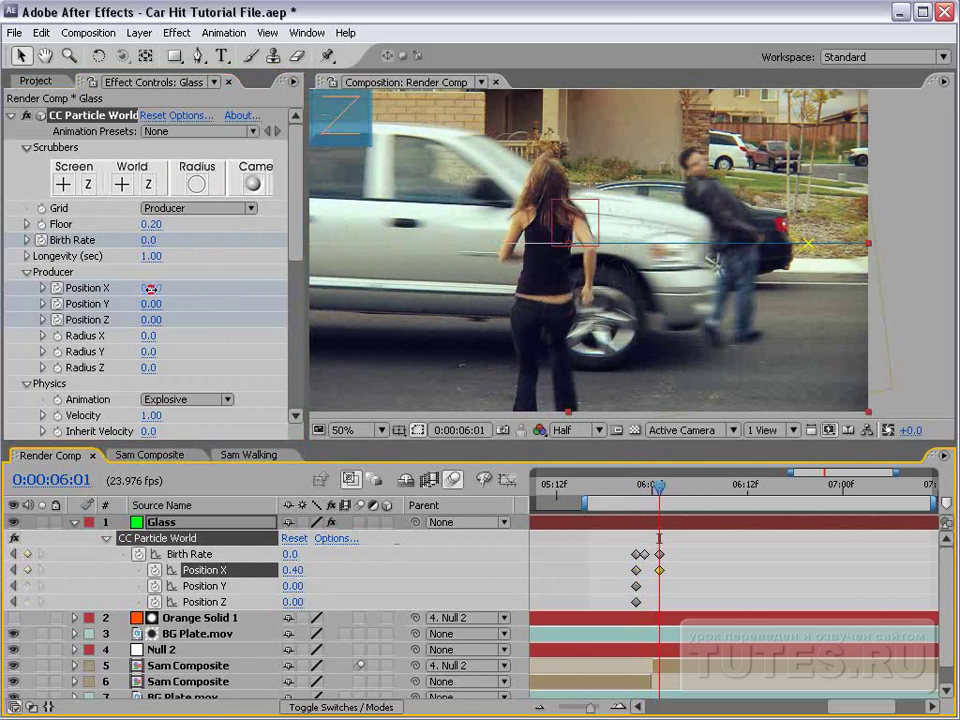
{"action": "left_click_drag", "start_coordinate": [151, 288], "coordinate": [150, 289]}
{"action": "left_click_drag", "start_coordinate": [665, 490], "coordinate": [683, 489]}
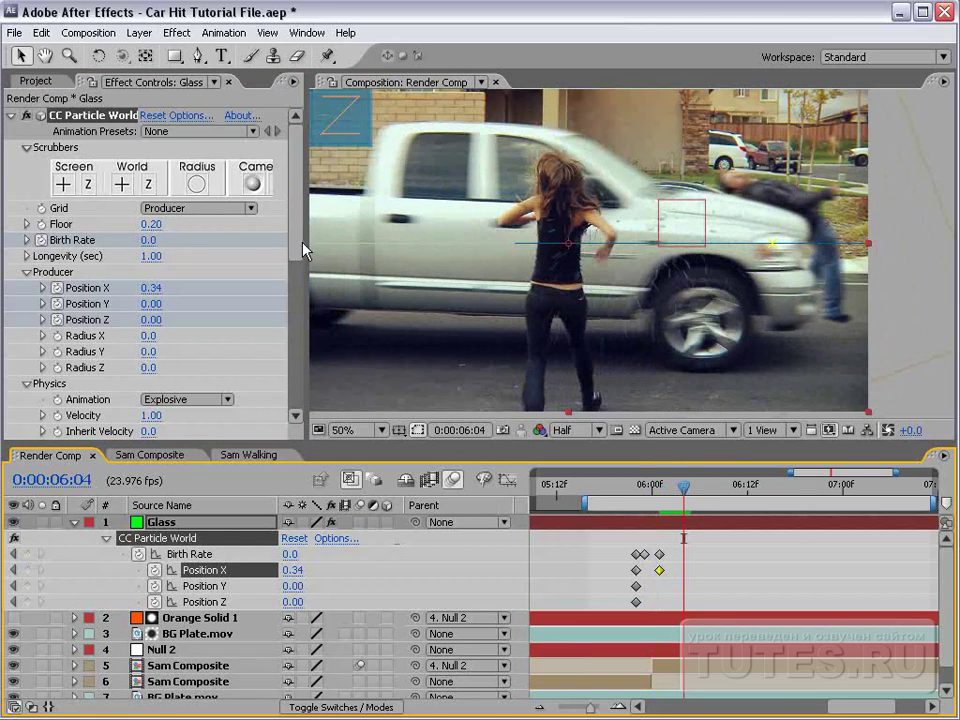
{"action": "scroll", "coordinate": [287, 264], "scroll_direction": "down", "scroll_amount": 3}
{"action": "scroll", "coordinate": [280, 290], "scroll_direction": "down", "scroll_amount": 3}
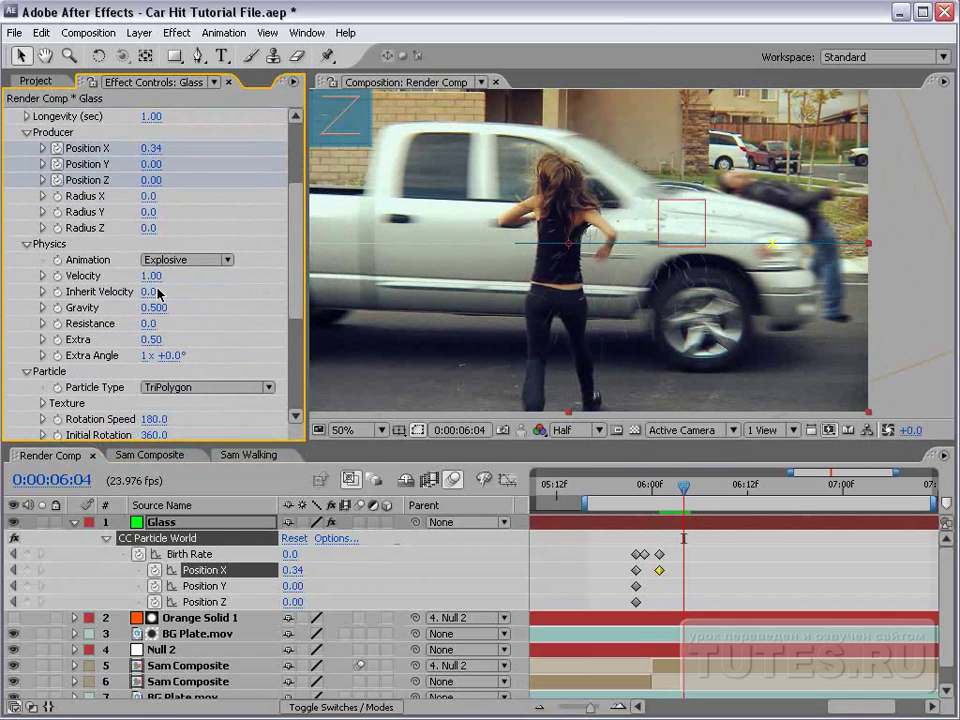
Raise Inherit Velocity to 71, hide the producer grid, and preview at Full resolution.
{"action": "left_click_drag", "start_coordinate": [153, 290], "coordinate": [204, 275]}
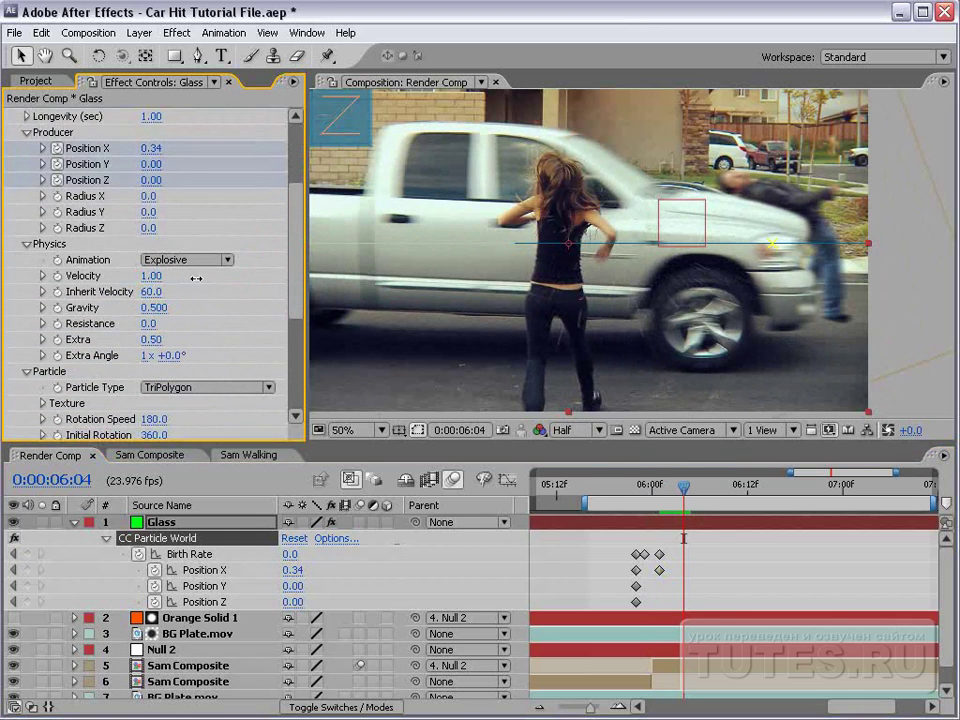
{"action": "left_click", "coordinate": [629, 488]}
{"action": "left_click_drag", "start_coordinate": [650, 493], "coordinate": [663, 497]}
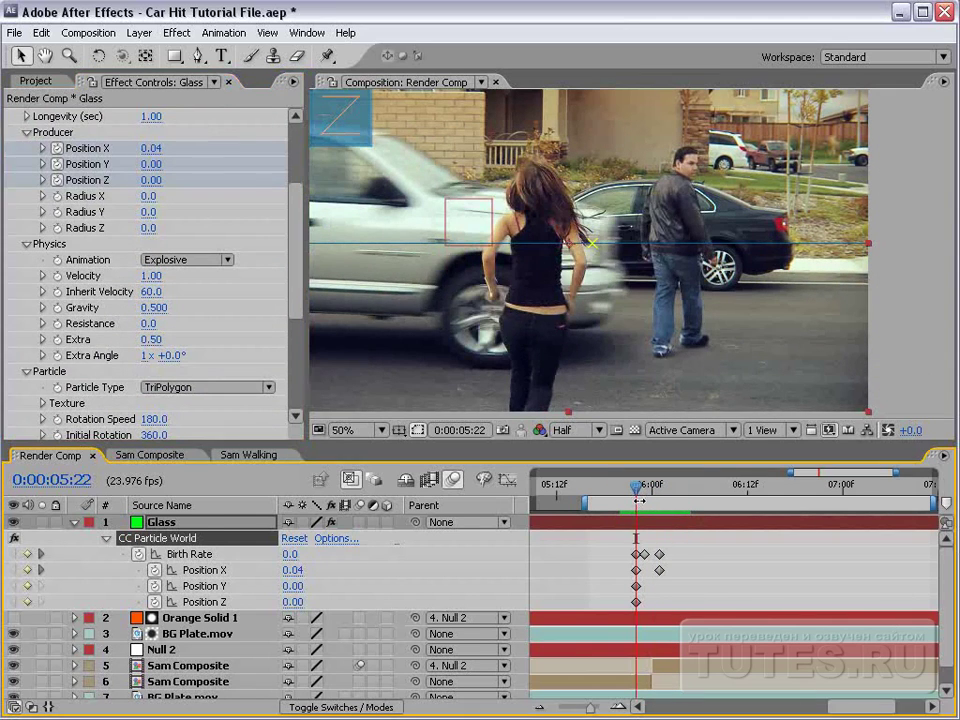
{"action": "left_click", "coordinate": [172, 208]}
{"action": "left_click", "coordinate": [167, 176]}
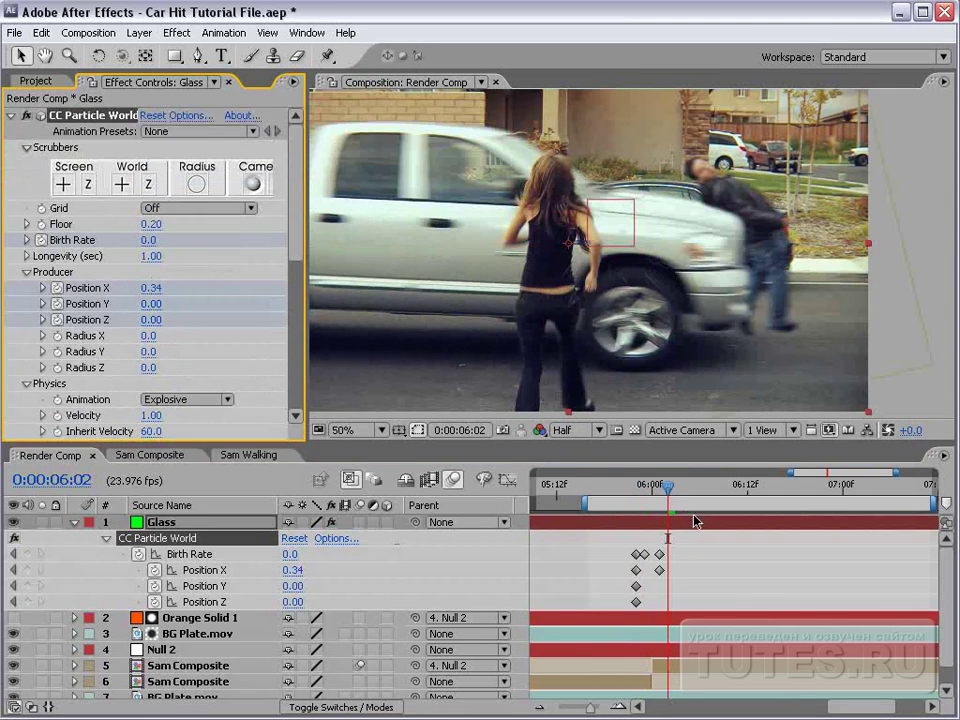
{"action": "left_click", "coordinate": [578, 430]}
{"action": "left_click", "coordinate": [576, 437]}
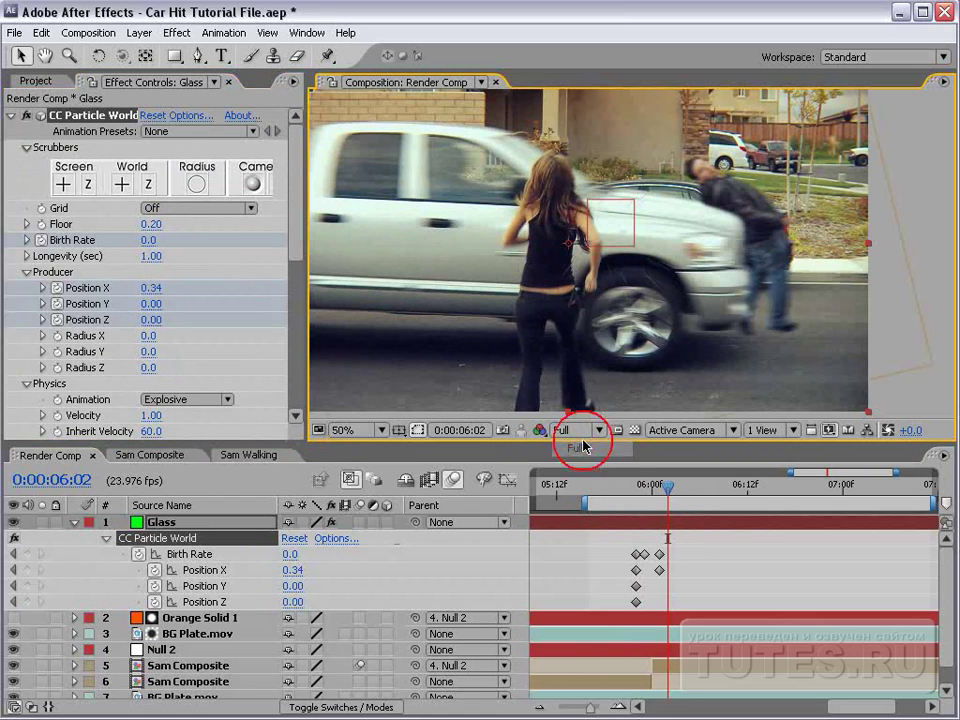
Scrub through the hit to review the glass burst as the truck passes.
{"action": "mouse_move", "coordinate": [678, 496]}
{"action": "left_mouse_down"}
{"action": "mouse_move", "coordinate": [775, 498]}
{"action": "mouse_move", "coordinate": [630, 538]}
{"action": "mouse_move", "coordinate": [644, 530]}
{"action": "left_mouse_up"}
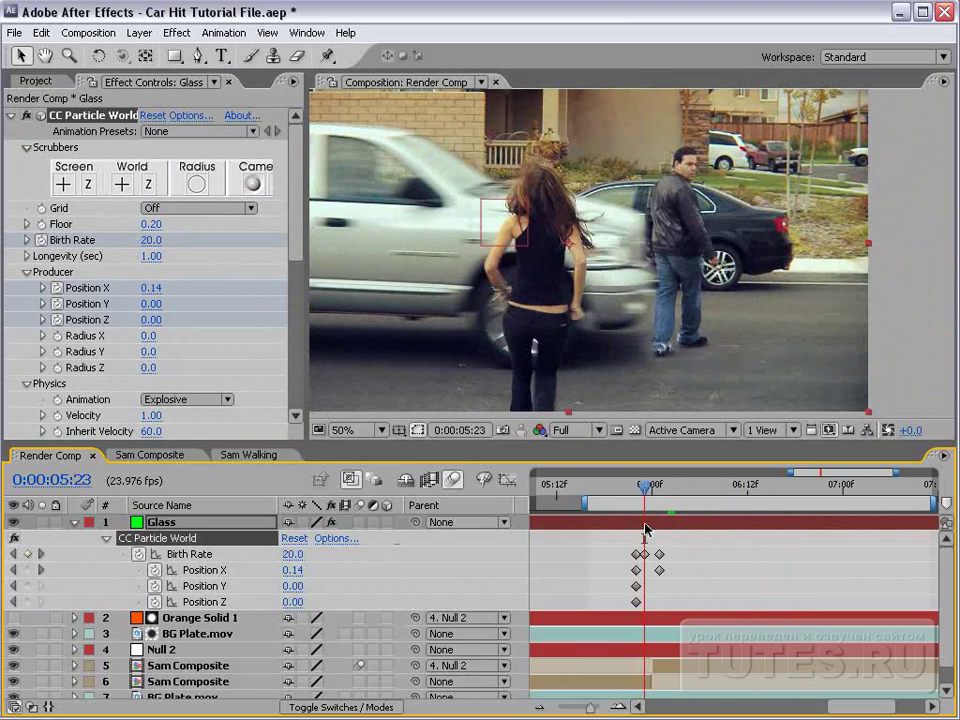
{"action": "left_click_drag", "start_coordinate": [652, 484], "coordinate": [746, 484]}
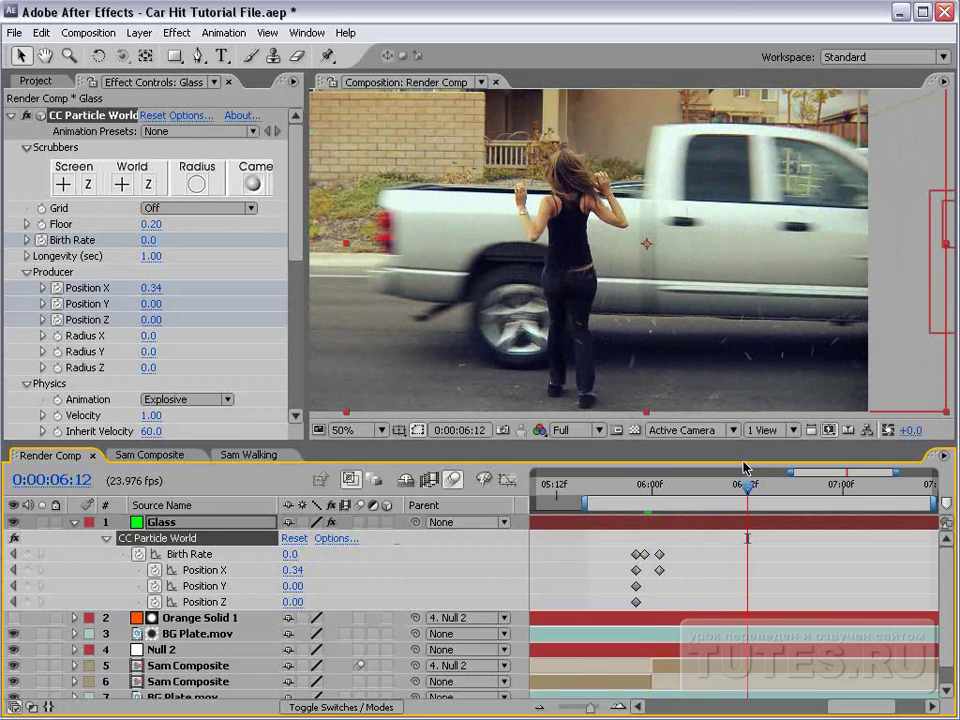
{"action": "scroll", "coordinate": [656, 260], "scroll_direction": "down", "scroll_amount": 2}
{"action": "key", "text": "shift+Page_Up"}
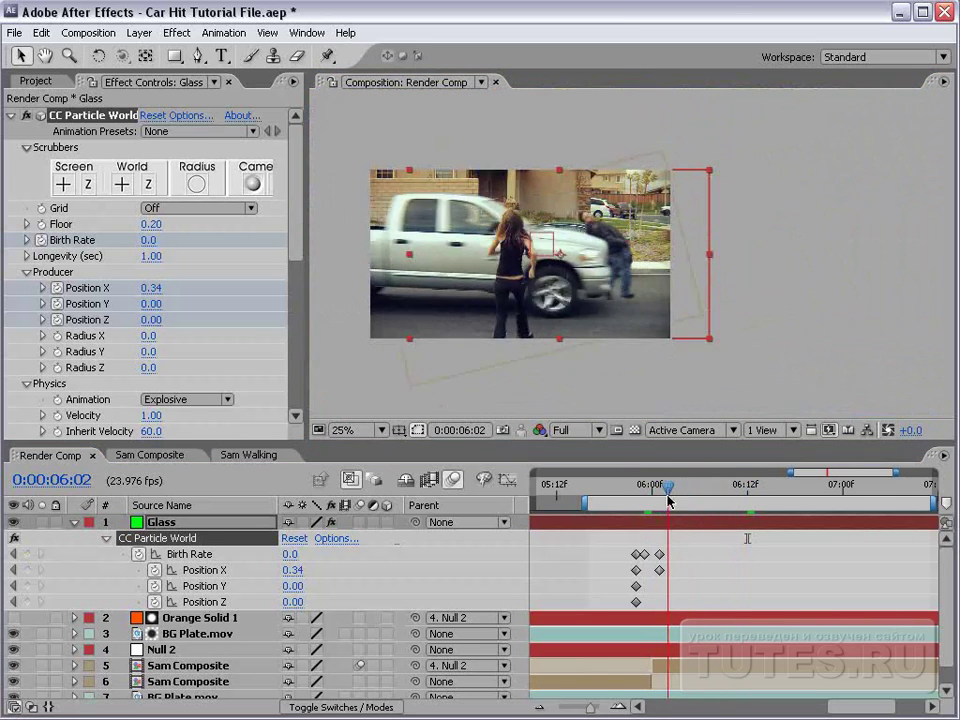
{"action": "scroll", "coordinate": [608, 314], "scroll_direction": "up", "scroll_amount": 2}
{"action": "key", "text": "v"}
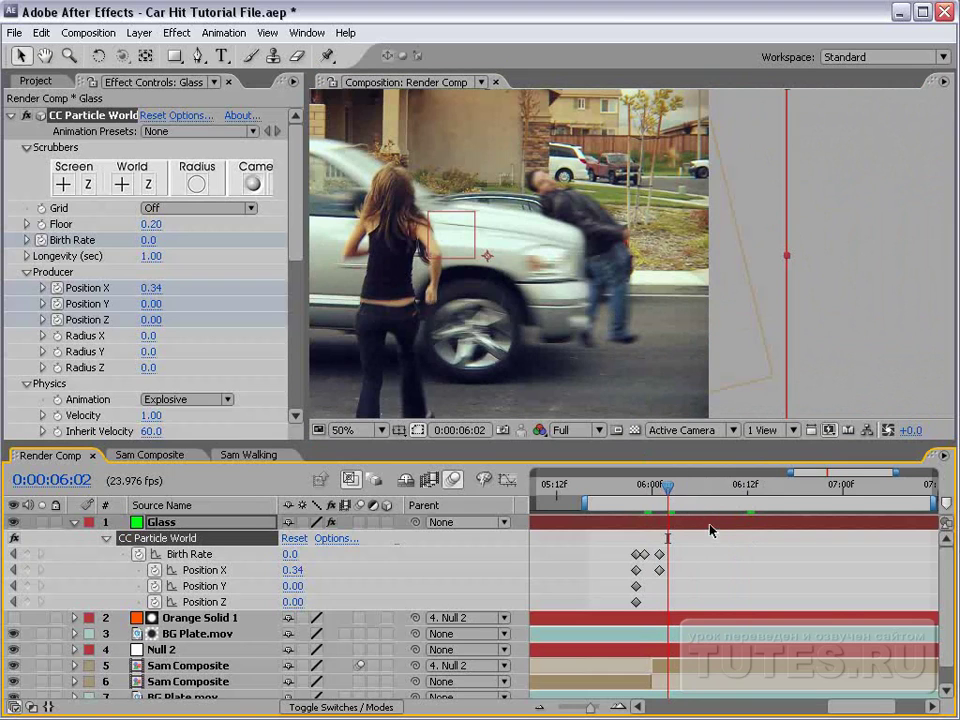
Set Birth Rate to 50 at 05:23 and scrub through the denser glass burst.
{"action": "left_click_drag", "start_coordinate": [634, 486], "coordinate": [645, 486]}
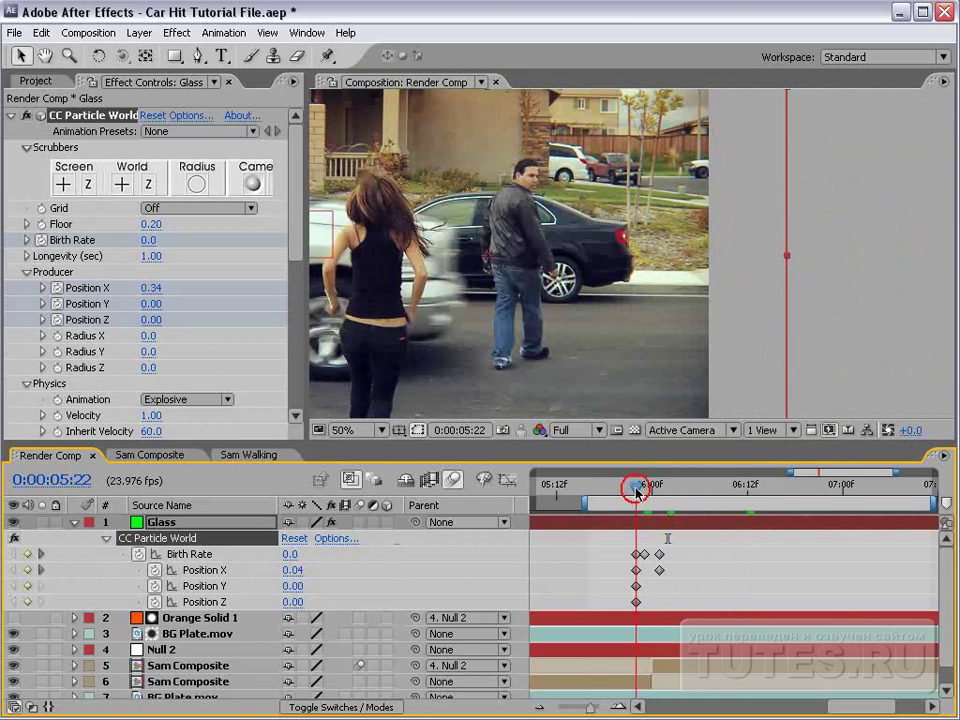
{"action": "left_click", "coordinate": [149, 240]}
{"action": "type", "text": "0"}
{"action": "key", "text": "Return"}
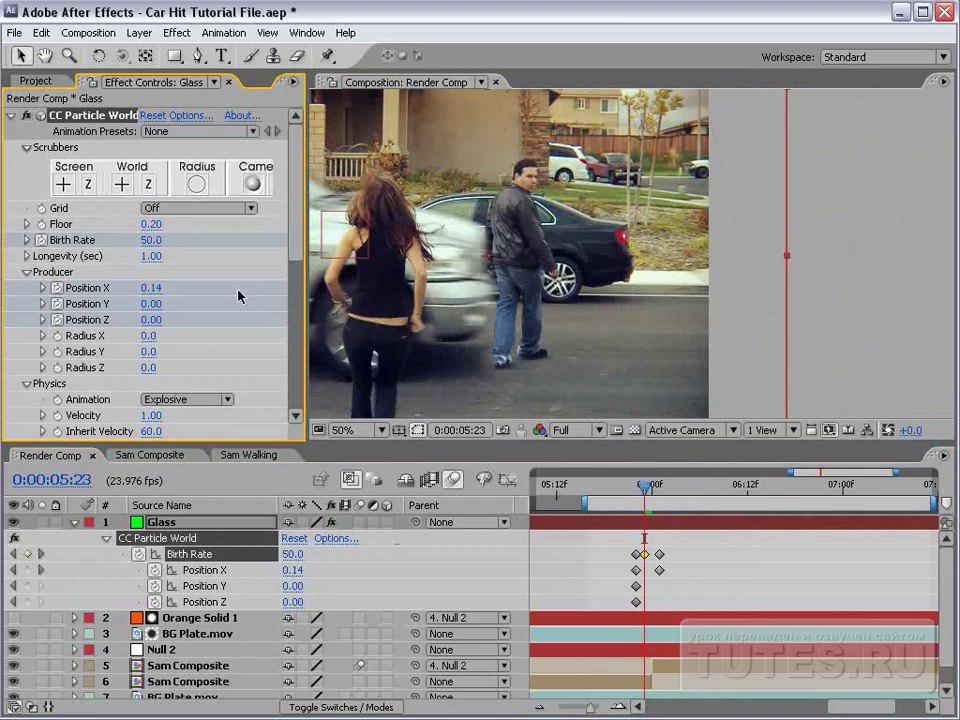
{"action": "left_click_drag", "start_coordinate": [668, 492], "coordinate": [773, 505]}
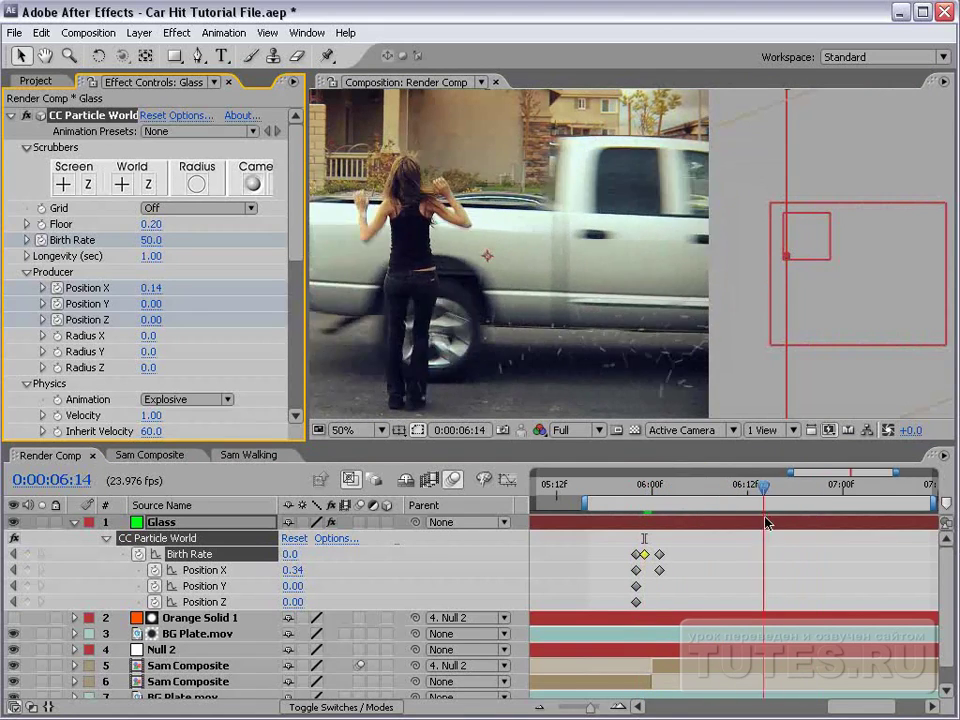
{"action": "mouse_move", "coordinate": [773, 505]}
{"action": "left_mouse_down"}
{"action": "mouse_move", "coordinate": [677, 496]}
{"action": "mouse_move", "coordinate": [733, 485]}
{"action": "left_mouse_up"}
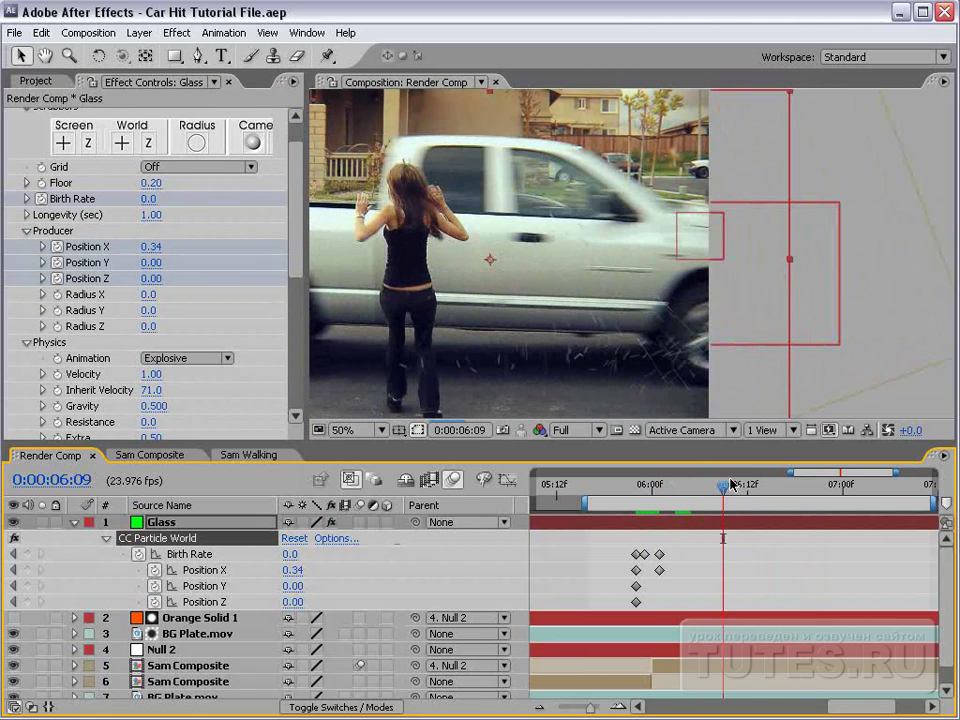
Enlarge the glass particles by setting Particle Birth Size to 0.049, then review the impact.
{"action": "scroll", "coordinate": [628, 388], "scroll_direction": "down", "scroll_amount": 1}
{"action": "scroll", "coordinate": [604, 388], "scroll_direction": "up", "scroll_amount": 1}
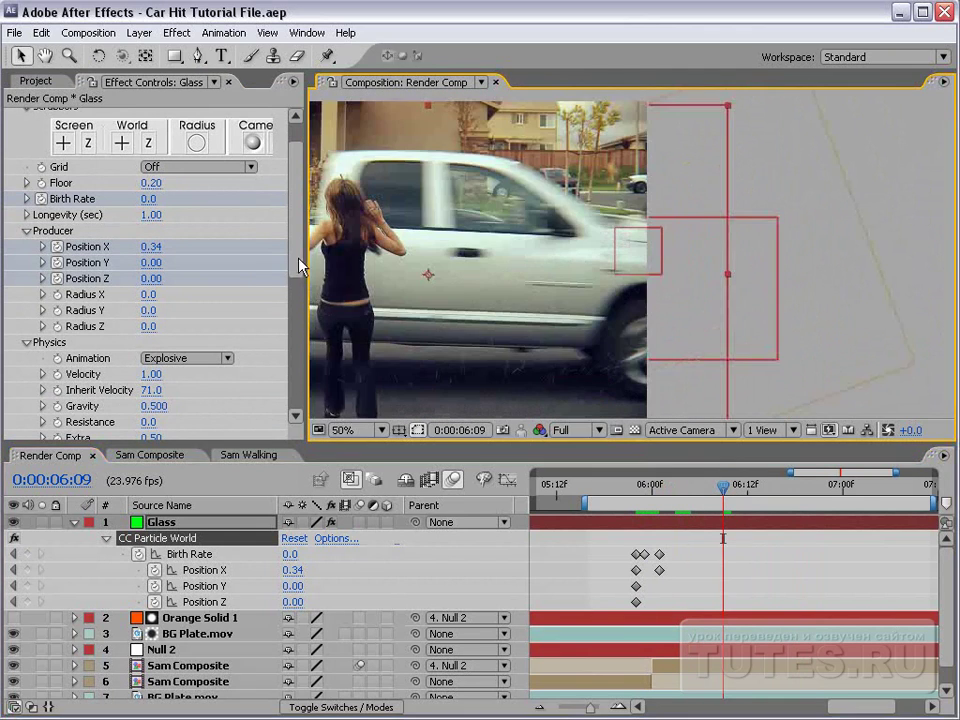
{"action": "scroll", "coordinate": [200, 265], "scroll_direction": "down", "scroll_amount": 6}
{"action": "scroll", "coordinate": [150, 280], "scroll_direction": "down", "scroll_amount": 1}
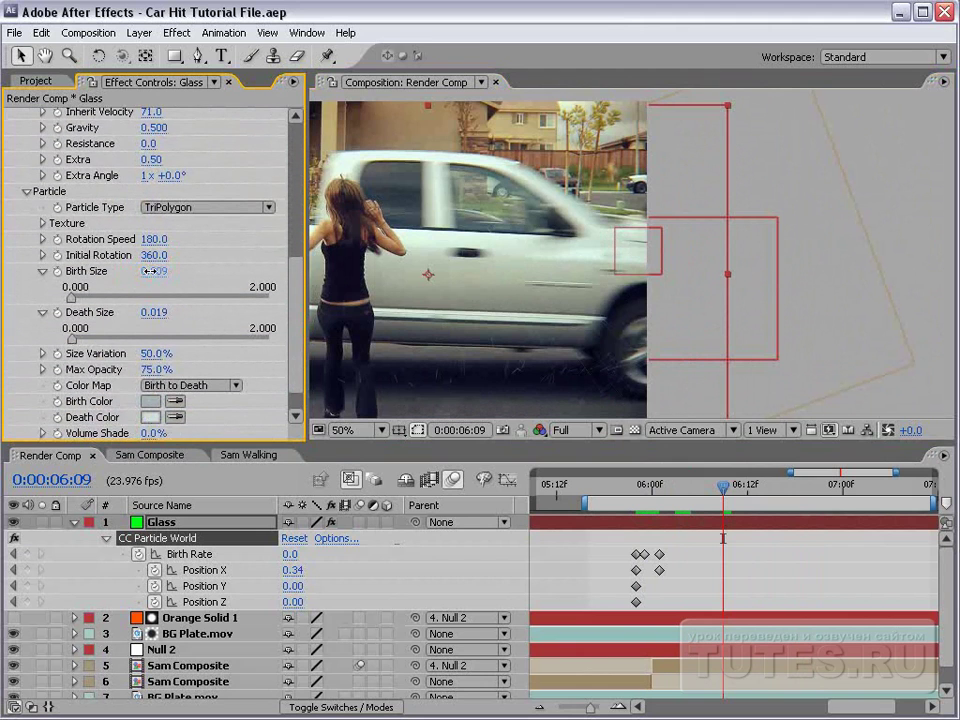
{"action": "left_click_drag", "start_coordinate": [153, 271], "coordinate": [175, 271]}
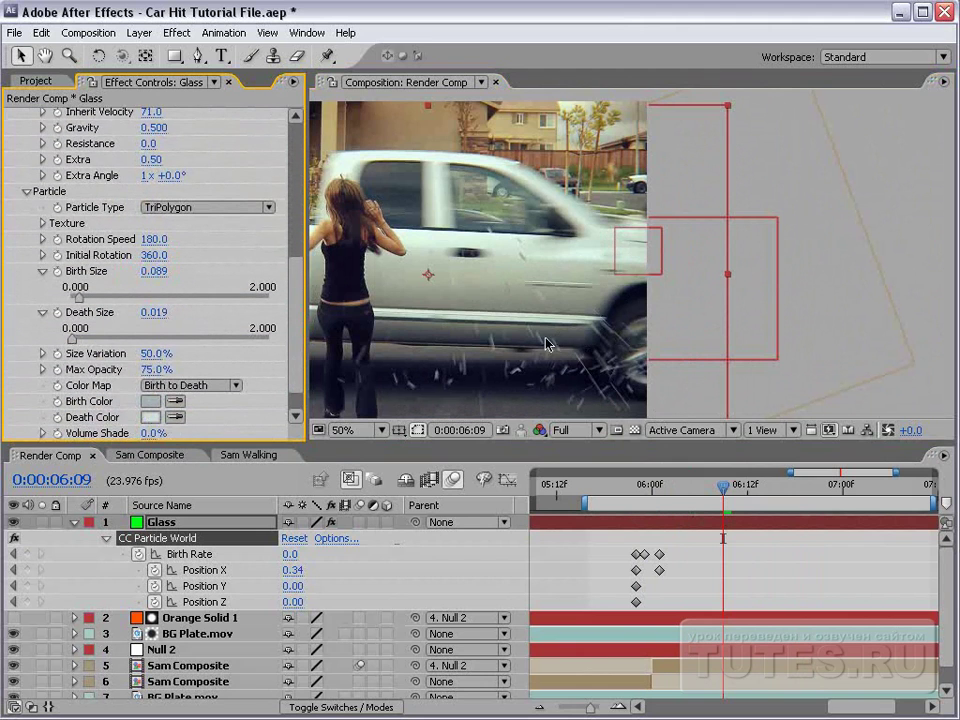
{"action": "left_click_drag", "start_coordinate": [548, 345], "coordinate": [675, 289]}
{"action": "left_click", "coordinate": [160, 272]}
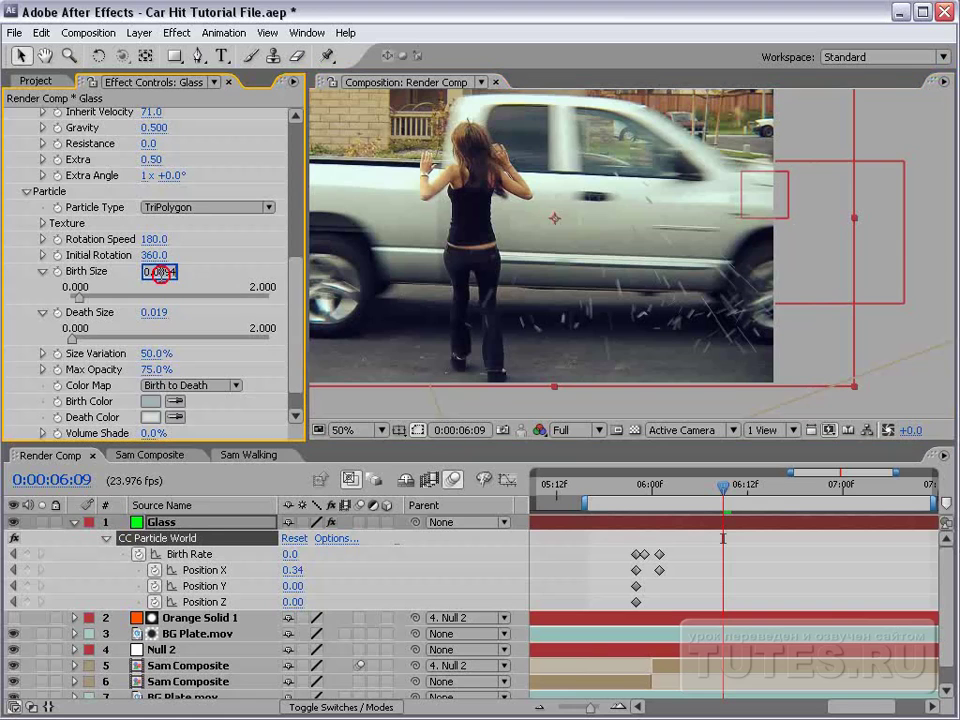
{"action": "type", "text": "0.049"}
{"action": "key", "text": "Return"}
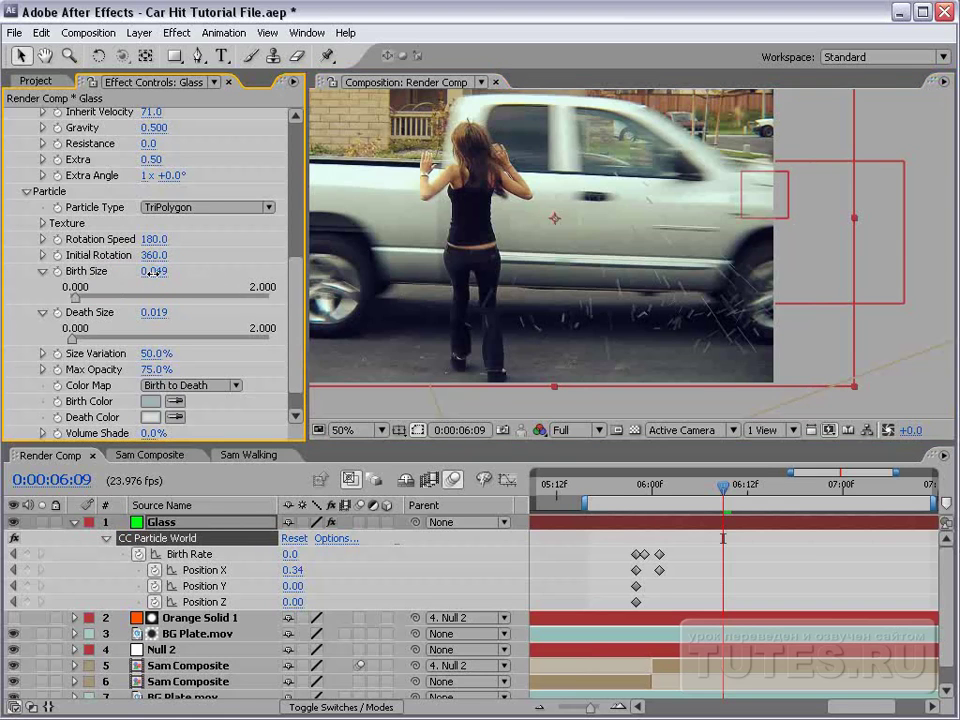
{"action": "left_click_drag", "start_coordinate": [728, 492], "coordinate": [748, 488]}
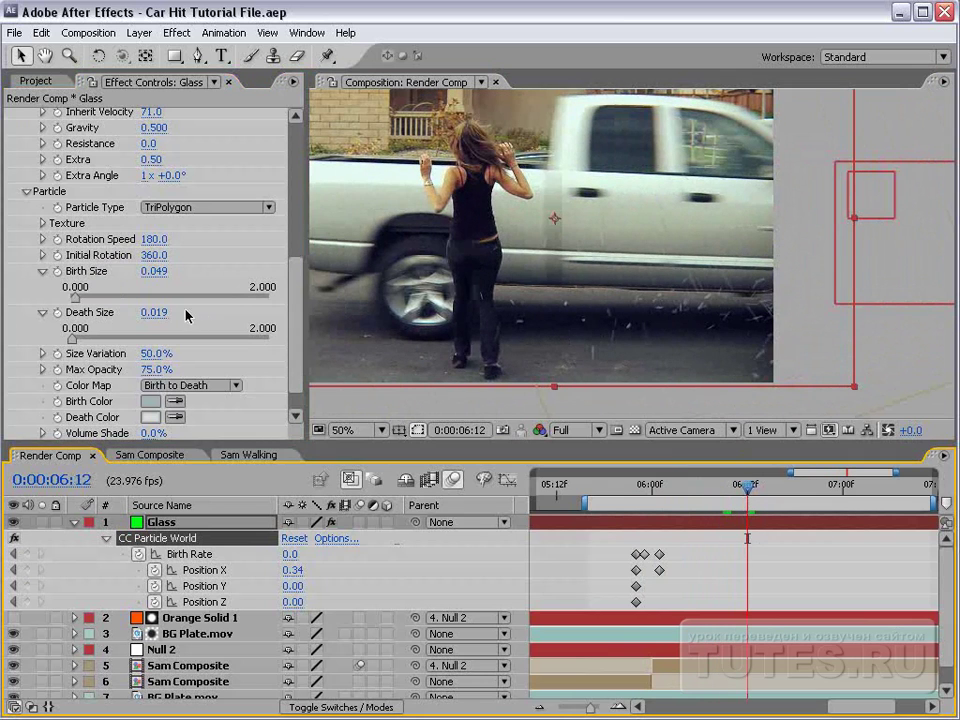
Raise the Physics Gravity to 0.740 and preview the faster-falling burst.
{"action": "scroll", "coordinate": [185, 215], "scroll_direction": "up", "scroll_amount": 3}
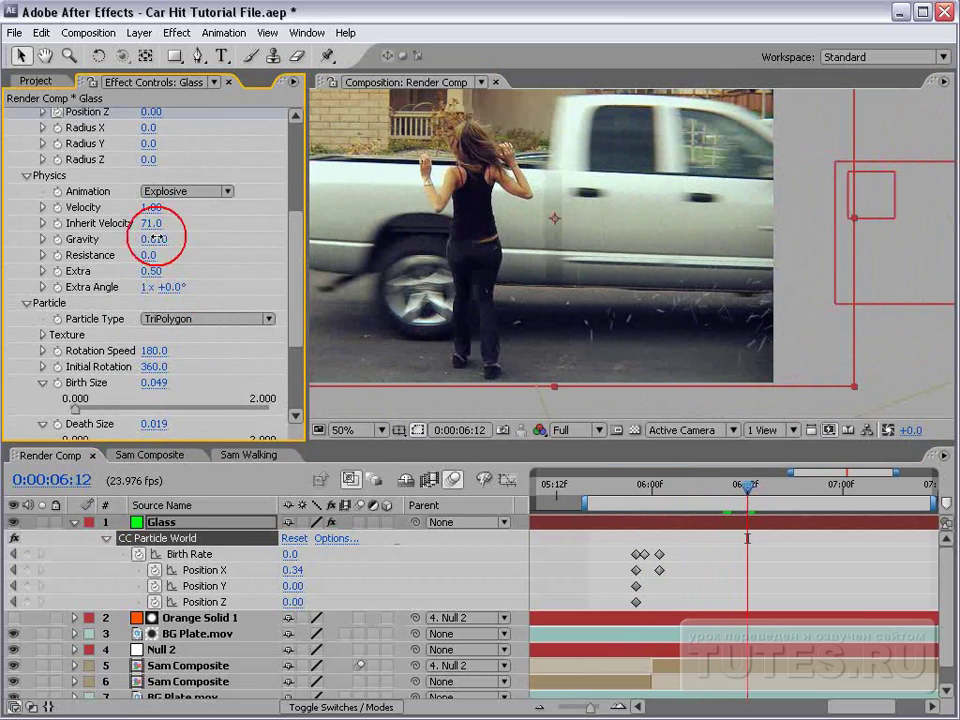
{"action": "left_click_drag", "start_coordinate": [157, 238], "coordinate": [170, 237]}
{"action": "left_click_drag", "start_coordinate": [628, 487], "coordinate": [711, 487]}
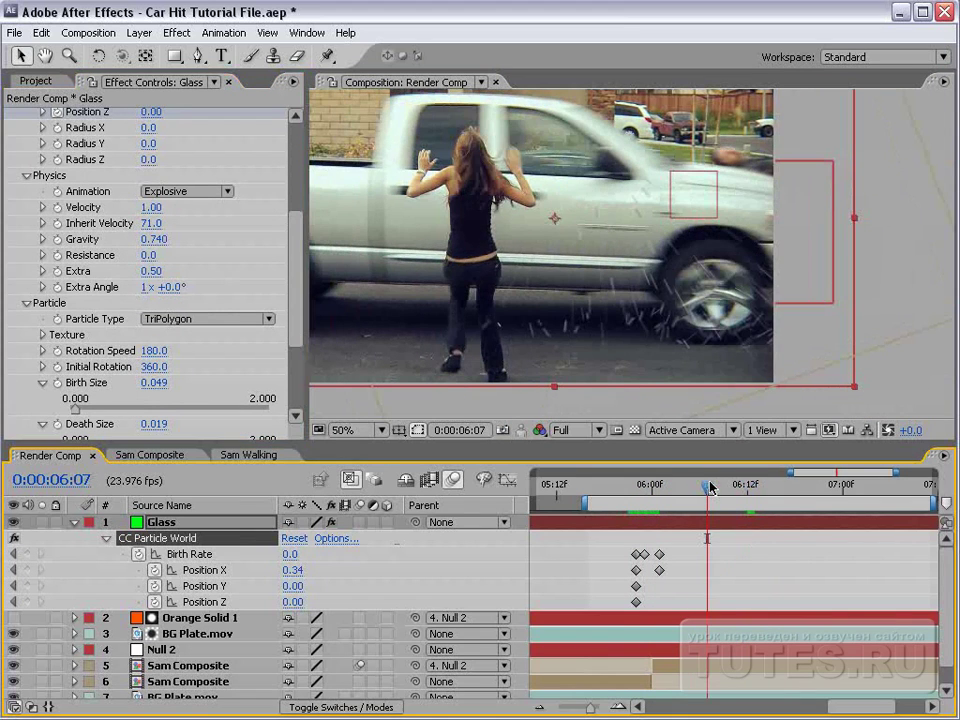
Change the Birth Rate keyframe at 05:23 from 50 to 40.
{"action": "left_click", "coordinate": [643, 488]}
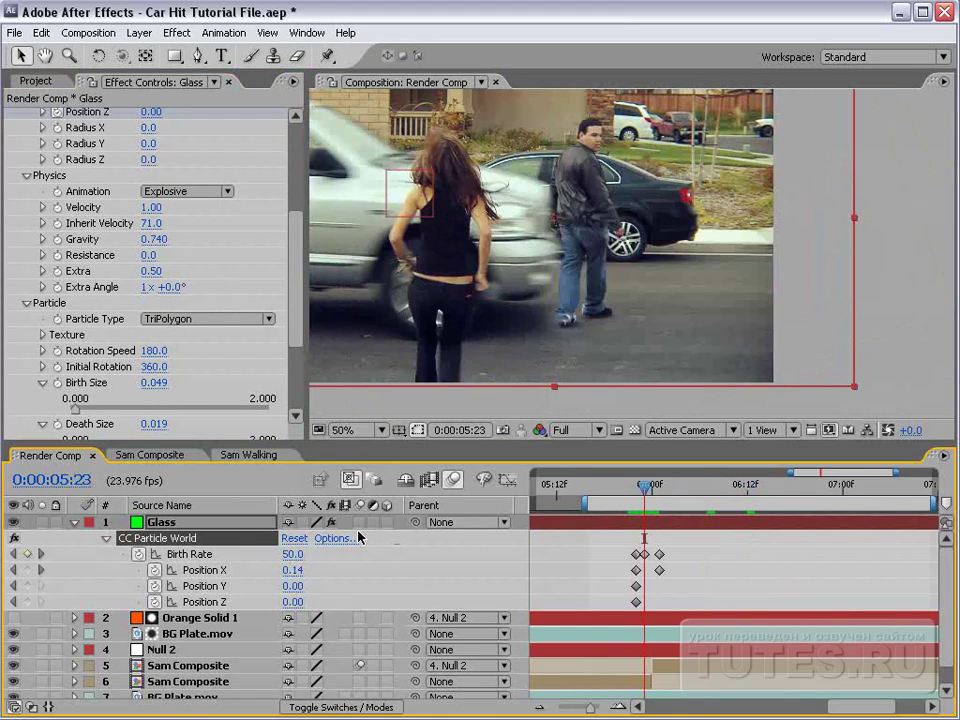
{"action": "left_click", "coordinate": [291, 554]}
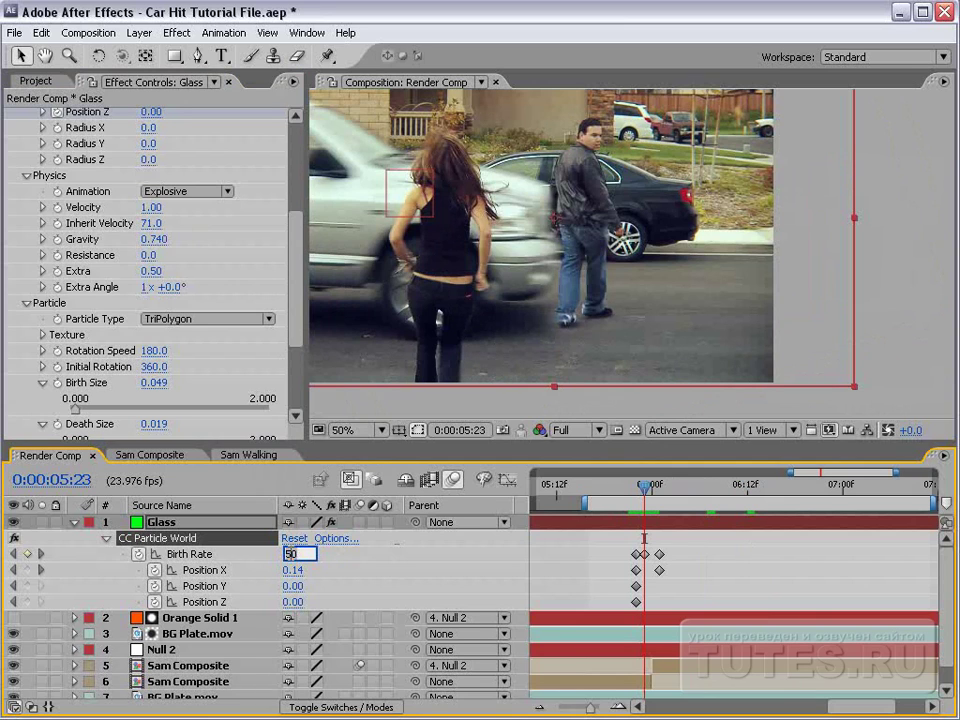
{"action": "type", "text": "40"}
{"action": "key", "text": "Return"}
Check the burst at 06:08, then collapse the Glass layer and CC Particle World settings.
{"action": "key", "text": "minus"}
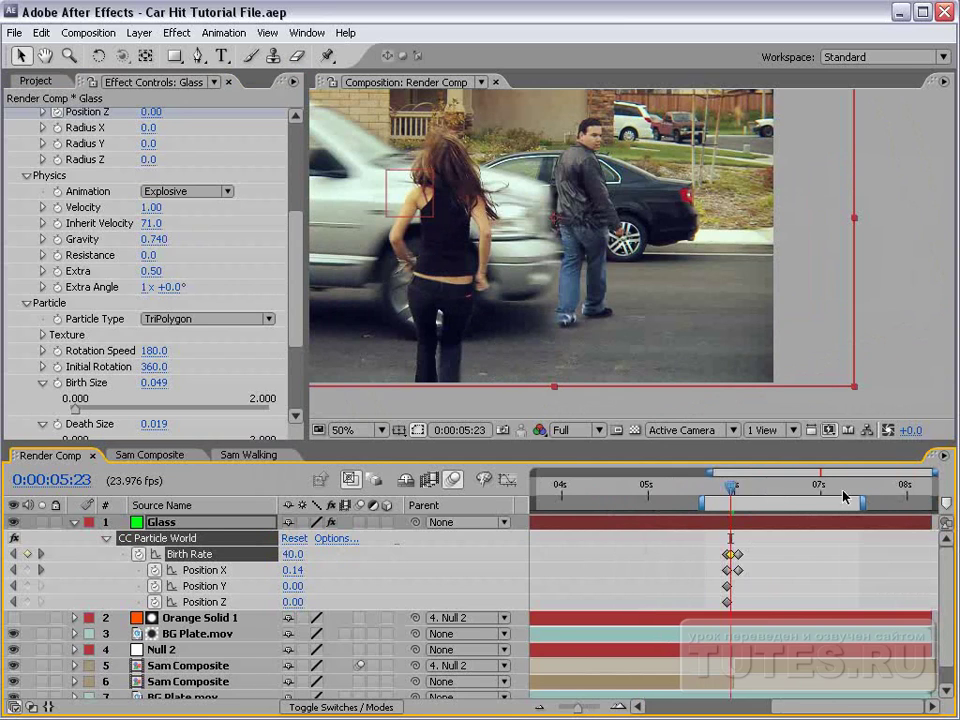
{"action": "left_click_drag", "start_coordinate": [797, 490], "coordinate": [829, 490]}
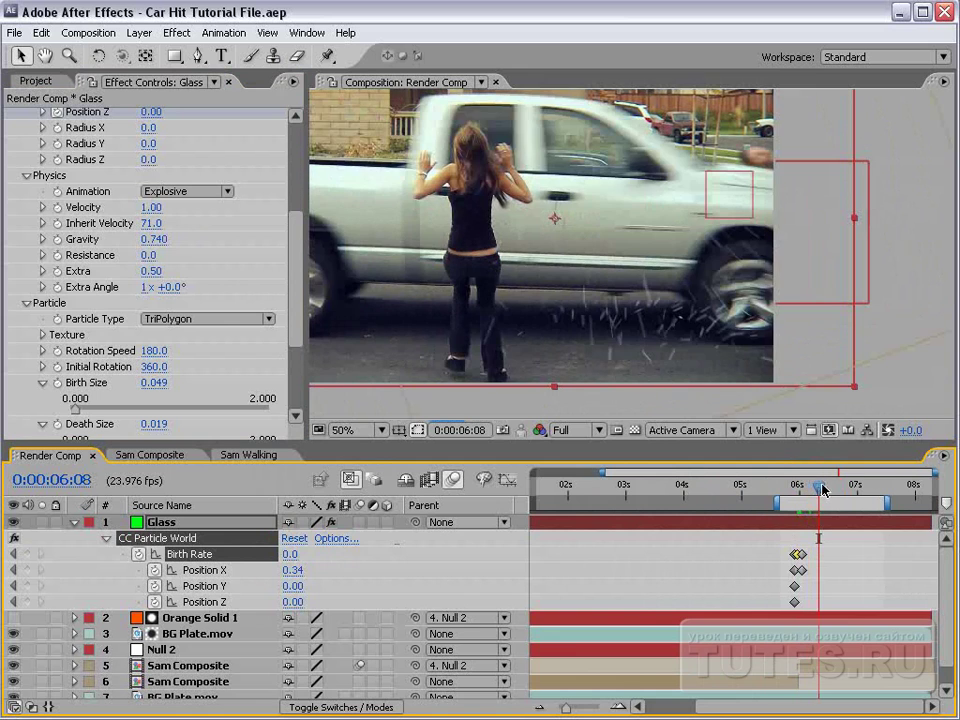
{"action": "left_click", "coordinate": [227, 598]}
{"action": "left_click", "coordinate": [74, 522]}
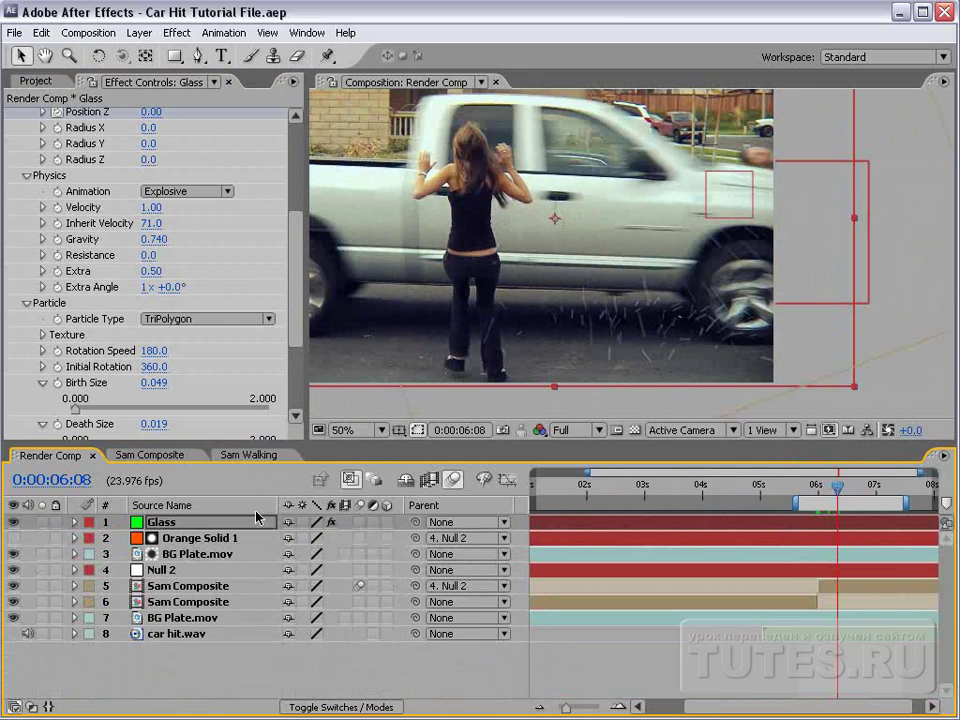
{"action": "left_click_drag", "start_coordinate": [831, 490], "coordinate": [818, 490]}
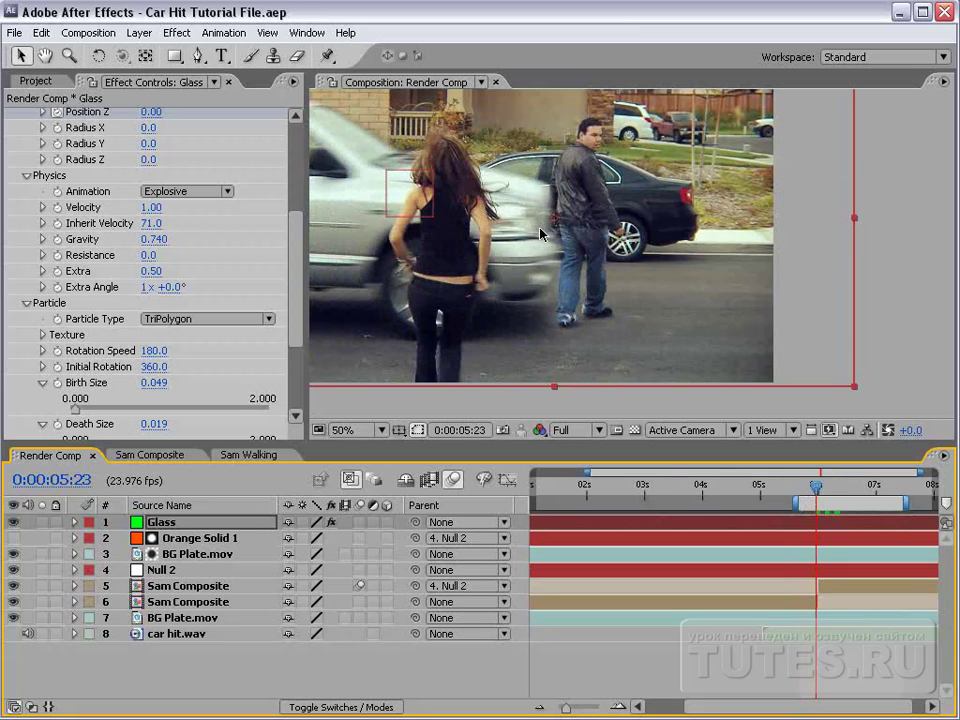
{"action": "left_click_drag", "start_coordinate": [300, 274], "coordinate": [296, 145]}
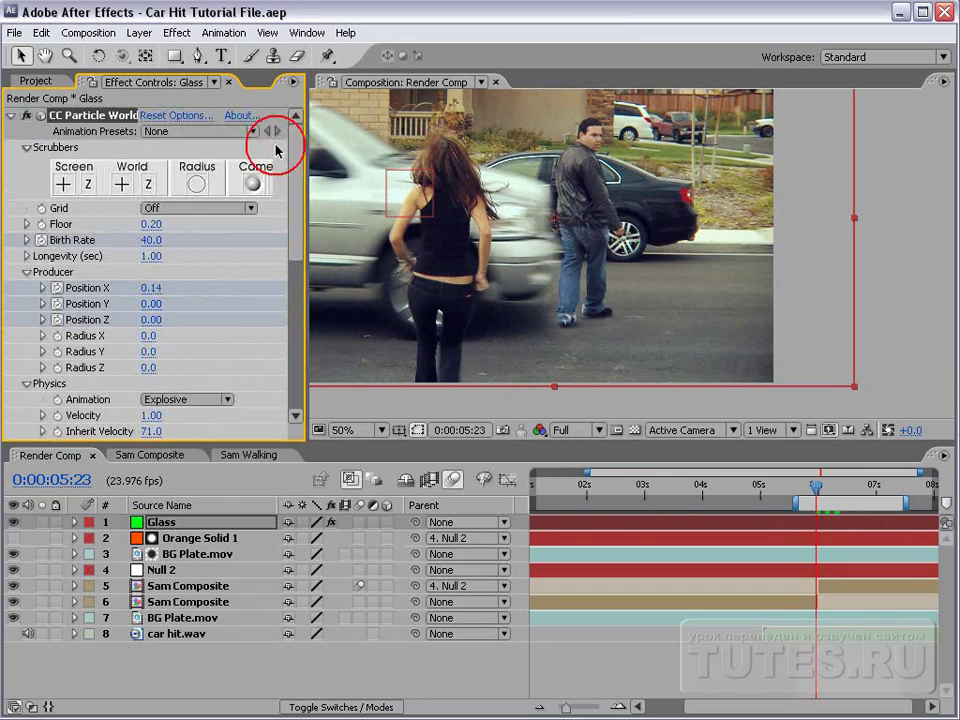
{"action": "left_click", "coordinate": [9, 118]}
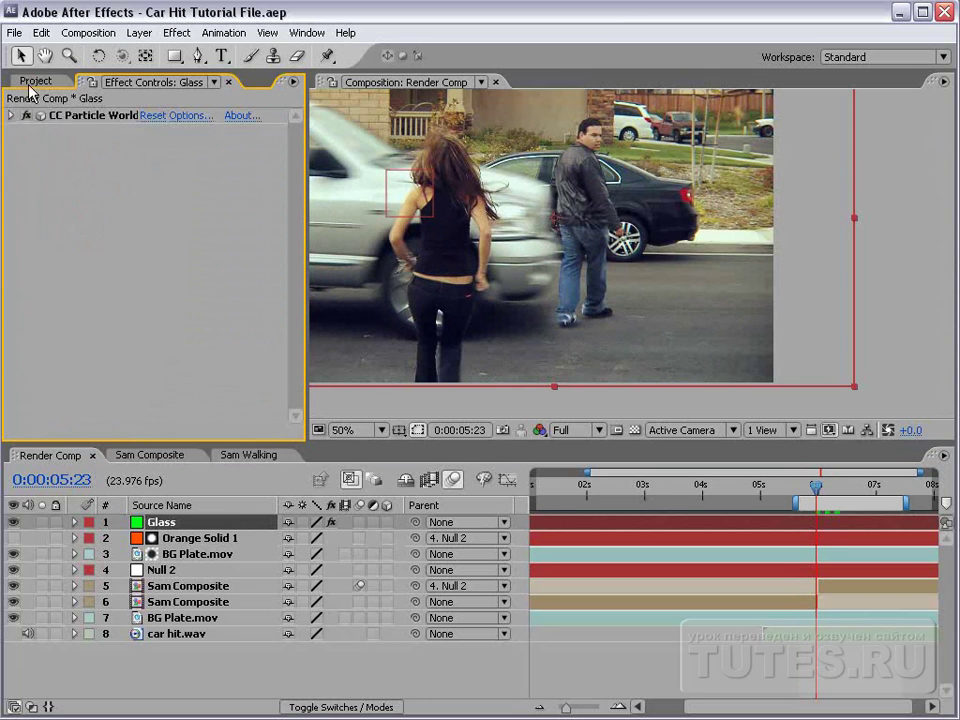
Open the Hood PNG.png footage in a viewer docked beside the composition view.
{"action": "left_click", "coordinate": [30, 82]}
{"action": "double_click", "coordinate": [40, 293]}
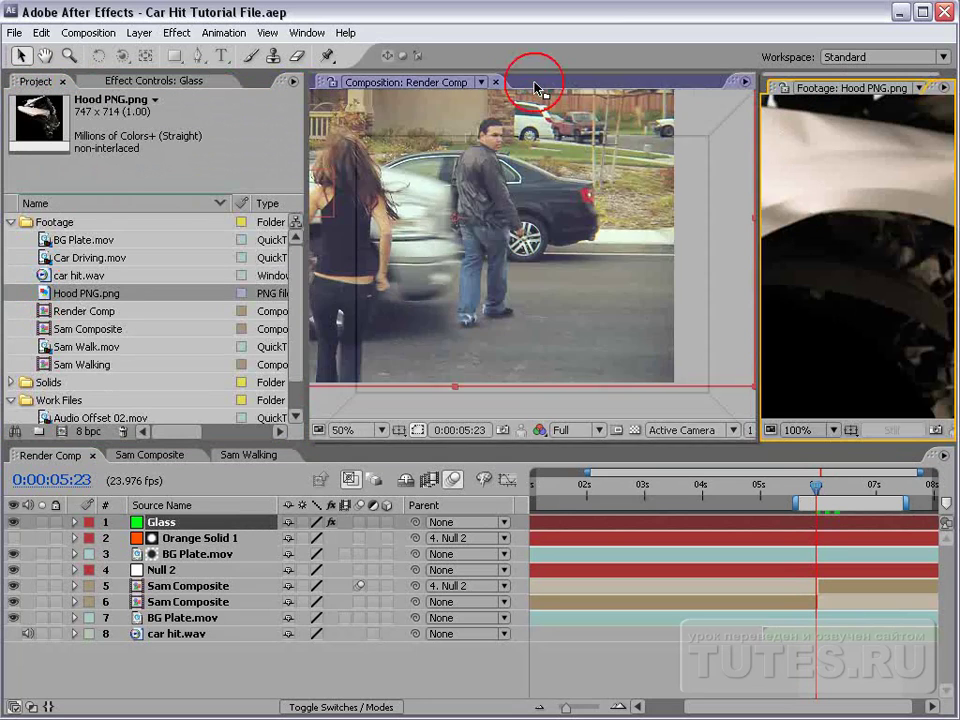
{"action": "left_click_drag", "start_coordinate": [777, 94], "coordinate": [536, 86]}
{"action": "scroll", "coordinate": [578, 193], "scroll_direction": "down", "scroll_amount": 2}
{"action": "scroll", "coordinate": [606, 279], "scroll_direction": "down", "scroll_amount": 1}
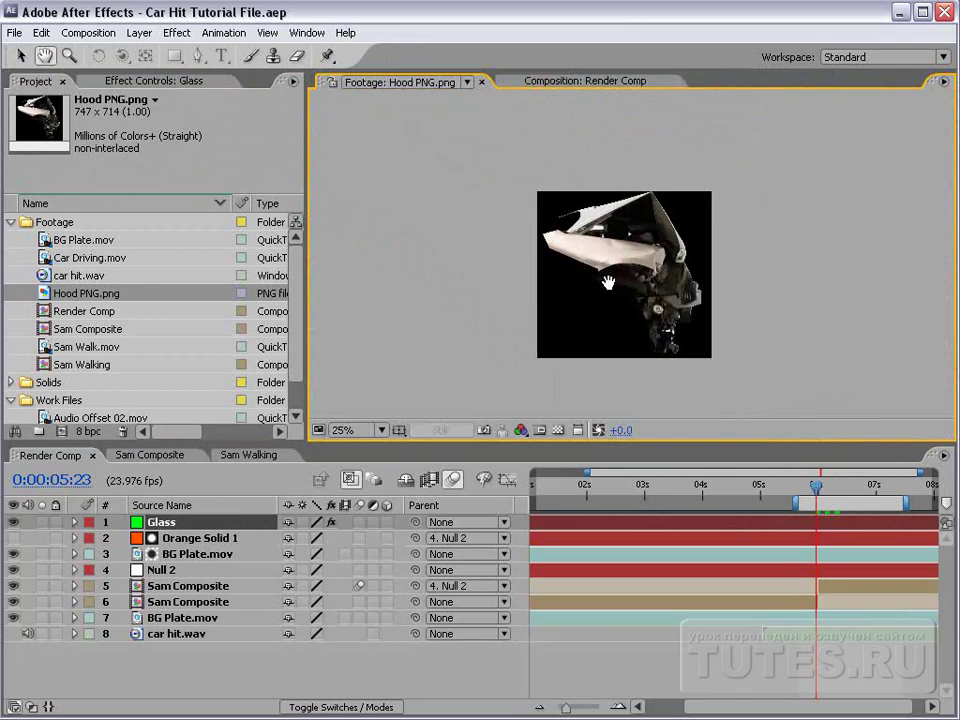
{"action": "scroll", "coordinate": [624, 289], "scroll_direction": "up", "scroll_amount": 1}
{"action": "key", "text": "v"}
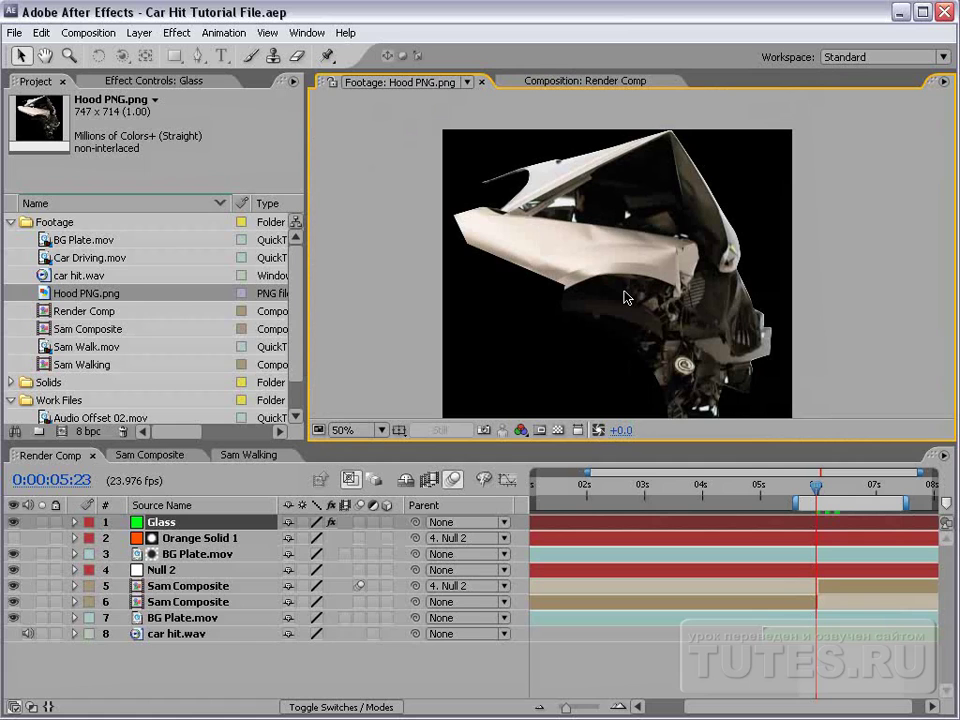
{"action": "left_click_drag", "start_coordinate": [490, 236], "coordinate": [452, 215]}
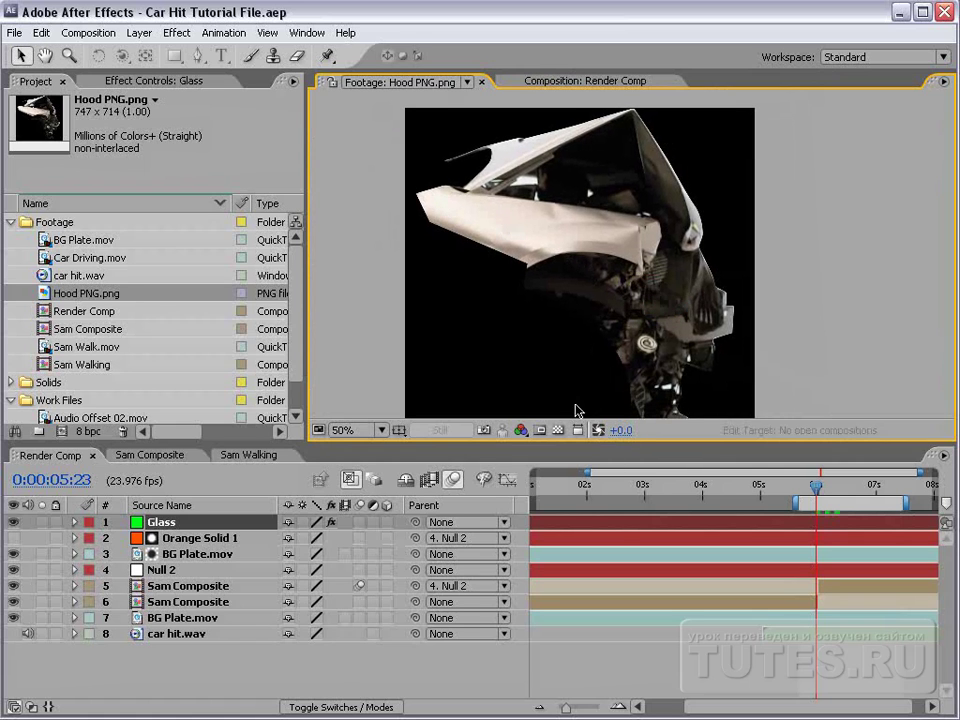
Check the hood's transparent background, then build a Hood PNG composition from the footage.
{"action": "left_click", "coordinate": [559, 434]}
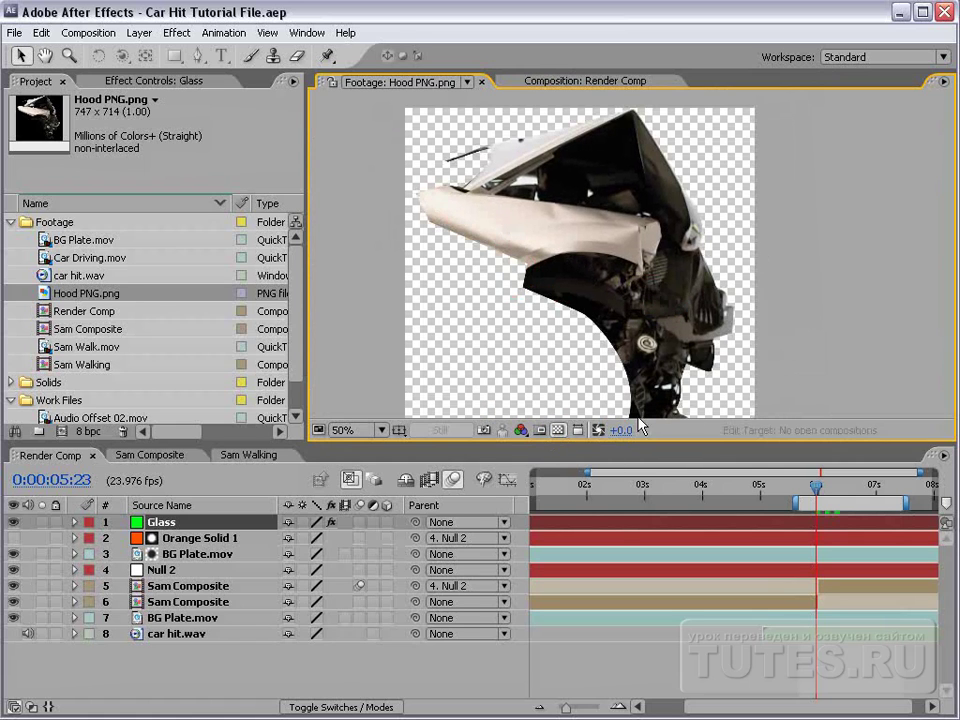
{"action": "left_click", "coordinate": [558, 430]}
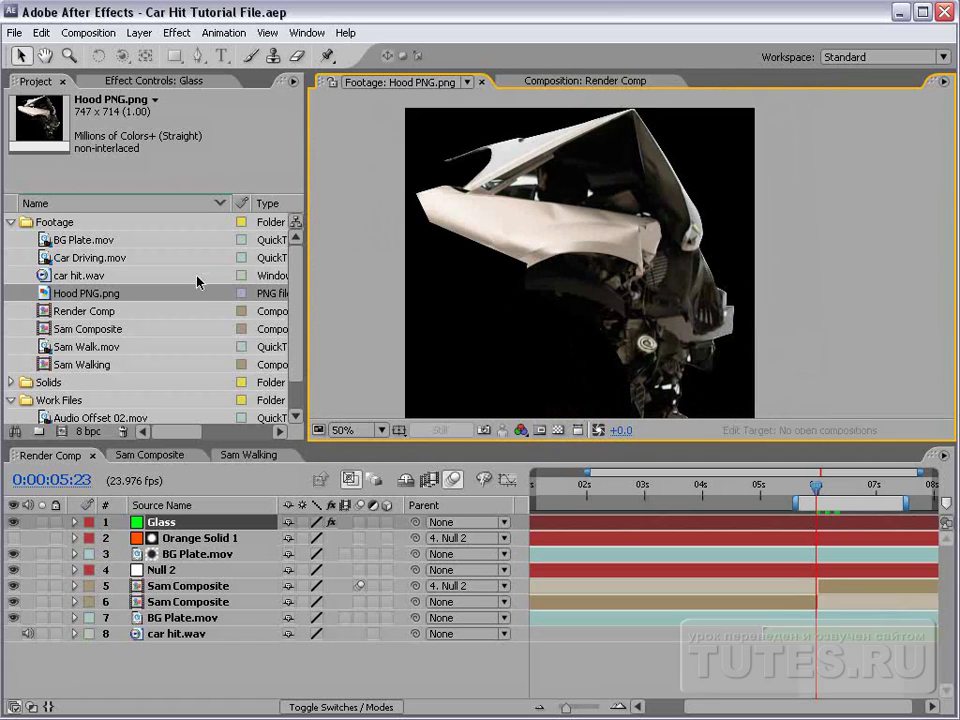
{"action": "left_click_drag", "start_coordinate": [100, 295], "coordinate": [38, 431]}
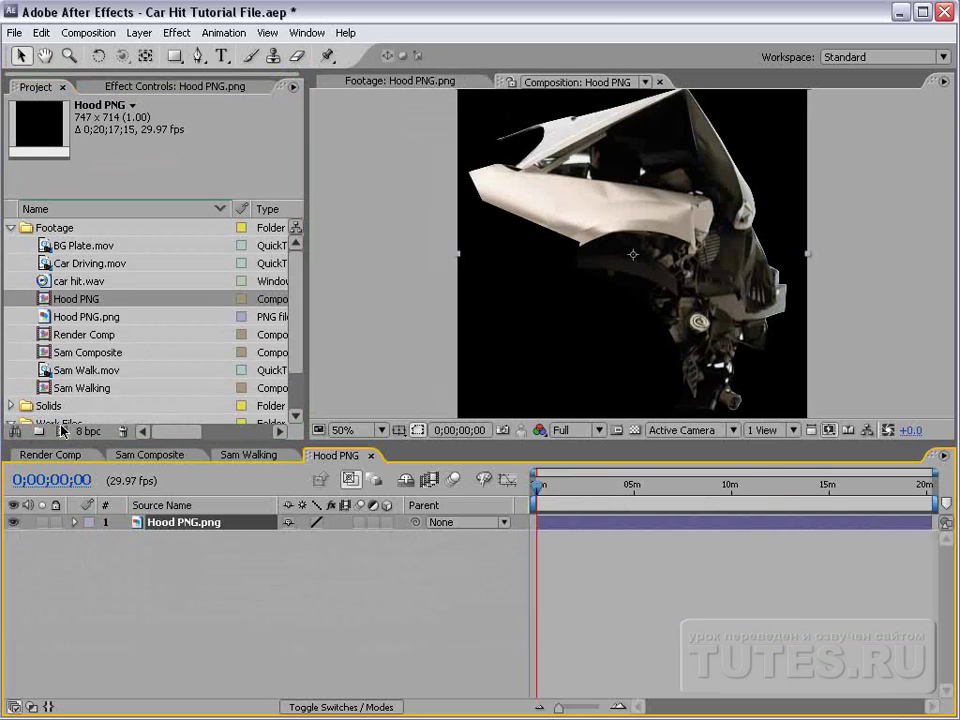
{"action": "left_click_drag", "start_coordinate": [615, 262], "coordinate": [591, 264]}
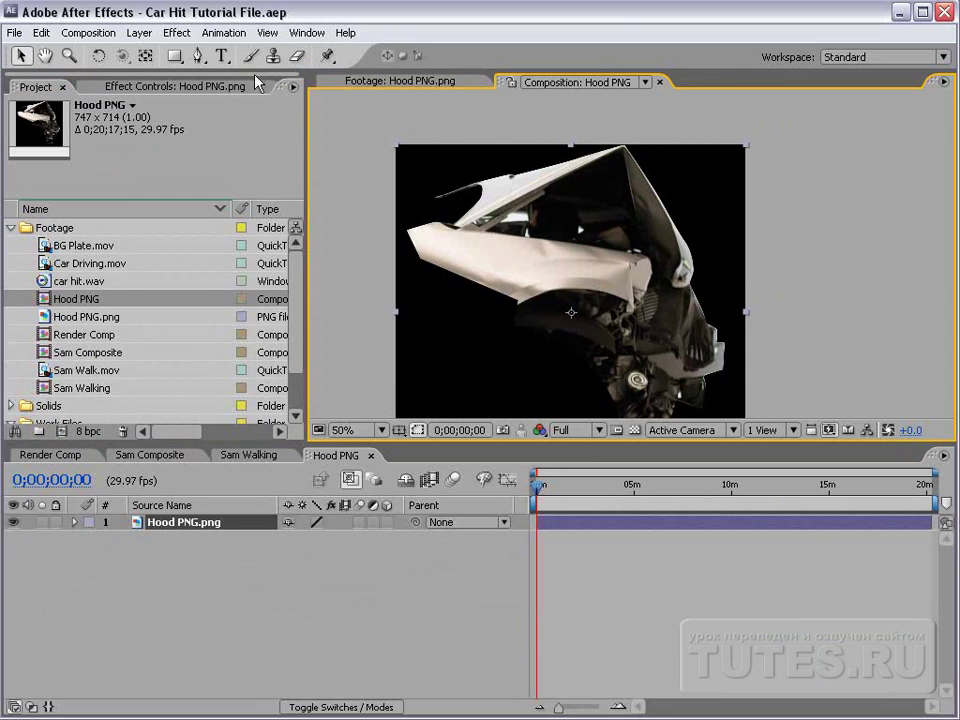
Draw a closed Pen mask around the Hood PNG layer's upper-left hood flap.
{"action": "left_click", "coordinate": [199, 57]}
{"action": "left_click_drag", "start_coordinate": [524, 212], "coordinate": [567, 255]}
{"action": "left_click", "coordinate": [464, 227]}
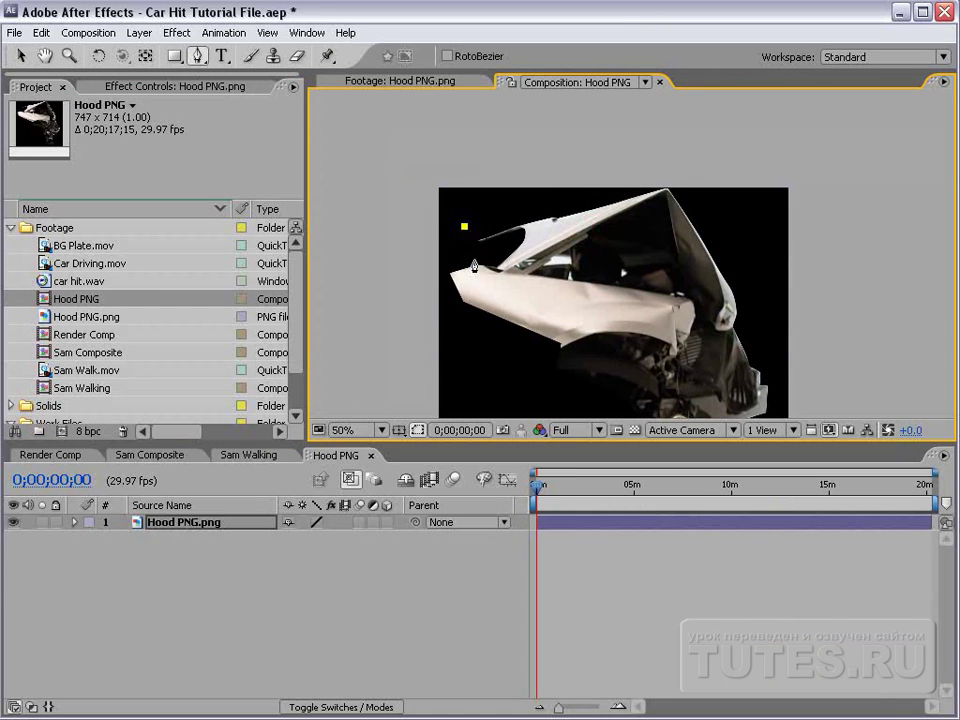
{"action": "left_click", "coordinate": [477, 262]}
{"action": "left_click", "coordinate": [529, 277]}
{"action": "left_click", "coordinate": [666, 189]}
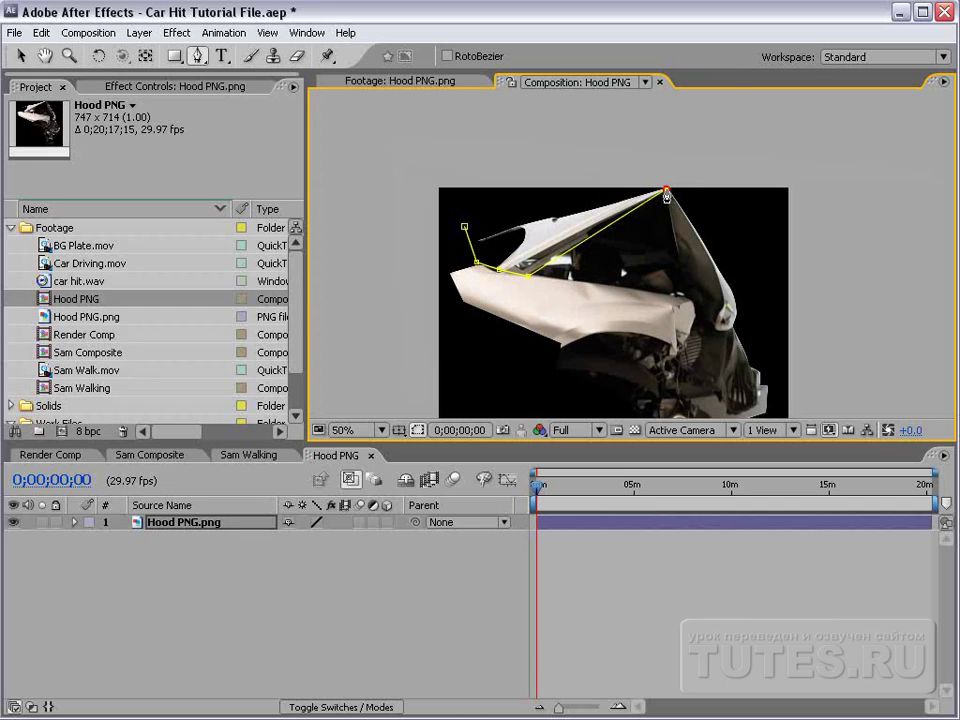
{"action": "left_click", "coordinate": [465, 228]}
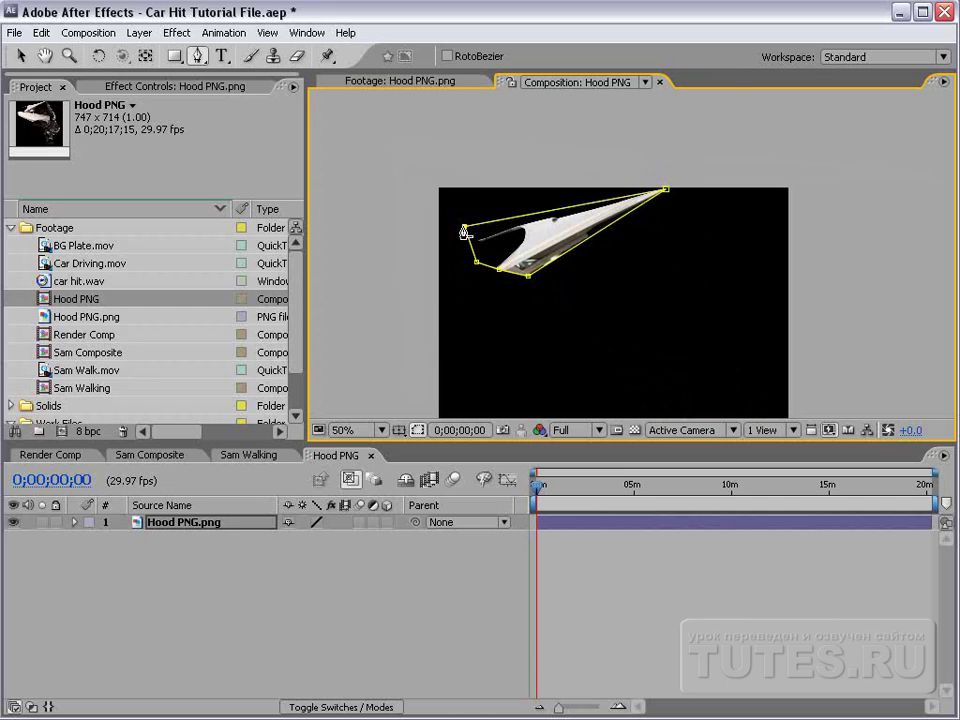
Reposition the masked layer's anchor point with Pan Behind, then duplicate the layer.
{"action": "left_click", "coordinate": [145, 56]}
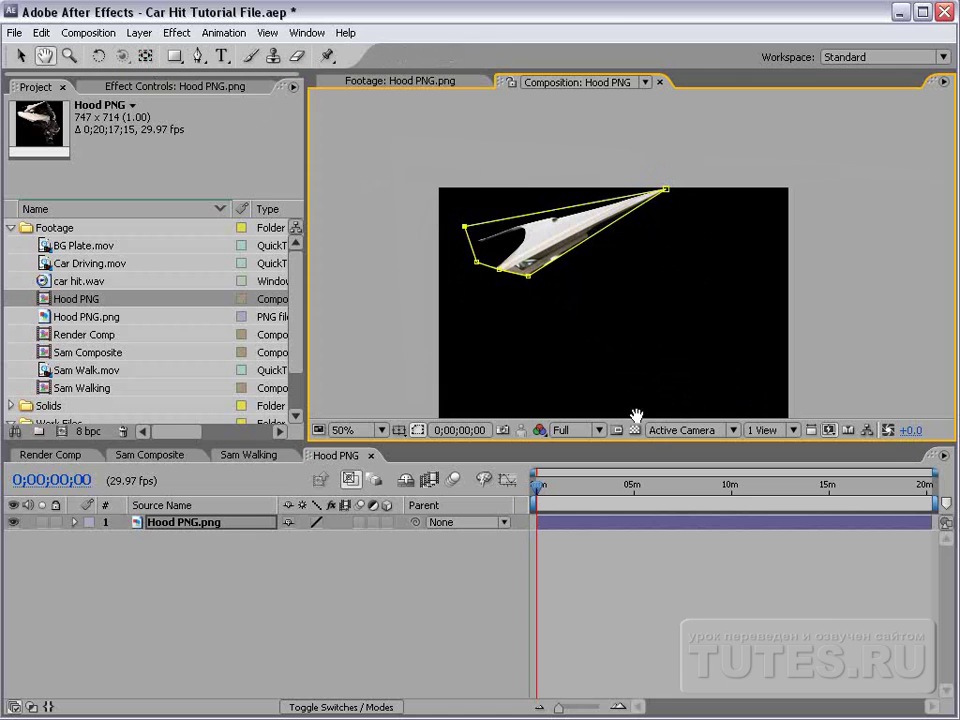
{"action": "scroll", "coordinate": [634, 414], "scroll_direction": "down", "scroll_amount": 2}
{"action": "left_click", "coordinate": [603, 514]}
{"action": "left_click", "coordinate": [580, 527]}
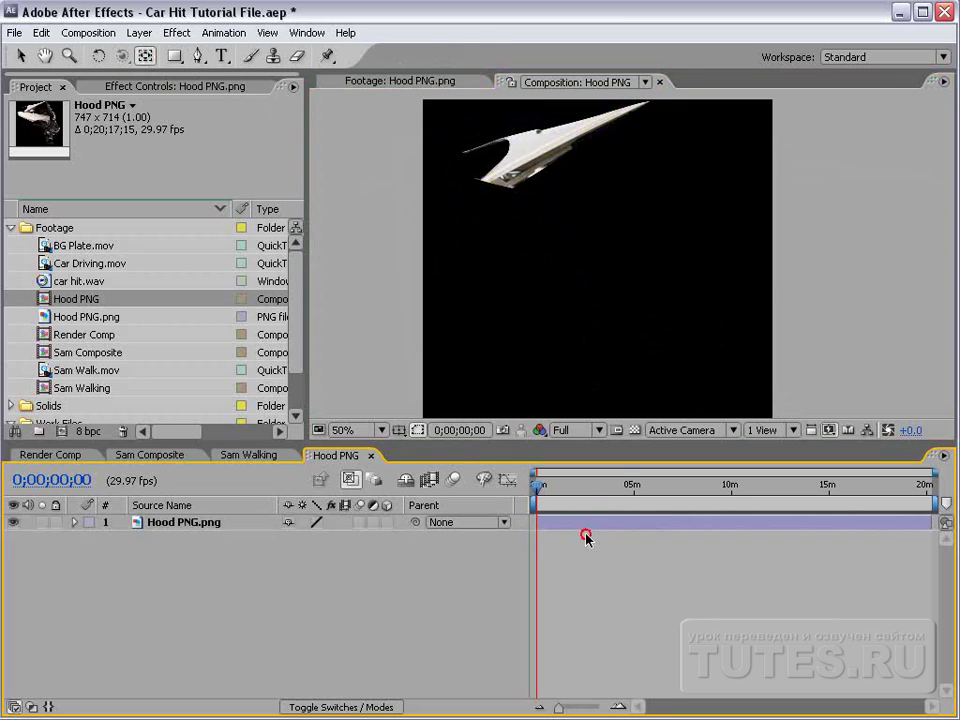
{"action": "left_click", "coordinate": [600, 268]}
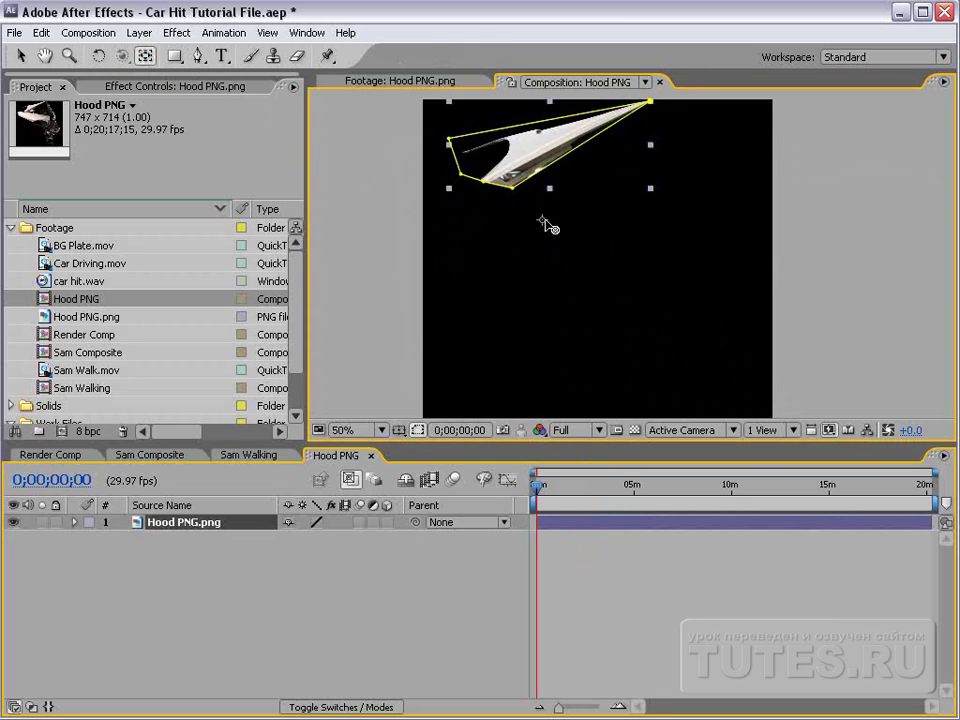
{"action": "left_click_drag", "start_coordinate": [490, 186], "coordinate": [540, 190]}
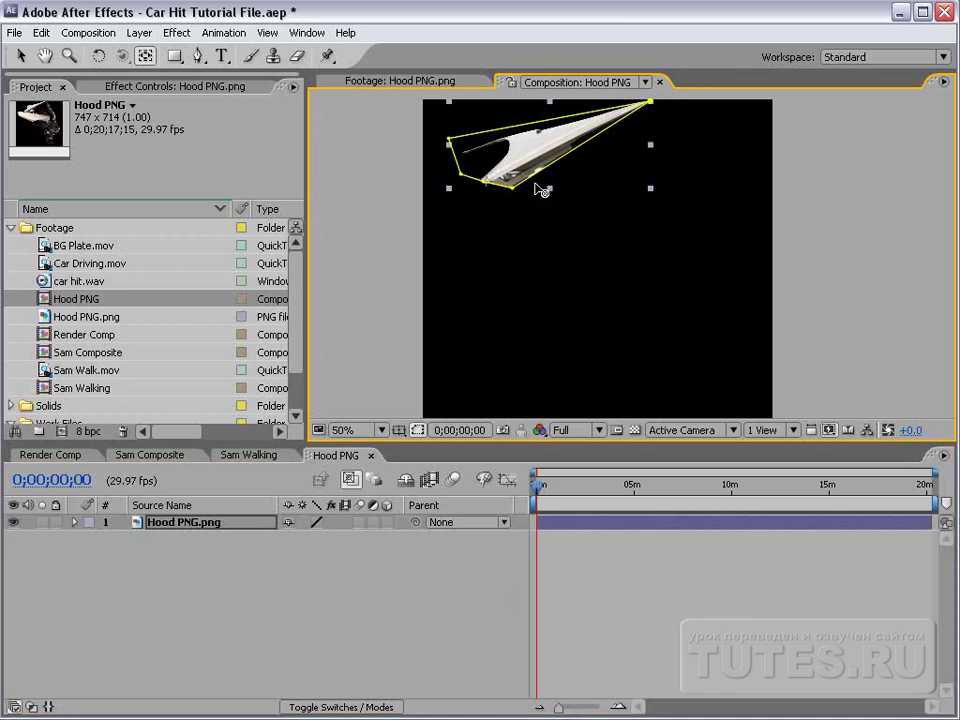
{"action": "left_click", "coordinate": [171, 522]}
{"action": "key", "text": "ctrl+d"}
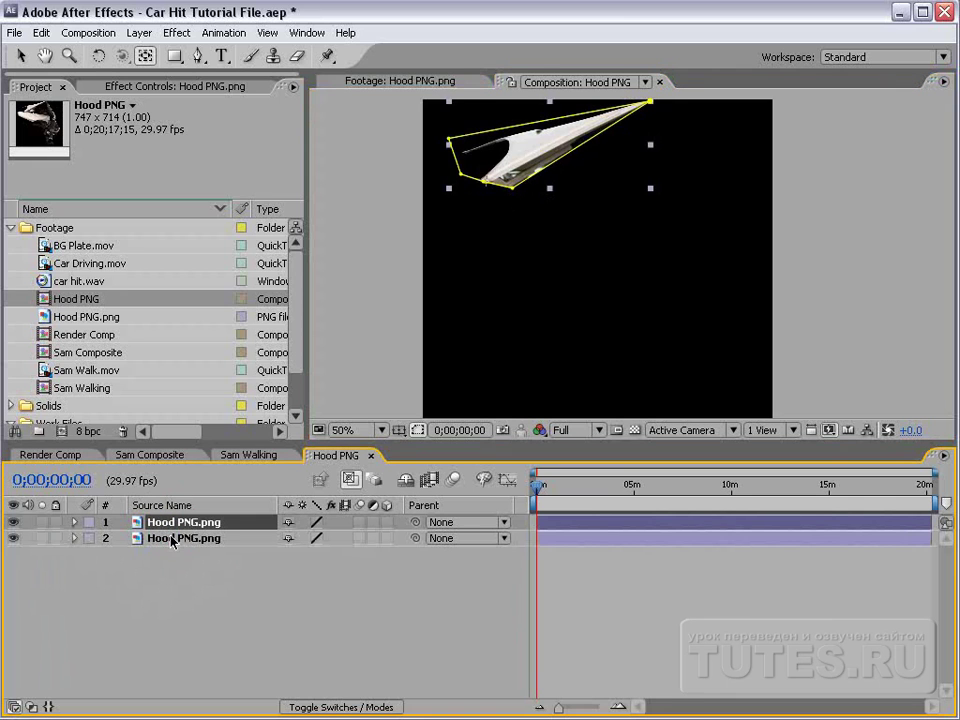
Clear the duplicate's mask and hide the second hood layer.
{"action": "key", "text": "v"}
{"action": "left_click", "coordinate": [507, 200]}
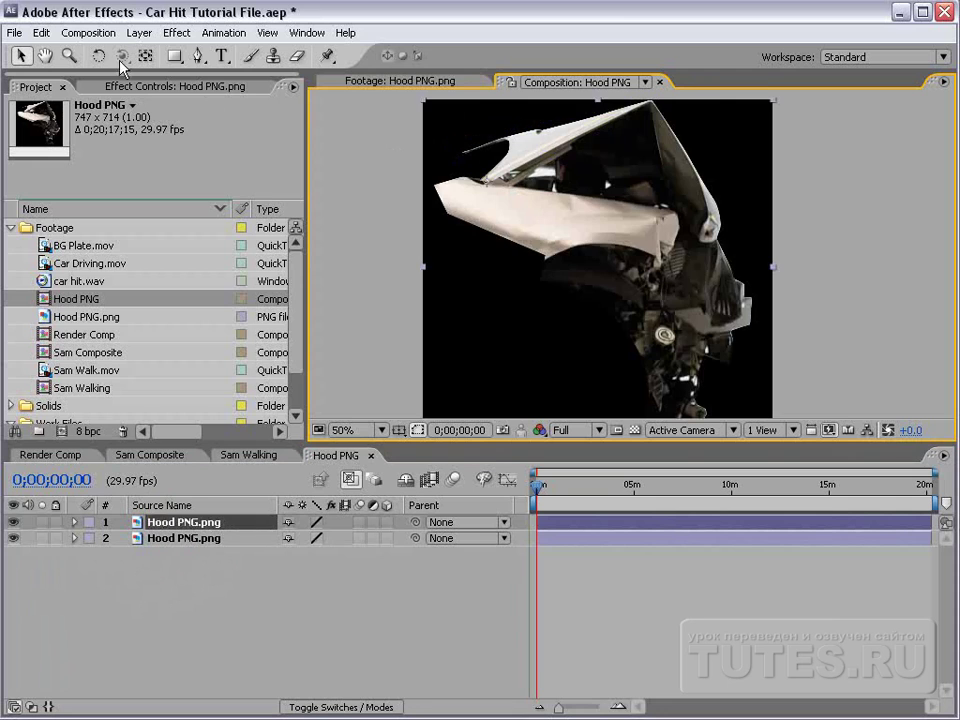
{"action": "left_click", "coordinate": [200, 57]}
{"action": "left_click", "coordinate": [9, 539]}
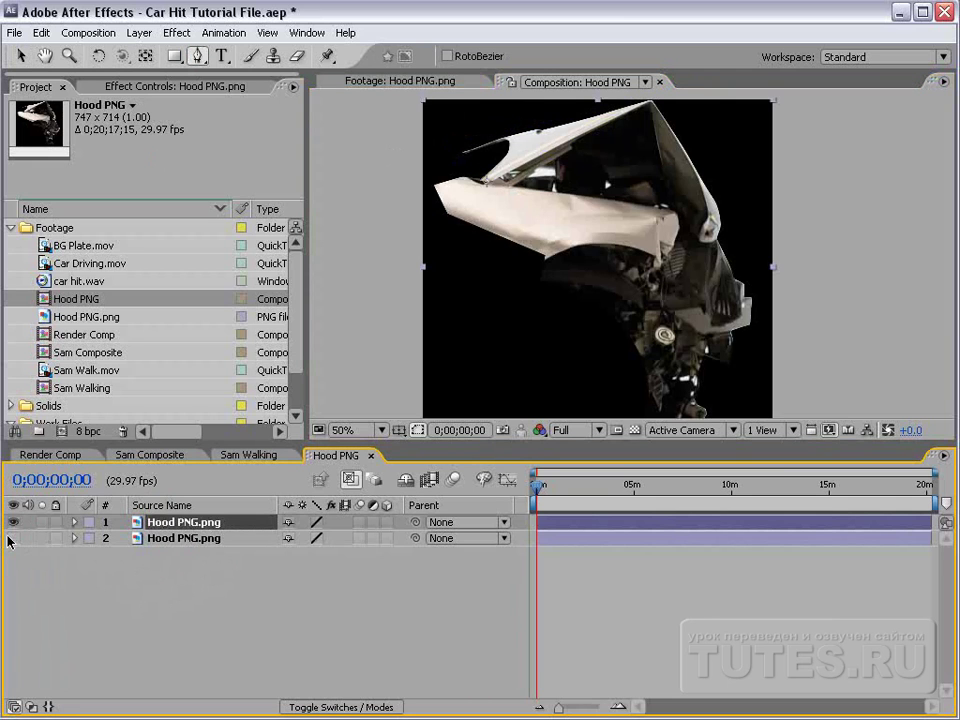
{"action": "left_click_drag", "start_coordinate": [657, 121], "coordinate": [611, 217]}
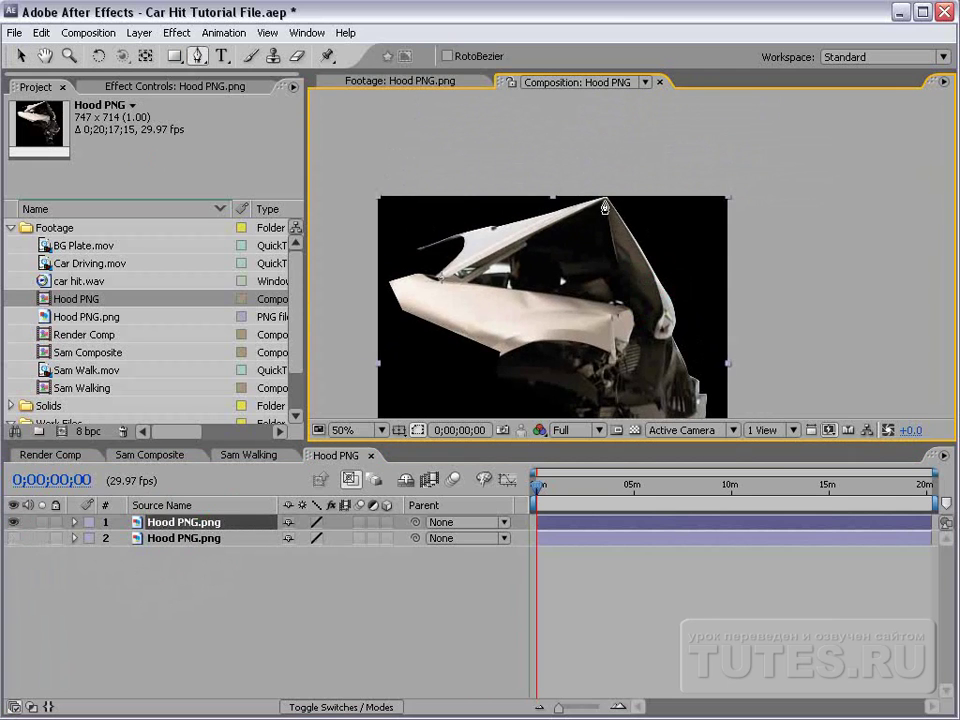
Draw a closed mask around the right hood flap, starting at the hood's top point.
{"action": "left_click", "coordinate": [605, 199]}
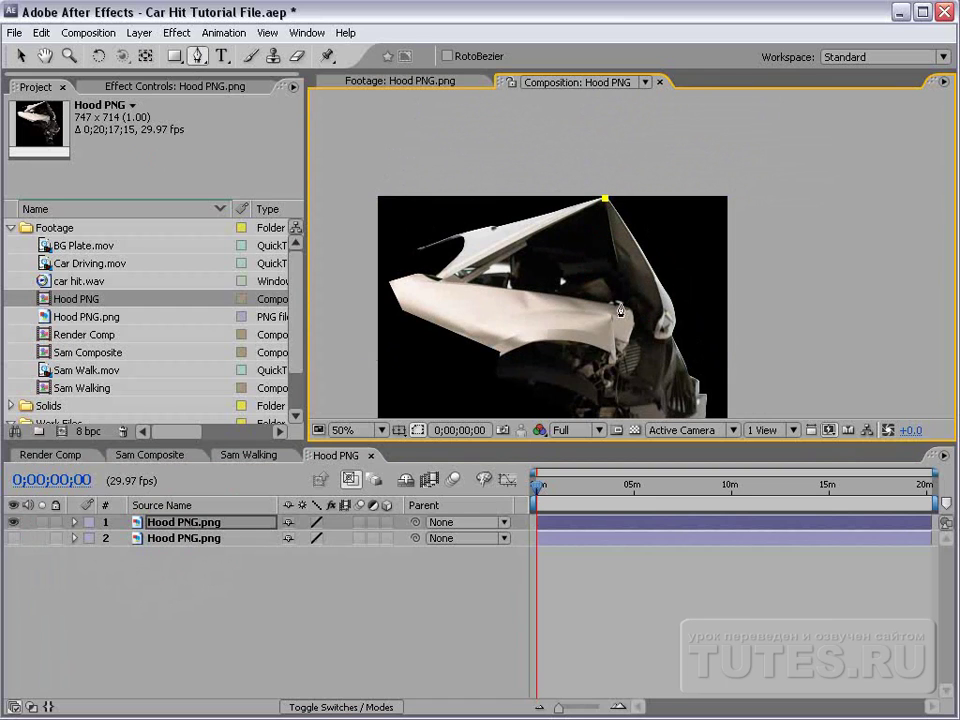
{"action": "left_click", "coordinate": [620, 305]}
{"action": "left_click", "coordinate": [650, 336]}
{"action": "left_click", "coordinate": [670, 339]}
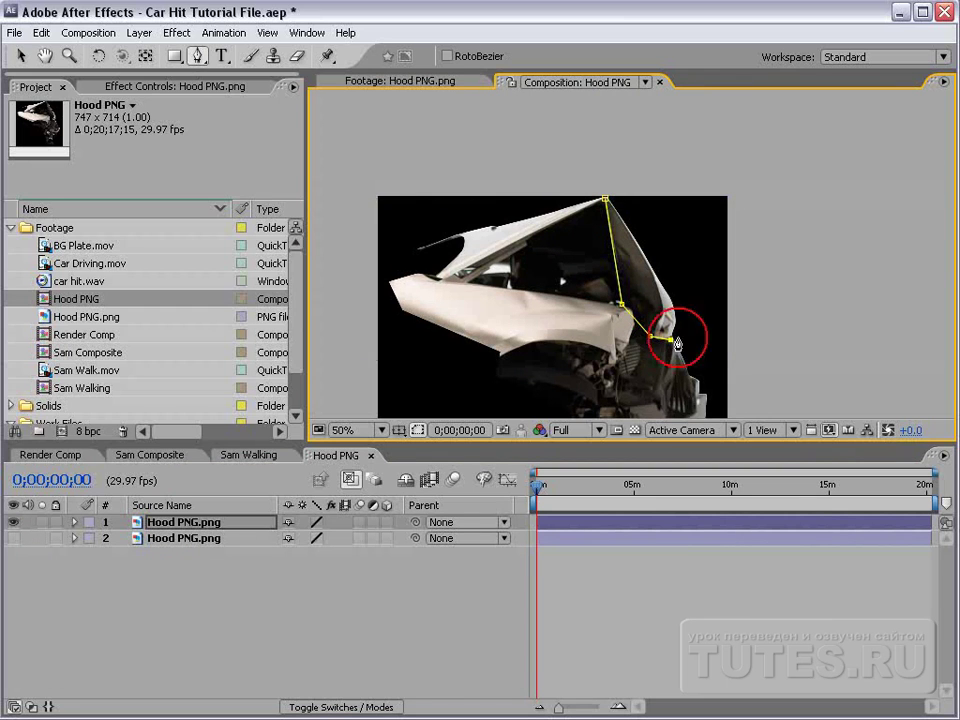
{"action": "left_click", "coordinate": [682, 311]}
{"action": "left_click", "coordinate": [608, 199]}
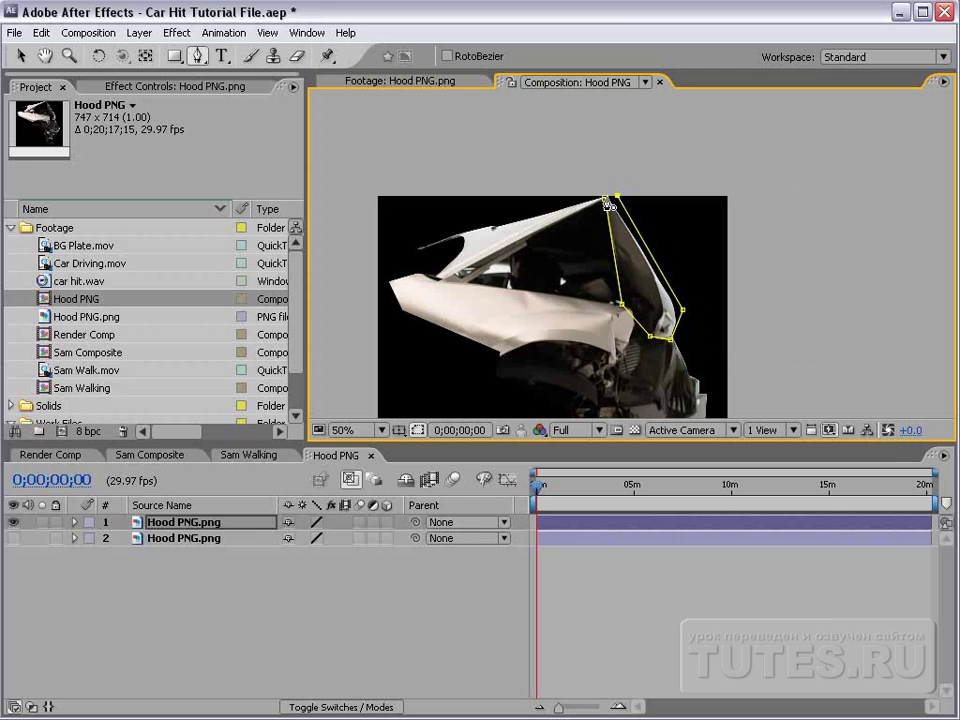
Pivot the right flap at the hood's top tip, unhide the upper-left flap, and duplicate it.
{"action": "key", "text": "v"}
{"action": "left_click", "coordinate": [179, 523]}
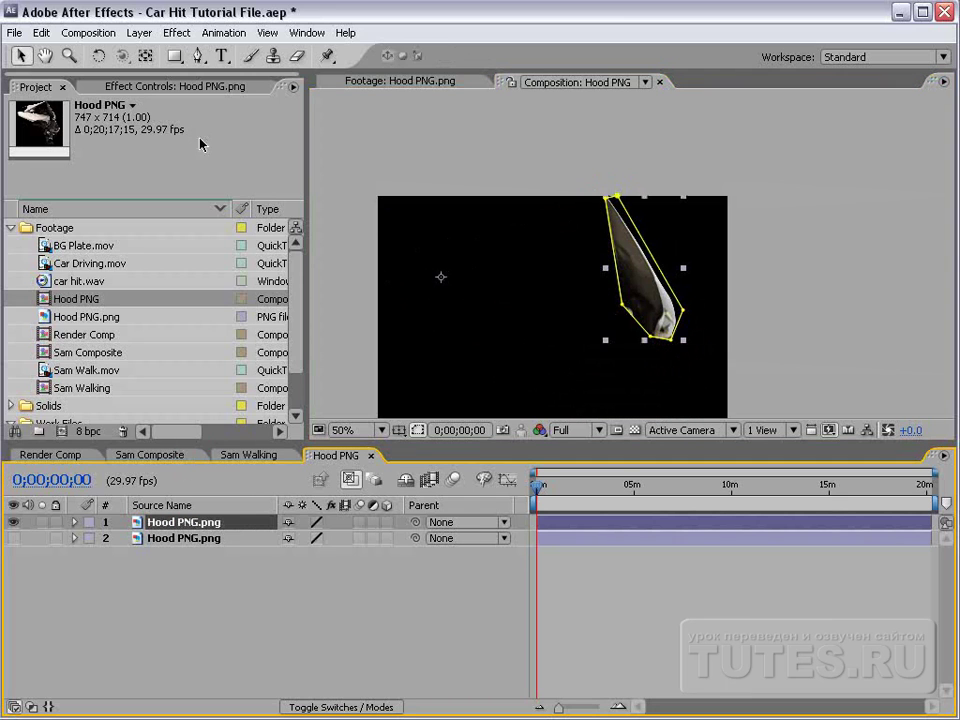
{"action": "left_click", "coordinate": [145, 56]}
{"action": "left_click_drag", "start_coordinate": [441, 277], "coordinate": [618, 204]}
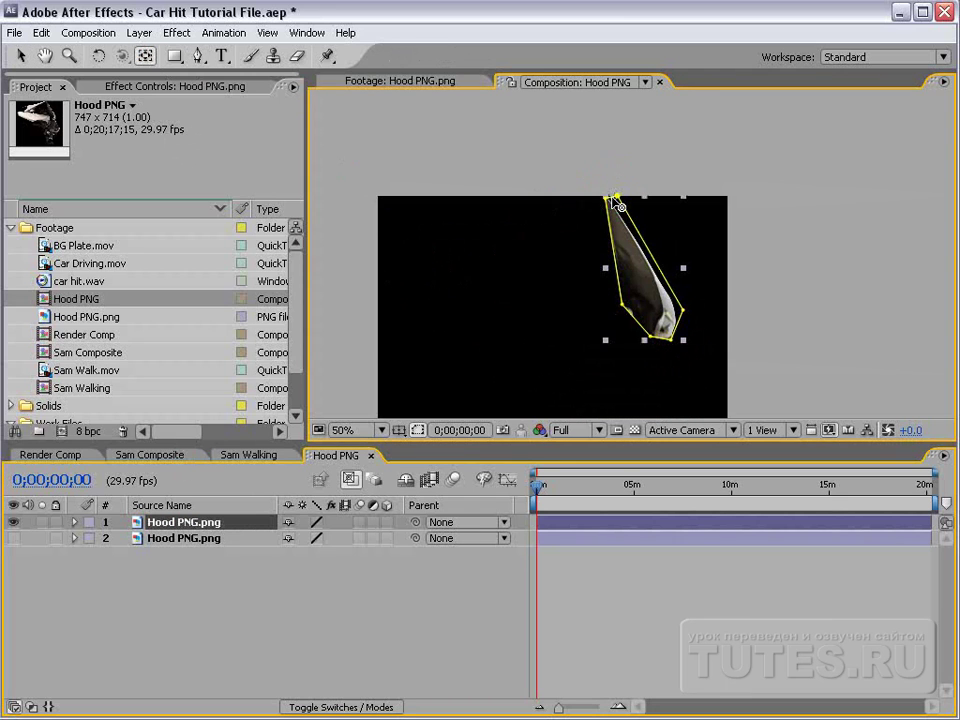
{"action": "left_click", "coordinate": [490, 300]}
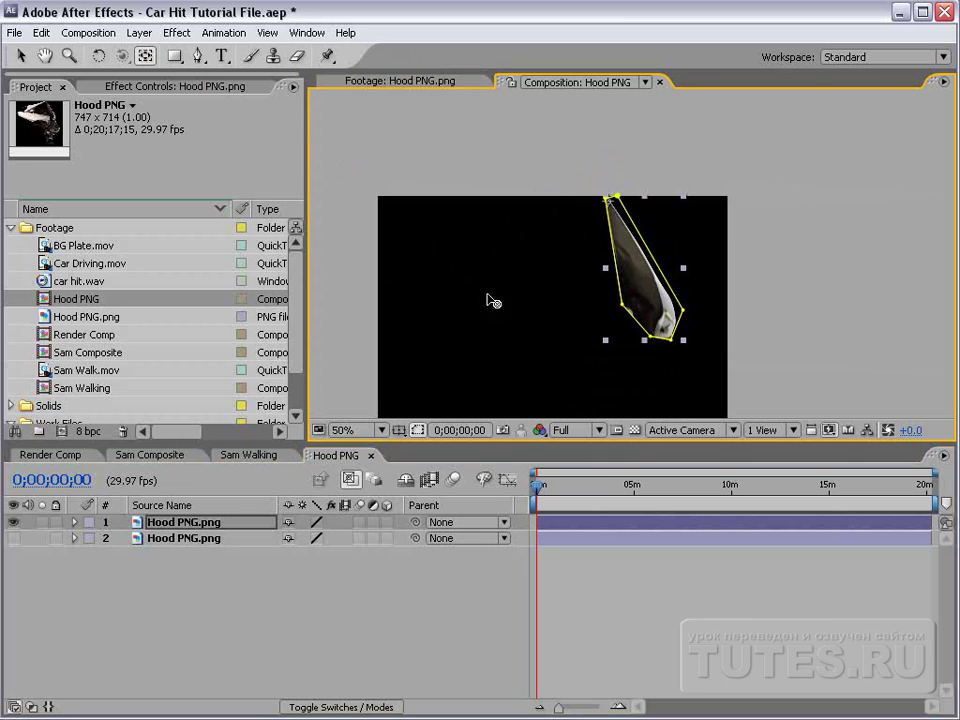
{"action": "left_click", "coordinate": [14, 538]}
{"action": "left_click", "coordinate": [231, 564]}
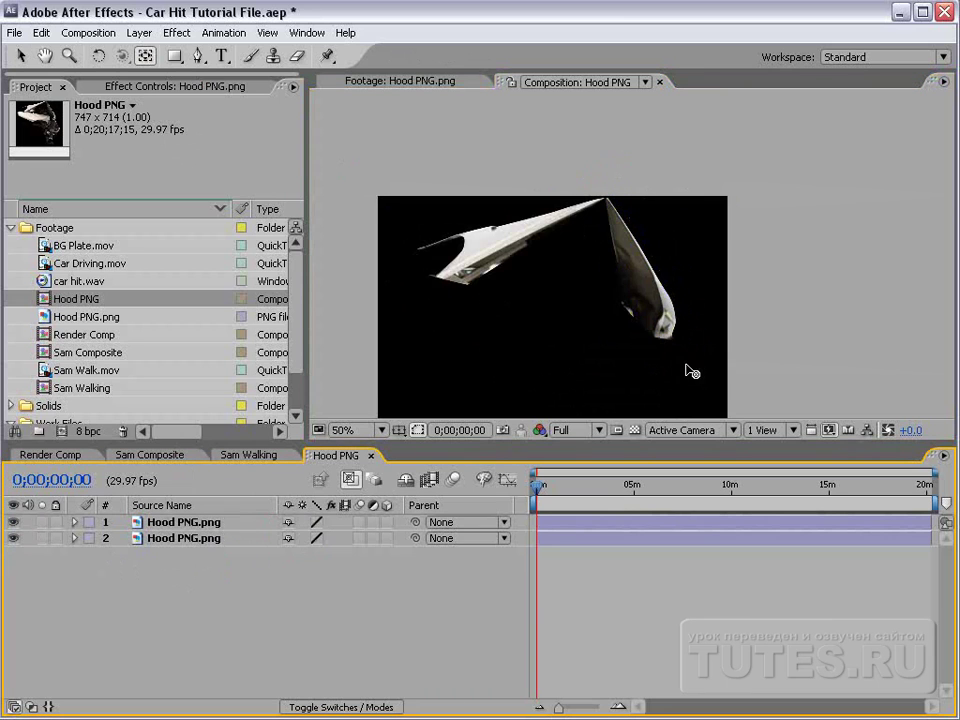
{"action": "left_click", "coordinate": [180, 524]}
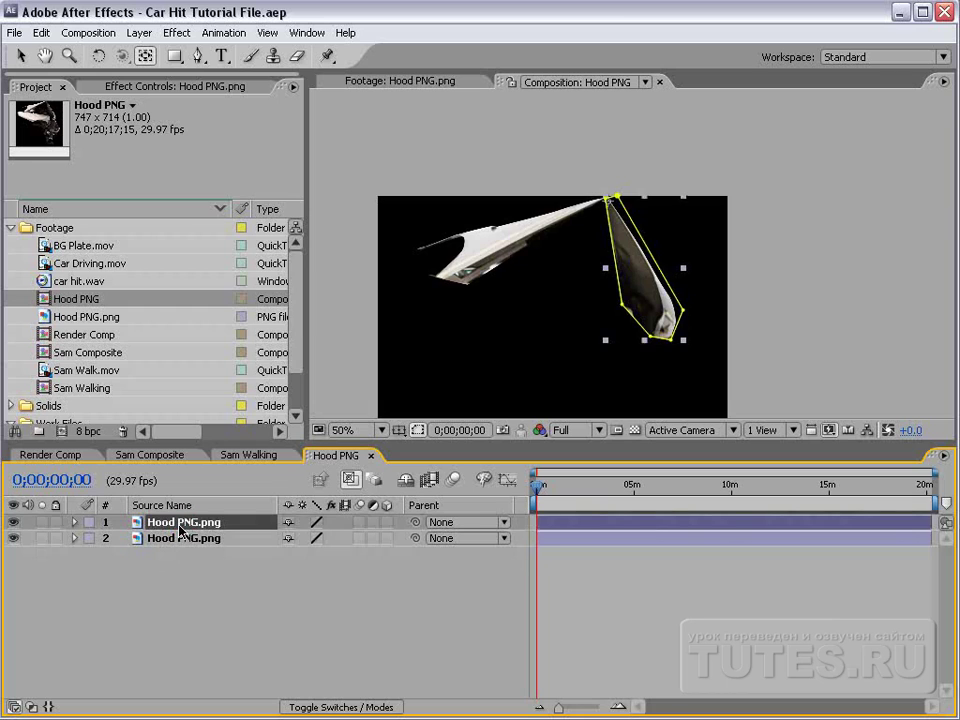
{"action": "key", "text": "ctrl+d"}
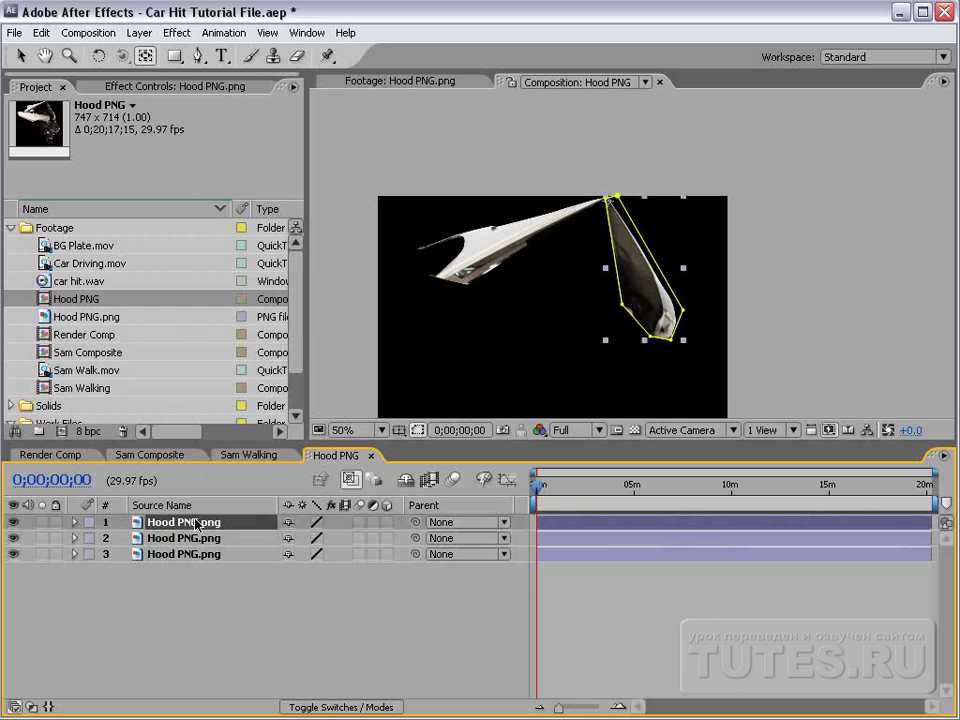
Delete Mask 1 from the newest copy and solo that top layer.
{"action": "key", "text": "m"}
{"action": "left_click", "coordinate": [148, 538]}
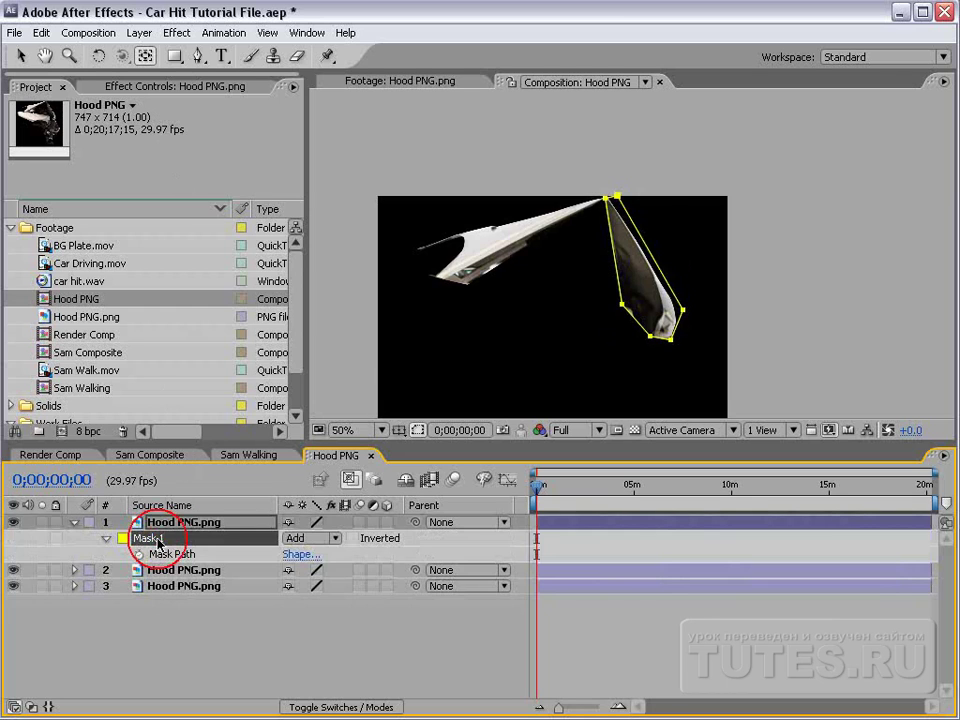
{"action": "key", "text": "Delete"}
{"action": "left_click", "coordinate": [41, 522]}
{"action": "key", "text": "g"}
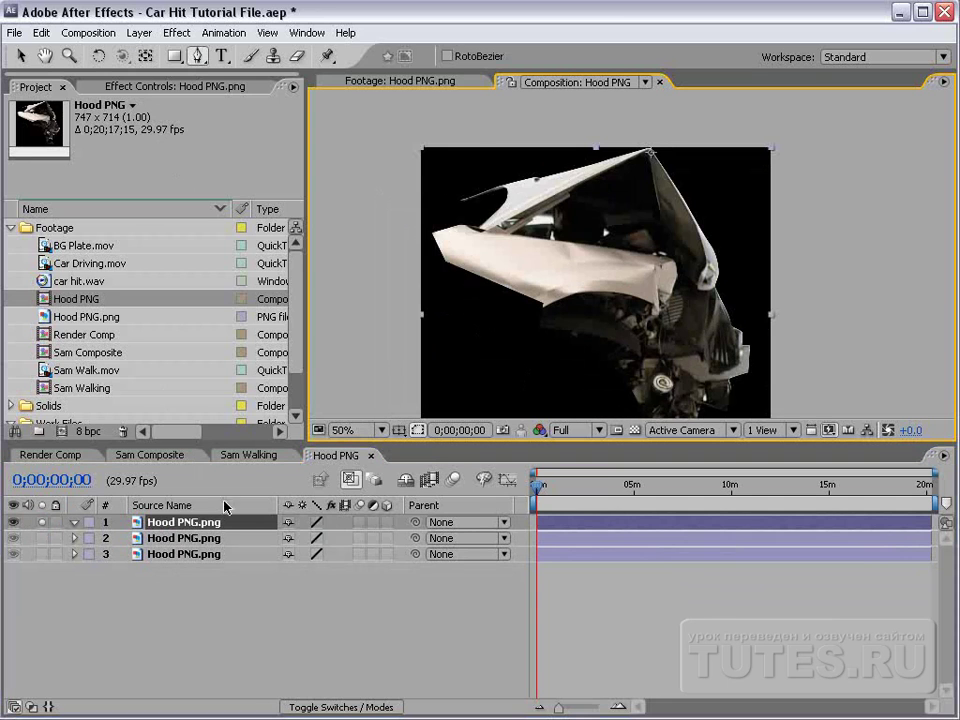
Start a mask along the hood's crease and down the car's right side.
{"action": "left_click", "coordinate": [431, 218]}
{"action": "left_click", "coordinate": [498, 232]}
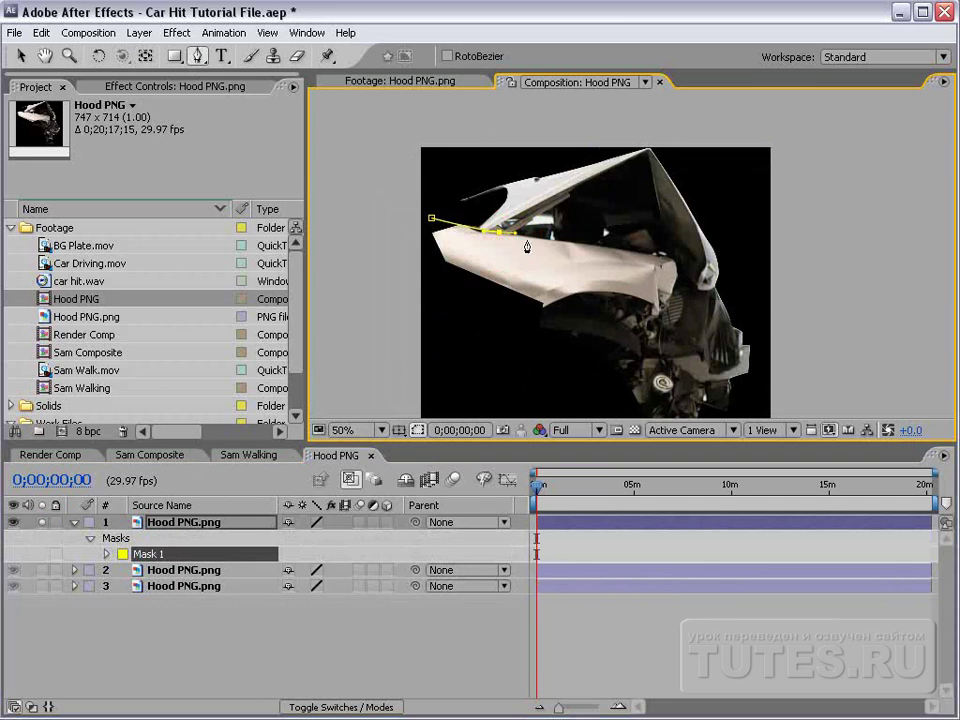
{"action": "left_click", "coordinate": [657, 258]}
{"action": "left_click", "coordinate": [682, 264]}
{"action": "left_click", "coordinate": [690, 295]}
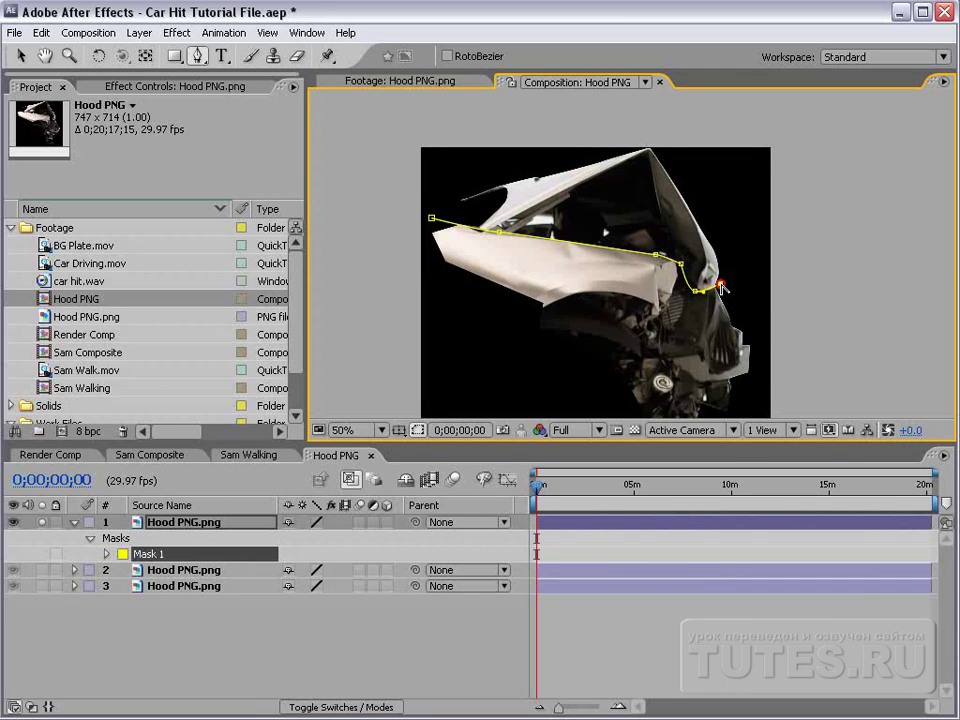
{"action": "left_click_drag", "start_coordinate": [761, 340], "coordinate": [750, 300]}
{"action": "left_click", "coordinate": [709, 243]}
{"action": "left_click", "coordinate": [756, 319]}
{"action": "left_click", "coordinate": [715, 398]}
Carry the mask around the car's bottom and close it left of the hood.
{"action": "left_click_drag", "start_coordinate": [713, 392], "coordinate": [718, 300]}
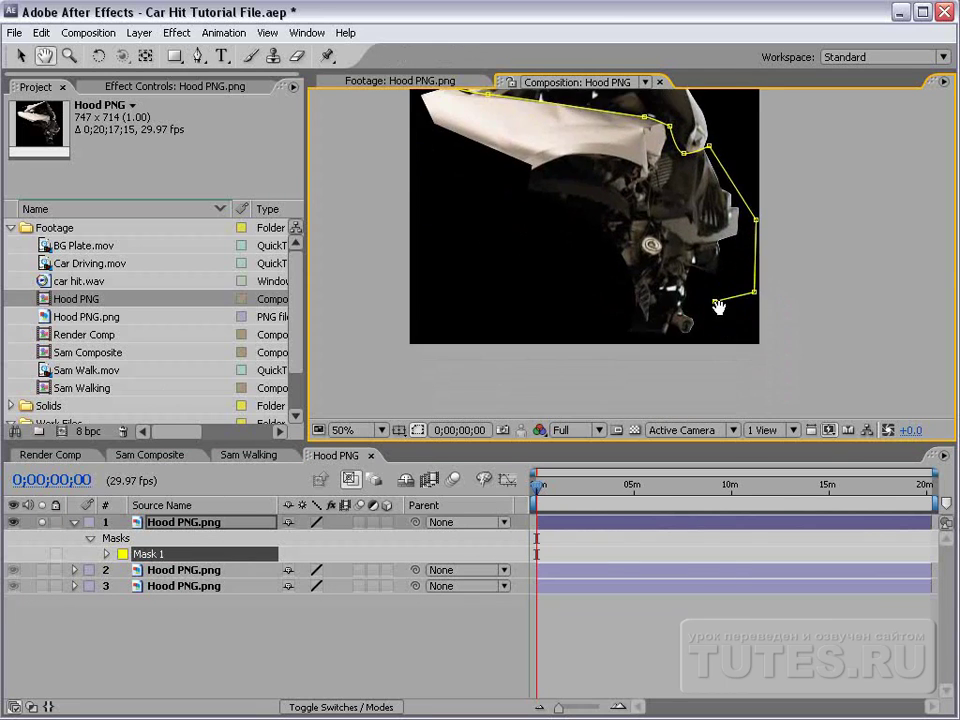
{"action": "left_click", "coordinate": [712, 349]}
{"action": "left_click", "coordinate": [583, 356]}
{"action": "left_click", "coordinate": [481, 247]}
{"action": "left_click_drag", "start_coordinate": [436, 191], "coordinate": [450, 240]}
{"action": "left_click", "coordinate": [360, 155]}
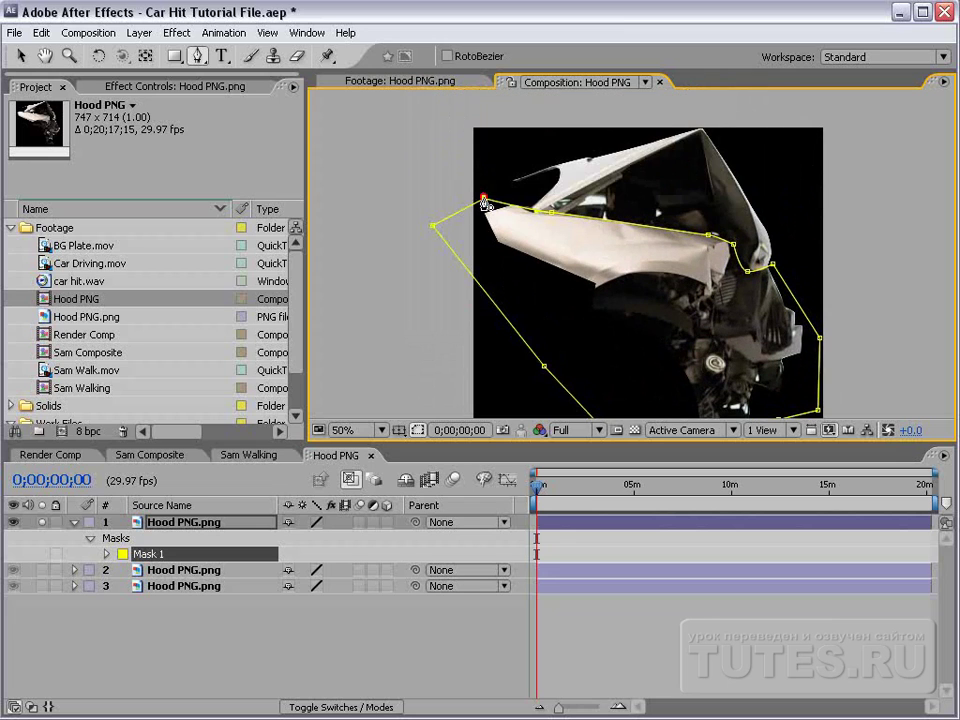
{"action": "left_click", "coordinate": [417, 100]}
Unsolo the layer and turn visibility back on for all three hood layers.
{"action": "left_click_drag", "start_coordinate": [713, 296], "coordinate": [646, 296]}
{"action": "key", "text": "v"}
{"action": "left_click", "coordinate": [73, 522]}
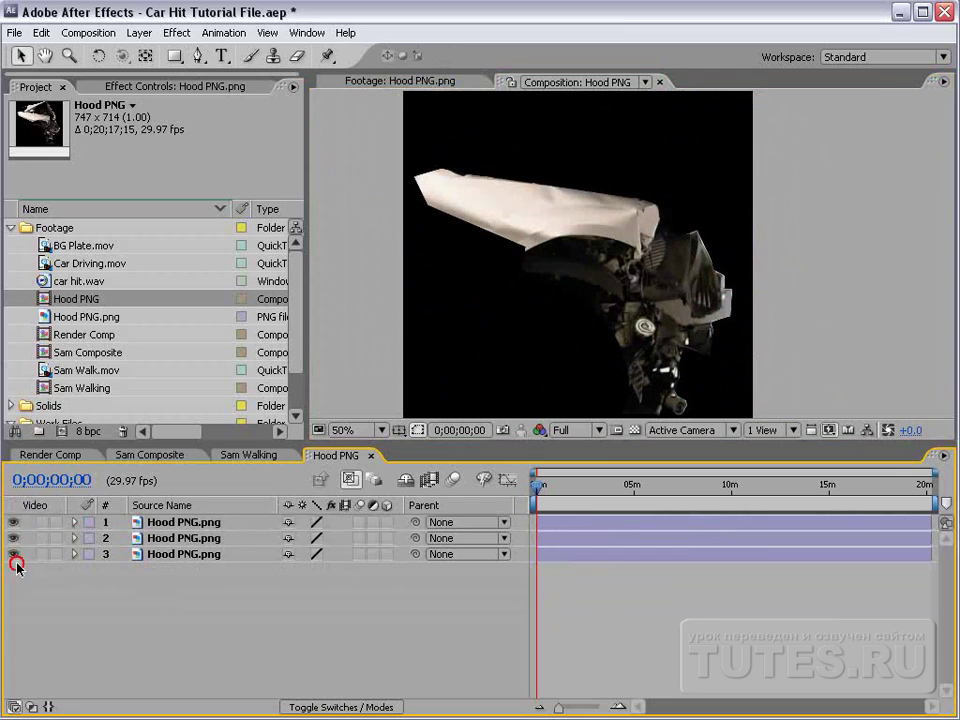
{"action": "left_click_drag", "start_coordinate": [13, 538], "coordinate": [13, 554]}
Rename the lower-body layer to Main and move it to the bottom of the stack.
{"action": "left_click", "coordinate": [160, 521]}
{"action": "key", "text": "Return"}
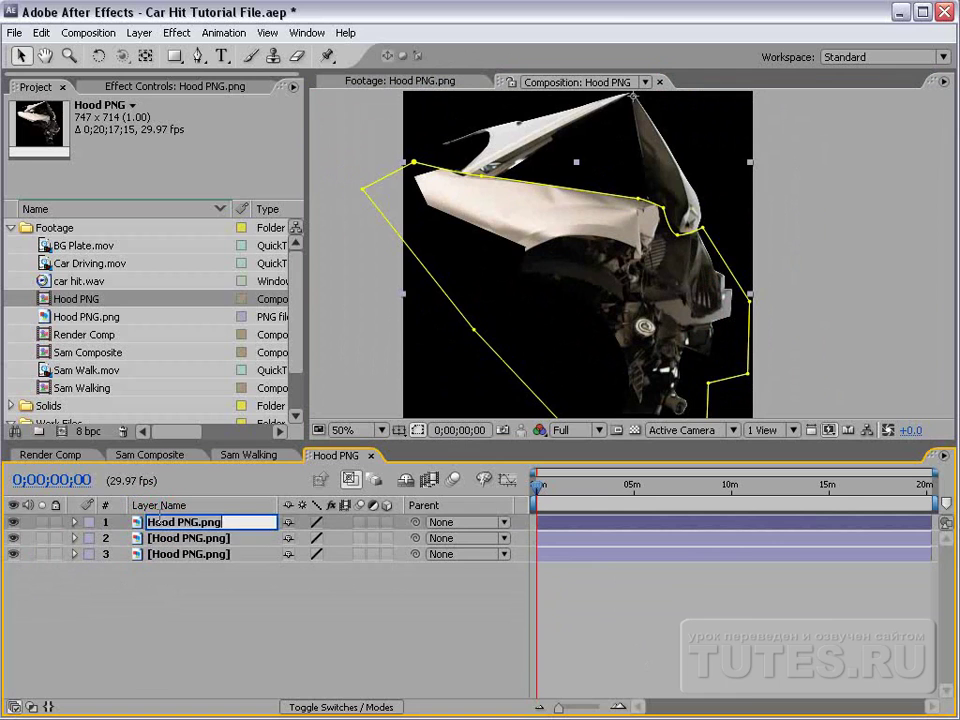
{"action": "type", "text": "Main"}
{"action": "key", "text": "Return"}
{"action": "left_click_drag", "start_coordinate": [158, 521], "coordinate": [167, 560]}
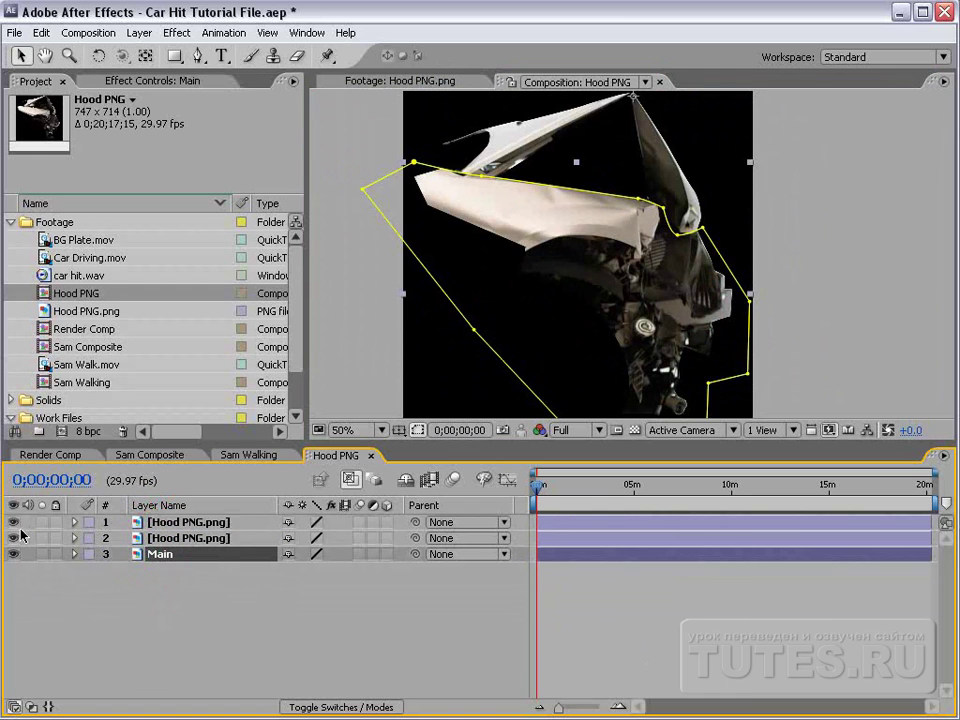
Rename the upper-left flap layer to Top Left.
{"action": "left_click", "coordinate": [168, 544]}
{"action": "key", "text": "Return"}
{"action": "type", "text": "Top Left"}
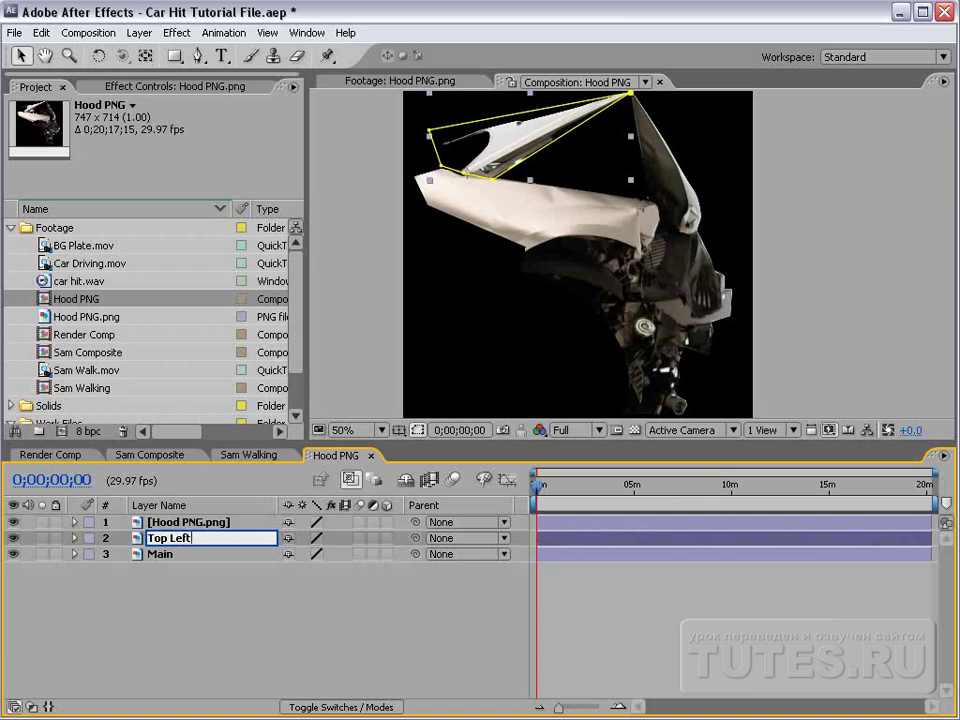
{"action": "key", "text": "Return"}
Rename the right-flap layer at the top of the stack to Right.
{"action": "left_click", "coordinate": [168, 522]}
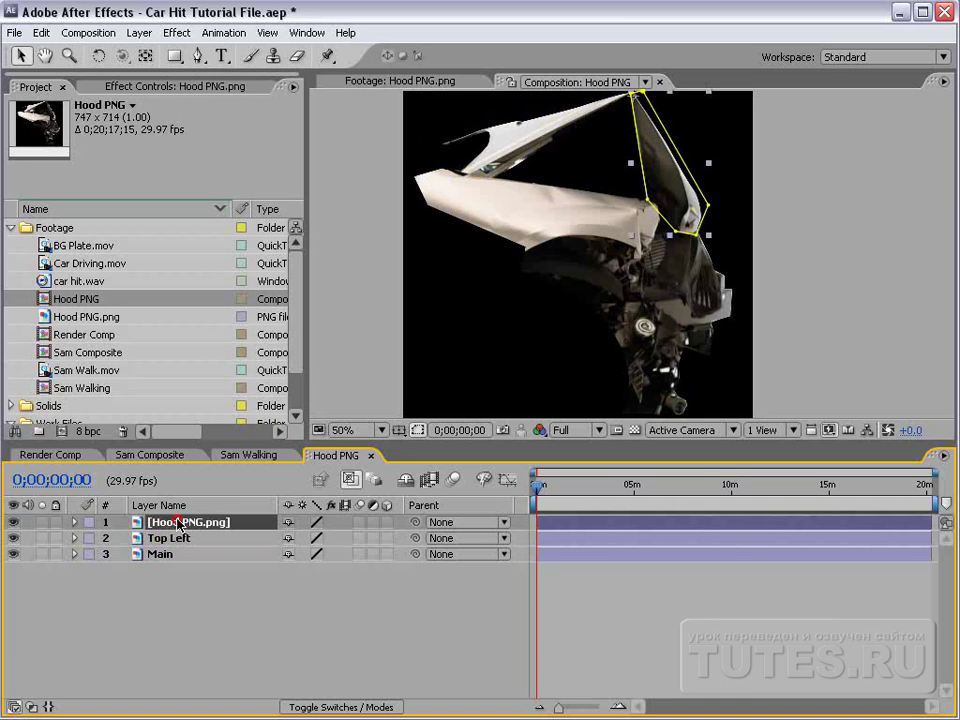
{"action": "key", "text": "Return"}
{"action": "type", "text": "Right"}
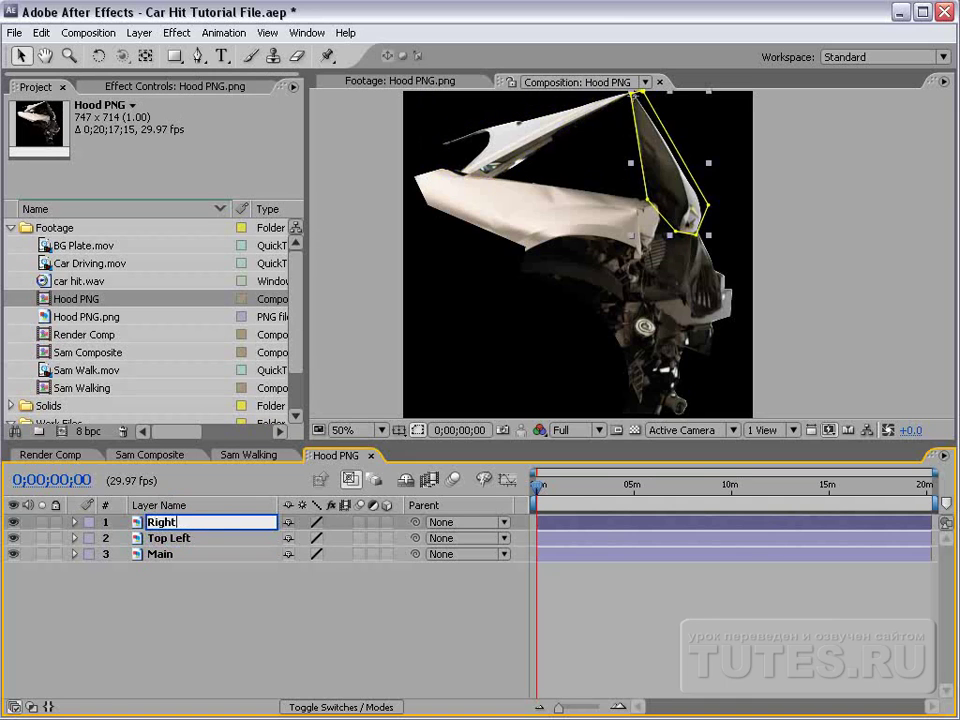
{"action": "key", "text": "Return"}
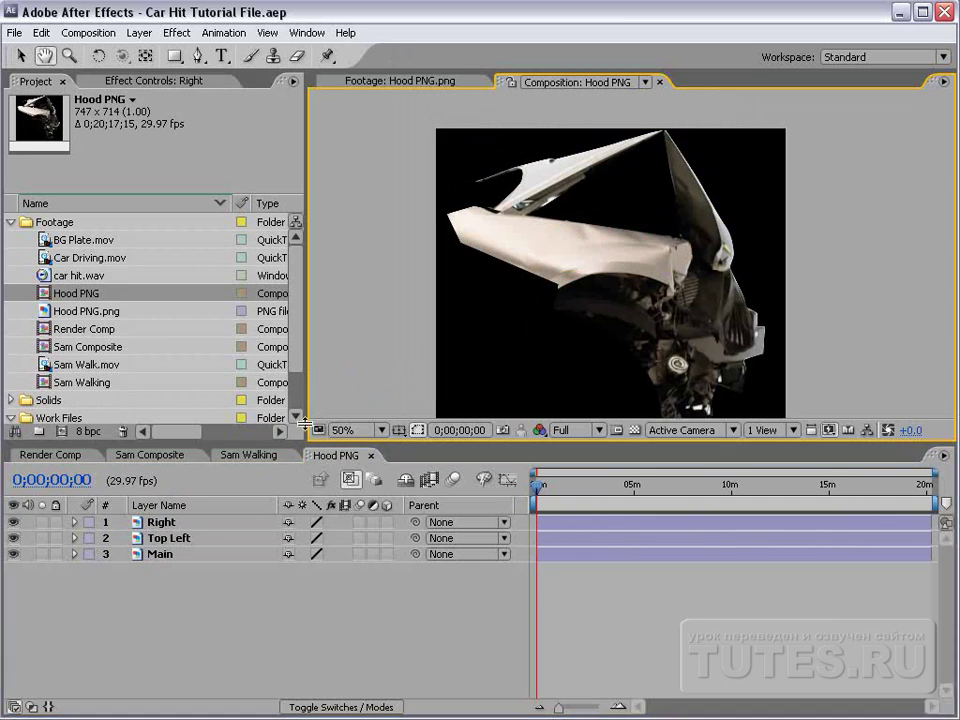
Parent Right to Top Left and rotate the Top Left flap open about 33°.
{"action": "left_click", "coordinate": [168, 541]}
{"action": "left_click", "coordinate": [167, 524]}
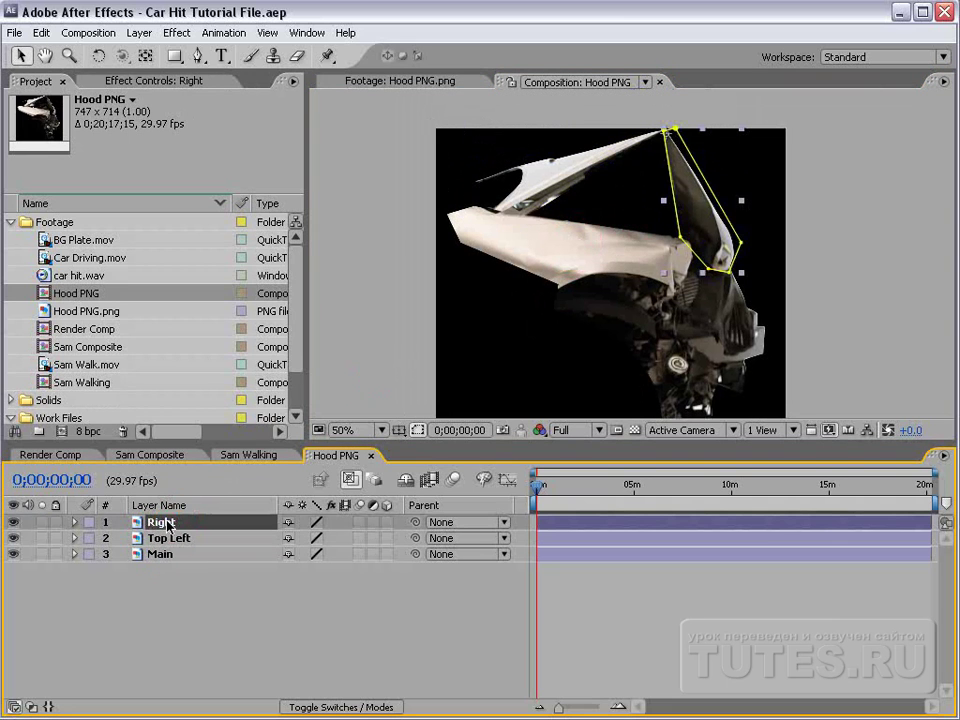
{"action": "left_click_drag", "start_coordinate": [414, 524], "coordinate": [176, 540]}
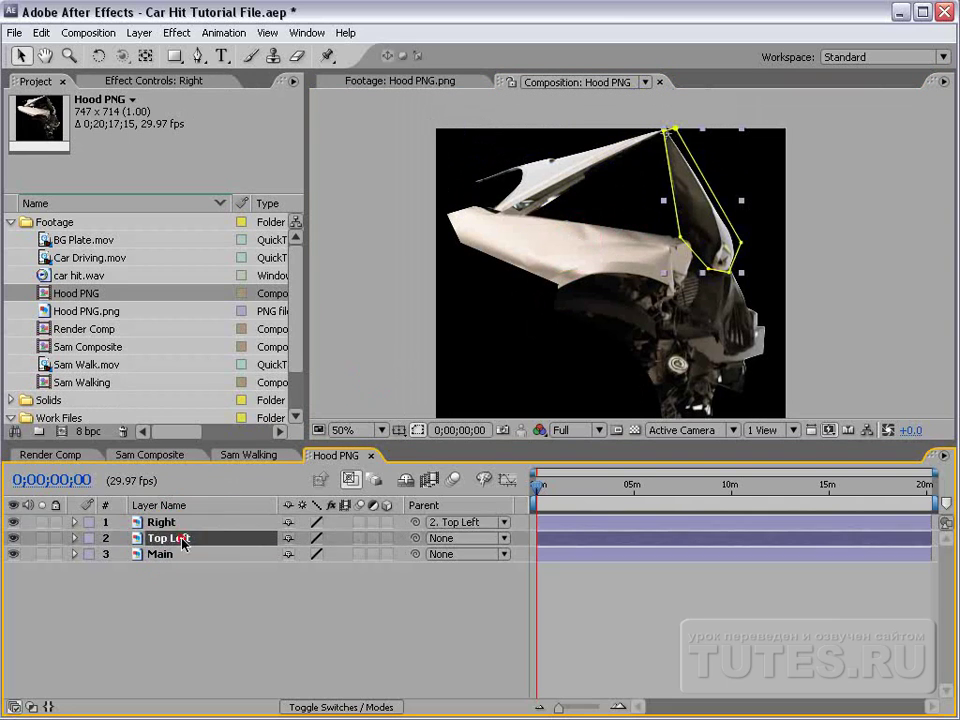
{"action": "key", "text": "r"}
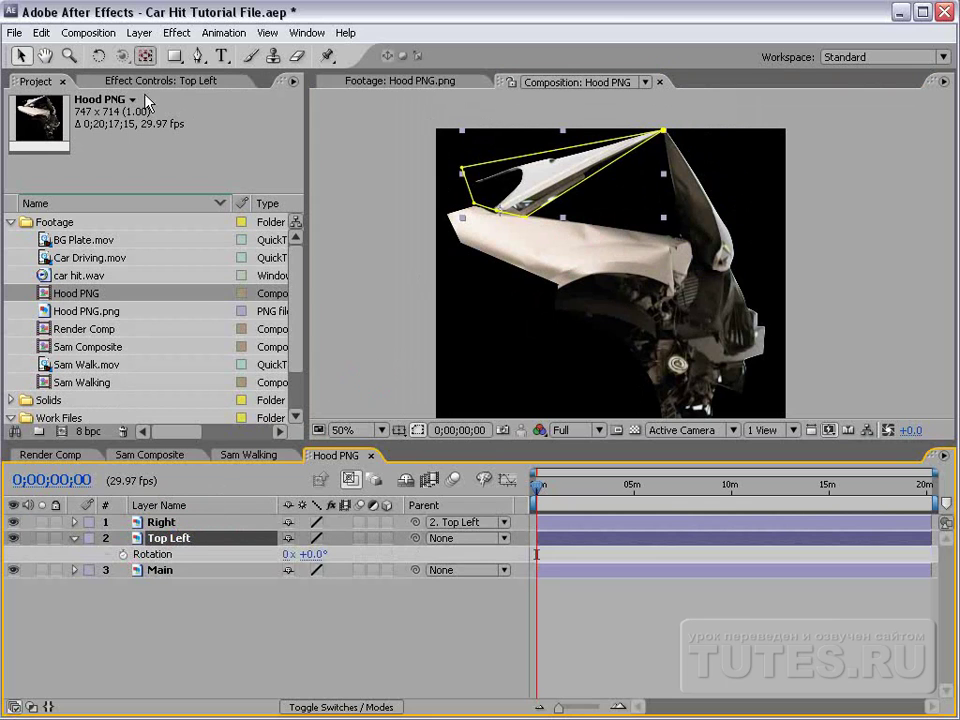
{"action": "key", "text": "w"}
{"action": "mouse_move", "coordinate": [463, 110]}
{"action": "left_mouse_down"}
{"action": "mouse_move", "coordinate": [627, 220]}
{"action": "mouse_move", "coordinate": [623, 227]}
{"action": "left_mouse_up"}
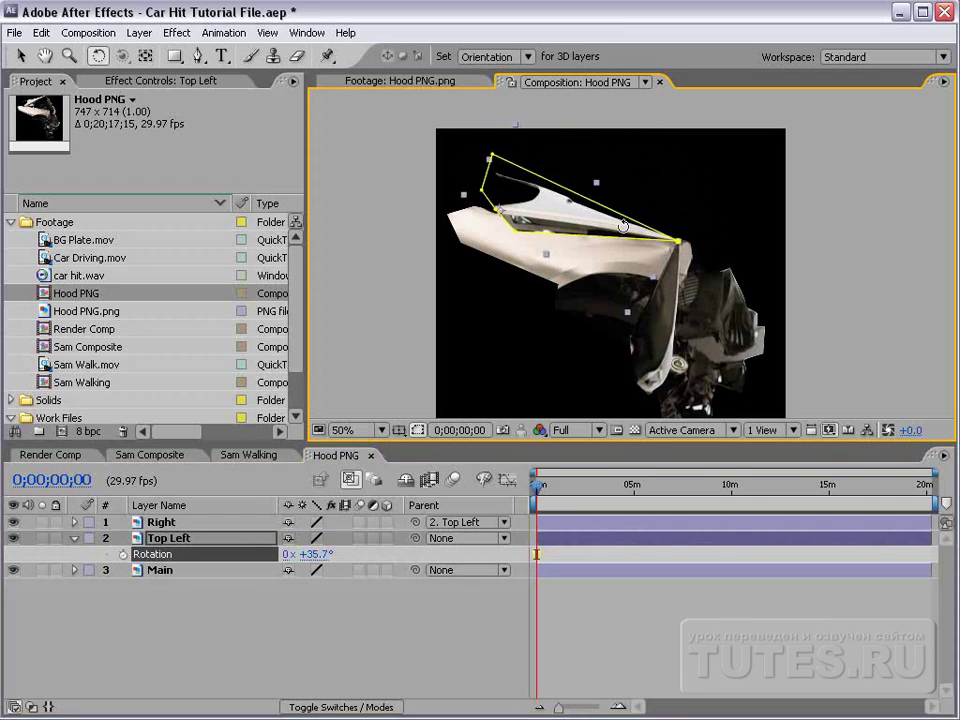
Move Main to the top and keyframe Top Left's starting rotation at +33.8°.
{"action": "left_click_drag", "start_coordinate": [172, 576], "coordinate": [167, 522]}
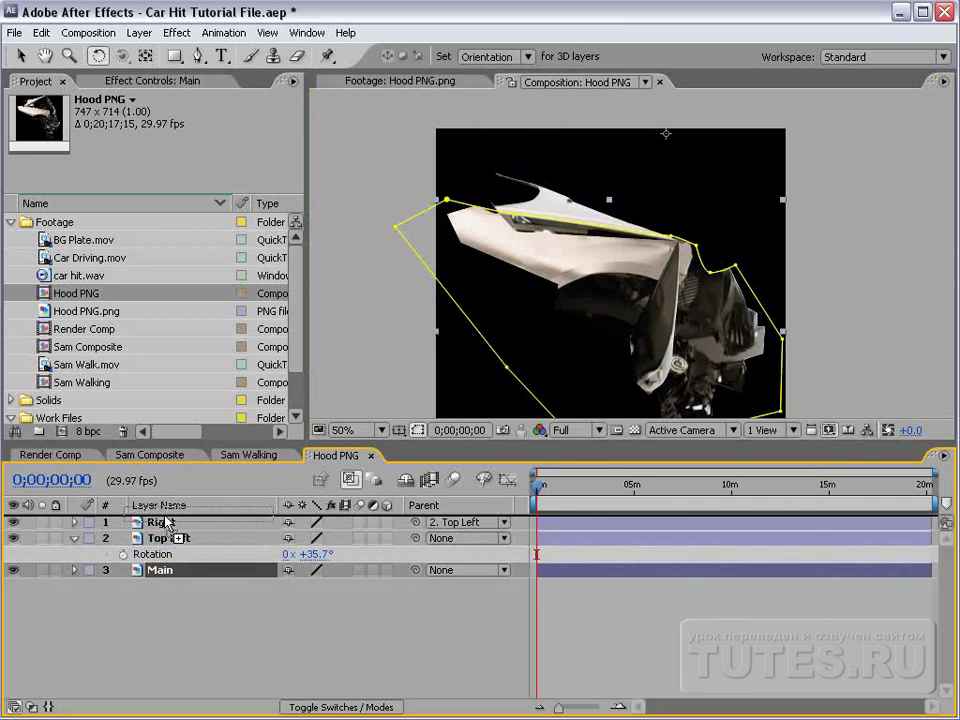
{"action": "left_click", "coordinate": [603, 617]}
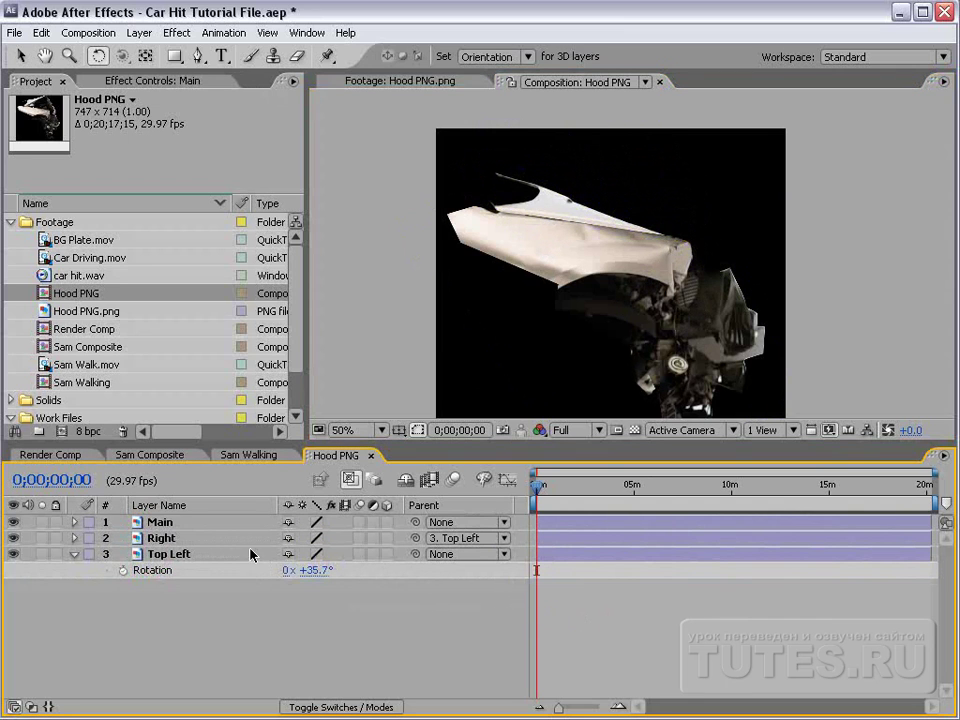
{"action": "left_click", "coordinate": [162, 540]}
{"action": "left_click", "coordinate": [184, 552]}
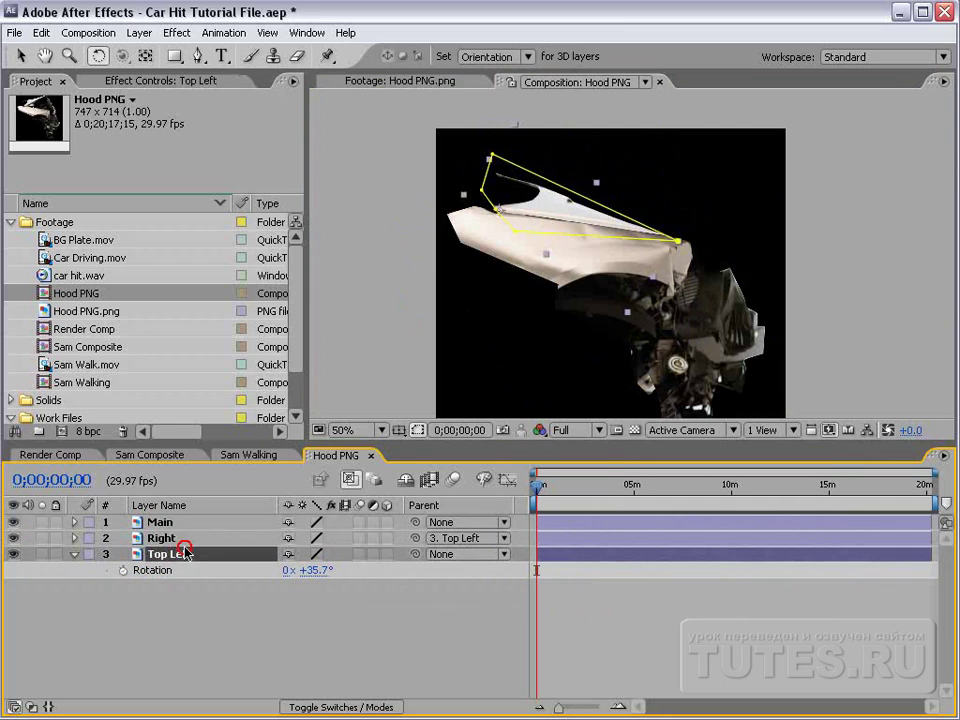
{"action": "left_click_drag", "start_coordinate": [622, 225], "coordinate": [608, 231]}
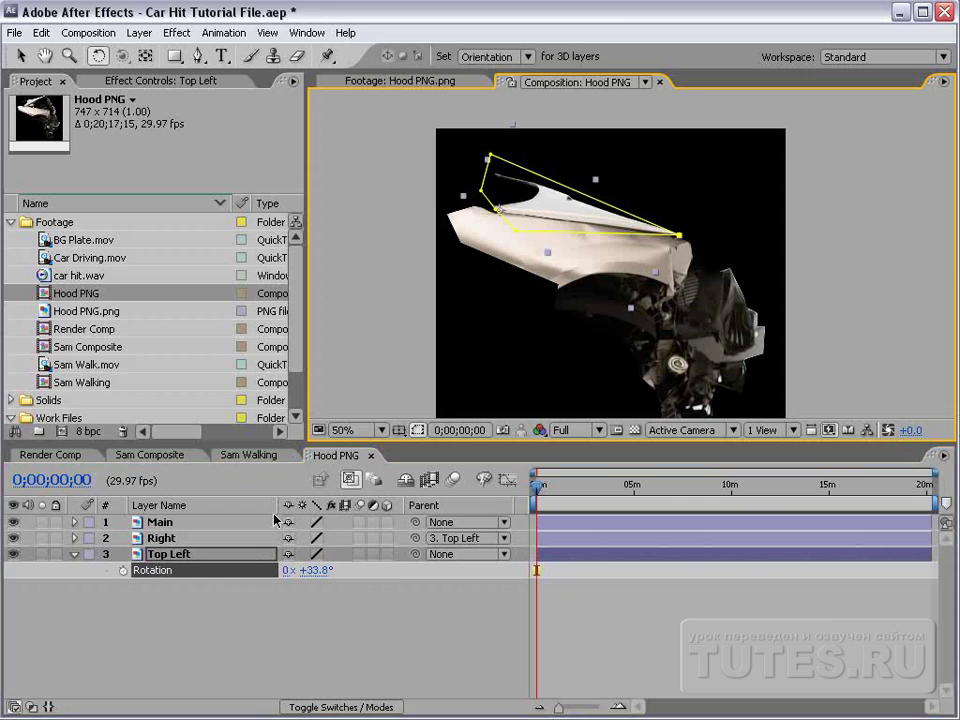
{"action": "left_click", "coordinate": [163, 561]}
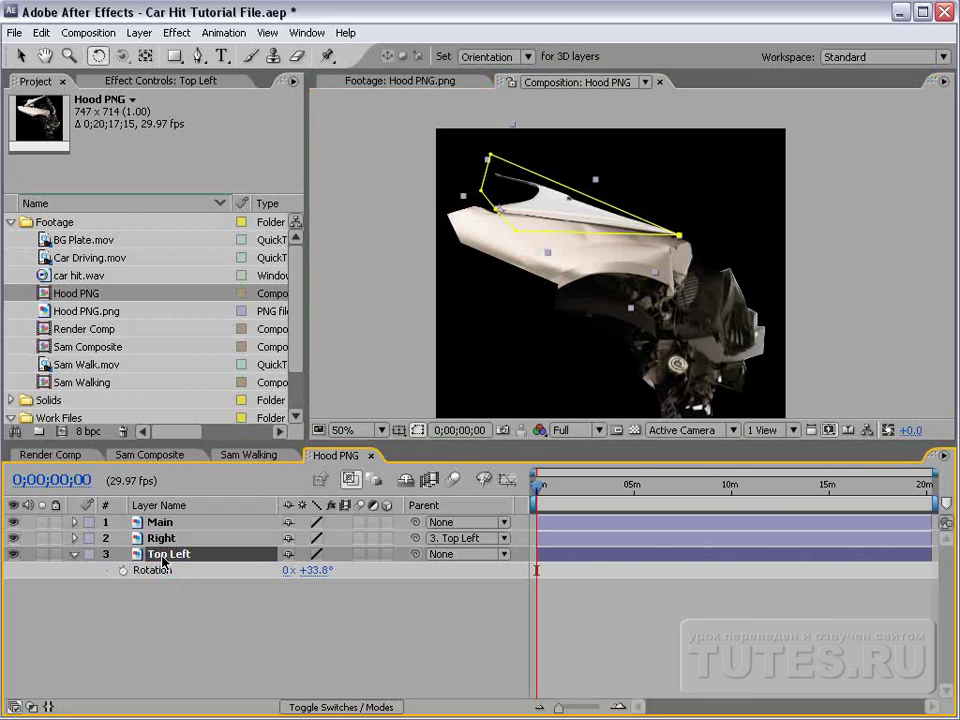
{"action": "left_click", "coordinate": [123, 570]}
Key Right's starting rotation and set Top Left to +17.8° at a later time.
{"action": "left_click", "coordinate": [162, 540]}
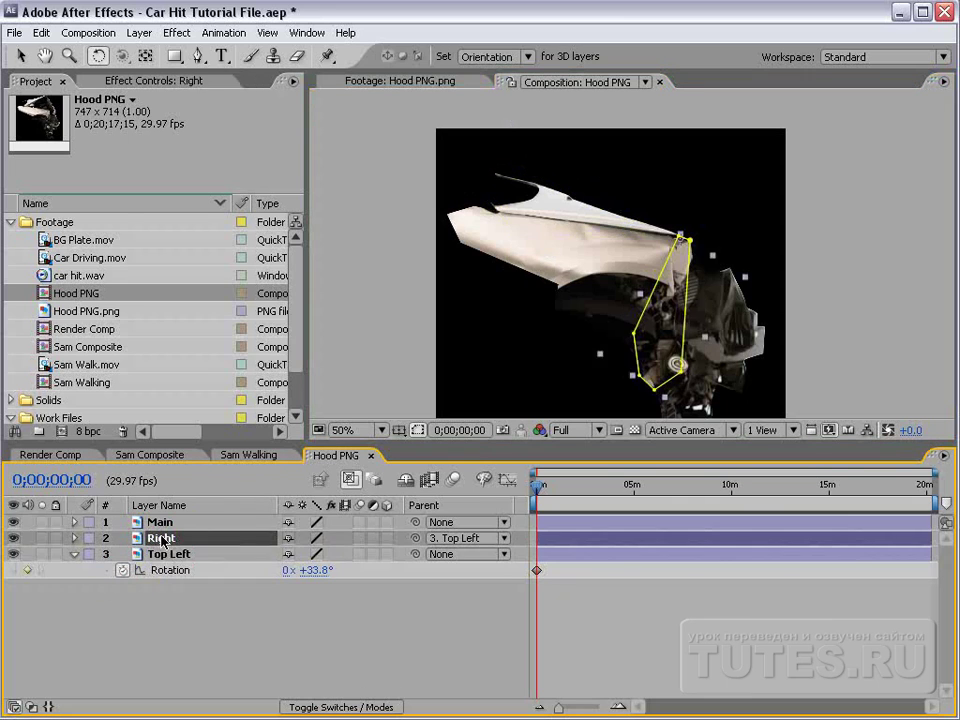
{"action": "key", "text": "r"}
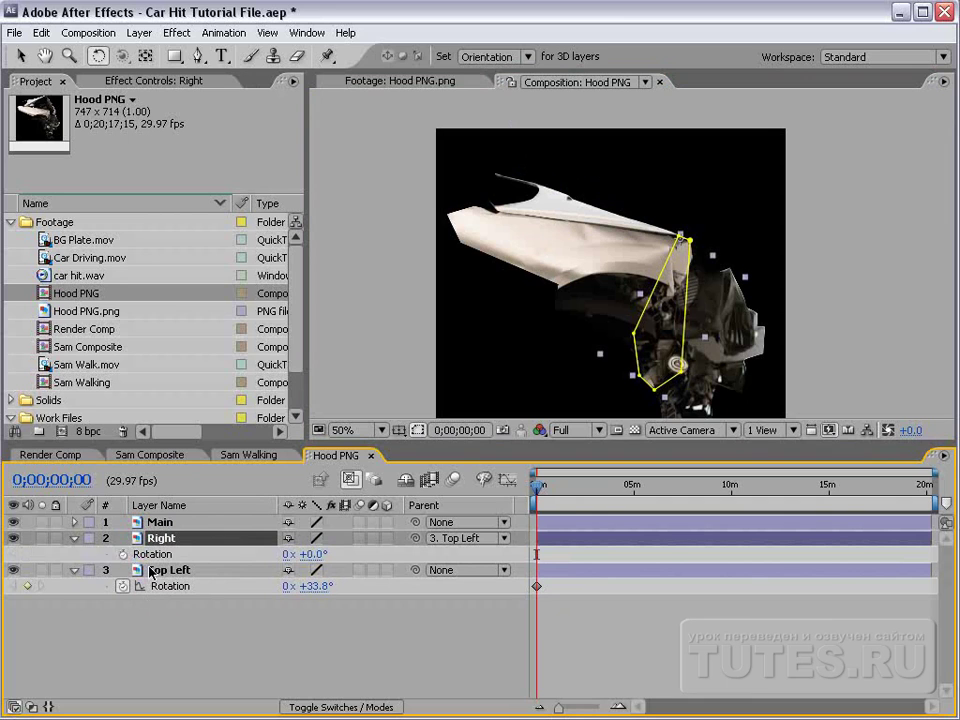
{"action": "left_click", "coordinate": [122, 554]}
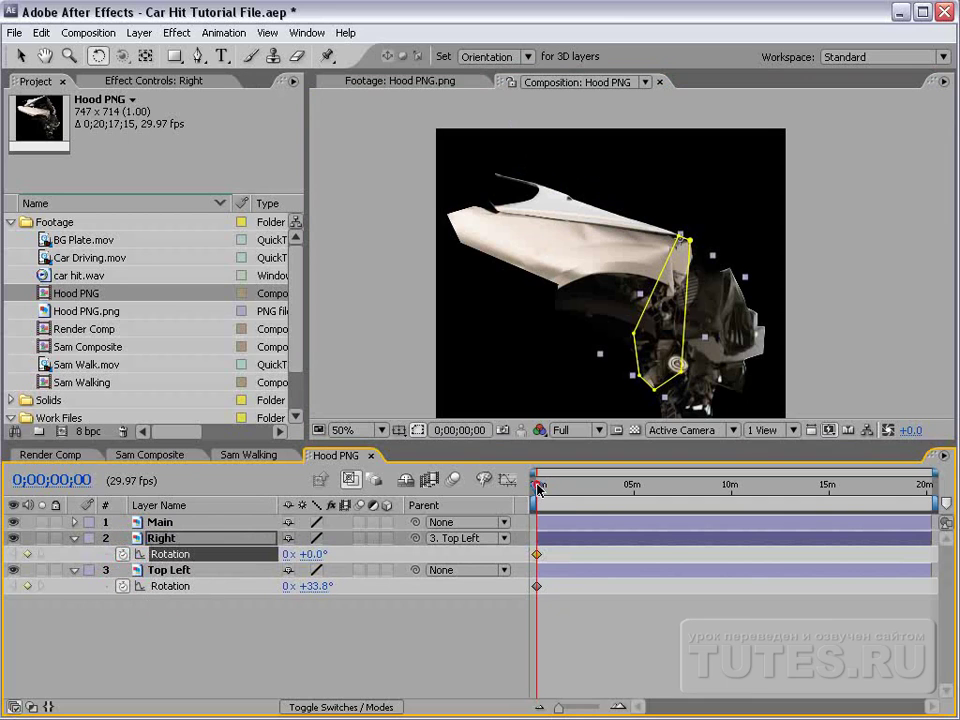
{"action": "left_click_drag", "start_coordinate": [538, 490], "coordinate": [552, 488]}
{"action": "left_click", "coordinate": [336, 620]}
{"action": "left_click_drag", "start_coordinate": [318, 587], "coordinate": [296, 580]}
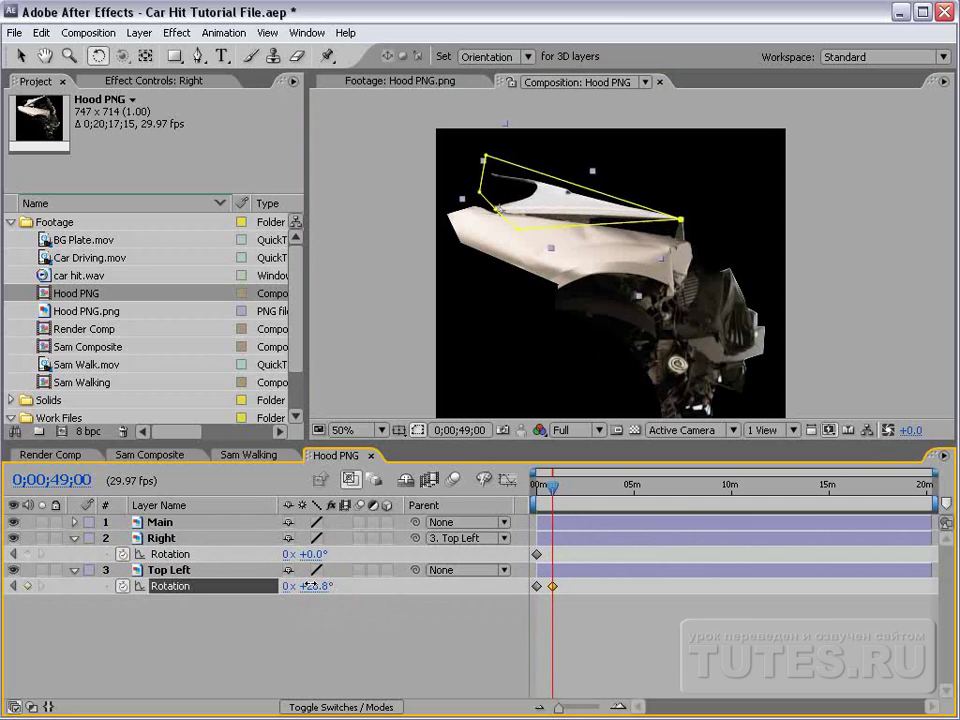
{"action": "left_click", "coordinate": [422, 577]}
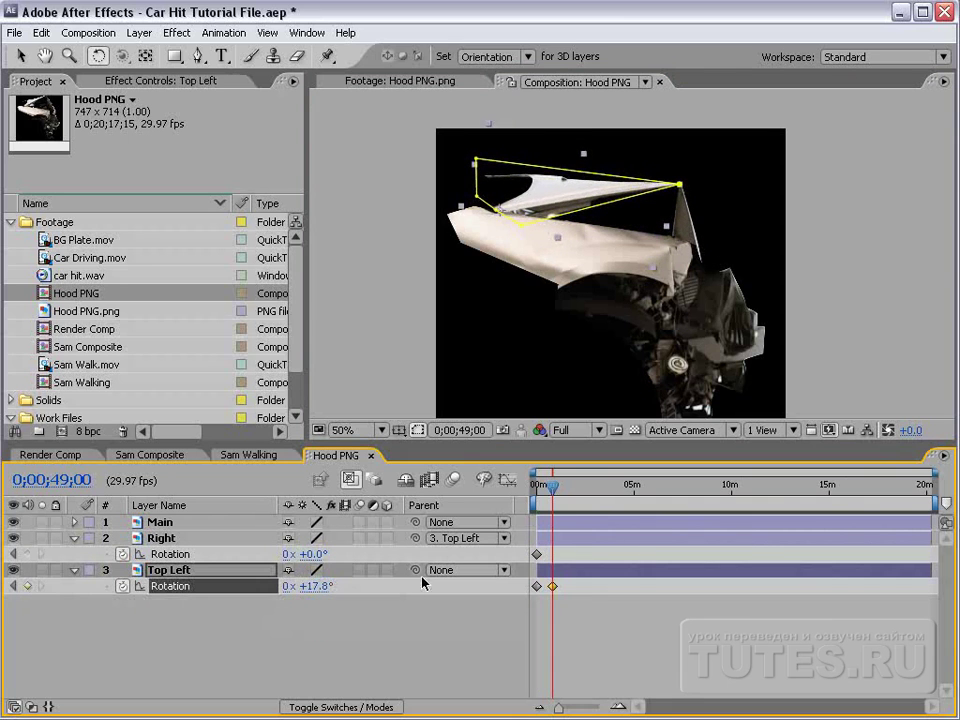
Rotate Right to -75.2° at the start and -30.9° at the later keyframe.
{"action": "left_click_drag", "start_coordinate": [568, 495], "coordinate": [534, 495]}
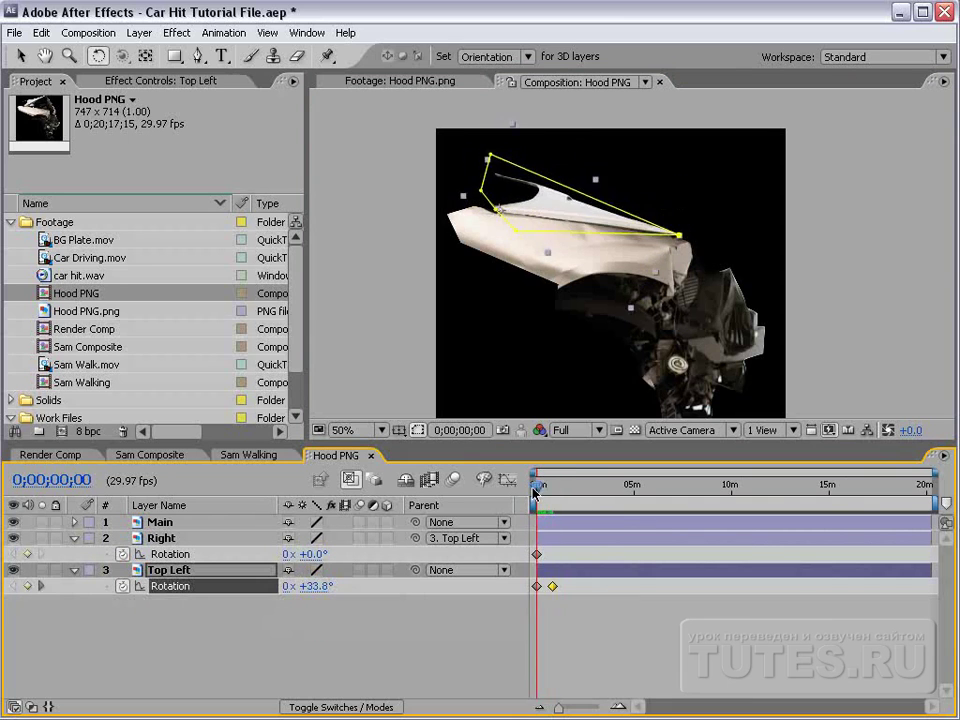
{"action": "left_click", "coordinate": [561, 556]}
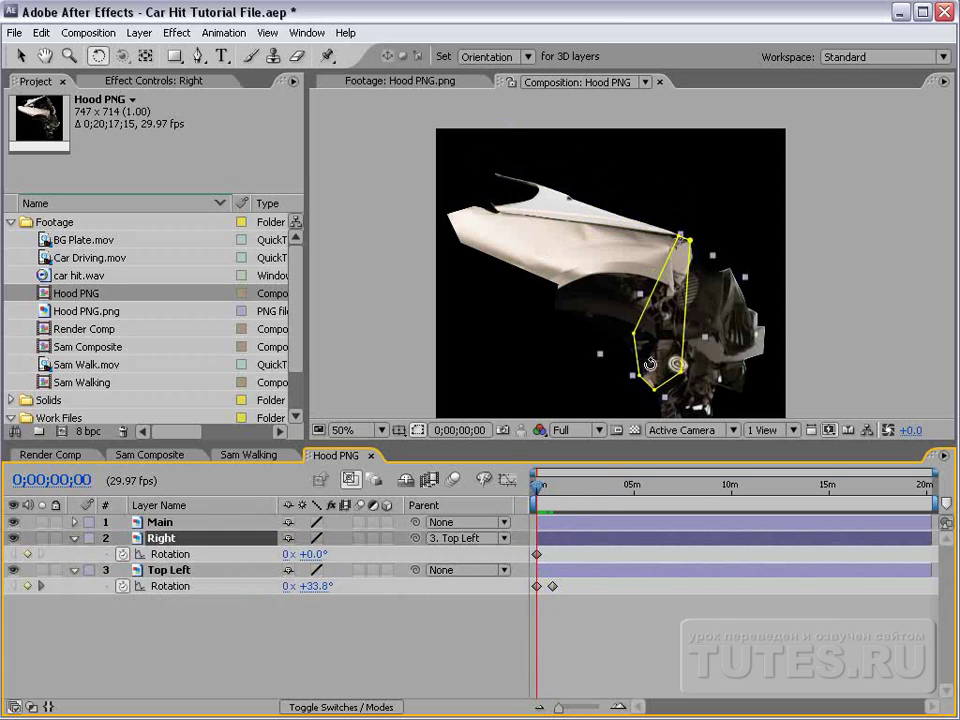
{"action": "left_click_drag", "start_coordinate": [651, 363], "coordinate": [792, 296]}
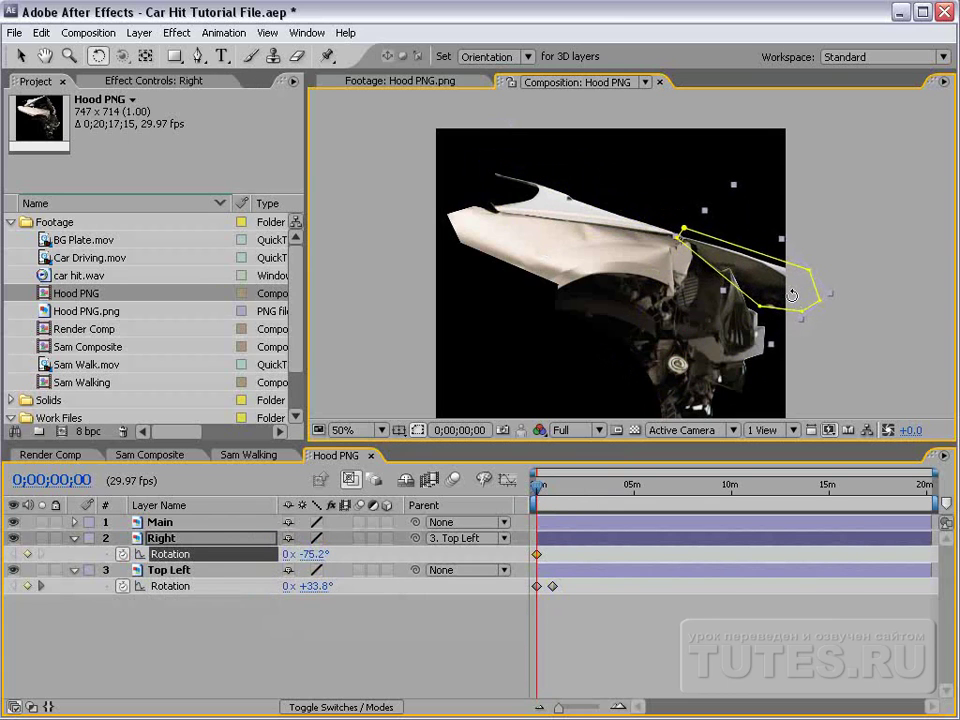
{"action": "left_click_drag", "start_coordinate": [538, 496], "coordinate": [551, 488]}
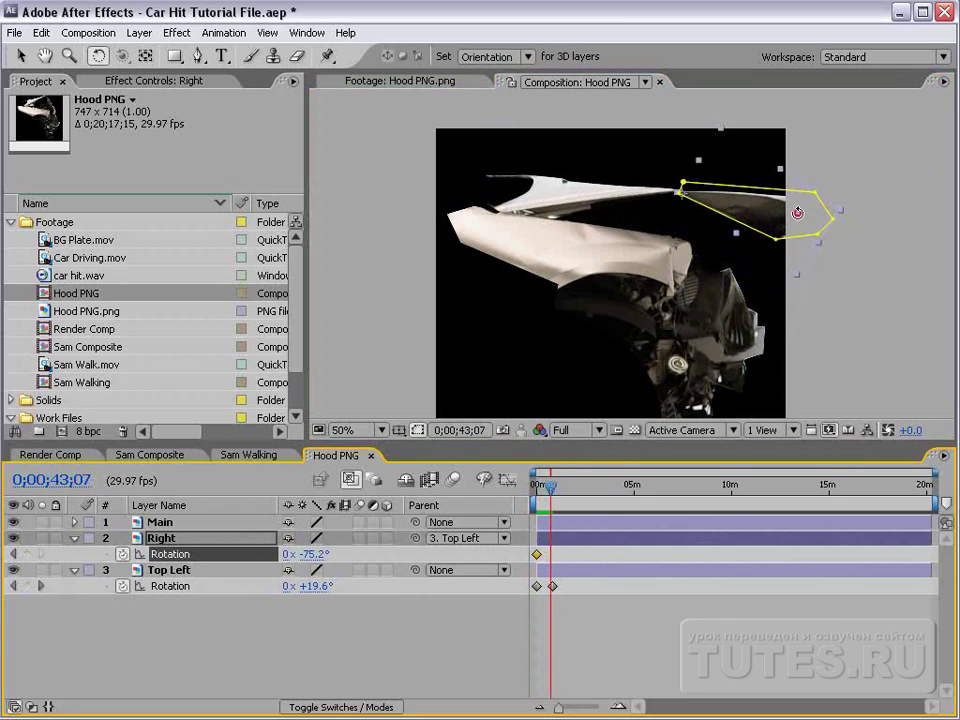
{"action": "left_click_drag", "start_coordinate": [797, 212], "coordinate": [747, 283]}
Align Top Left's later keyframe with Right's and preview the flap swing.
{"action": "key", "text": "="}
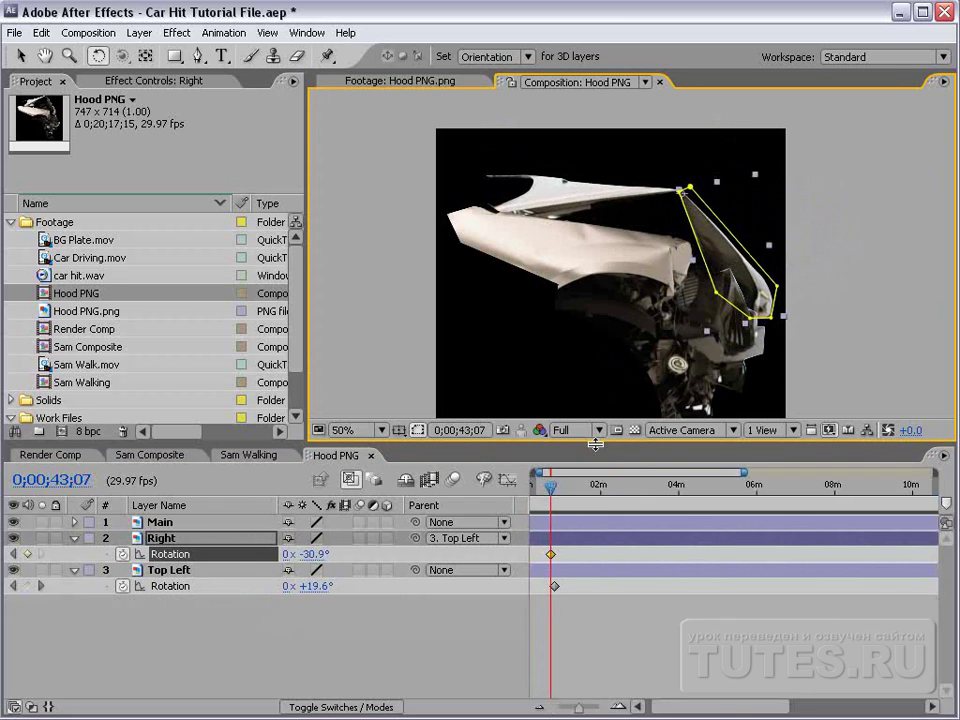
{"action": "key", "text": "="}
{"action": "left_click_drag", "start_coordinate": [593, 488], "coordinate": [591, 500]}
{"action": "left_click", "coordinate": [600, 586]}
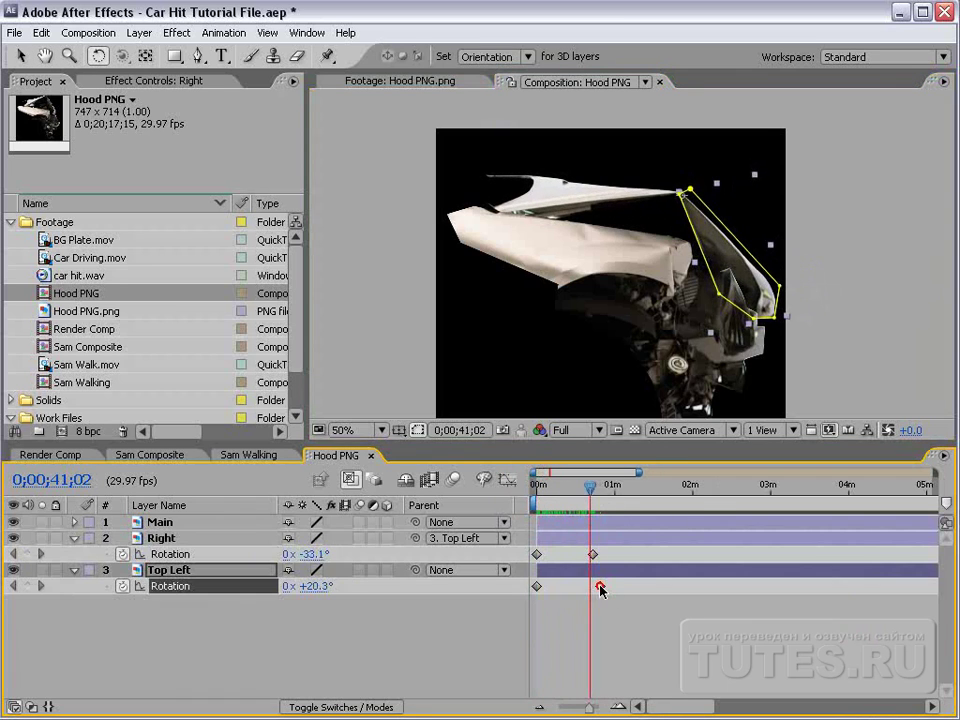
{"action": "left_click_drag", "start_coordinate": [600, 586], "coordinate": [580, 600]}
{"action": "left_click", "coordinate": [533, 488]}
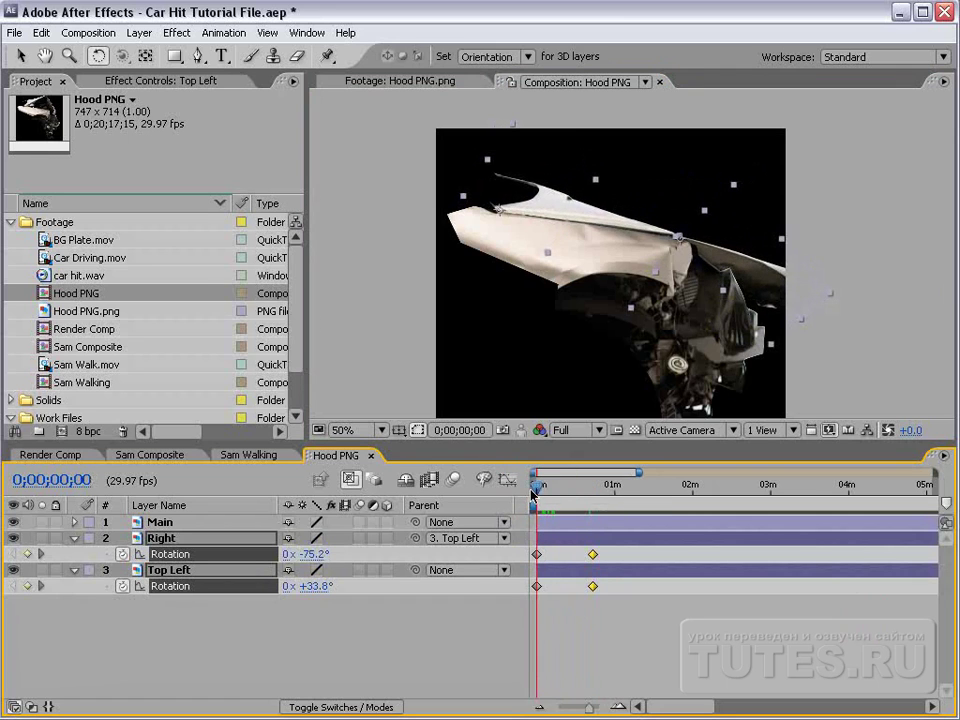
{"action": "key", "text": "space"}
{"action": "key", "text": "equal"}
Move both later rotation keyframes to about 4 frames in and step through the motion.
{"action": "left_click", "coordinate": [761, 587]}
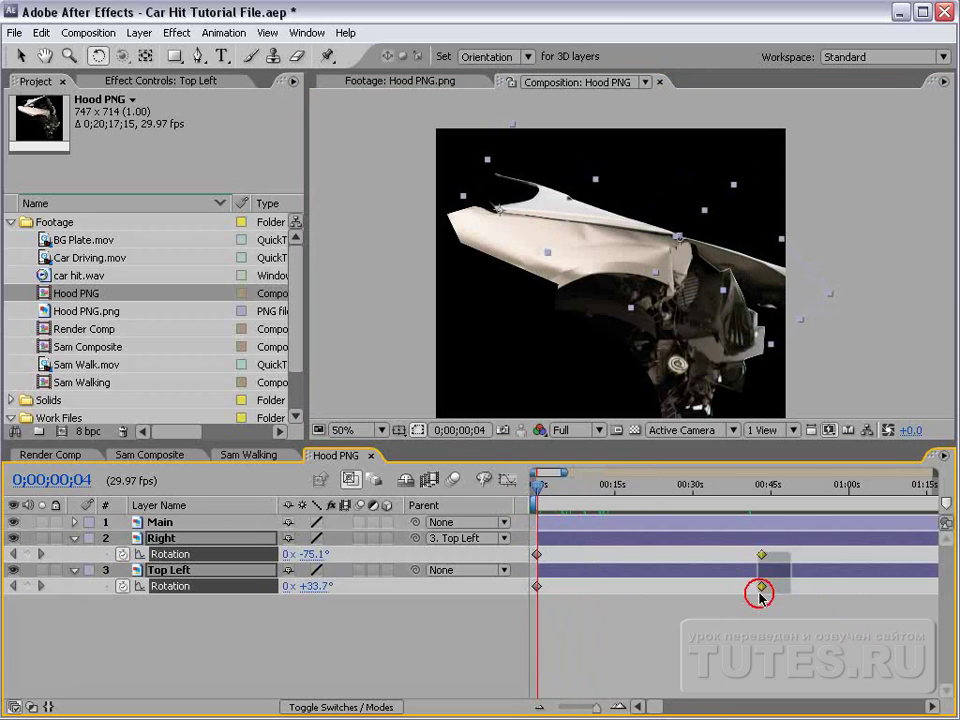
{"action": "left_click_drag", "start_coordinate": [761, 590], "coordinate": [556, 594]}
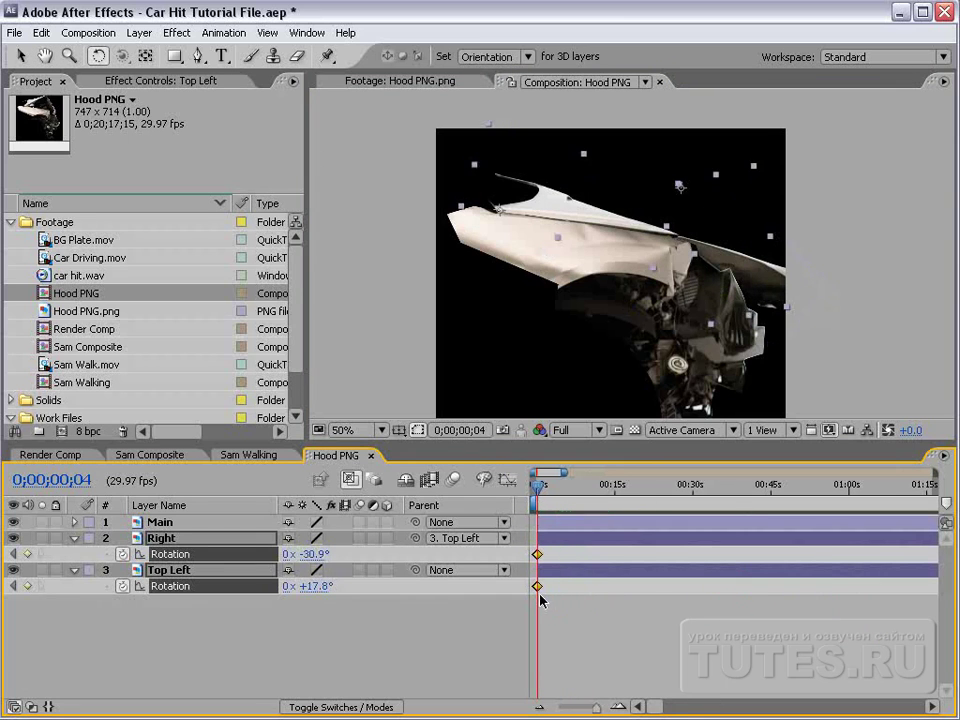
{"action": "key", "text": "equal"}
{"action": "key", "text": "equal"}
{"action": "key", "text": "equal"}
{"action": "key", "text": "h"}
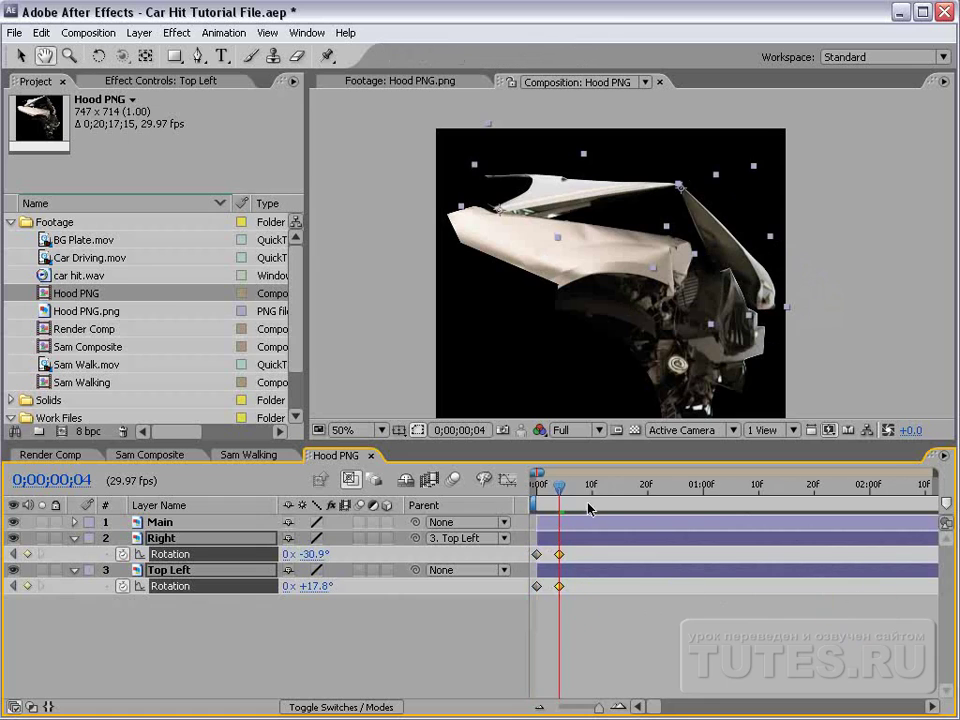
{"action": "key", "text": "w"}
{"action": "left_click_drag", "start_coordinate": [537, 485], "coordinate": [553, 485]}
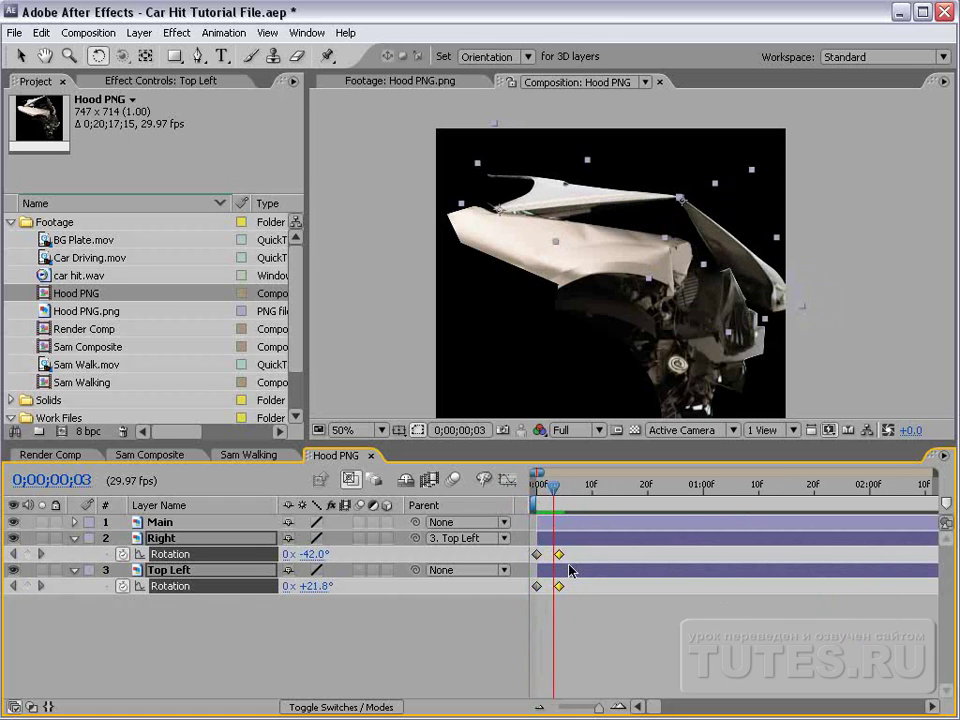
Shift all four rotation keyframes later and adjust Top Left's end rotation.
{"action": "left_click", "coordinate": [553, 590]}
{"action": "mouse_move", "coordinate": [579, 557]}
{"action": "left_mouse_down"}
{"action": "mouse_move", "coordinate": [537, 598]}
{"action": "mouse_move", "coordinate": [615, 586]}
{"action": "left_mouse_up"}
{"action": "mouse_move", "coordinate": [553, 485]}
{"action": "left_mouse_down"}
{"action": "mouse_move", "coordinate": [625, 486]}
{"action": "mouse_move", "coordinate": [637, 512]}
{"action": "left_mouse_up"}
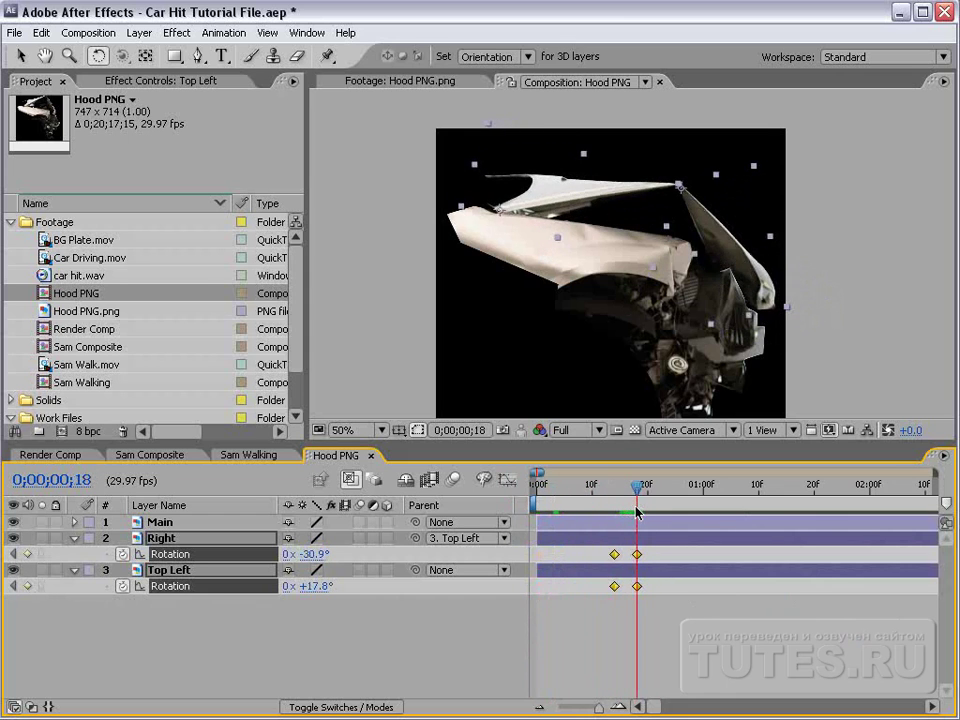
{"action": "left_click", "coordinate": [591, 619]}
{"action": "mouse_move", "coordinate": [320, 587]}
{"action": "left_mouse_down"}
{"action": "mouse_move", "coordinate": [307, 587]}
{"action": "mouse_move", "coordinate": [314, 596]}
{"action": "mouse_move", "coordinate": [603, 549]}
{"action": "left_mouse_up"}
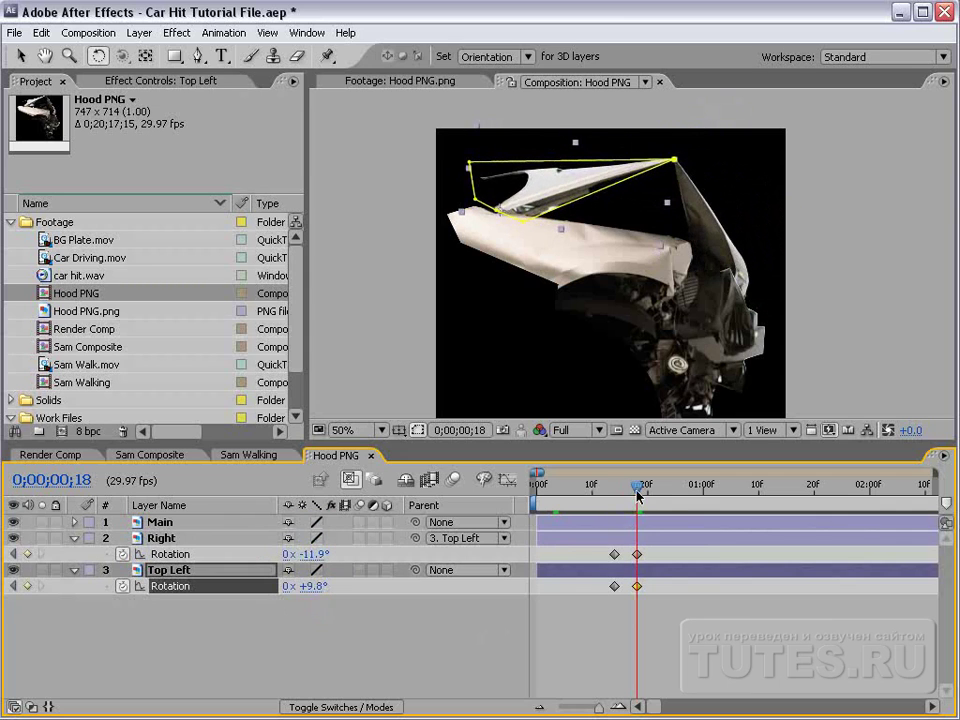
{"action": "left_click_drag", "start_coordinate": [638, 494], "coordinate": [629, 500]}
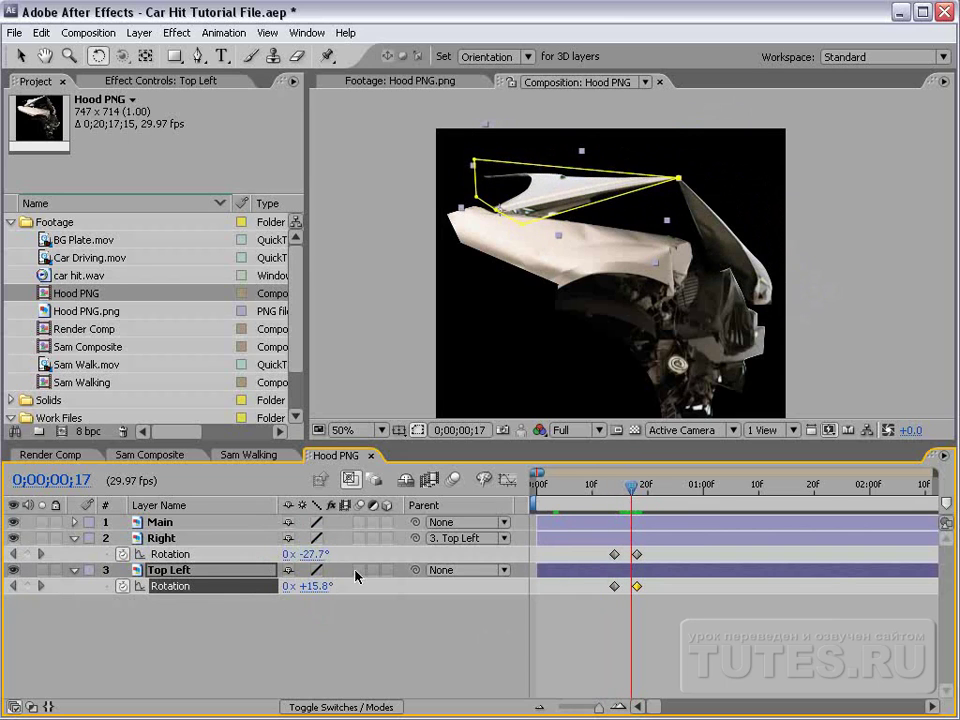
Enable motion blur on the hood layers and comp, scrub the impact, and show the transparency grid.
{"action": "left_click_drag", "start_coordinate": [360, 522], "coordinate": [360, 570]}
{"action": "left_click", "coordinate": [453, 479]}
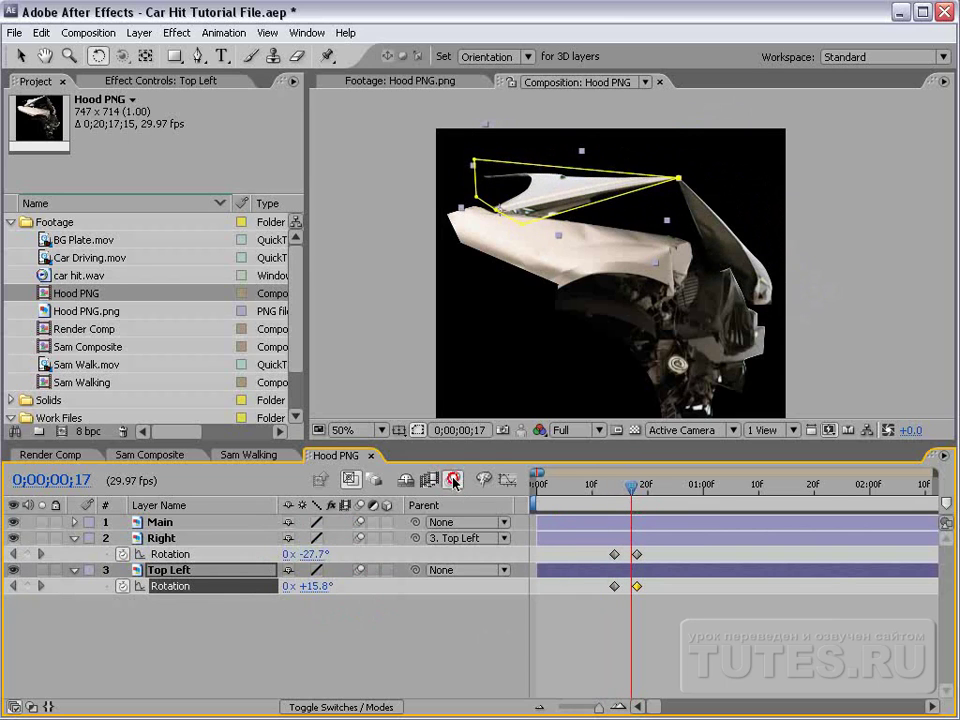
{"action": "left_click", "coordinate": [616, 621]}
{"action": "mouse_move", "coordinate": [631, 487]}
{"action": "left_mouse_down"}
{"action": "mouse_move", "coordinate": [617, 490]}
{"action": "mouse_move", "coordinate": [627, 495]}
{"action": "left_mouse_up"}
{"action": "mouse_move", "coordinate": [657, 557]}
{"action": "left_mouse_down"}
{"action": "mouse_move", "coordinate": [632, 605]}
{"action": "mouse_move", "coordinate": [631, 490]}
{"action": "left_mouse_up"}
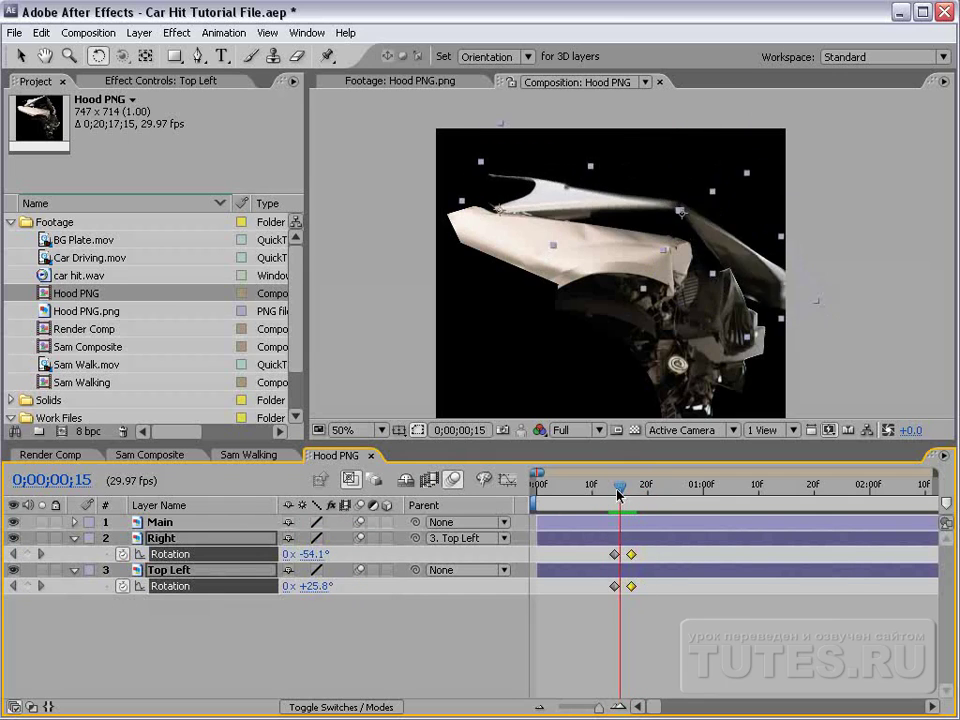
{"action": "left_click", "coordinate": [629, 429]}
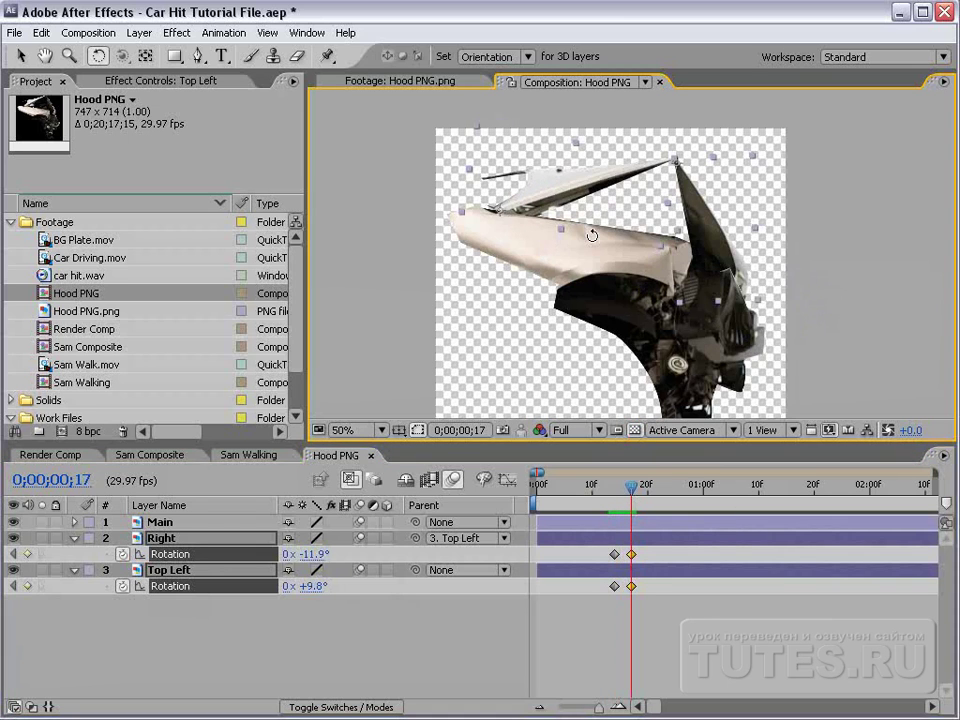
Duplicate the Main hood layer to create Main 2, undoing an accidental Top Left duplicate.
{"action": "key", "text": "v"}
{"action": "left_click", "coordinate": [565, 600]}
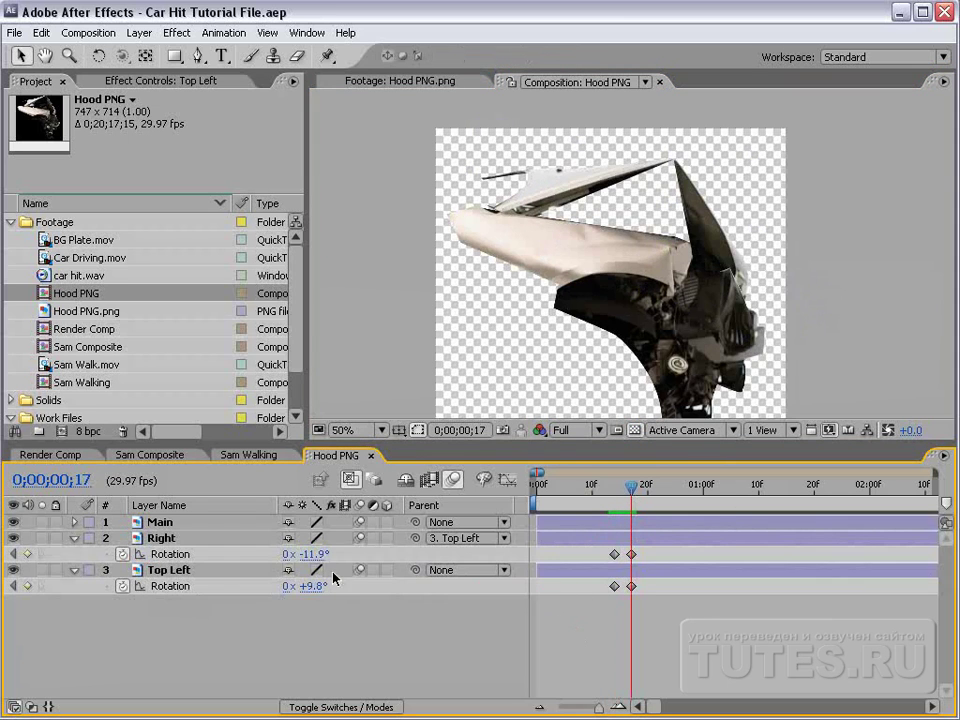
{"action": "left_click", "coordinate": [189, 572]}
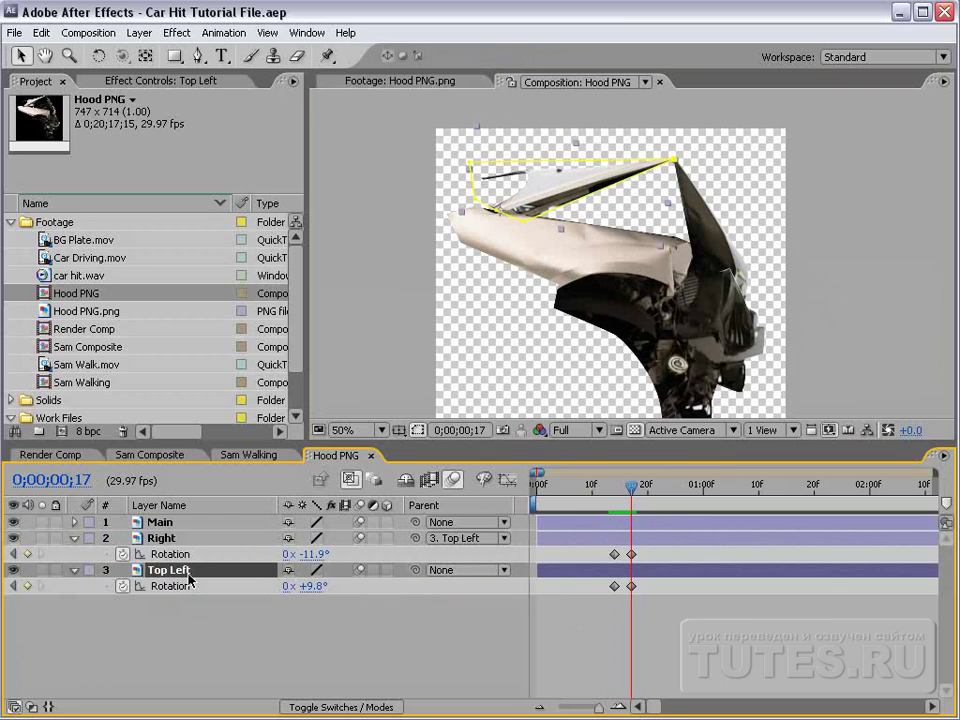
{"action": "key", "text": "ctrl+d"}
{"action": "key", "text": "ctrl+z"}
{"action": "left_click", "coordinate": [160, 522]}
{"action": "key", "text": "ctrl+d"}
{"action": "key", "text": "Return"}
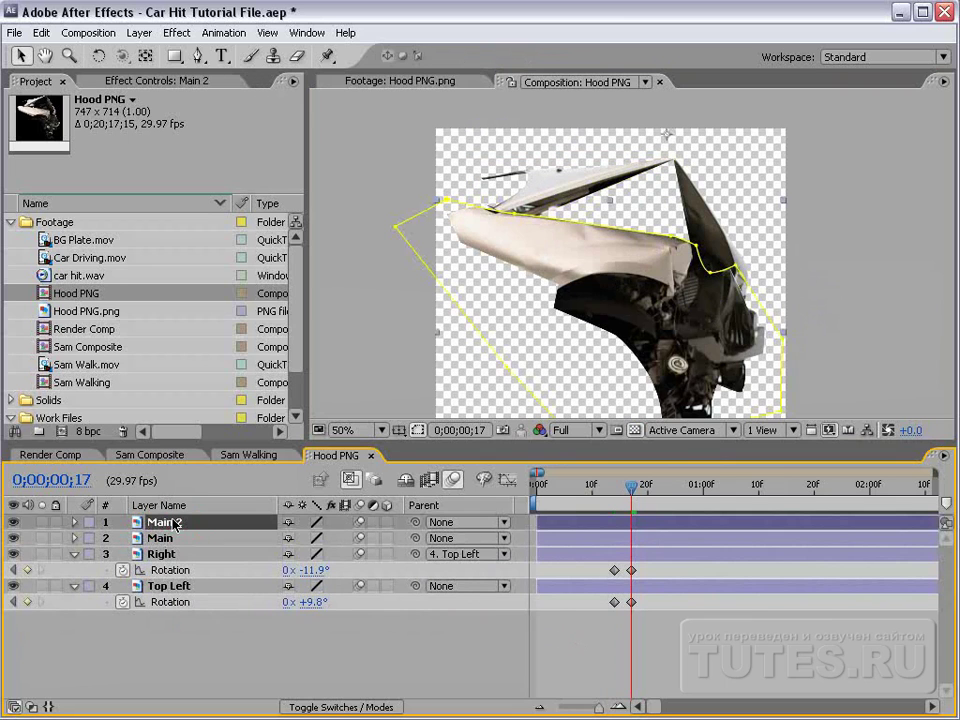
{"action": "key", "text": "Return"}
Replace Main 2's old mask with a triangular Pen mask around the upper hood flap.
{"action": "key", "text": "m"}
{"action": "left_click", "coordinate": [150, 537]}
{"action": "key", "text": "Delete"}
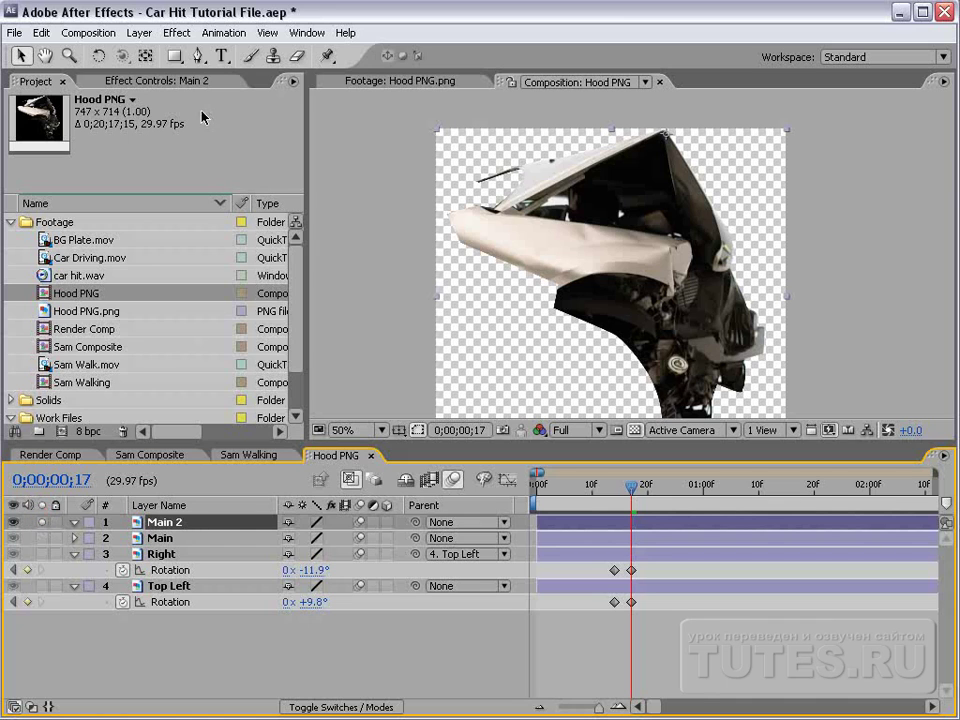
{"action": "left_click", "coordinate": [198, 56]}
{"action": "left_click", "coordinate": [501, 218]}
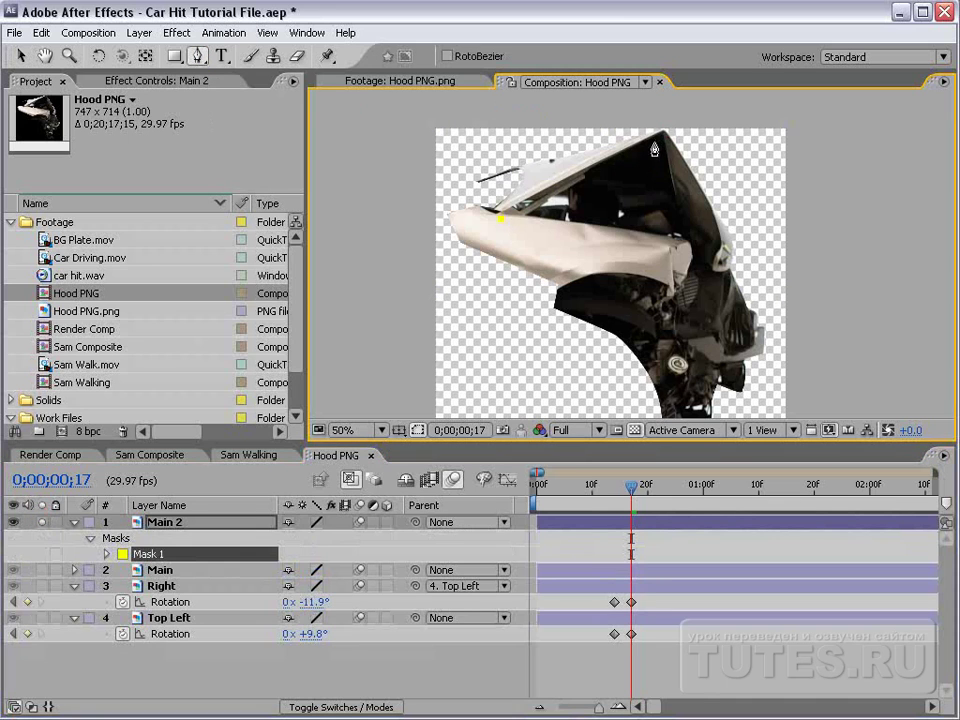
{"action": "left_click", "coordinate": [663, 131]}
{"action": "left_click", "coordinate": [710, 244]}
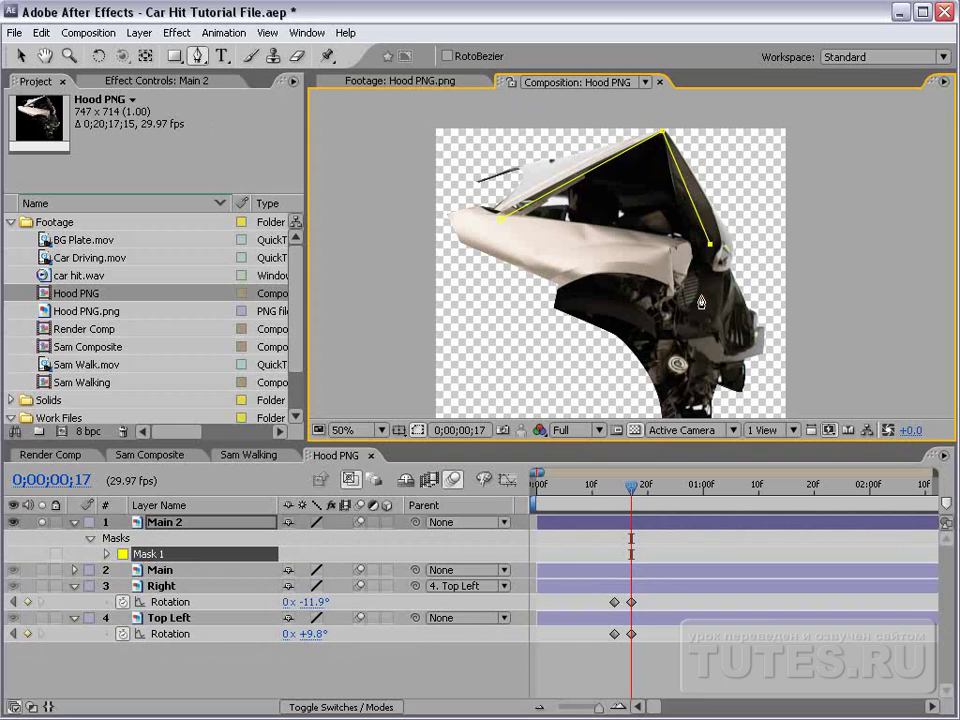
{"action": "left_click", "coordinate": [500, 221]}
{"action": "key", "text": "v"}
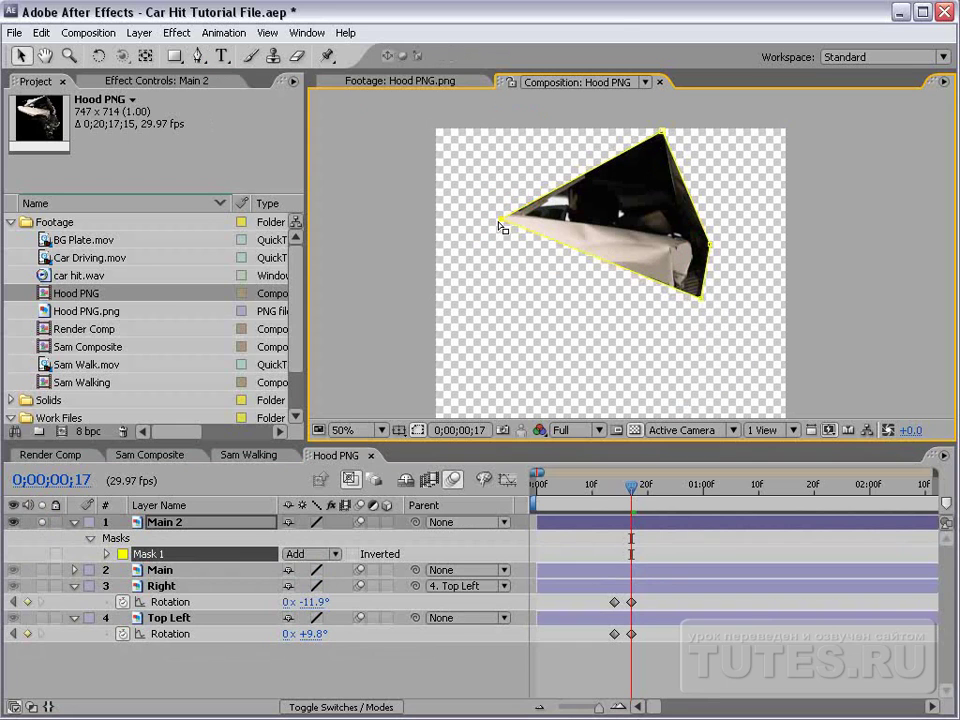
Move Main 2 to the bottom of the layer stack and parent it to Top Left.
{"action": "left_click", "coordinate": [74, 522]}
{"action": "left_click", "coordinate": [42, 522]}
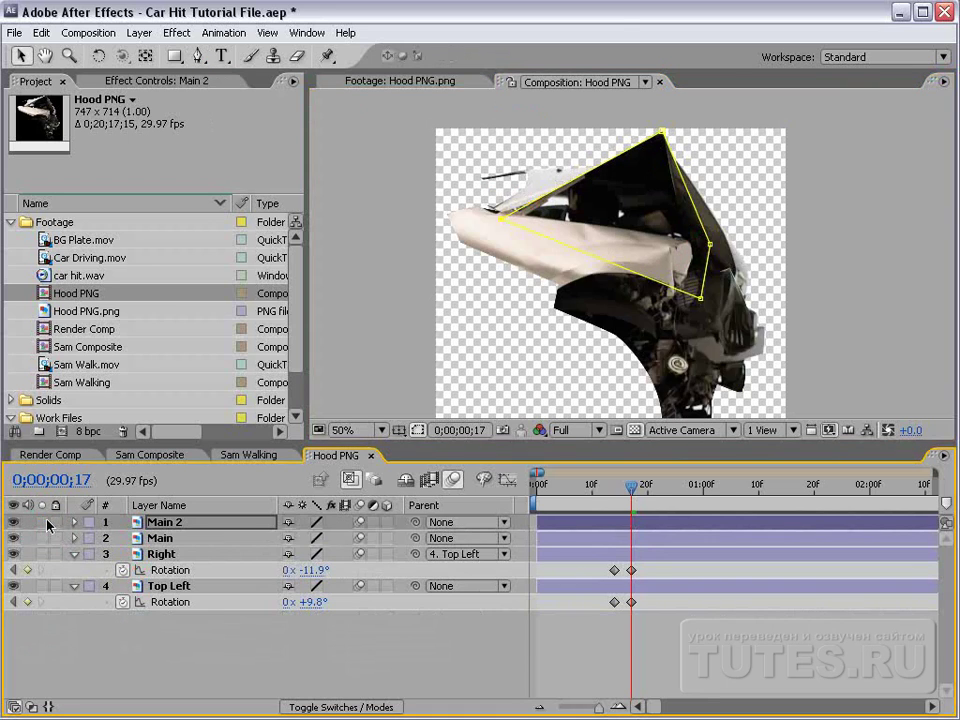
{"action": "key", "text": "Return"}
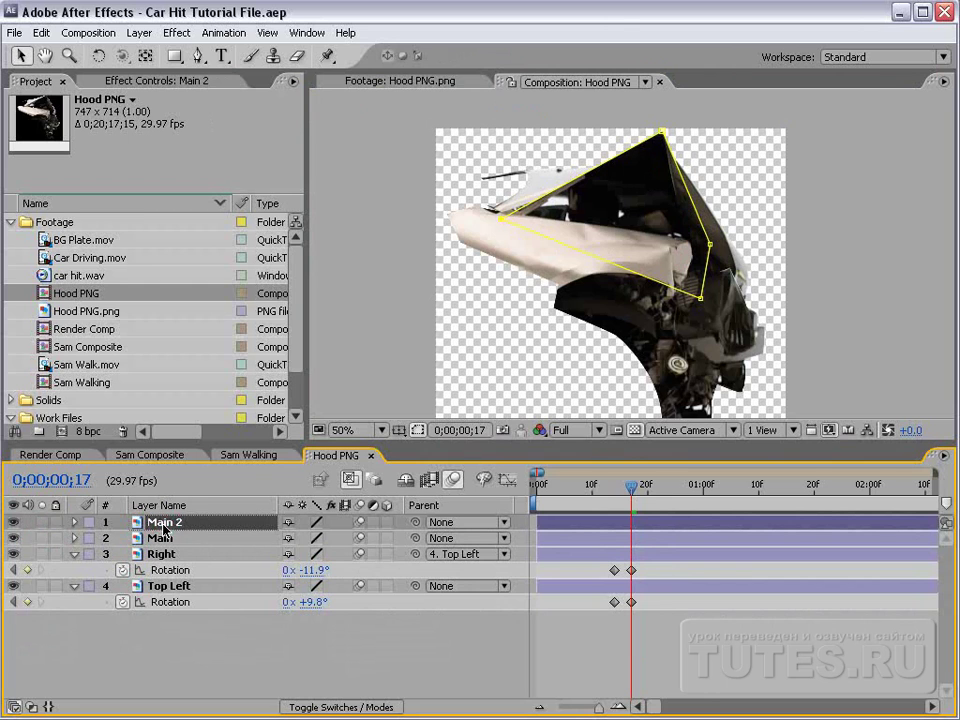
{"action": "left_click_drag", "start_coordinate": [165, 530], "coordinate": [182, 628]}
{"action": "left_click", "coordinate": [182, 573]}
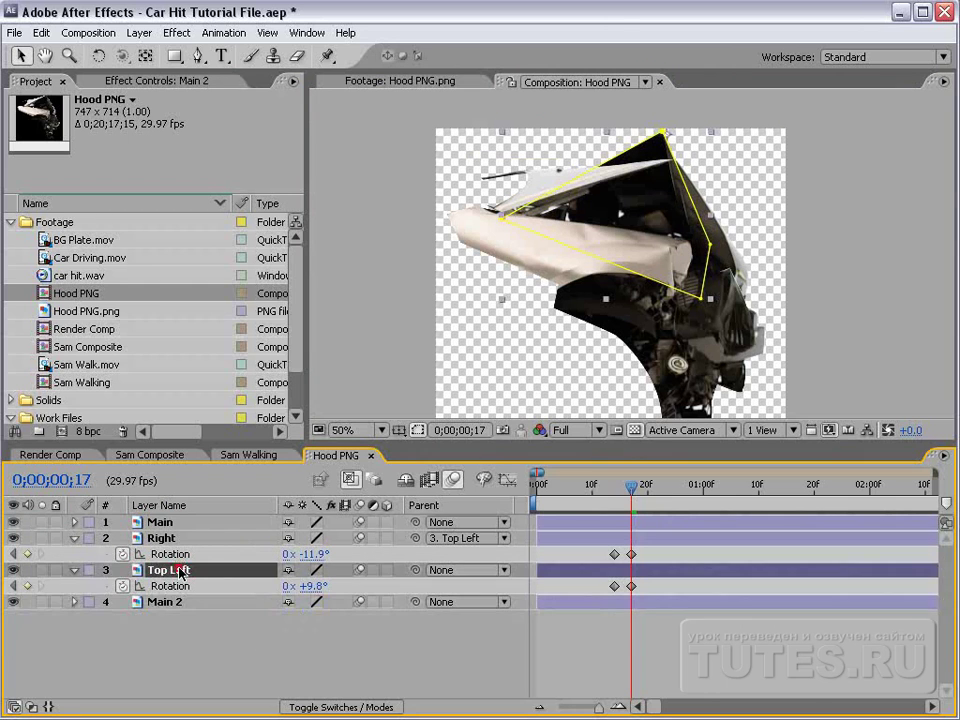
{"action": "left_click", "coordinate": [163, 602]}
{"action": "left_click_drag", "start_coordinate": [415, 602], "coordinate": [190, 572]}
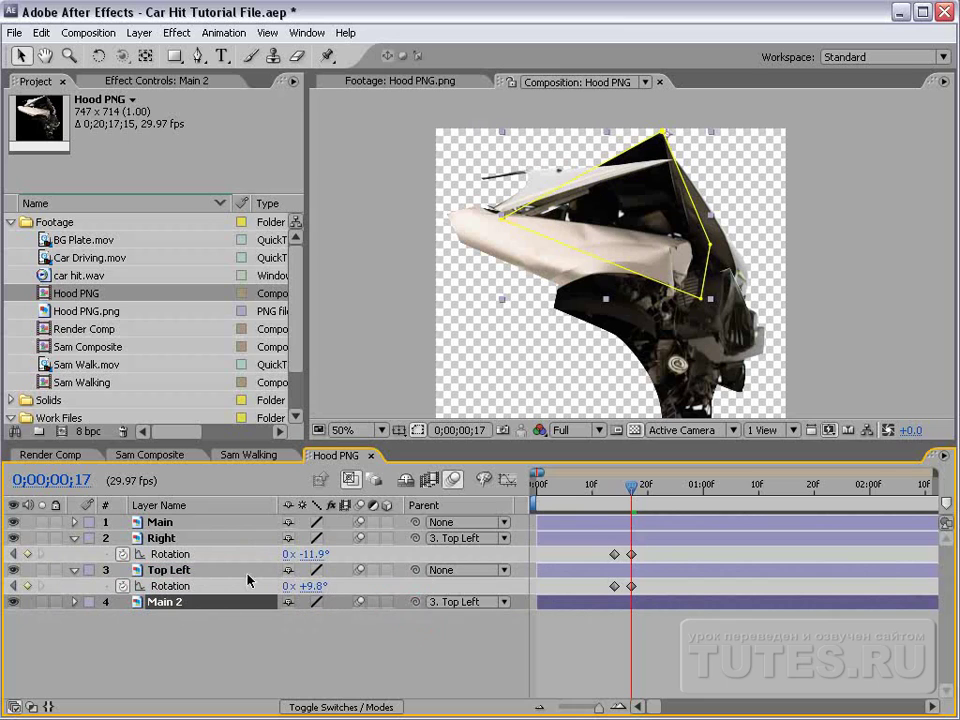
{"action": "left_click", "coordinate": [396, 622]}
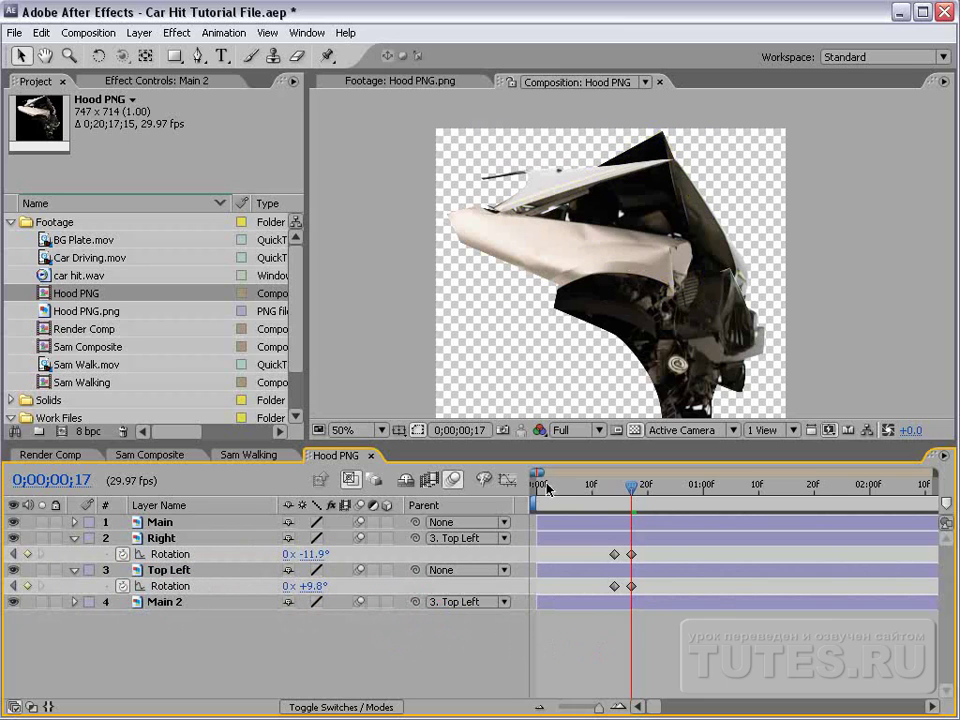
At frame 14, rotate Main 2 to fit the bent hood and scrub to check it.
{"action": "left_click_drag", "start_coordinate": [631, 490], "coordinate": [614, 489]}
{"action": "left_click", "coordinate": [626, 602]}
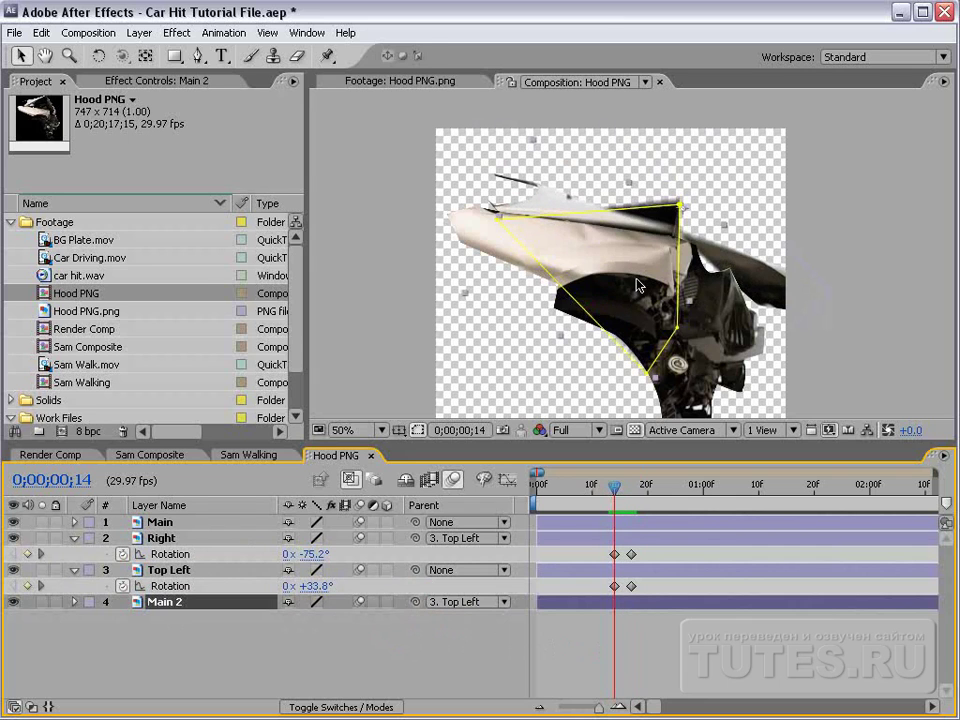
{"action": "key", "text": "w"}
{"action": "mouse_move", "coordinate": [637, 285]}
{"action": "left_mouse_down"}
{"action": "mouse_move", "coordinate": [663, 213]}
{"action": "mouse_move", "coordinate": [663, 240]}
{"action": "left_mouse_up"}
{"action": "key", "text": "v"}
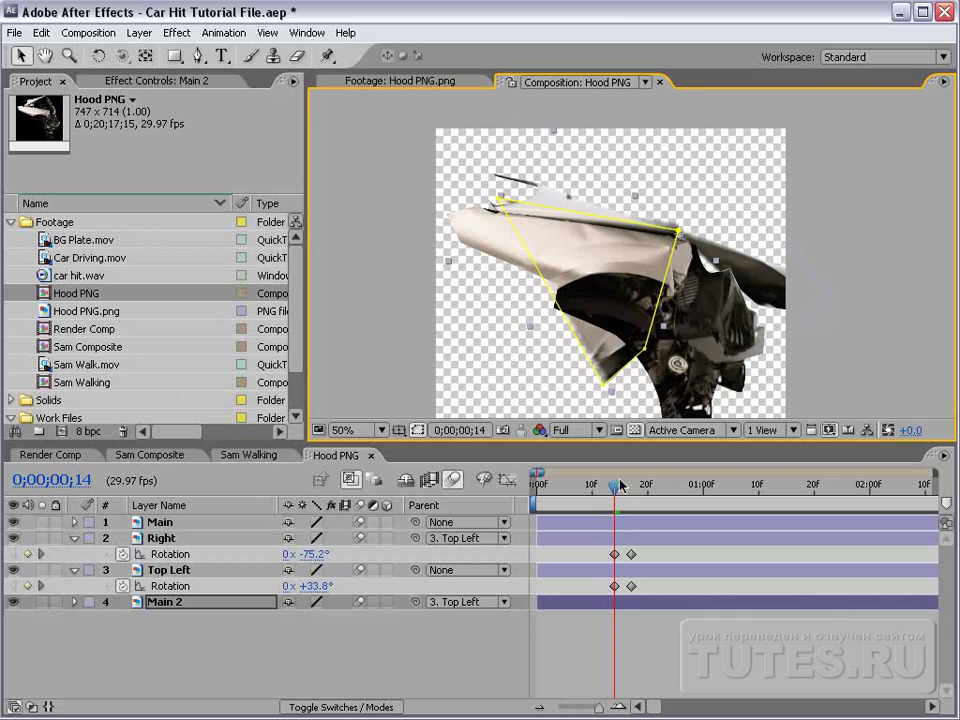
{"action": "left_click_drag", "start_coordinate": [620, 486], "coordinate": [632, 508]}
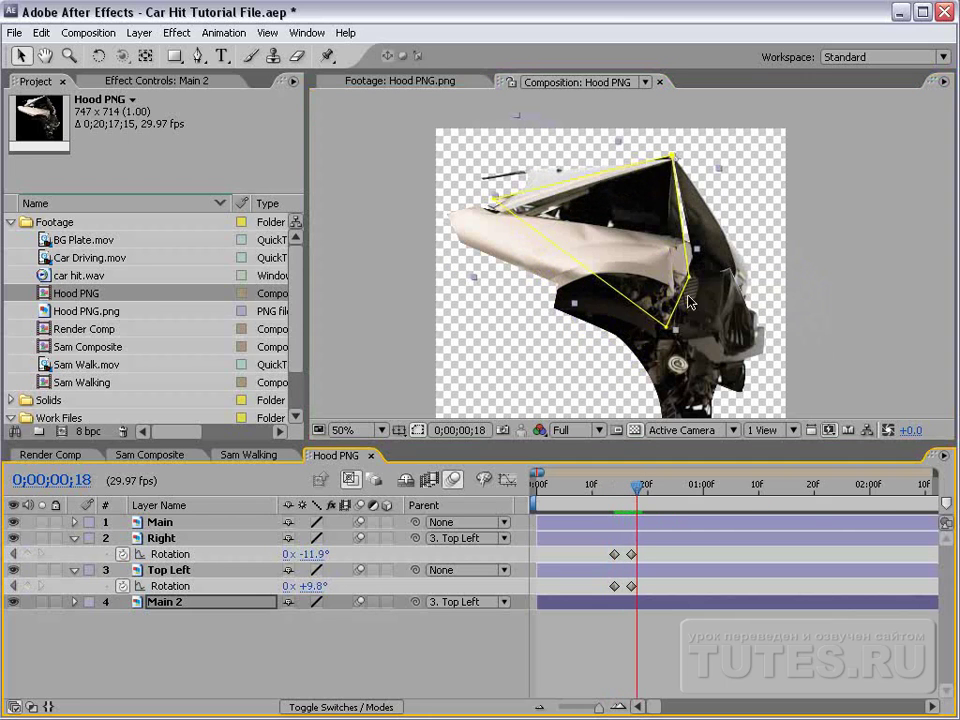
Save, turn off the Transparency Grid, review the impact frames, and close the Hood PNG comp.
{"action": "left_click", "coordinate": [717, 225]}
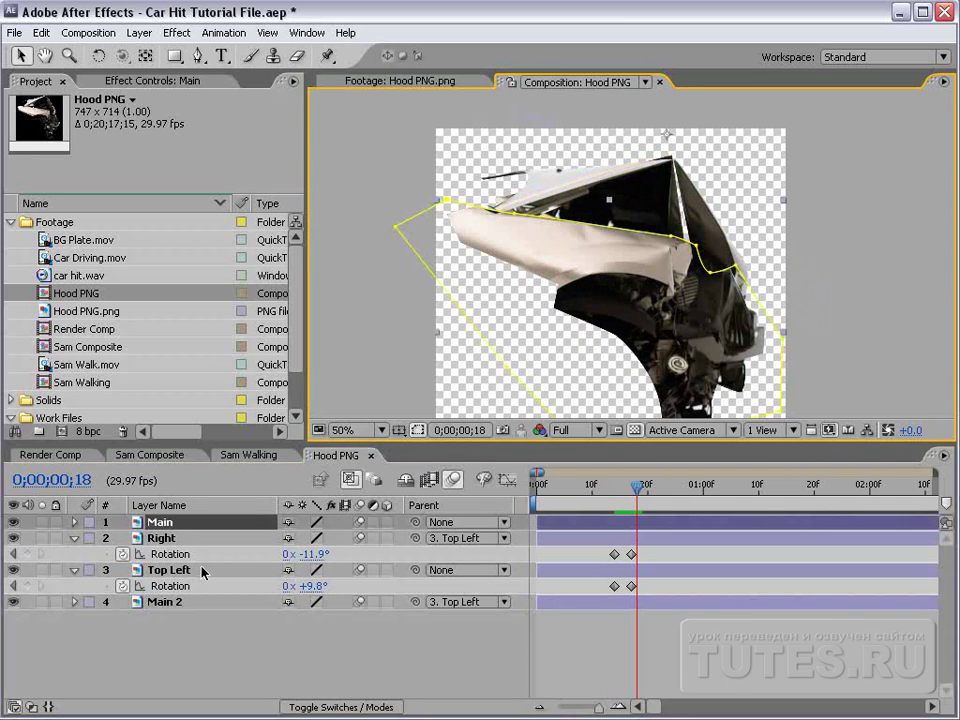
{"action": "left_click", "coordinate": [172, 539]}
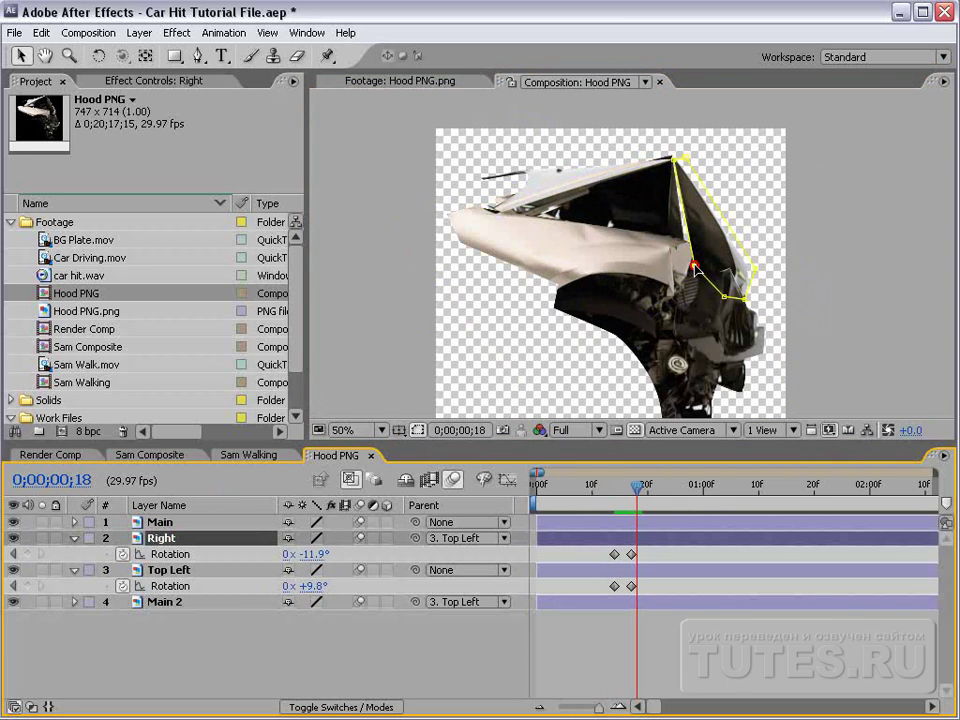
{"action": "key", "text": "ctrl+s"}
{"action": "left_click_drag", "start_coordinate": [636, 486], "coordinate": [609, 503]}
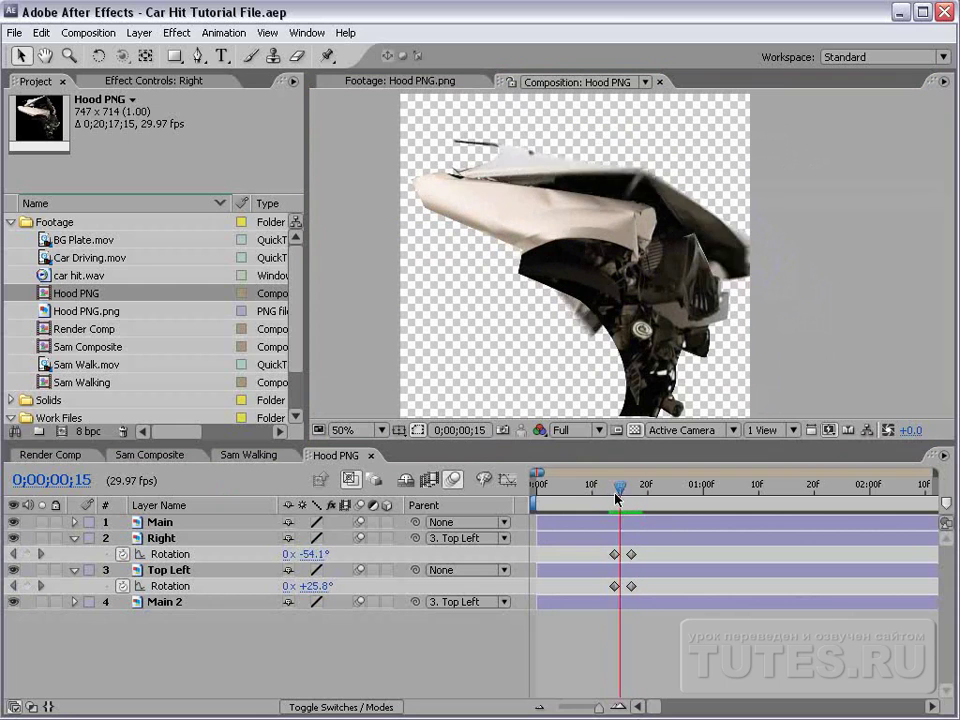
{"action": "left_click", "coordinate": [636, 431]}
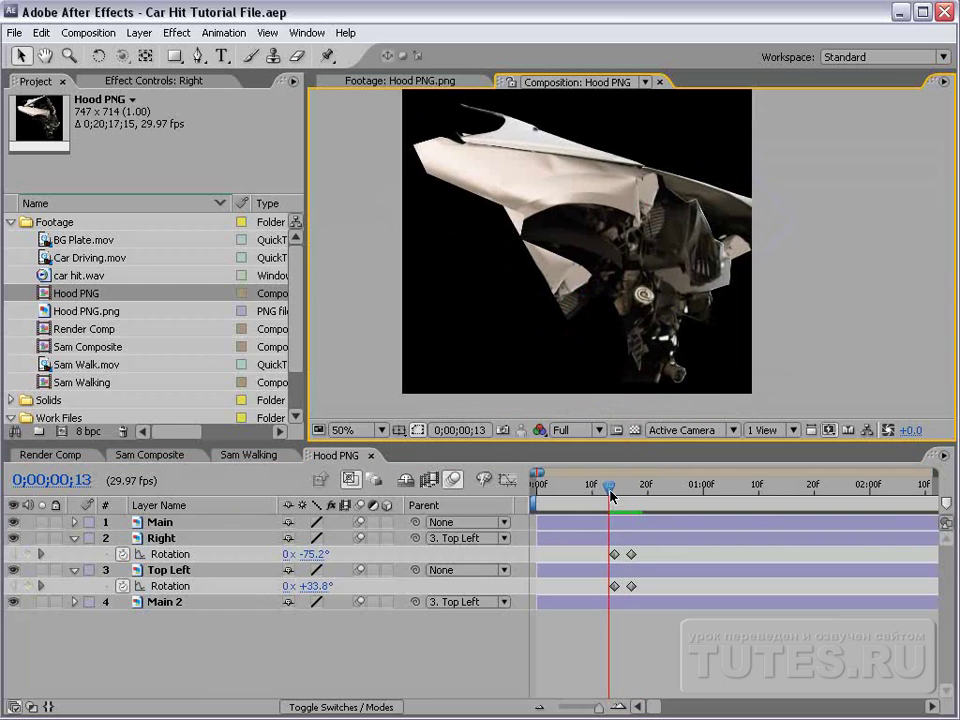
{"action": "mouse_move", "coordinate": [611, 496]}
{"action": "left_mouse_down"}
{"action": "mouse_move", "coordinate": [637, 503]}
{"action": "mouse_move", "coordinate": [599, 513]}
{"action": "mouse_move", "coordinate": [622, 493]}
{"action": "left_mouse_up"}
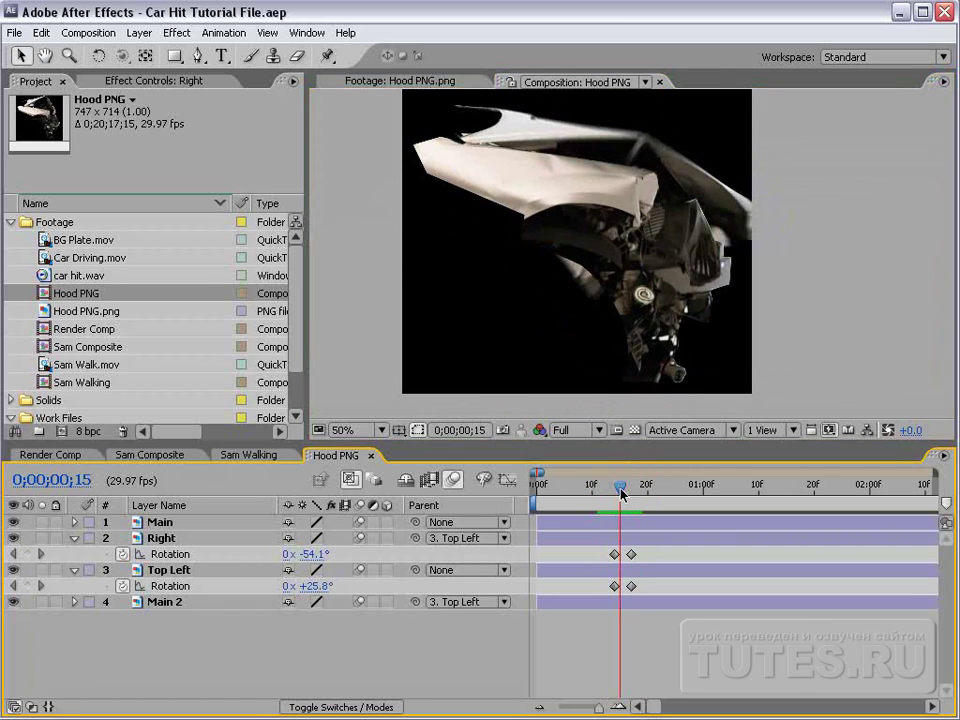
{"action": "left_click", "coordinate": [370, 462]}
{"action": "left_click_drag", "start_coordinate": [488, 241], "coordinate": [604, 268]}
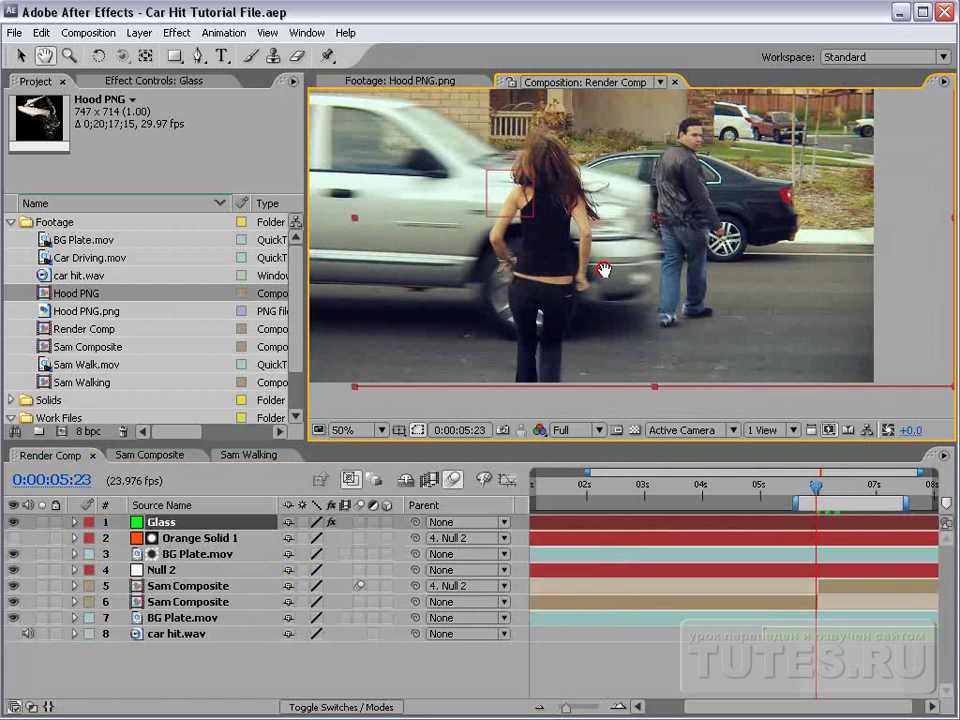
Add Hood PNG to the Render Comp and position it over the car's front.
{"action": "key", "text": "v"}
{"action": "left_click_drag", "start_coordinate": [60, 293], "coordinate": [658, 263]}
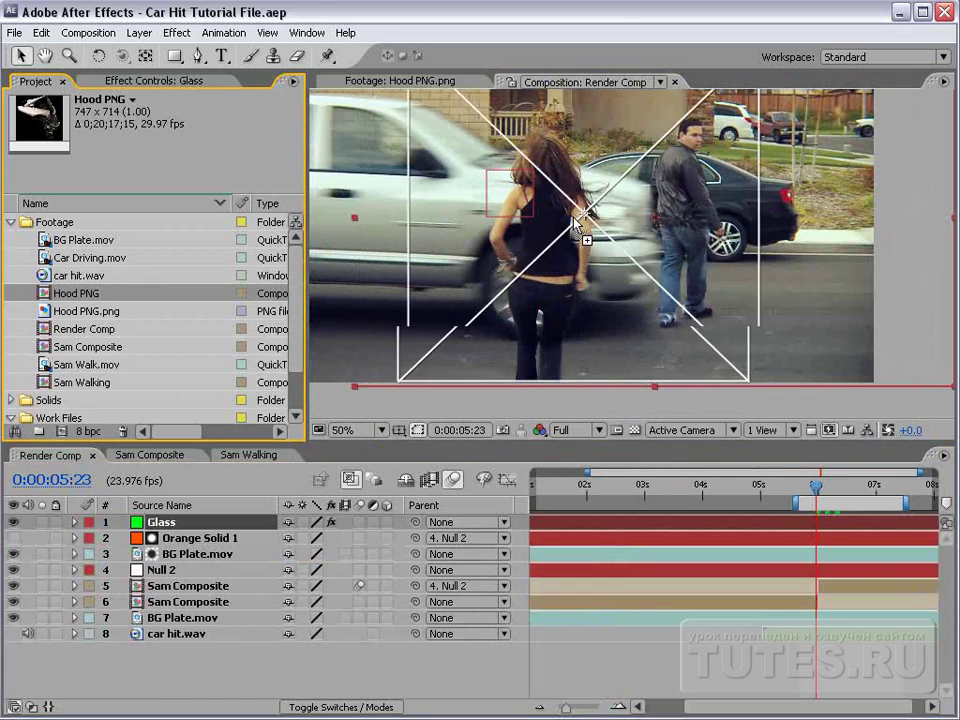
{"action": "key", "text": "comma"}
{"action": "key", "text": "comma"}
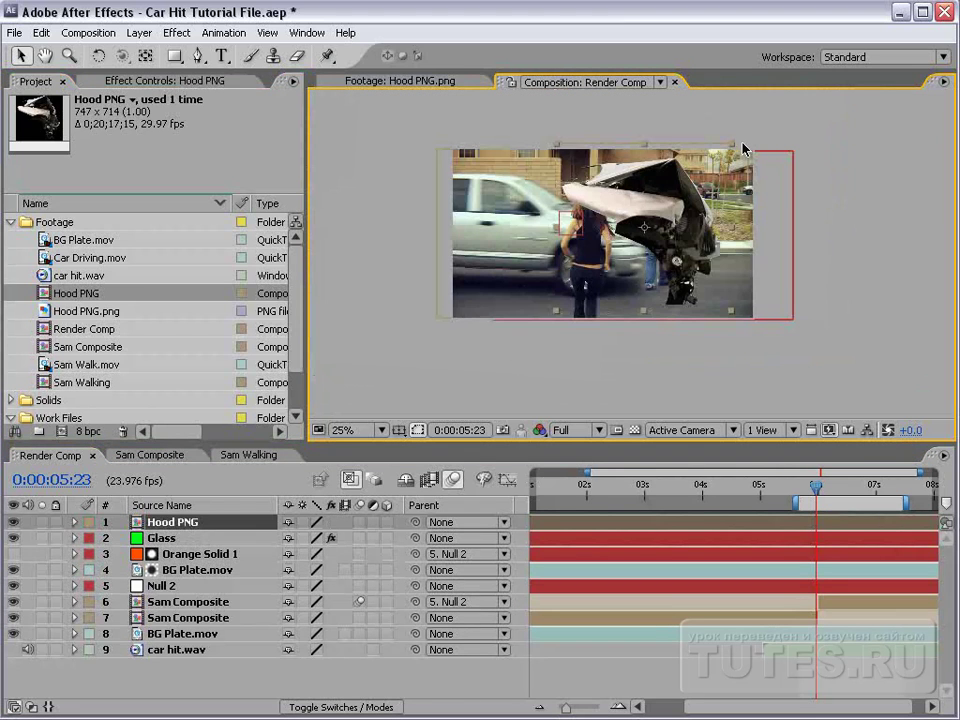
{"action": "key", "text": "slash"}
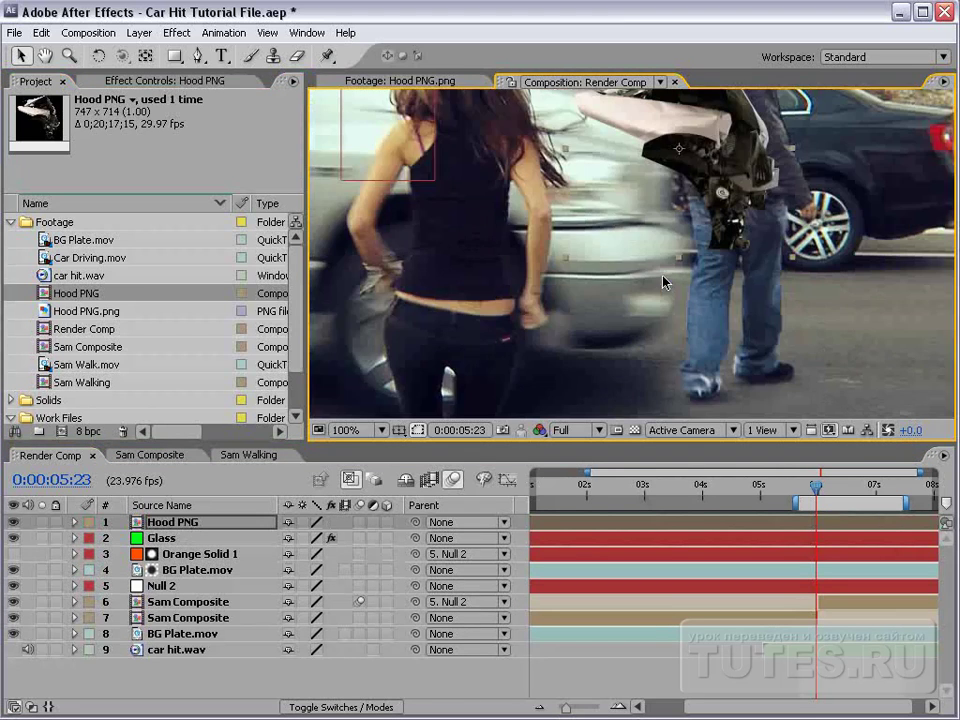
{"action": "left_click_drag", "start_coordinate": [757, 272], "coordinate": [787, 282]}
{"action": "key", "text": "v"}
{"action": "mouse_move", "coordinate": [722, 265]}
{"action": "left_mouse_down"}
{"action": "mouse_move", "coordinate": [645, 290]}
{"action": "mouse_move", "coordinate": [649, 173]}
{"action": "left_mouse_up"}
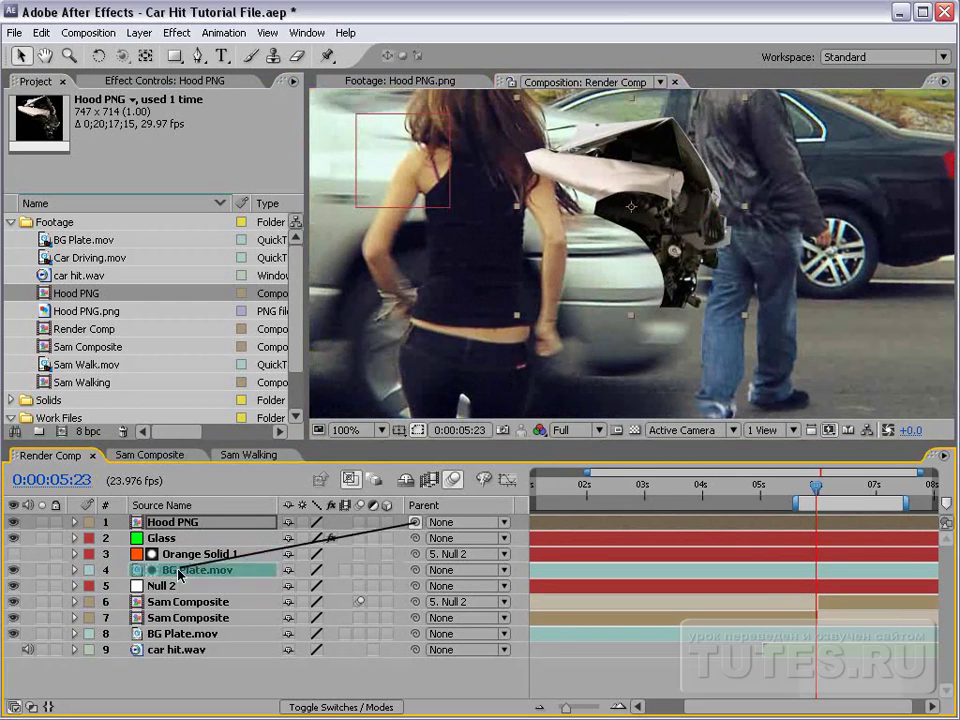
Parent Hood PNG to Null 2 and enable its motion blur switch.
{"action": "left_click_drag", "start_coordinate": [417, 527], "coordinate": [165, 588]}
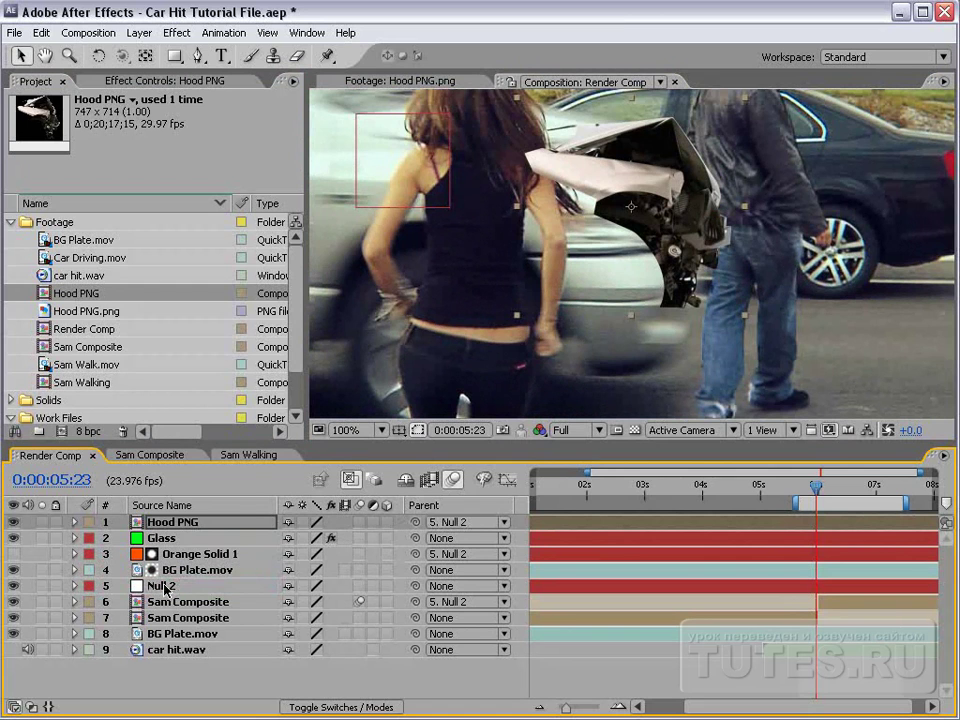
{"action": "left_click", "coordinate": [165, 588]}
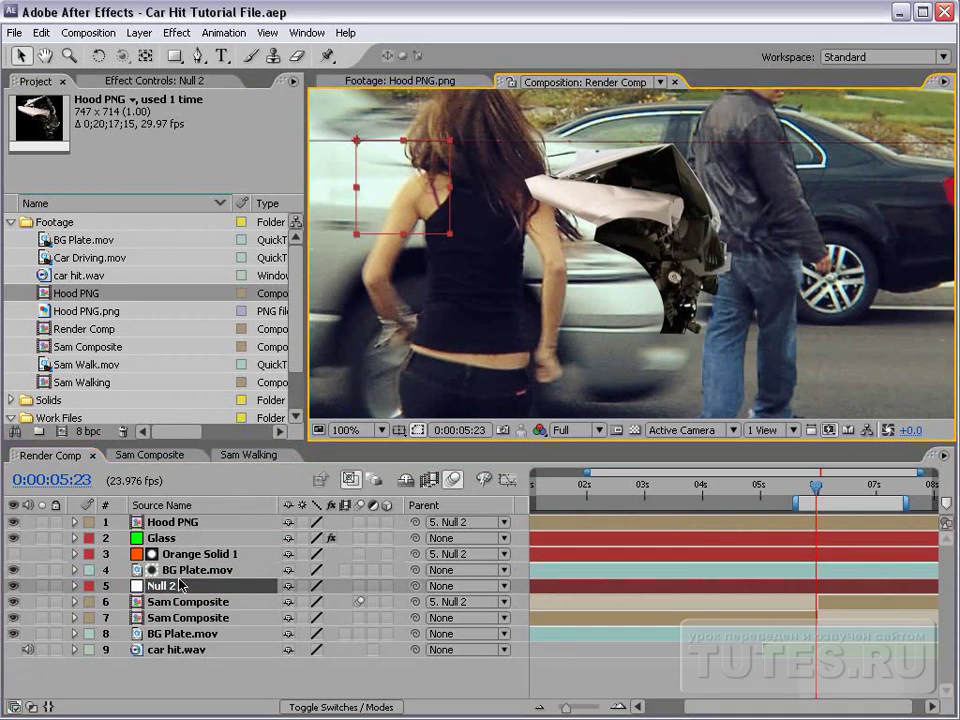
{"action": "left_click", "coordinate": [183, 527]}
{"action": "left_click", "coordinate": [360, 522]}
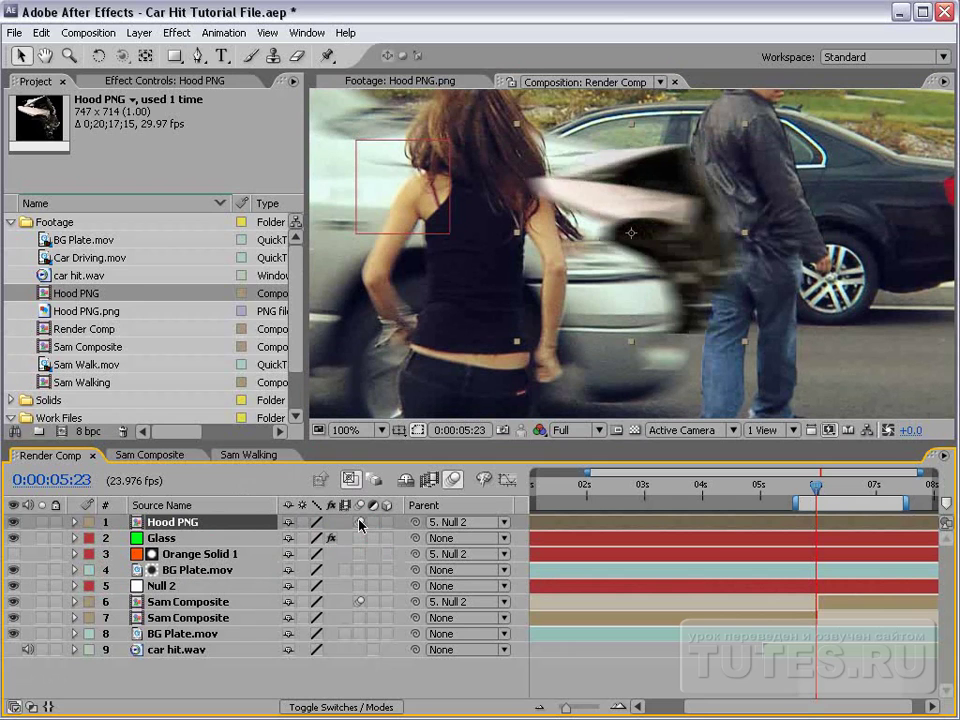
Add a Curves effect to Hood PNG and pull down the red channel's darker tones.
{"action": "left_click", "coordinate": [180, 33]}
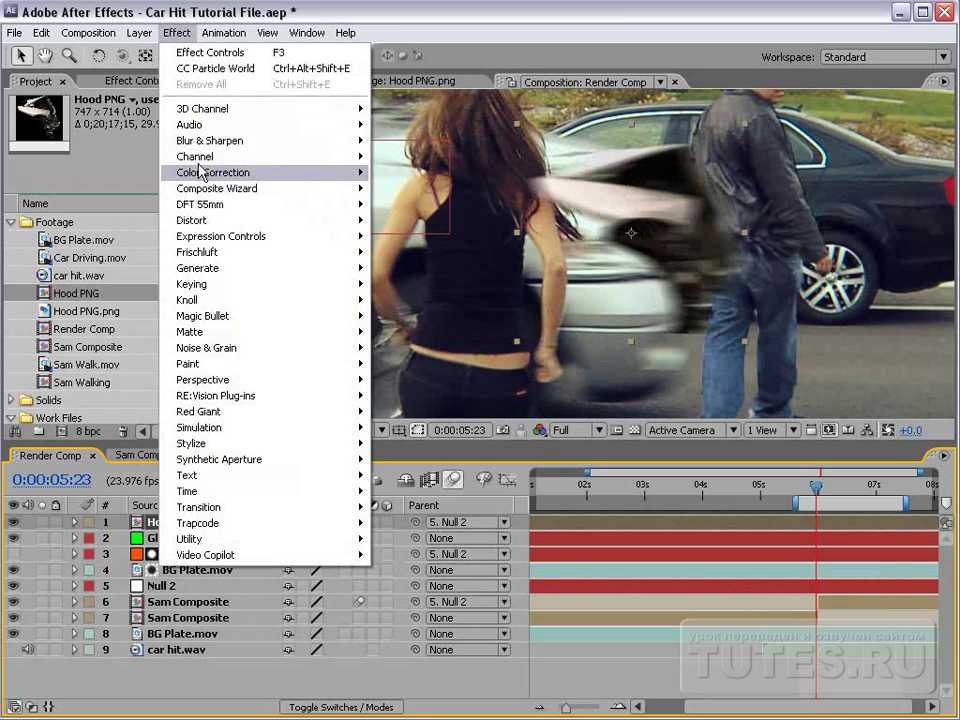
{"action": "mouse_move", "coordinate": [350, 174]}
{"action": "left_click", "coordinate": [402, 411]}
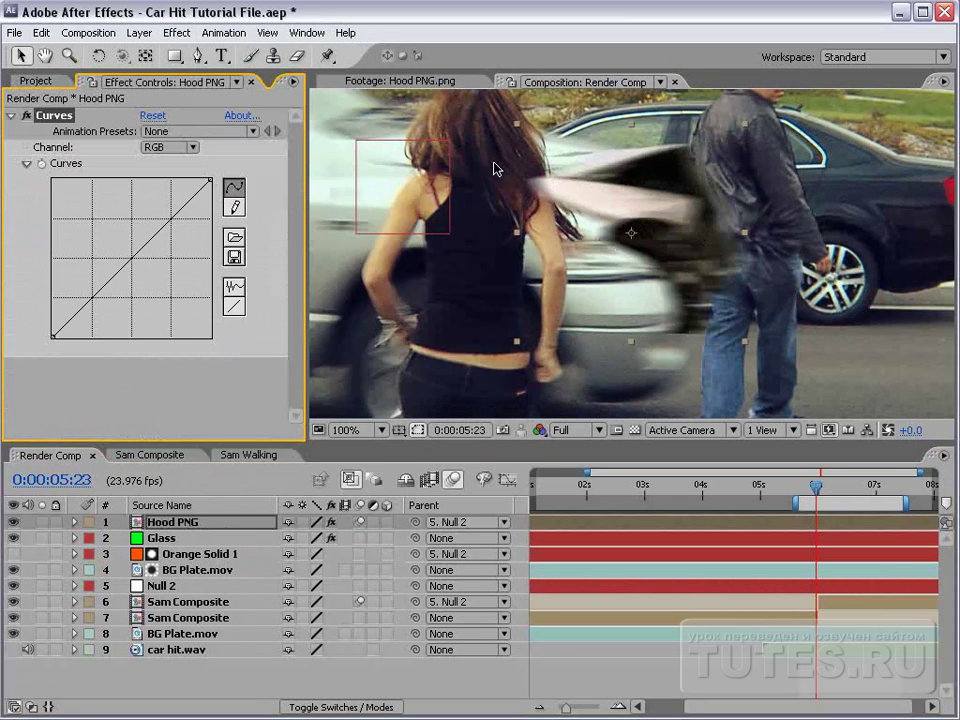
{"action": "left_click", "coordinate": [162, 148]}
{"action": "left_click", "coordinate": [166, 164]}
{"action": "left_click_drag", "start_coordinate": [67, 323], "coordinate": [74, 324]}
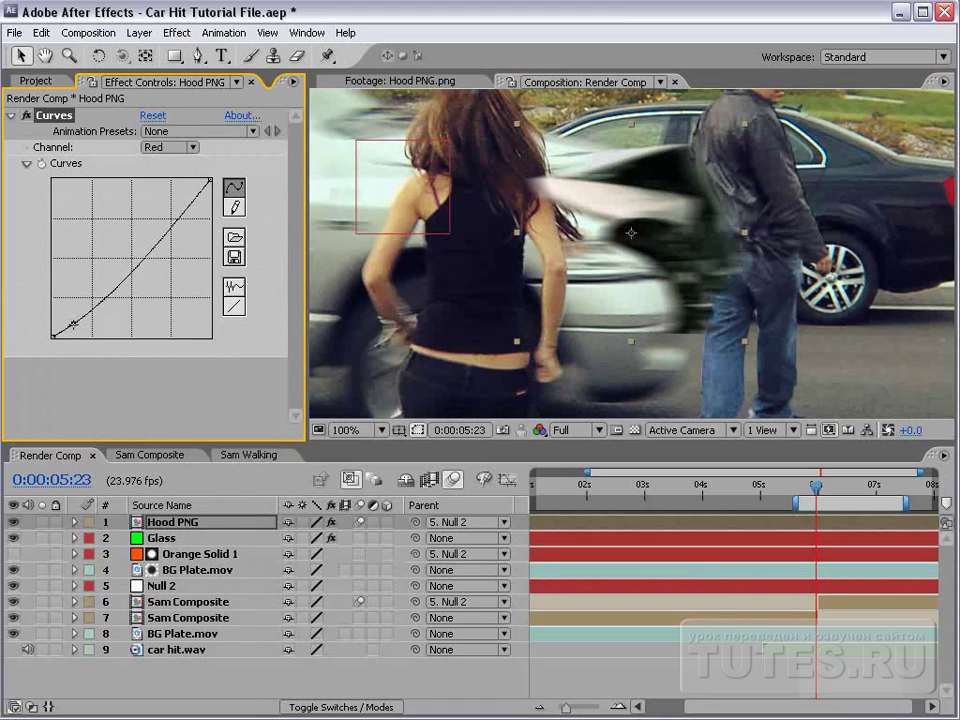
Raise the blue curve's dark end and bow the green curve upward.
{"action": "left_click", "coordinate": [168, 147]}
{"action": "left_click", "coordinate": [170, 180]}
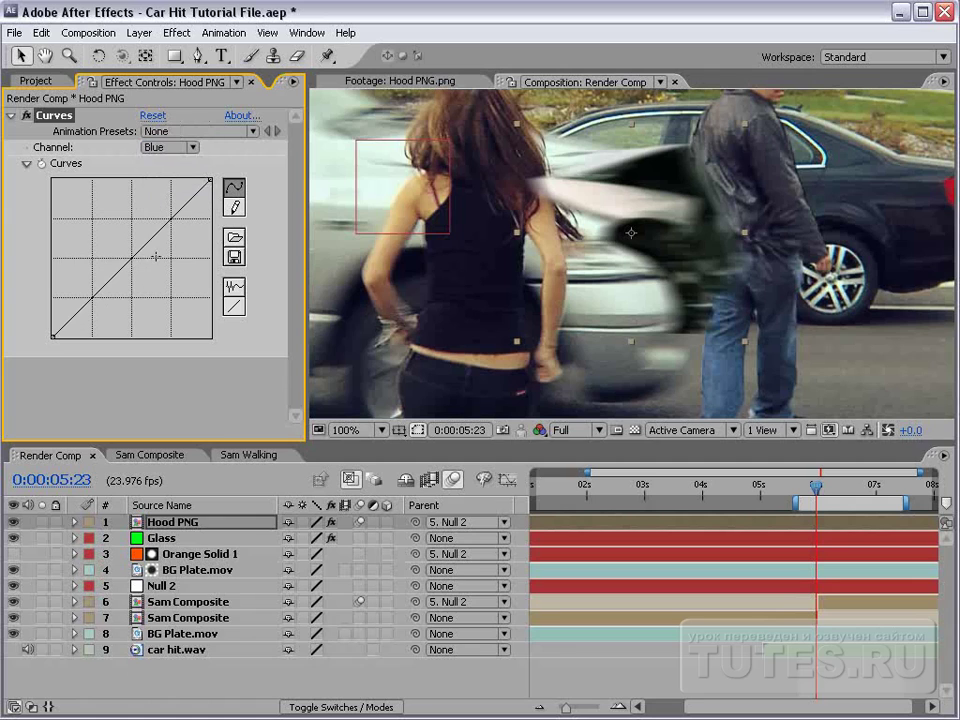
{"action": "left_click", "coordinate": [140, 244]}
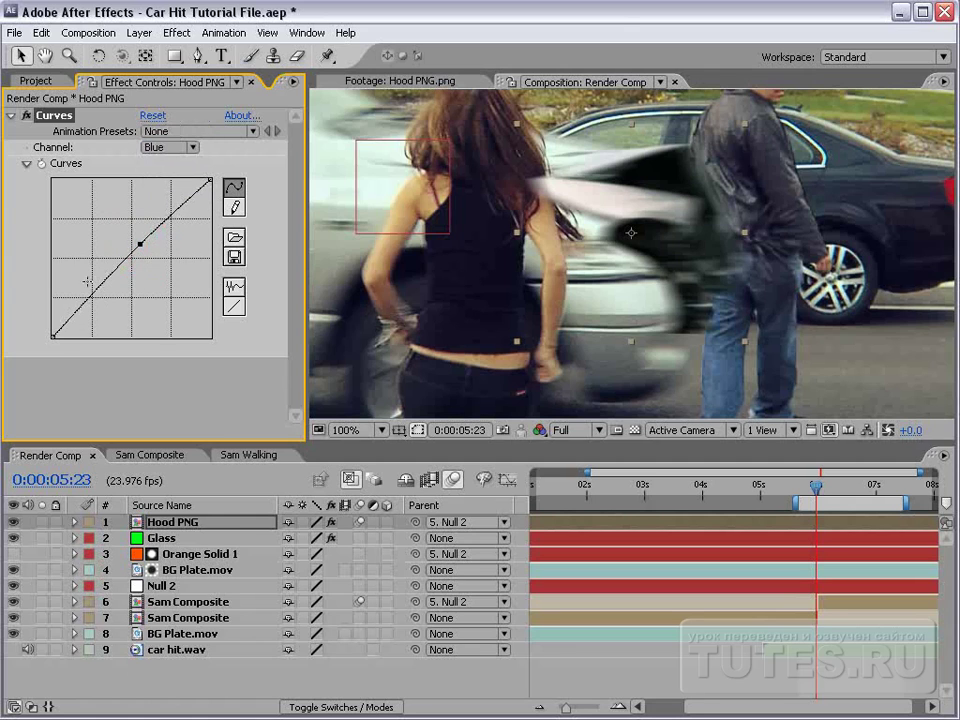
{"action": "left_click_drag", "start_coordinate": [51, 338], "coordinate": [52, 326]}
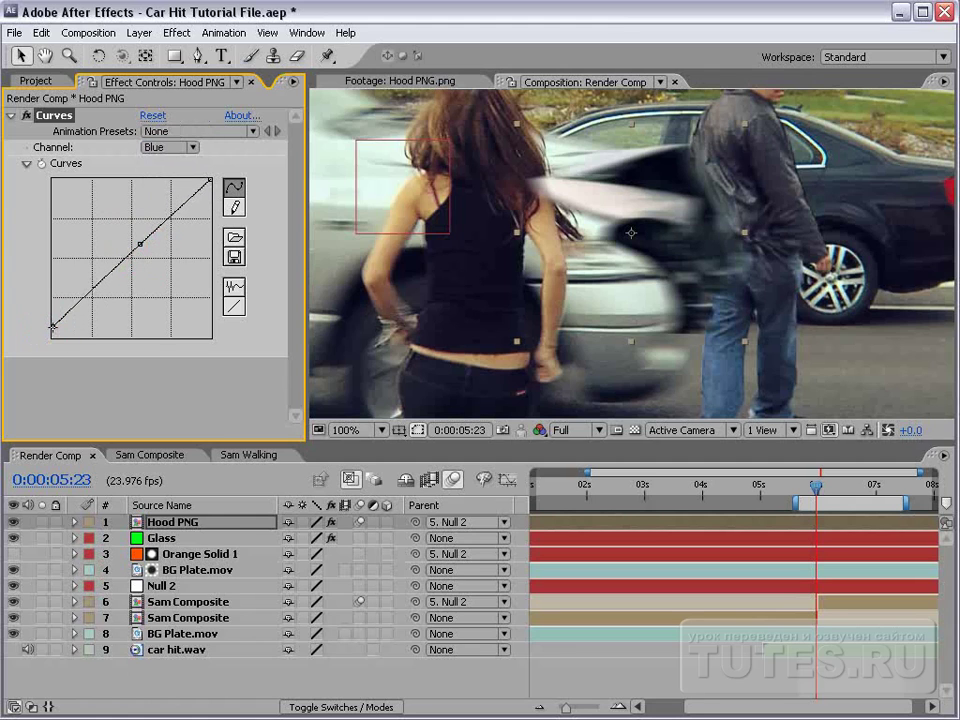
{"action": "left_click", "coordinate": [170, 147]}
{"action": "left_click", "coordinate": [160, 131]}
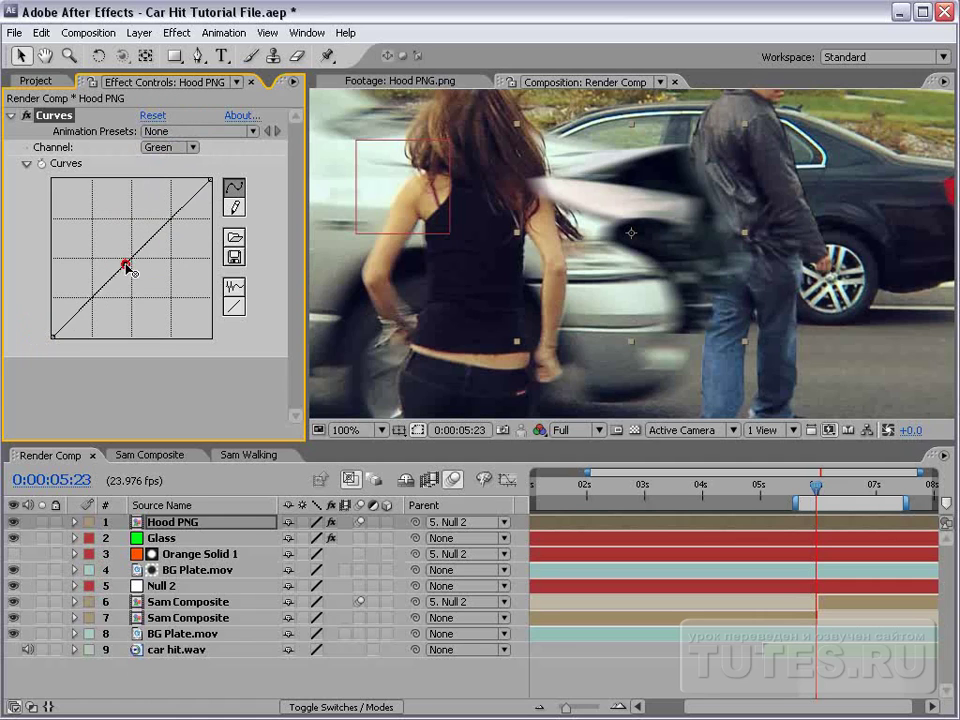
{"action": "left_click_drag", "start_coordinate": [126, 266], "coordinate": [122, 258]}
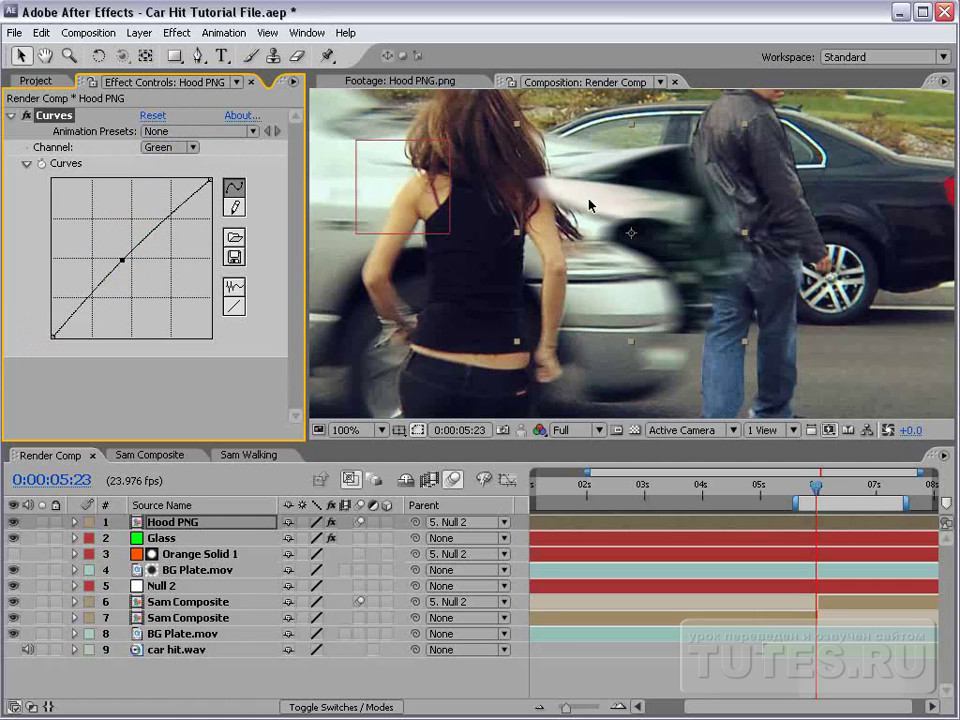
Lower the red curve's highlights to finish matching the car footage.
{"action": "left_click", "coordinate": [181, 147]}
{"action": "left_click", "coordinate": [160, 131]}
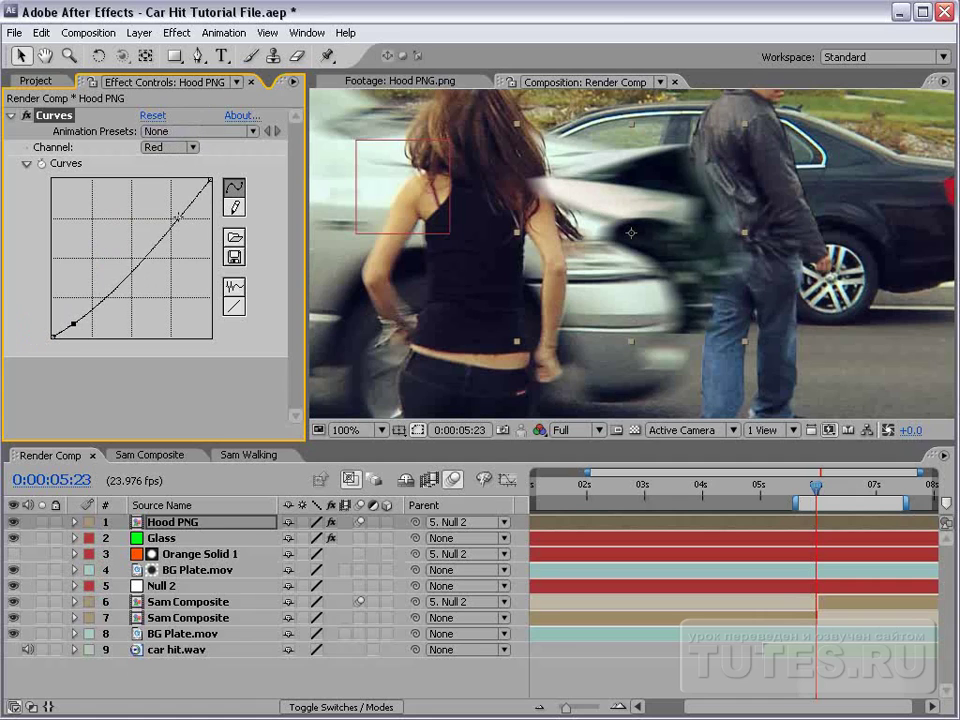
{"action": "left_click_drag", "start_coordinate": [177, 217], "coordinate": [180, 218]}
{"action": "left_click_drag", "start_coordinate": [210, 179], "coordinate": [183, 217]}
{"action": "left_click_drag", "start_coordinate": [642, 201], "coordinate": [706, 258]}
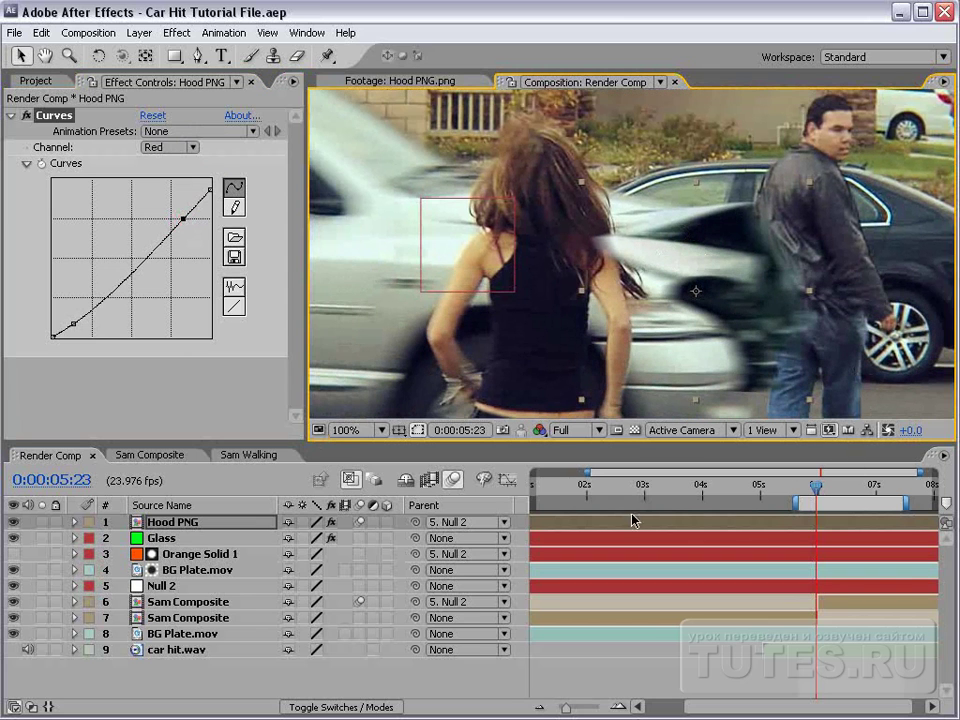
Start the Hood PNG layer at impact, move it onto the car's front, and enlarge it slightly.
{"action": "mouse_move", "coordinate": [632, 520]}
{"action": "left_mouse_down"}
{"action": "mouse_move", "coordinate": [842, 544]}
{"action": "mouse_move", "coordinate": [820, 524]}
{"action": "left_mouse_up"}
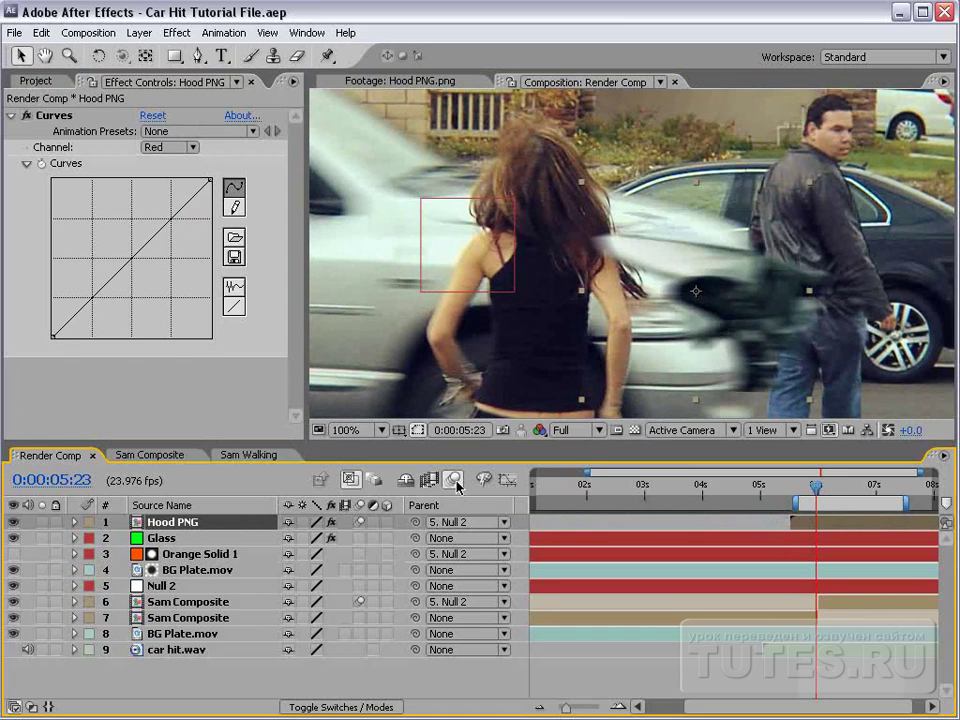
{"action": "left_click_drag", "start_coordinate": [660, 254], "coordinate": [806, 296]}
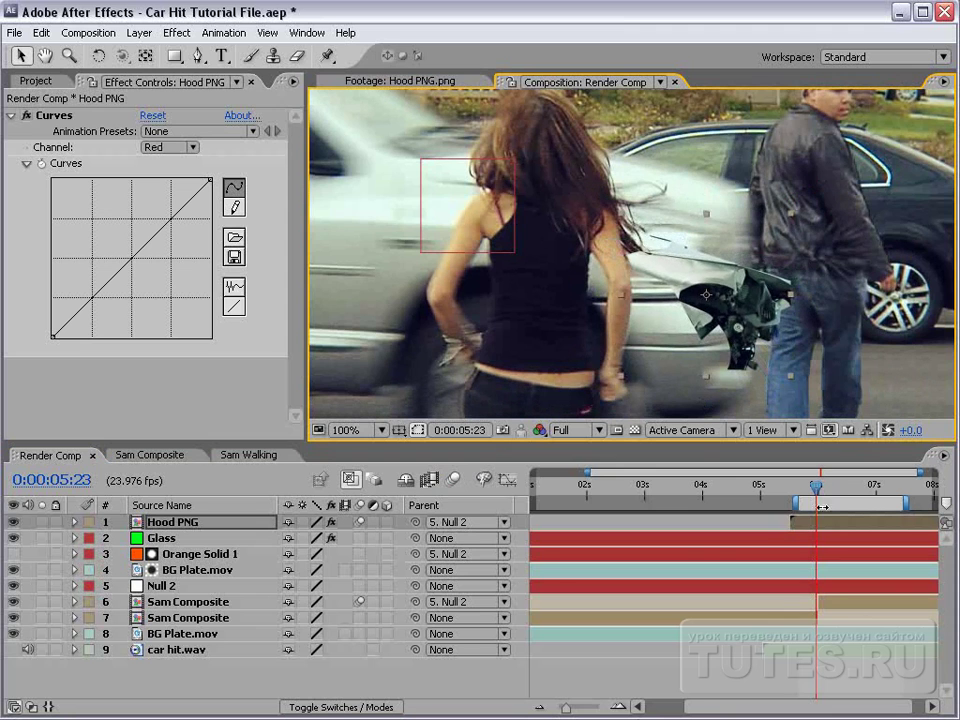
{"action": "left_click_drag", "start_coordinate": [817, 487], "coordinate": [821, 488]}
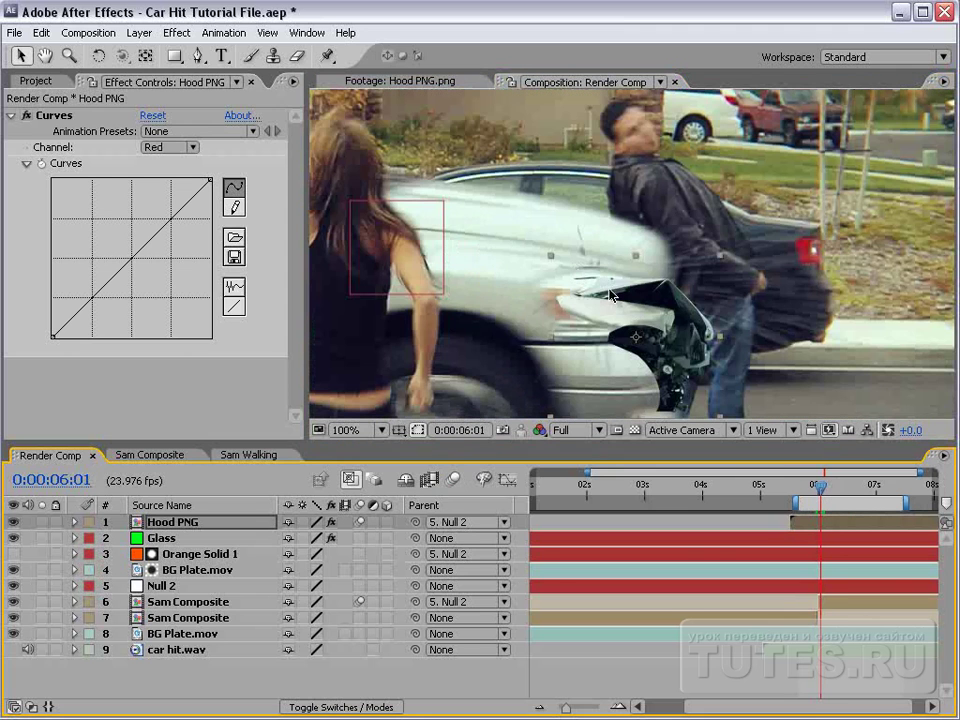
{"action": "left_click_drag", "start_coordinate": [651, 333], "coordinate": [624, 276]}
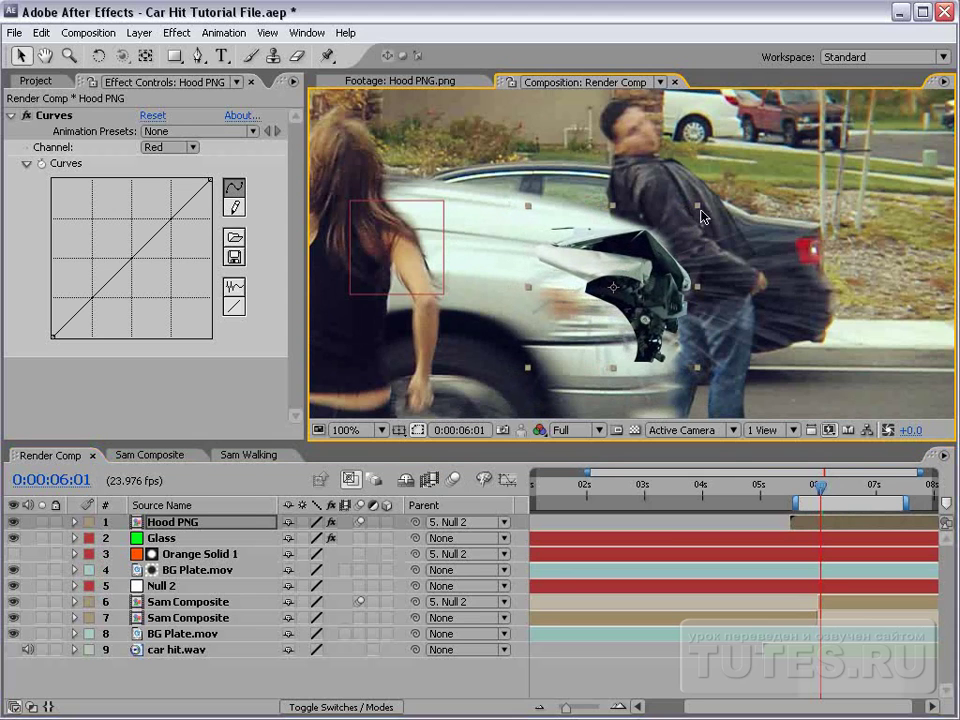
{"action": "key", "text": "alt+KP_Add"}
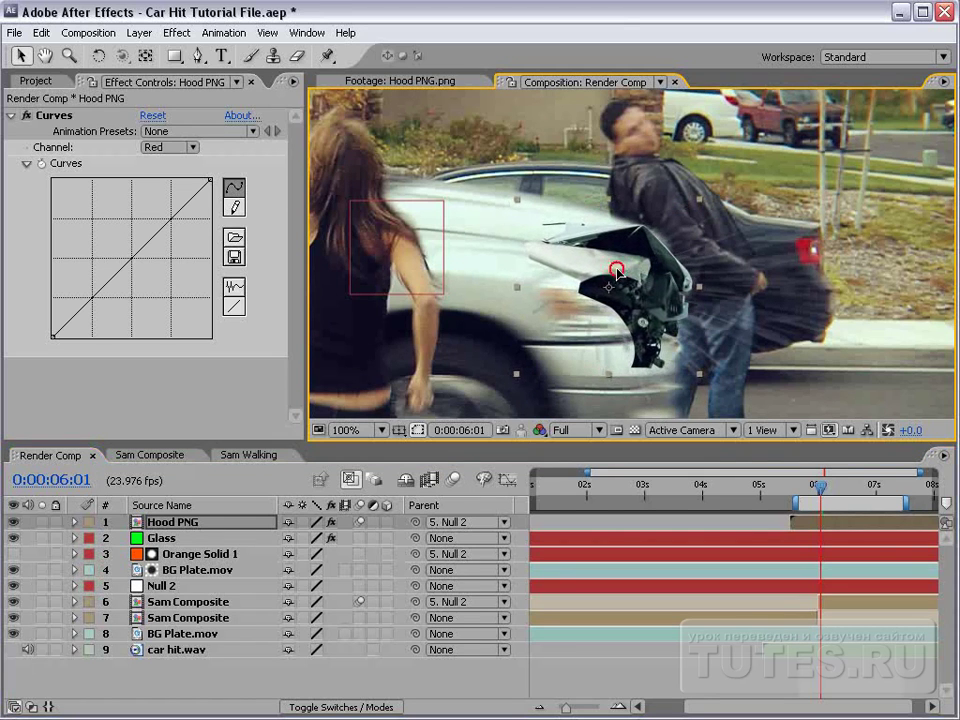
{"action": "left_click", "coordinate": [617, 272]}
Step through frames 0:00:05:22 to 0:00:06:02 to check the hood at impact.
{"action": "left_click_drag", "start_coordinate": [819, 487], "coordinate": [817, 530]}
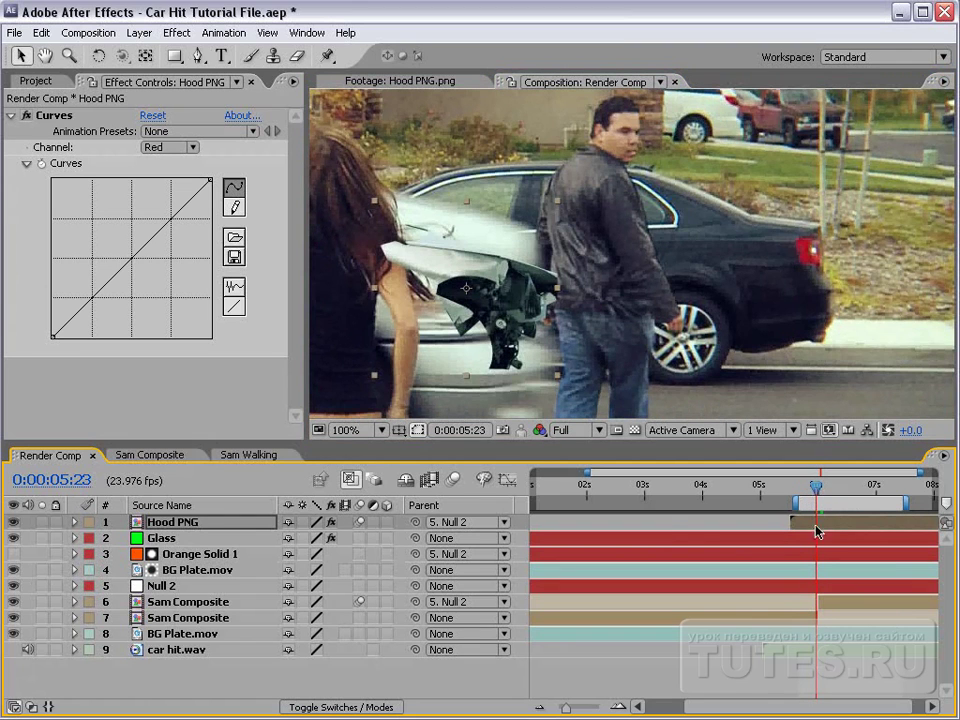
{"action": "left_click", "coordinate": [182, 521]}
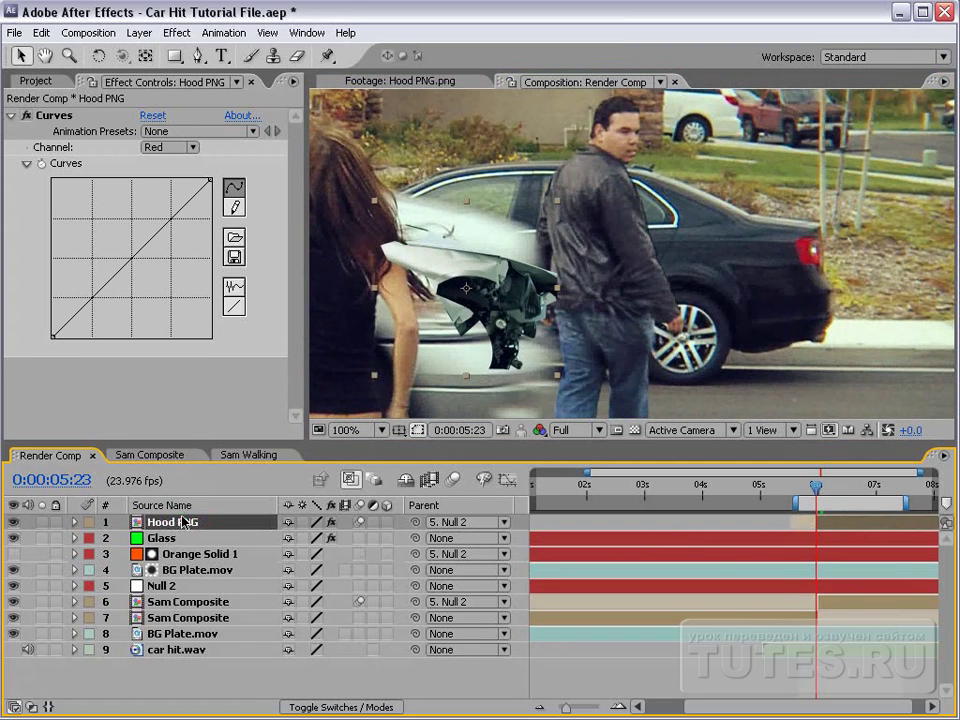
{"action": "key", "text": "equal"}
{"action": "key", "text": "equal"}
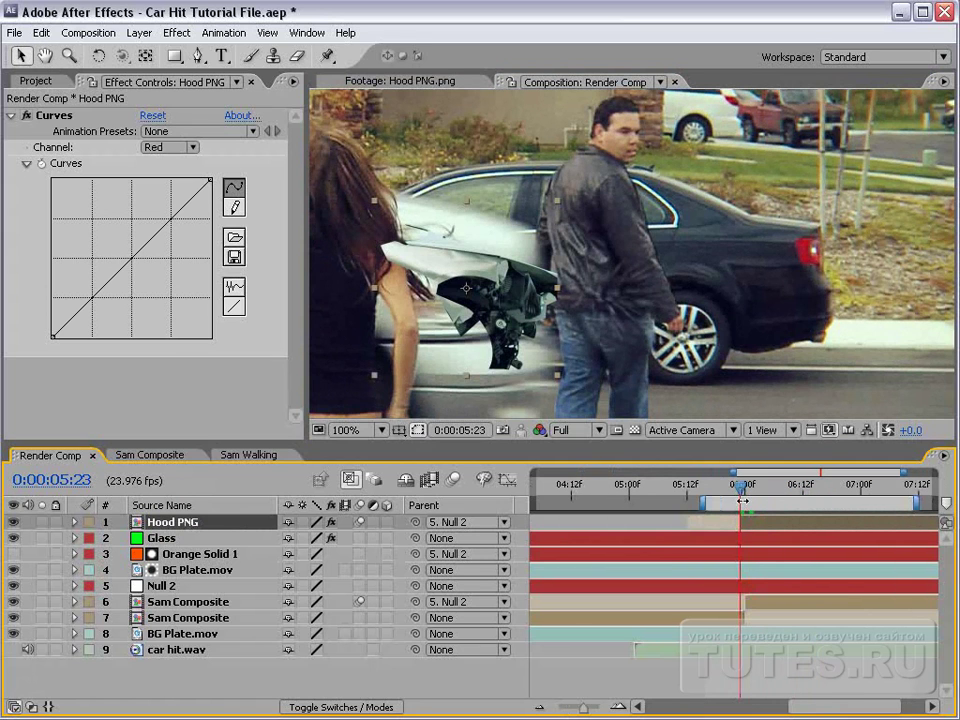
{"action": "left_click_drag", "start_coordinate": [740, 490], "coordinate": [742, 485]}
{"action": "key", "text": "Page_Down"}
{"action": "key", "text": "Page_Down"}
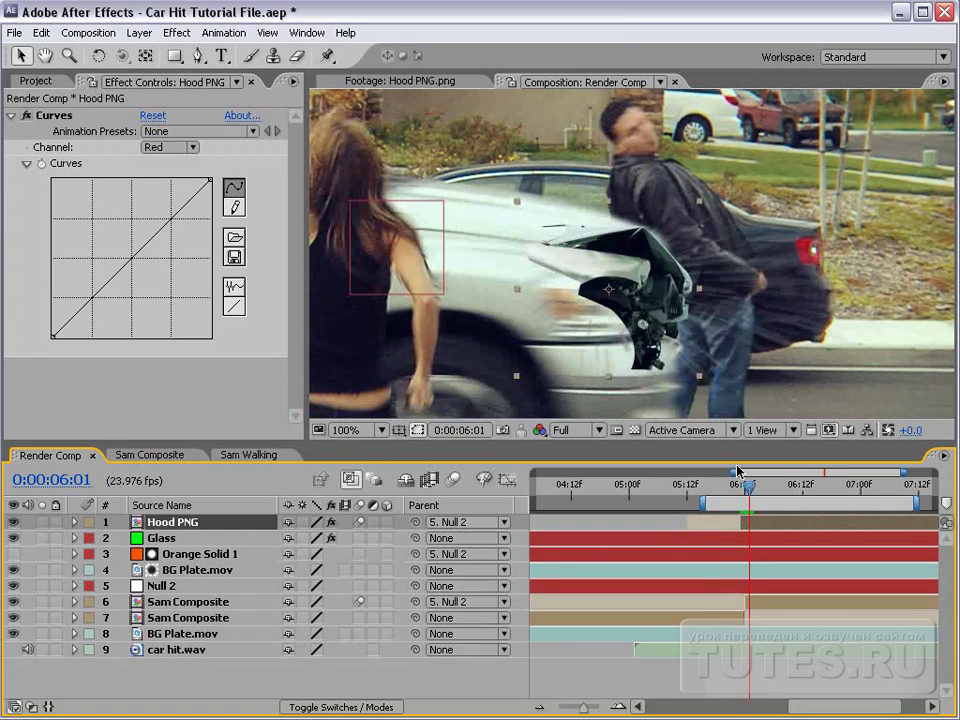
{"action": "key", "text": "Page_Down"}
{"action": "key", "text": "Page_Up"}
{"action": "key", "text": "Page_Up"}
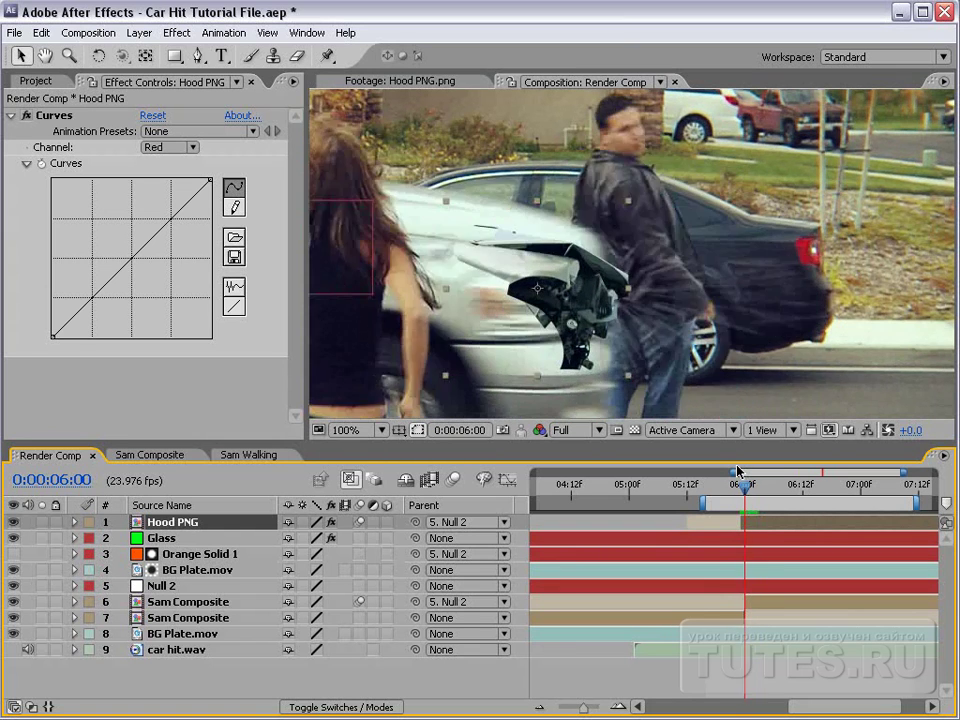
{"action": "key", "text": "Page_Down"}
{"action": "key", "text": "Page_Down"}
{"action": "key", "text": "Page_Up"}
{"action": "key", "text": "Page_Down"}
{"action": "key", "text": "Page_Up"}
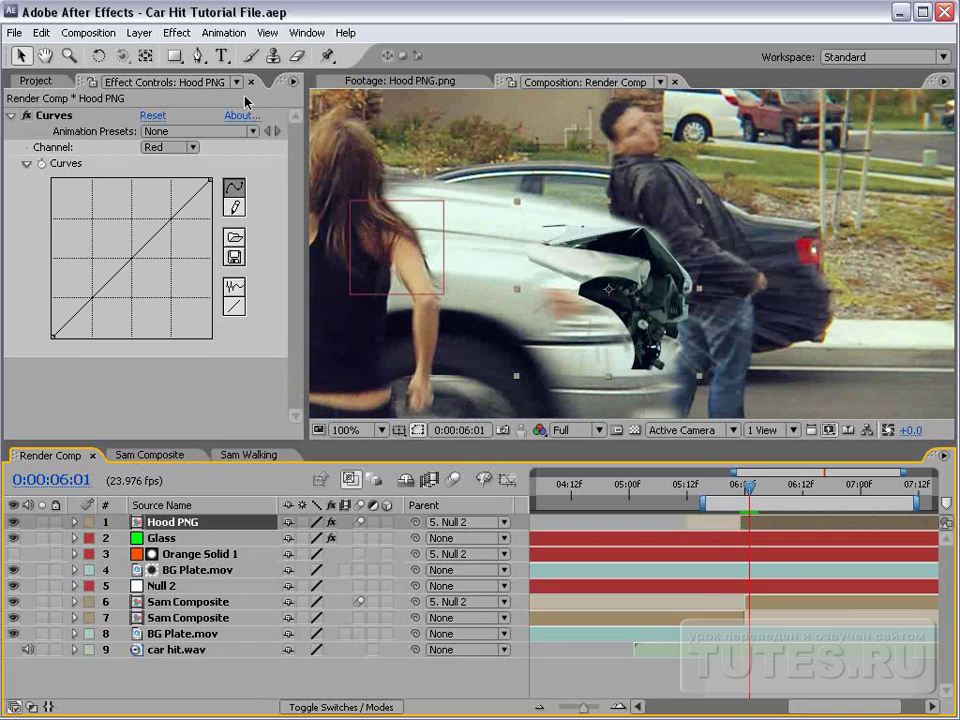
{"action": "left_click", "coordinate": [199, 58]}
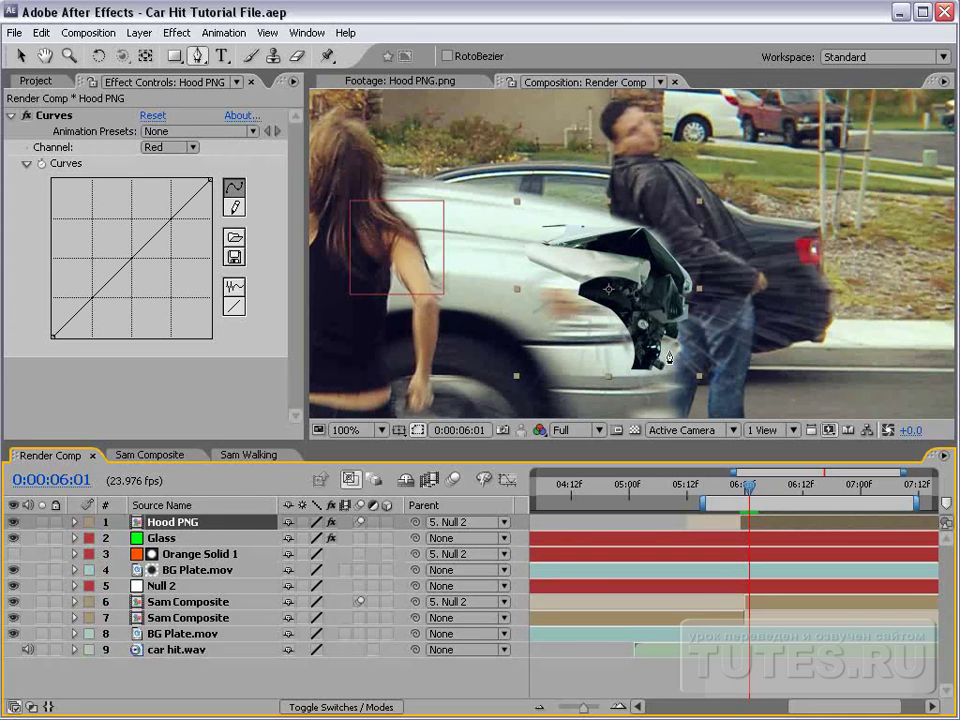
Draw a closed mask around the car's front on Hood PNG, set to Subtract with 84-pixel feather.
{"action": "mouse_move", "coordinate": [669, 357]}
{"action": "left_mouse_down"}
{"action": "mouse_move", "coordinate": [664, 268]}
{"action": "mouse_move", "coordinate": [637, 218]}
{"action": "left_mouse_up"}
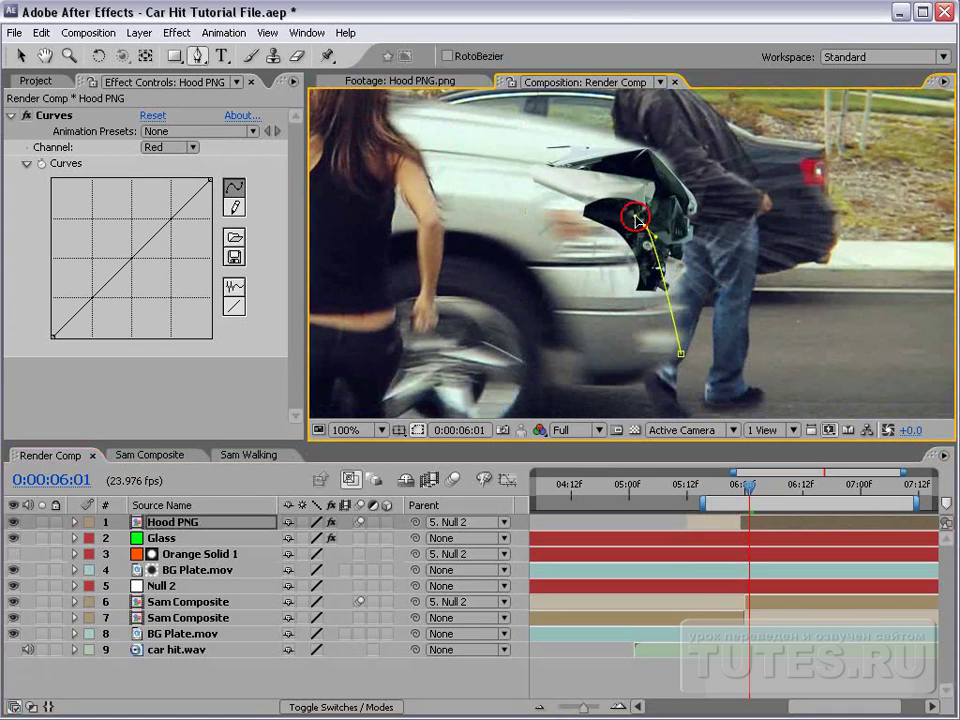
{"action": "left_click_drag", "start_coordinate": [540, 148], "coordinate": [505, 145]}
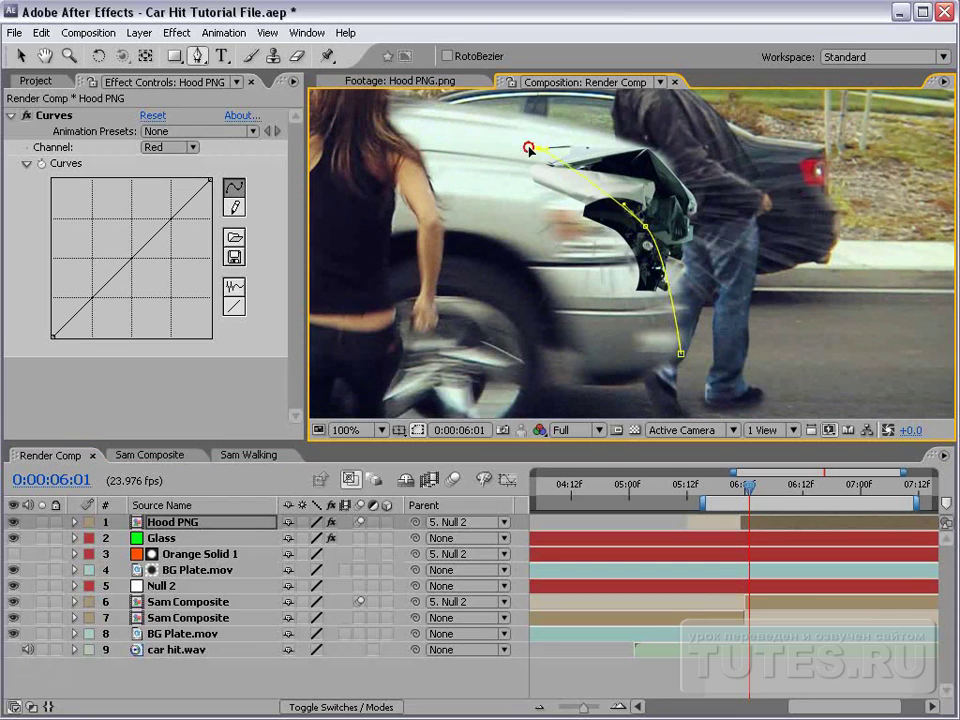
{"action": "left_click", "coordinate": [403, 160]}
{"action": "left_click", "coordinate": [416, 293]}
{"action": "left_click", "coordinate": [637, 390]}
{"action": "left_click", "coordinate": [680, 353]}
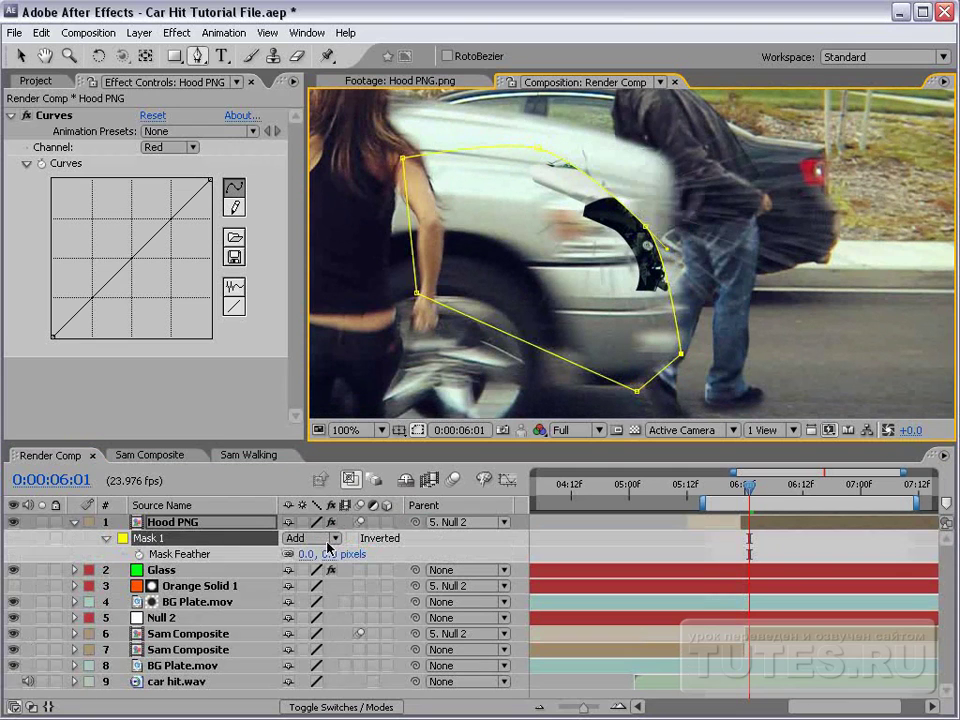
{"action": "left_click", "coordinate": [320, 541]}
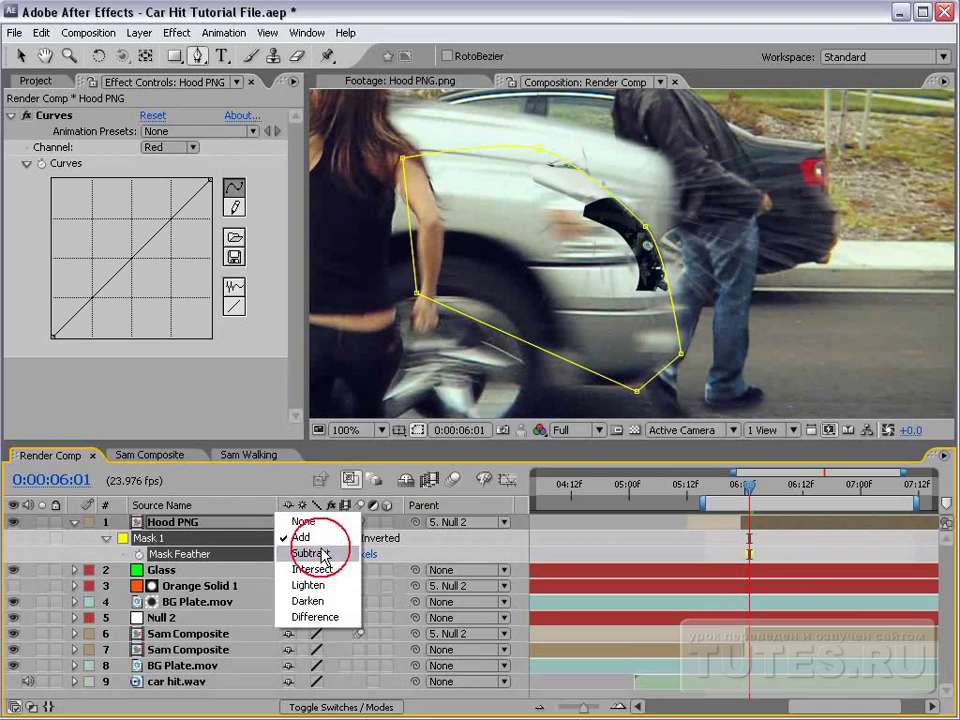
{"action": "left_click", "coordinate": [322, 553]}
{"action": "left_click_drag", "start_coordinate": [358, 561], "coordinate": [385, 549]}
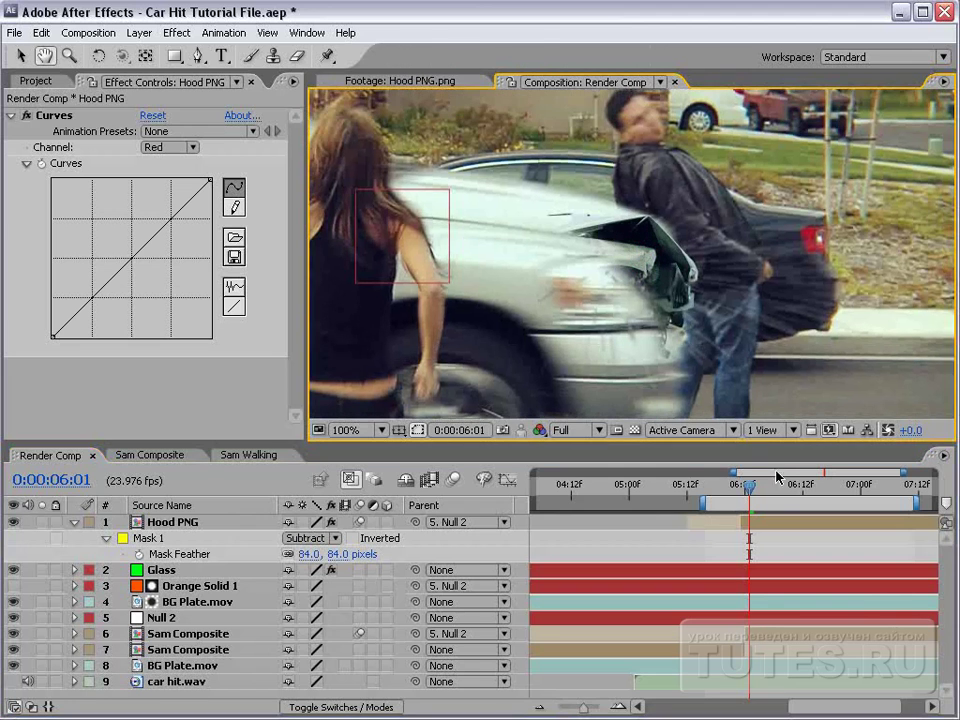
Keyframe Hood PNG's opacity at 0% near 0:00:05:22.
{"action": "key", "text": "g"}
{"action": "key", "text": "Page_Up"}
{"action": "key", "text": "Page_Up"}
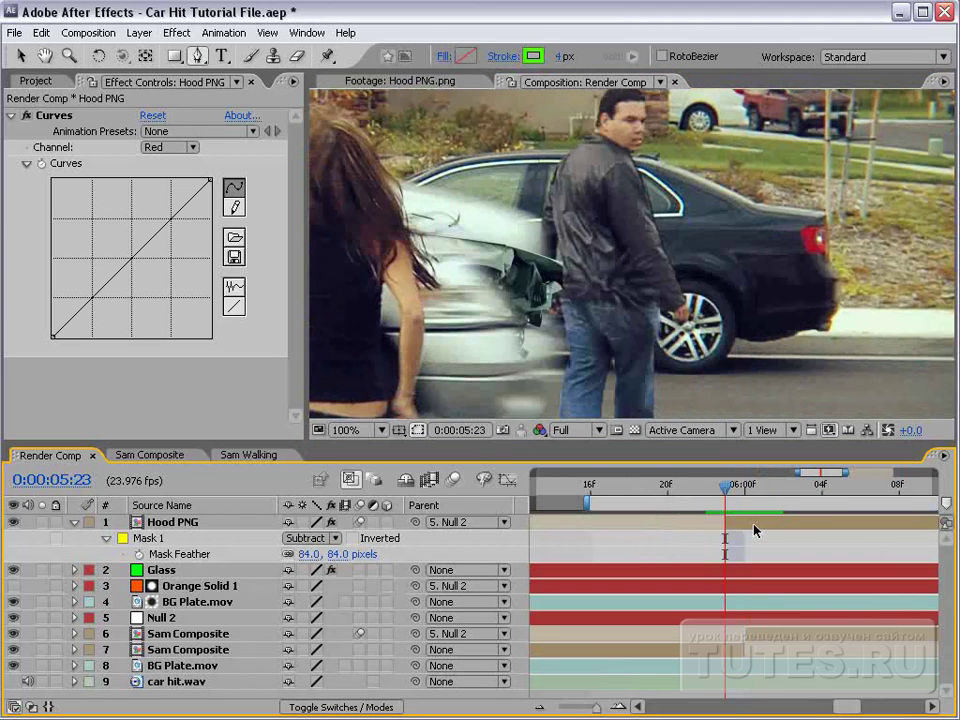
{"action": "key", "text": "Page_Down"}
{"action": "key", "text": "="}
{"action": "key", "text": "Page_Up"}
{"action": "left_click", "coordinate": [726, 522]}
{"action": "key", "text": "Page_Up"}
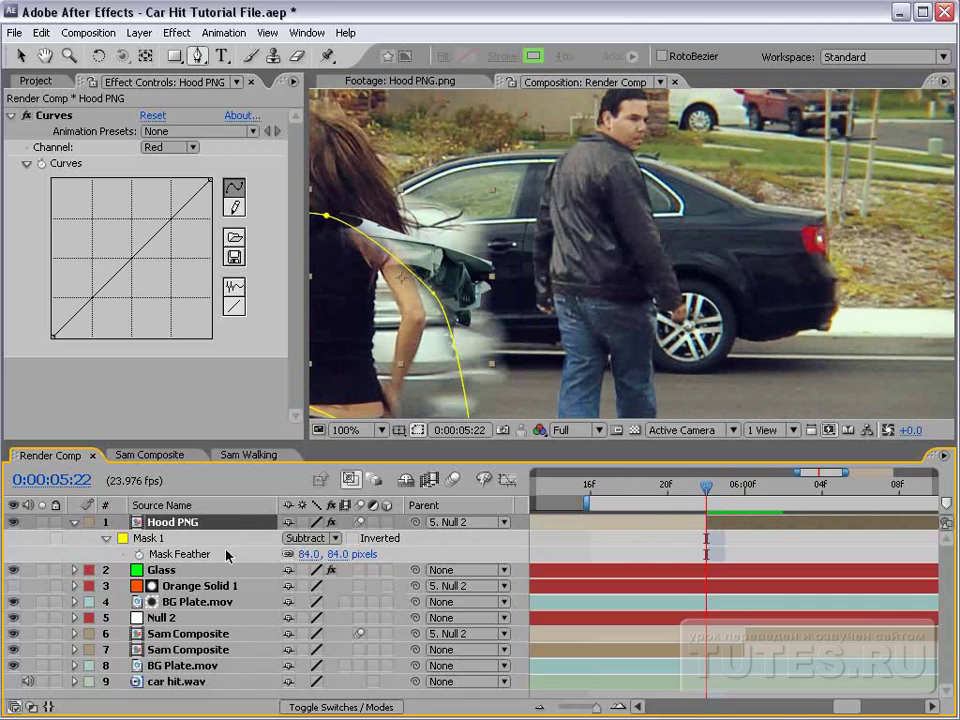
{"action": "key", "text": "t"}
{"action": "left_click_drag", "start_coordinate": [290, 538], "coordinate": [212, 549]}
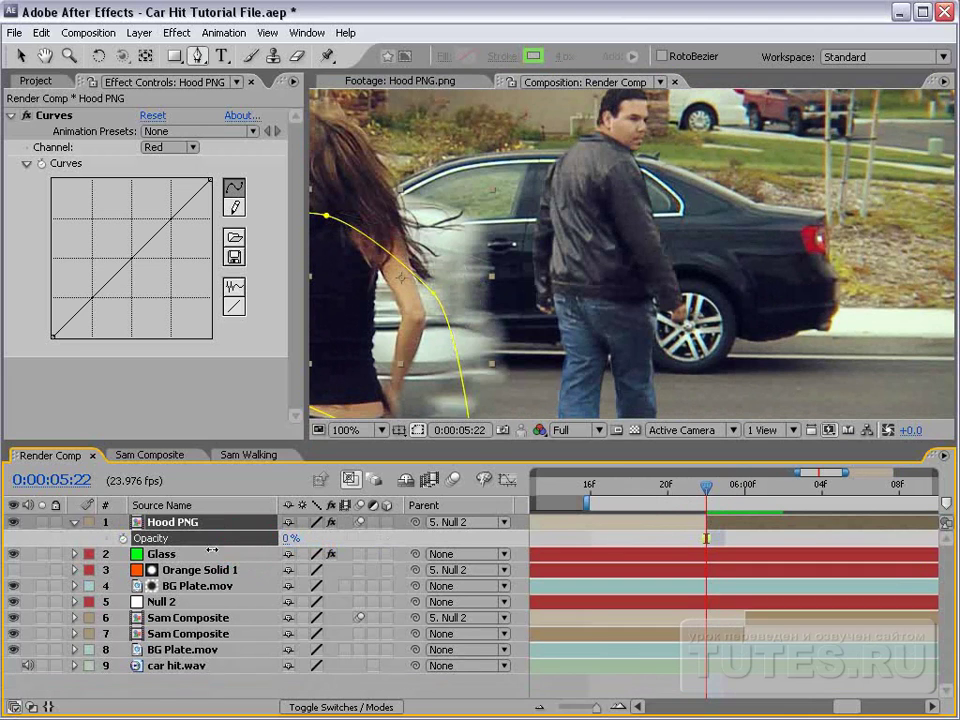
{"action": "left_click", "coordinate": [135, 540]}
{"action": "left_click", "coordinate": [124, 538]}
Set Hood PNG to 100% opacity at 6:00 and turn on composition motion blur.
{"action": "key", "text": "Page_Down"}
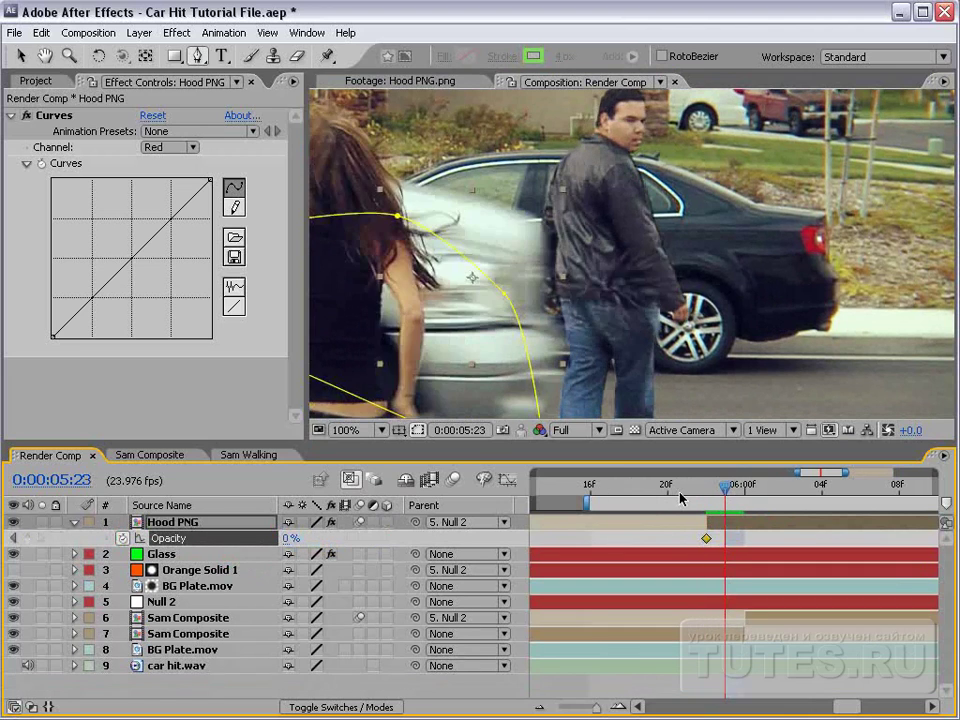
{"action": "key", "text": "Page_Down"}
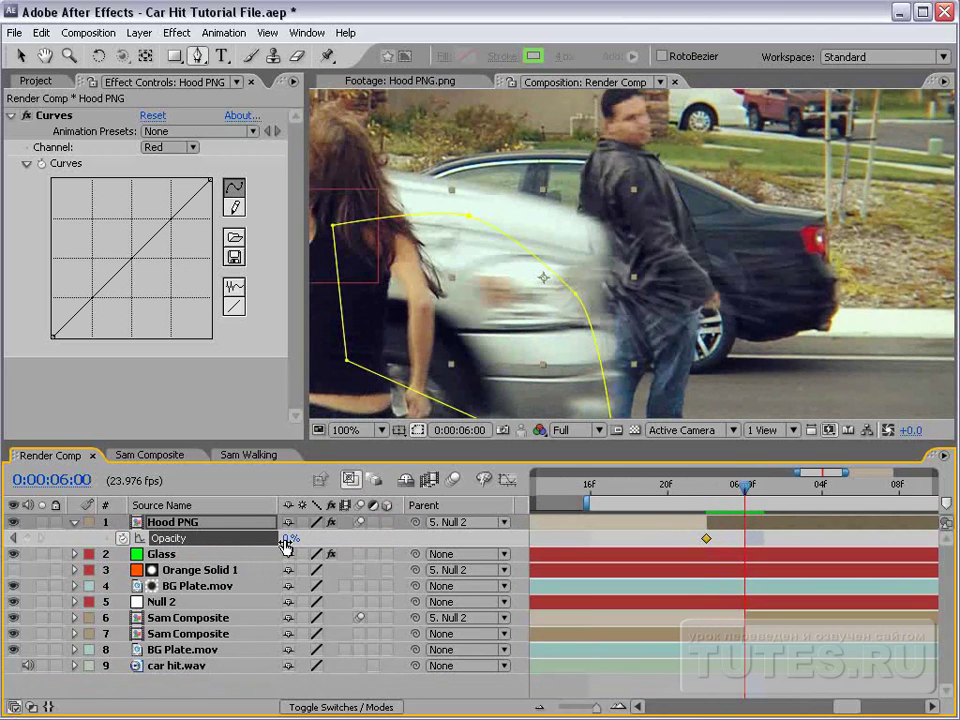
{"action": "left_click_drag", "start_coordinate": [216, 410], "coordinate": [228, 402]}
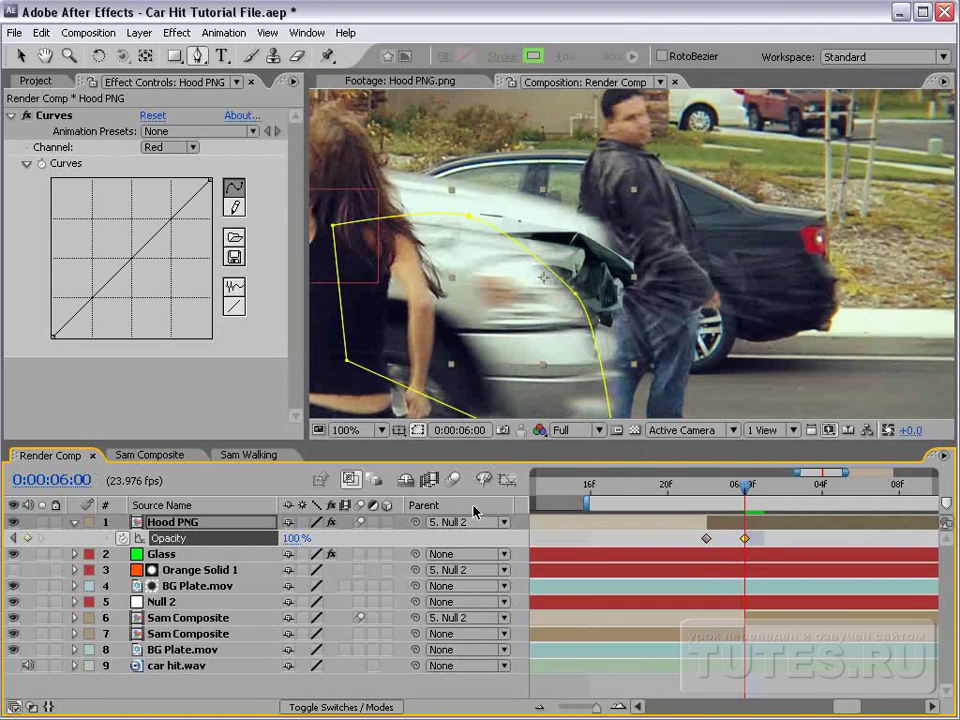
{"action": "left_click_drag", "start_coordinate": [743, 498], "coordinate": [738, 497]}
{"action": "left_click_drag", "start_coordinate": [704, 540], "coordinate": [703, 543]}
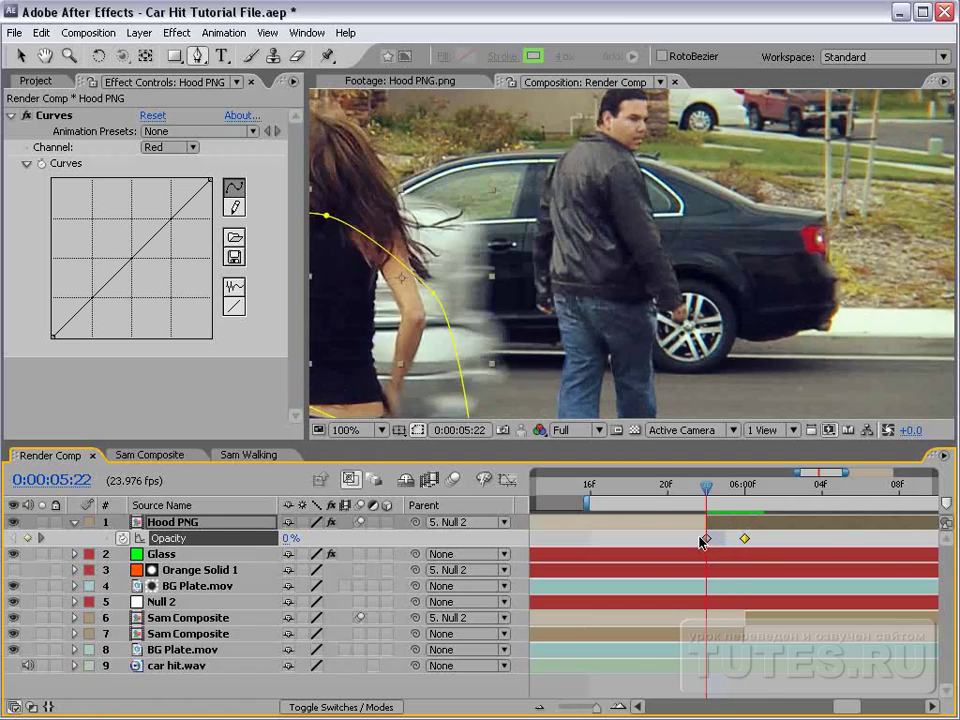
{"action": "left_click", "coordinate": [453, 480]}
{"action": "left_click", "coordinate": [698, 683]}
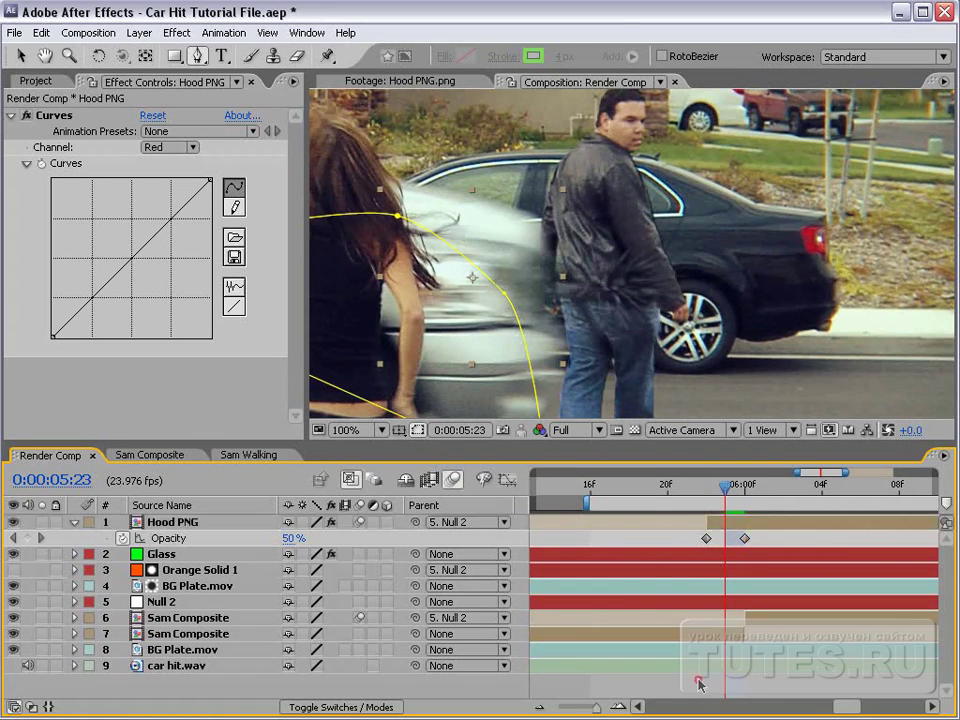
Move the 0% opacity keyframe to 5:23 and step through the impact frames at 100% zoom.
{"action": "scroll", "coordinate": [621, 353], "scroll_direction": "down", "scroll_amount": 2}
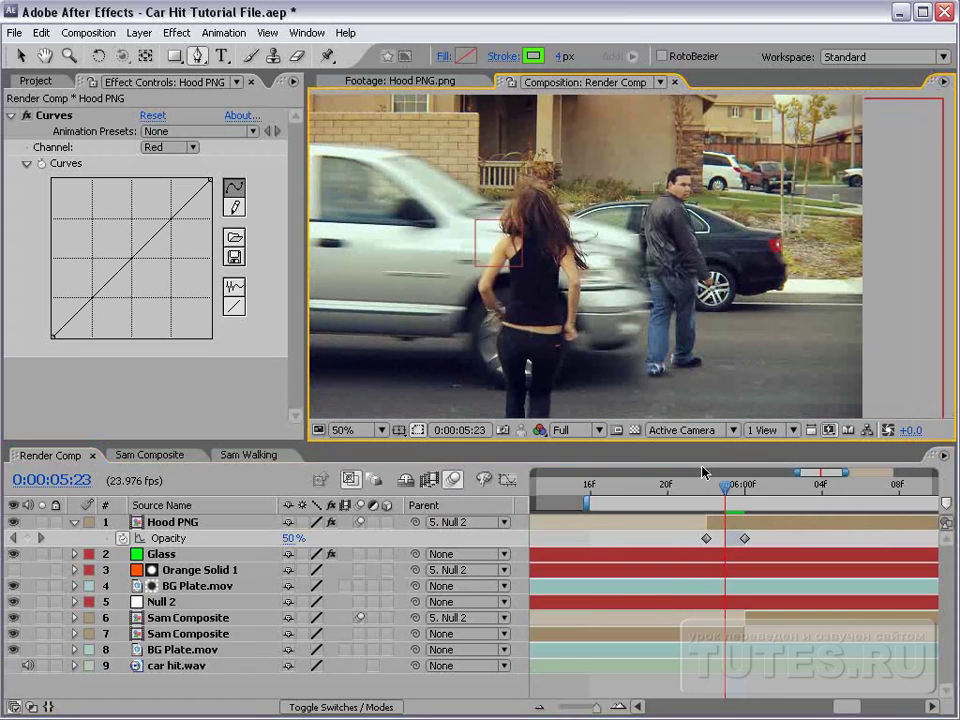
{"action": "left_click_drag", "start_coordinate": [706, 538], "coordinate": [723, 539]}
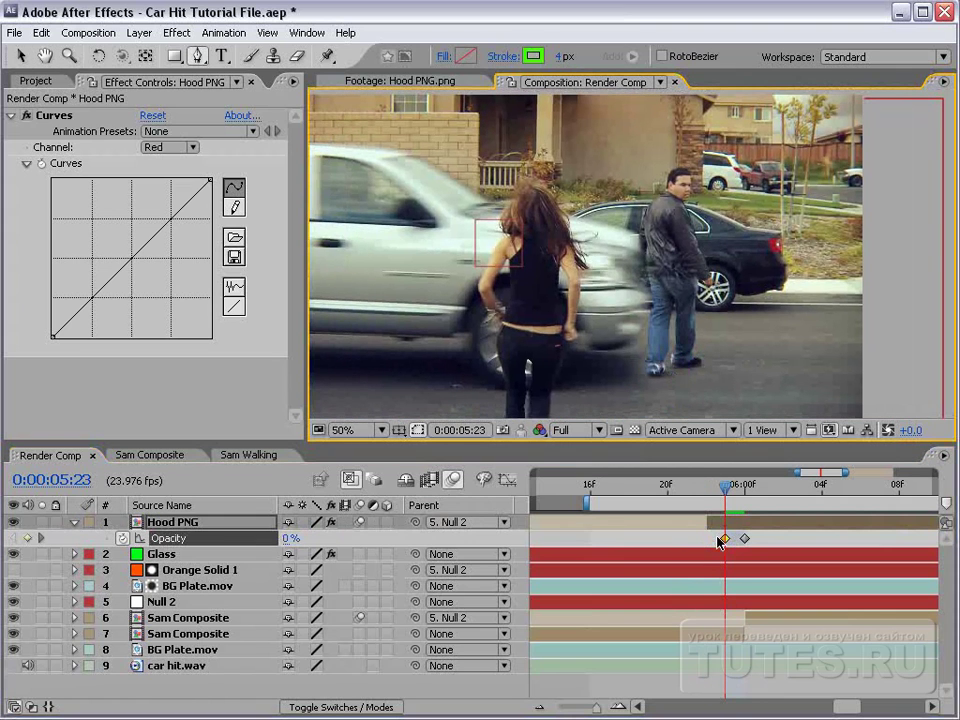
{"action": "left_click", "coordinate": [719, 540]}
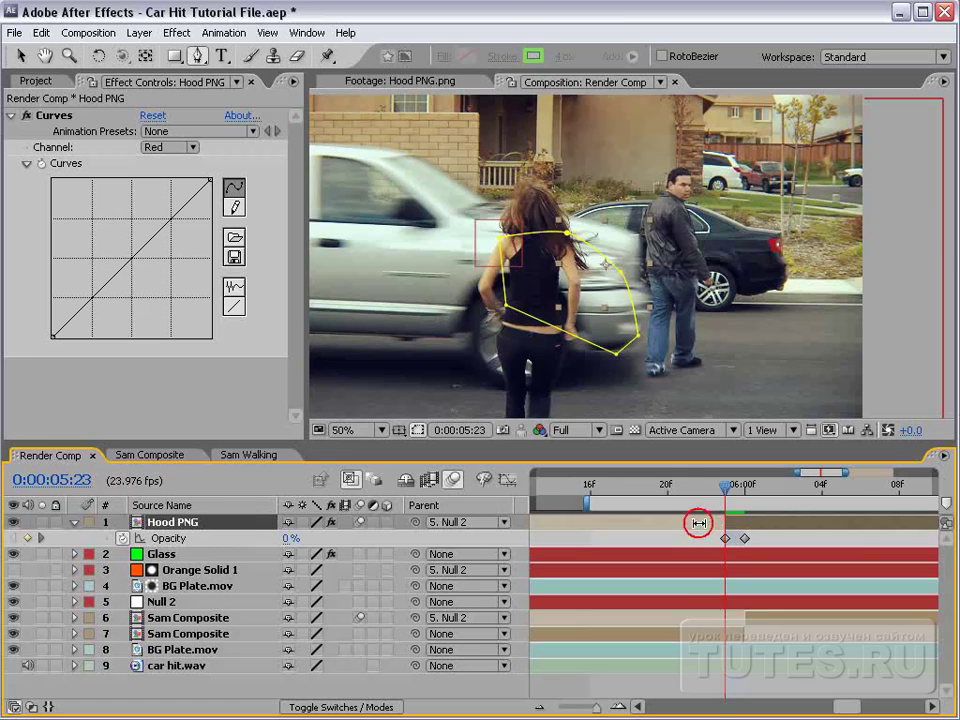
{"action": "key", "text": "Page_Down"}
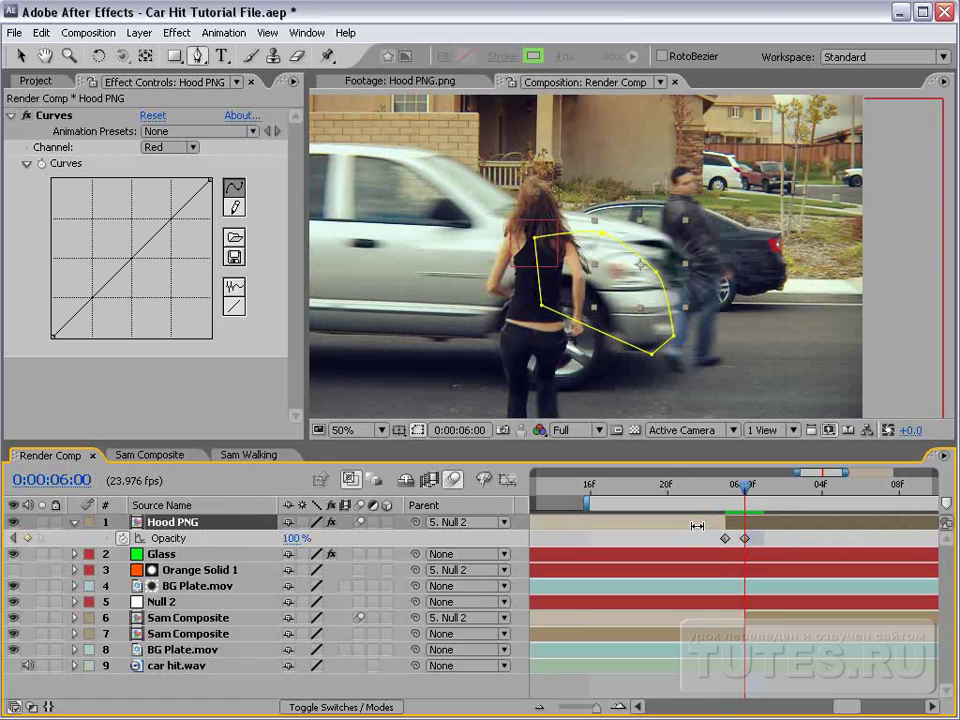
{"action": "left_click", "coordinate": [701, 377]}
{"action": "key", "text": "Page_Down"}
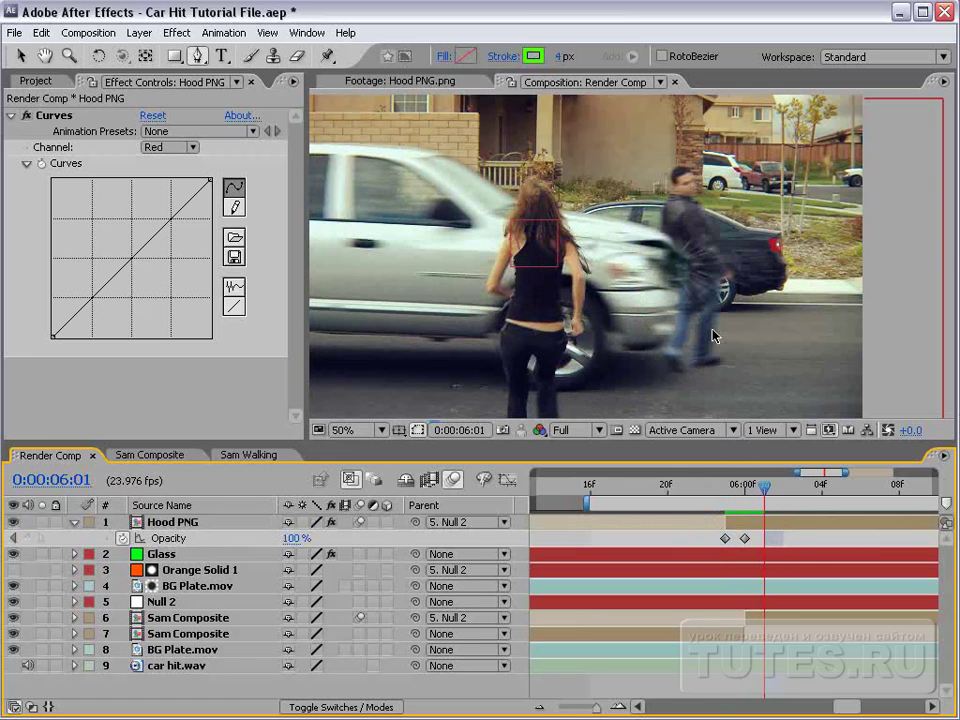
{"action": "key", "text": "Page_Down"}
{"action": "key", "text": "Page_Down"}
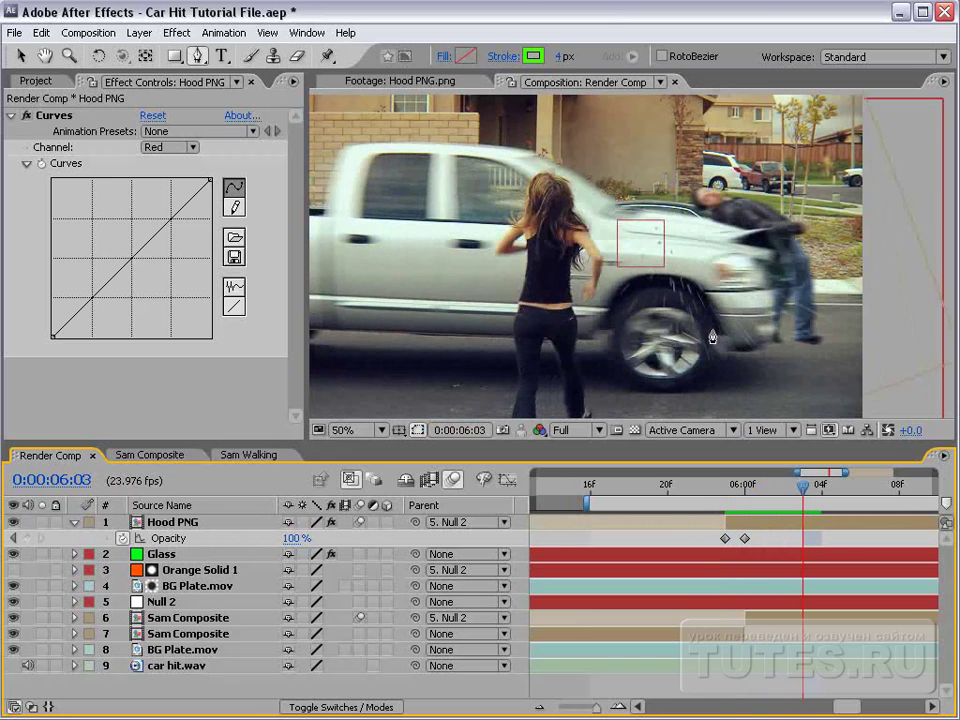
{"action": "key", "text": "period"}
{"action": "key", "text": "period"}
{"action": "left_click_drag", "start_coordinate": [732, 305], "coordinate": [582, 328]}
Switch Hood PNG's Curves channel to RGB and add a midpoint to the curve.
{"action": "left_click", "coordinate": [805, 516]}
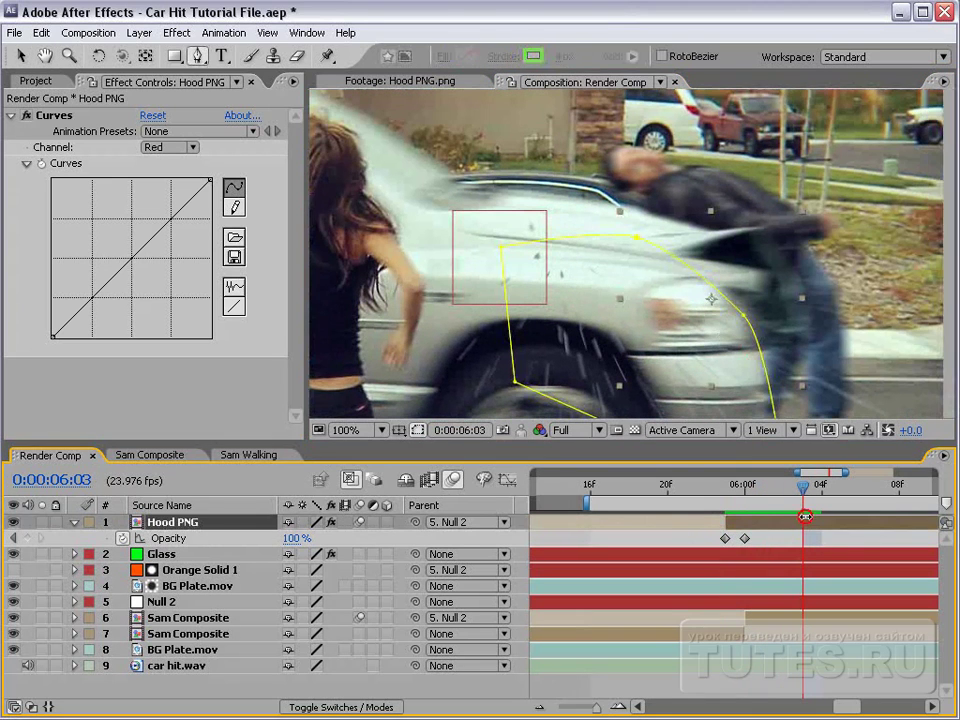
{"action": "left_click", "coordinate": [162, 147]}
{"action": "left_click", "coordinate": [167, 129]}
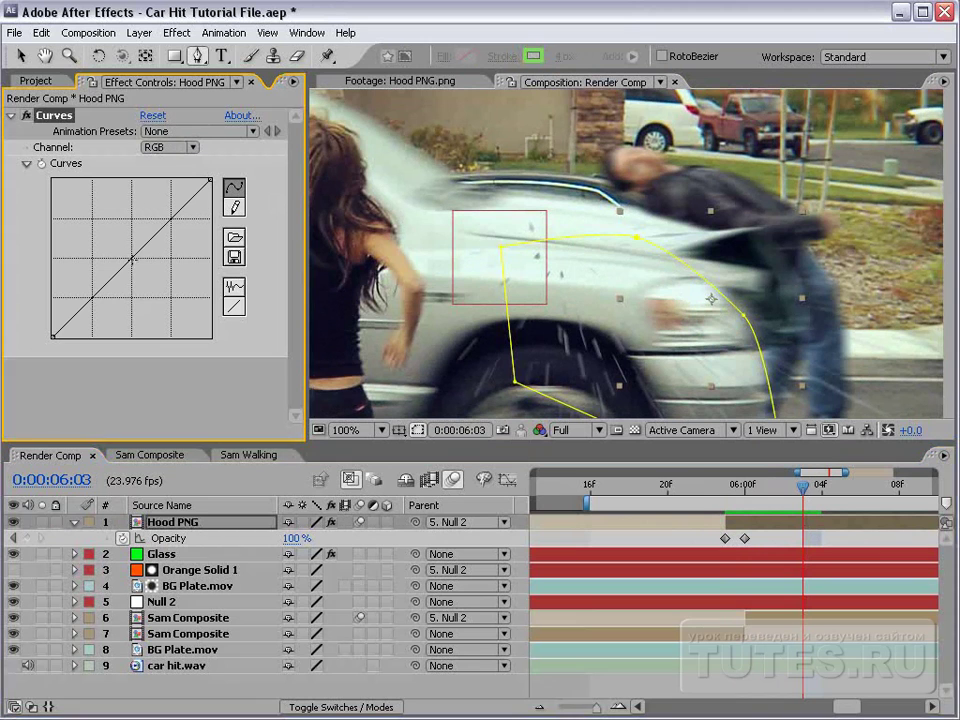
{"action": "left_click", "coordinate": [144, 247]}
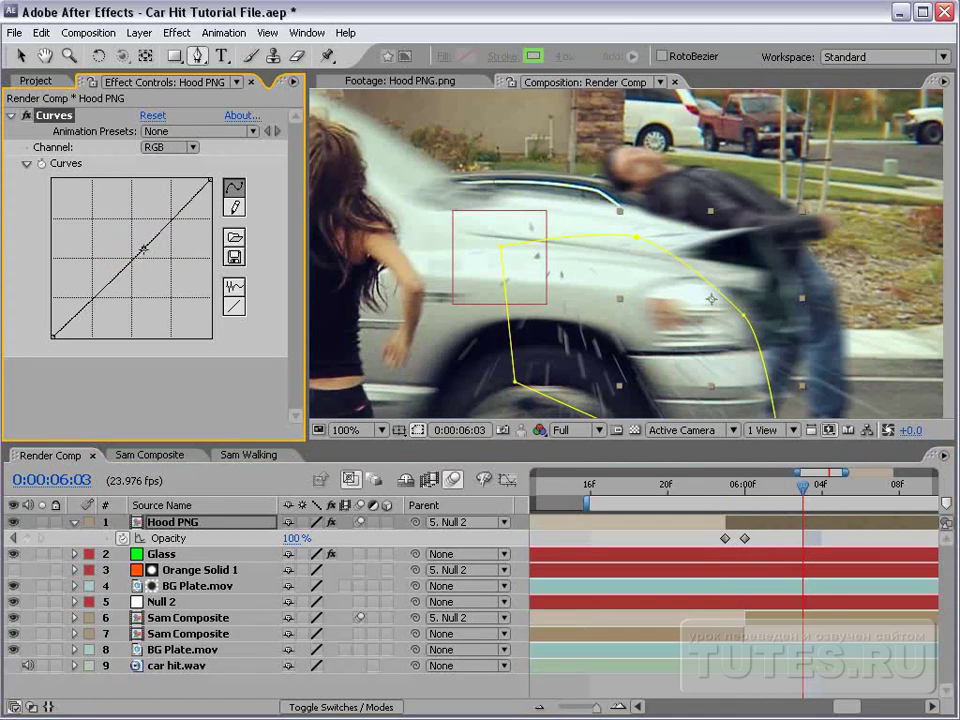
{"action": "key", "text": "ctrl+Down"}
Save the project and play back the impact around the 6:00 opacity keyframe.
{"action": "key", "text": "j"}
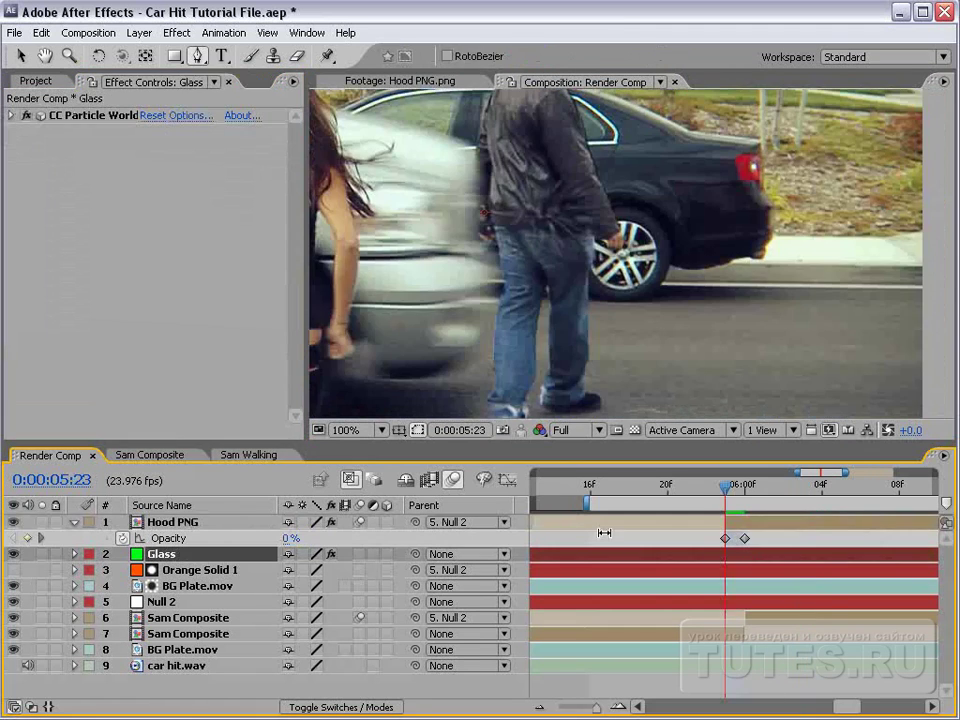
{"action": "key", "text": "k"}
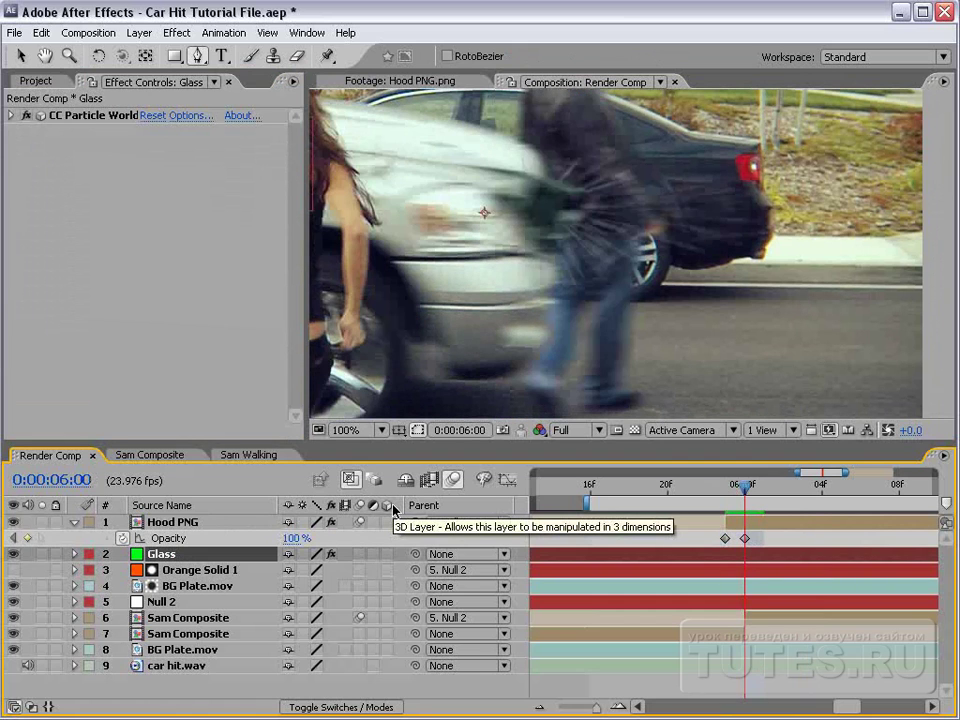
{"action": "key", "text": "ctrl+s"}
{"action": "key", "text": "v"}
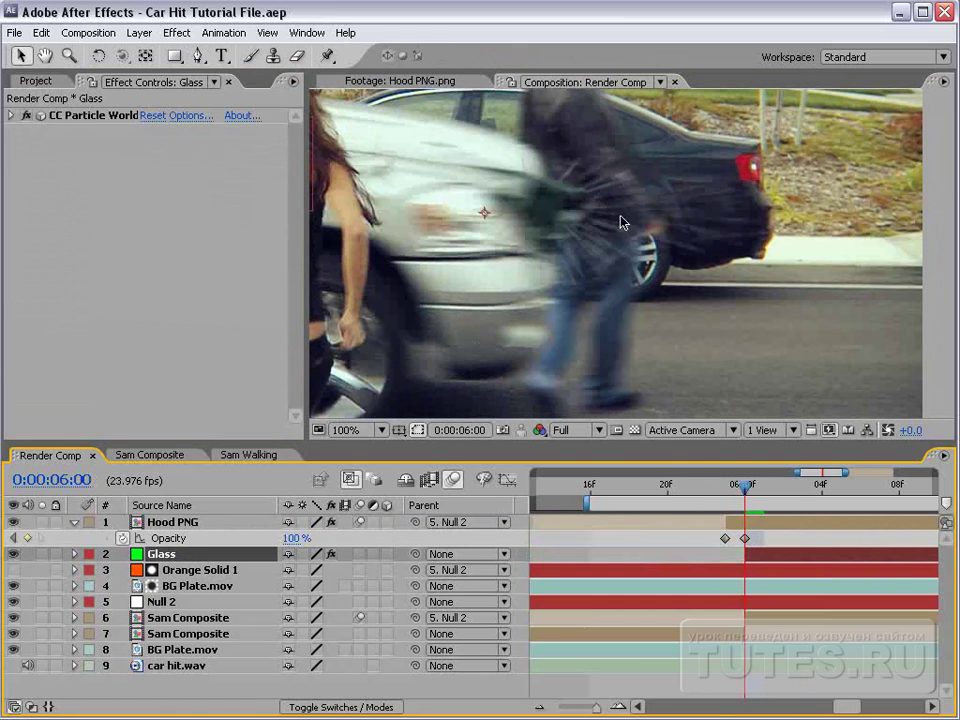
{"action": "left_click_drag", "start_coordinate": [745, 488], "coordinate": [795, 496]}
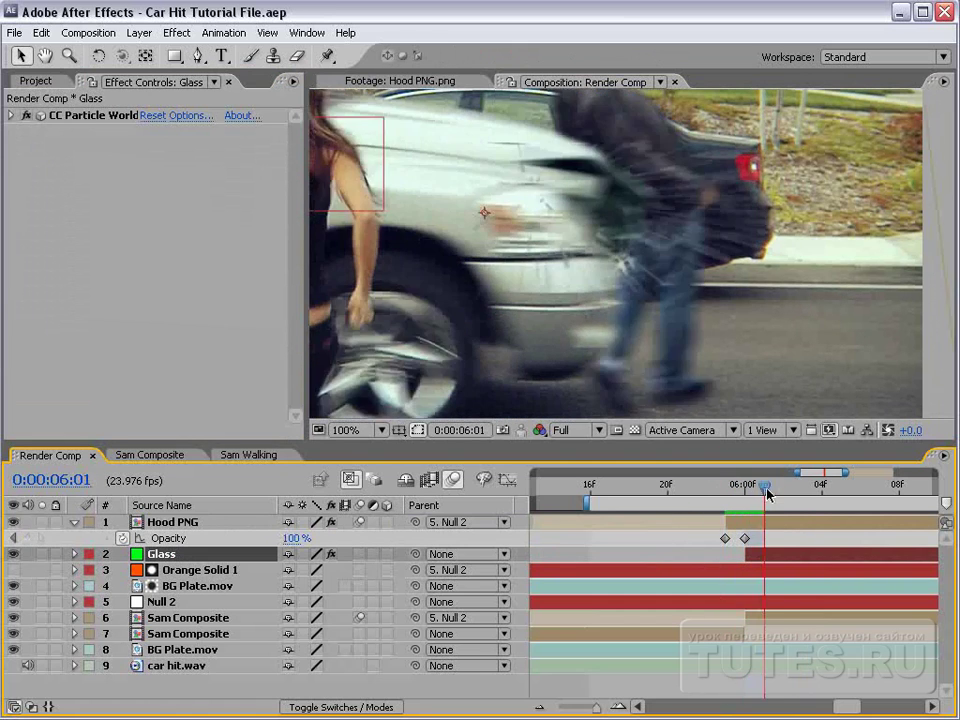
{"action": "key", "text": "space"}
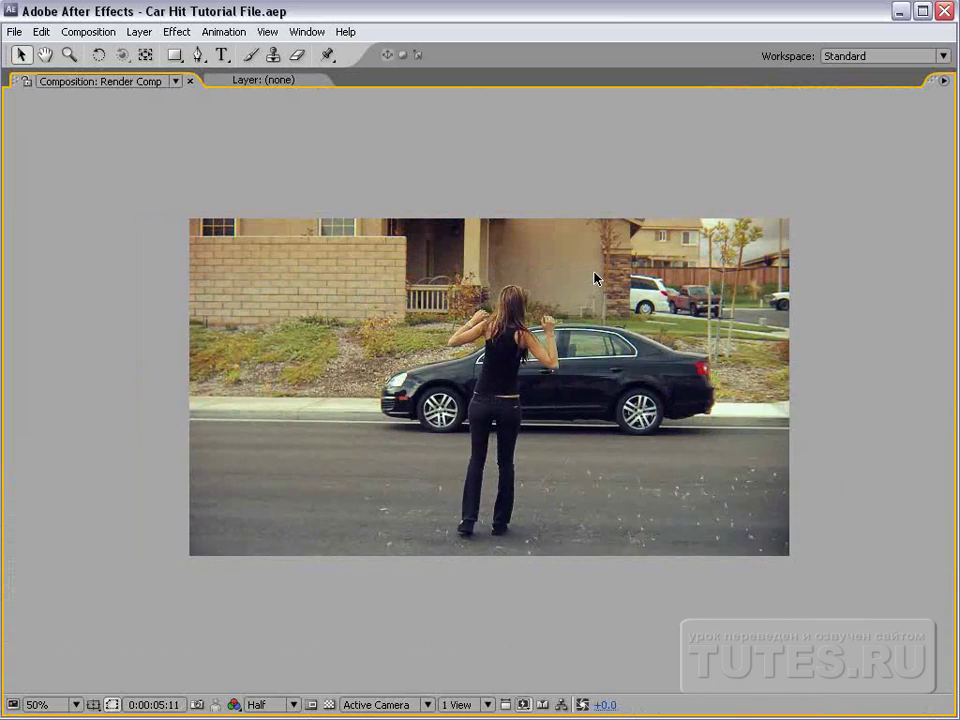
{"action": "key", "text": "grave"}
Scrub from about 7:07 back to just before impact and collapse all layer properties.
{"action": "left_click_drag", "start_coordinate": [797, 461], "coordinate": [855, 462]}
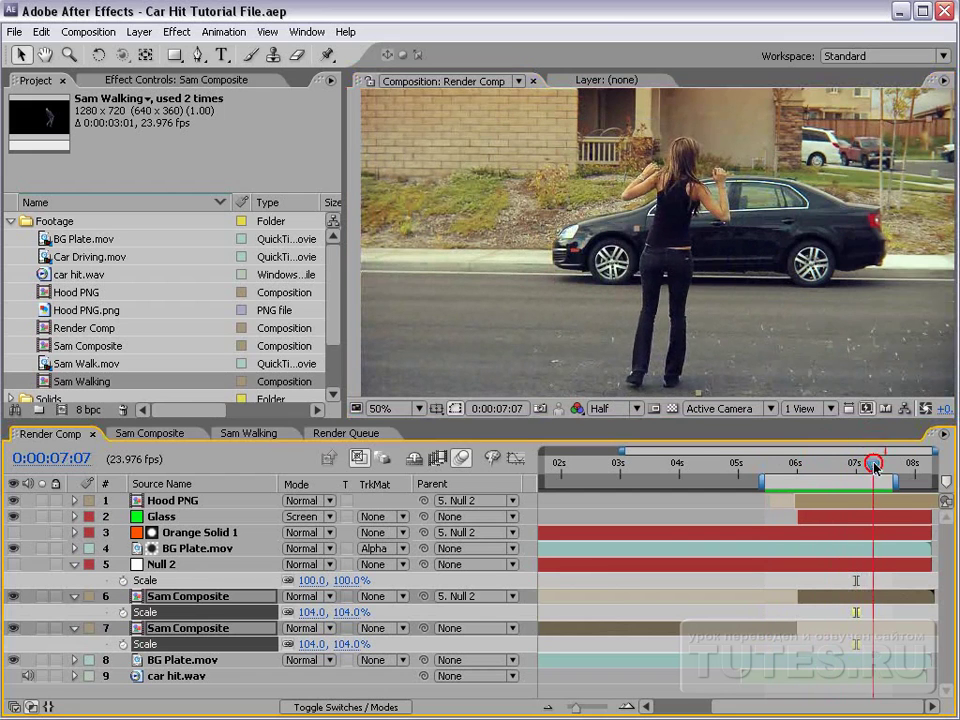
{"action": "left_click_drag", "start_coordinate": [866, 448], "coordinate": [873, 462]}
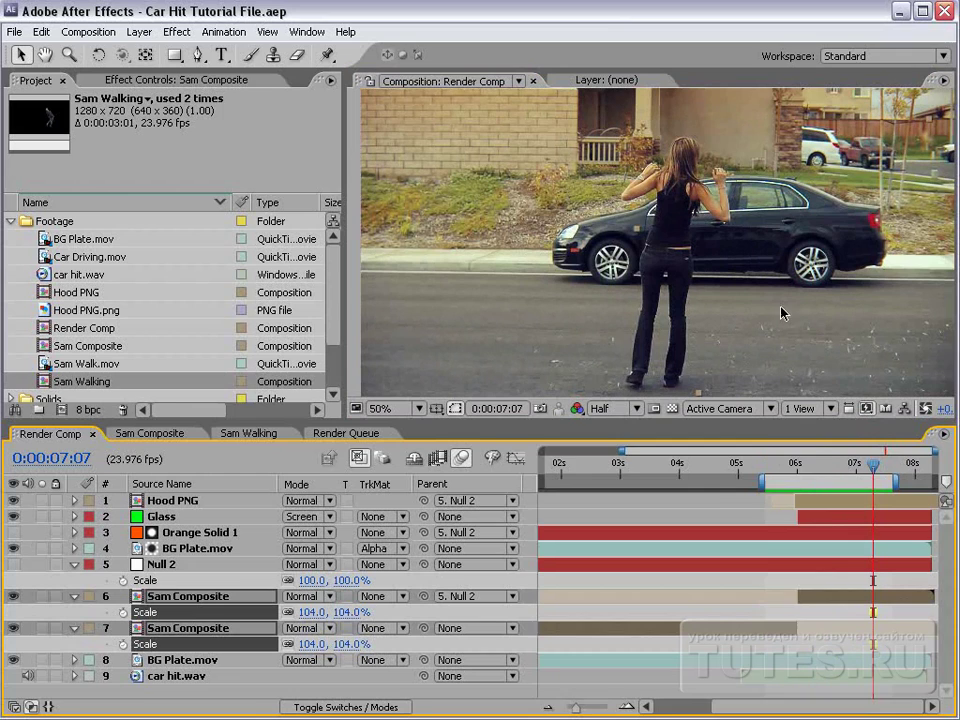
{"action": "key", "text": "minus"}
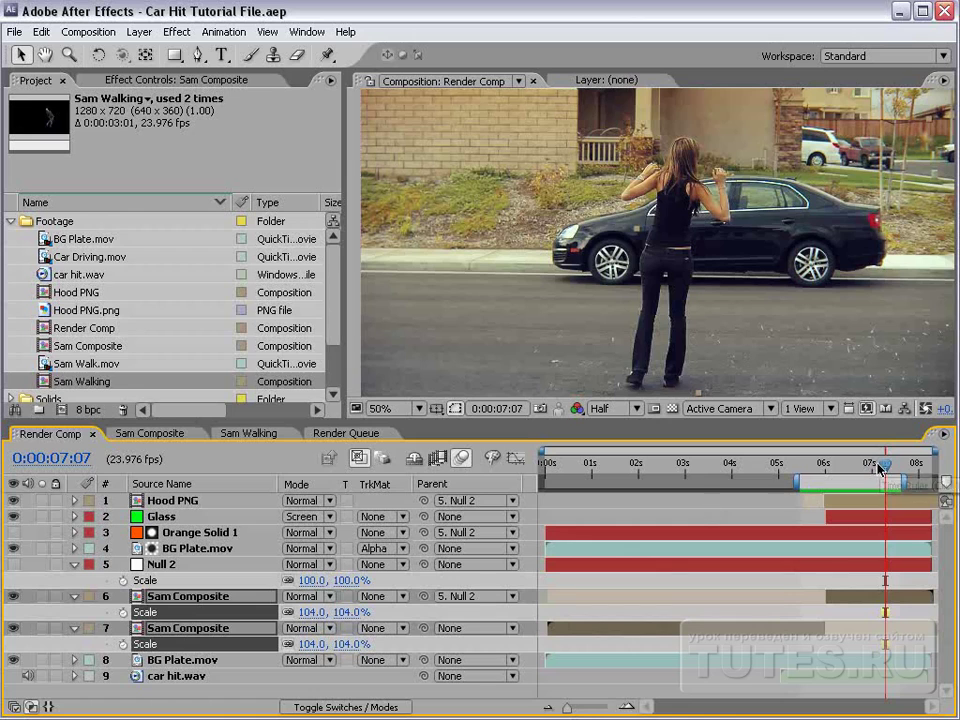
{"action": "left_click_drag", "start_coordinate": [885, 465], "coordinate": [826, 477]}
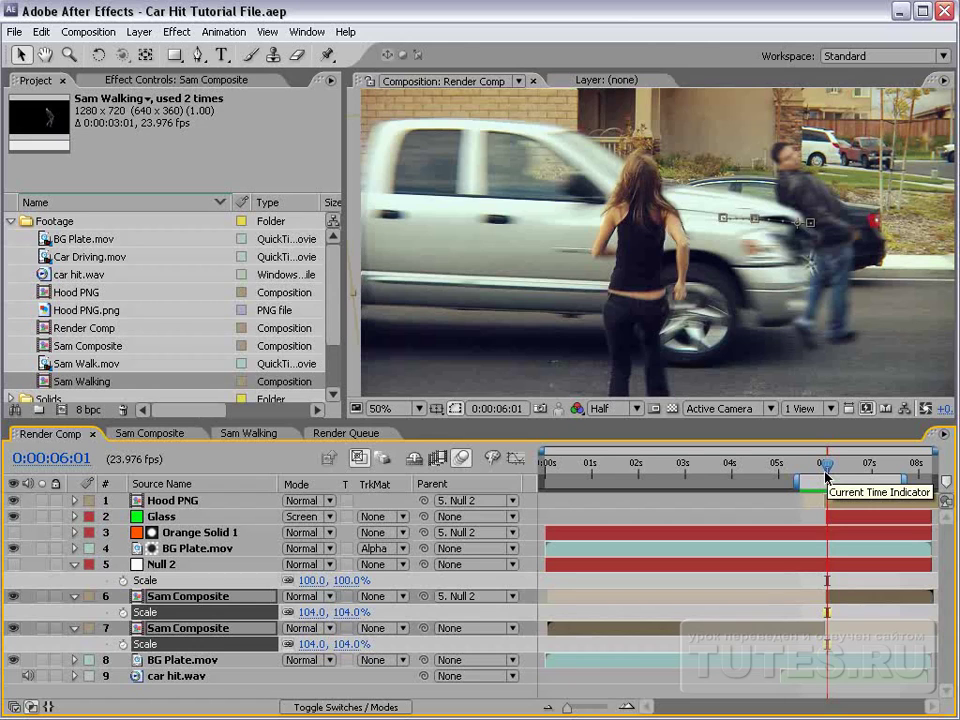
{"action": "key", "text": "ctrl+grave"}
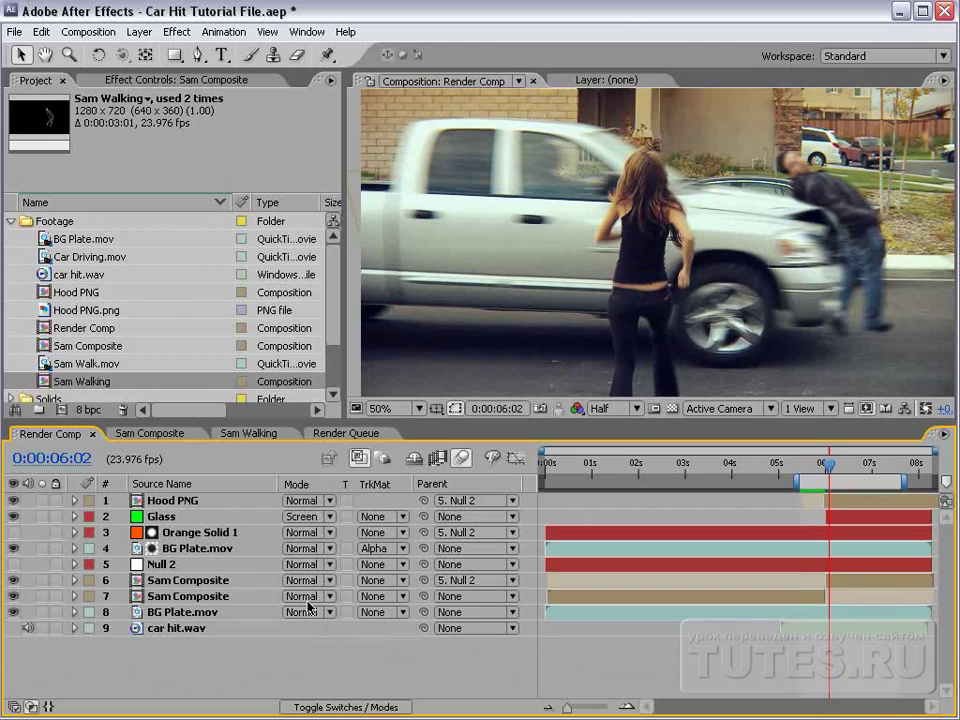
Hide the parented Sam Composite layer and return to the impact frame.
{"action": "left_click", "coordinate": [216, 581]}
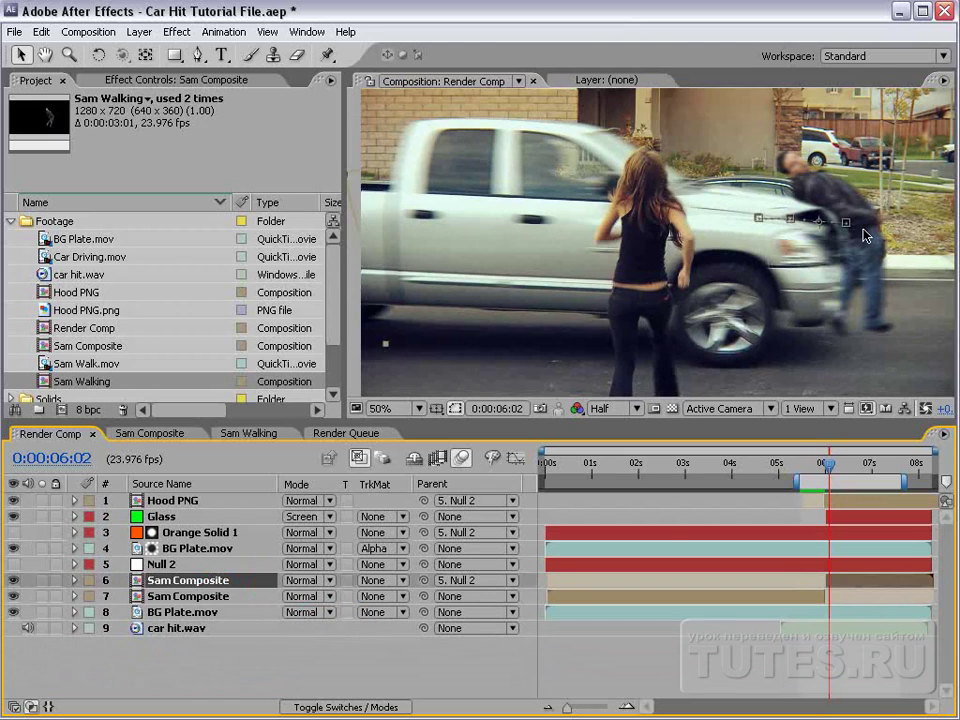
{"action": "left_click", "coordinate": [13, 580]}
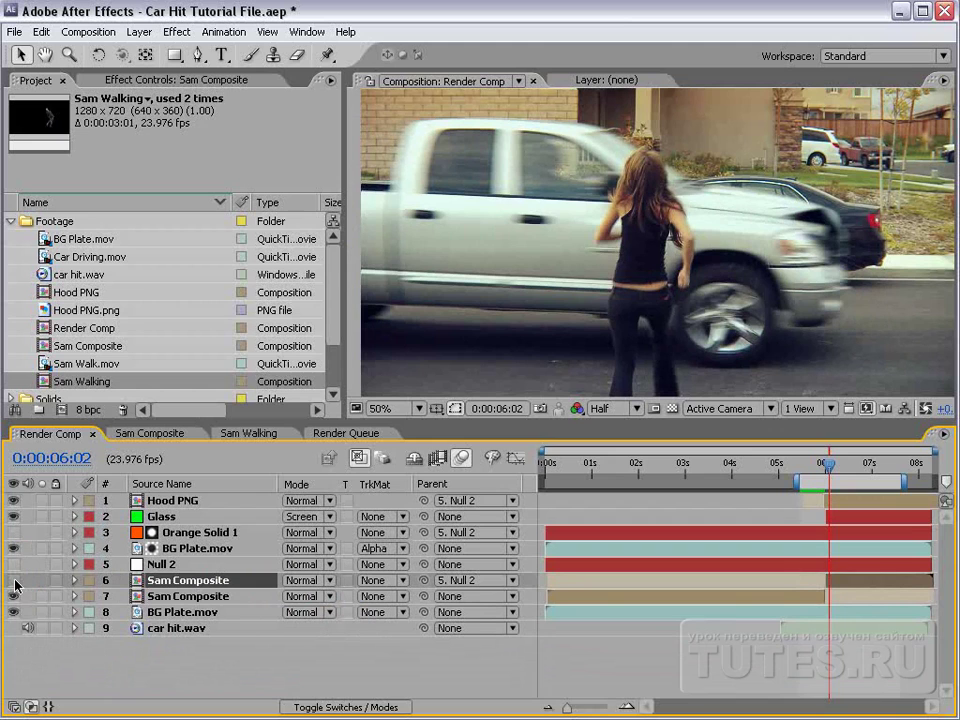
{"action": "key", "text": "equal"}
{"action": "key", "text": "equal"}
{"action": "key", "text": "equal"}
{"action": "mouse_move", "coordinate": [820, 468]}
{"action": "left_mouse_down"}
{"action": "mouse_move", "coordinate": [806, 468]}
{"action": "mouse_move", "coordinate": [816, 466]}
{"action": "left_mouse_up"}
Split the remaining Sam Composite at 0:00:06:00 and extend the new layer to the comp end.
{"action": "left_click", "coordinate": [822, 595]}
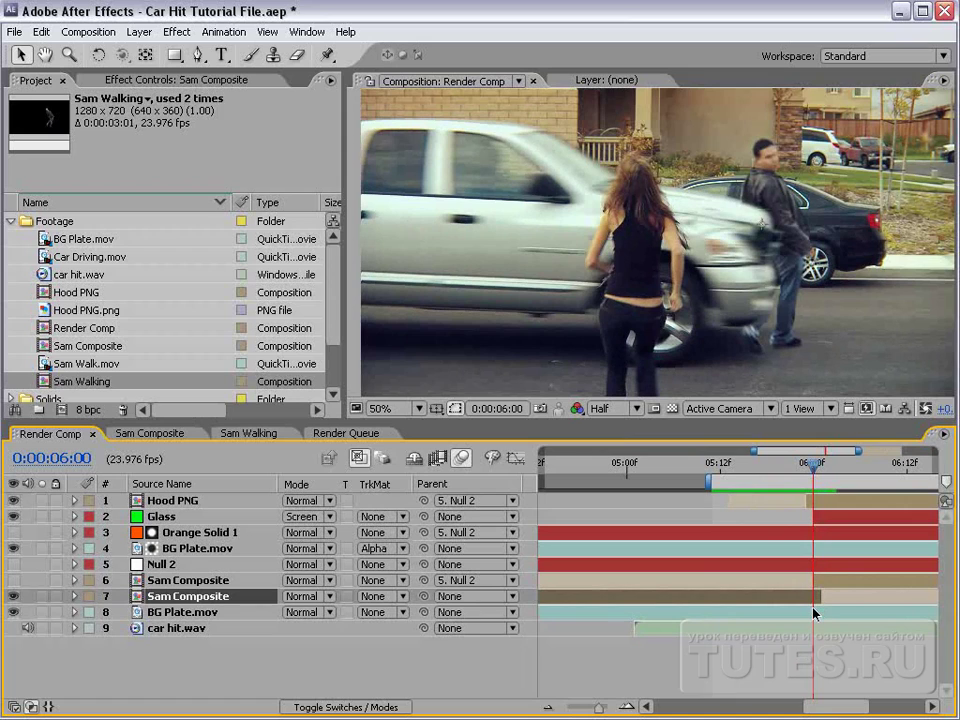
{"action": "key", "text": "ctrl+shift+d"}
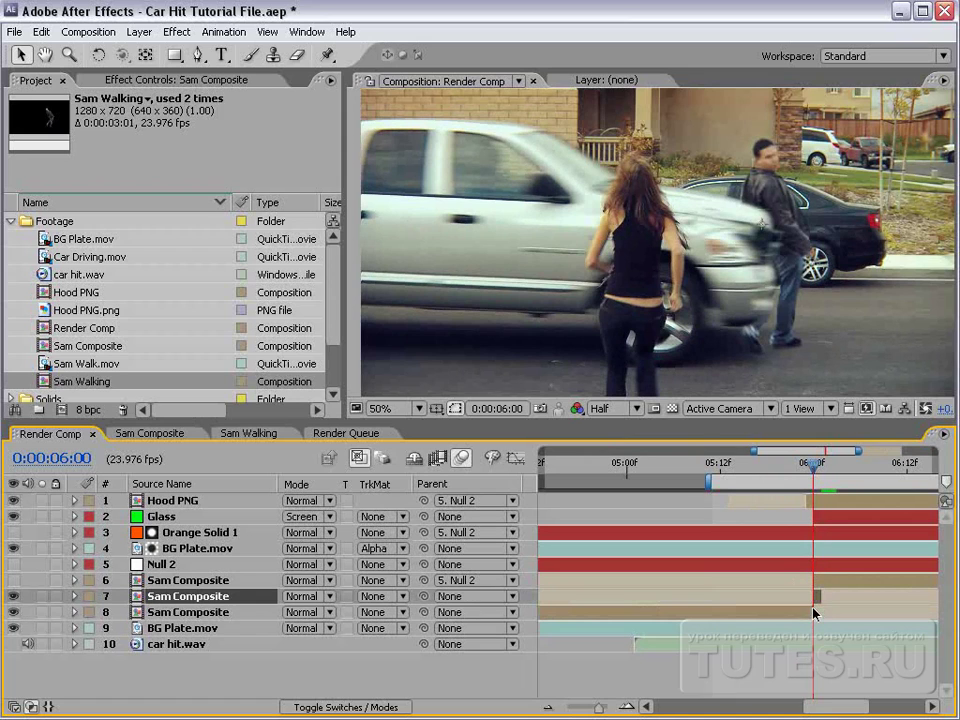
{"action": "left_click_drag", "start_coordinate": [820, 598], "coordinate": [932, 604]}
{"action": "key", "text": "minus"}
{"action": "key", "text": "minus"}
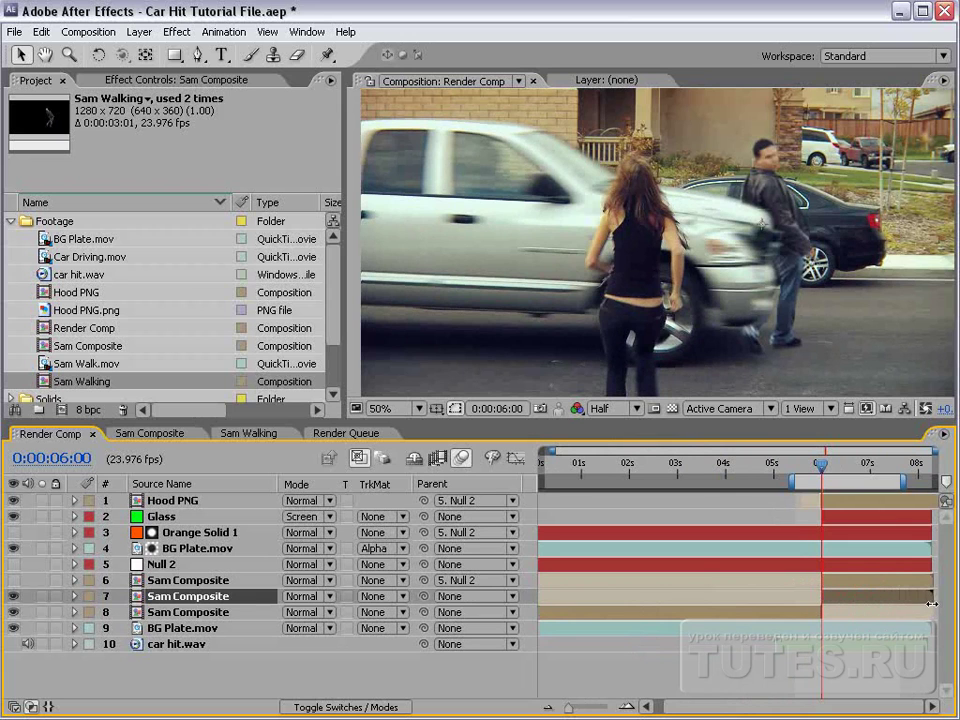
{"action": "left_click_drag", "start_coordinate": [225, 421], "coordinate": [218, 331]}
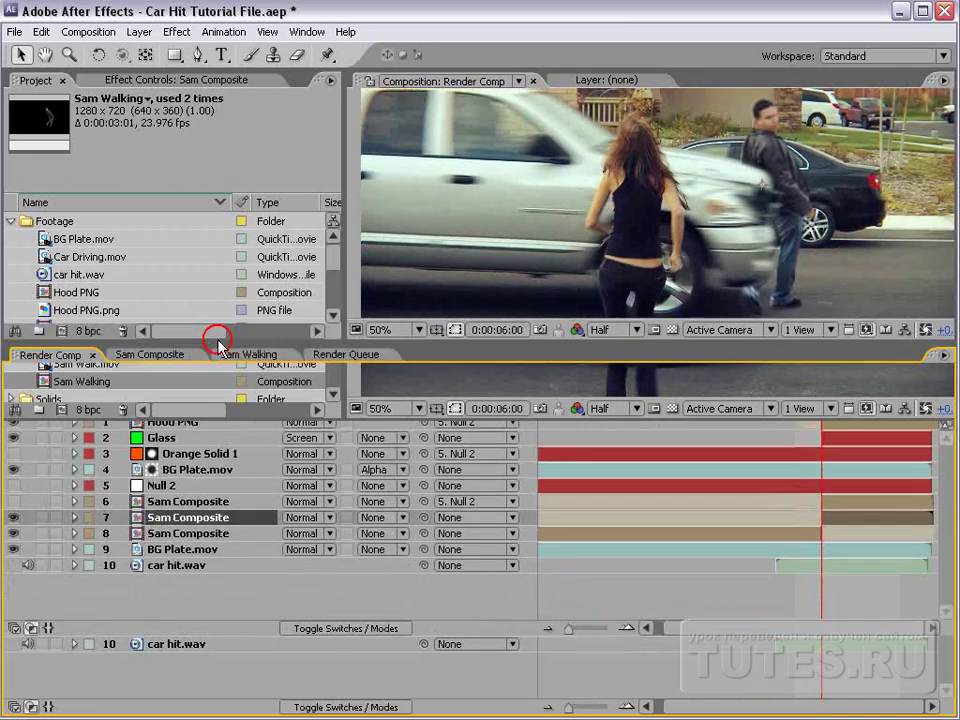
Freeze the split Sam Composite on its current frame, preview, and parent layer 7 to Null 2.
{"action": "right_click", "coordinate": [184, 500]}
{"action": "mouse_move", "coordinate": [200, 592]}
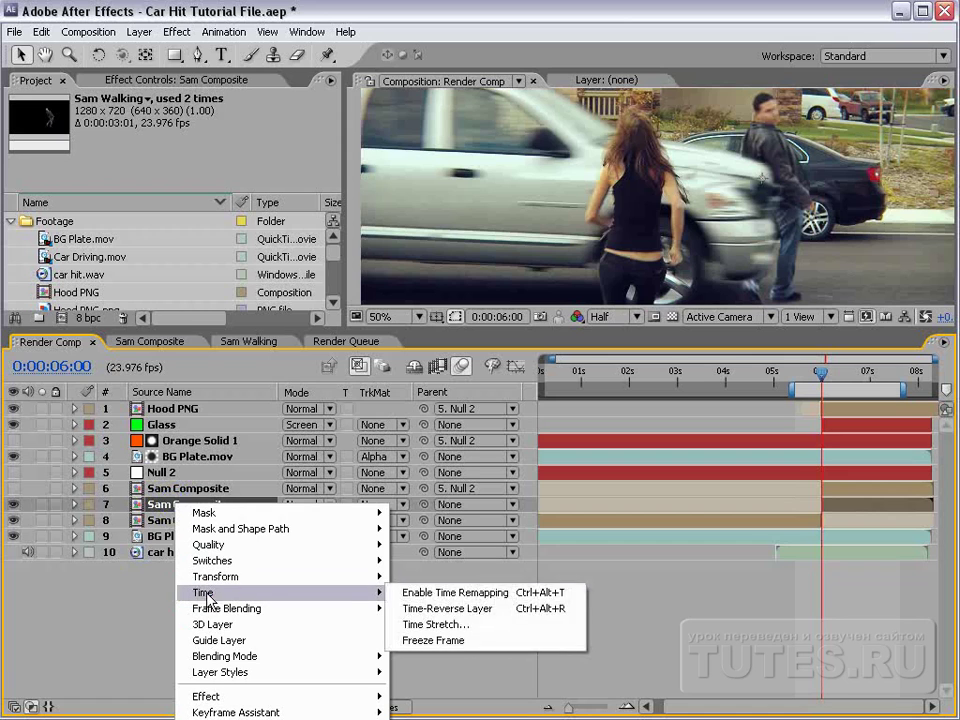
{"action": "left_click", "coordinate": [455, 648]}
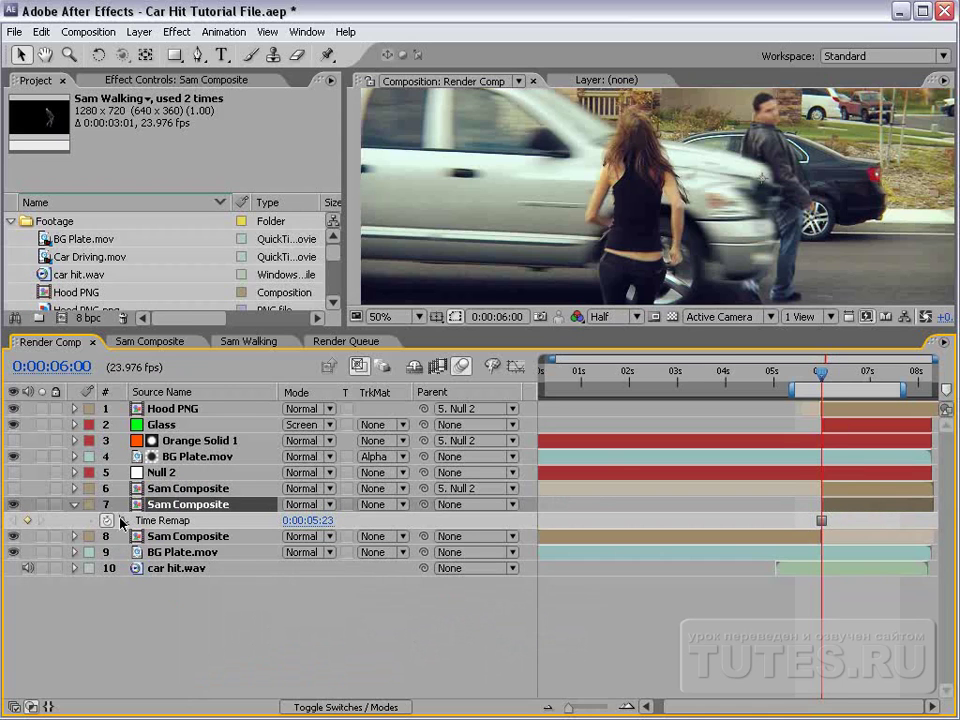
{"action": "key", "text": "KP_0"}
{"action": "left_click_drag", "start_coordinate": [424, 505], "coordinate": [160, 472]}
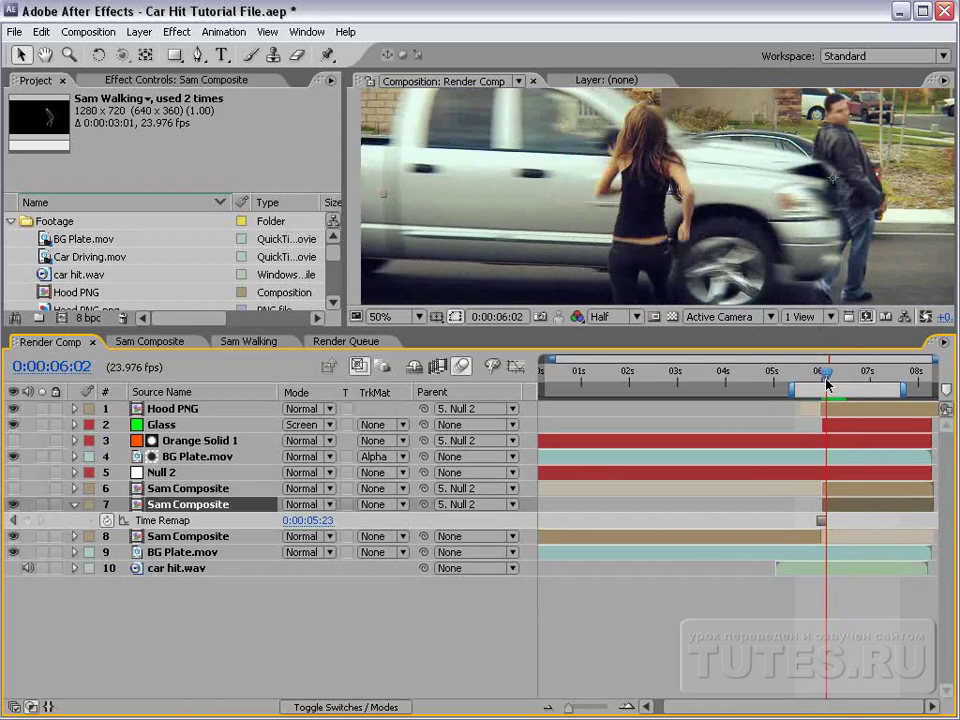
Frame the truck and Sam at 0:00:06:00 and bring up the puppet tools.
{"action": "left_click_drag", "start_coordinate": [822, 378], "coordinate": [836, 372]}
{"action": "scroll", "coordinate": [748, 186], "scroll_direction": "down", "scroll_amount": 2}
{"action": "left_click_drag", "start_coordinate": [748, 186], "coordinate": [671, 198]}
{"action": "left_click_drag", "start_coordinate": [836, 372], "coordinate": [826, 375]}
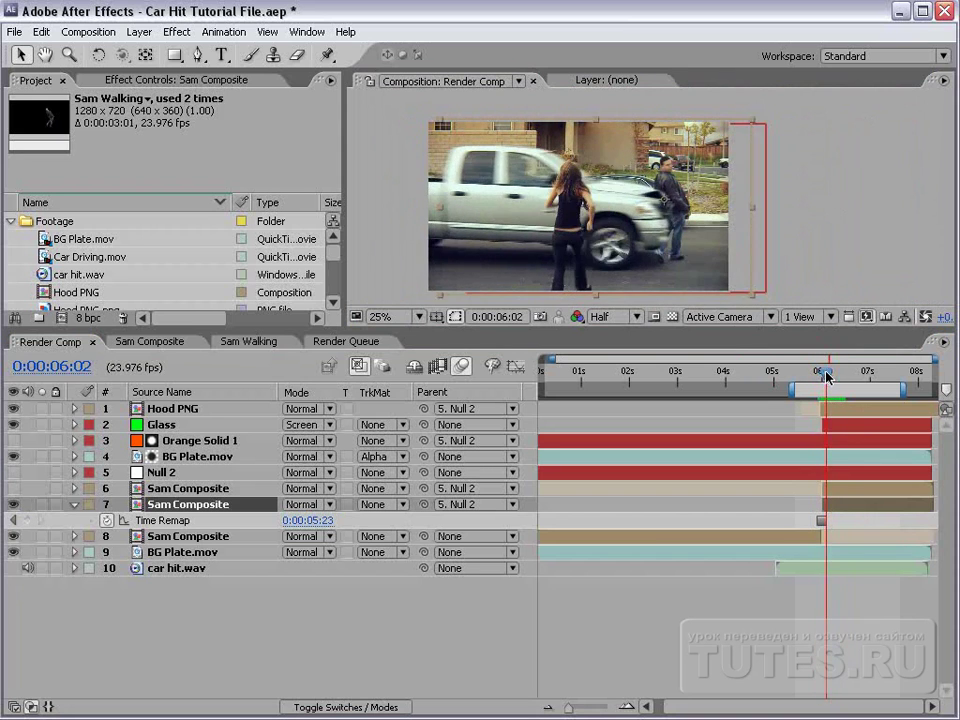
{"action": "scroll", "coordinate": [684, 231], "scroll_direction": "up", "scroll_amount": 2}
{"action": "left_click_drag", "start_coordinate": [684, 231], "coordinate": [656, 216]}
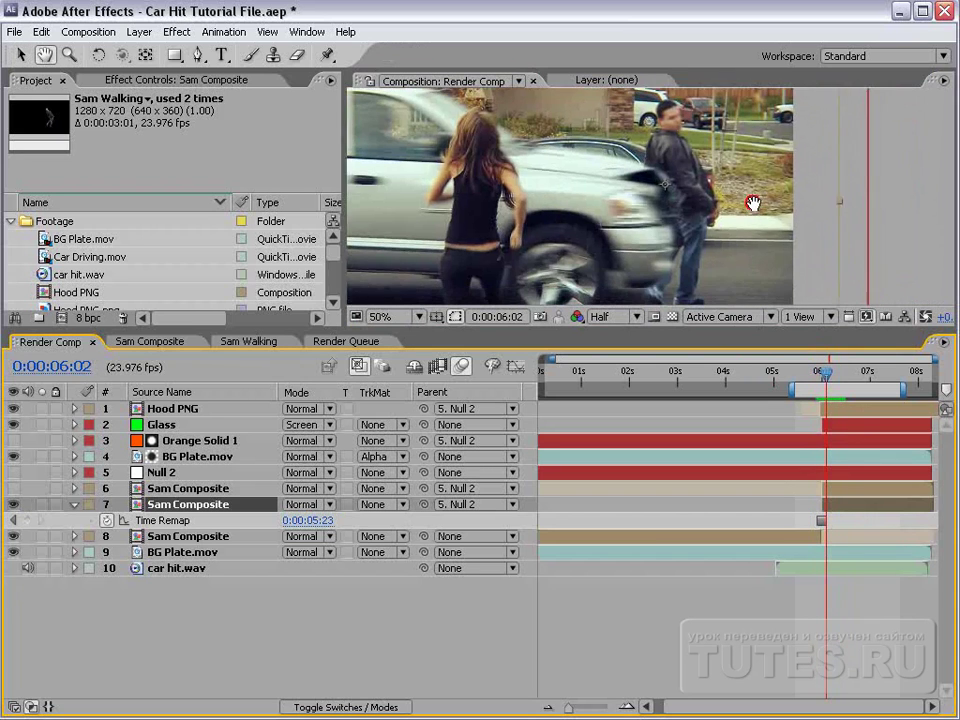
{"action": "left_click_drag", "start_coordinate": [828, 374], "coordinate": [821, 374]}
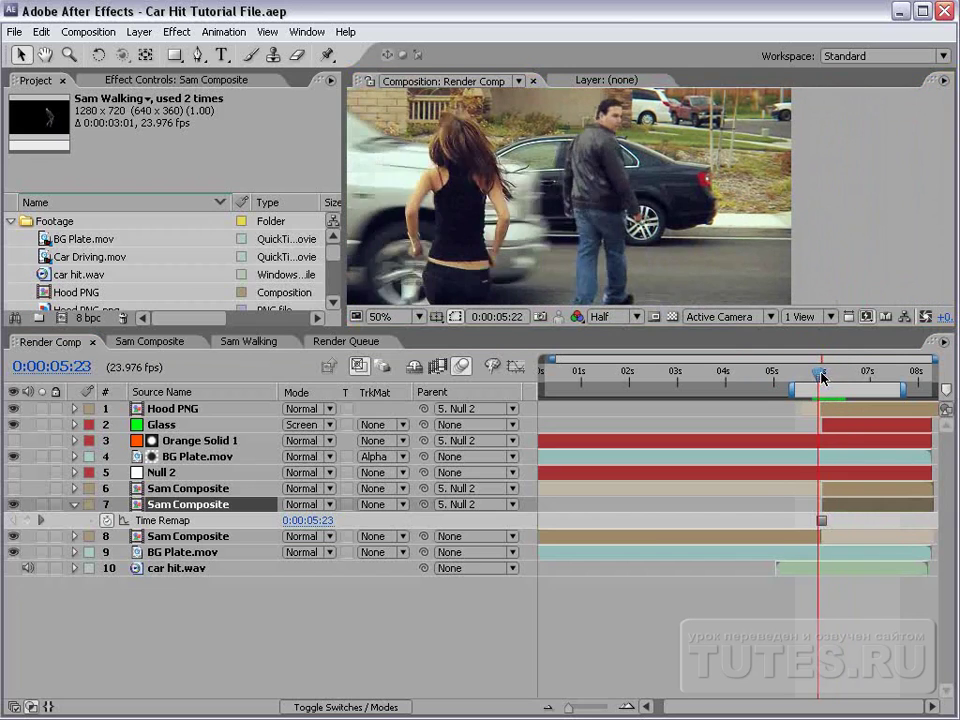
{"action": "left_click", "coordinate": [325, 57]}
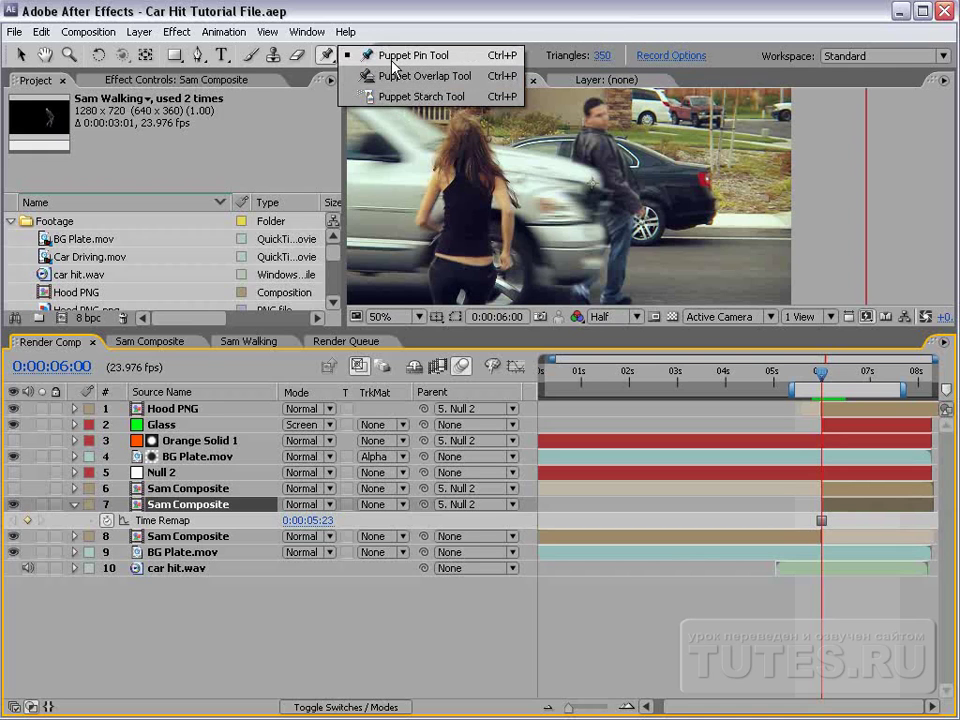
Solo the Sam Composite layer and enlarge the composition view centred on Sam.
{"action": "key", "text": "h"}
{"action": "scroll", "coordinate": [665, 207], "scroll_direction": "up", "scroll_amount": 2}
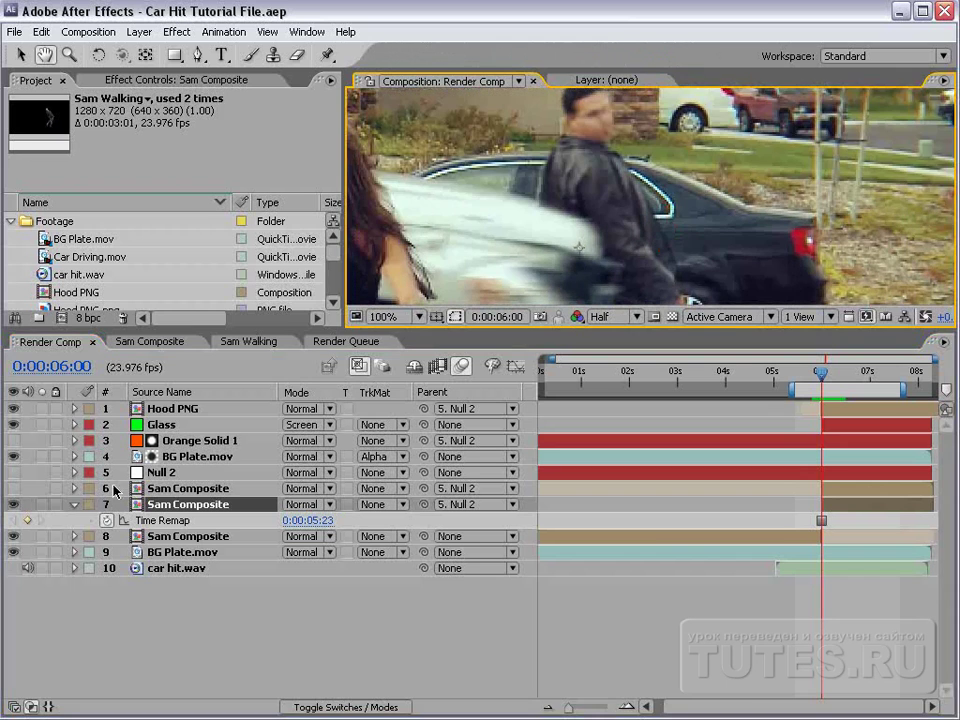
{"action": "left_click", "coordinate": [40, 504]}
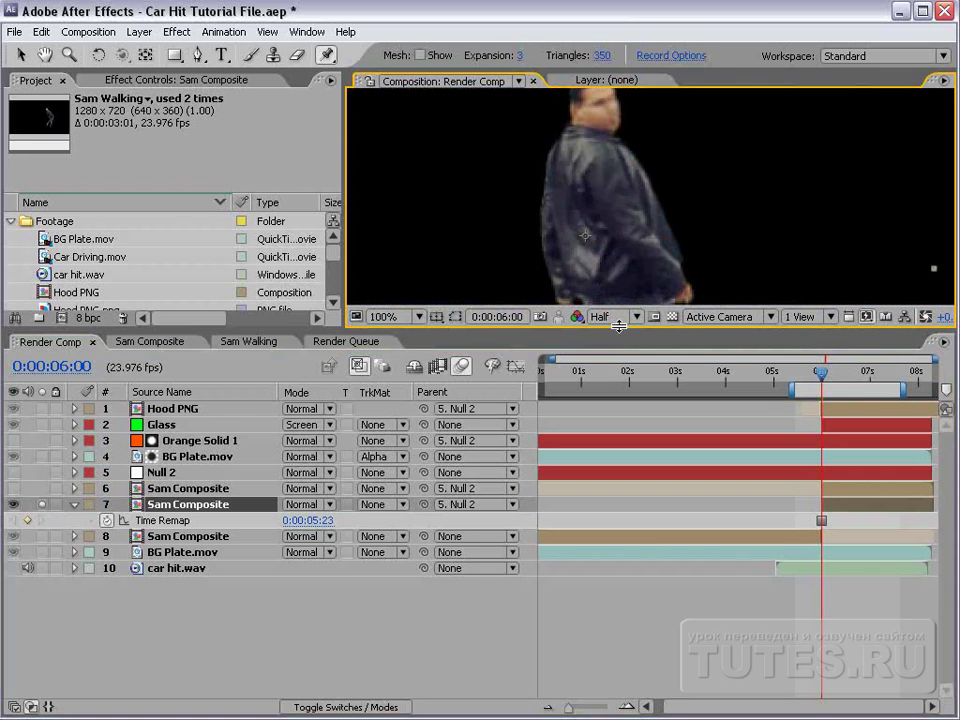
{"action": "left_click_drag", "start_coordinate": [640, 331], "coordinate": [640, 532]}
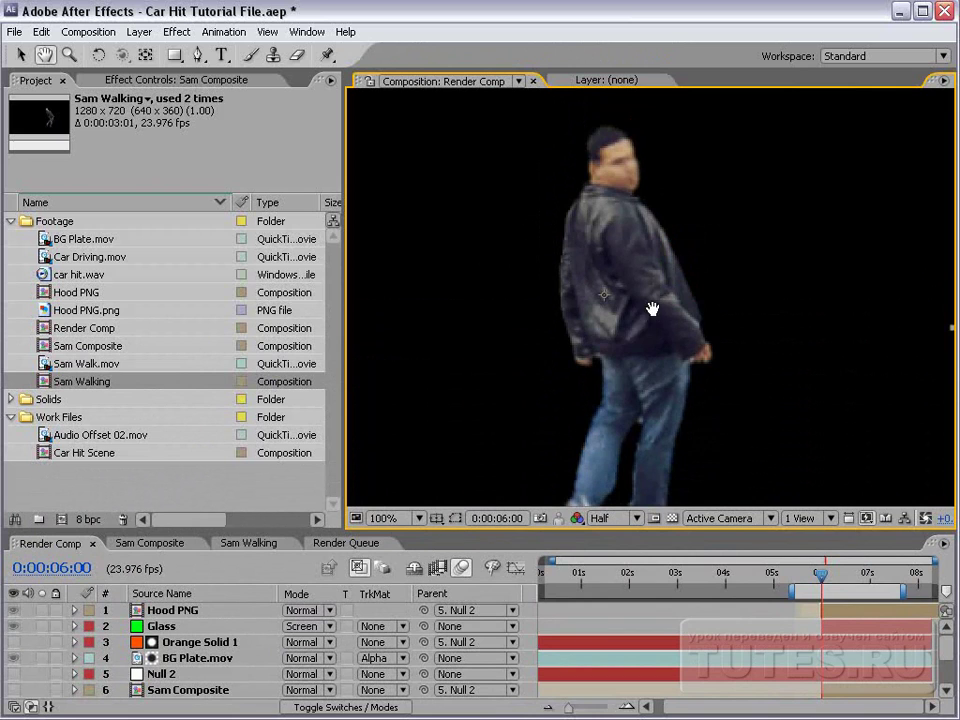
{"action": "left_click_drag", "start_coordinate": [653, 311], "coordinate": [656, 275]}
Place puppet pins on Sam's head, jacket and leg.
{"action": "key", "text": "ctrl+p"}
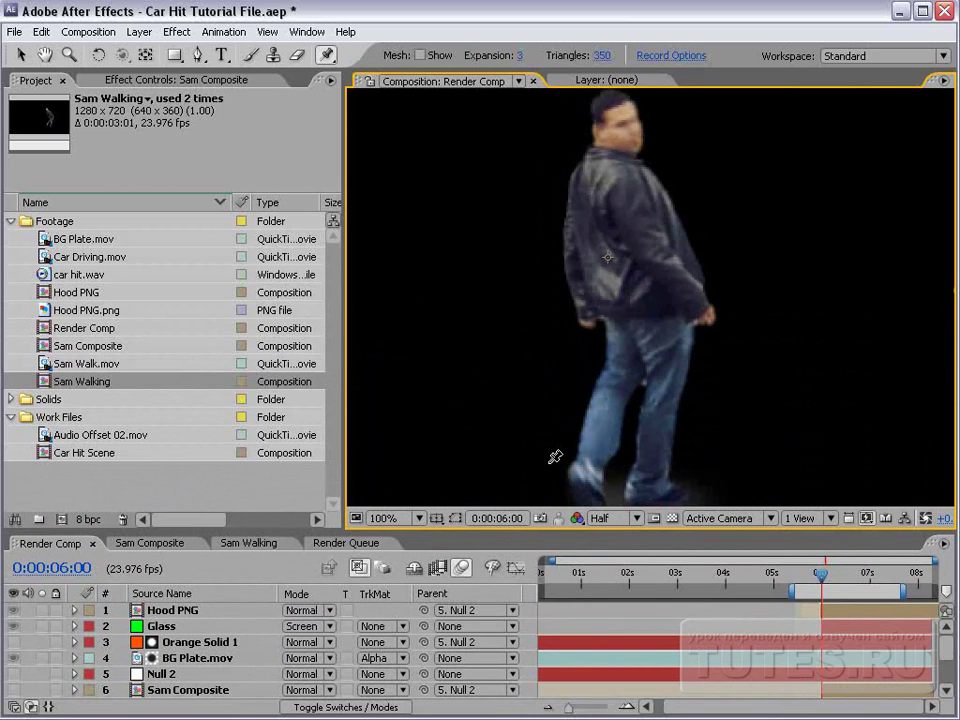
{"action": "left_click", "coordinate": [618, 124]}
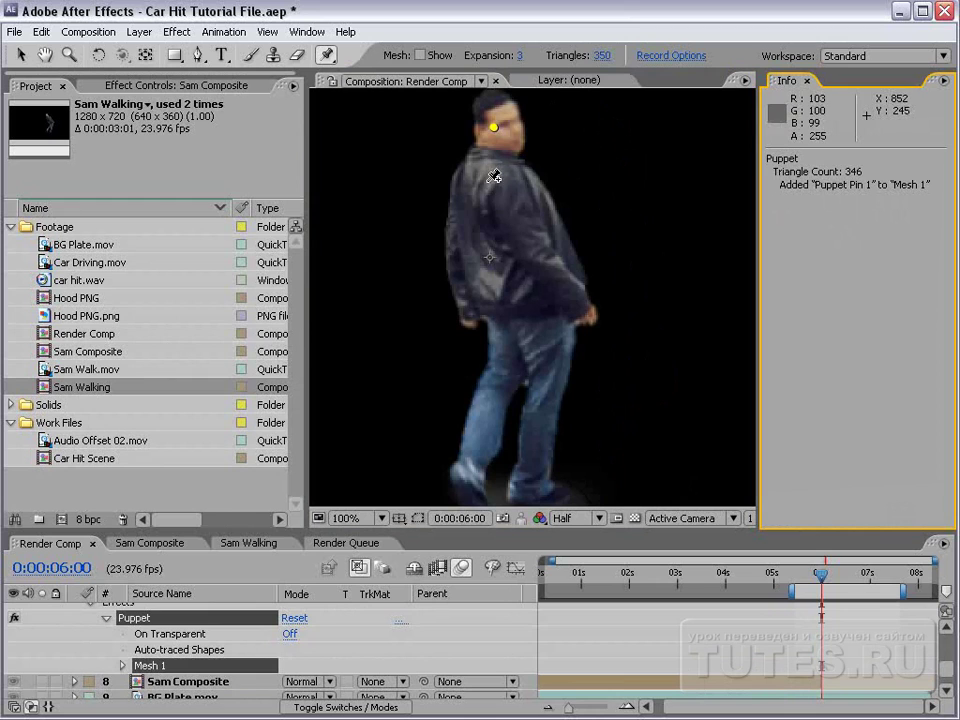
{"action": "left_click", "coordinate": [505, 249]}
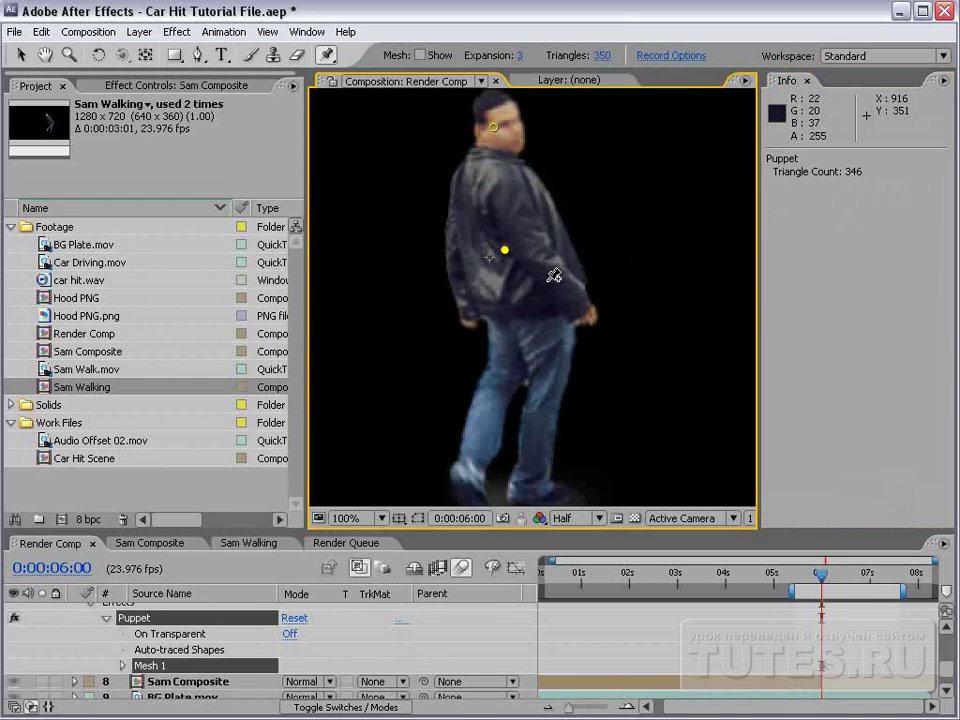
{"action": "left_click", "coordinate": [515, 365]}
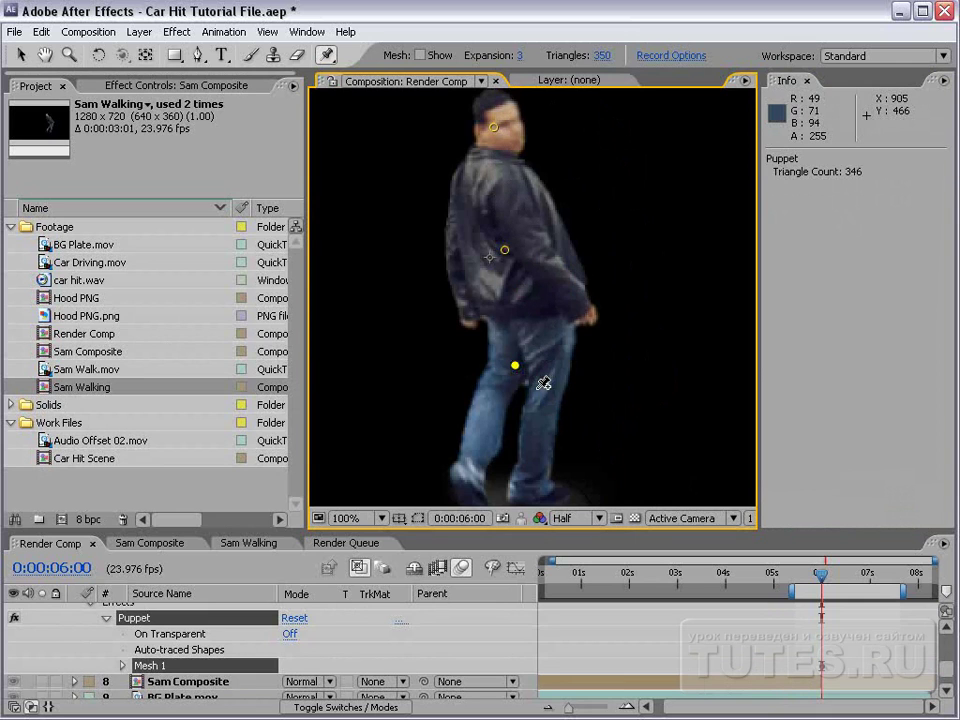
Starch Sam's torso with a starch extent of 33, showing the mesh.
{"action": "left_click_drag", "start_coordinate": [326, 55], "coordinate": [390, 94]}
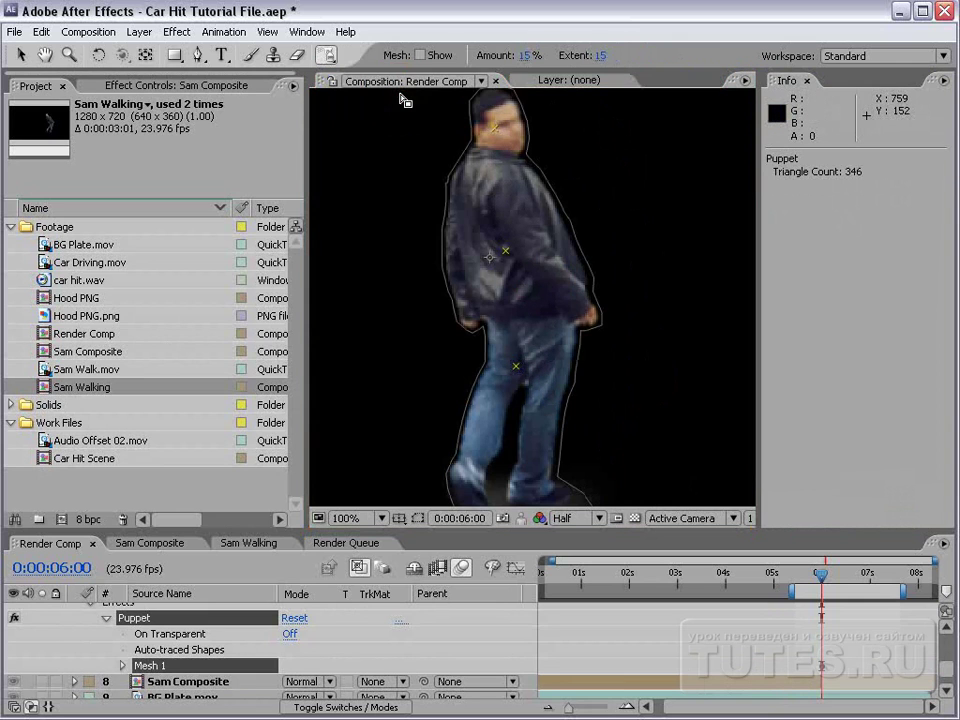
{"action": "left_click", "coordinate": [419, 56]}
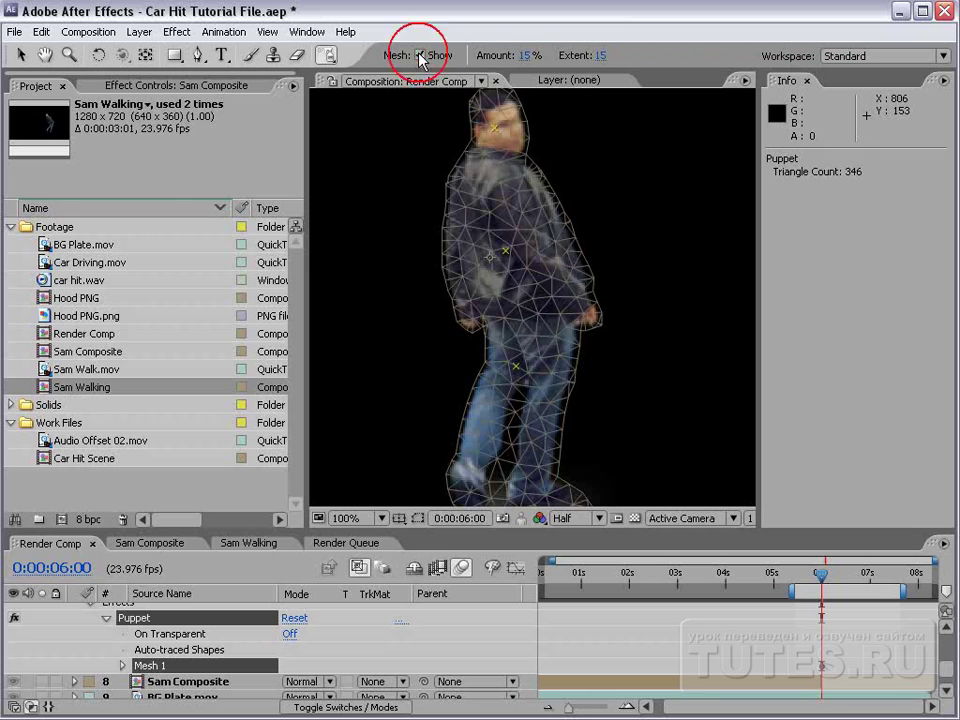
{"action": "left_click_drag", "start_coordinate": [600, 56], "coordinate": [640, 56]}
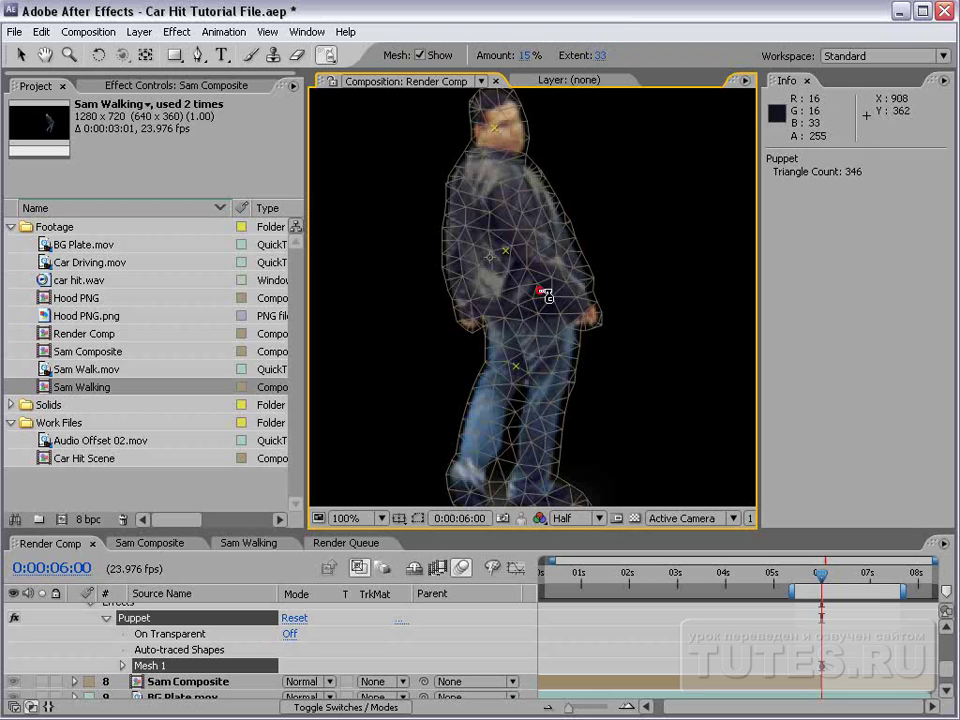
{"action": "left_click", "coordinate": [469, 288]}
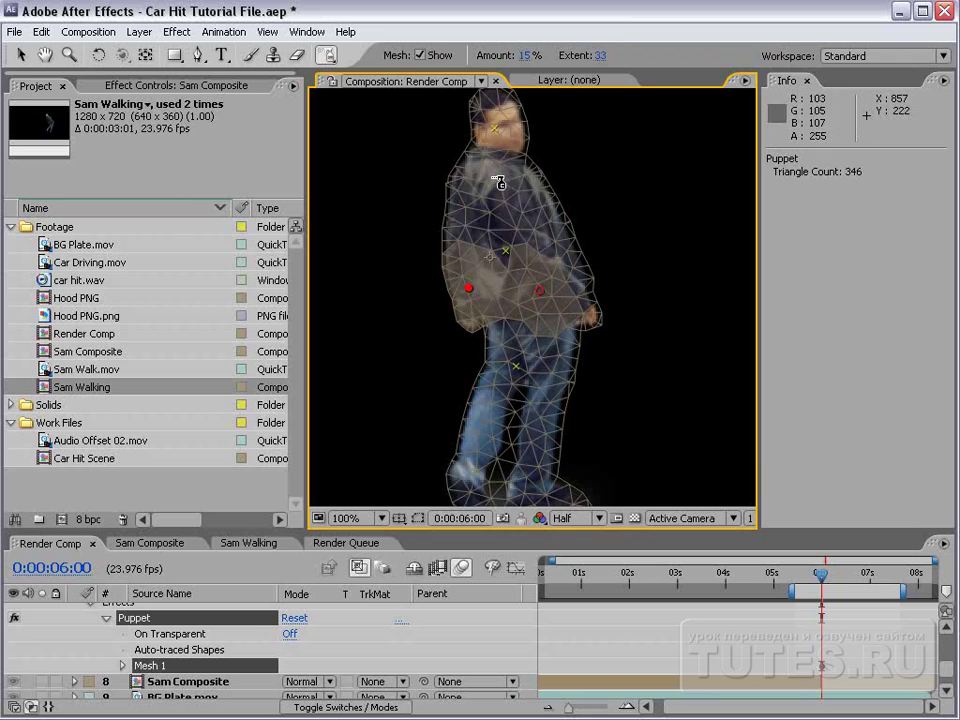
Test-bend the head and leg pins, then nudge the head pin up-left to tilt the torso.
{"action": "key", "text": "v"}
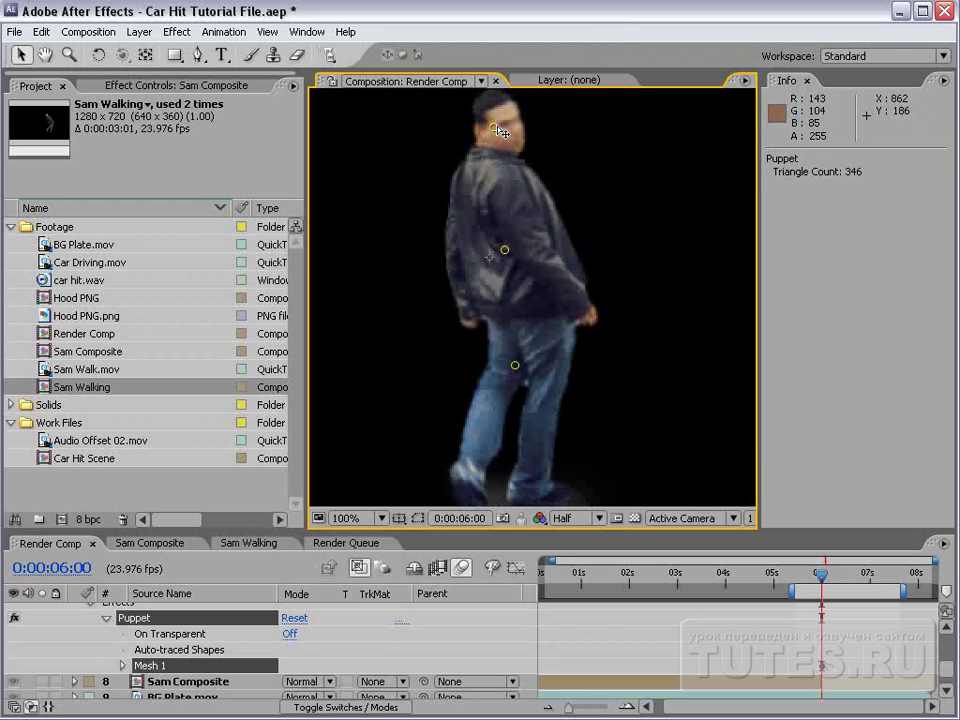
{"action": "mouse_move", "coordinate": [494, 128]}
{"action": "left_mouse_down"}
{"action": "mouse_move", "coordinate": [520, 132]}
{"action": "mouse_move", "coordinate": [407, 158]}
{"action": "mouse_move", "coordinate": [518, 137]}
{"action": "left_mouse_up"}
{"action": "key", "text": "ctrl+z"}
{"action": "mouse_move", "coordinate": [515, 365]}
{"action": "left_mouse_down"}
{"action": "mouse_move", "coordinate": [570, 345]}
{"action": "mouse_move", "coordinate": [519, 347]}
{"action": "left_mouse_up"}
{"action": "key", "text": "ctrl+z"}
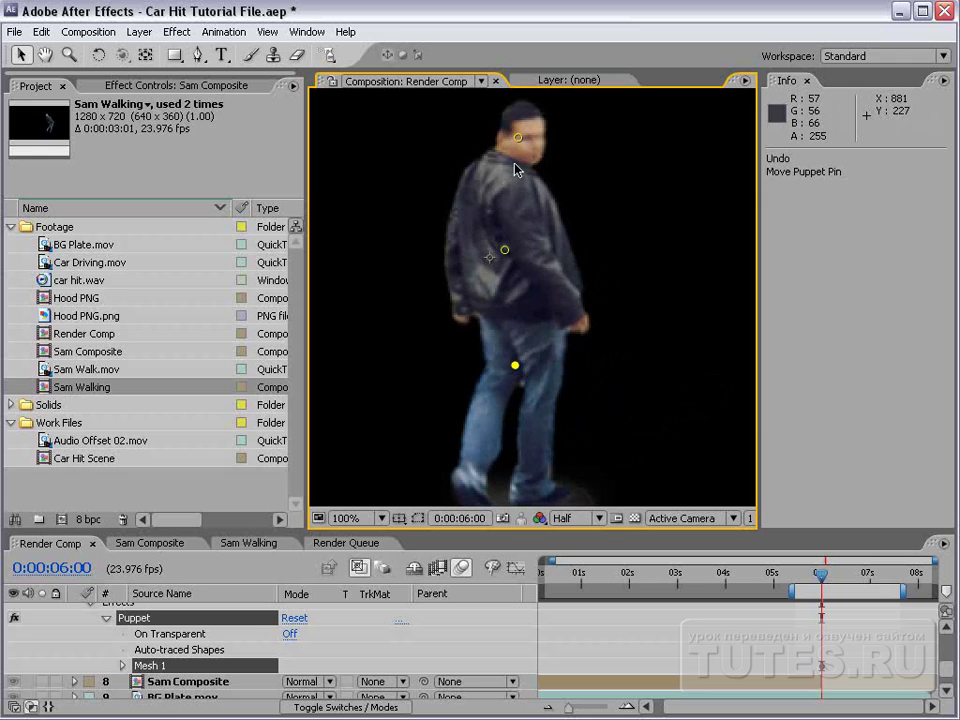
{"action": "left_click_drag", "start_coordinate": [518, 137], "coordinate": [494, 127]}
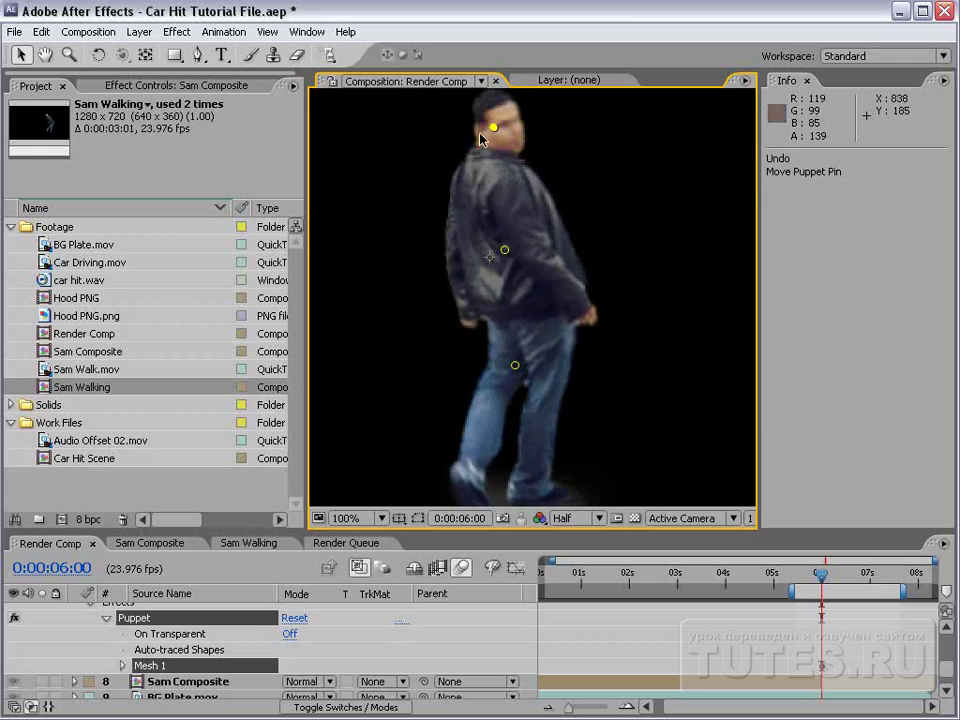
Return to 0:00:06:00, collapse layer 7's properties, and pan the view to Sam's head.
{"action": "left_click", "coordinate": [820, 578]}
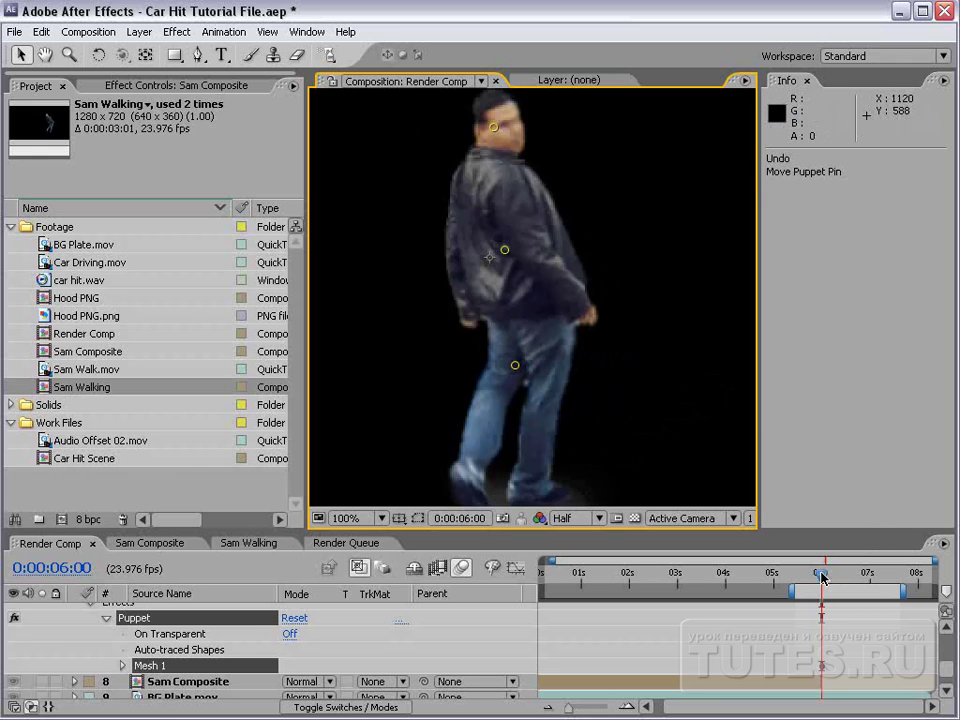
{"action": "key", "text": "Page_Down"}
{"action": "scroll", "coordinate": [830, 698], "scroll_direction": "up", "scroll_amount": 3}
{"action": "scroll", "coordinate": [293, 688], "scroll_direction": "down", "scroll_amount": 1}
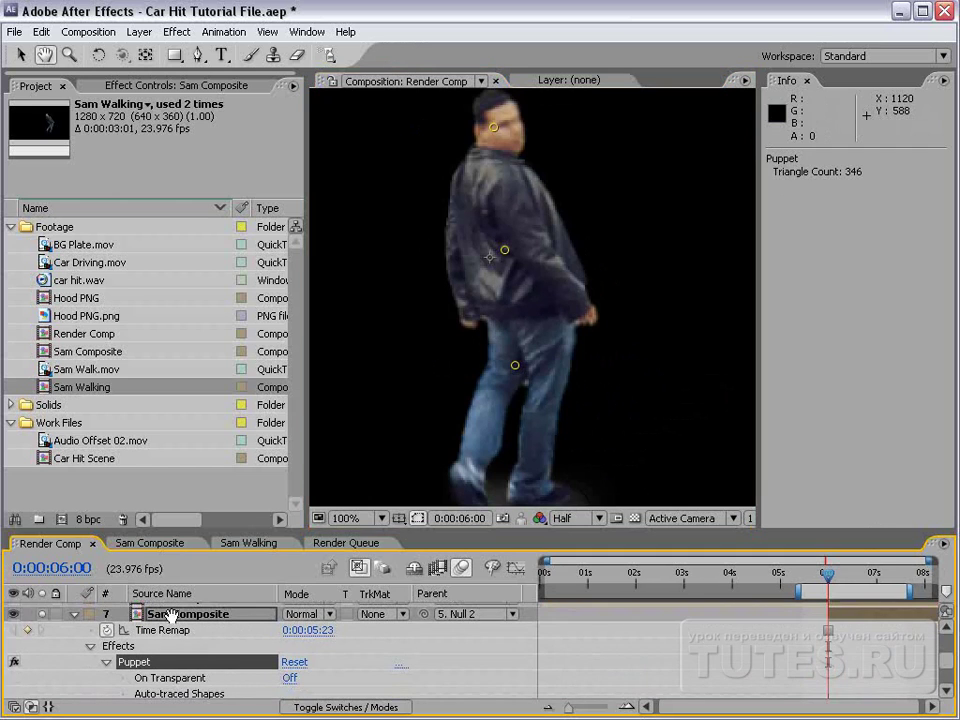
{"action": "left_click_drag", "start_coordinate": [219, 533], "coordinate": [218, 428]}
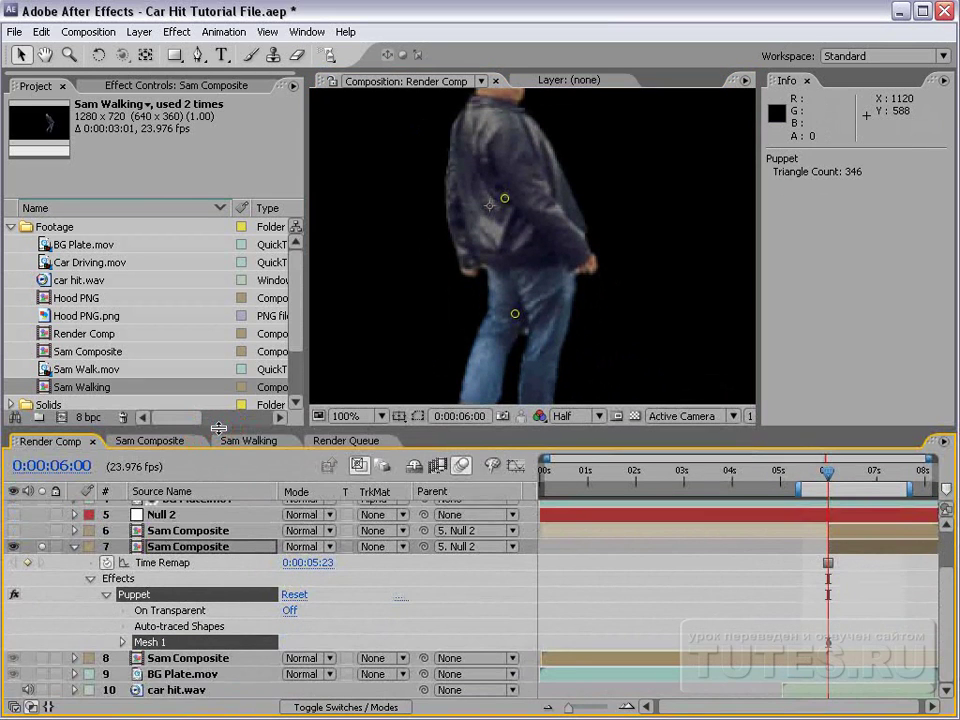
{"action": "key", "text": "u"}
{"action": "key", "text": "u"}
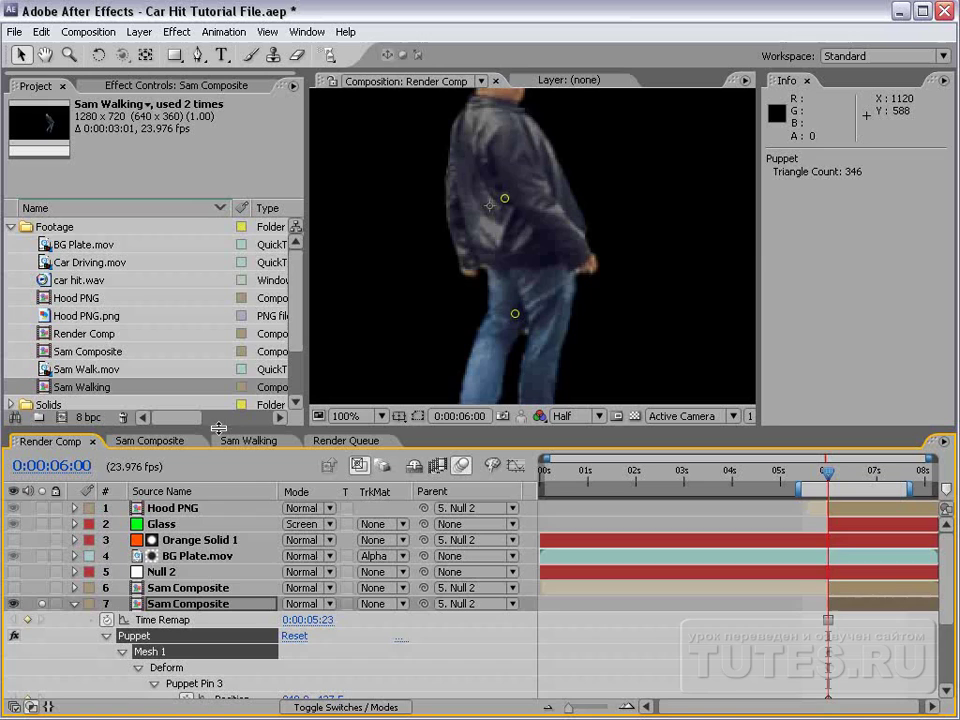
{"action": "scroll", "coordinate": [812, 556], "scroll_direction": "down", "scroll_amount": 2}
{"action": "scroll", "coordinate": [812, 556], "scroll_direction": "down", "scroll_amount": 1}
{"action": "left_click", "coordinate": [827, 606]}
{"action": "key", "text": "v"}
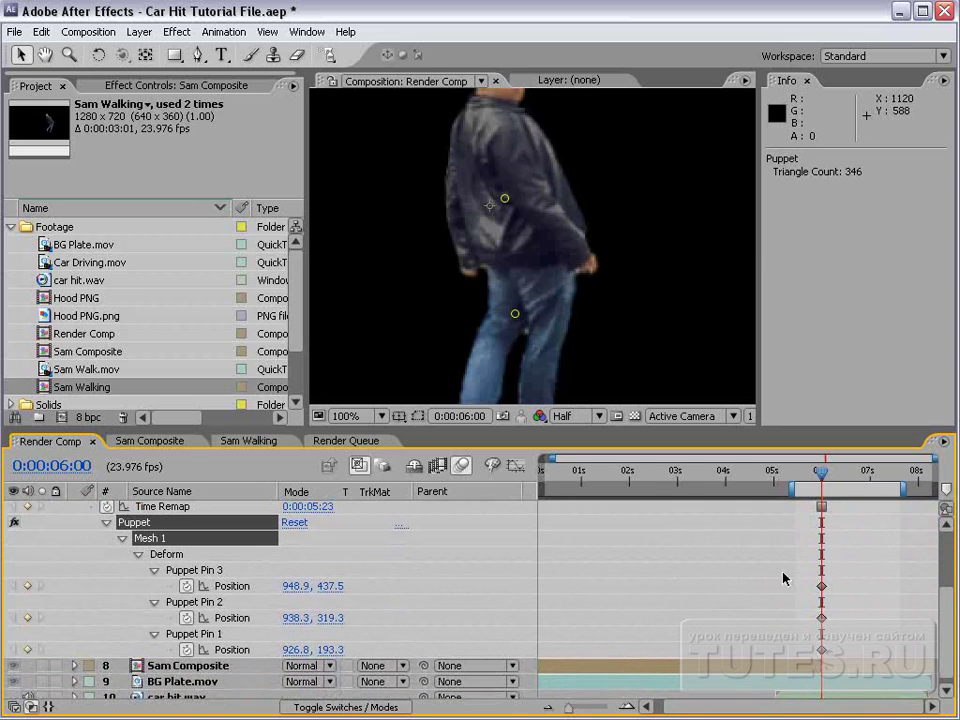
{"action": "left_click_drag", "start_coordinate": [580, 162], "coordinate": [610, 240]}
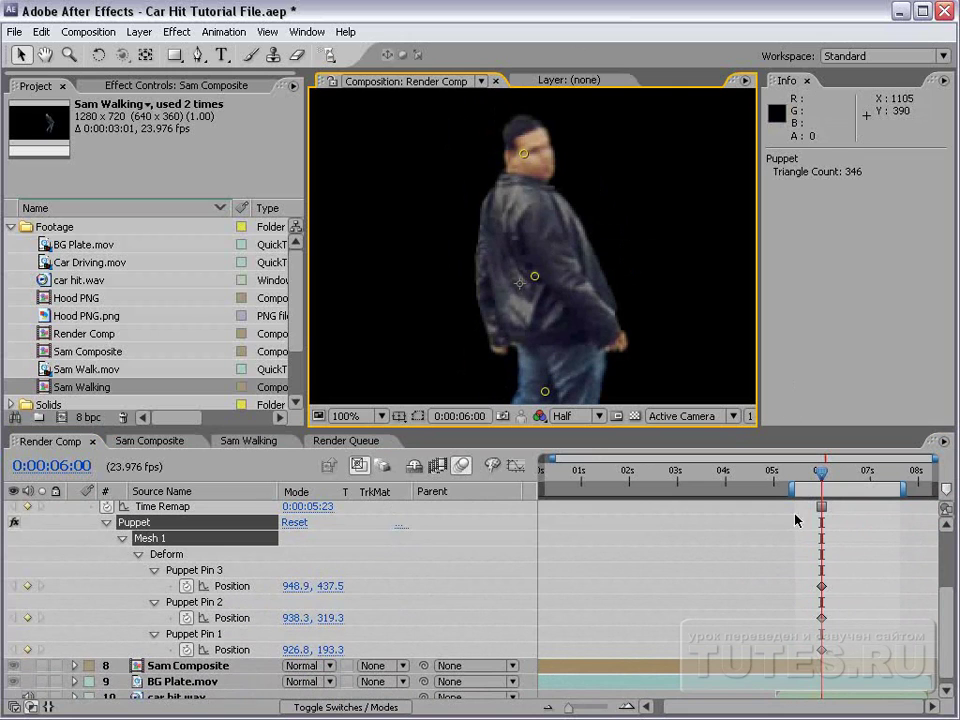
{"action": "scroll", "coordinate": [776, 568], "scroll_direction": "up", "scroll_amount": 1}
{"action": "scroll", "coordinate": [99, 581], "scroll_direction": "up", "scroll_amount": 1}
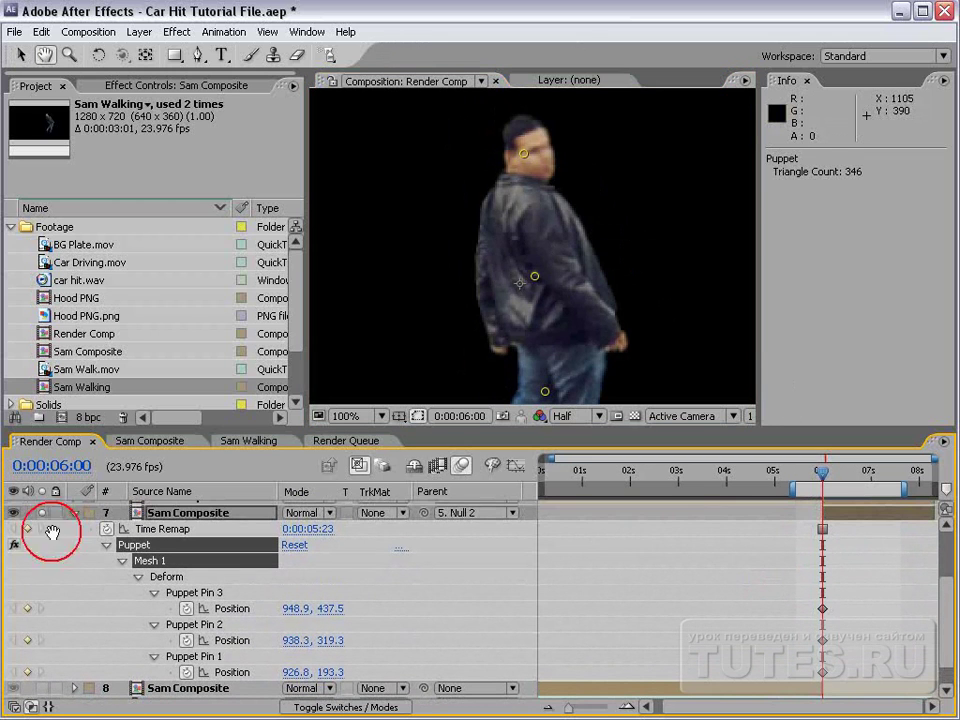
Unsolo Sam, advance to 0:00:06:02 and frame the impact.
{"action": "left_click", "coordinate": [40, 512]}
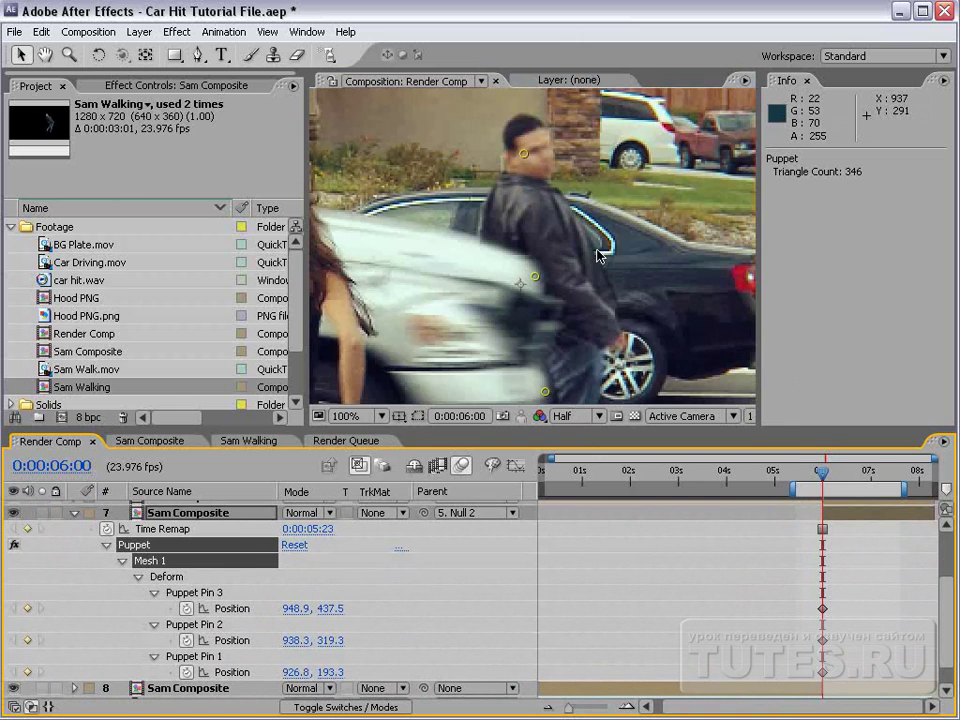
{"action": "key", "text": "Page_Down"}
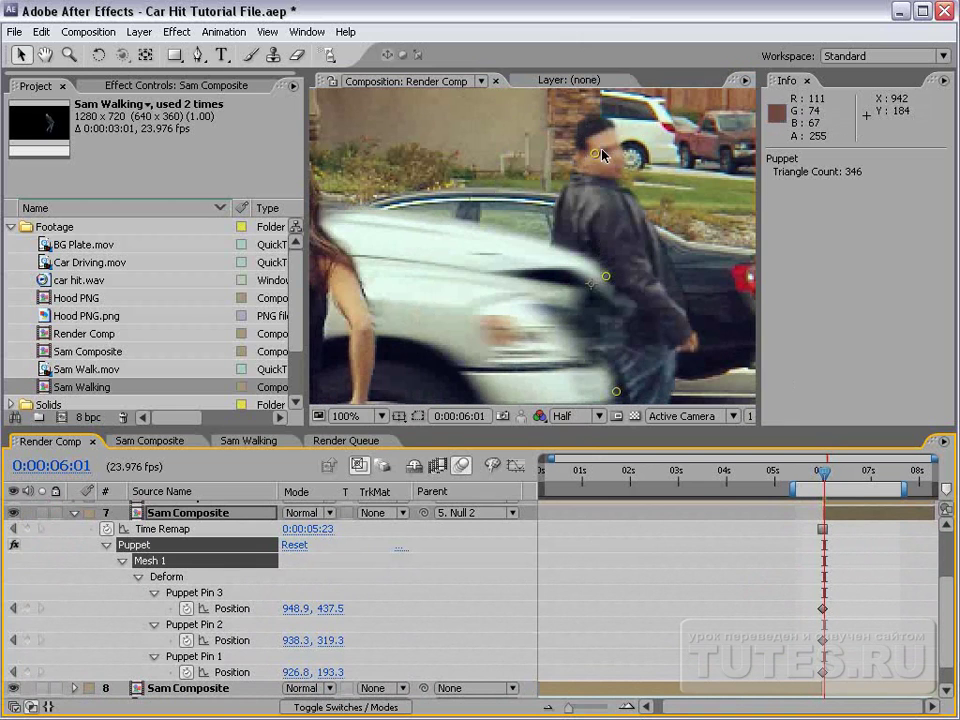
{"action": "key", "text": "Page_Down"}
{"action": "scroll", "coordinate": [603, 160], "scroll_direction": "down", "scroll_amount": 2}
{"action": "left_click_drag", "start_coordinate": [614, 231], "coordinate": [527, 240]}
Ease Sam's head pin left at 0:00:06:01 and bend it down toward the hood at 0:00:06:02.
{"action": "left_click", "coordinate": [564, 199]}
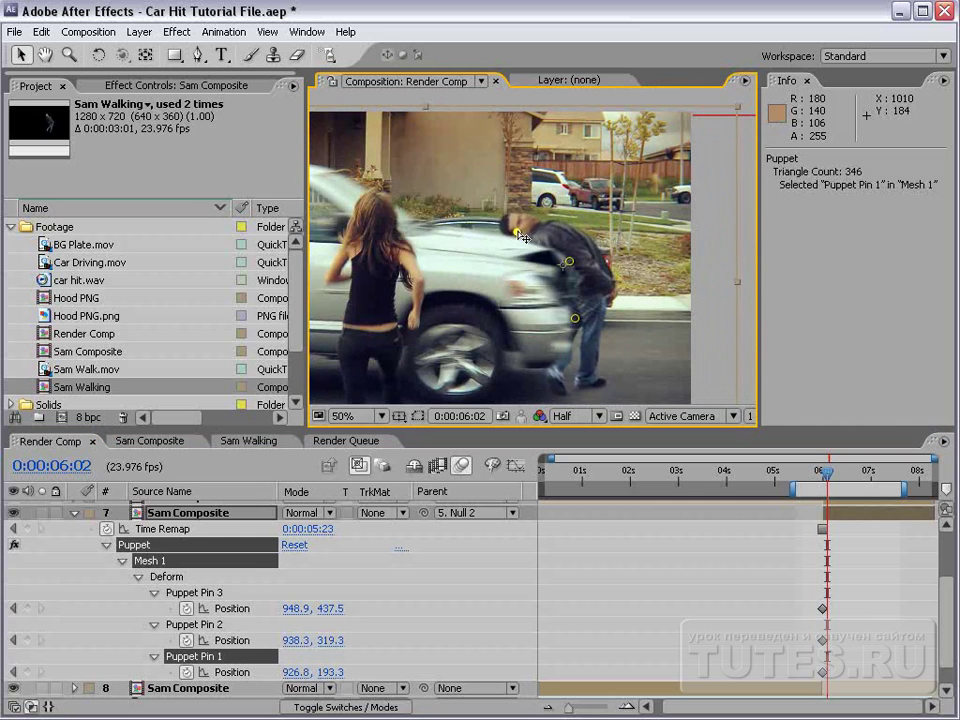
{"action": "left_click", "coordinate": [566, 265]}
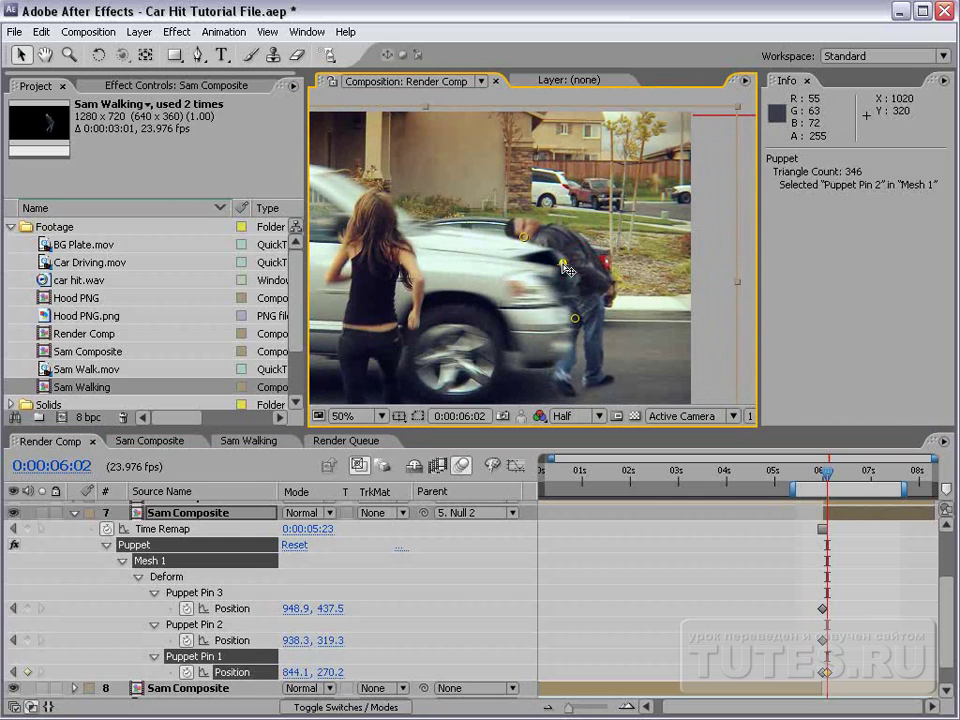
{"action": "key", "text": "Page_Up"}
{"action": "left_click_drag", "start_coordinate": [514, 224], "coordinate": [503, 226]}
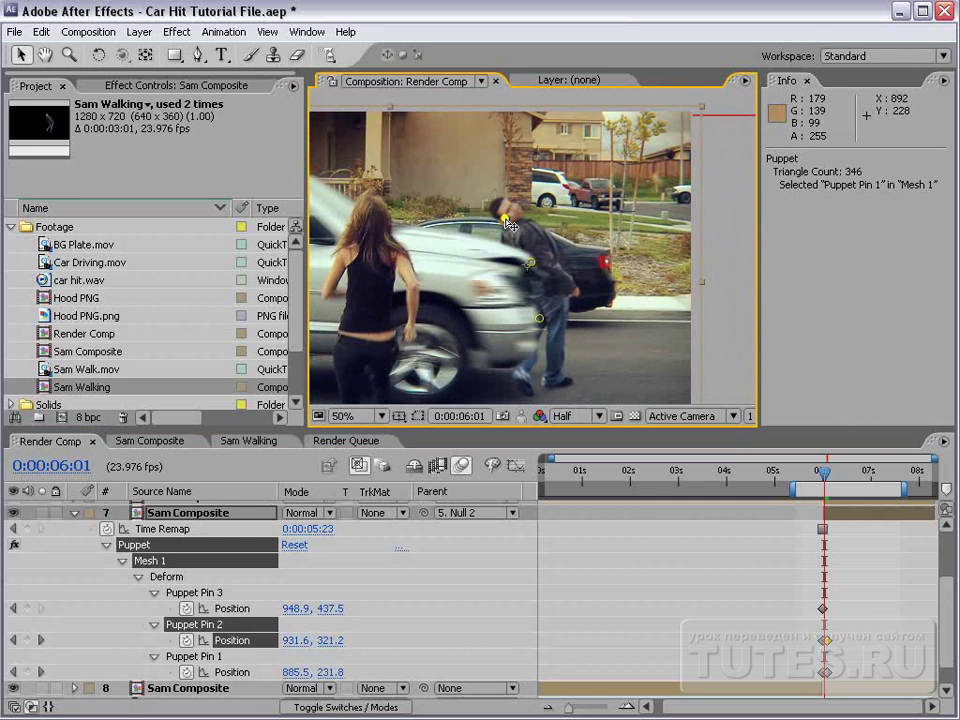
{"action": "left_click", "coordinate": [530, 263]}
{"action": "key", "text": "Page_Up"}
{"action": "key", "text": "Page_Down"}
{"action": "key", "text": "Page_Down"}
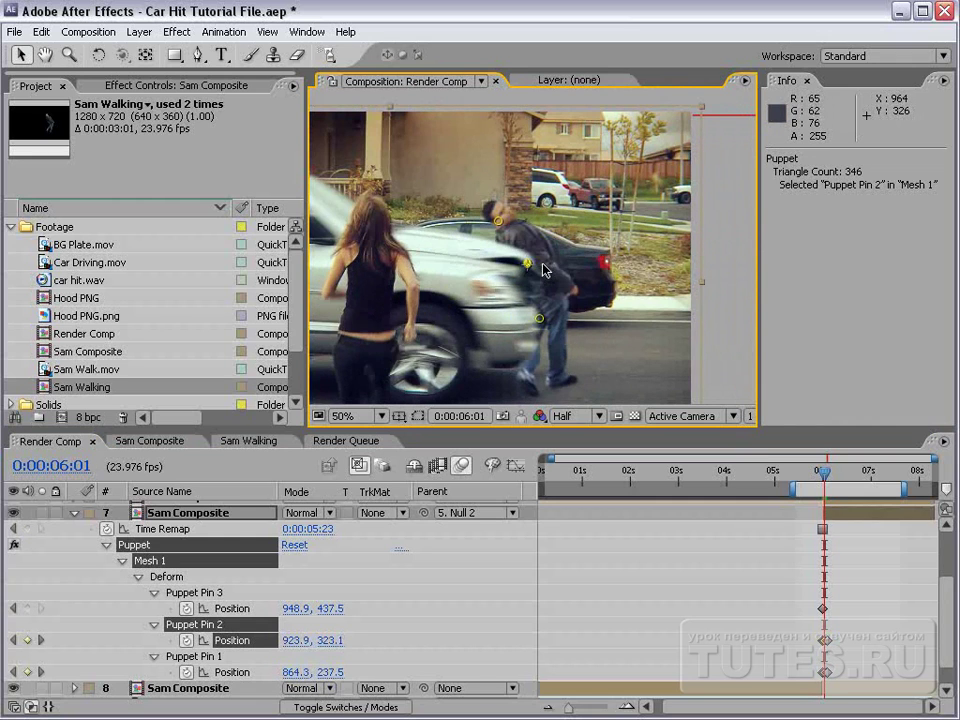
{"action": "mouse_move", "coordinate": [505, 214]}
{"action": "left_mouse_down"}
{"action": "mouse_move", "coordinate": [498, 224]}
{"action": "mouse_move", "coordinate": [524, 236]}
{"action": "mouse_move", "coordinate": [516, 241]}
{"action": "left_mouse_up"}
Check the pose frame by frame and move Sam's lower pin left toward the car at 0:00:06:02.
{"action": "left_click", "coordinate": [559, 266]}
{"action": "key", "text": "Page_Up"}
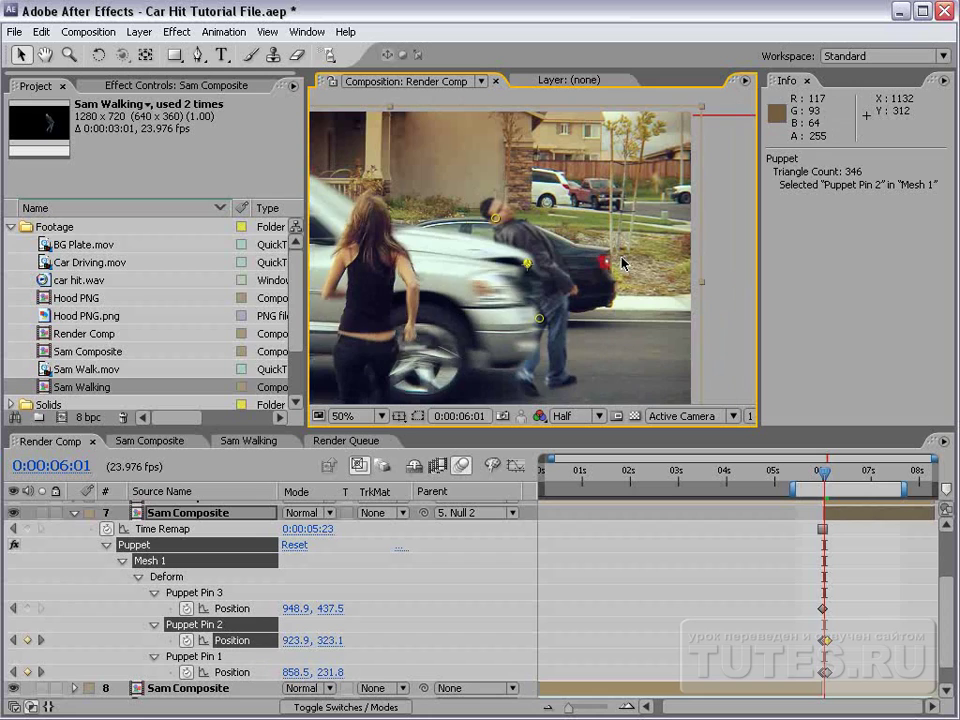
{"action": "key", "text": "Page_Up"}
{"action": "key", "text": "Page_Up"}
{"action": "key", "text": "Page_Down"}
{"action": "key", "text": "Page_Down"}
{"action": "key", "text": "Page_Down"}
{"action": "key", "text": "Page_Down"}
{"action": "key", "text": "Page_Down"}
{"action": "key", "text": "Page_Up"}
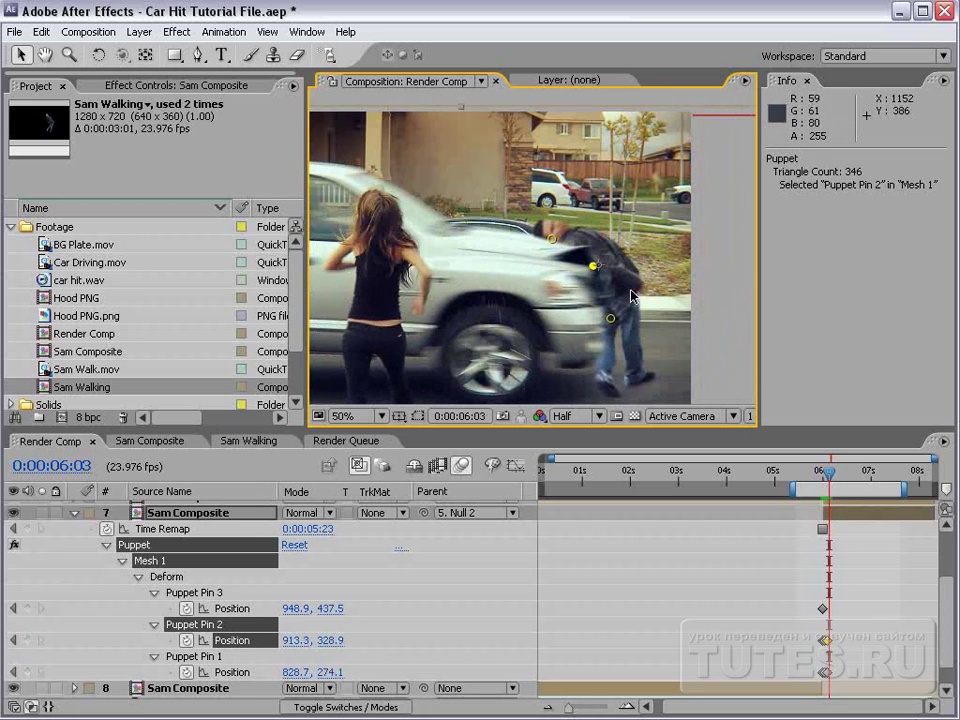
{"action": "left_click", "coordinate": [605, 319]}
{"action": "key", "text": "Page_Up"}
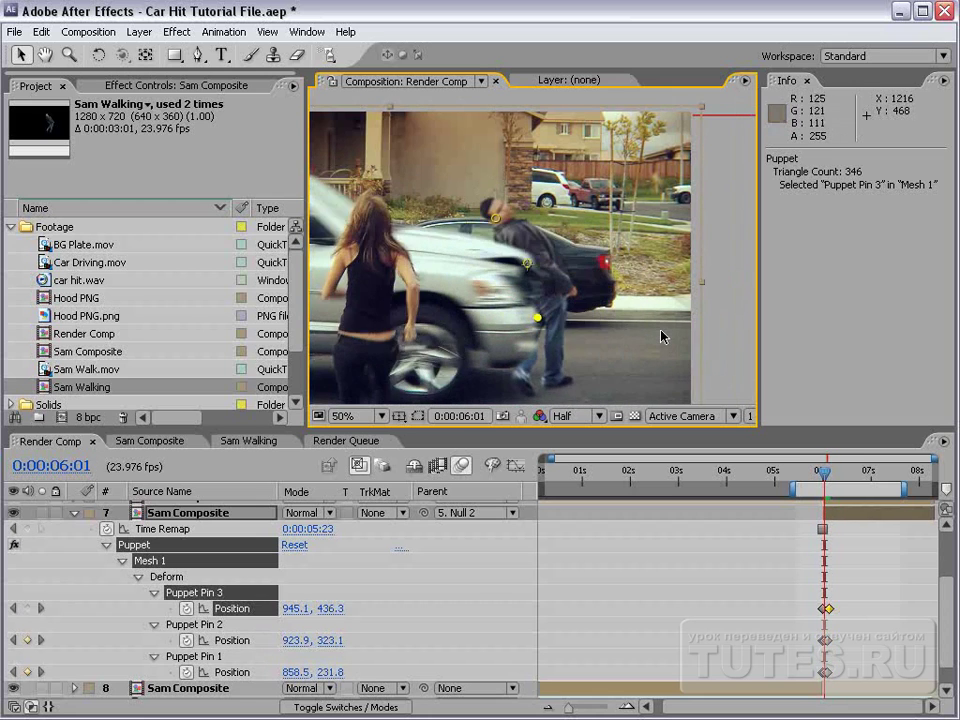
{"action": "left_click_drag", "start_coordinate": [605, 319], "coordinate": [571, 317]}
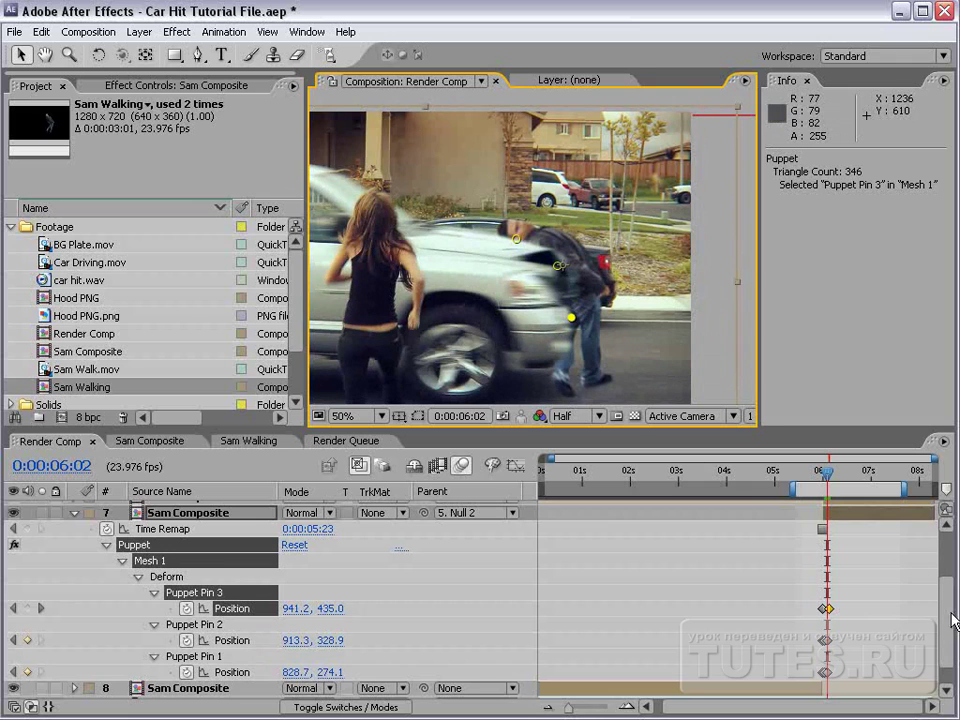
{"action": "scroll", "coordinate": [793, 568], "scroll_direction": "up", "scroll_amount": 1}
{"action": "key", "text": "F4"}
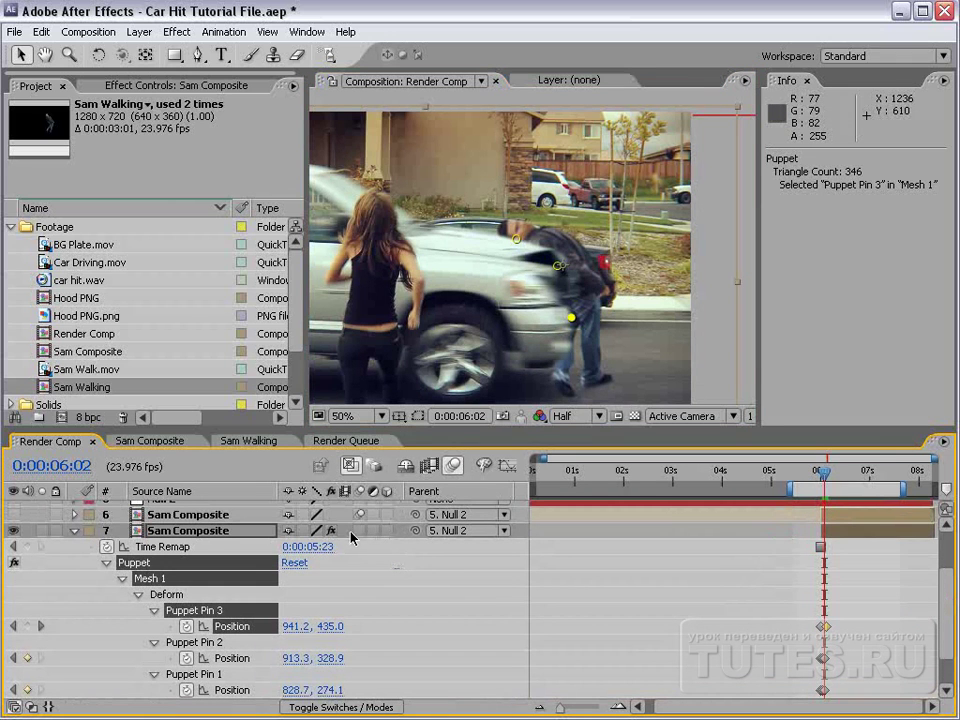
Turn on motion blur for layer 7, save, and zoom the view to 25% at 0:00:06:00.
{"action": "left_click", "coordinate": [359, 530]}
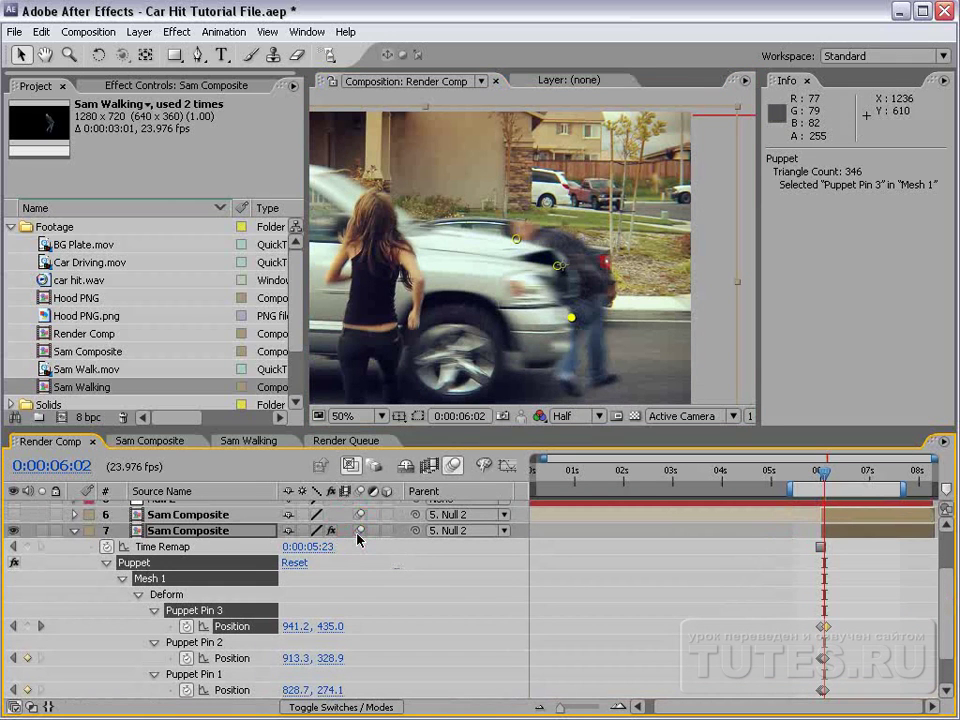
{"action": "key", "text": "ctrl+s"}
{"action": "left_click", "coordinate": [822, 481]}
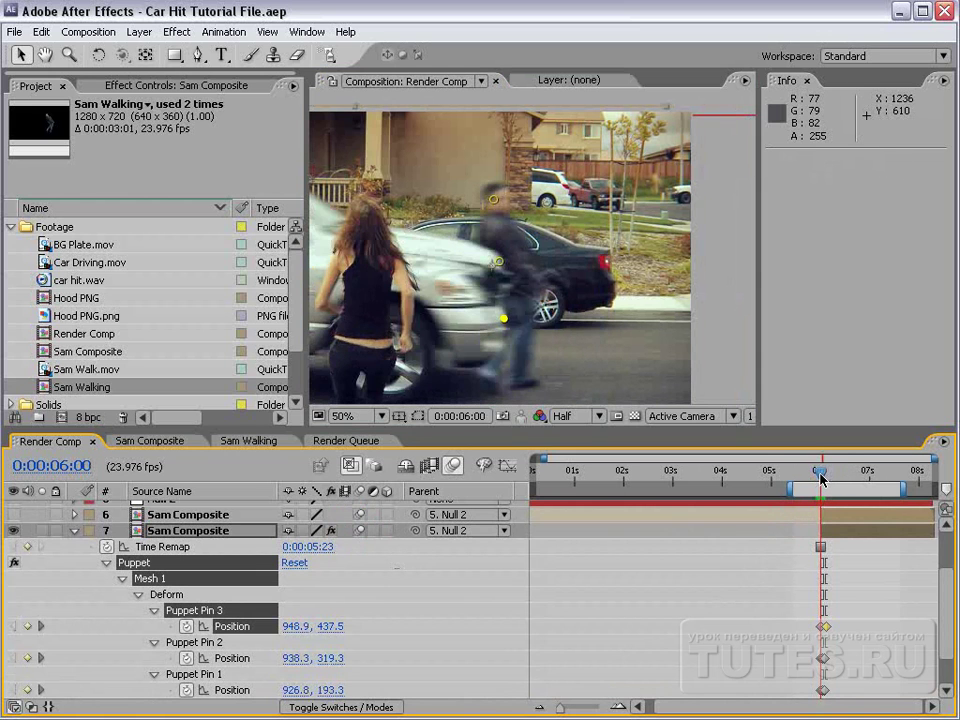
{"action": "key", "text": "comma"}
{"action": "left_click", "coordinate": [564, 316]}
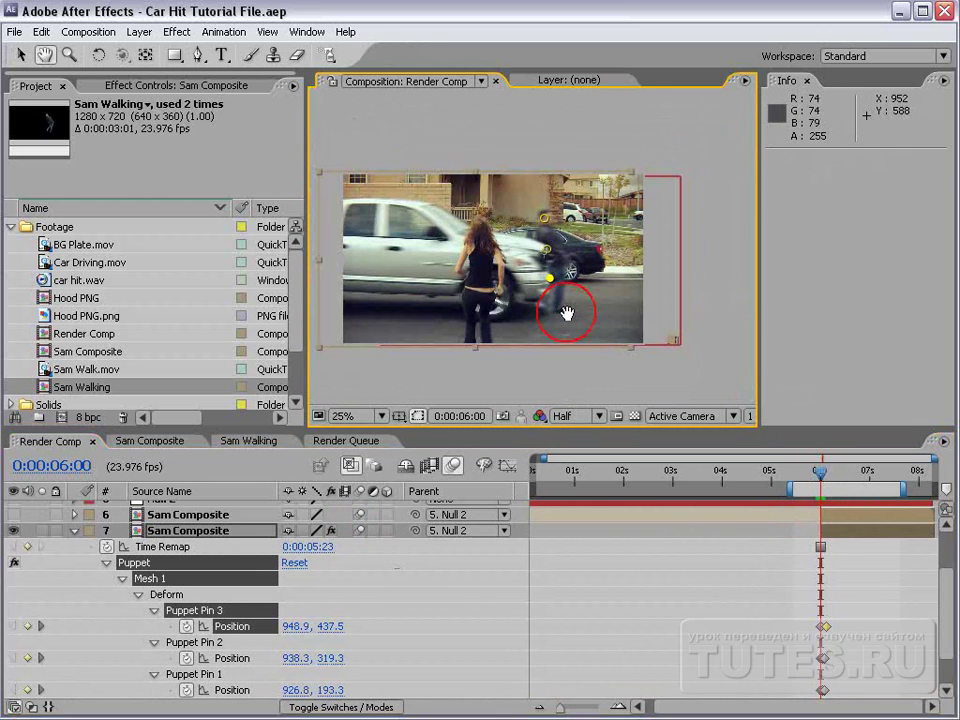
Preview the impact, then scrub through the frames around it.
{"action": "key", "text": "KP_0"}
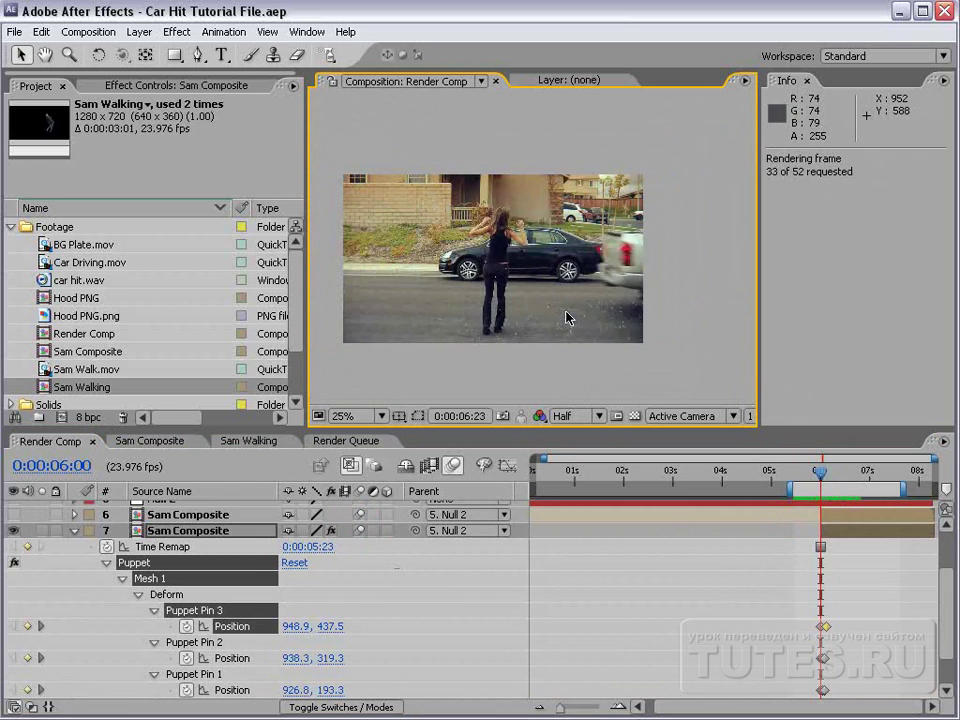
{"action": "key", "text": "space"}
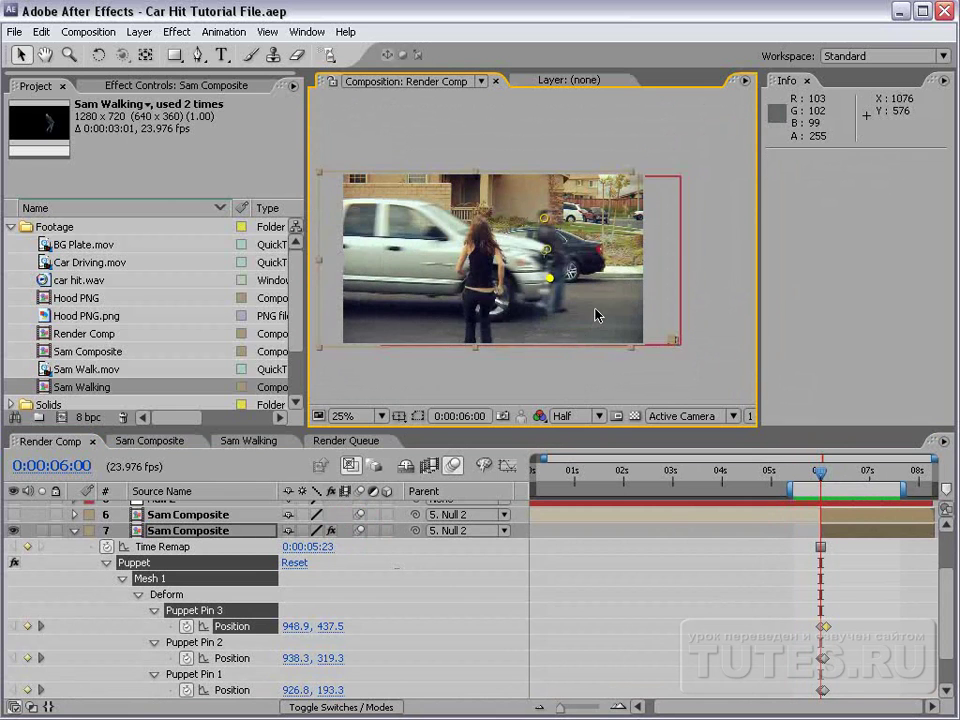
{"action": "scroll", "coordinate": [598, 315], "scroll_direction": "up", "scroll_amount": 1}
{"action": "left_click_drag", "start_coordinate": [641, 291], "coordinate": [669, 287]}
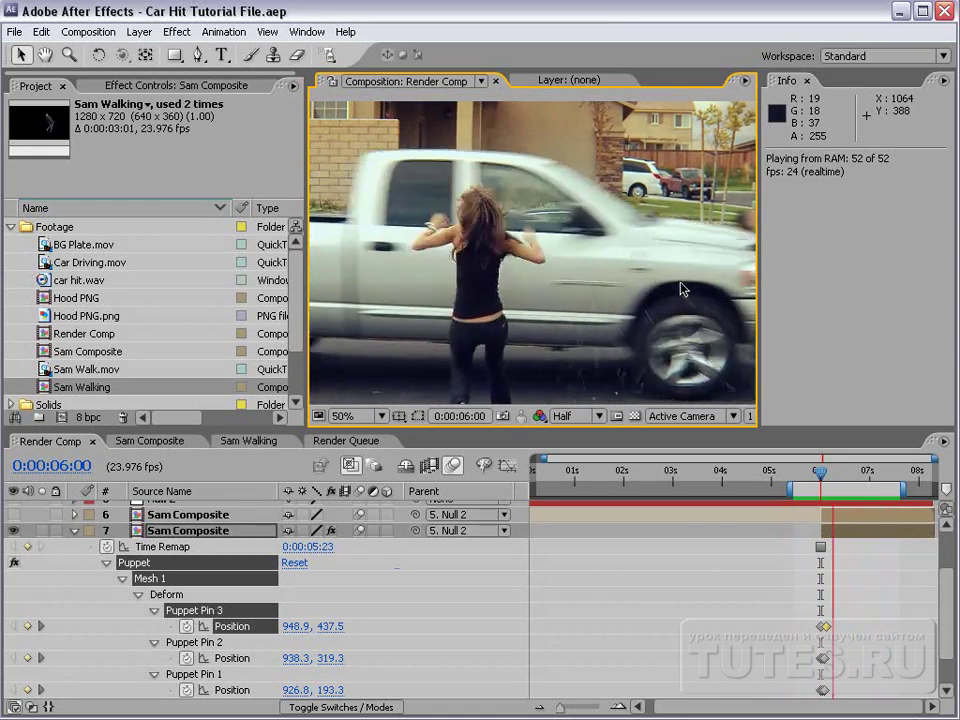
{"action": "left_click", "coordinate": [815, 479]}
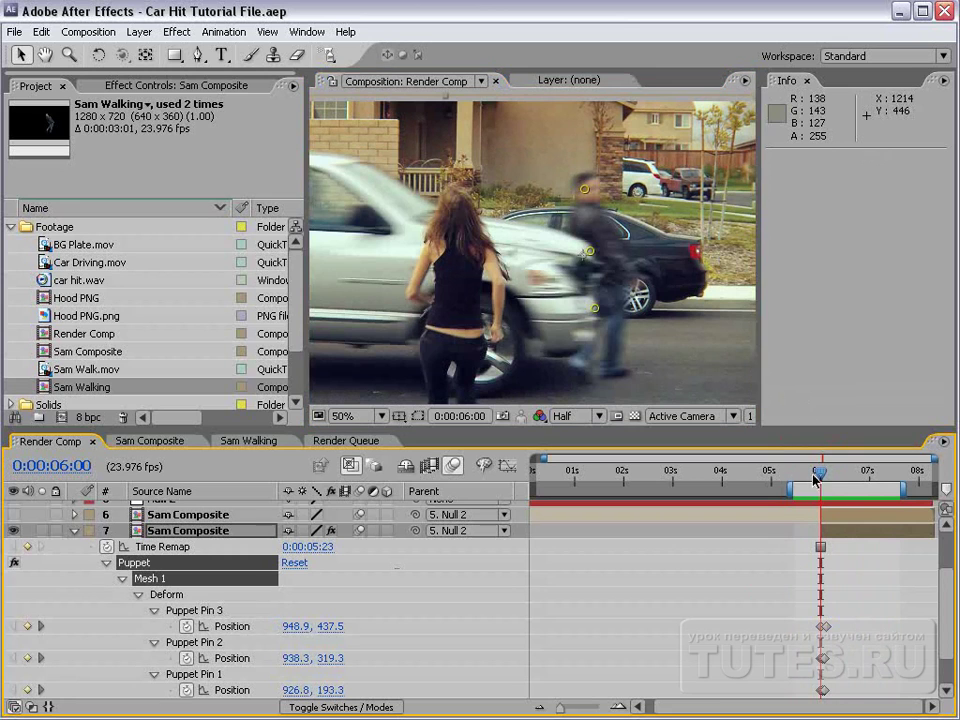
{"action": "left_click_drag", "start_coordinate": [818, 476], "coordinate": [822, 476]}
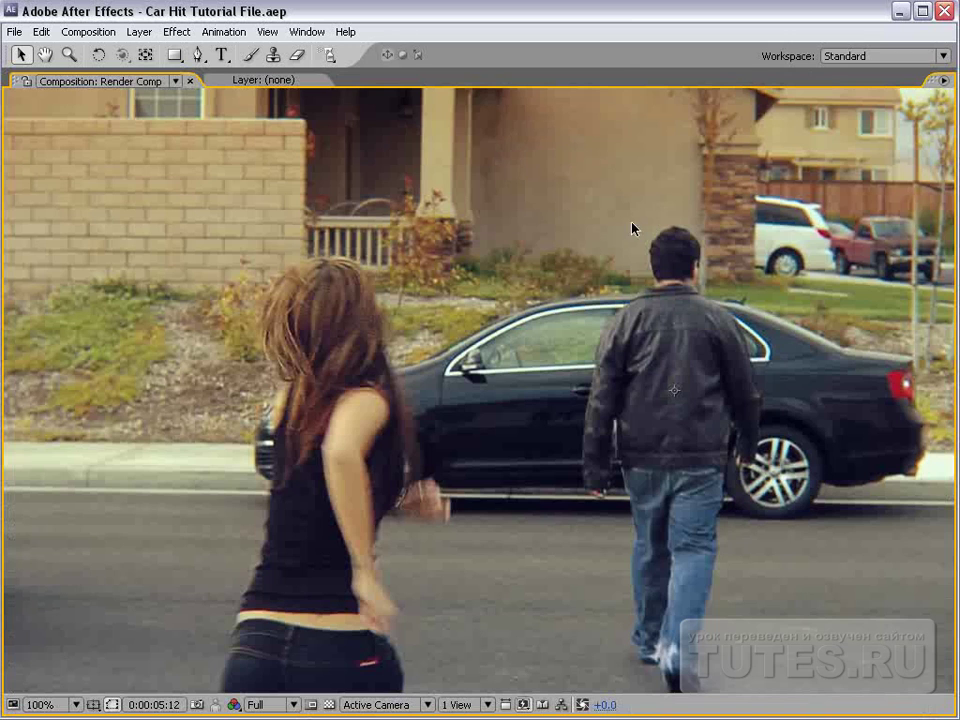
Scroll the VideoCopilot tutorials page down to Popular Tutorials.
{"action": "scroll", "coordinate": [631, 228], "scroll_direction": "down", "scroll_amount": 2}
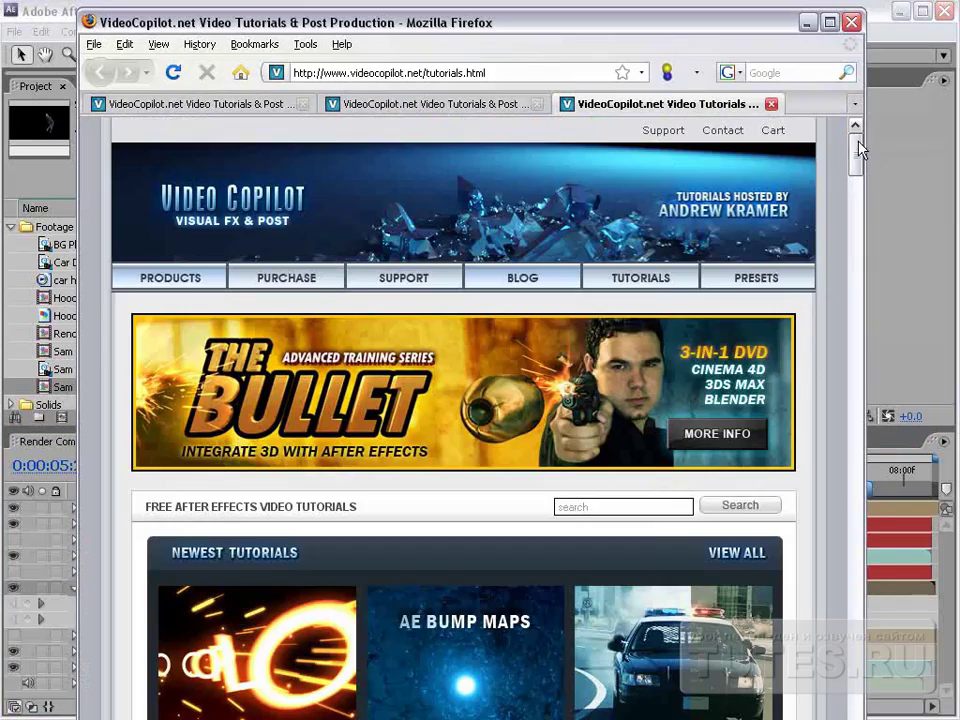
{"action": "left_click_drag", "start_coordinate": [858, 145], "coordinate": [855, 230]}
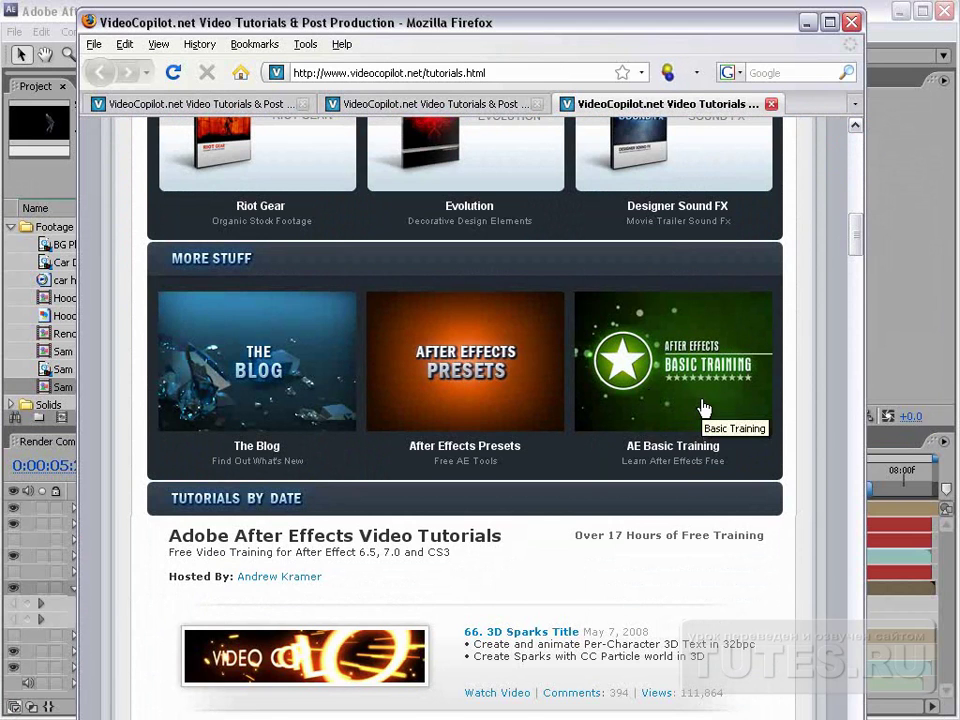
Open the VideoCopilot products page and scroll through the listings.
{"action": "left_click", "coordinate": [168, 103]}
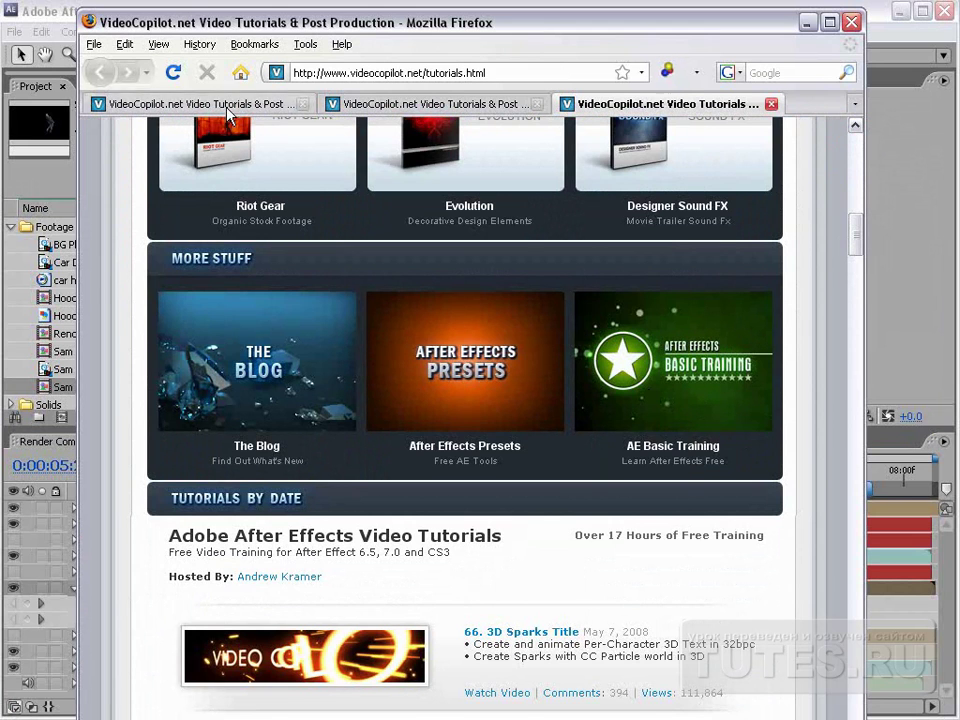
{"action": "scroll", "coordinate": [413, 310], "scroll_direction": "down", "scroll_amount": 4}
{"action": "scroll", "coordinate": [560, 390], "scroll_direction": "down", "scroll_amount": 3}
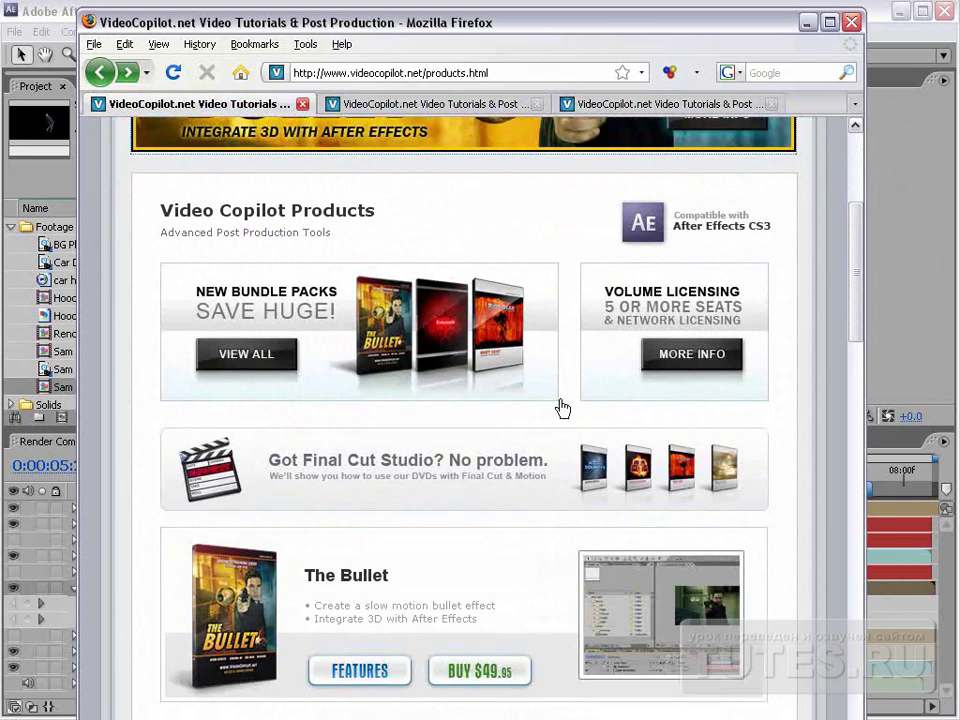
{"action": "scroll", "coordinate": [570, 420], "scroll_direction": "down", "scroll_amount": 5}
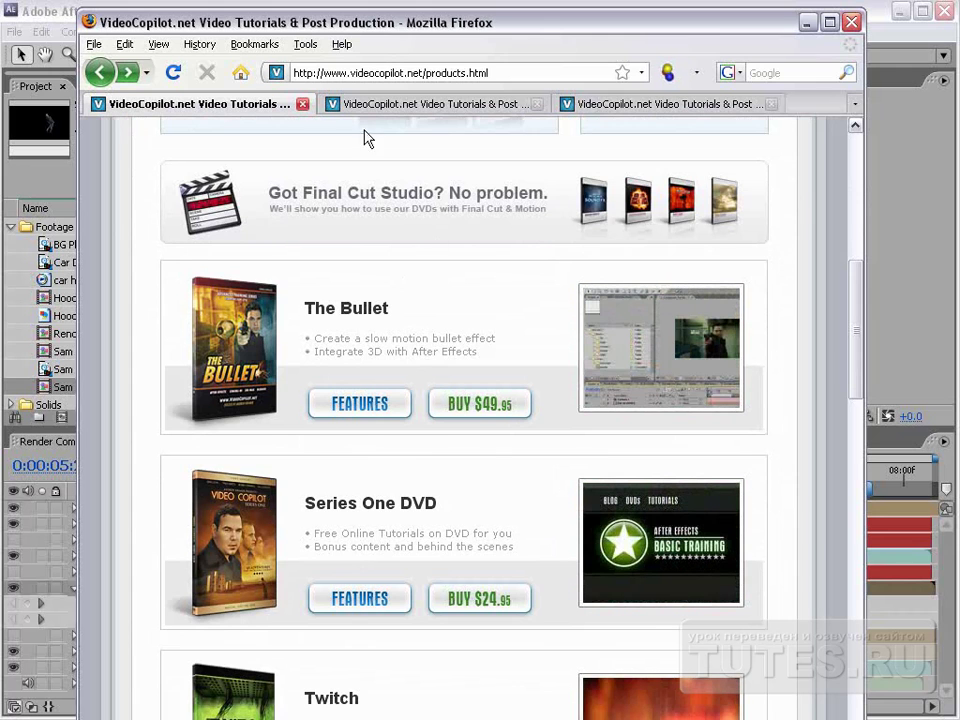
Look over The Bullet product page's feature list, then go back to products.
{"action": "left_click", "coordinate": [392, 104]}
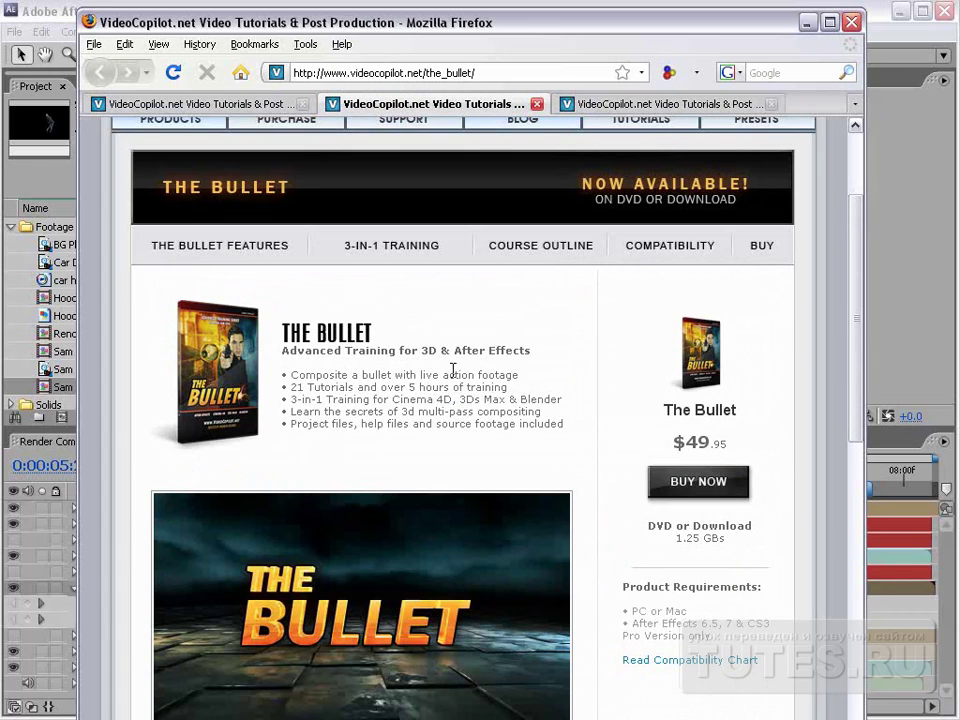
{"action": "left_click_drag", "start_coordinate": [336, 383], "coordinate": [395, 410]}
{"action": "left_click", "coordinate": [395, 410]}
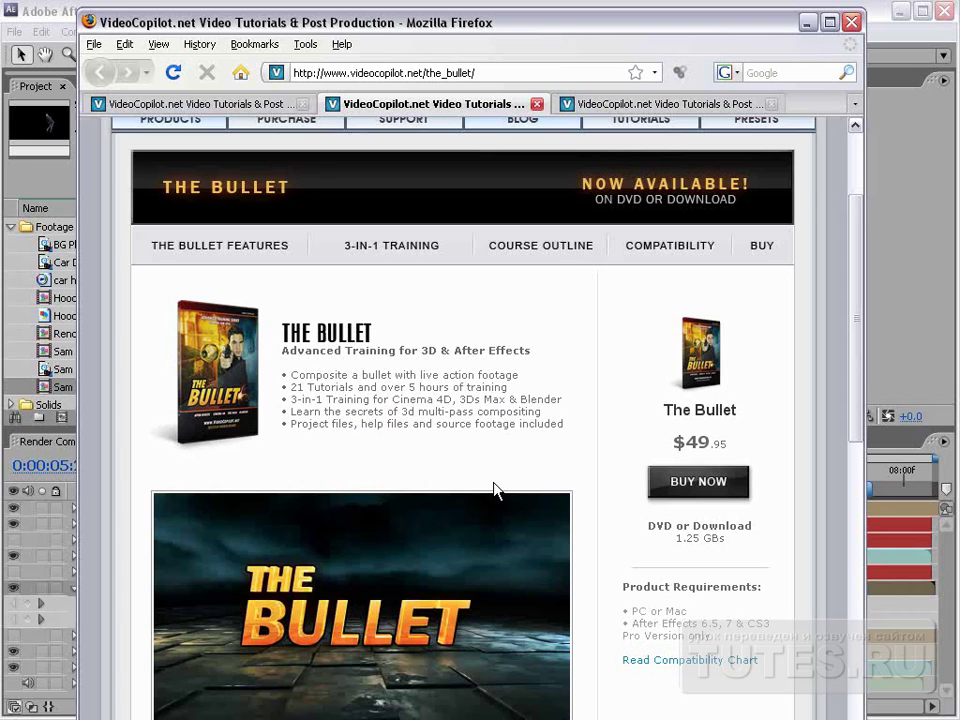
{"action": "left_click", "coordinate": [240, 105]}
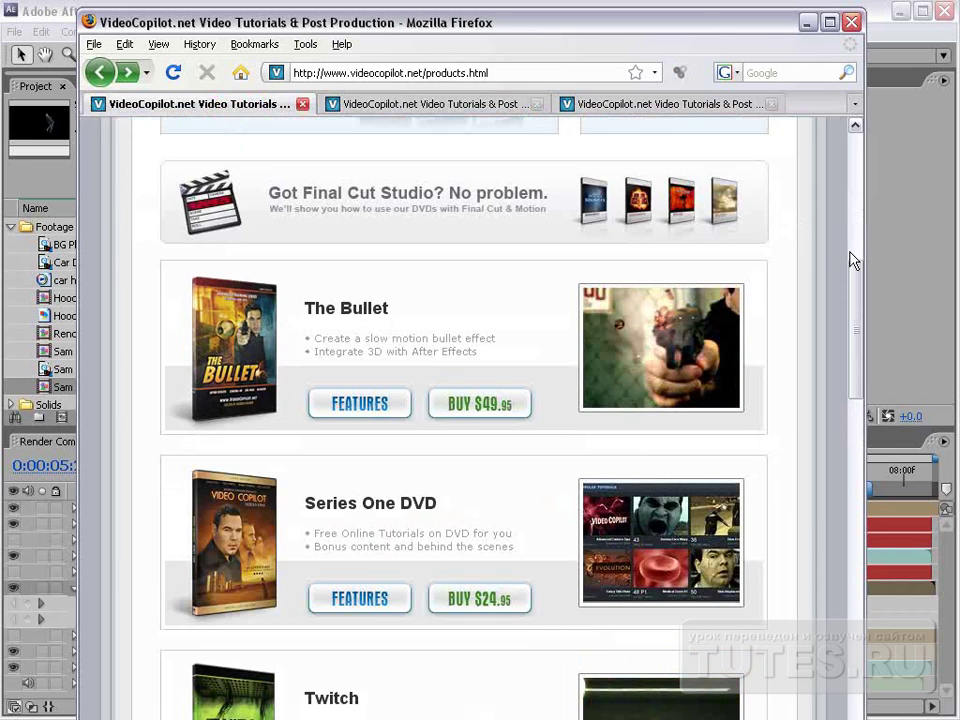
Scroll the products page further and return to the After Effects project.
{"action": "left_click", "coordinate": [857, 321]}
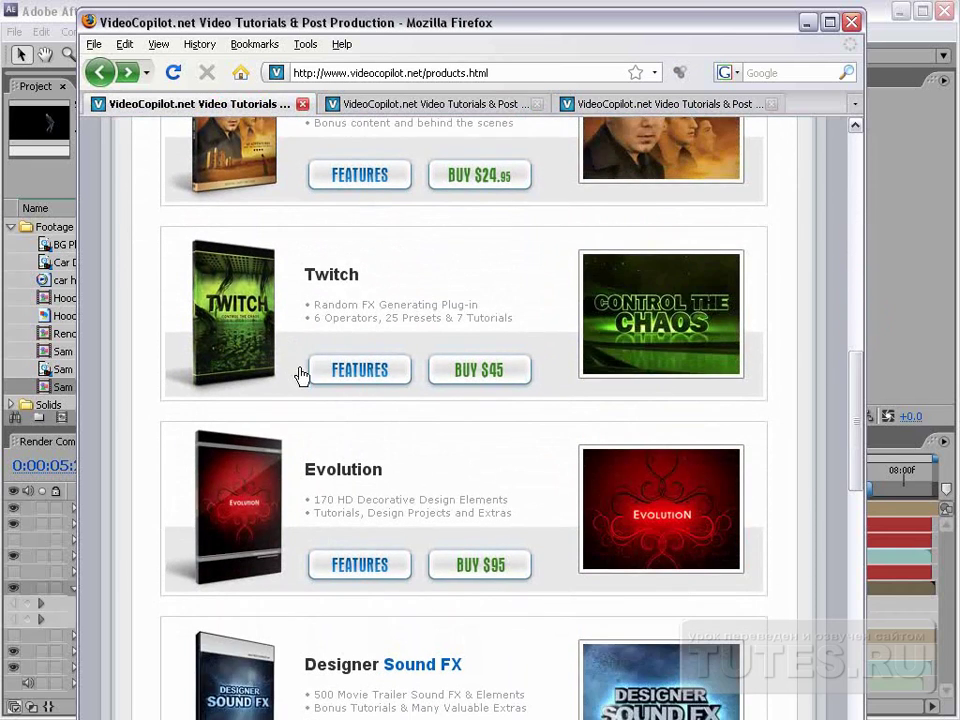
{"action": "scroll", "coordinate": [280, 375], "scroll_direction": "down", "scroll_amount": 2}
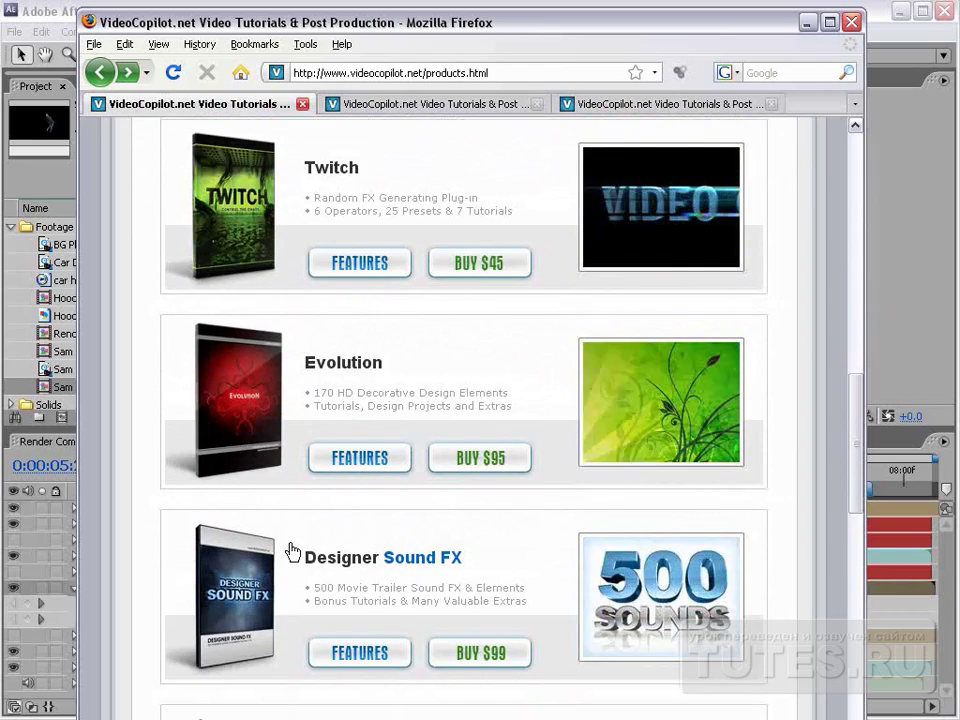
{"action": "mouse_move", "coordinate": [855, 484]}
{"action": "left_mouse_down"}
{"action": "mouse_move", "coordinate": [857, 345]}
{"action": "mouse_move", "coordinate": [480, 26]}
{"action": "left_mouse_up"}
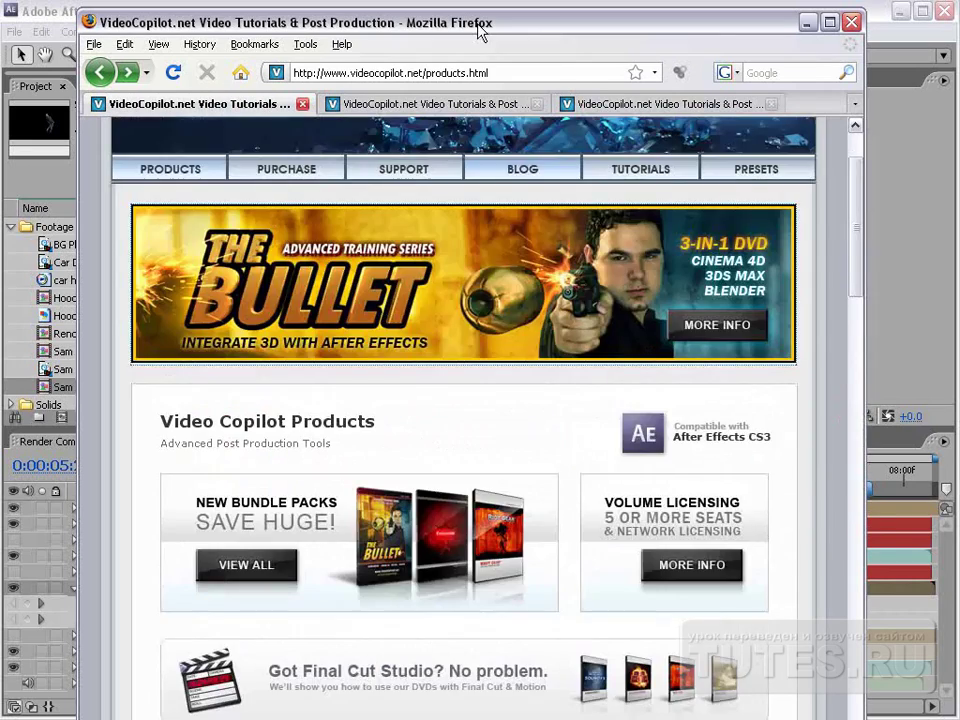
{"action": "left_click", "coordinate": [60, 10]}
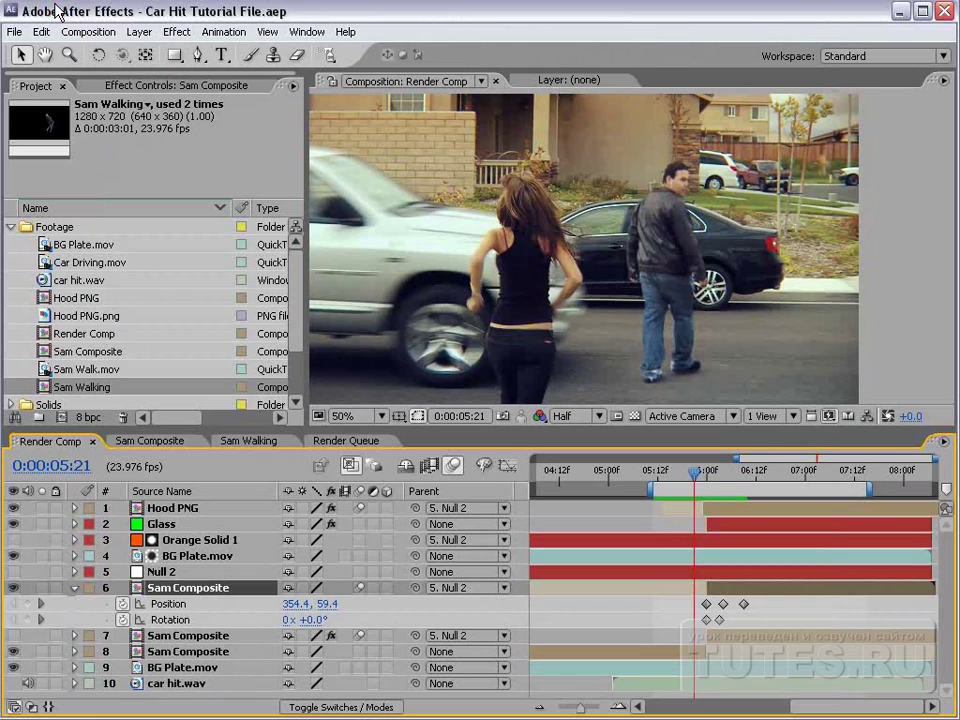